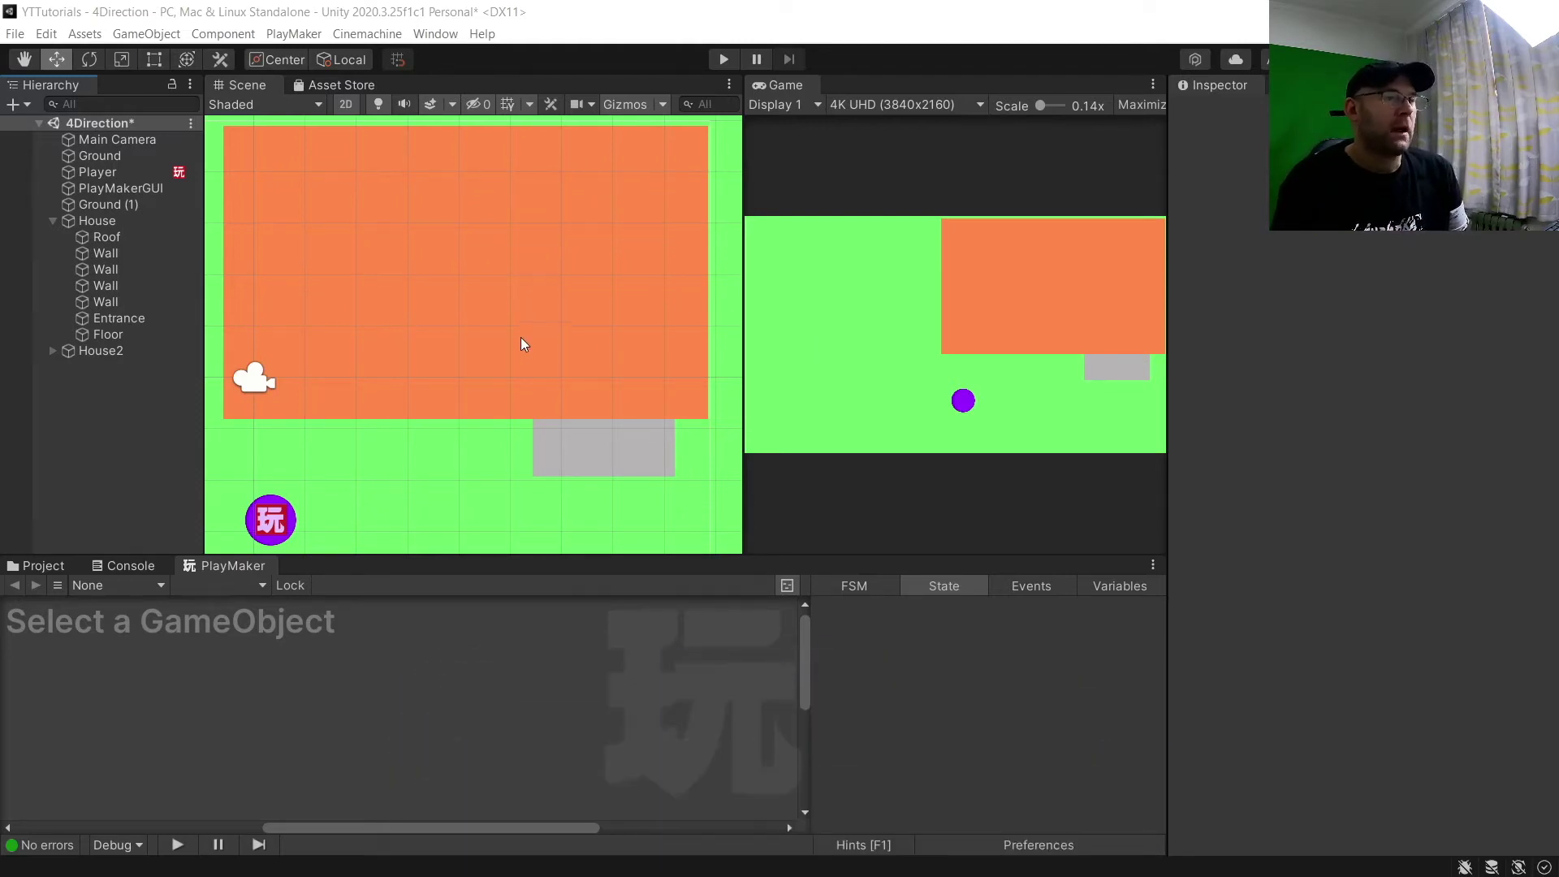
# Examine the four Wall objects under House and their Box Collider 2D settings
pyautogui.scroll(-2, 524, 348)
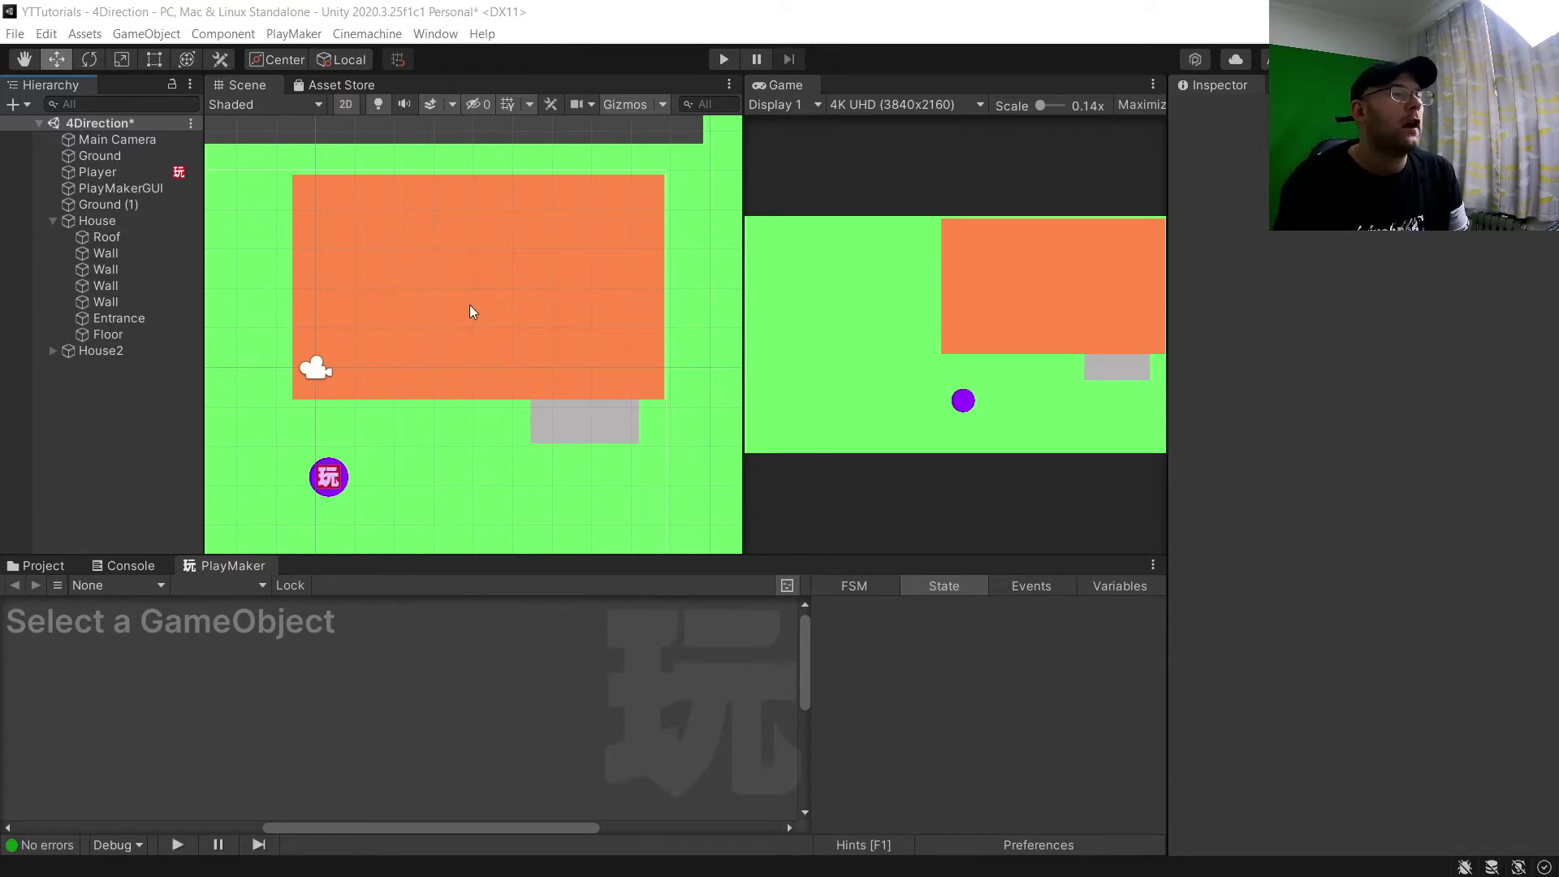
pyautogui.click(54, 222)
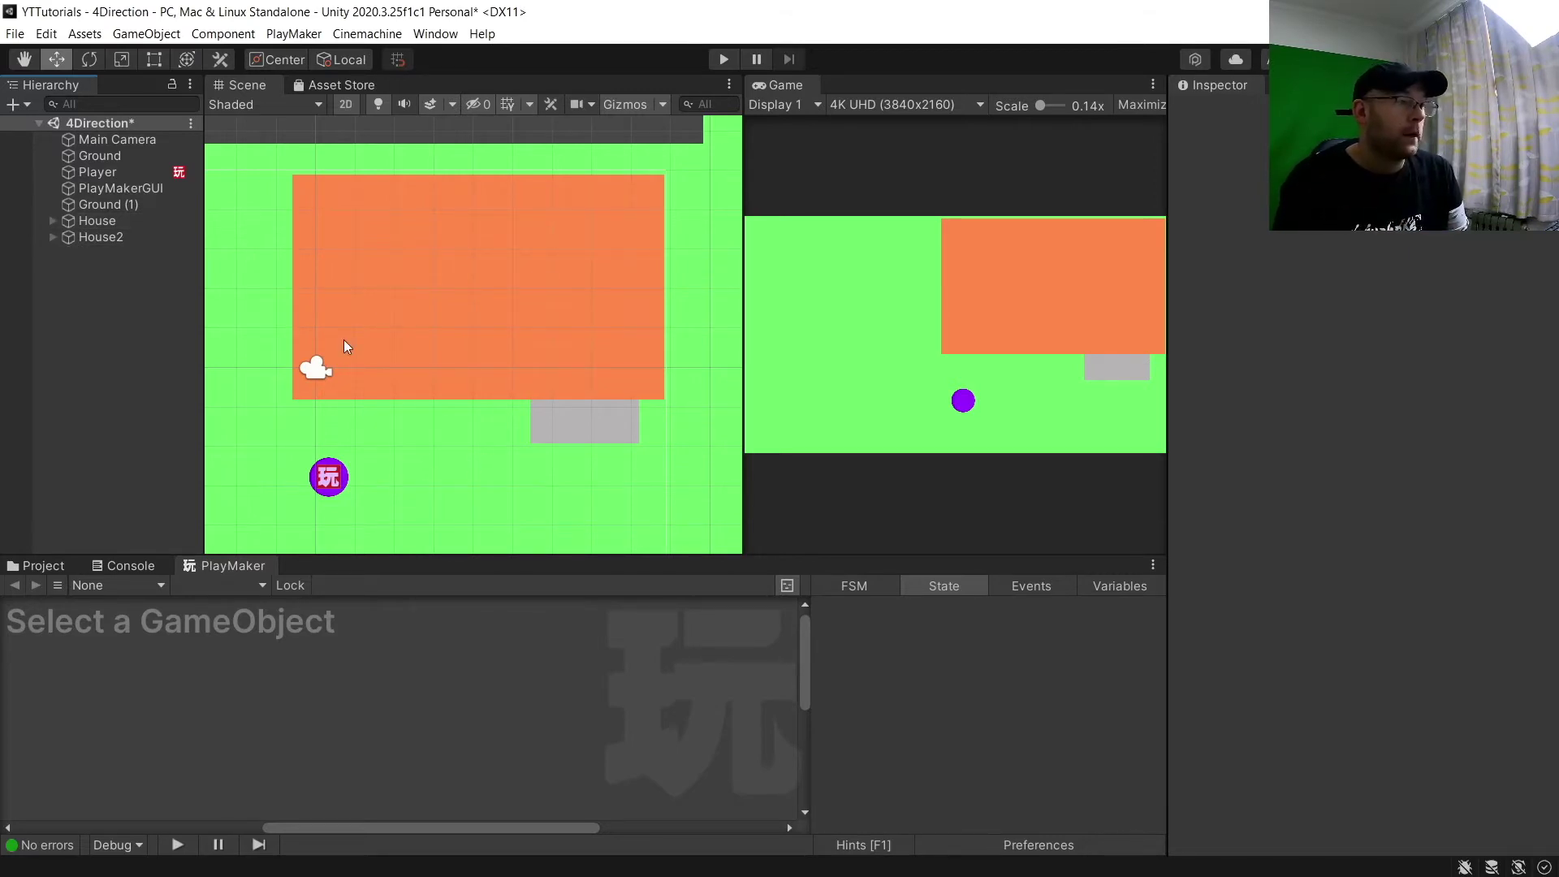
pyautogui.click(52, 220)
pyautogui.click(105, 252)
pyautogui.click(106, 272)
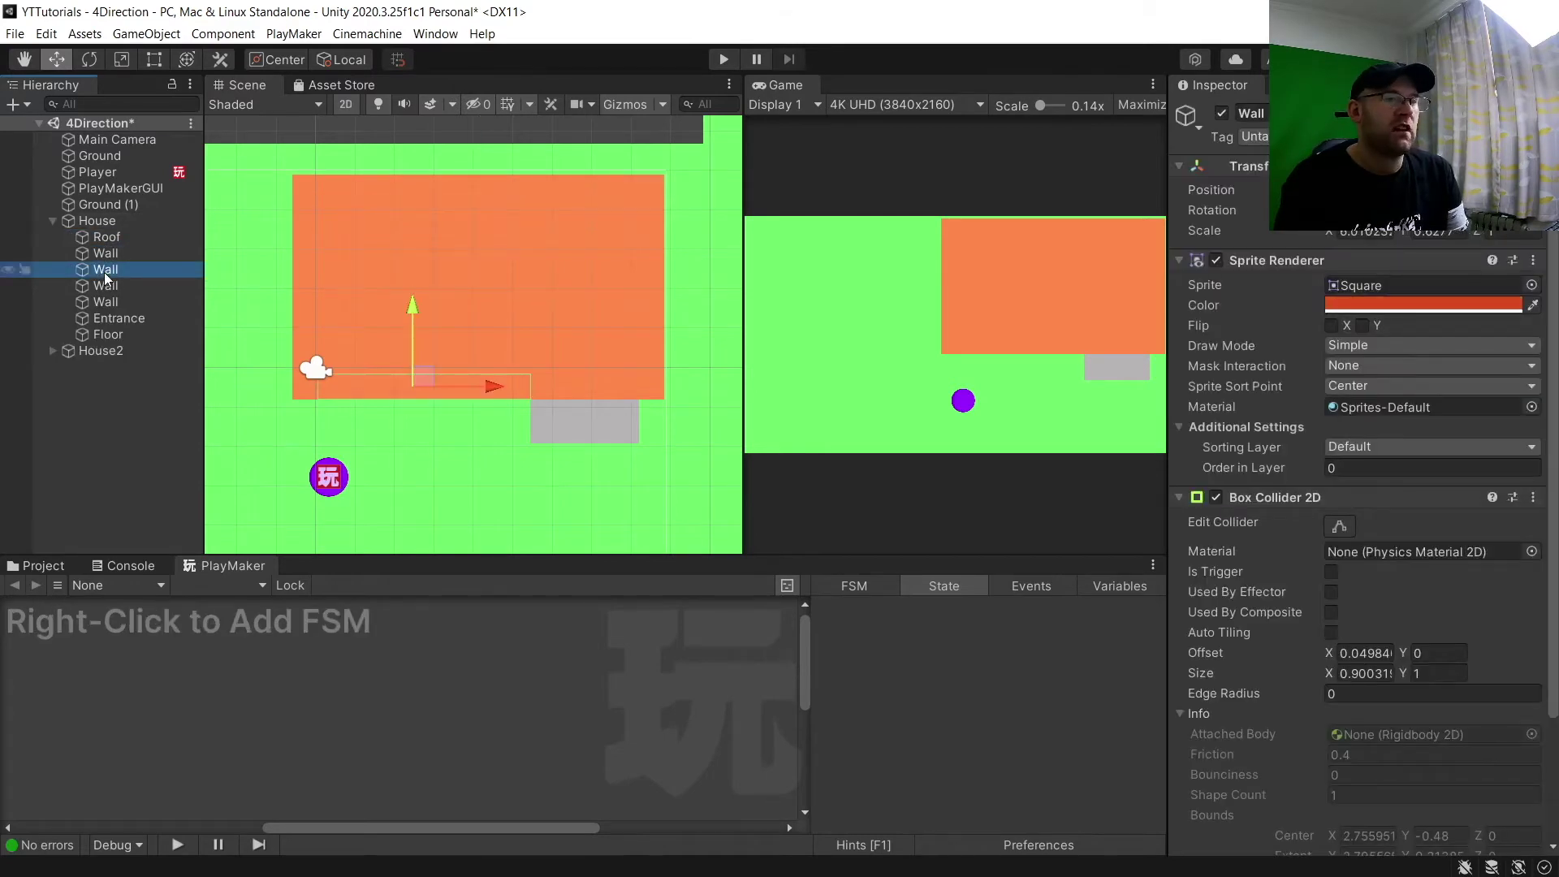
pyautogui.click(106, 285)
pyautogui.click(106, 301)
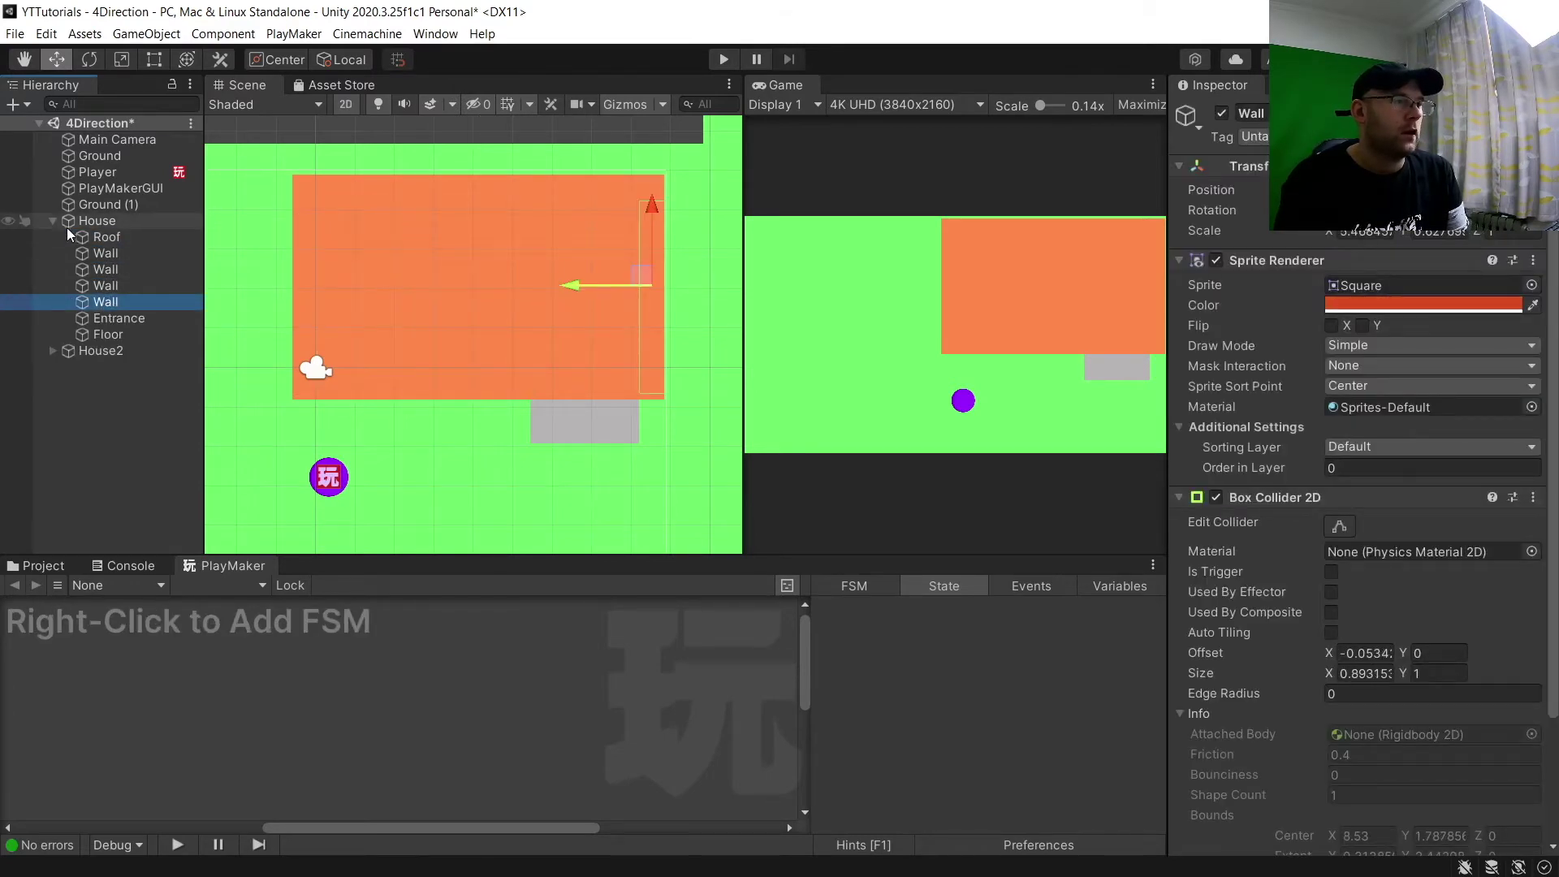
pyautogui.click(52, 221)
pyautogui.click(95, 272)
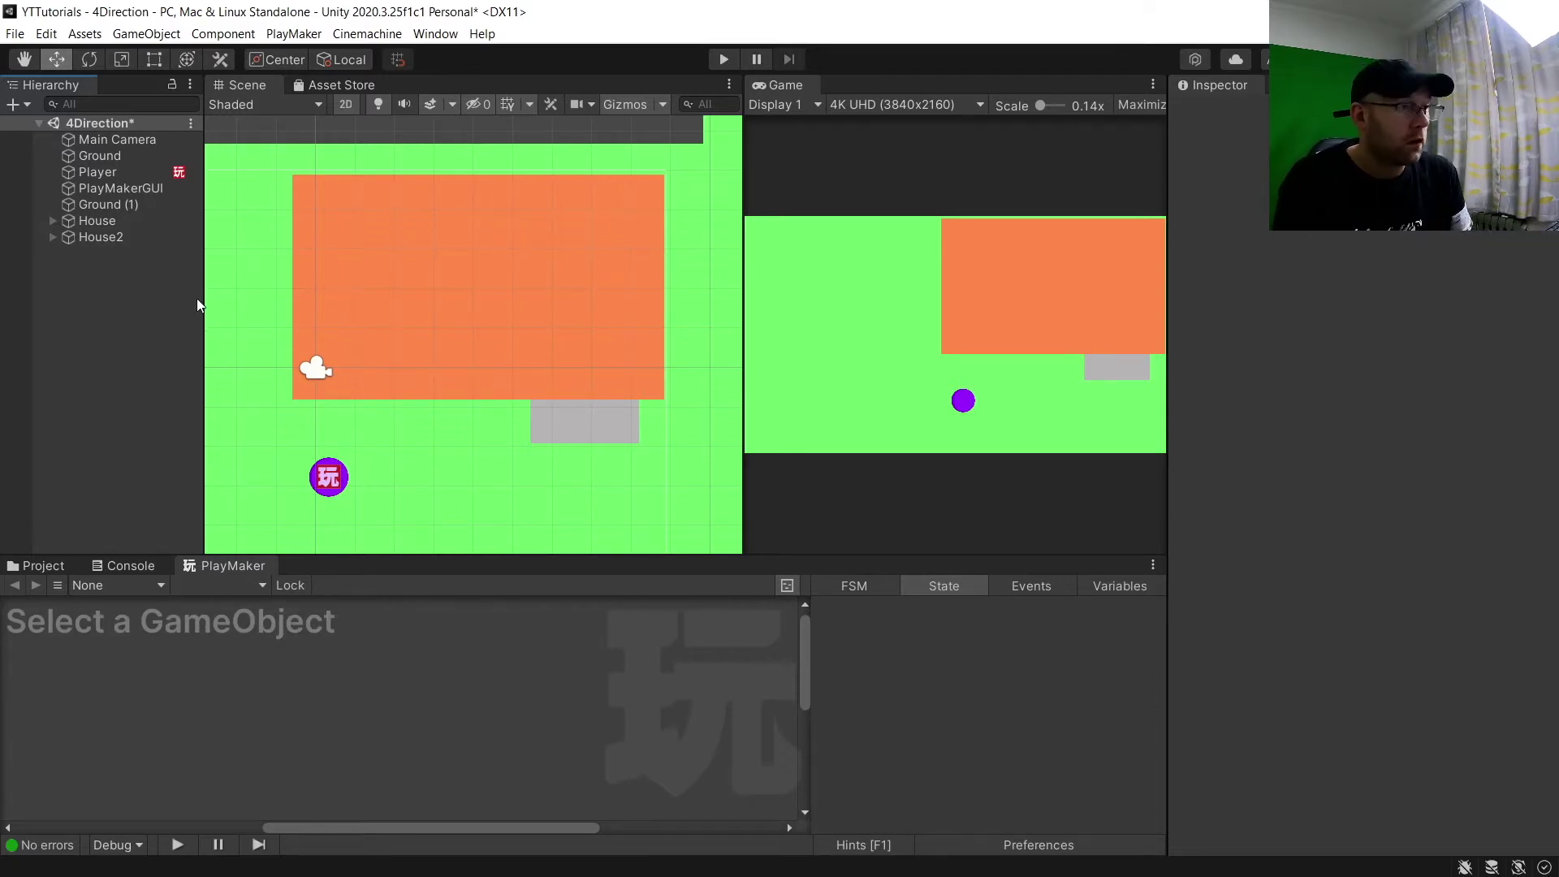
# Toggle House2's Roof object off and on to look at the interior, leaving it active
pyautogui.moveTo(616, 319); pyautogui.dragTo(1504, 515, button='middle')
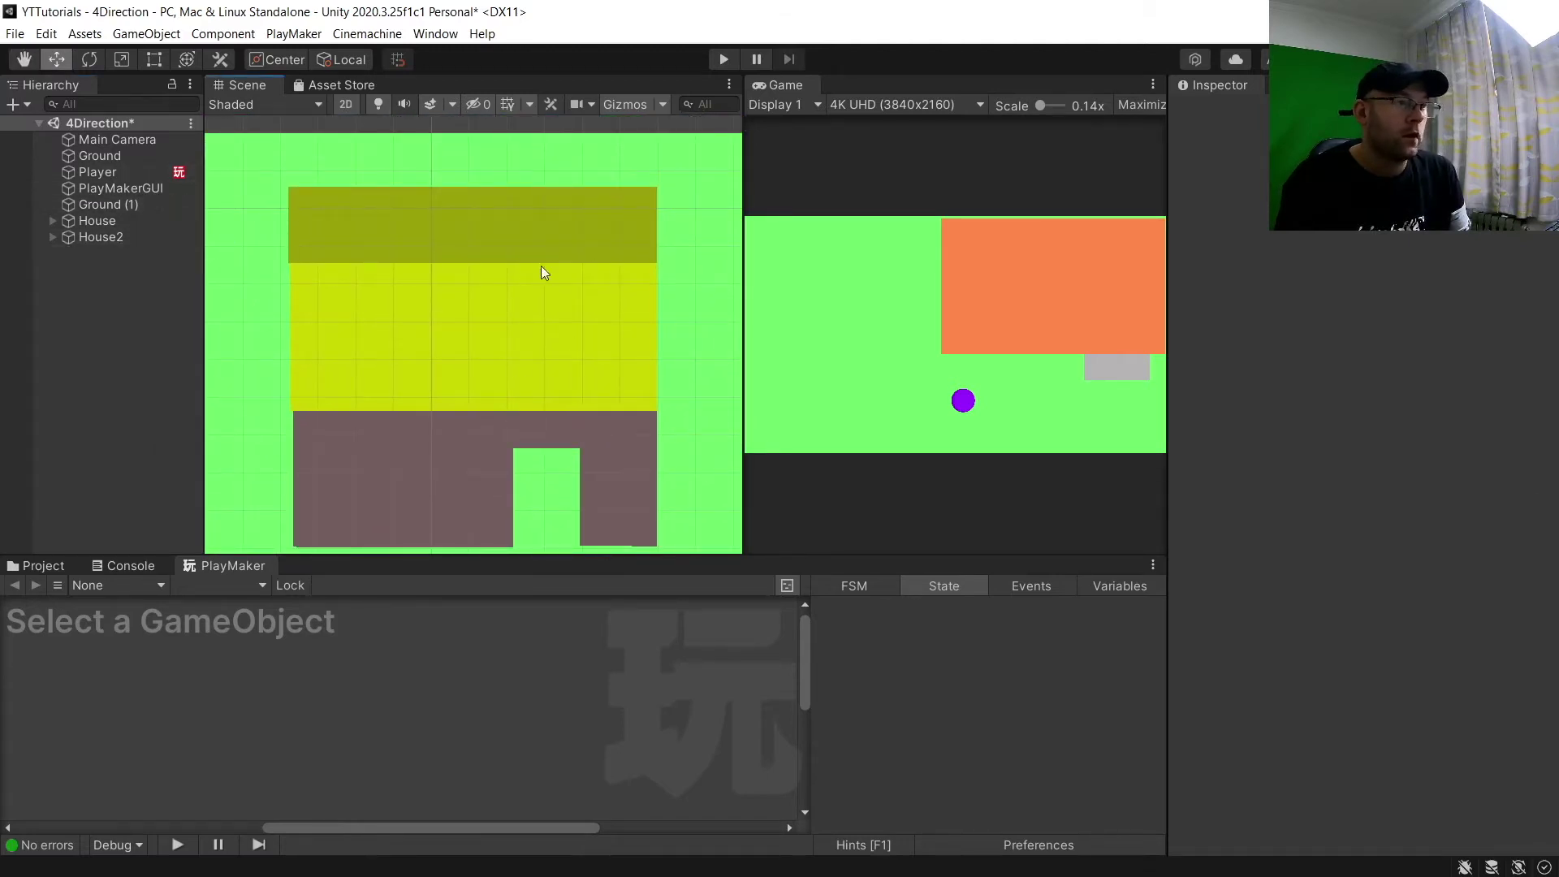
pyautogui.click(52, 237)
pyautogui.click(65, 317)
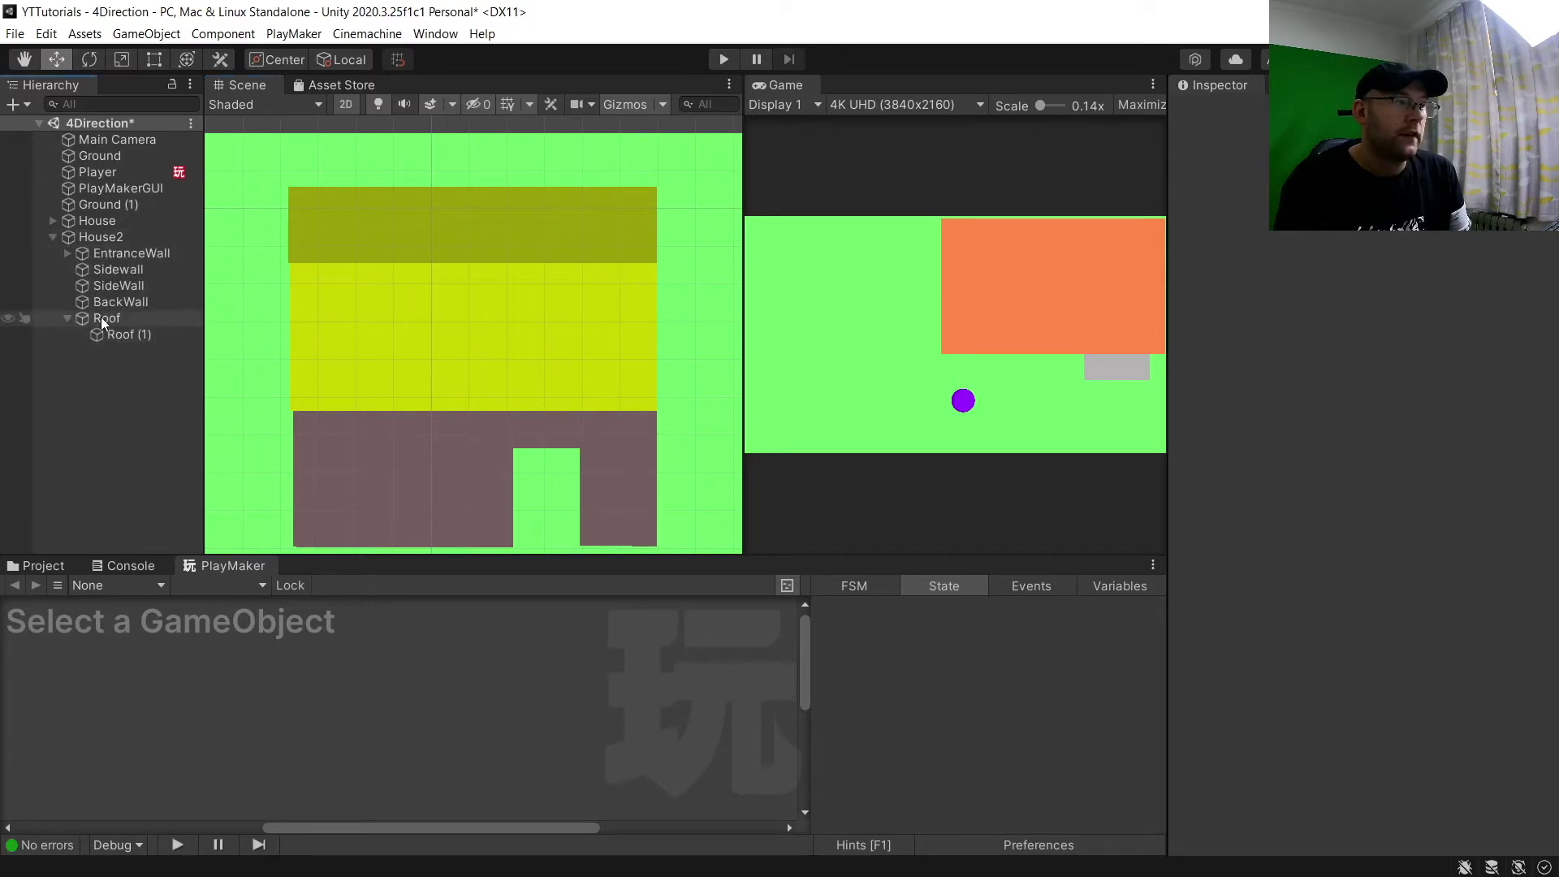
pyautogui.click(109, 319)
pyautogui.click(1222, 113)
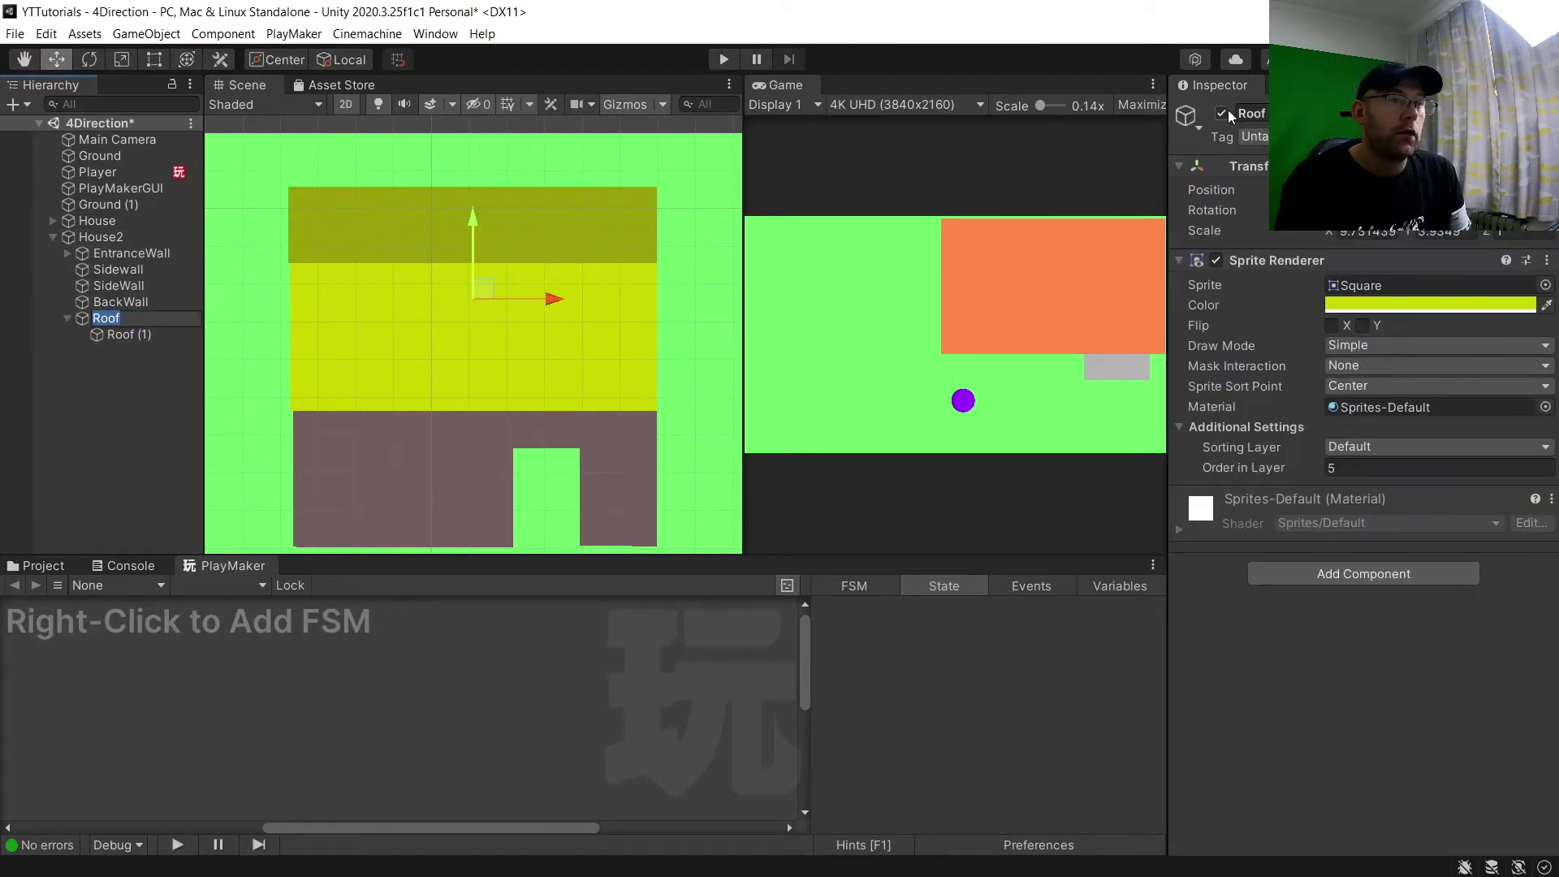
pyautogui.click(1222, 113)
pyautogui.click(1222, 113)
pyautogui.click(1221, 113)
pyautogui.click(1222, 113)
pyautogui.click(1222, 114)
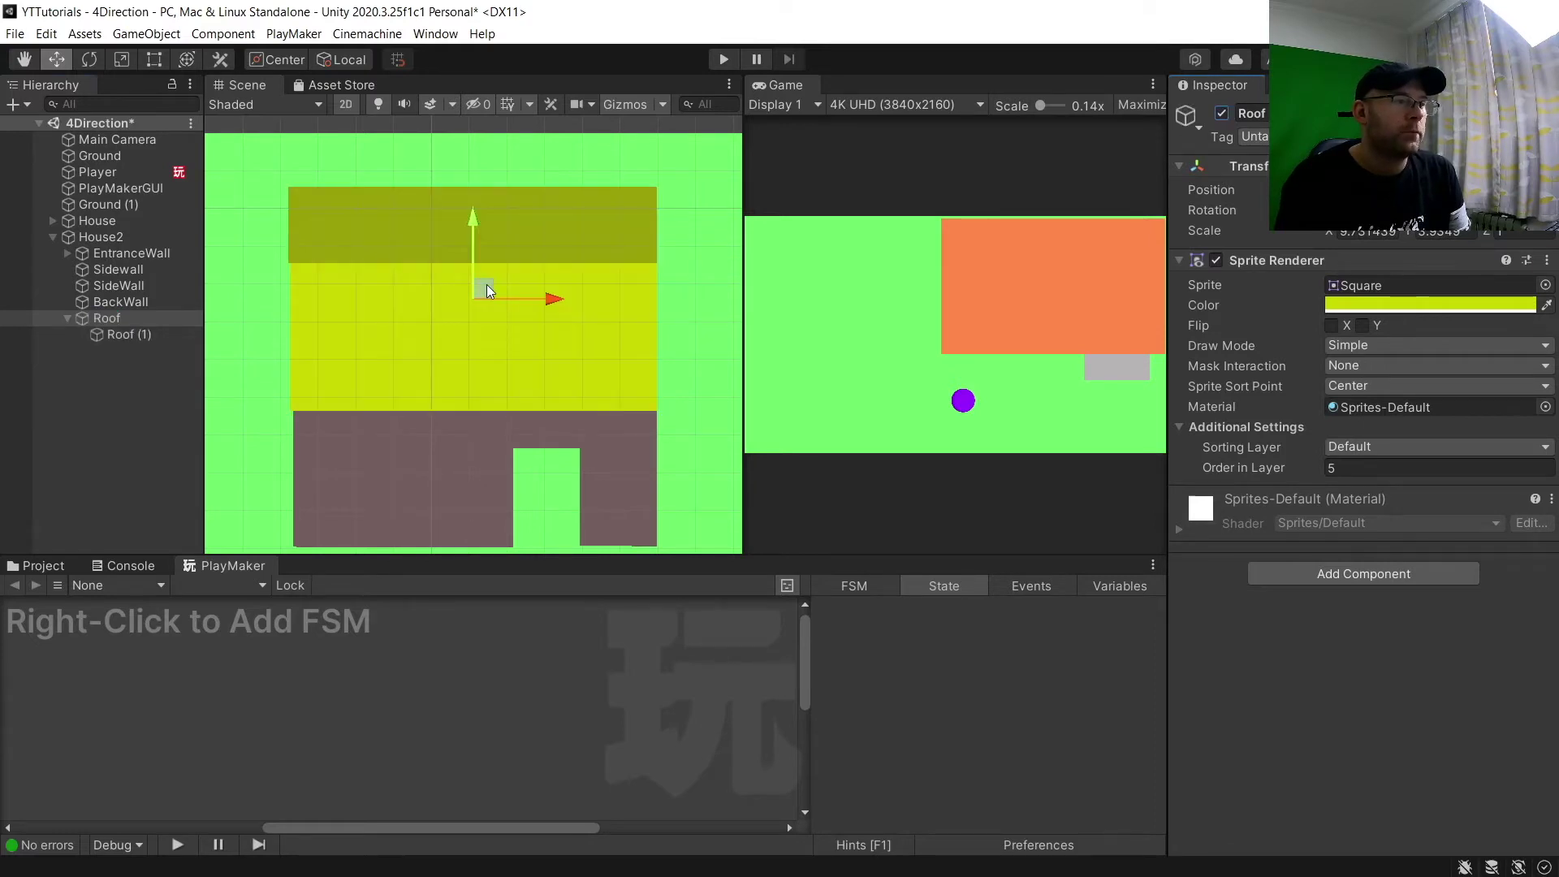
# Toggle the orange House's Roof object off and on to view its interior, leaving it active
pyautogui.moveTo(486, 283); pyautogui.dragTo(568, 243, button='middle')
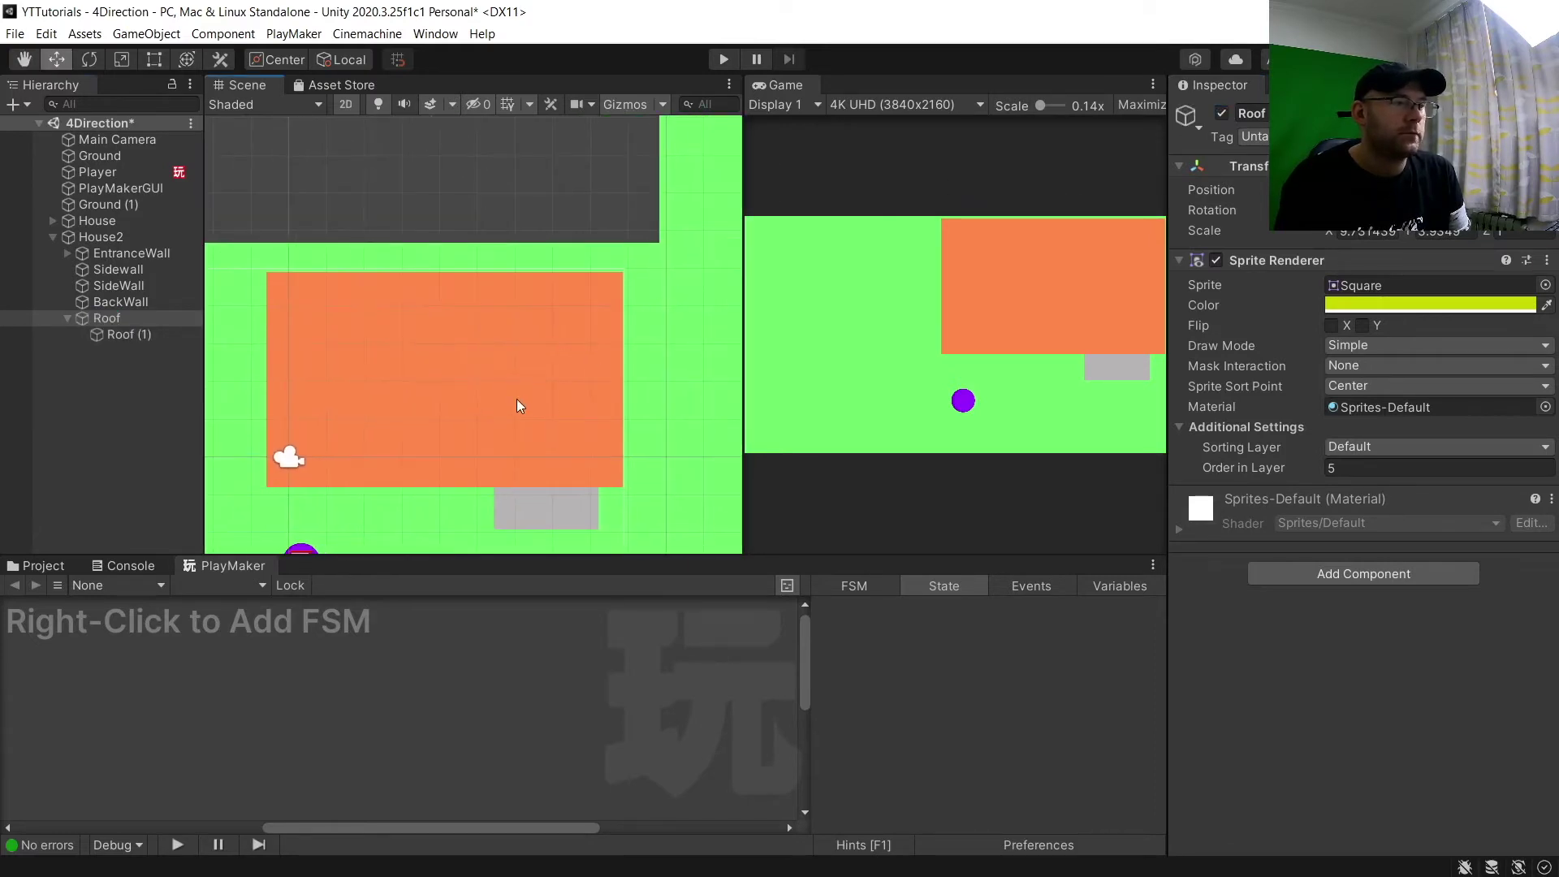
pyautogui.click(349, 354)
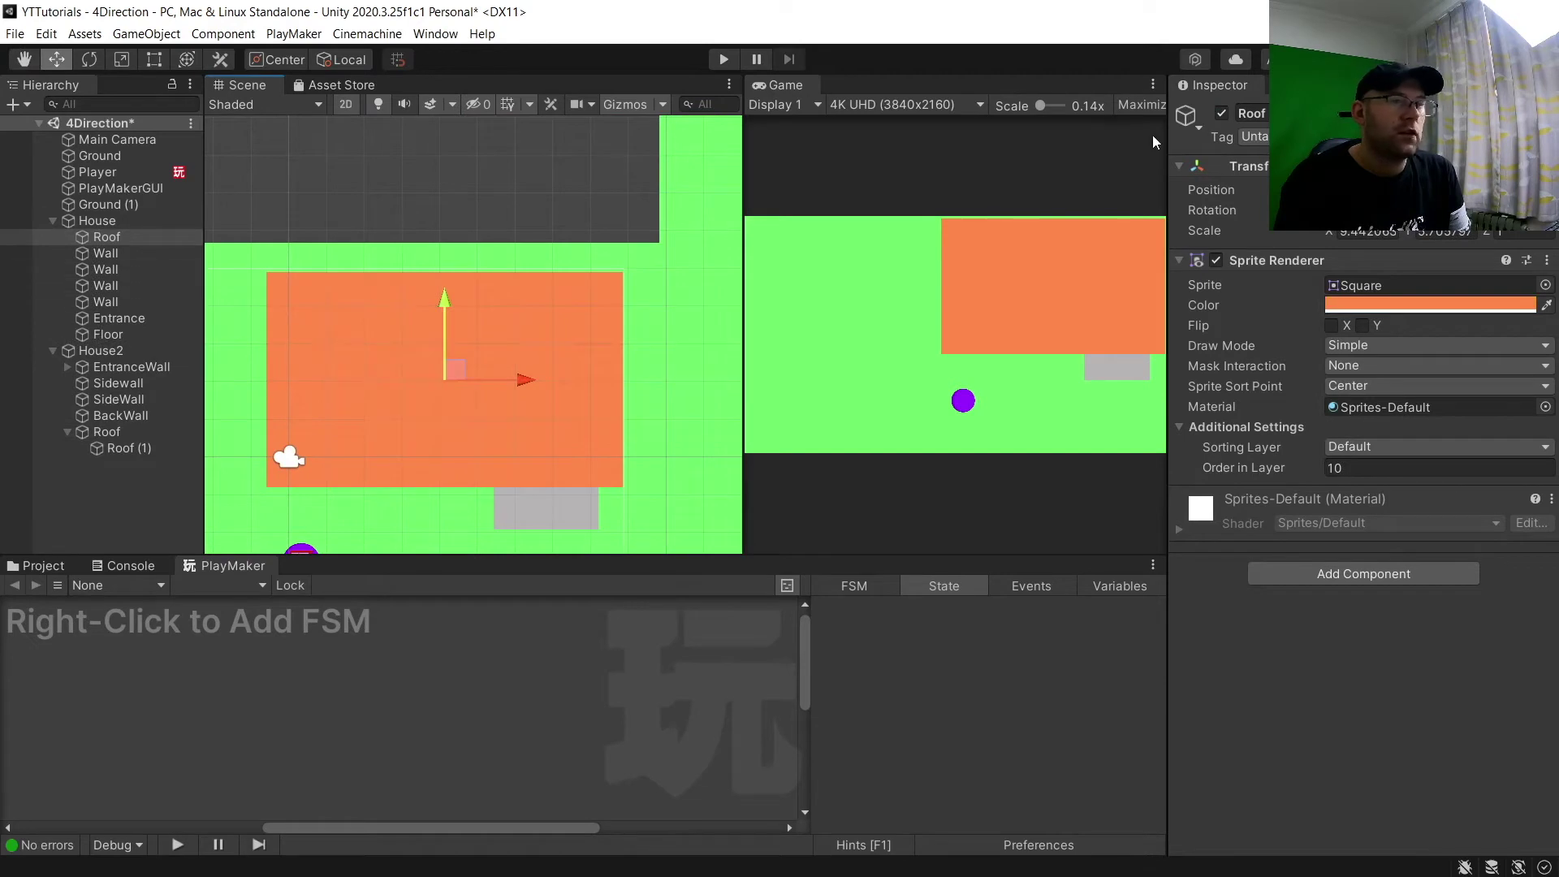
pyautogui.click(1222, 113)
pyautogui.click(1222, 113)
pyautogui.click(1222, 113)
pyautogui.click(1222, 112)
pyautogui.click(1221, 113)
pyautogui.click(1222, 113)
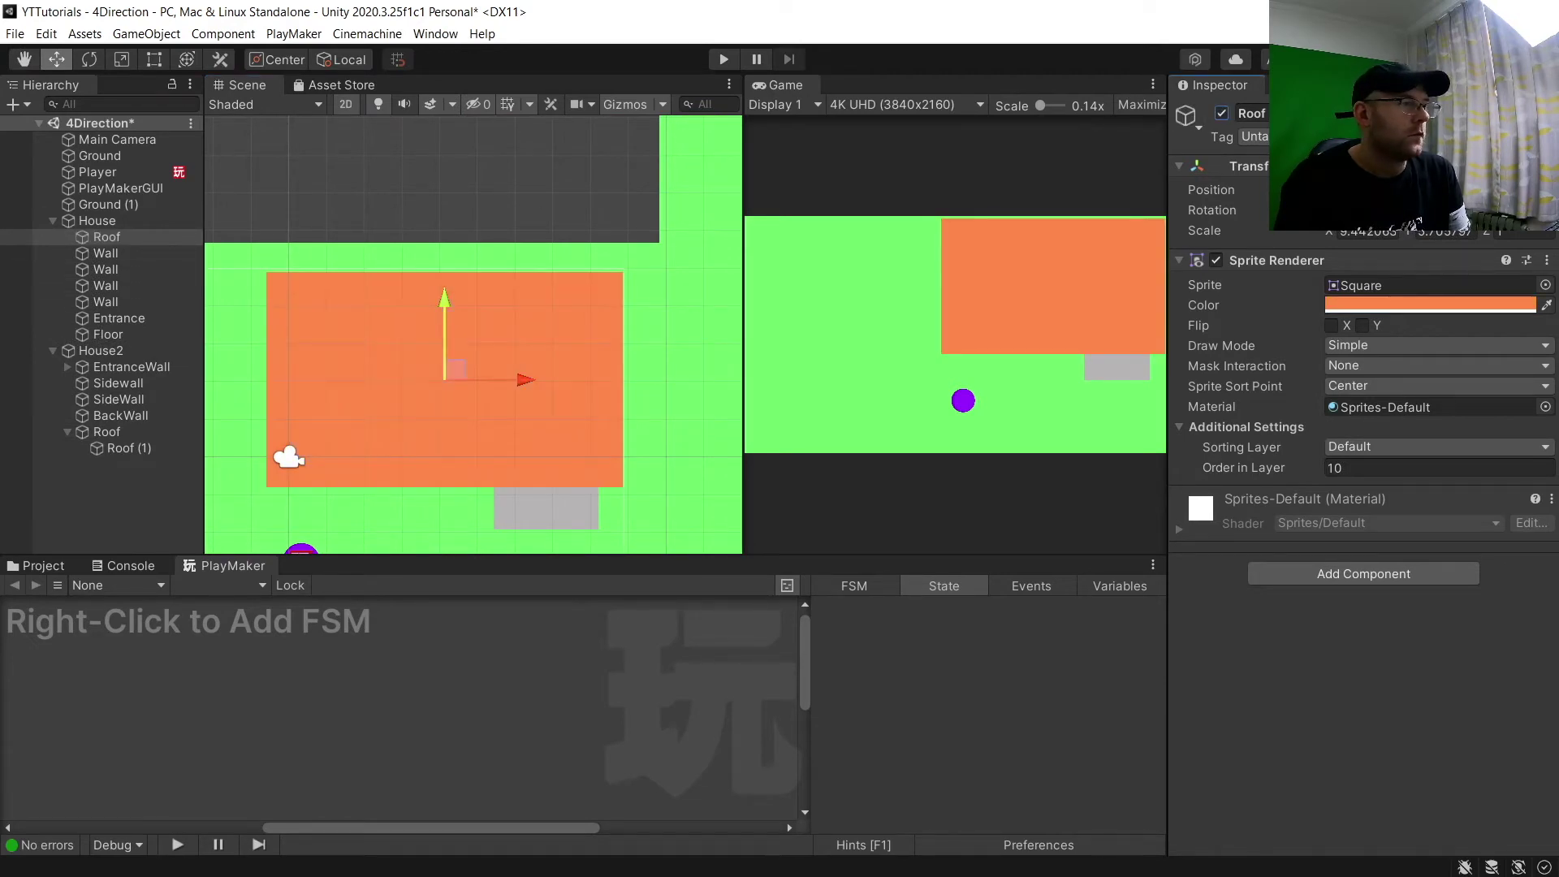
pyautogui.click(53, 350)
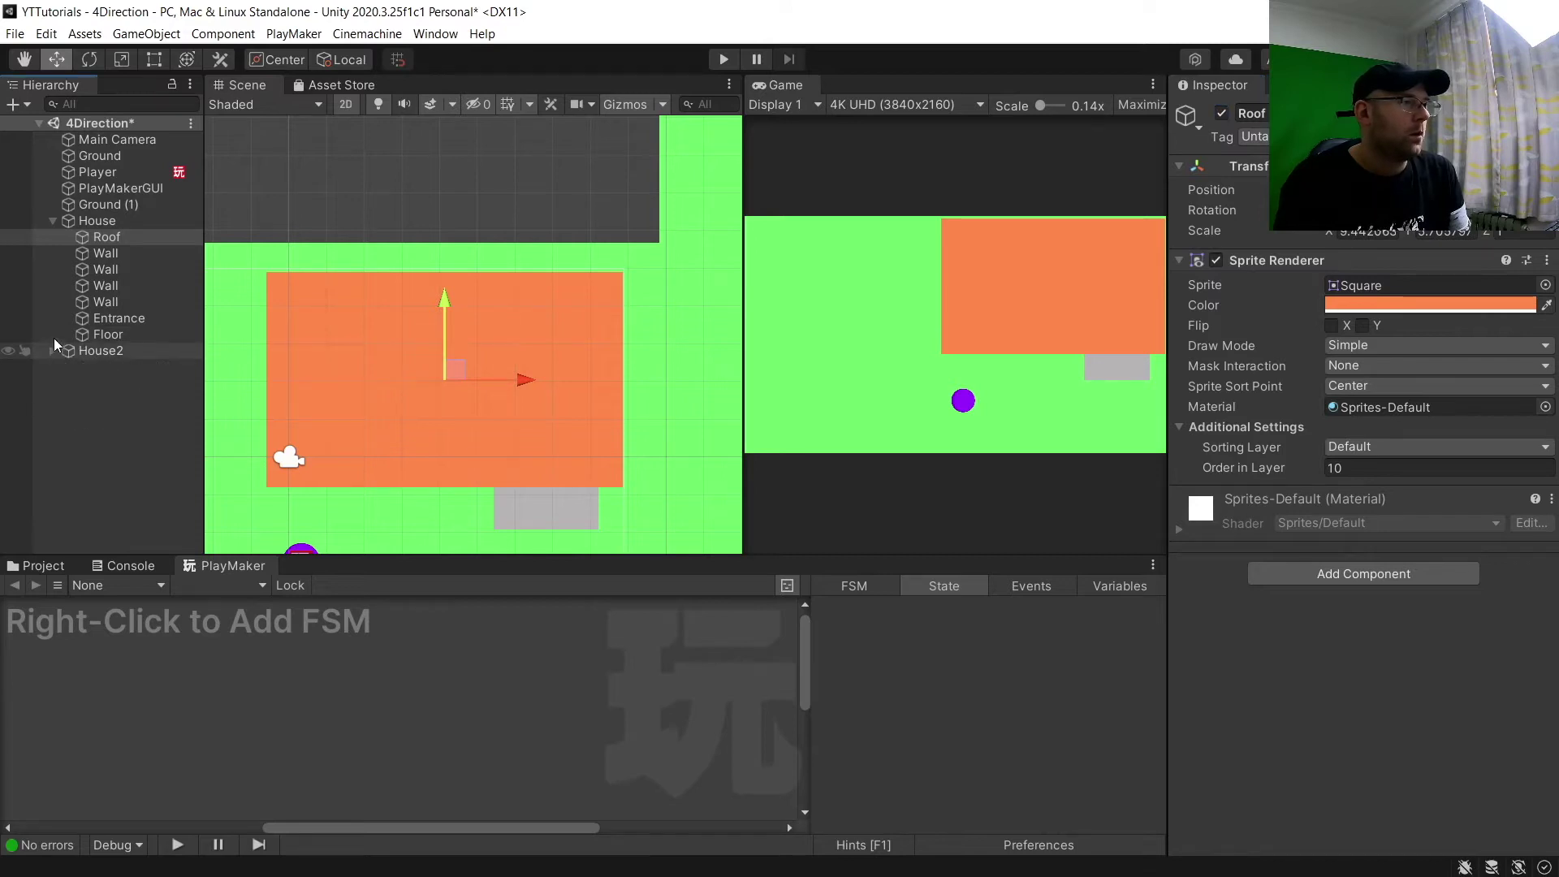
pyautogui.click(52, 220)
# Run the game and walk the player through the entrance, around under the orange House's roof, and back outside
pyautogui.click(722, 60)
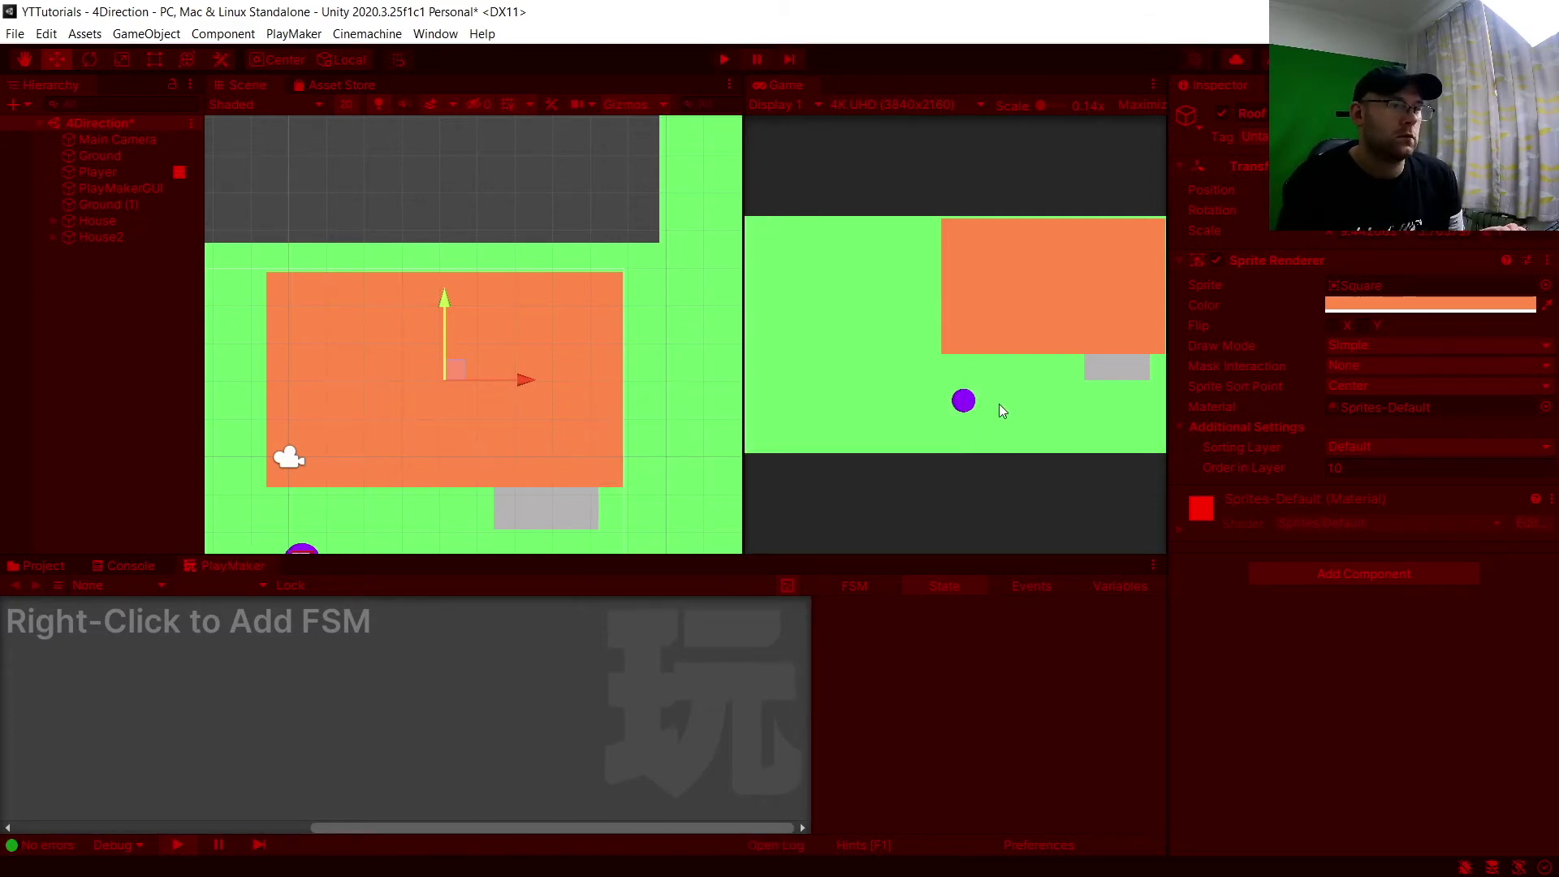
pyautogui.press('d')
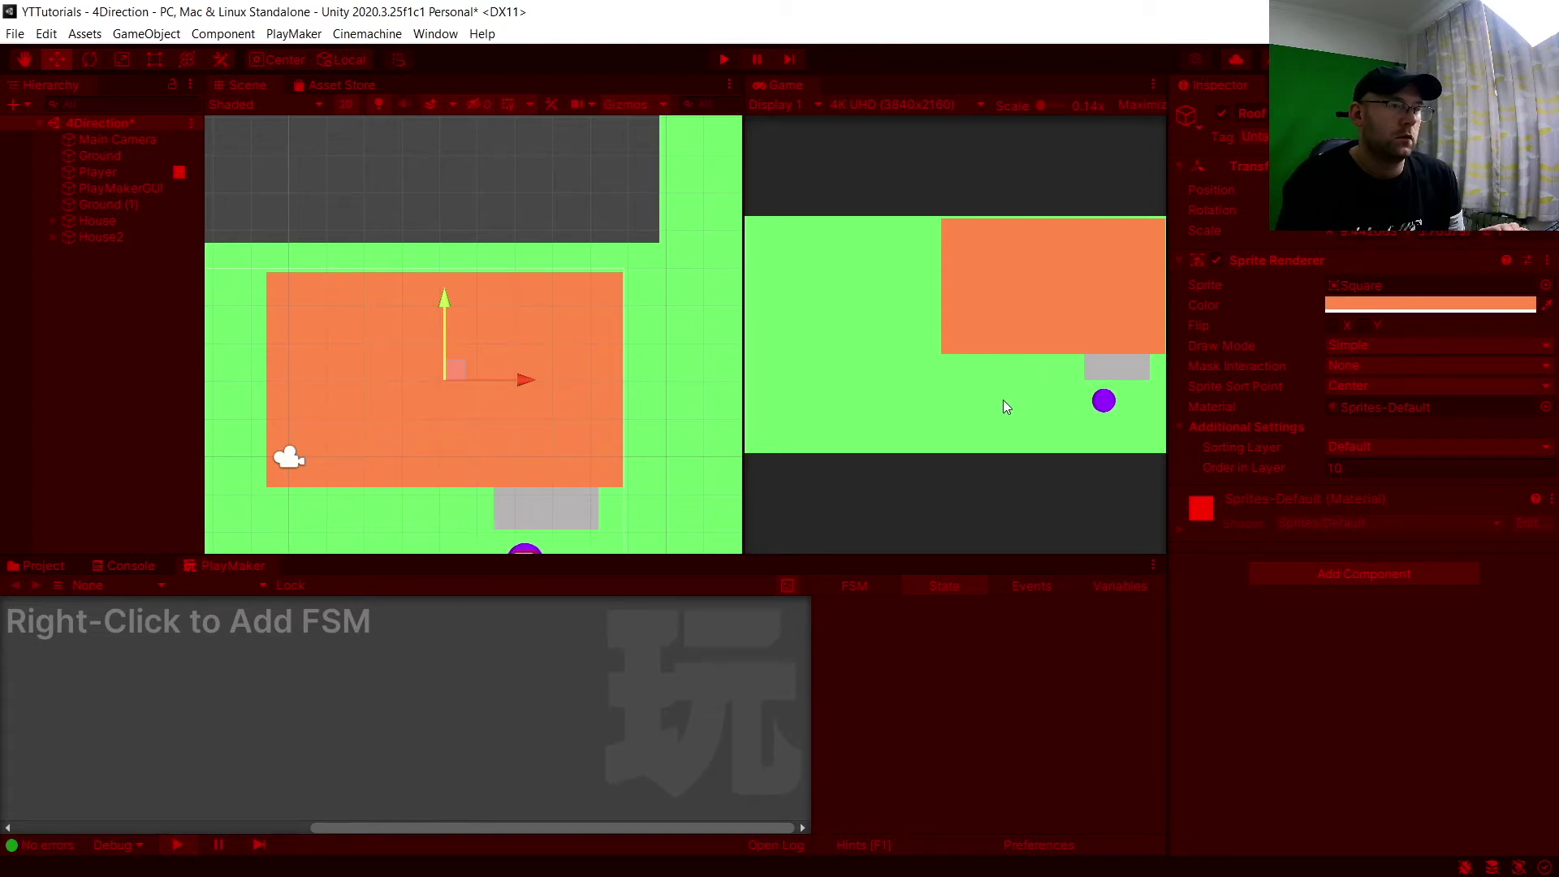
pyautogui.press('w')
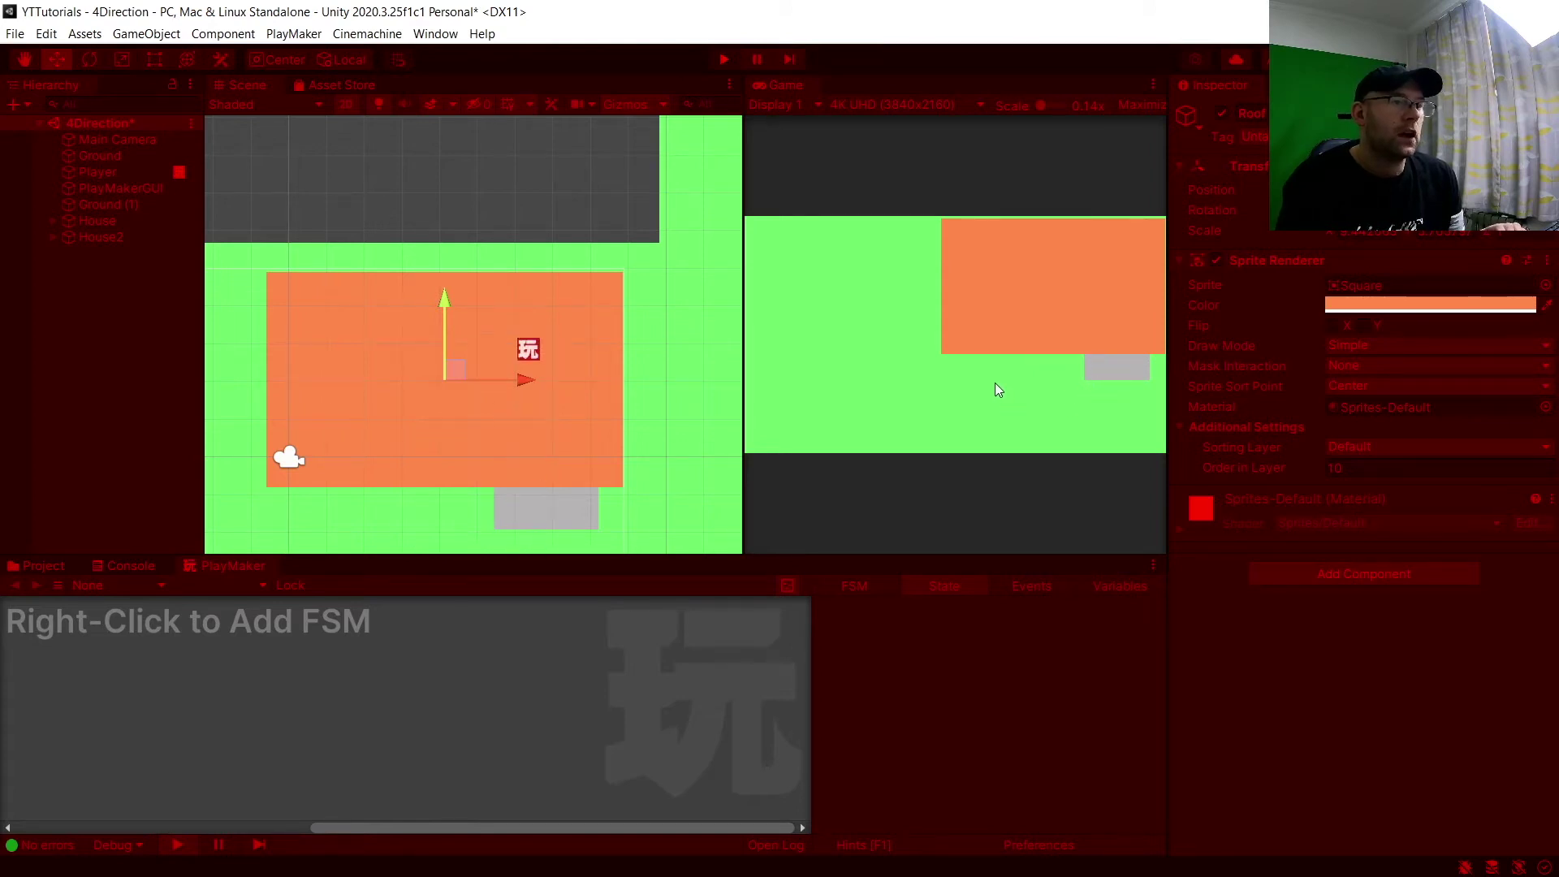
pyautogui.press('a')
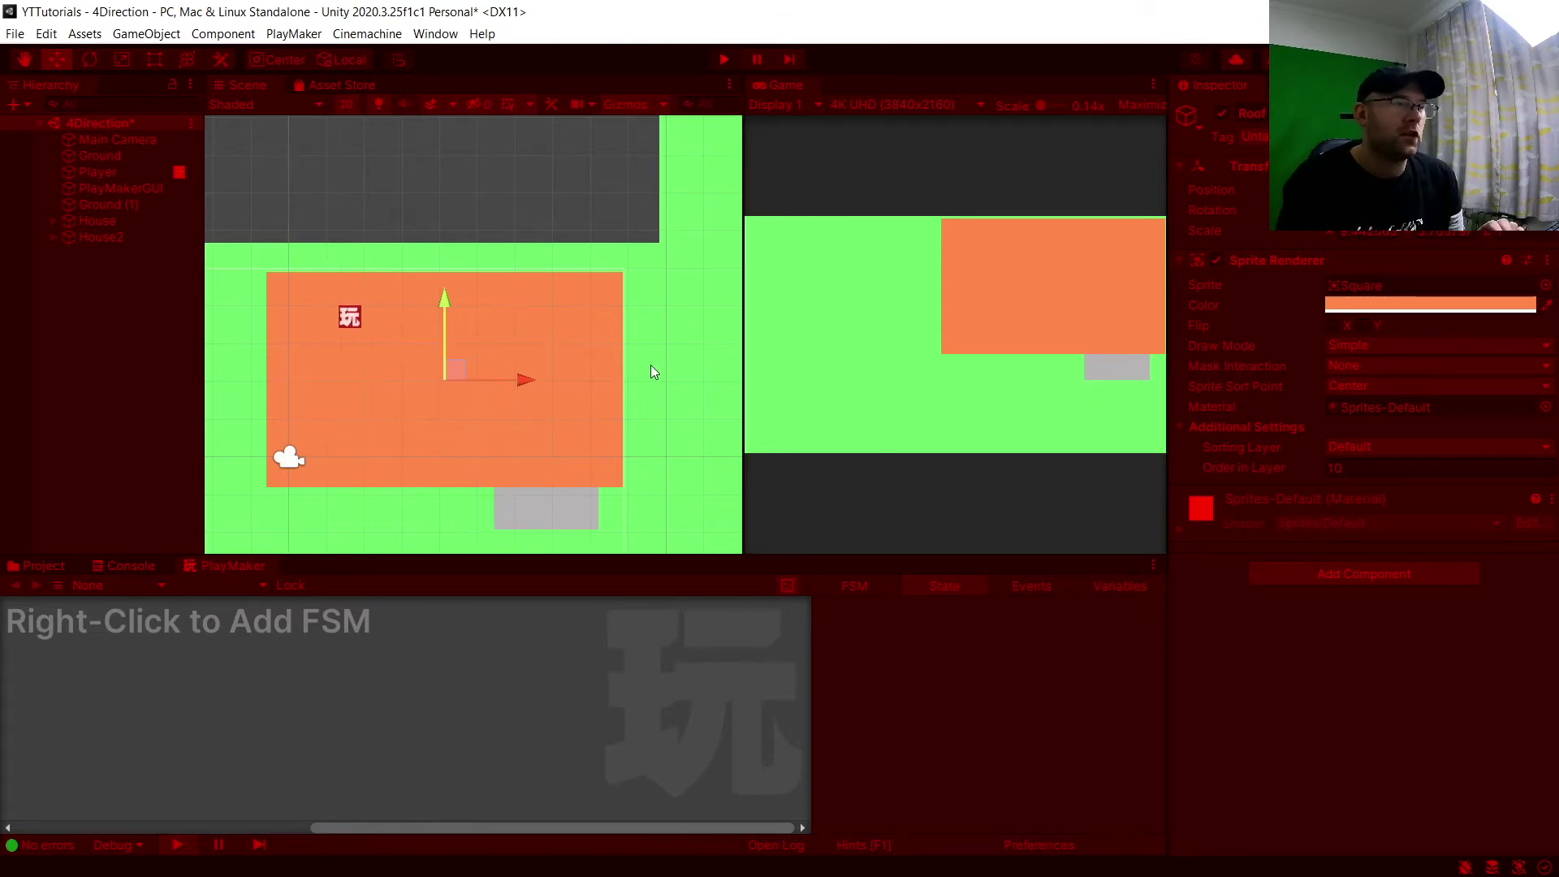
pyautogui.press('s')
pyautogui.press('d')
pyautogui.press('w')
pyautogui.press('a')
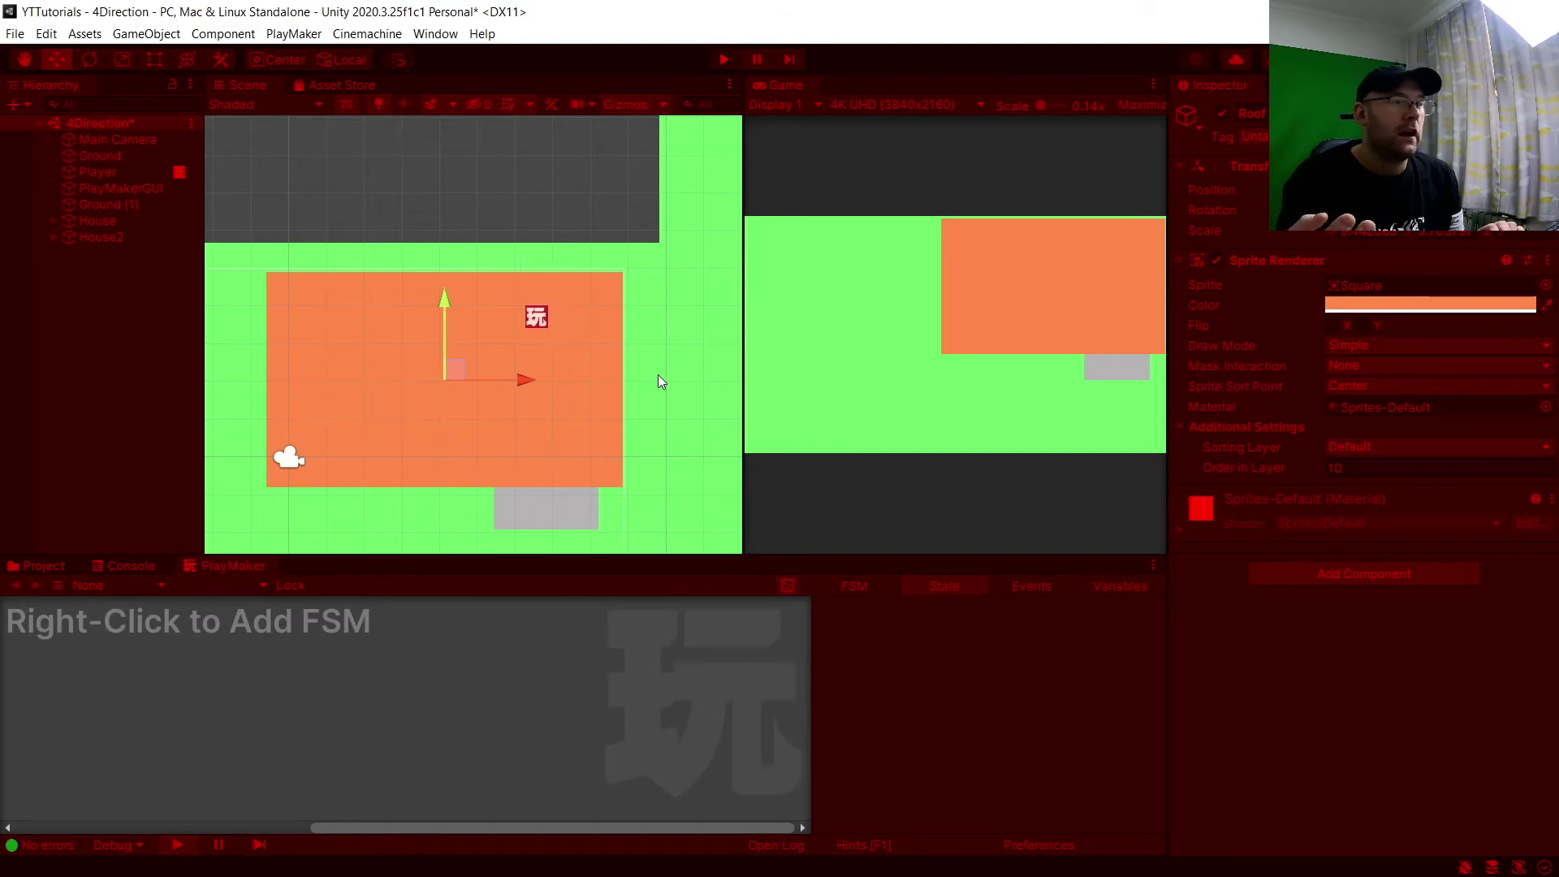
pyautogui.press('s')
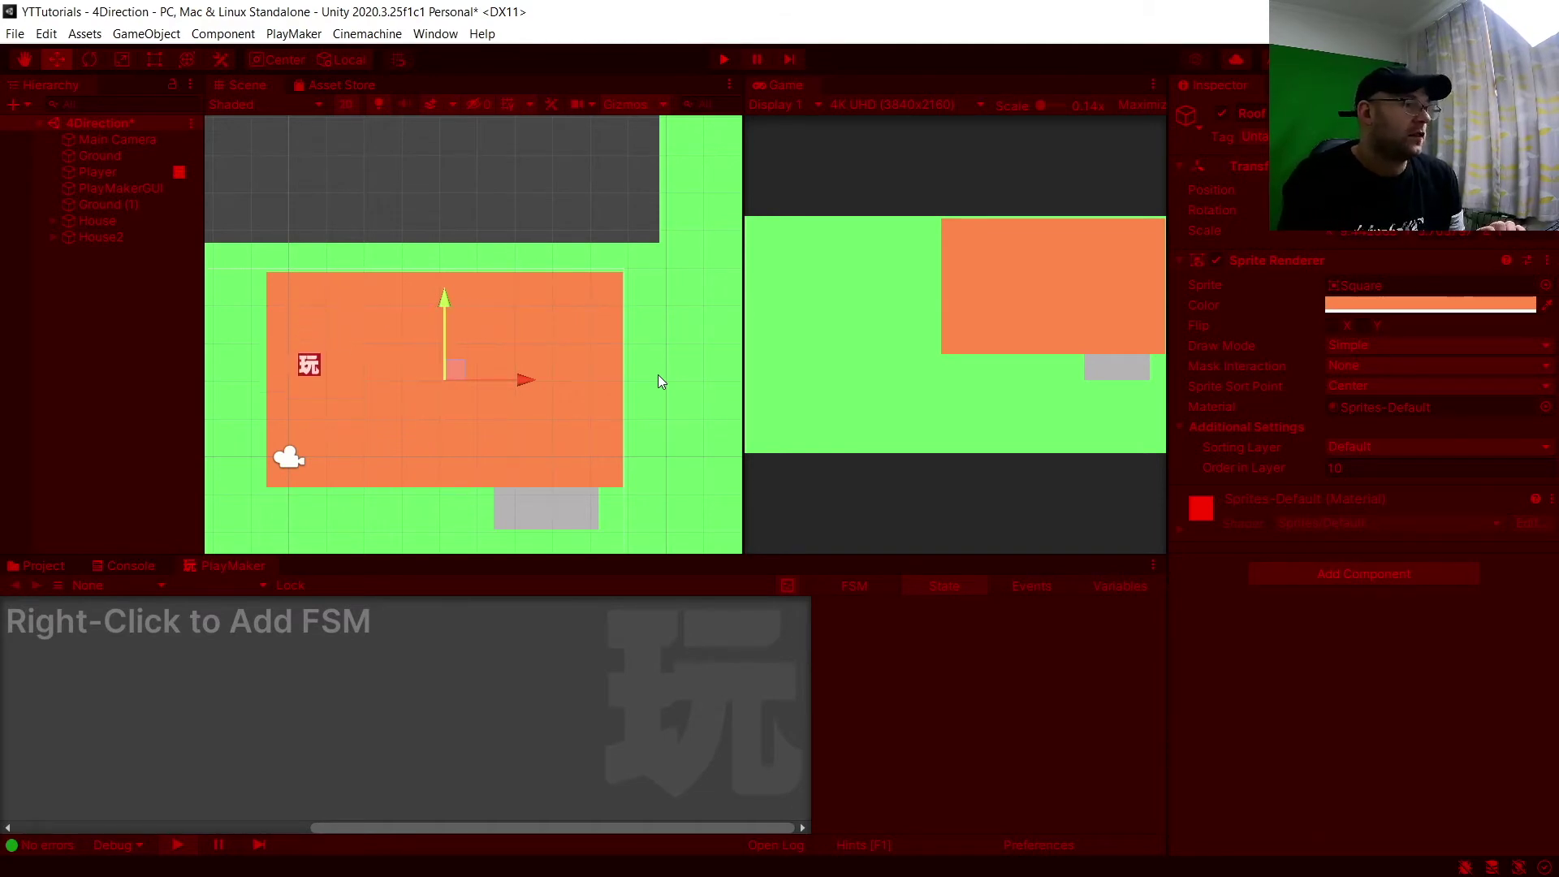
pyautogui.press('d')
pyautogui.press('s')
pyautogui.press('d')
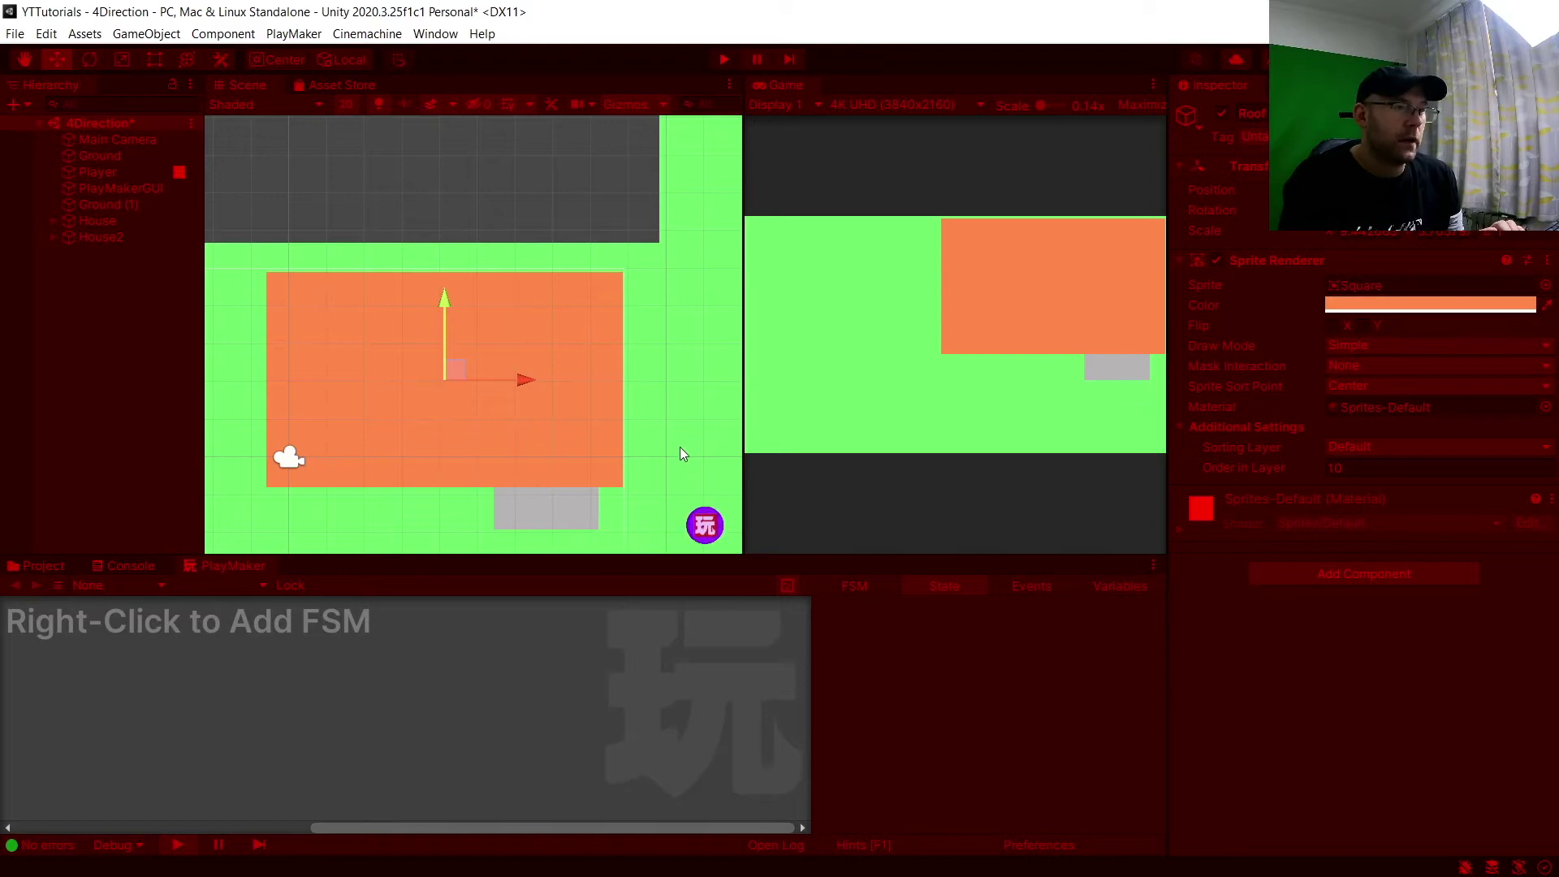
# Move the player over to House2 and walk it through the doorway into the house
pyautogui.click(689, 432)
pyautogui.moveTo(601, 422); pyautogui.dragTo(230, 317, button='middle')
pyautogui.moveTo(577, 314); pyautogui.dragTo(404, 371, button='middle')
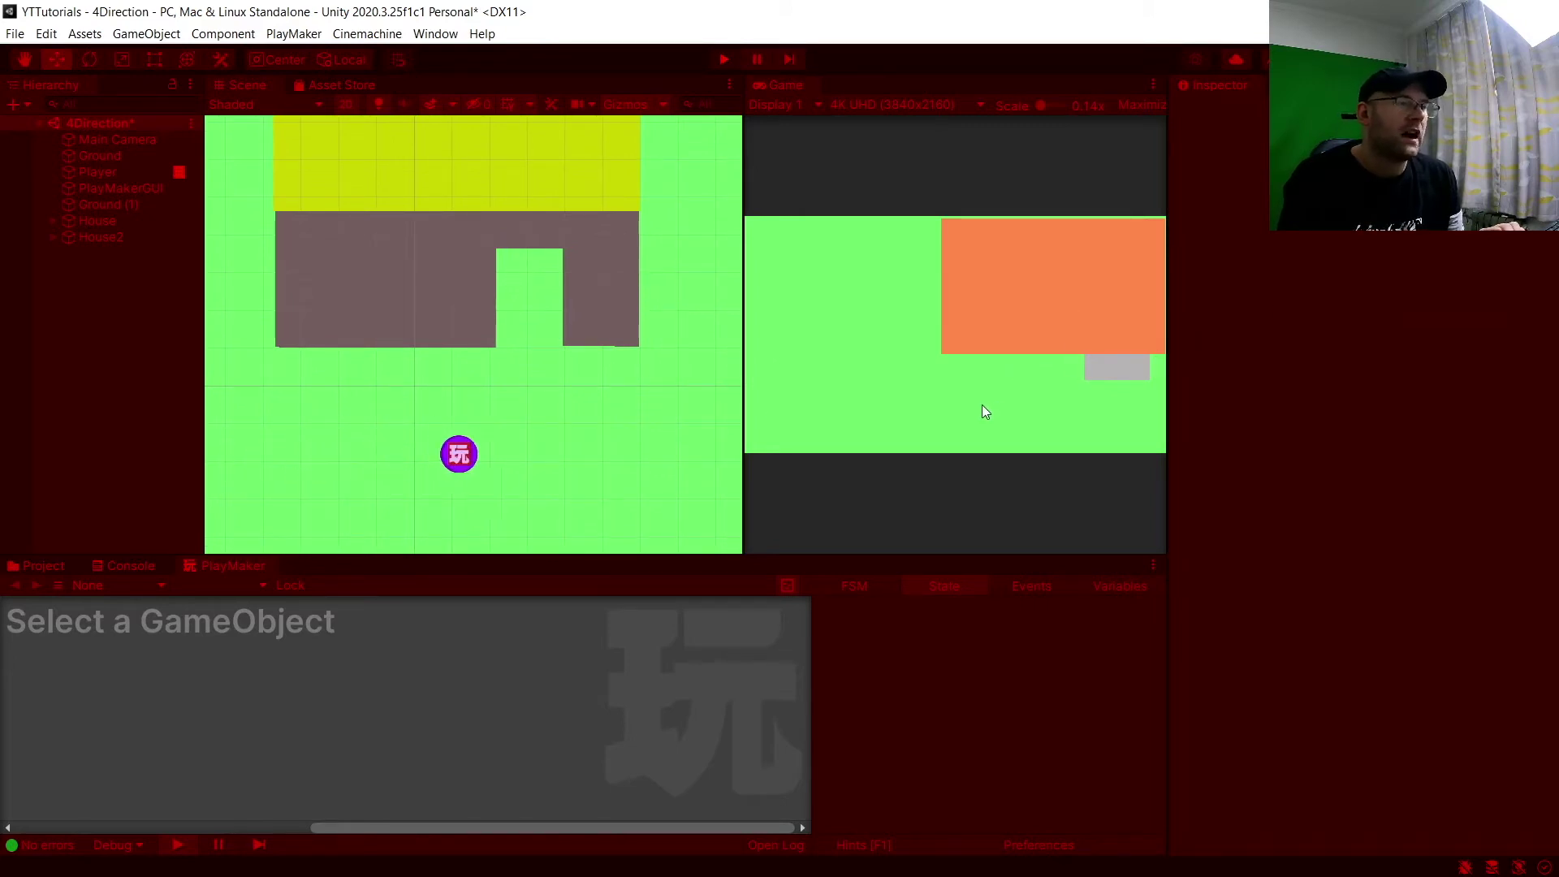
pyautogui.press('Up')
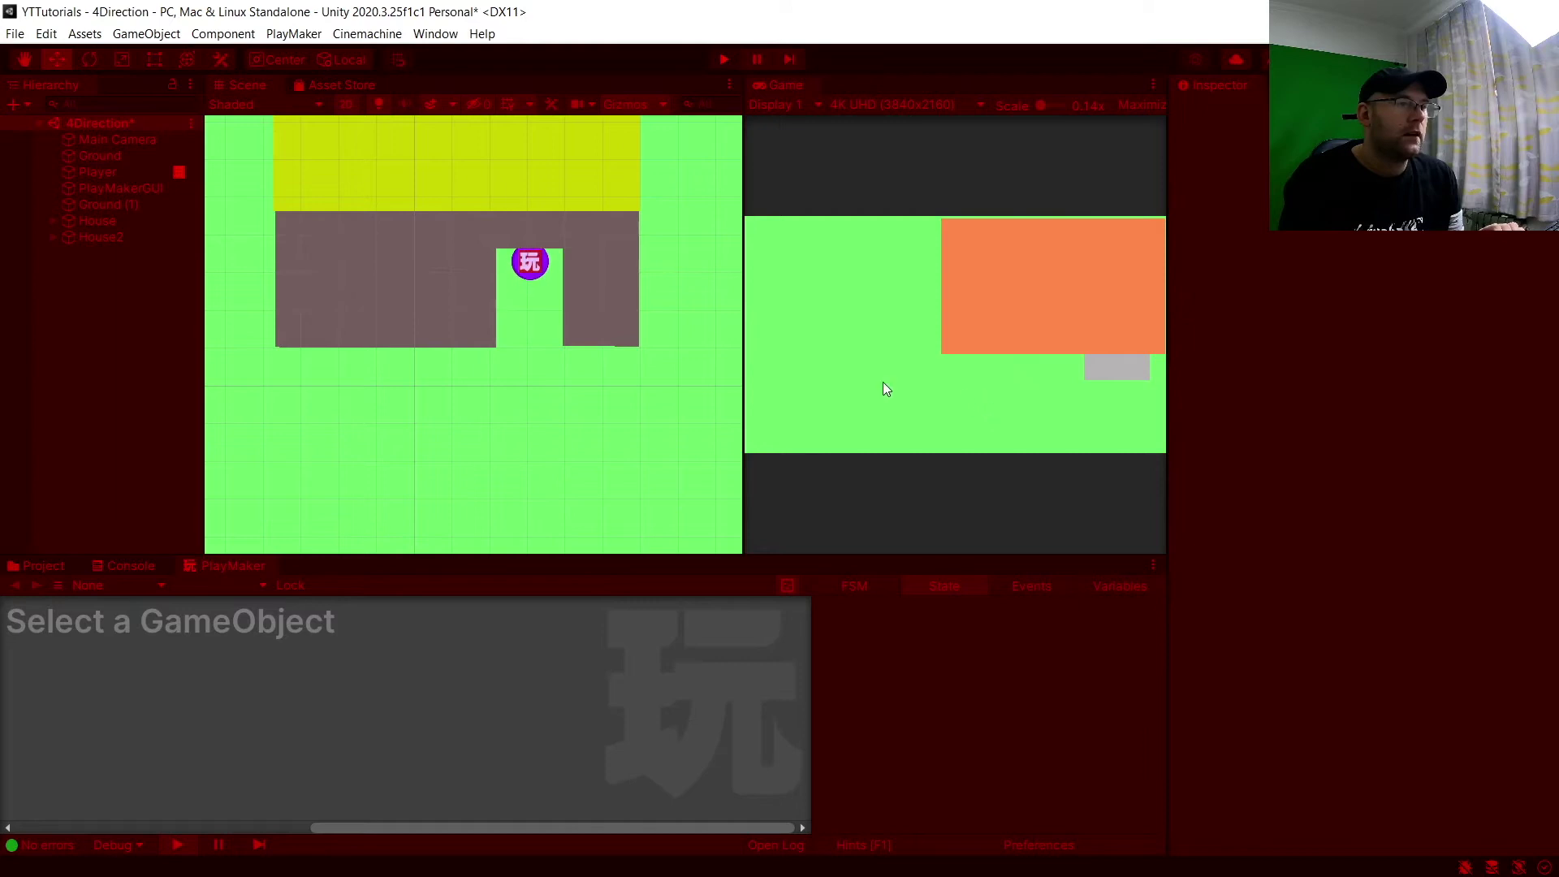
pyautogui.press('Left')
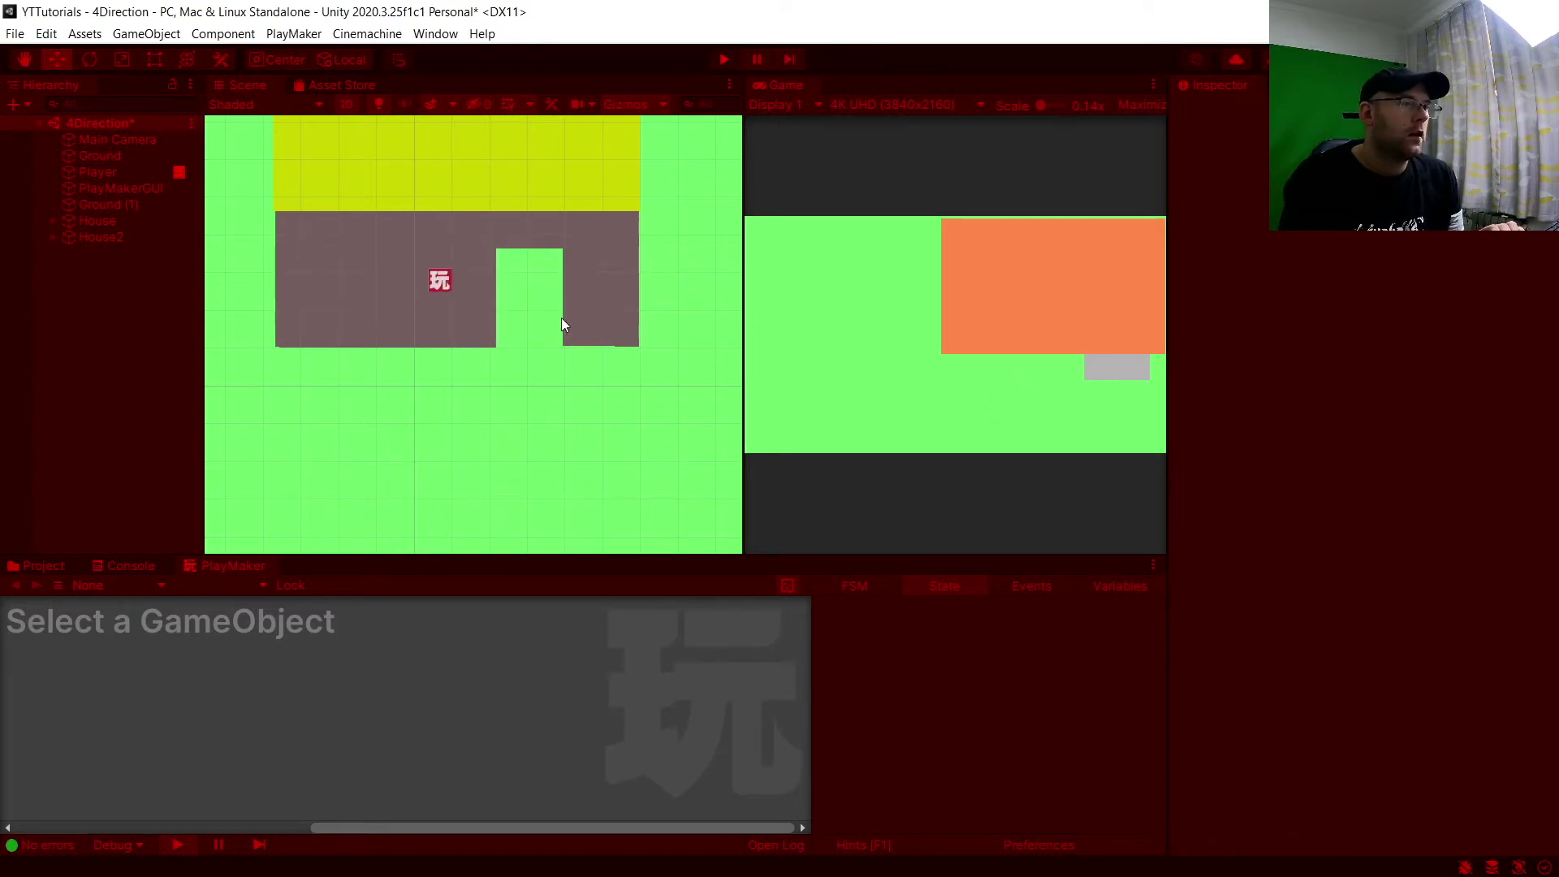
pyautogui.press('Up')
pyautogui.press('Right')
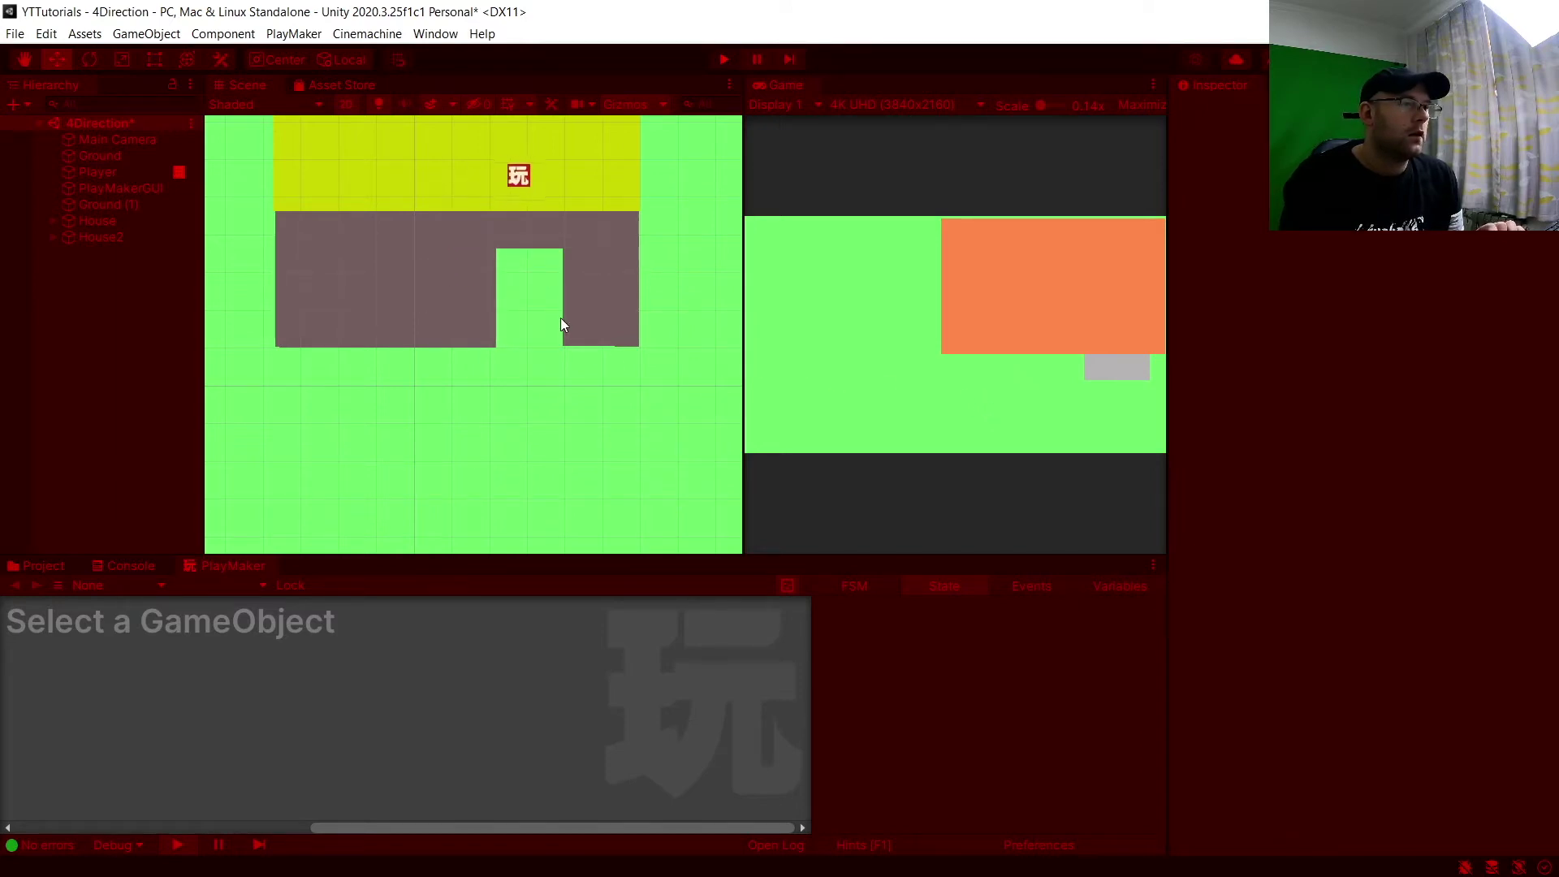
# Walk the player around inside House2 behind its front wall and past the doorway, and stop the game
pyautogui.press('Left')
pyautogui.moveTo(558, 320)
pyautogui.mouseDown(button='middle')
pyautogui.moveTo(513, 382)
pyautogui.moveTo(475, 328)
pyautogui.moveTo(597, 307)
pyautogui.moveTo(536, 296)
pyautogui.mouseUp(button='middle')
pyautogui.click(625, 286)
pyautogui.press('Left')
pyautogui.press('Down')
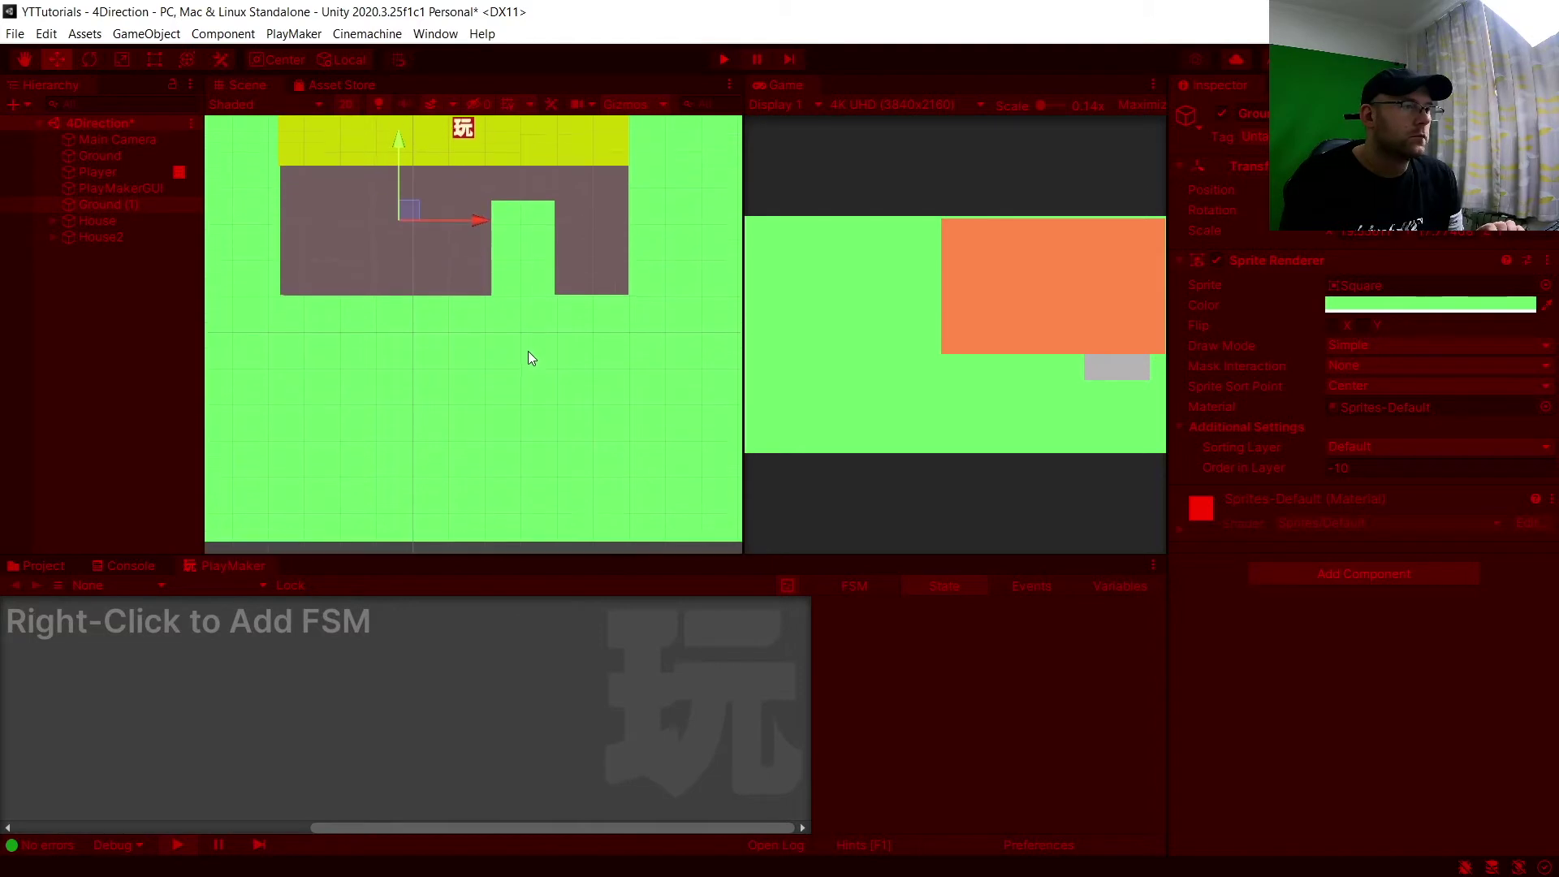
pyautogui.press('Up')
pyautogui.click(854, 310)
pyautogui.press('Down')
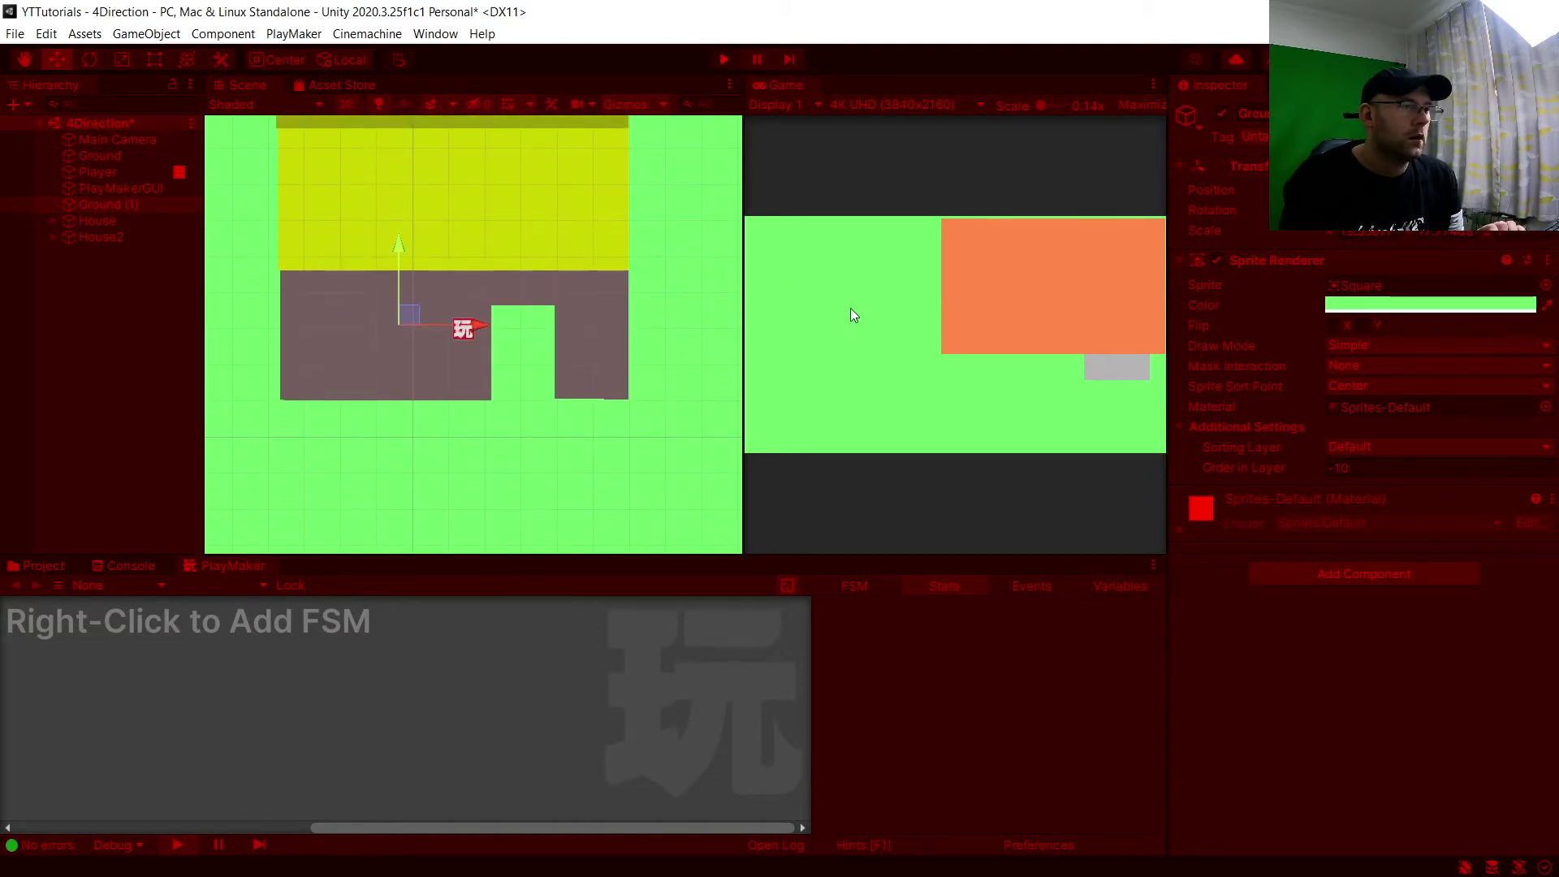
pyautogui.press('Right')
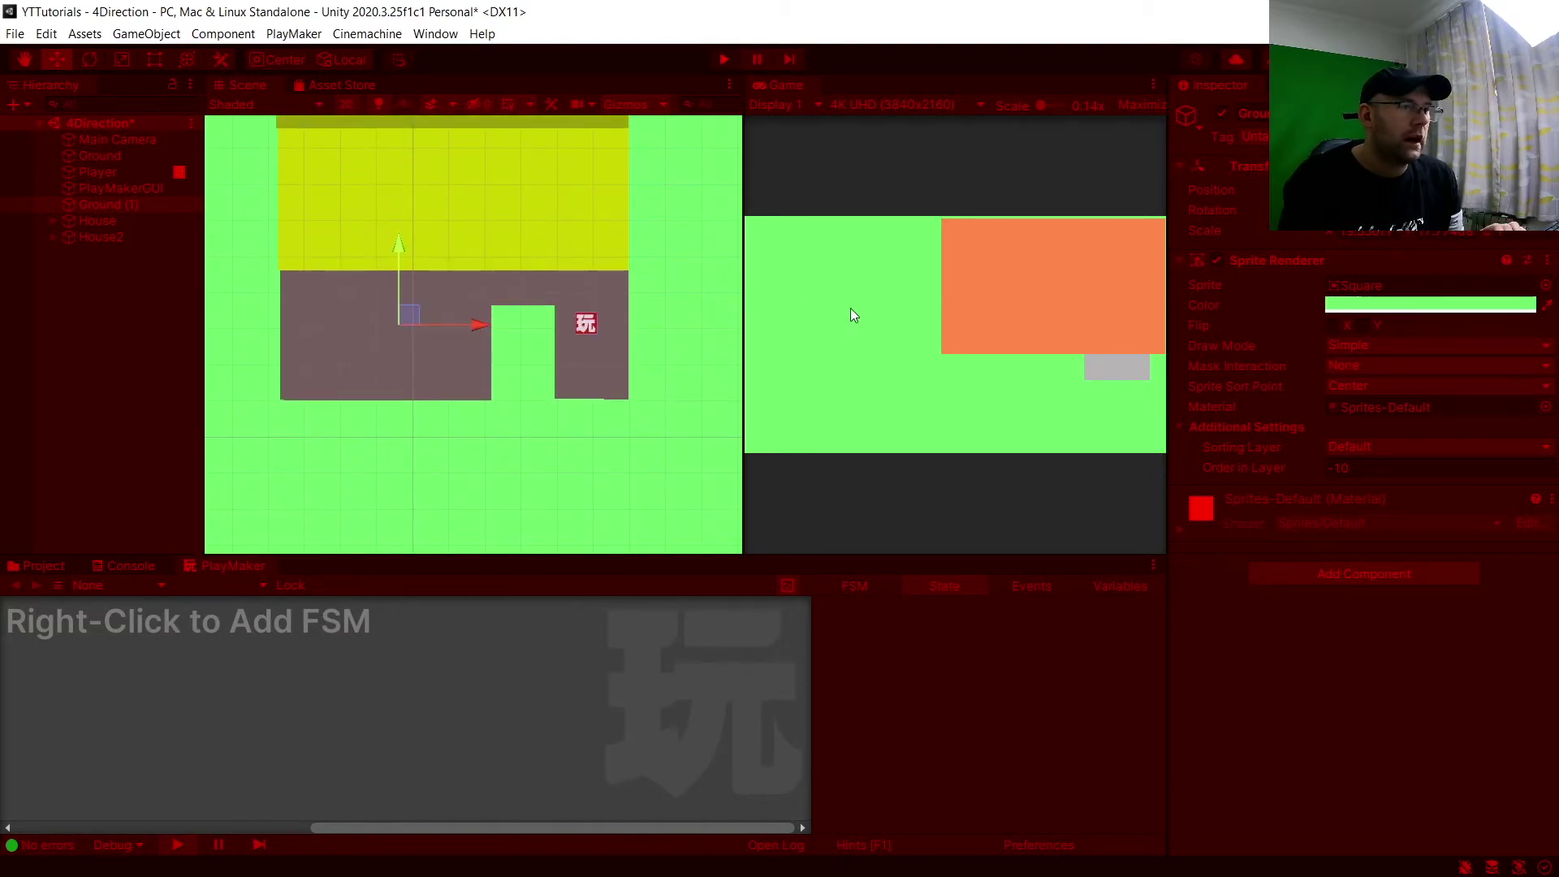
pyautogui.press('Left')
pyautogui.press('Up')
pyautogui.press('Right')
pyautogui.press('Down')
pyautogui.press('Left')
pyautogui.press('Down')
pyautogui.press('Right')
pyautogui.press('Right')
pyautogui.click(723, 60)
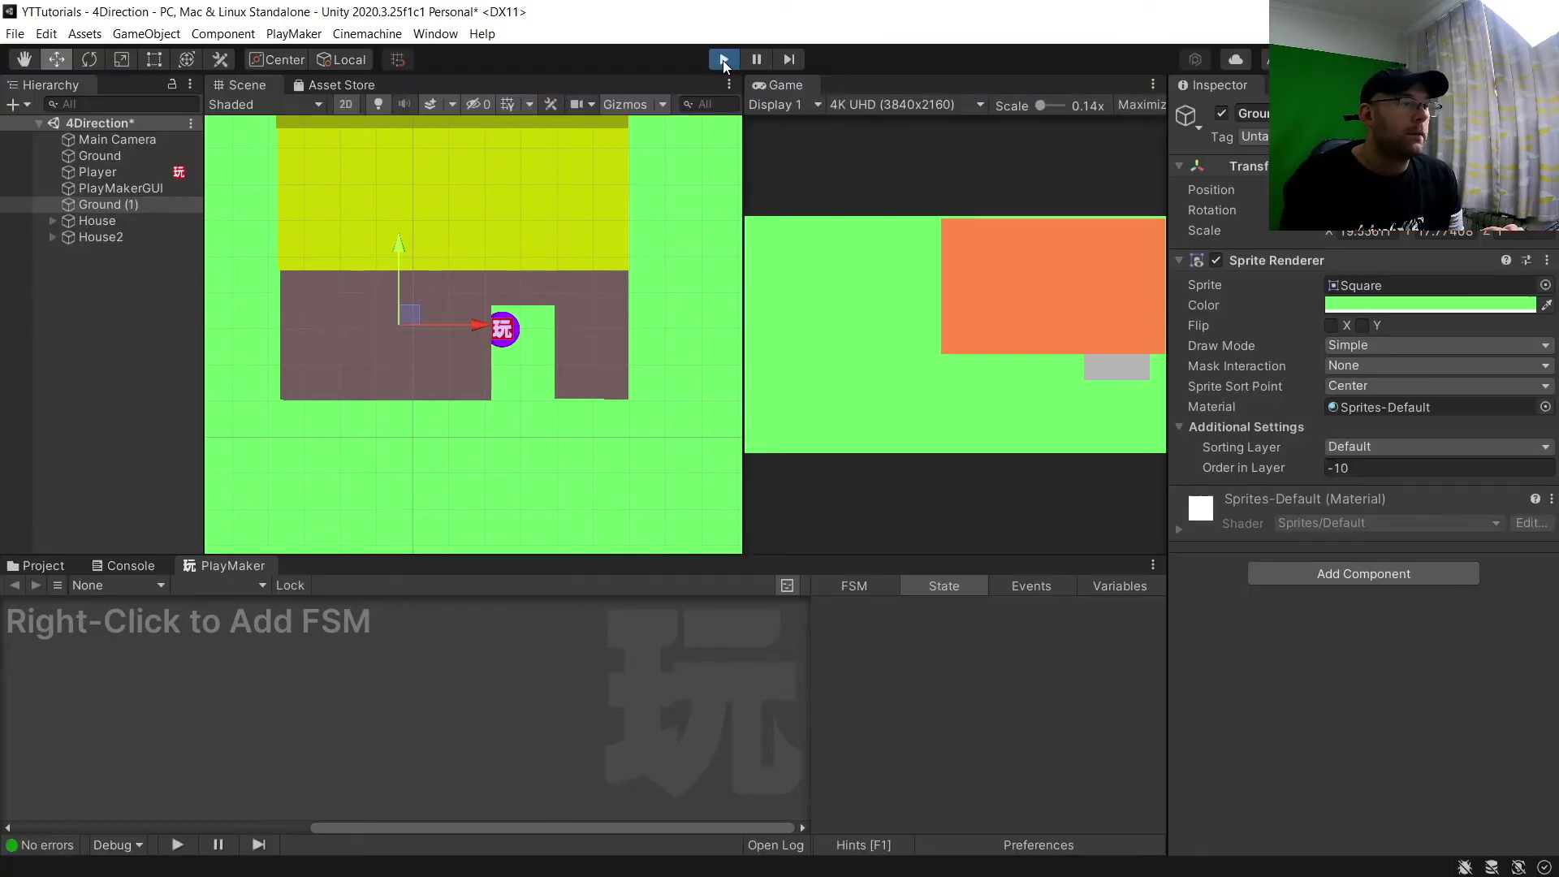
# Enable Is Trigger on the Box Collider 2D of EntranceWall's Square (3), and briefly run and stop the game
pyautogui.click(518, 294)
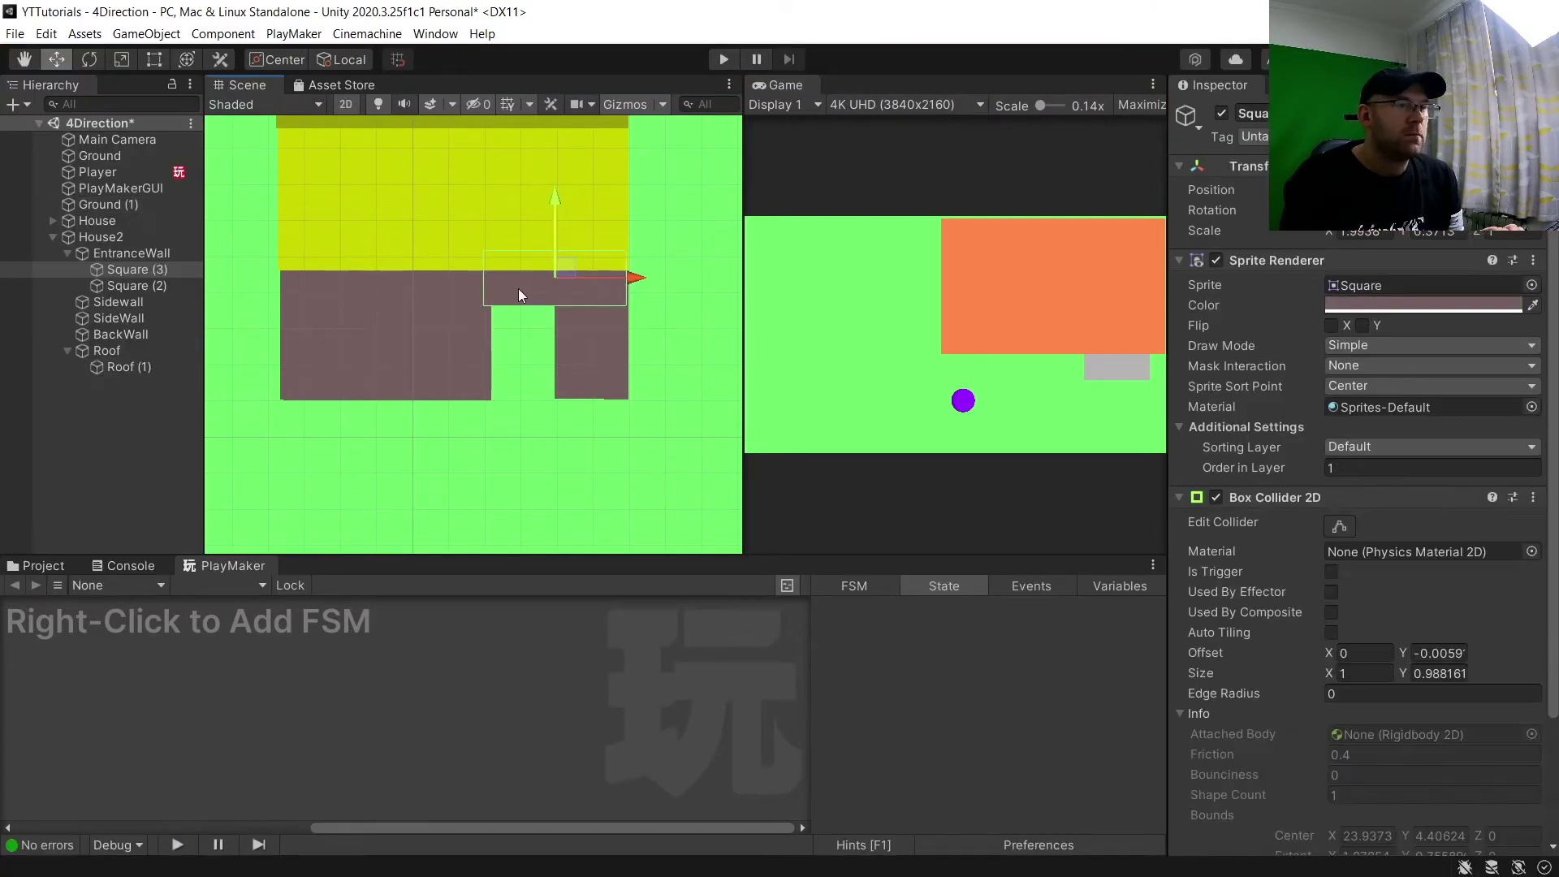
pyautogui.click(733, 54)
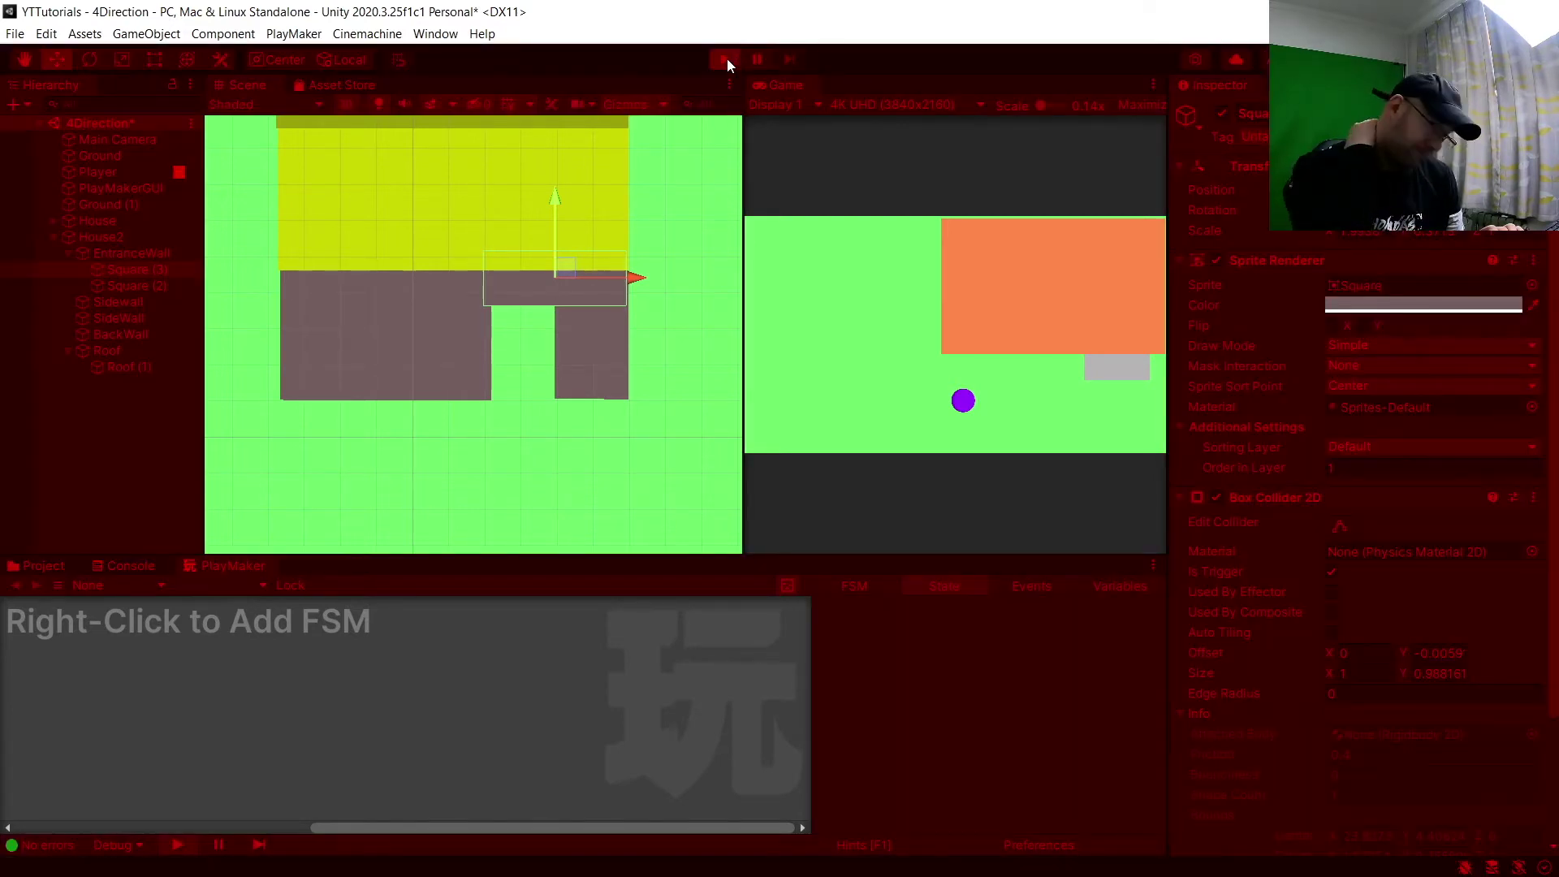
pyautogui.click(724, 61)
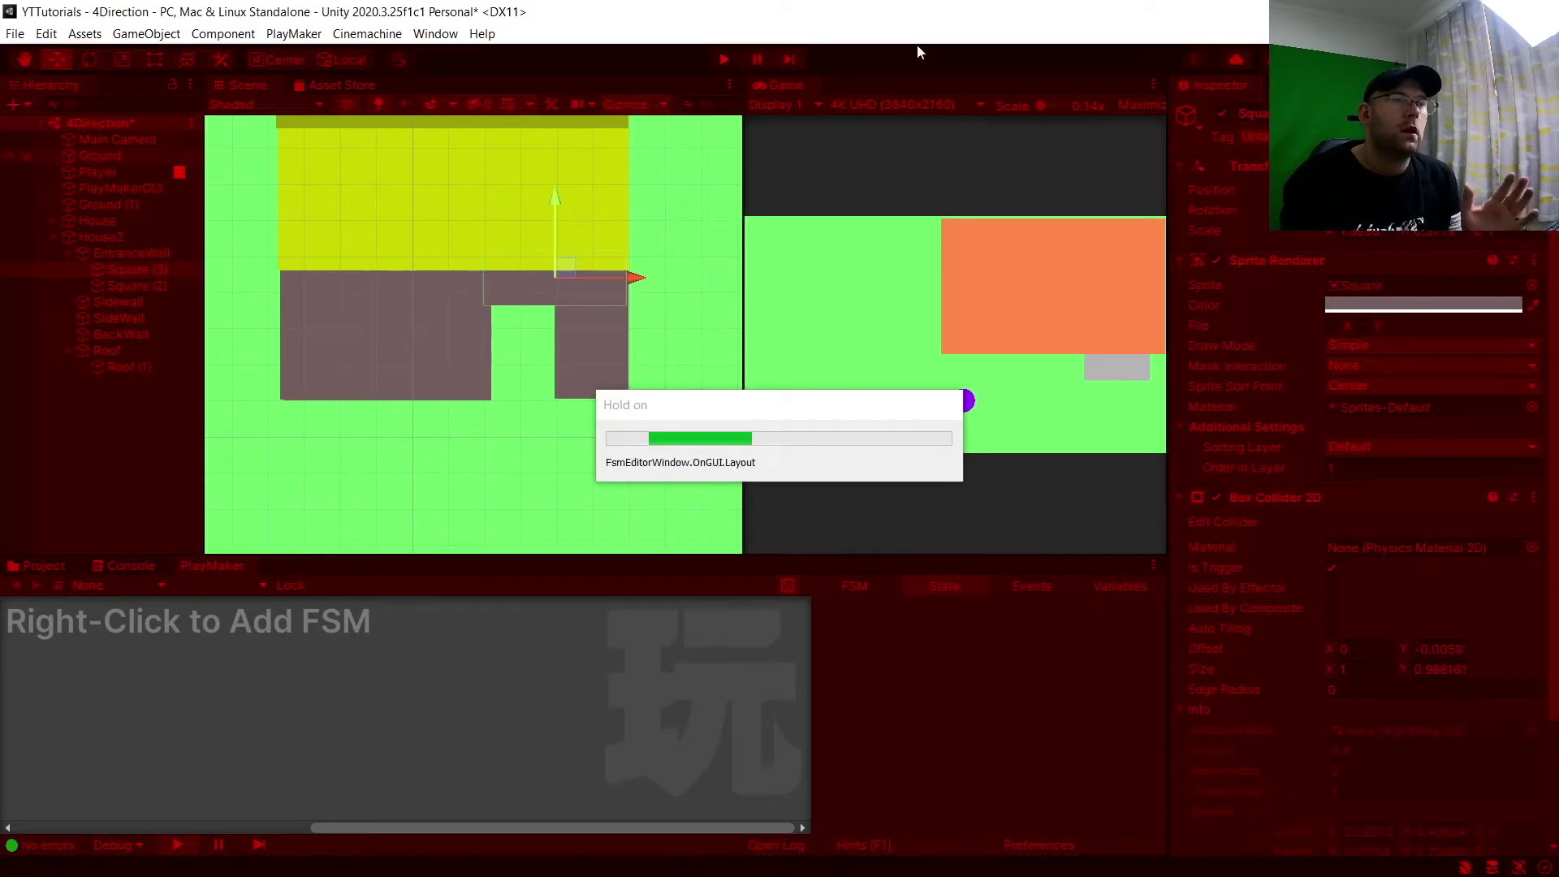
pyautogui.click(723, 59)
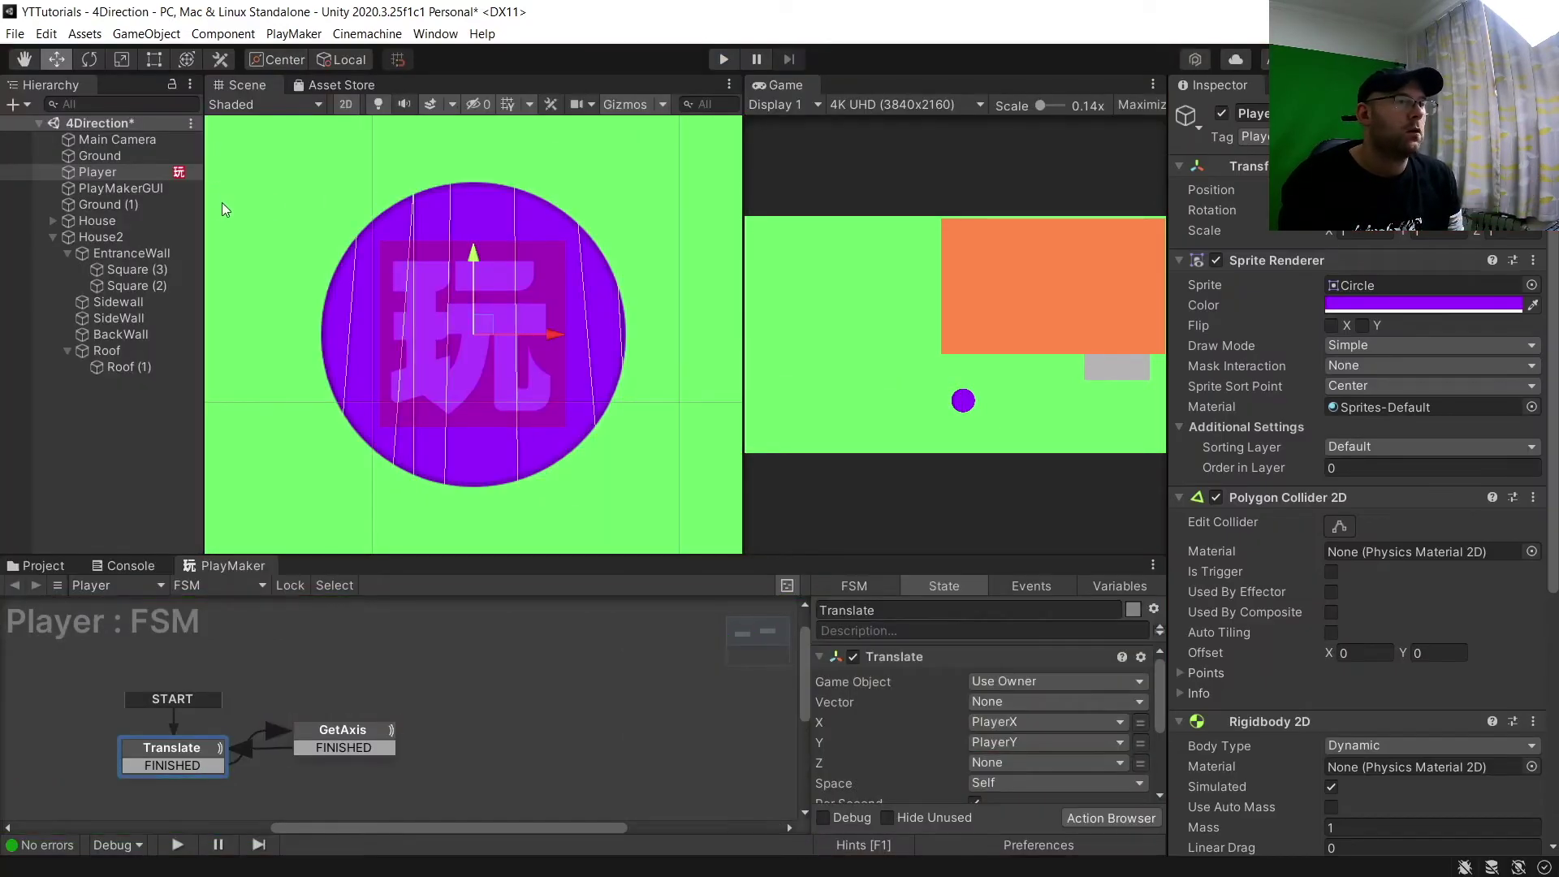
# Collapse House2, expand House in the hierarchy, and deactivate its Roof object to expose the interior
pyautogui.scroll(-4, 629, 235)
pyautogui.moveTo(615, 255); pyautogui.dragTo(389, 341, button='middle')
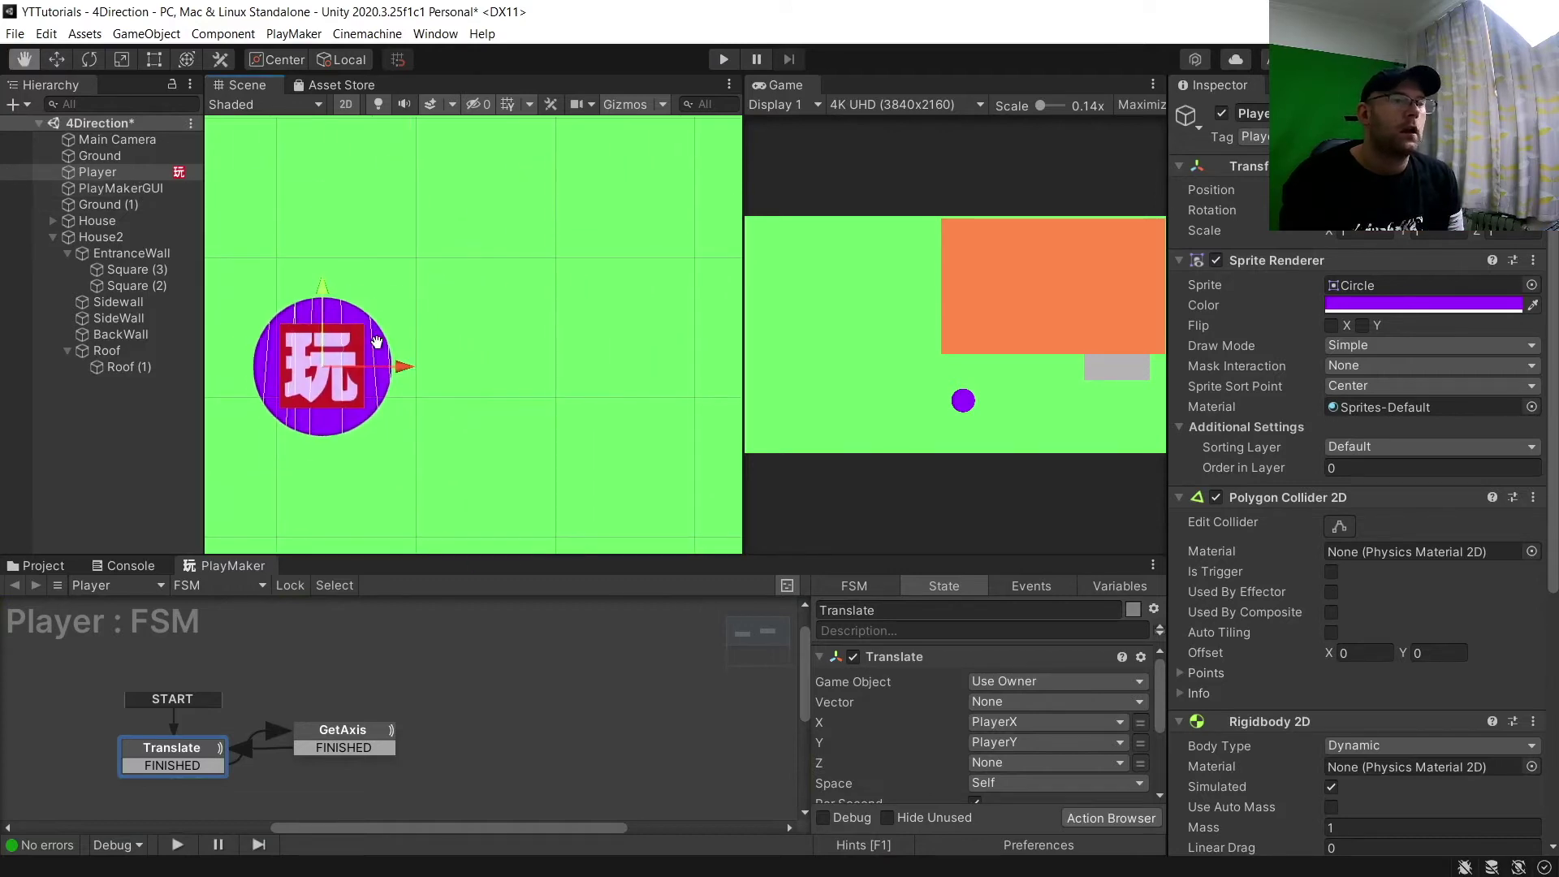
pyautogui.scroll(-5, 390, 341)
pyautogui.moveTo(520, 285); pyautogui.dragTo(431, 430, button='middle')
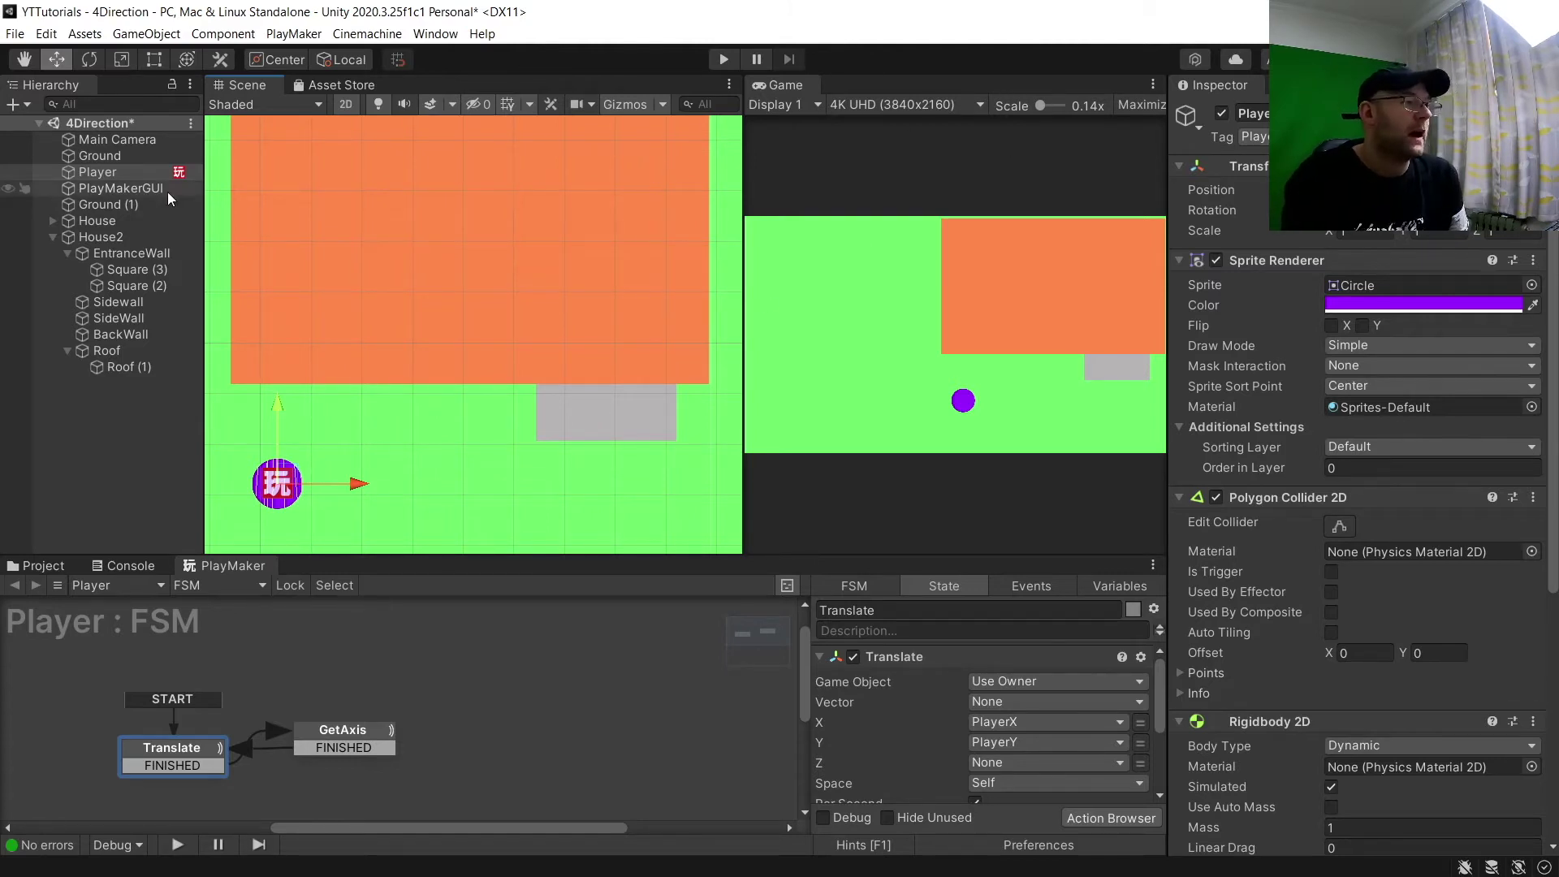
pyautogui.click(52, 236)
pyautogui.click(45, 221)
pyautogui.click(51, 220)
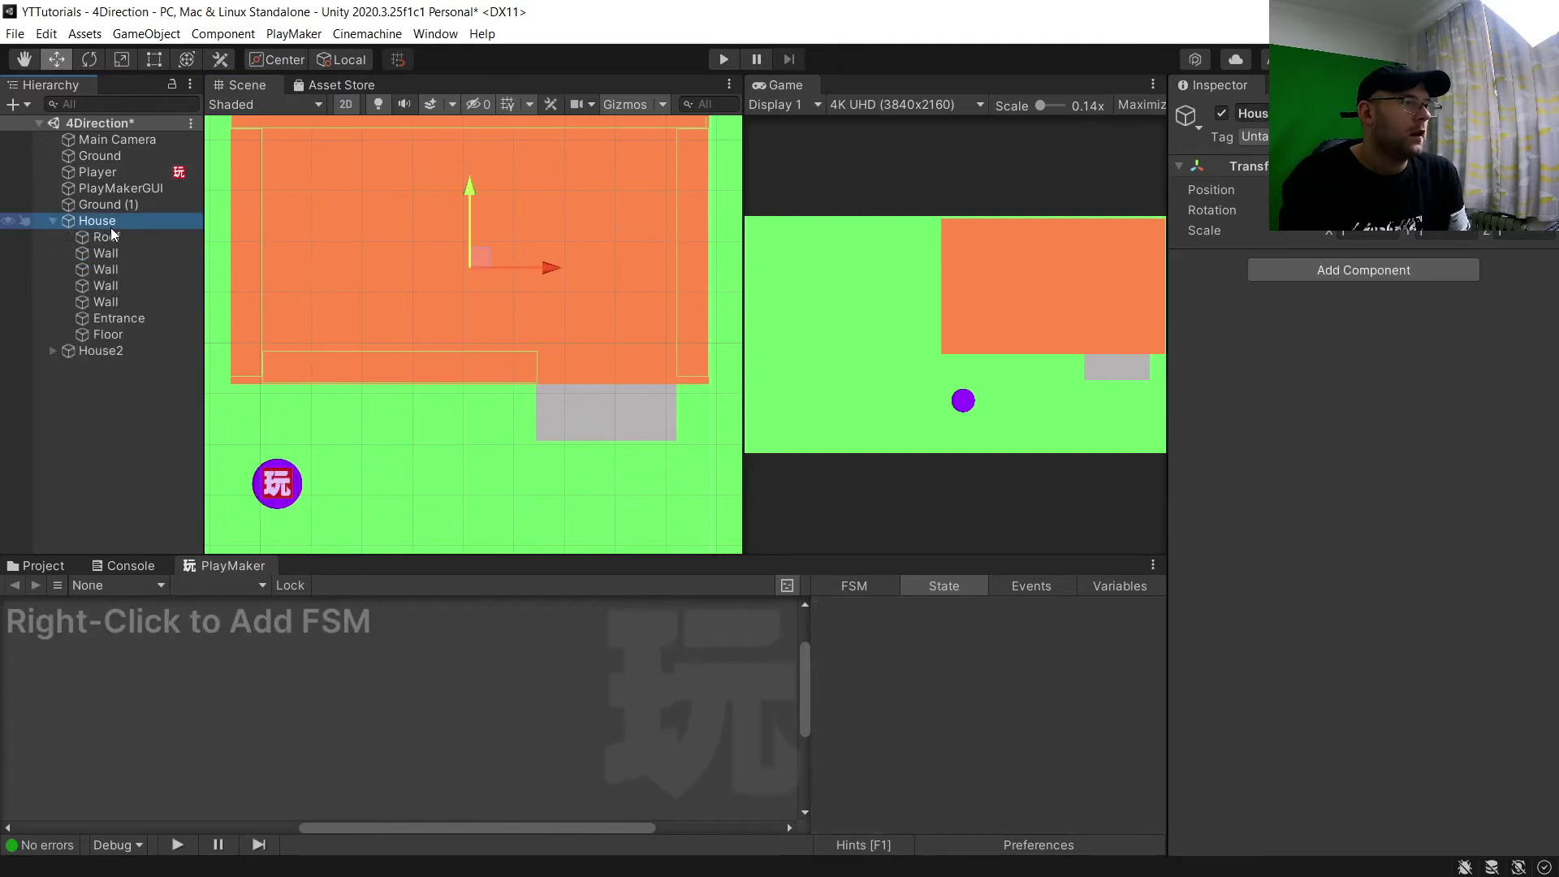
pyautogui.click(106, 236)
pyautogui.click(1221, 115)
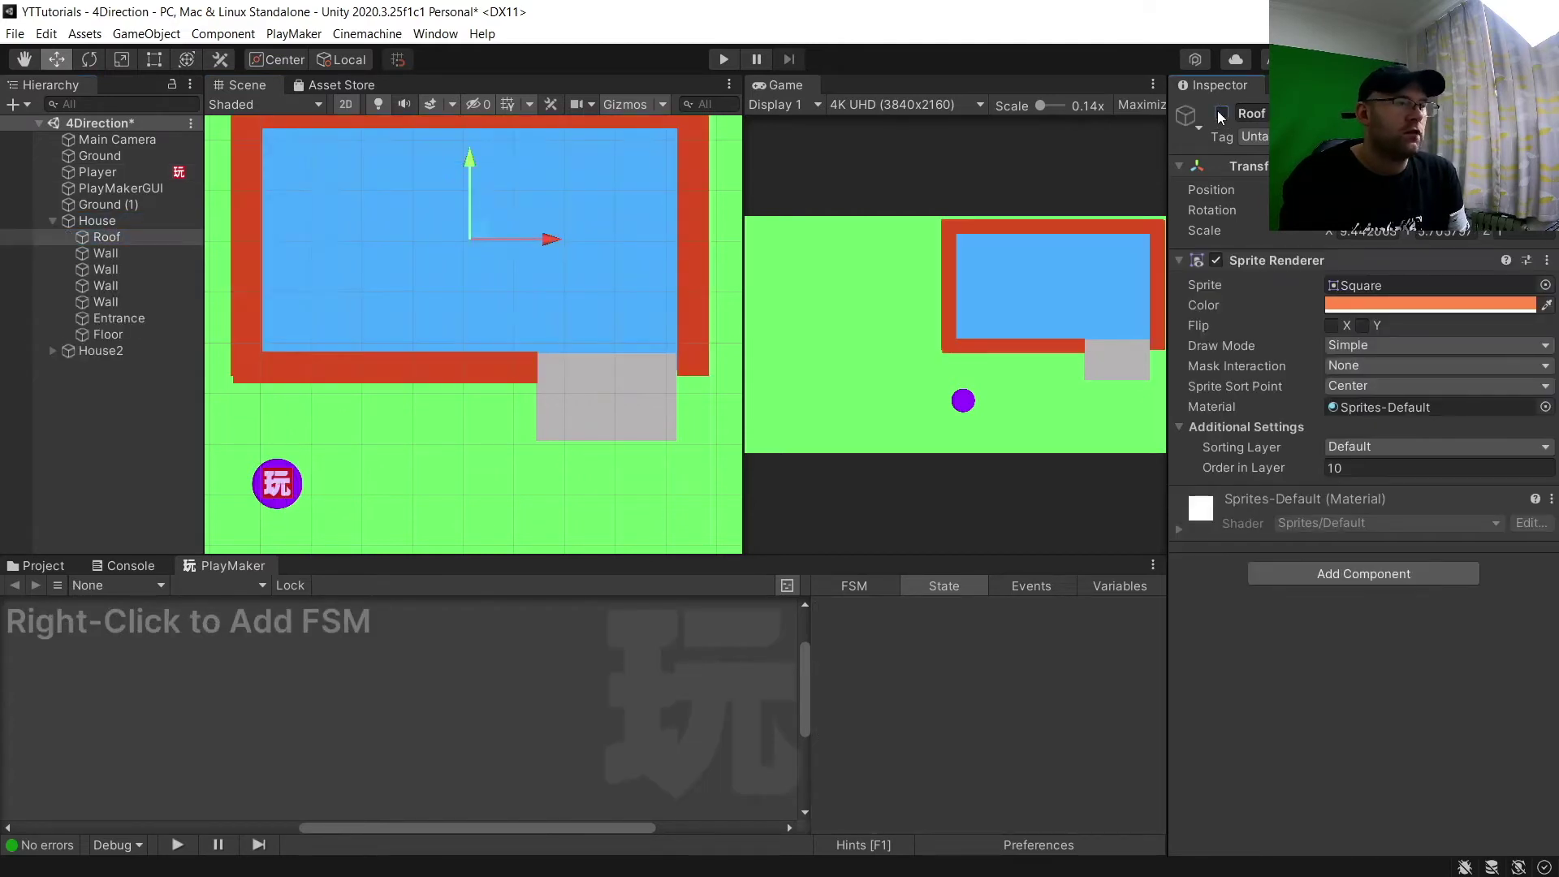
# Create an empty game object at the scene's root level and name it Entrance
pyautogui.click(101, 375)
pyautogui.rightClick(100, 379)
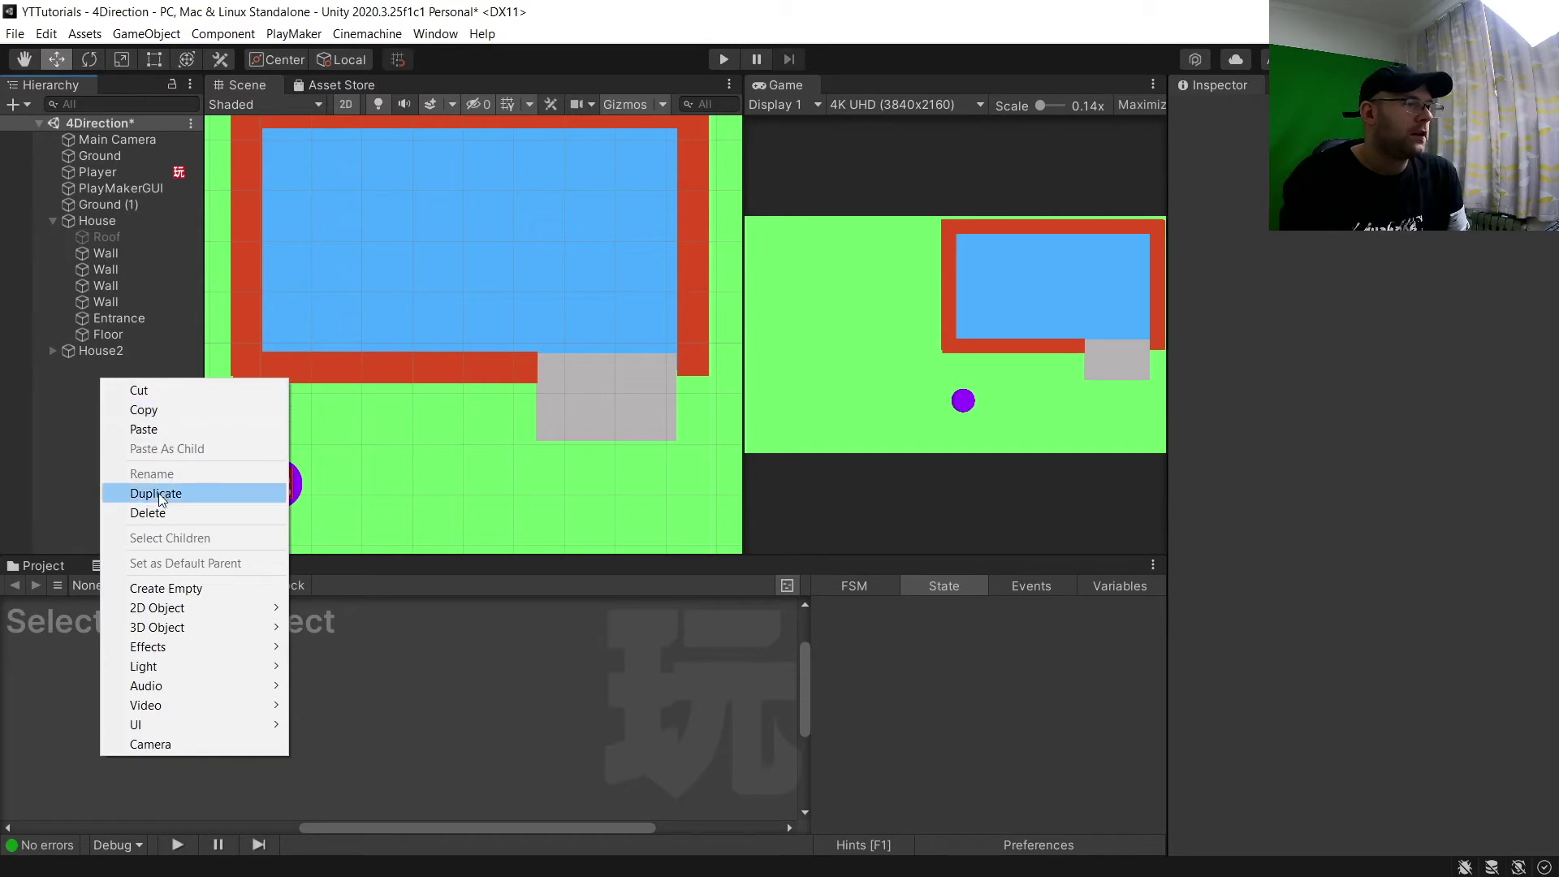
pyautogui.click(188, 590)
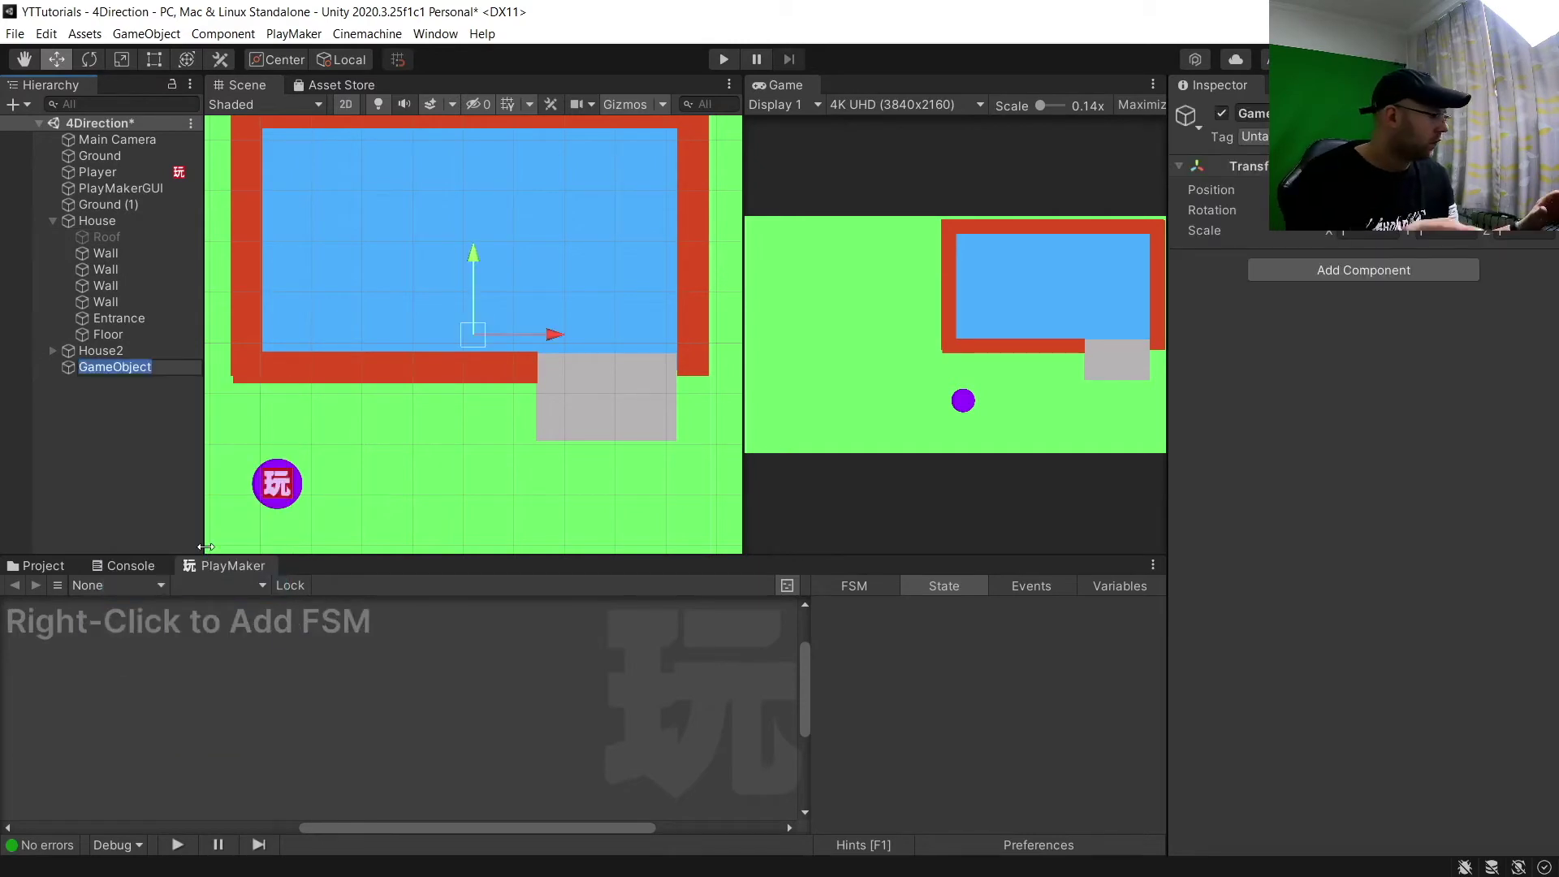
pyautogui.write('Entrance')
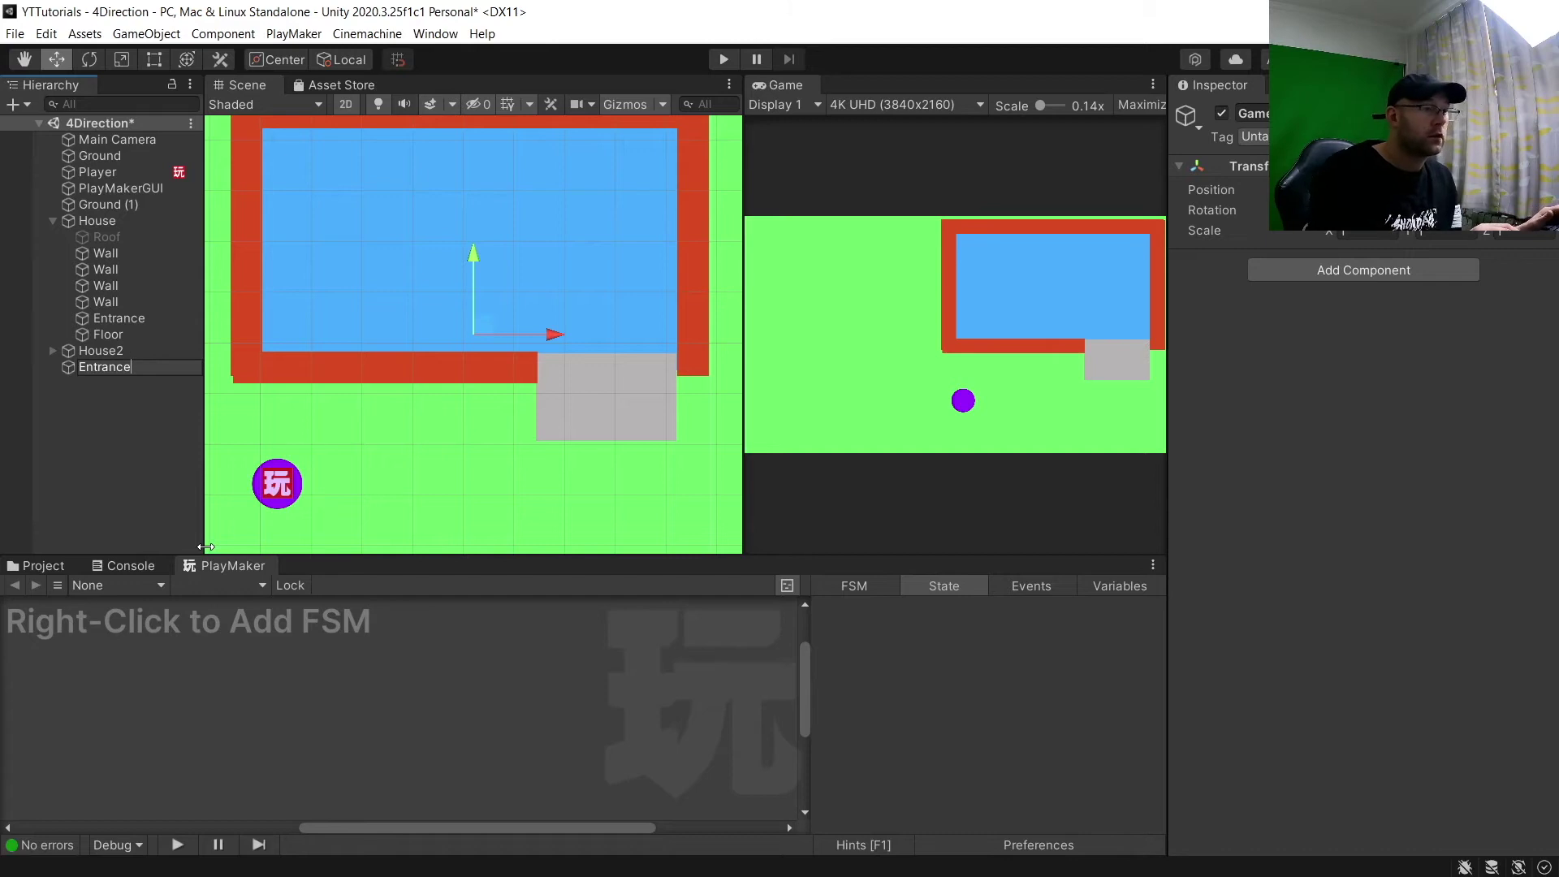
pyautogui.press('Return')
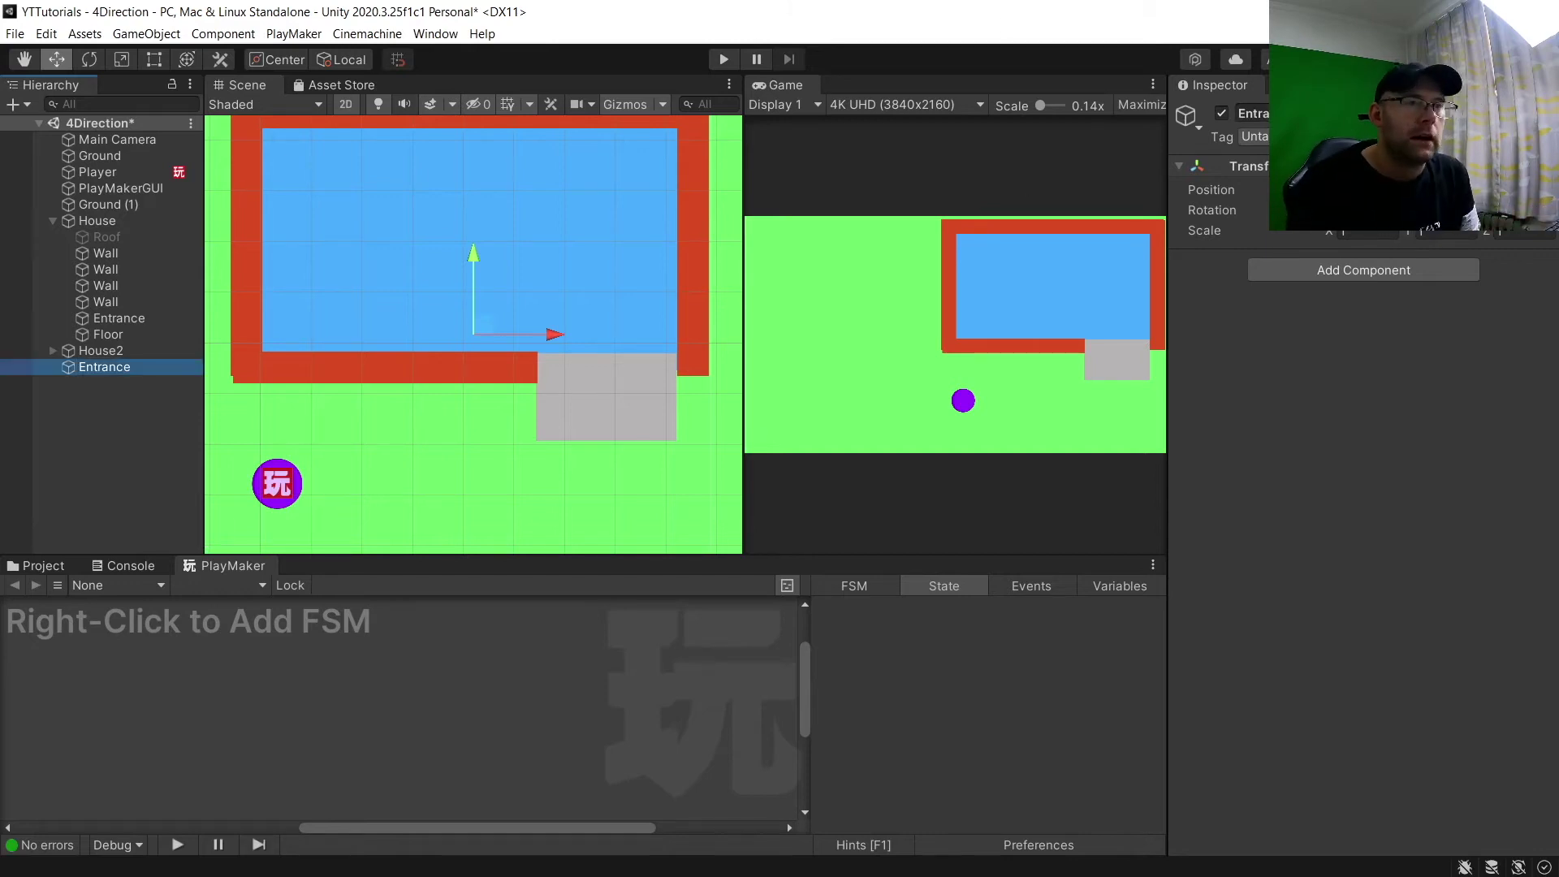
# Assign a magenta label icon to the new Entrance object so it shows in the scene
pyautogui.click(1190, 120)
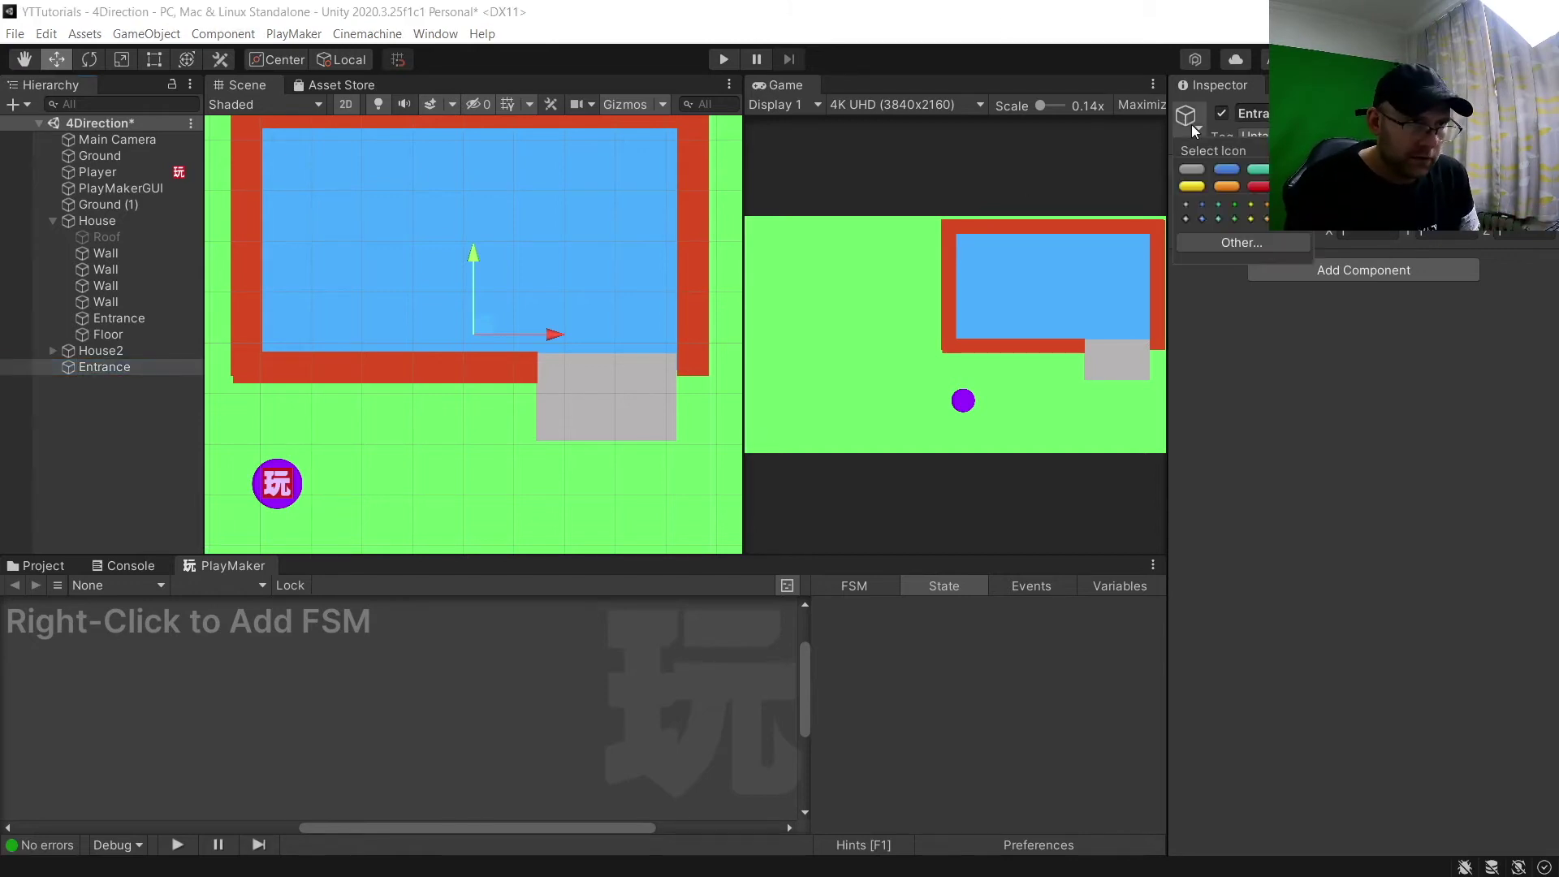
pyautogui.click(1283, 228)
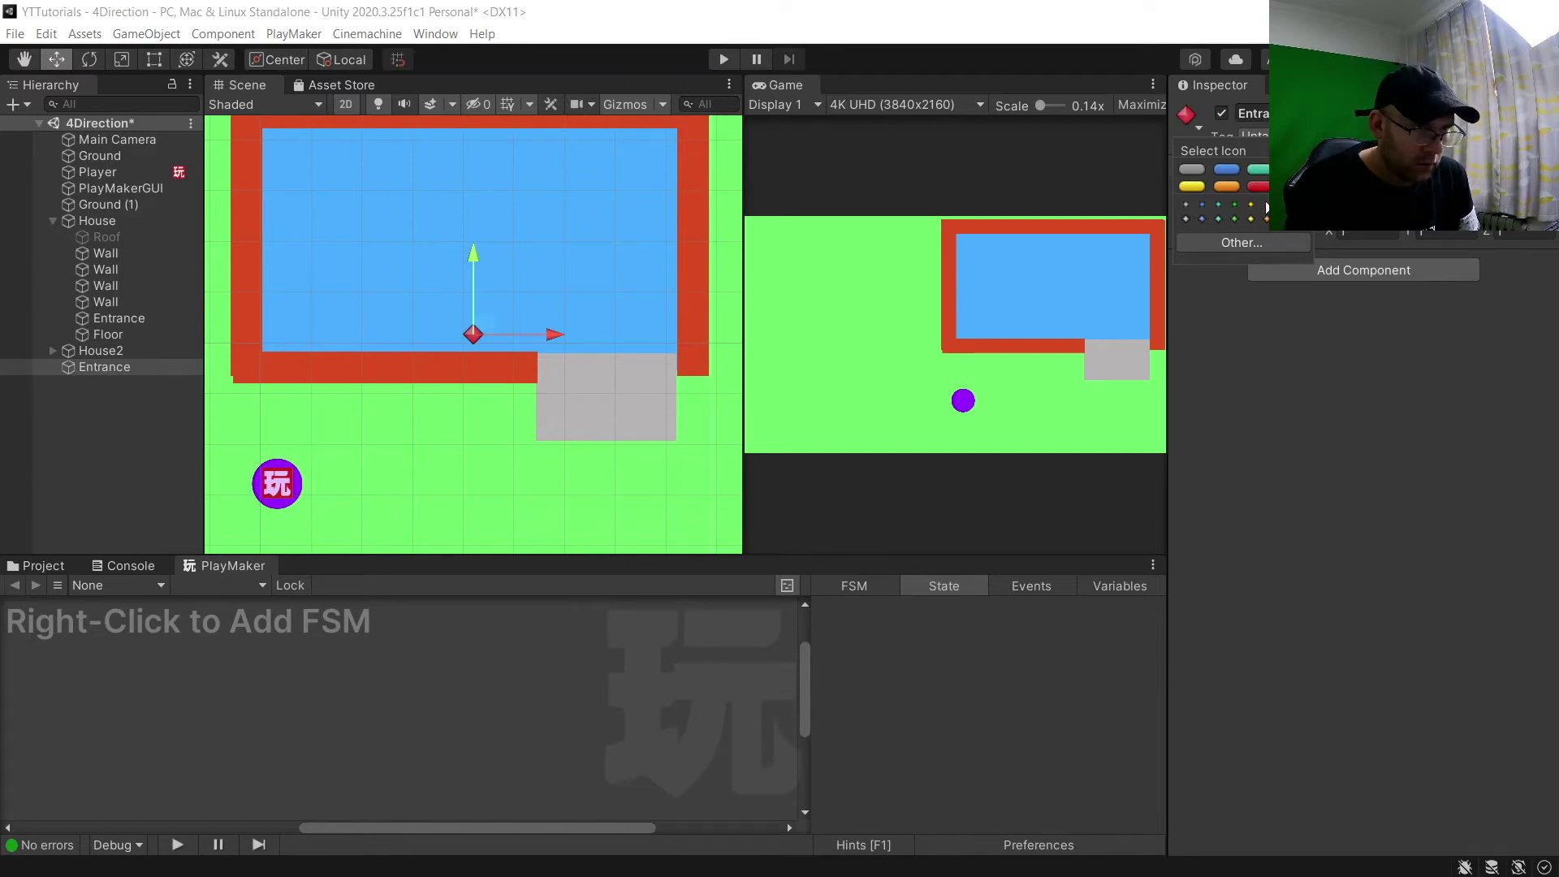
pyautogui.click(1293, 186)
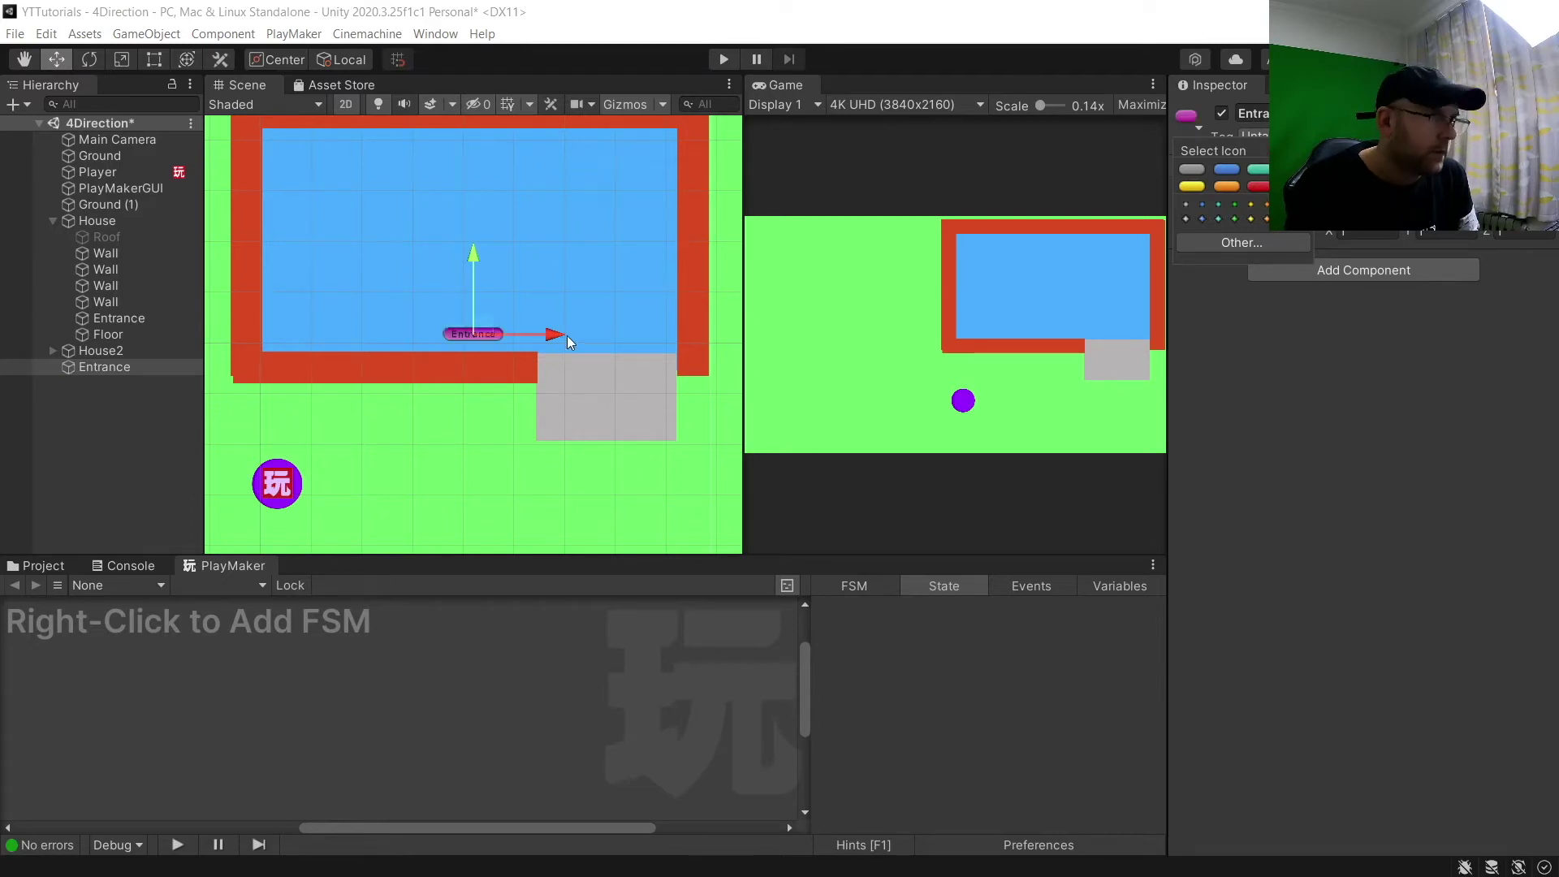
pyautogui.click(1283, 331)
# Add a Box Collider 2D to the Entrance object and enable Is Trigger
pyautogui.click(1333, 271)
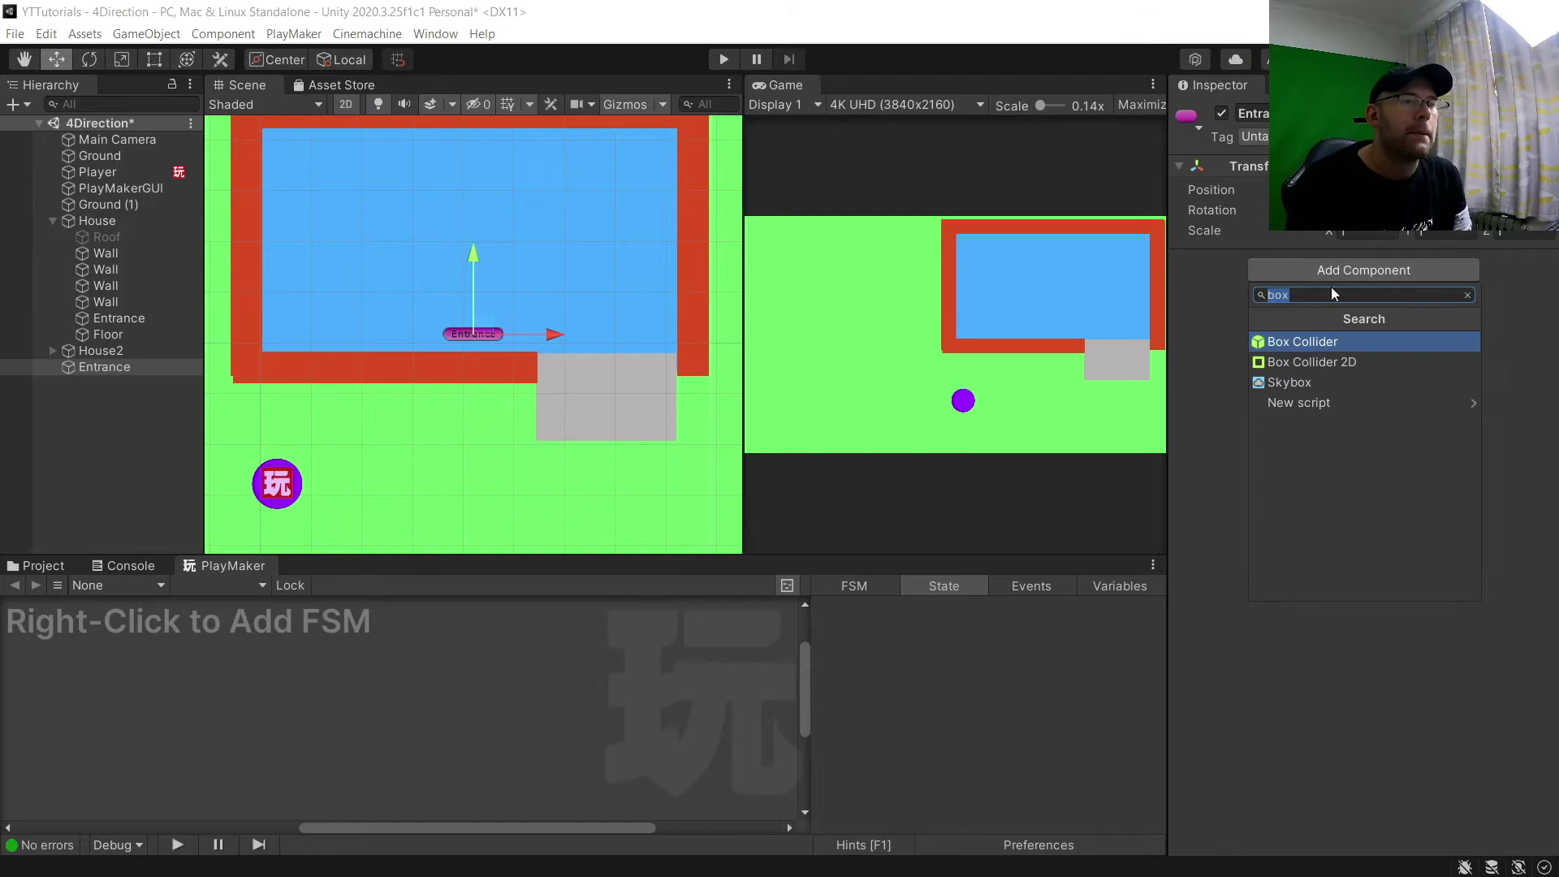
pyautogui.click(1312, 362)
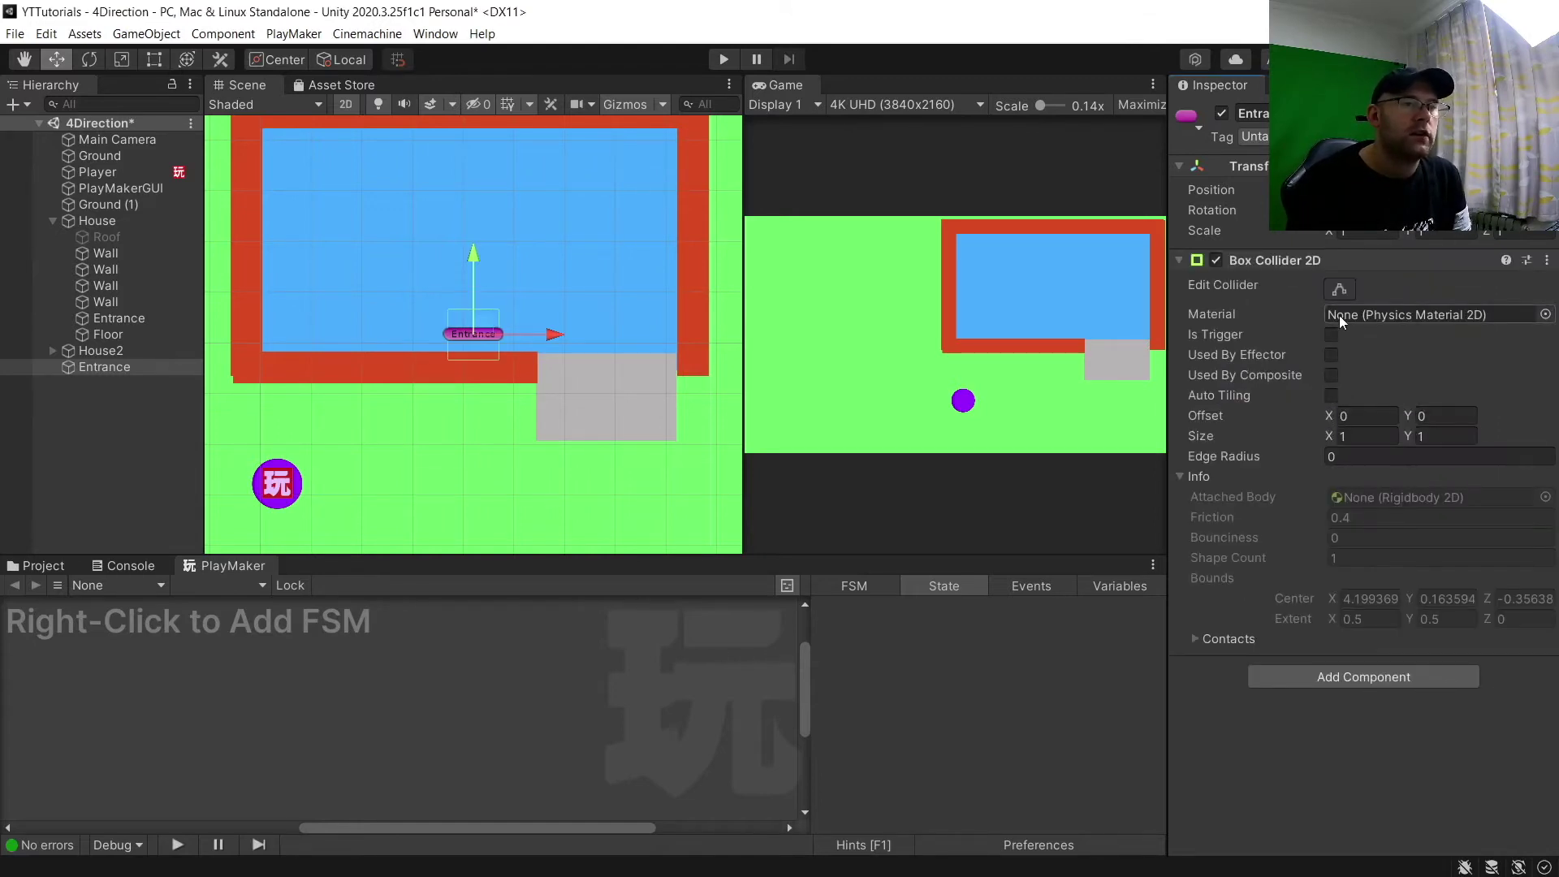
pyautogui.click(1331, 335)
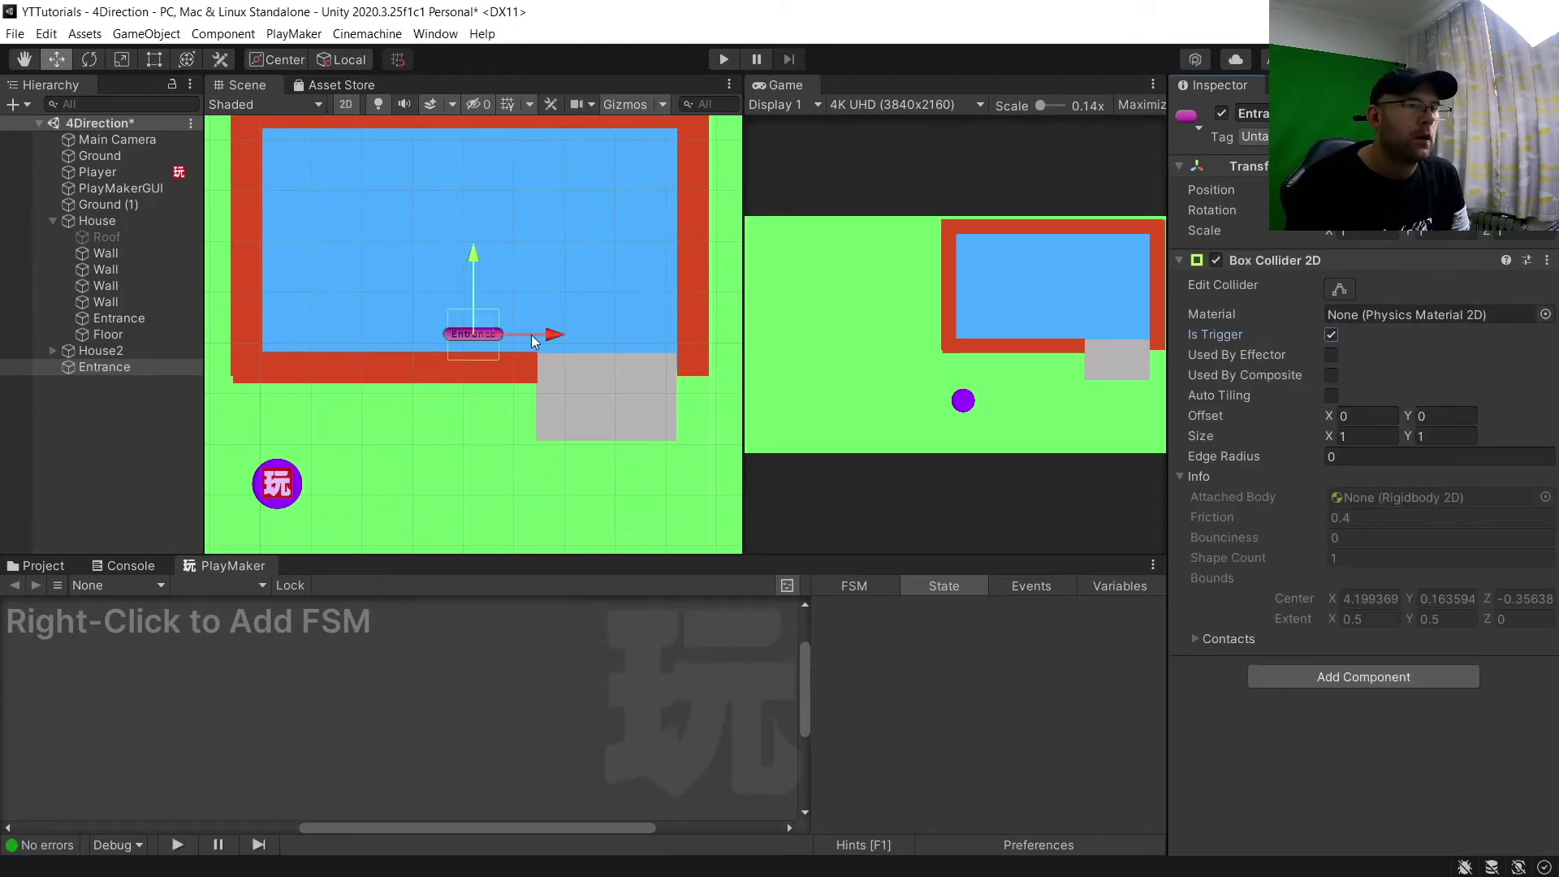
# Move the Entrance object into House's doorway, over the upper part of the grey entrance floor
pyautogui.moveTo(540, 341); pyautogui.dragTo(666, 334)
pyautogui.moveTo(599, 256); pyautogui.dragTo(596, 294)
pyautogui.scroll(3, 636, 373)
pyautogui.moveTo(659, 367); pyautogui.dragTo(675, 369)
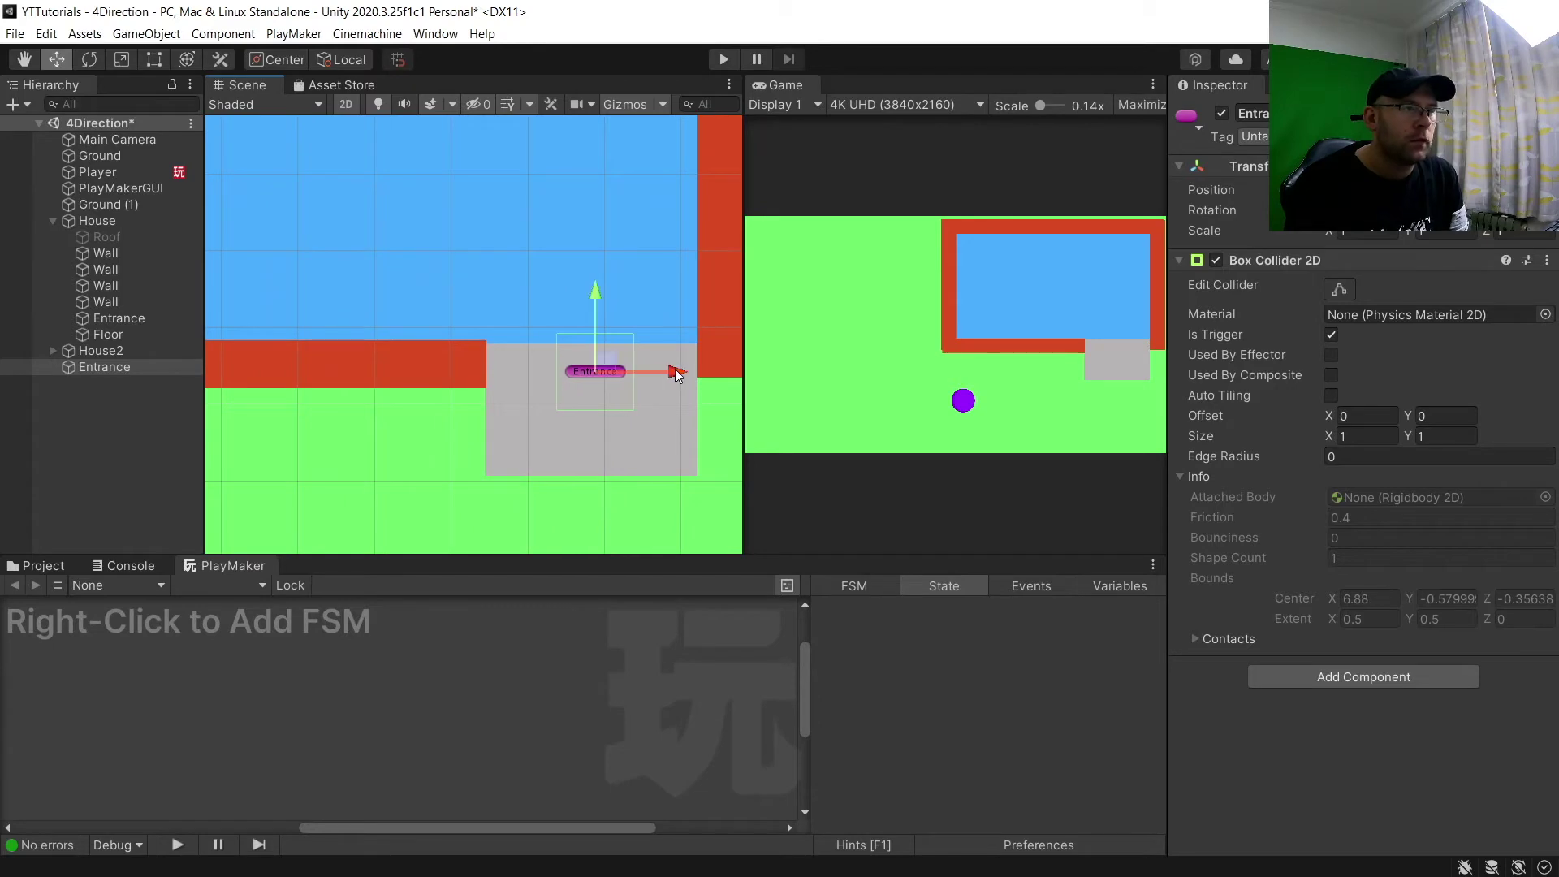
# Resize Entrance's Box Collider 2D to about 2.72 by 0.62 so it spans the doorway at wall thickness
pyautogui.click(1338, 290)
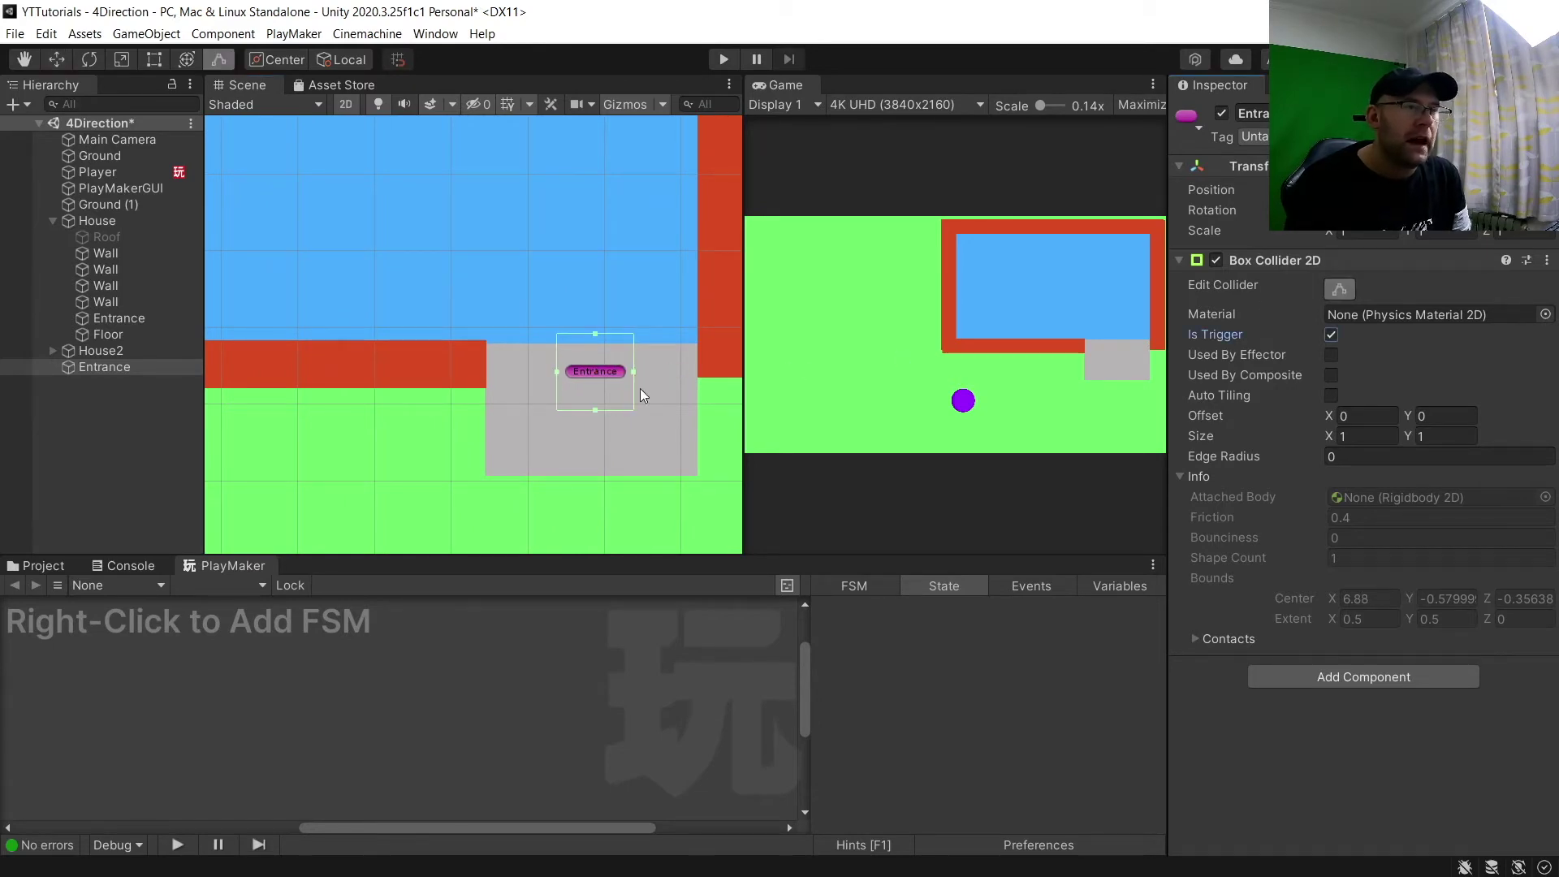
pyautogui.moveTo(597, 415); pyautogui.dragTo(562, 389)
pyautogui.moveTo(635, 360); pyautogui.dragTo(696, 358)
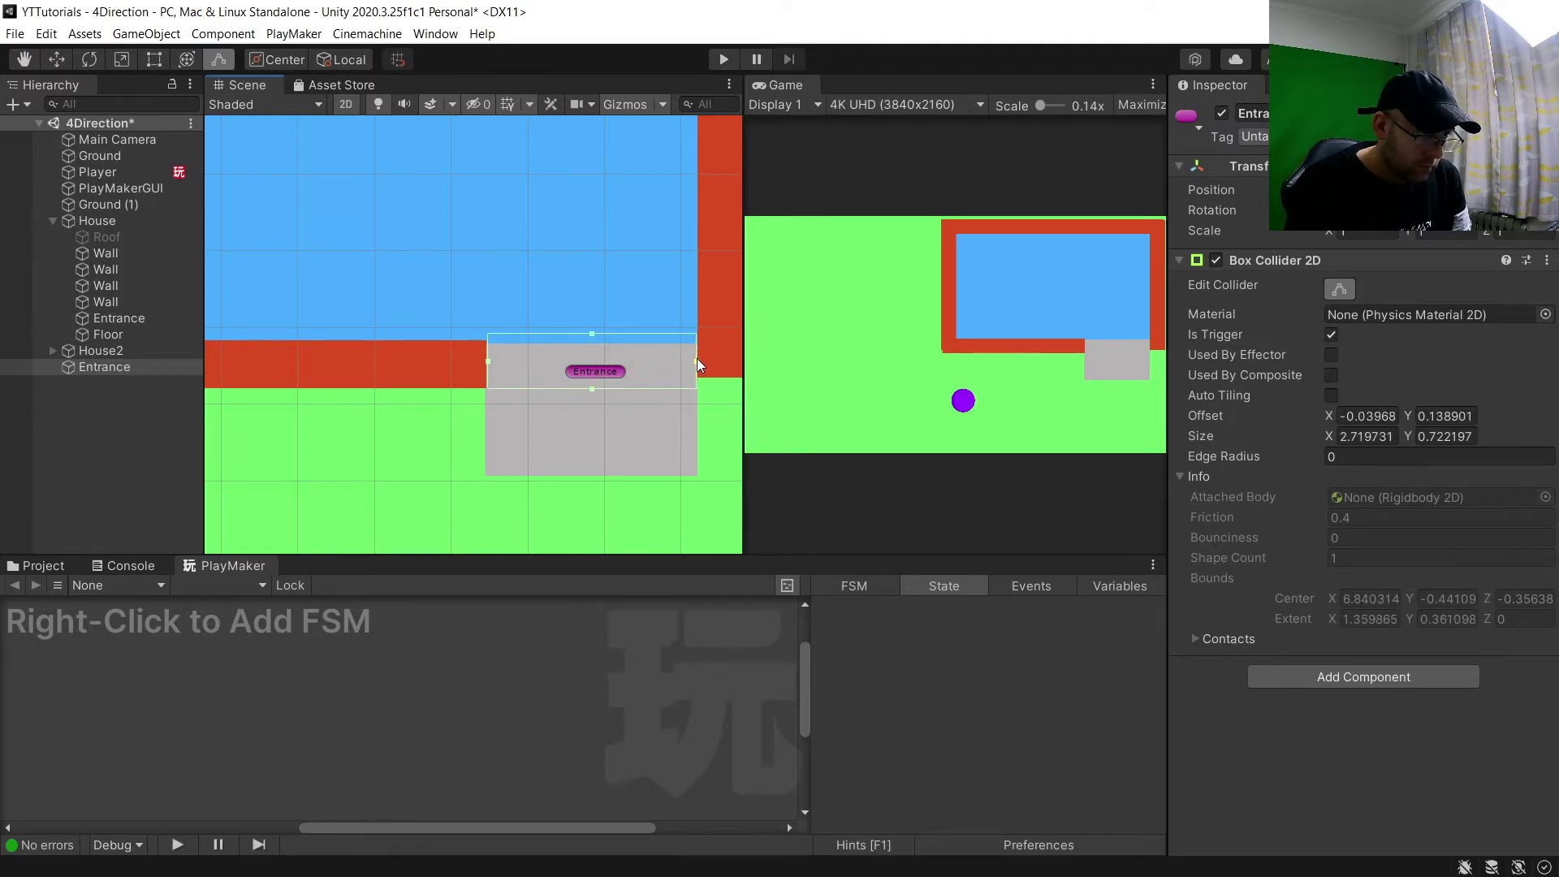
pyautogui.moveTo(592, 334); pyautogui.dragTo(592, 342)
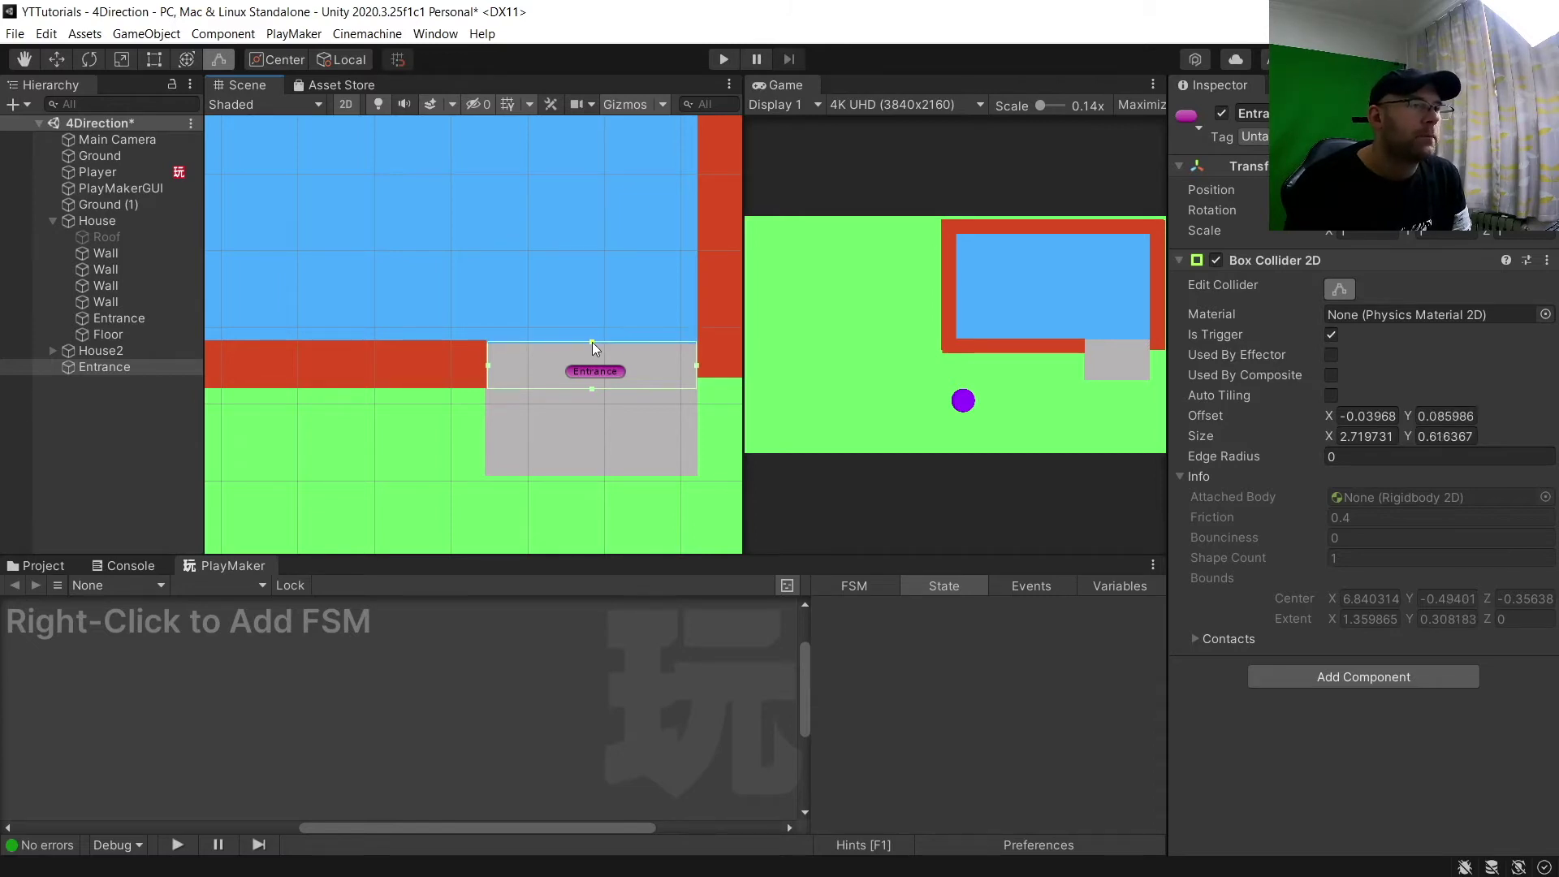
# Move the Entrance object up so its collider sits just inside the house, above the doorway
pyautogui.click(48, 62)
pyautogui.moveTo(595, 281); pyautogui.dragTo(585, 236)
pyautogui.click(128, 364)
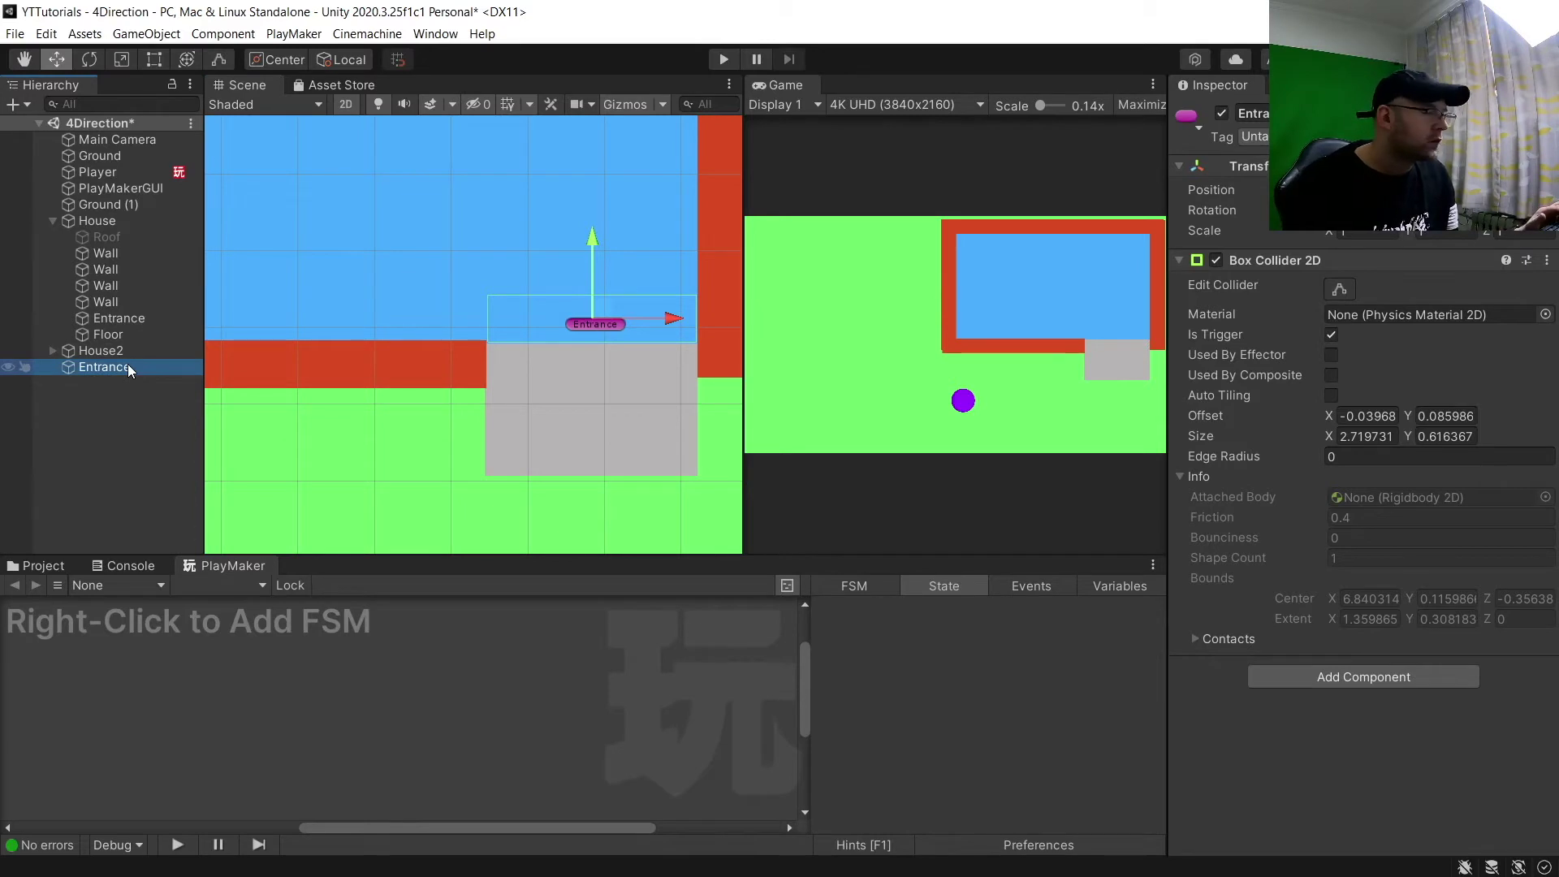
pyautogui.click(121, 388)
pyautogui.click(86, 366)
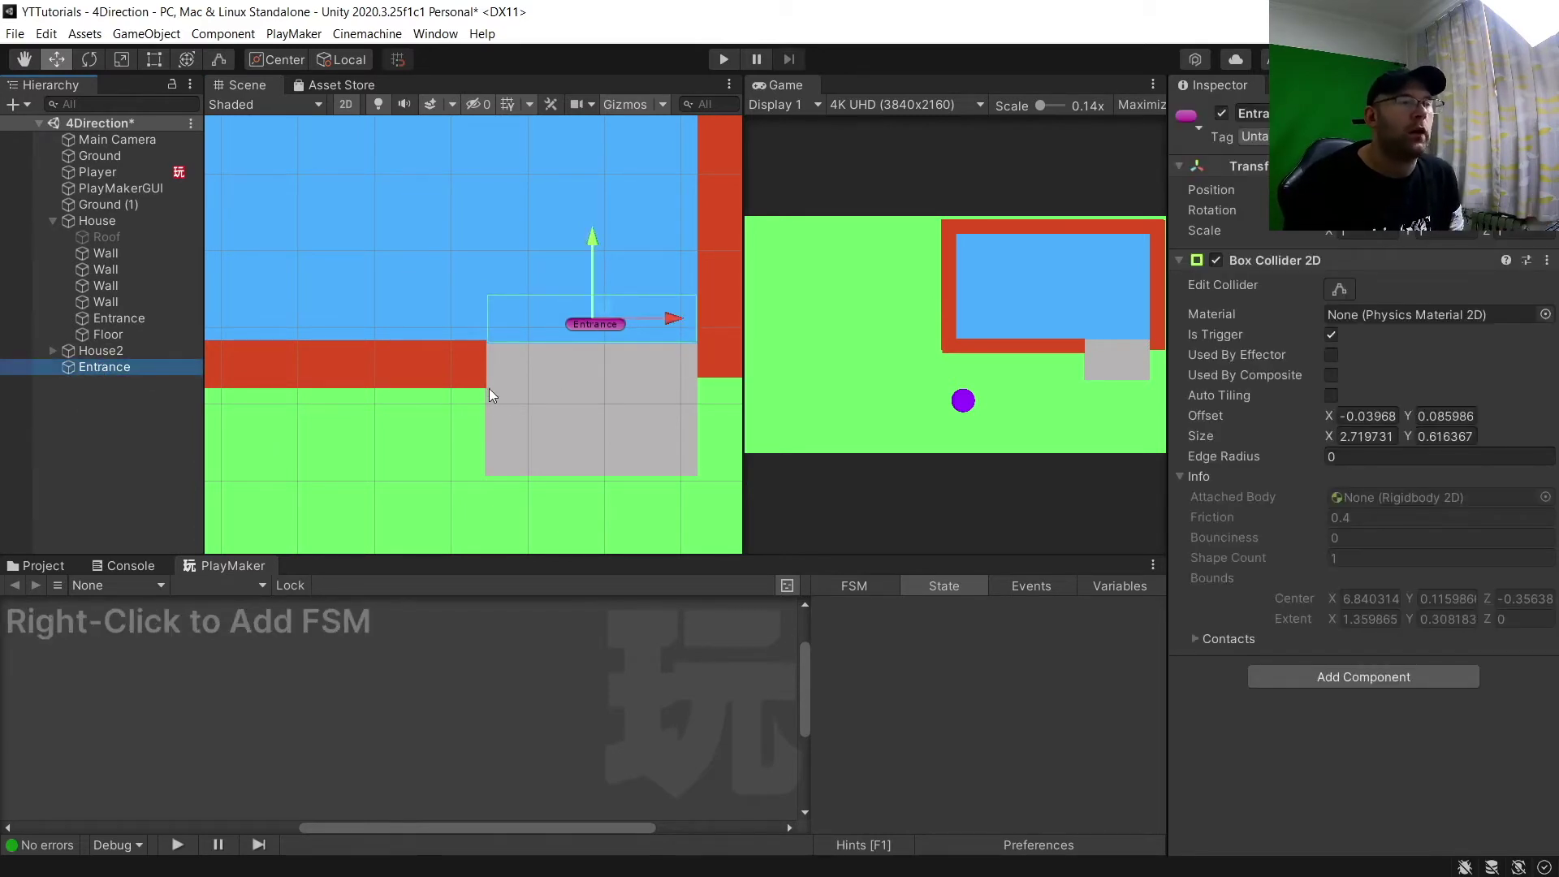
# Add a PlayMaker FSM to Entrance, add a second state, and arrange the two states side by side
pyautogui.scroll(-5, 463, 394)
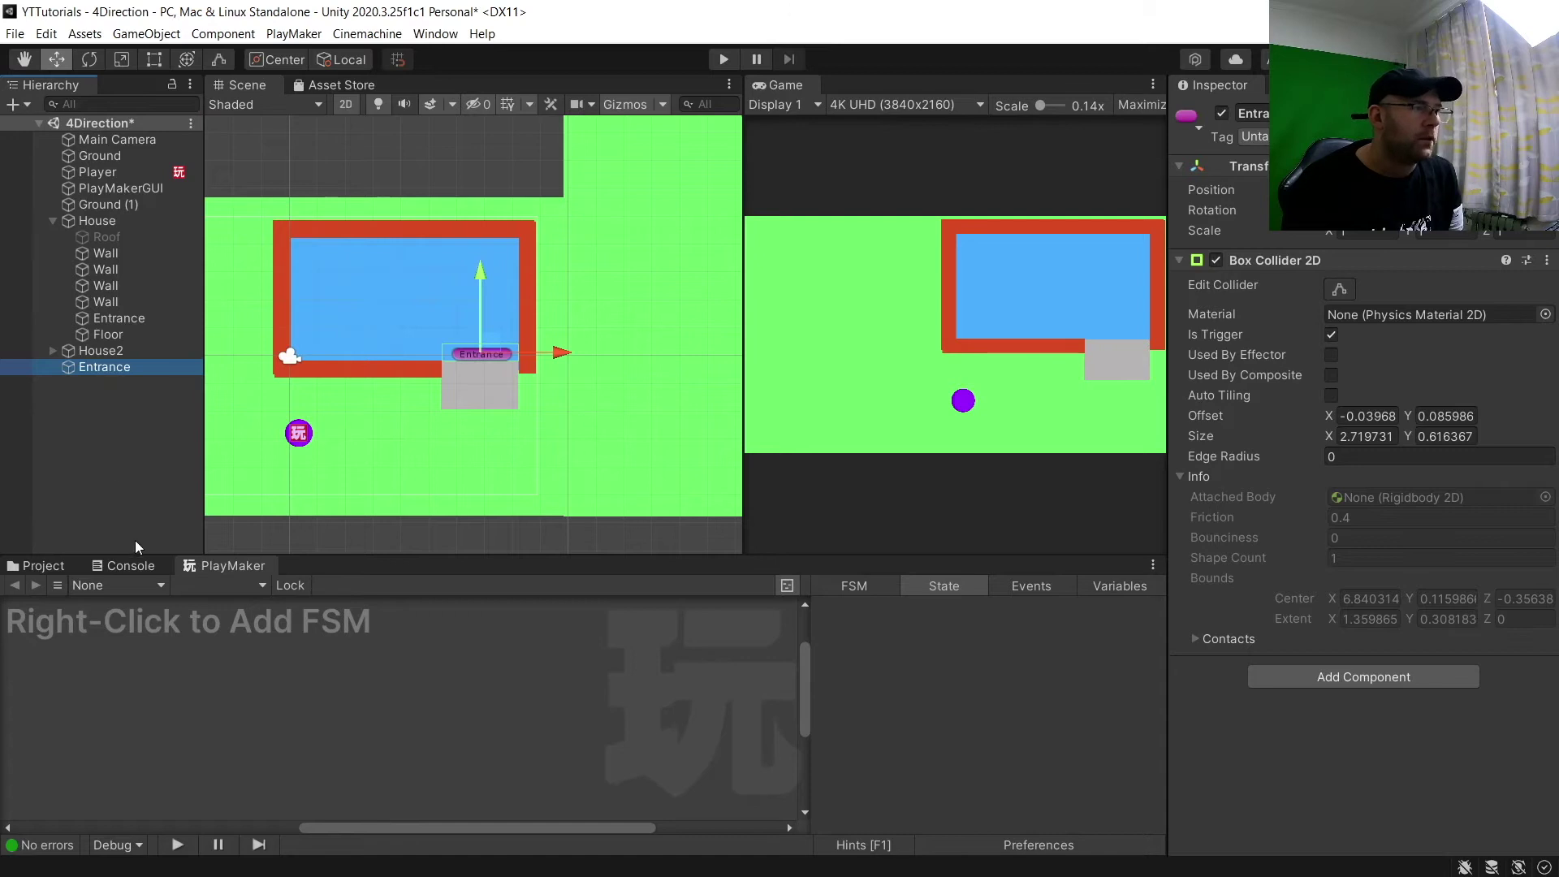
pyautogui.rightClick(174, 662)
pyautogui.click(217, 675)
pyautogui.rightClick(288, 688)
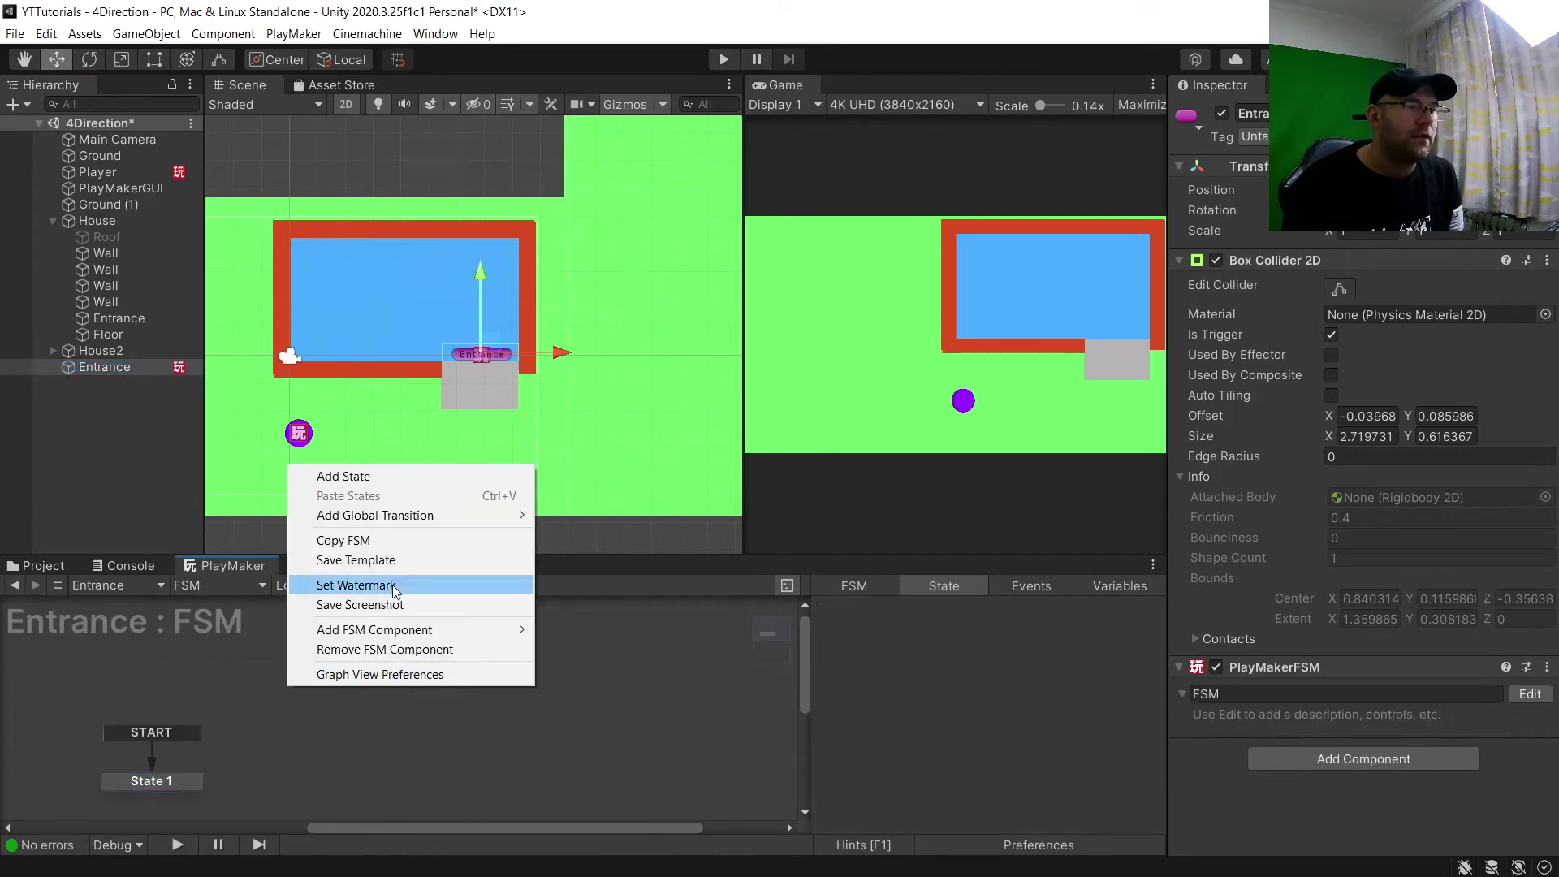
pyautogui.click(399, 477)
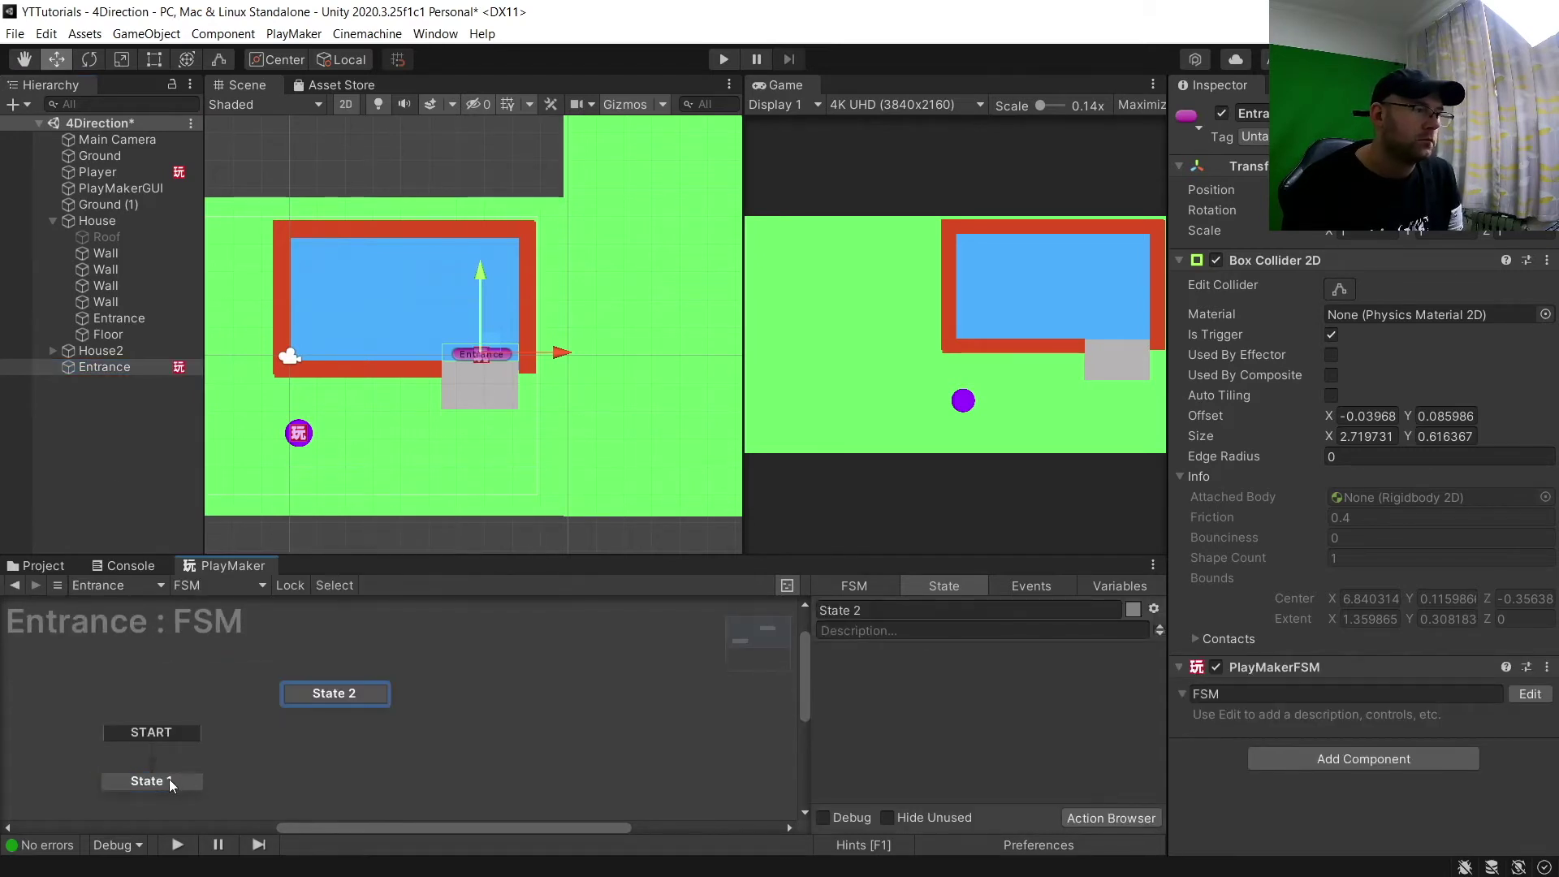
pyautogui.moveTo(169, 781); pyautogui.dragTo(166, 726)
pyautogui.moveTo(335, 698); pyautogui.dragTo(339, 725)
# Rename the start state of Entrance's FSM as PlayerEnters
pyautogui.click(113, 370)
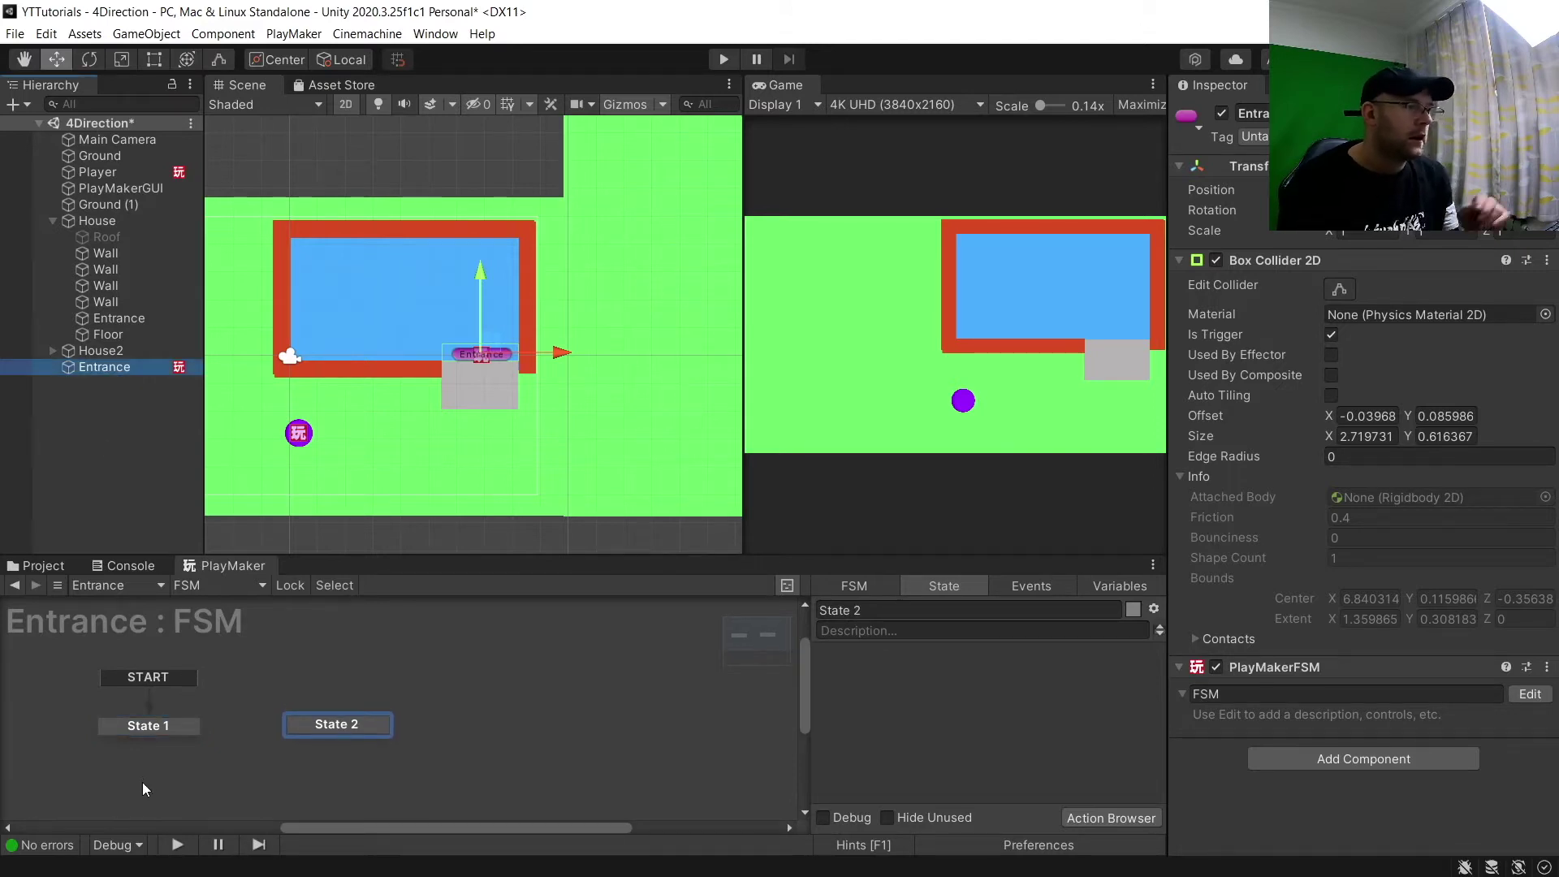
pyautogui.click(149, 725)
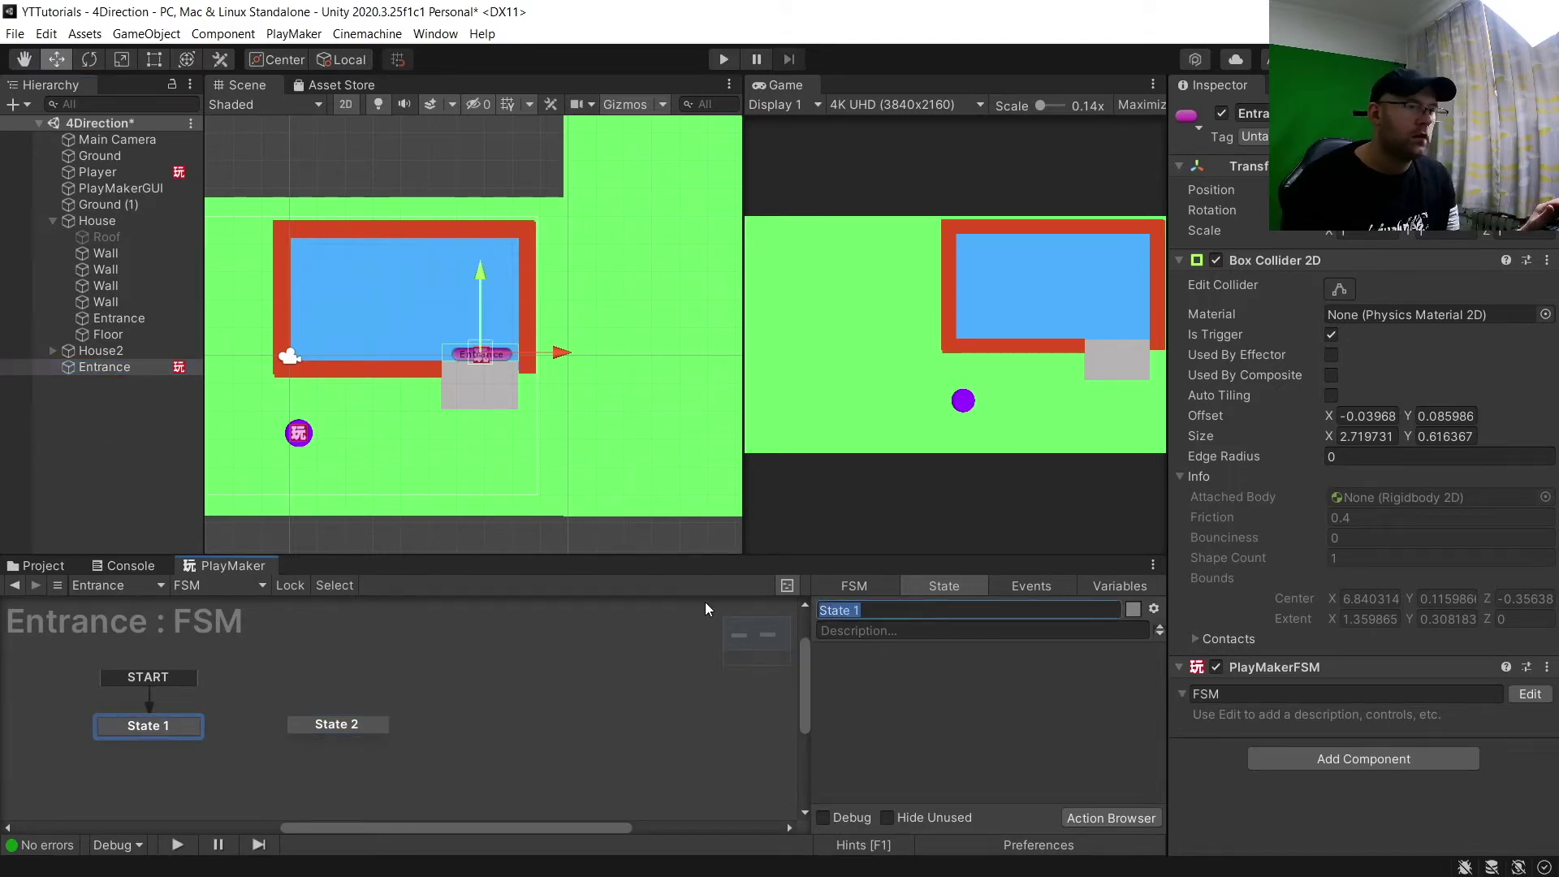
pyautogui.write('PlayerEnters')
pyautogui.press('Return')
# Rename State 2 of Entrance's FSM as TurnOffRoof
pyautogui.click(339, 727)
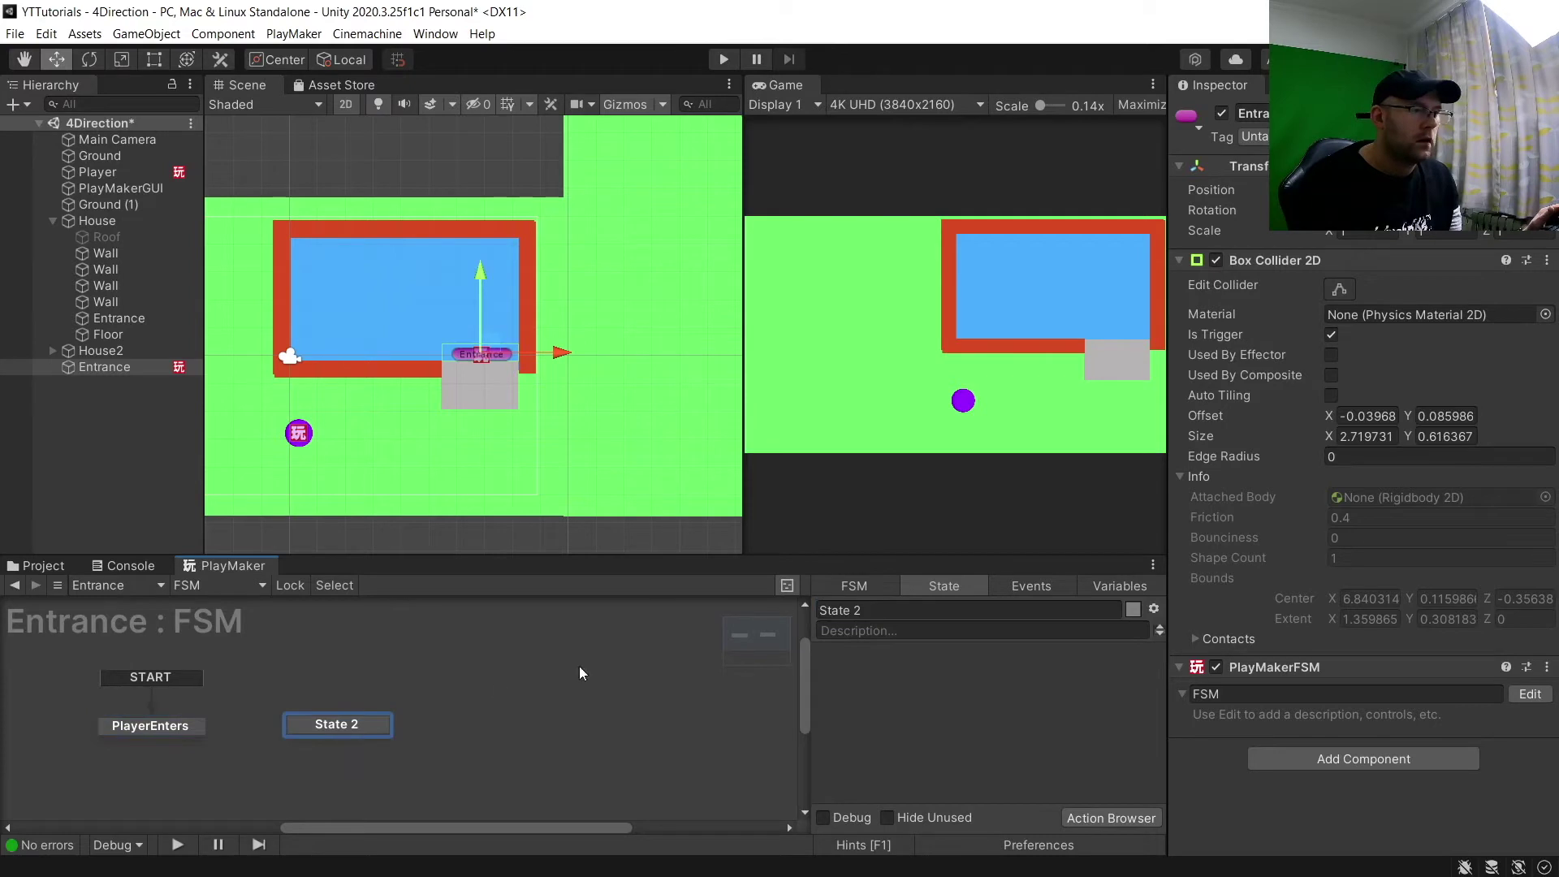
pyautogui.click(904, 611)
pyautogui.doubleClick(853, 610)
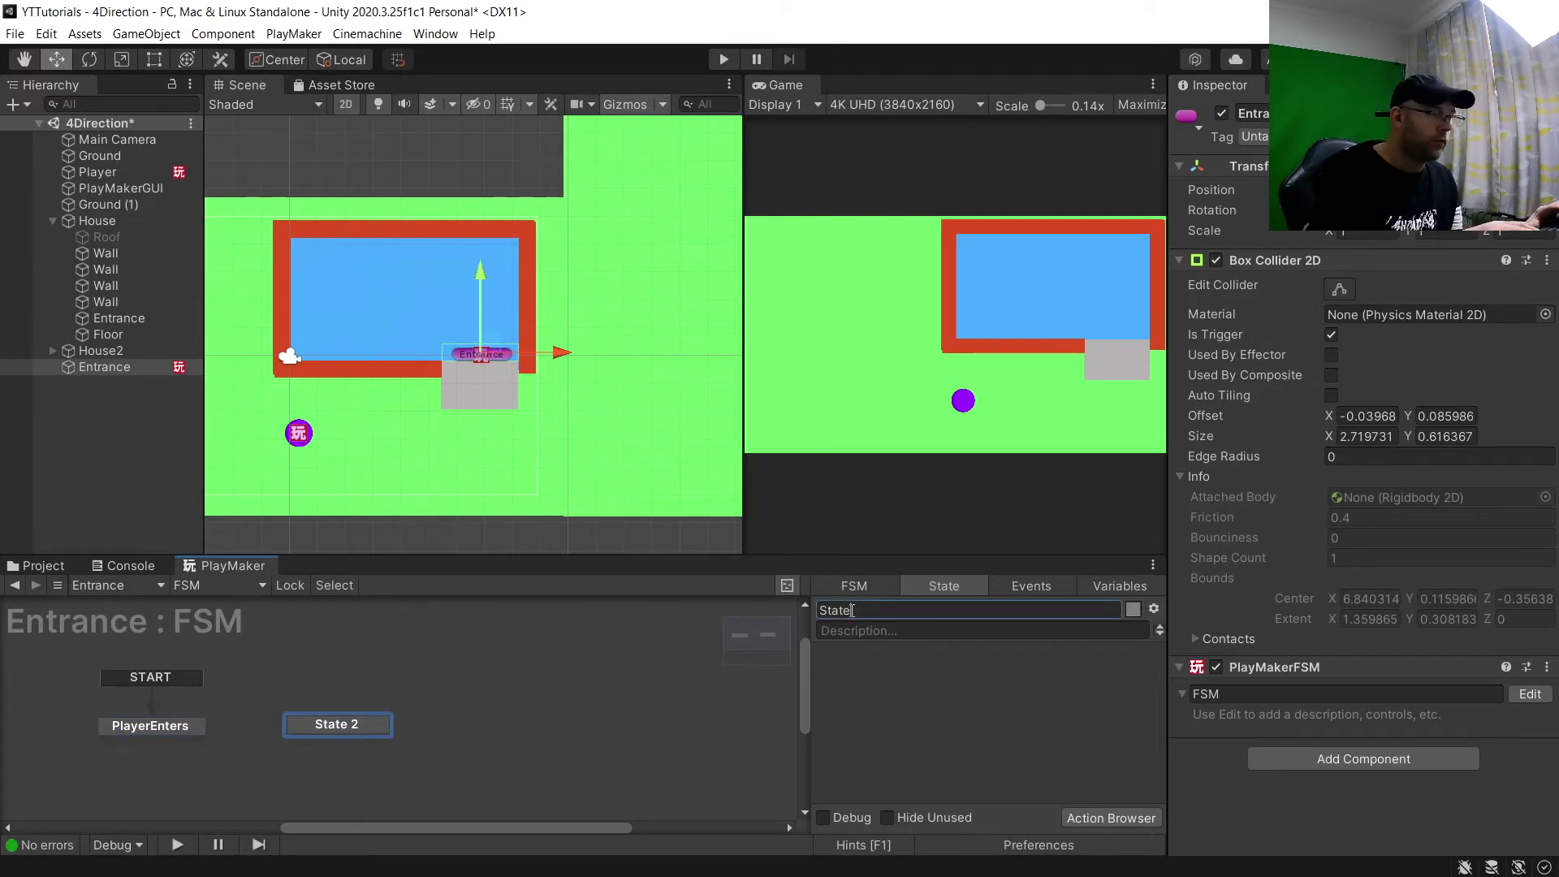
pyautogui.press('BackSpace')
pyautogui.press('BackSpace')
pyautogui.write('Turn')
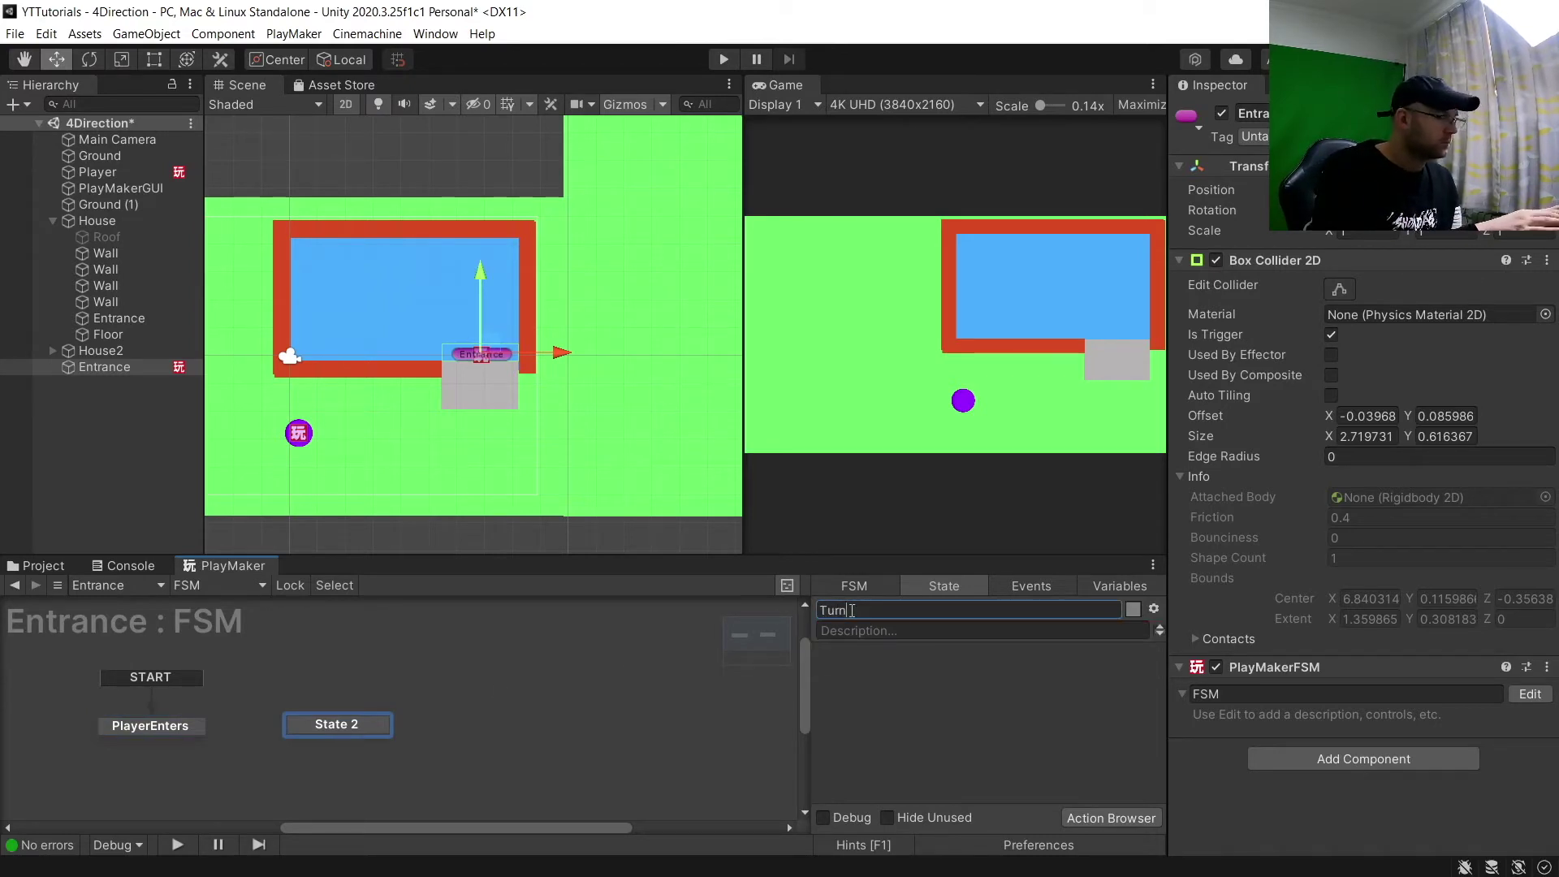
pyautogui.write('OffRoof')
pyautogui.press('Return')
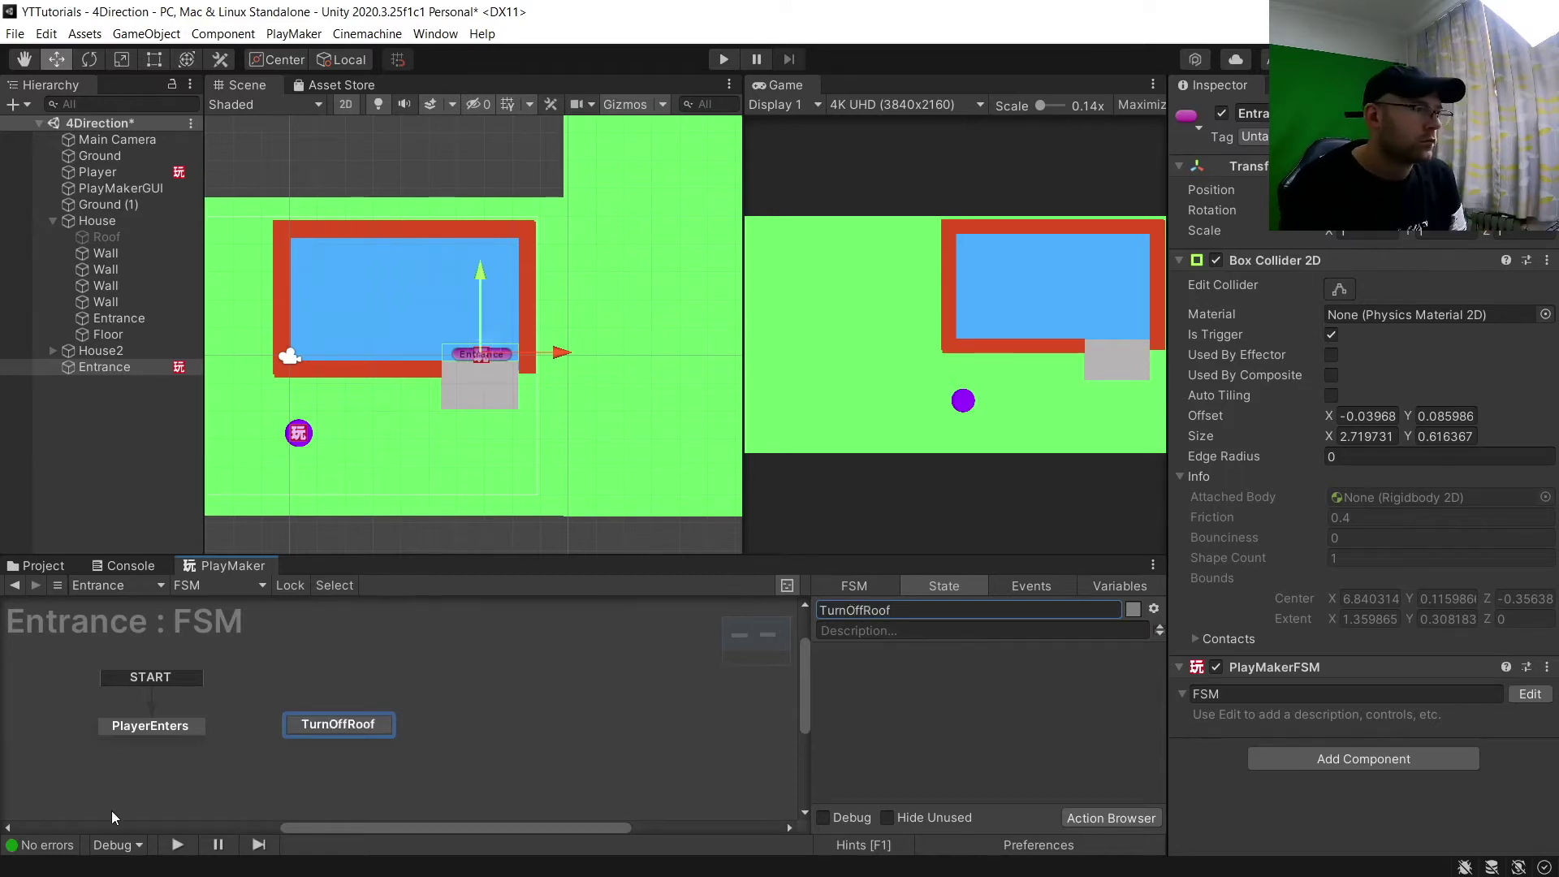
# Add a FINISHED transition to the PlayerEnters state and link it to TurnOffRoof
pyautogui.rightClick(139, 728)
pyautogui.moveTo(251, 558)
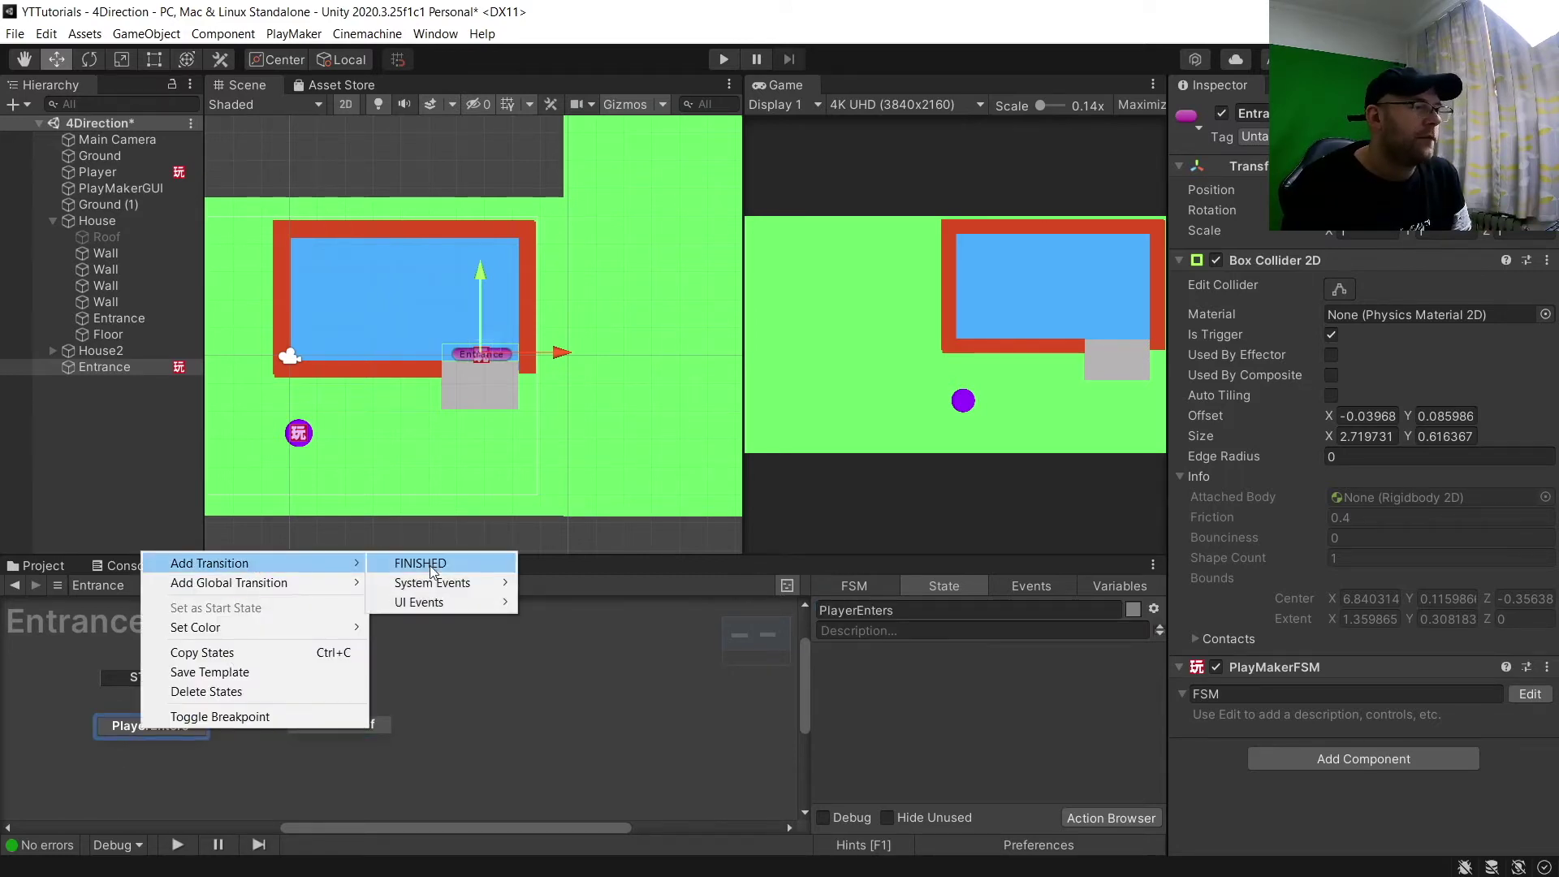
pyautogui.click(420, 563)
pyautogui.moveTo(141, 743); pyautogui.dragTo(320, 724)
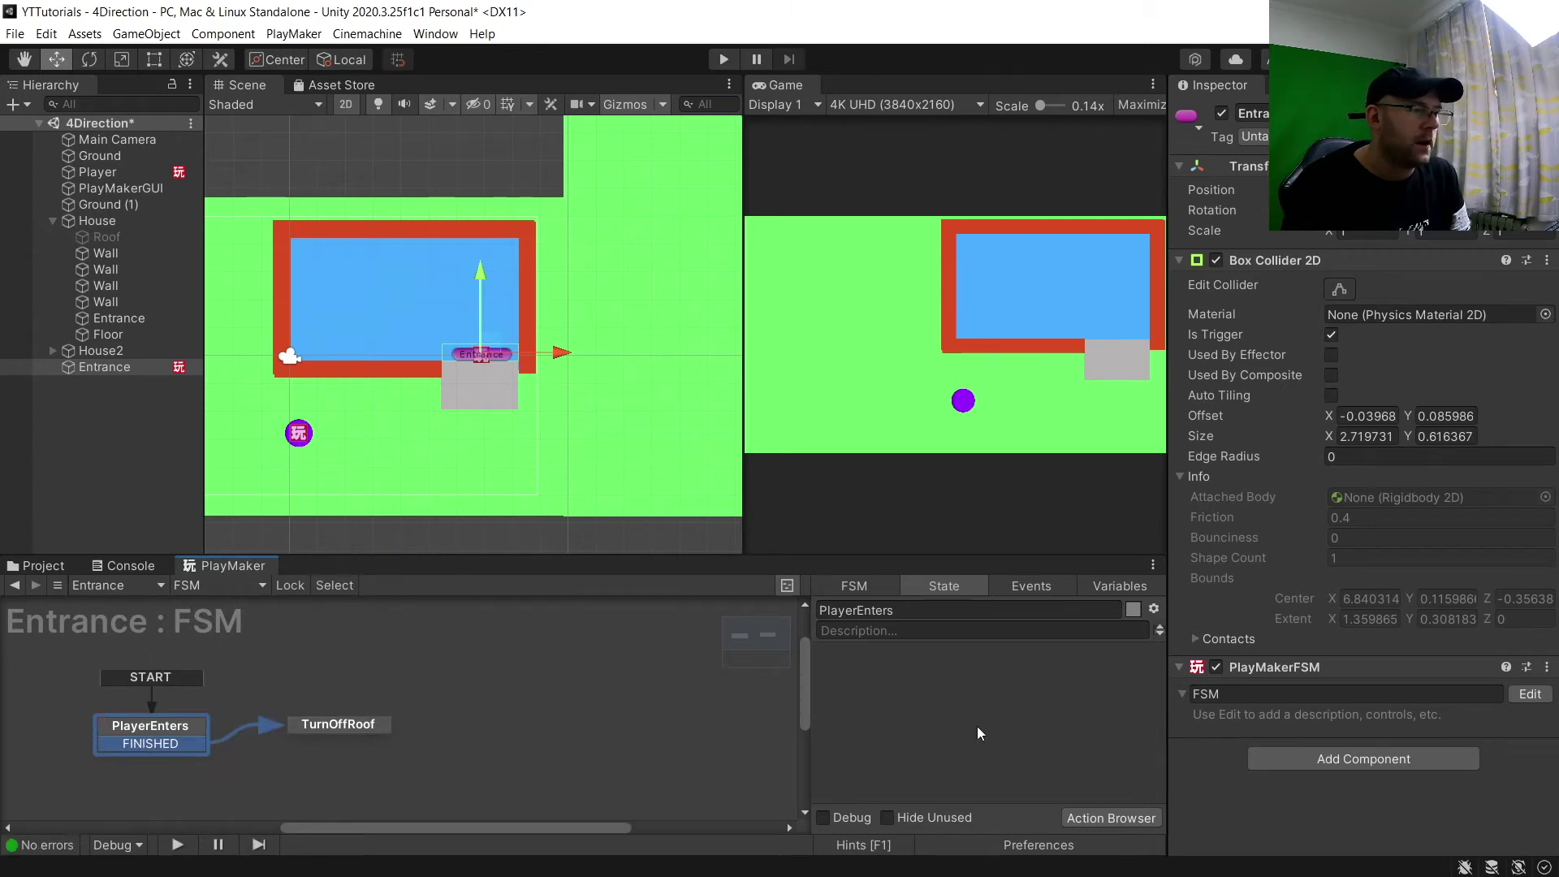
# Add a Trigger2D Event action to the PlayerEnters state with Collide Tag set to Player and Send Event set to FINISHED
pyautogui.click(1104, 814)
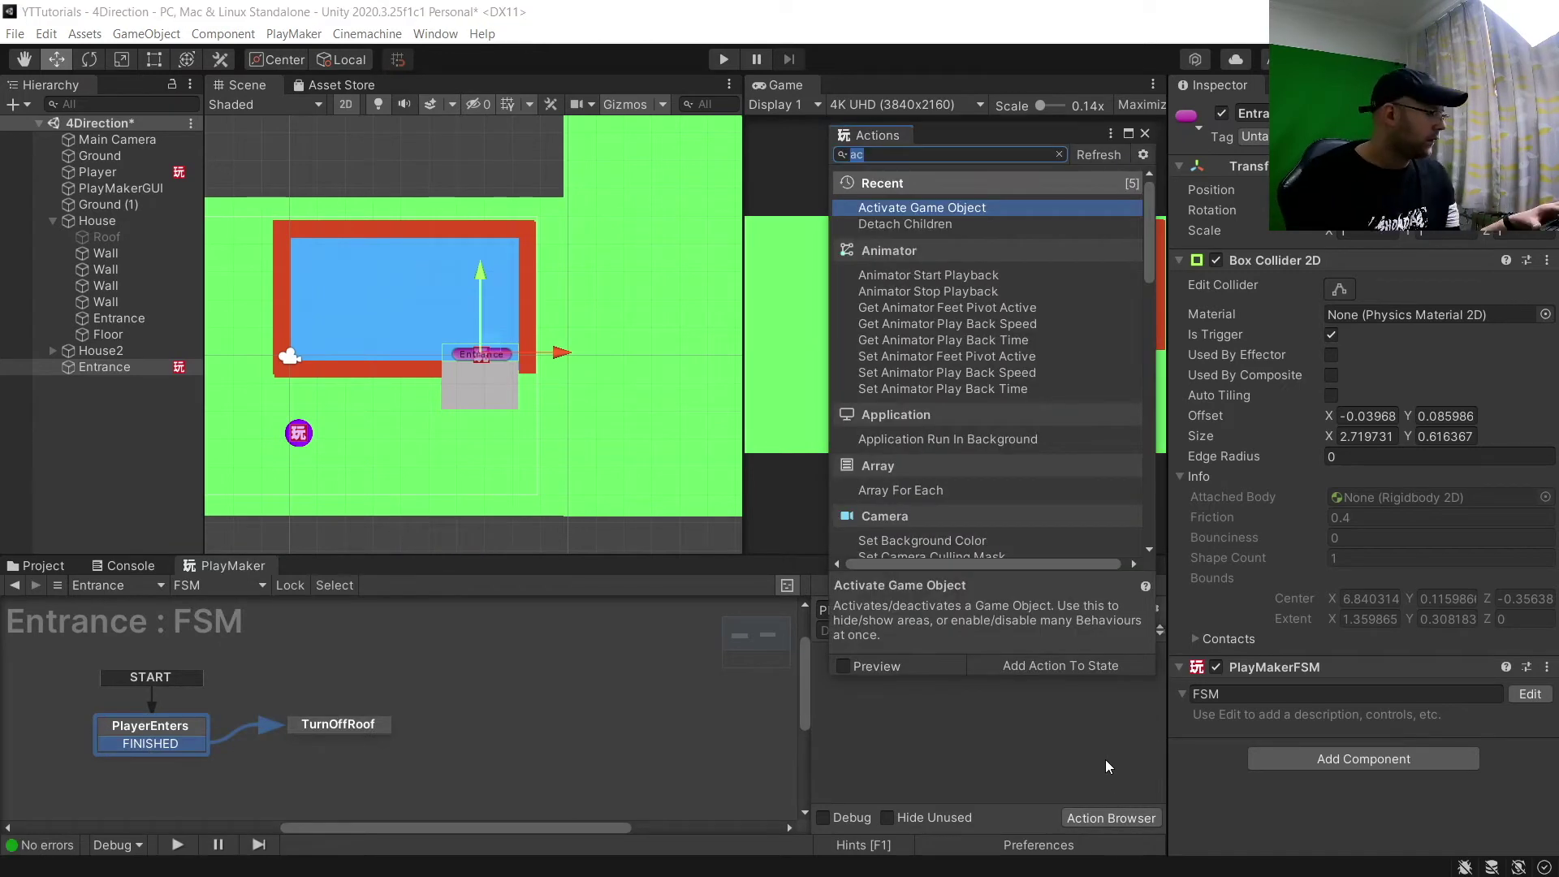
pyautogui.write('tr')
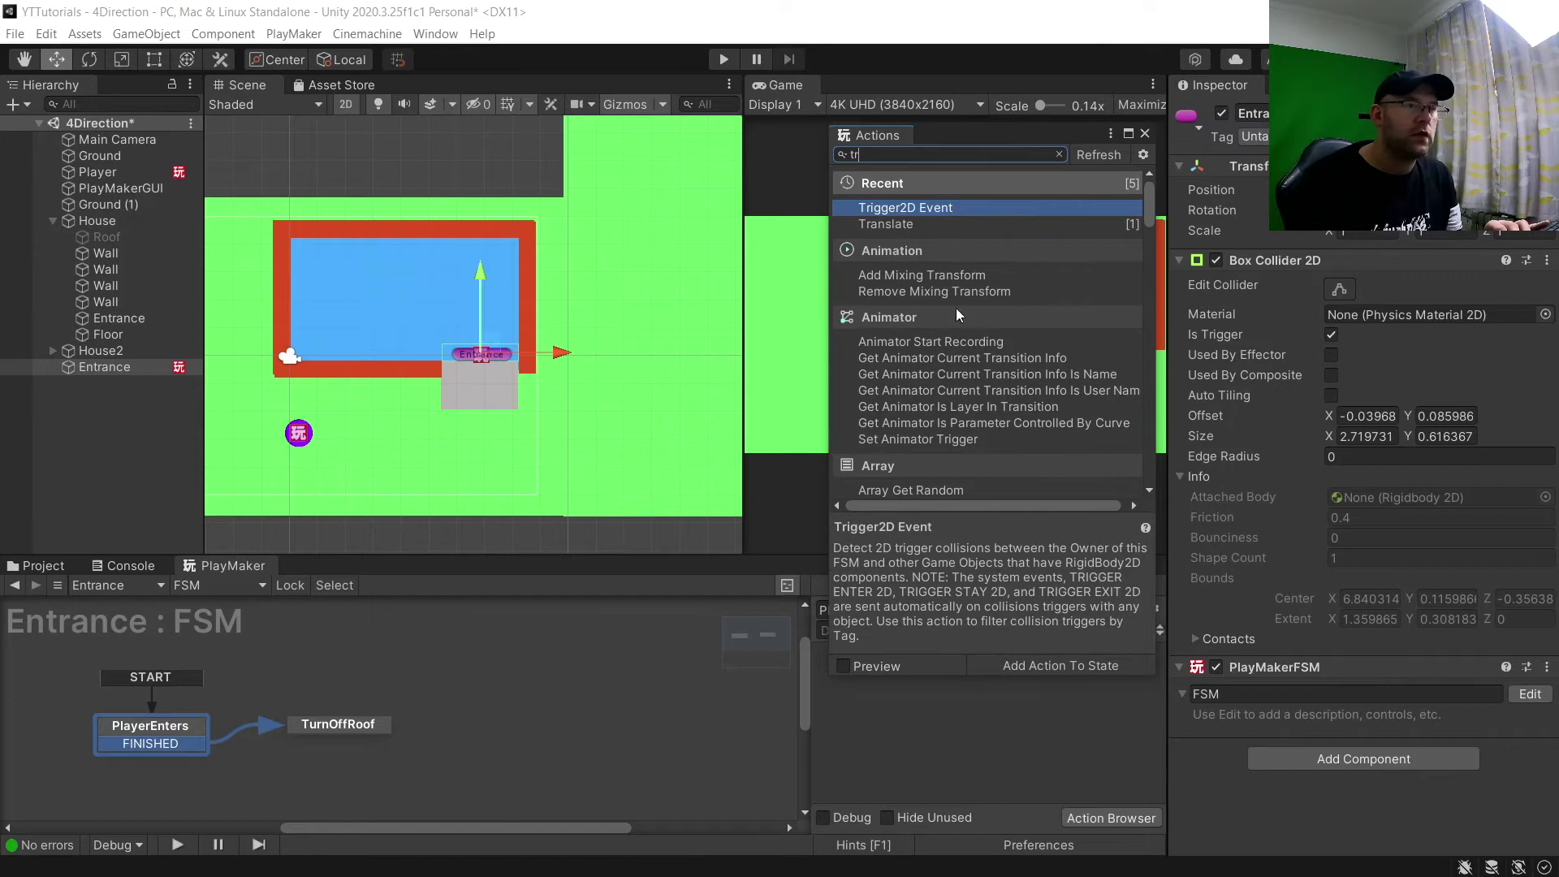
pyautogui.doubleClick(938, 208)
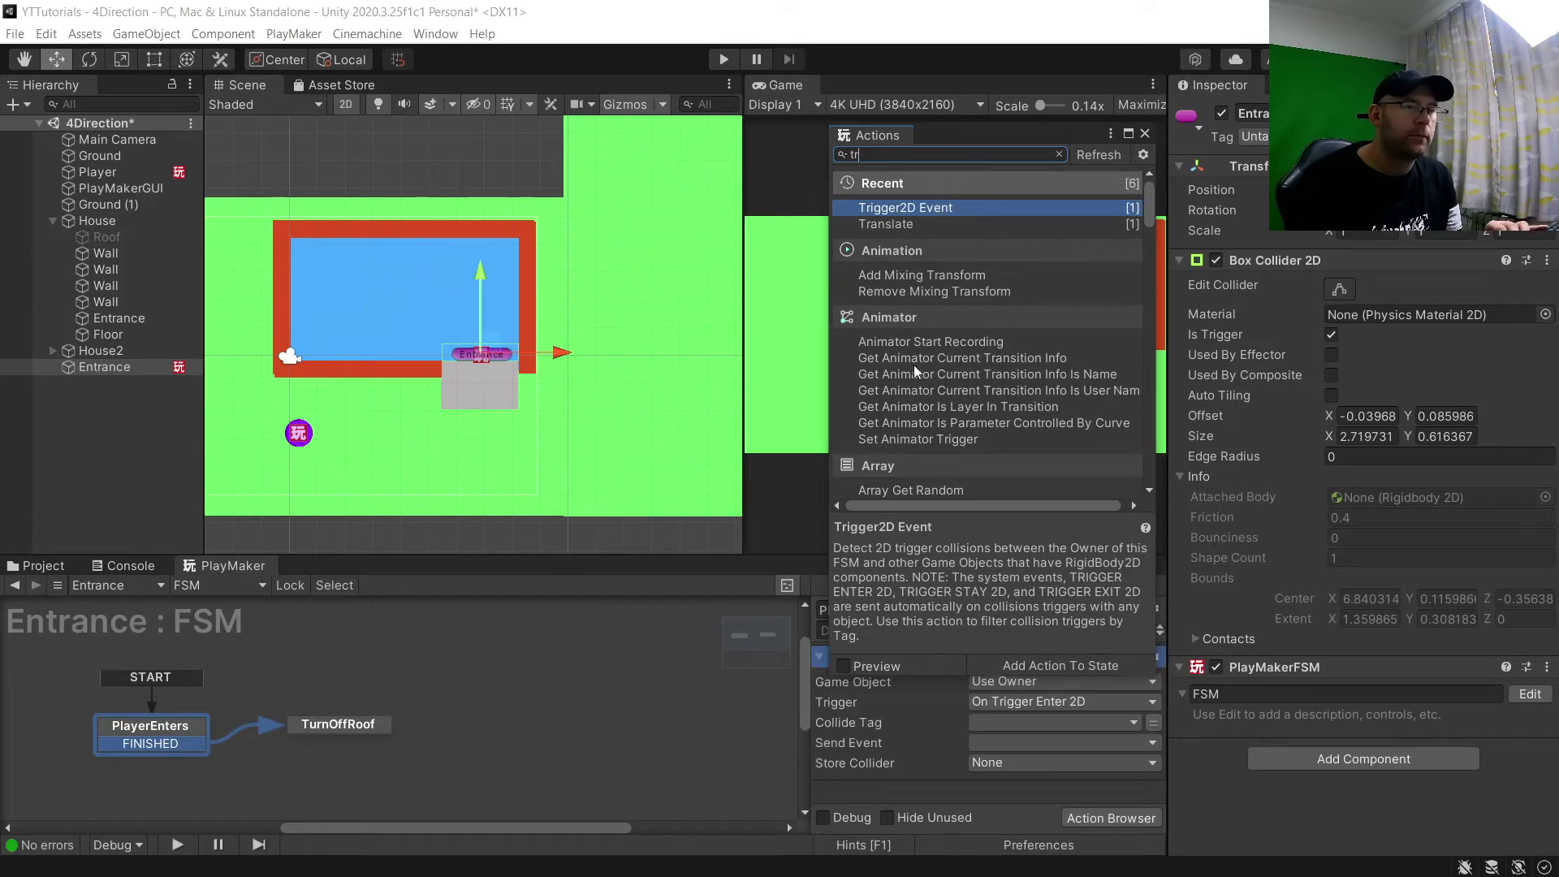
pyautogui.click(1016, 723)
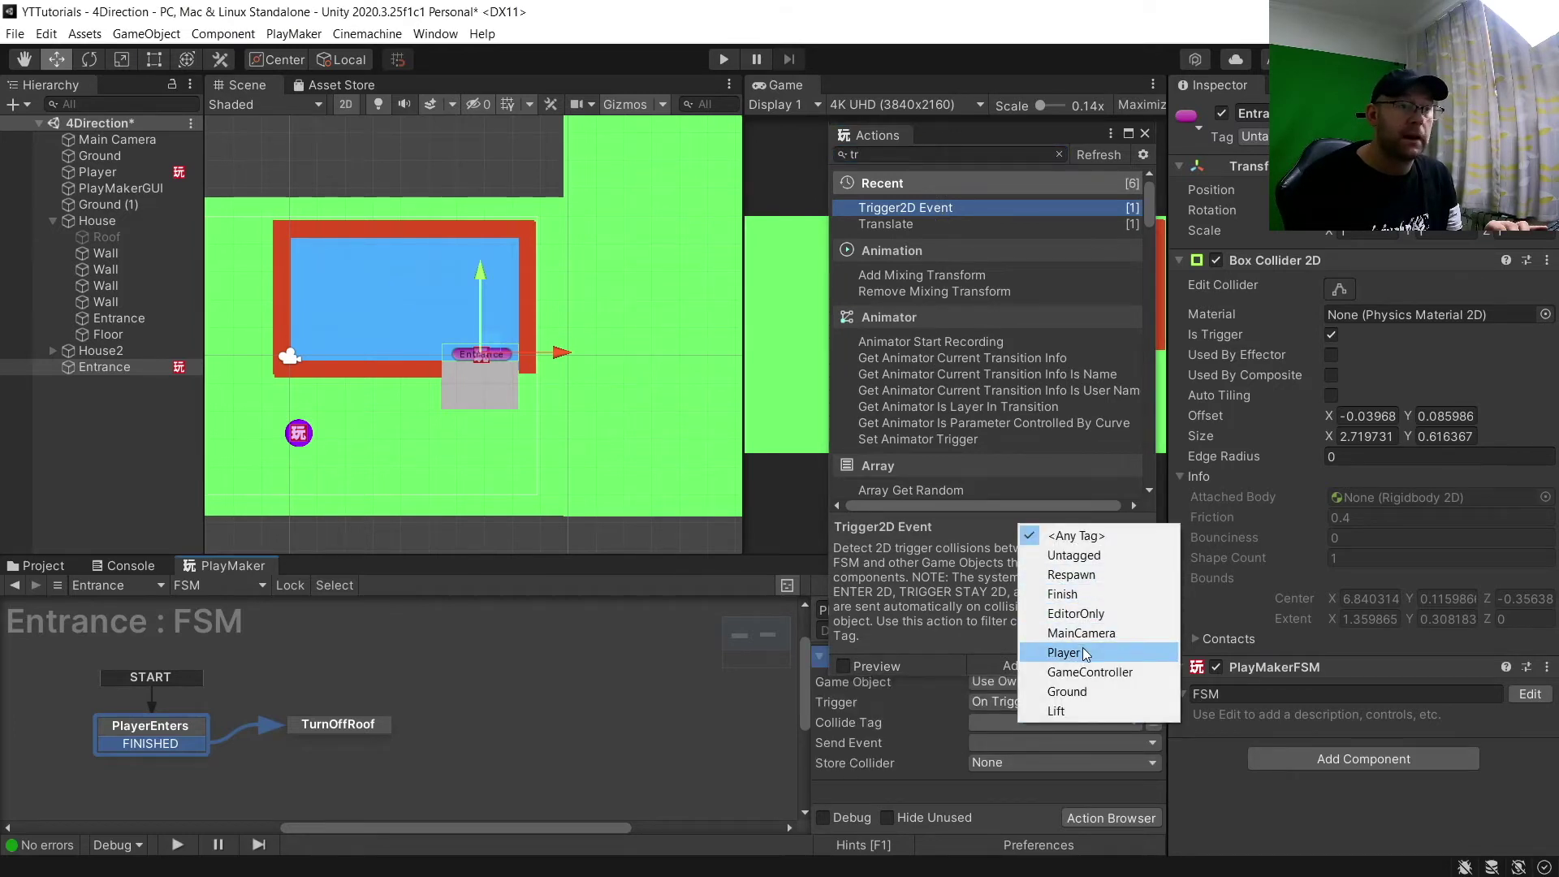
pyautogui.click(1088, 652)
pyautogui.click(1014, 742)
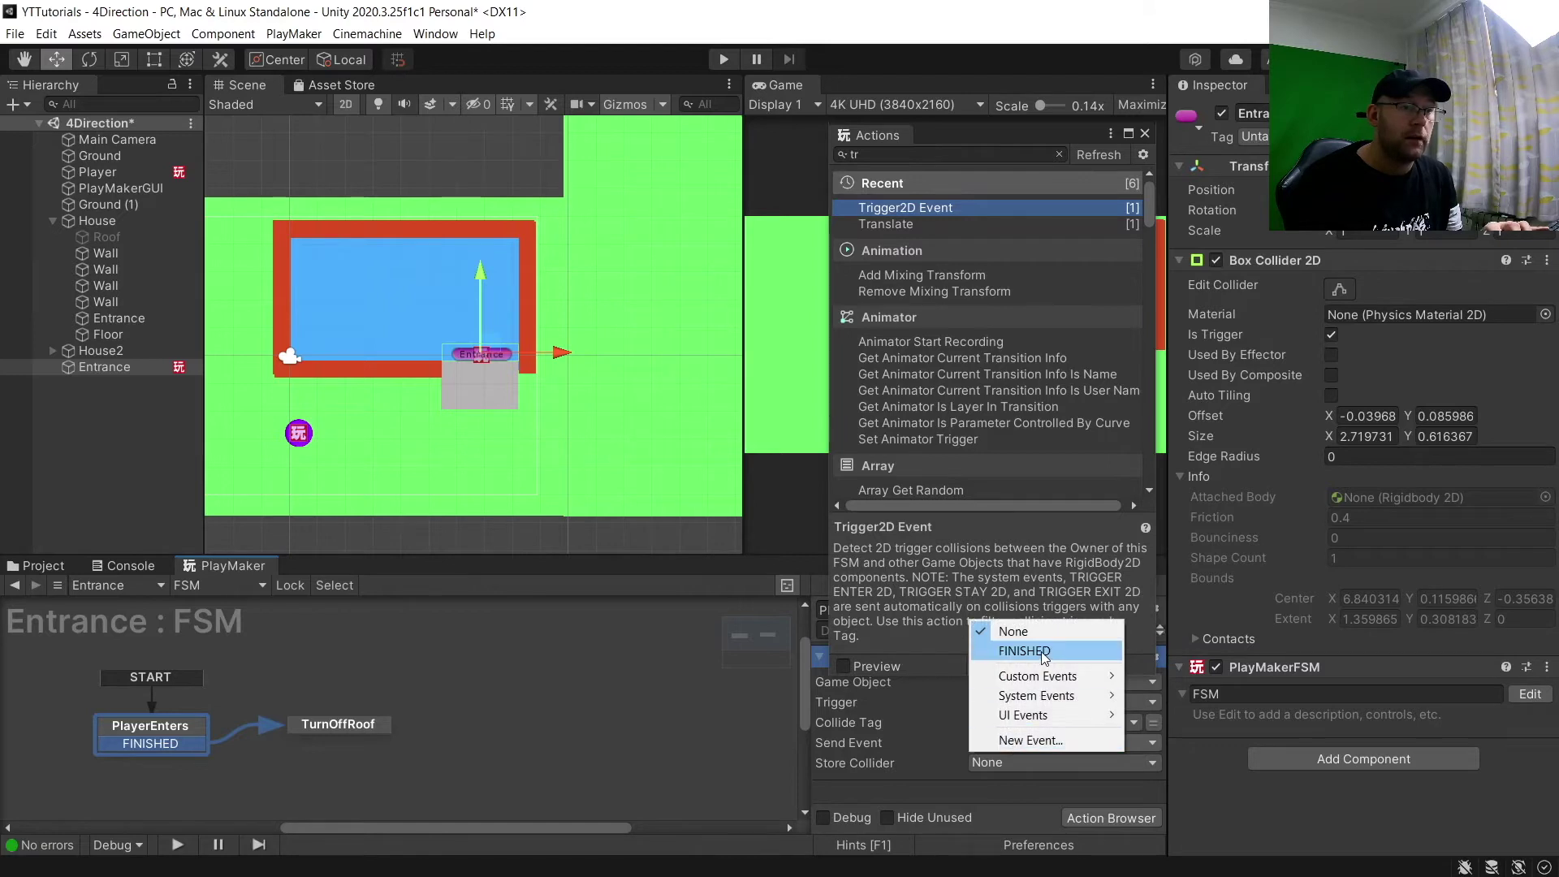
pyautogui.click(1014, 652)
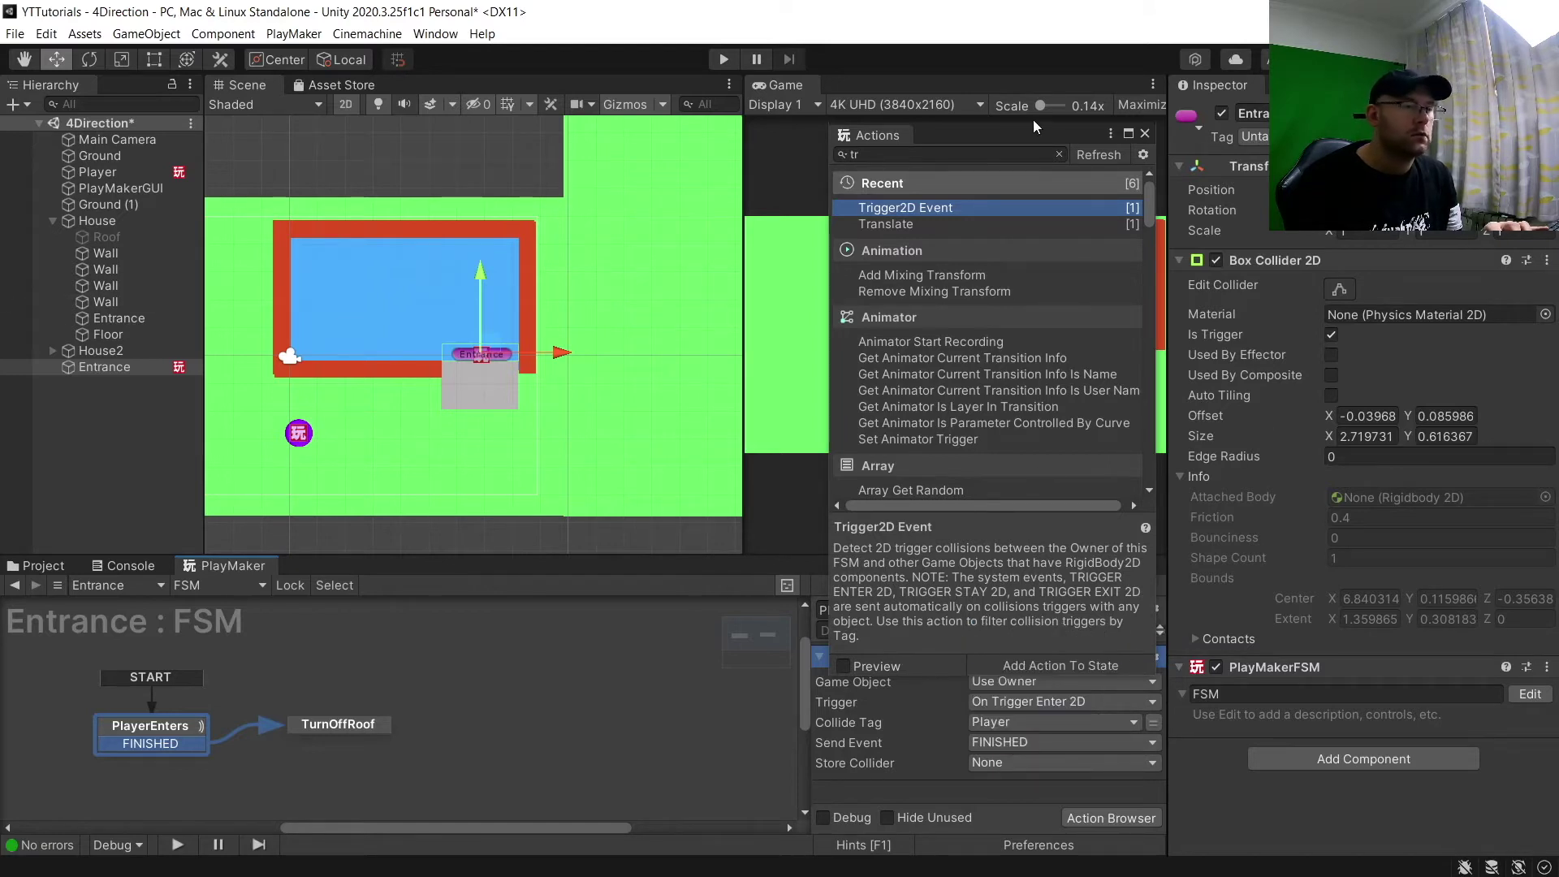
# Add three Activate Game Object actions to the TurnOffRoof state of Entrance's FSM
pyautogui.click(341, 698)
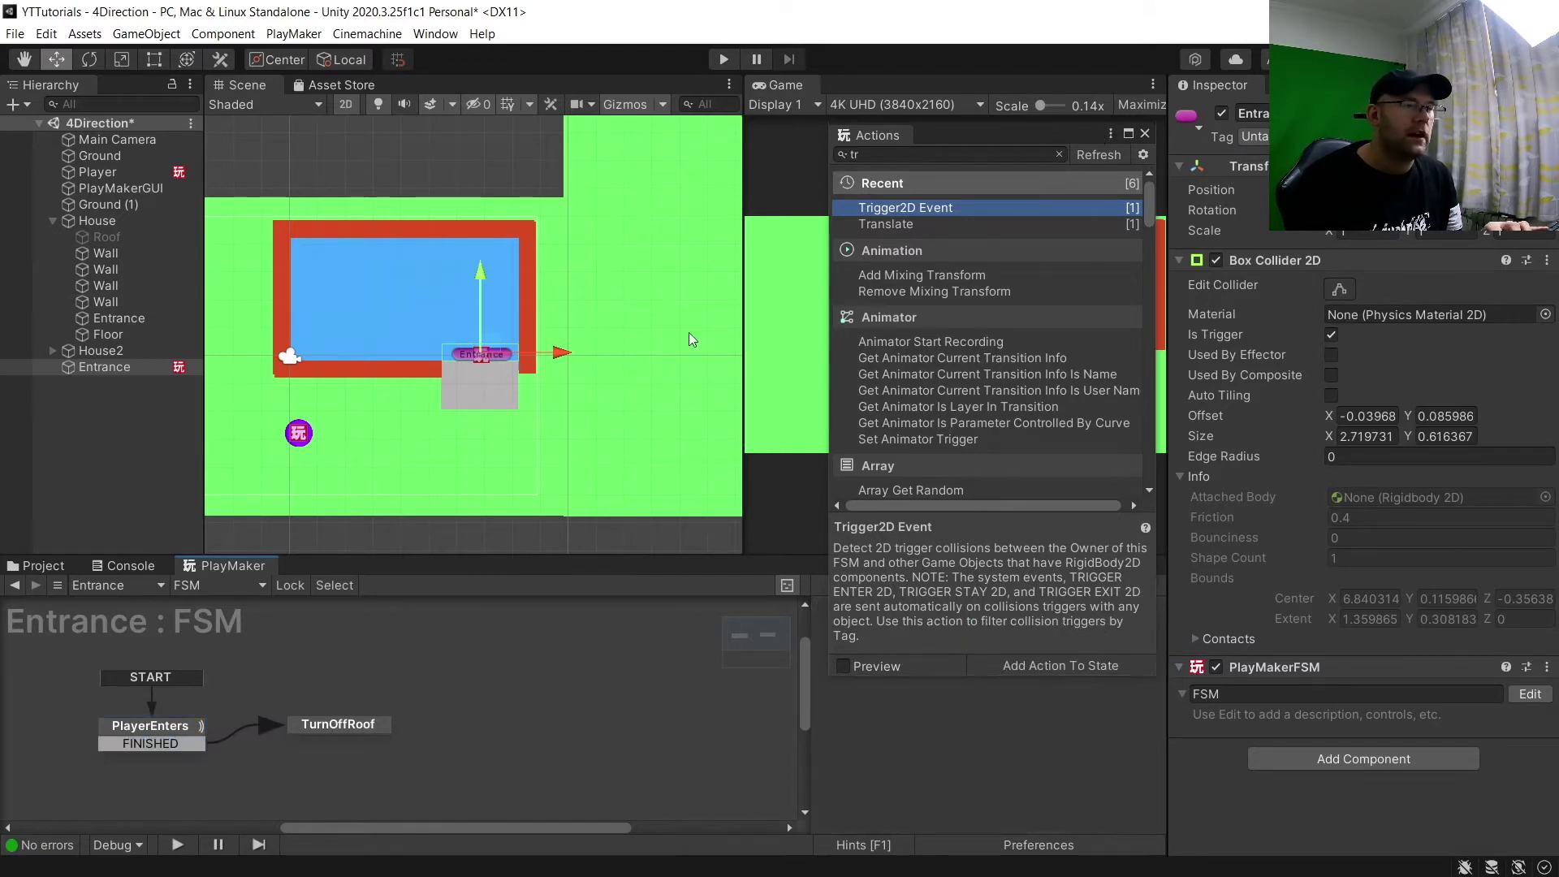
pyautogui.click(342, 724)
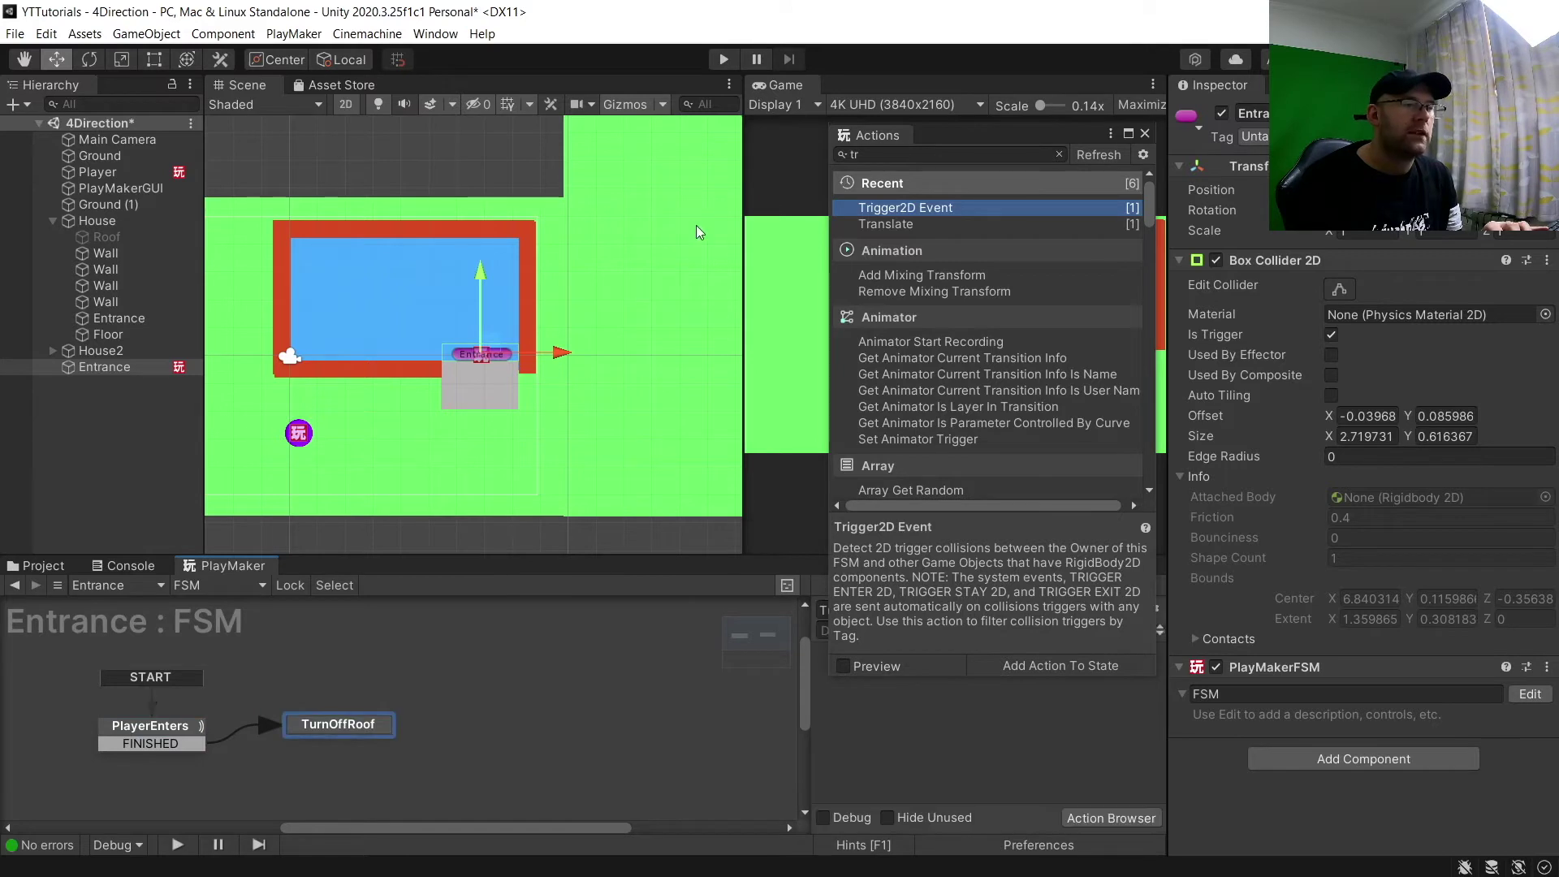
pyautogui.click(895, 161)
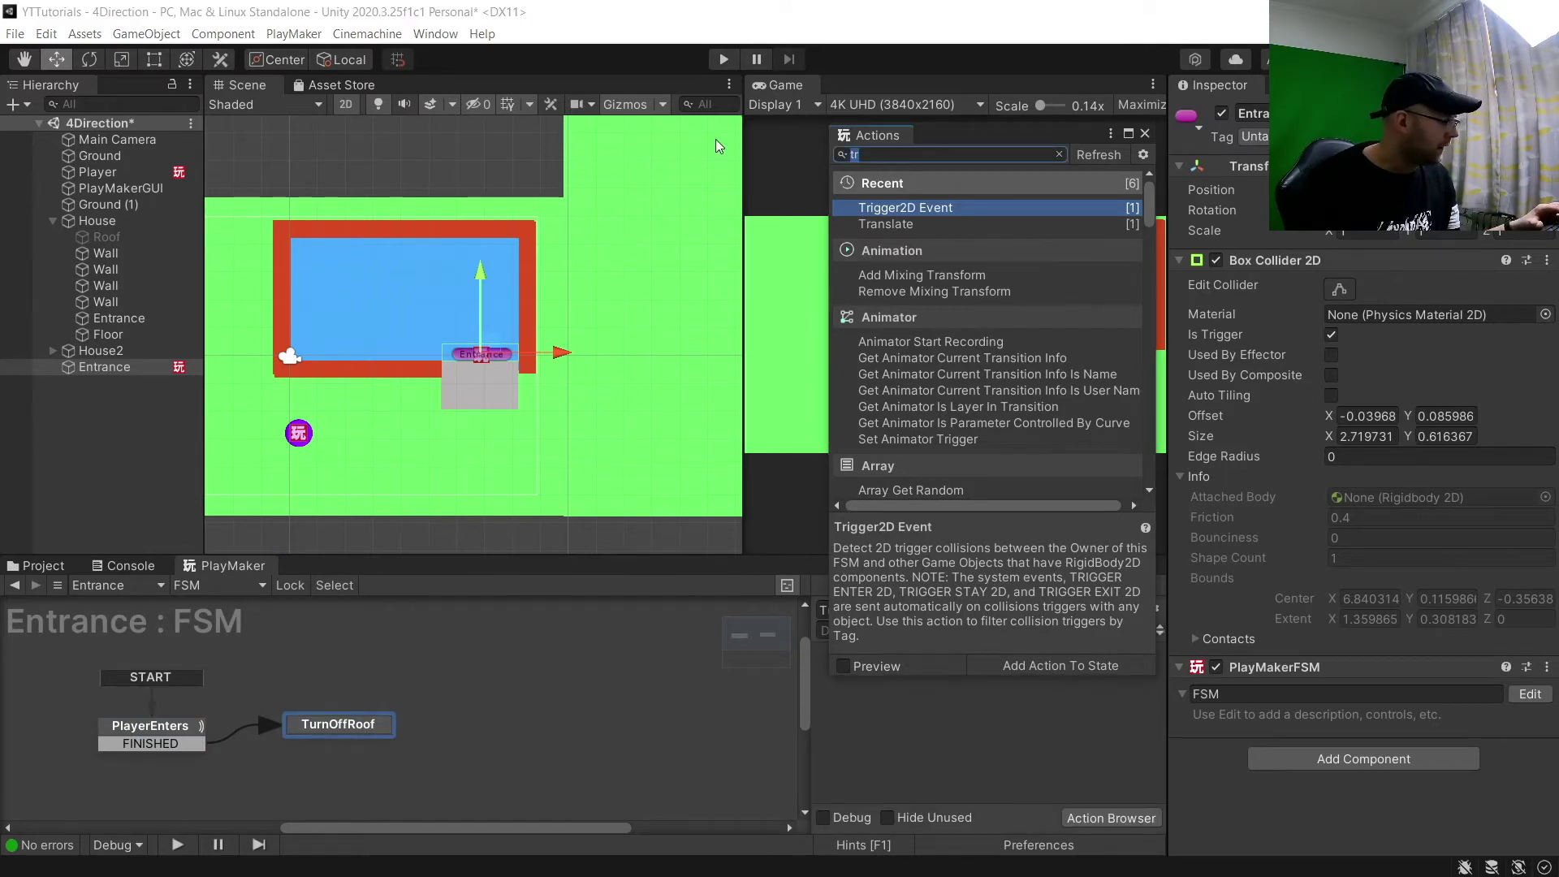
pyautogui.write('acv')
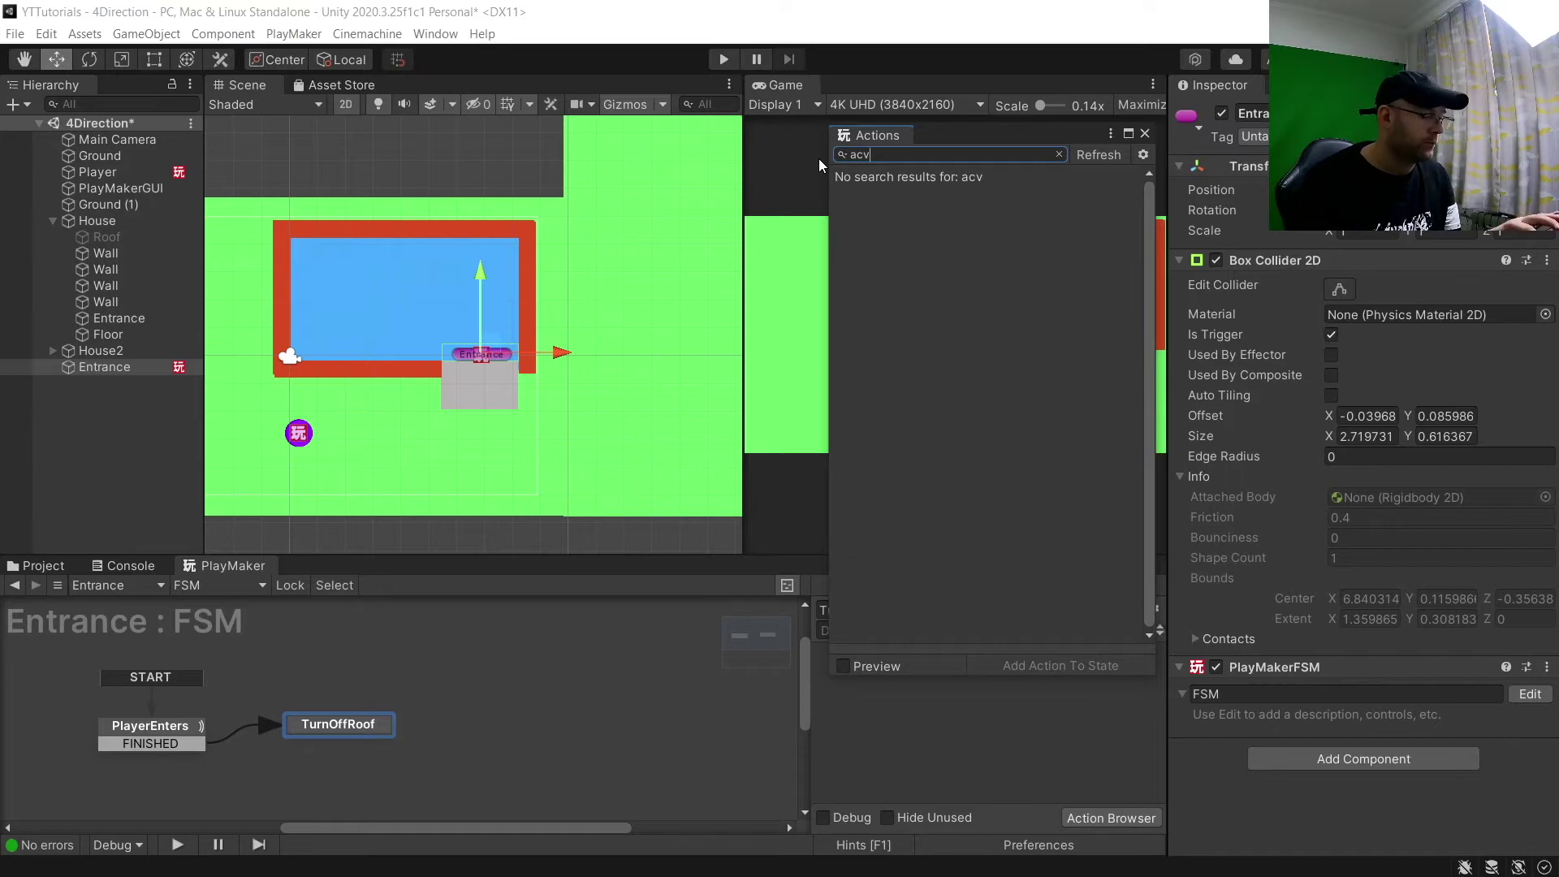
pyautogui.press('BackSpace')
pyautogui.write('t')
pyautogui.doubleClick(942, 208)
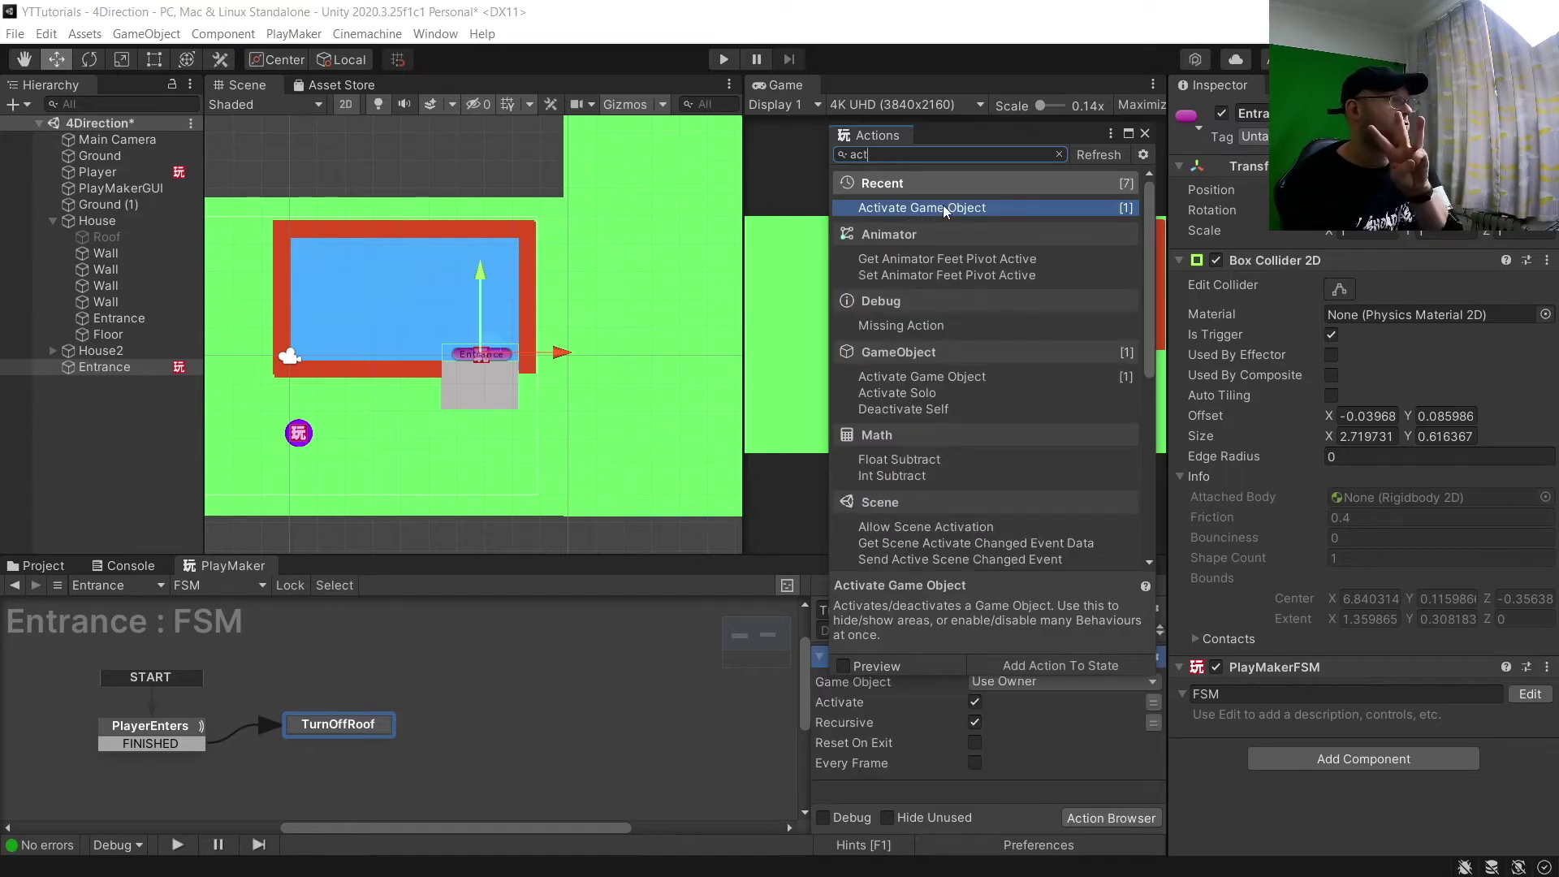
pyautogui.doubleClick(940, 208)
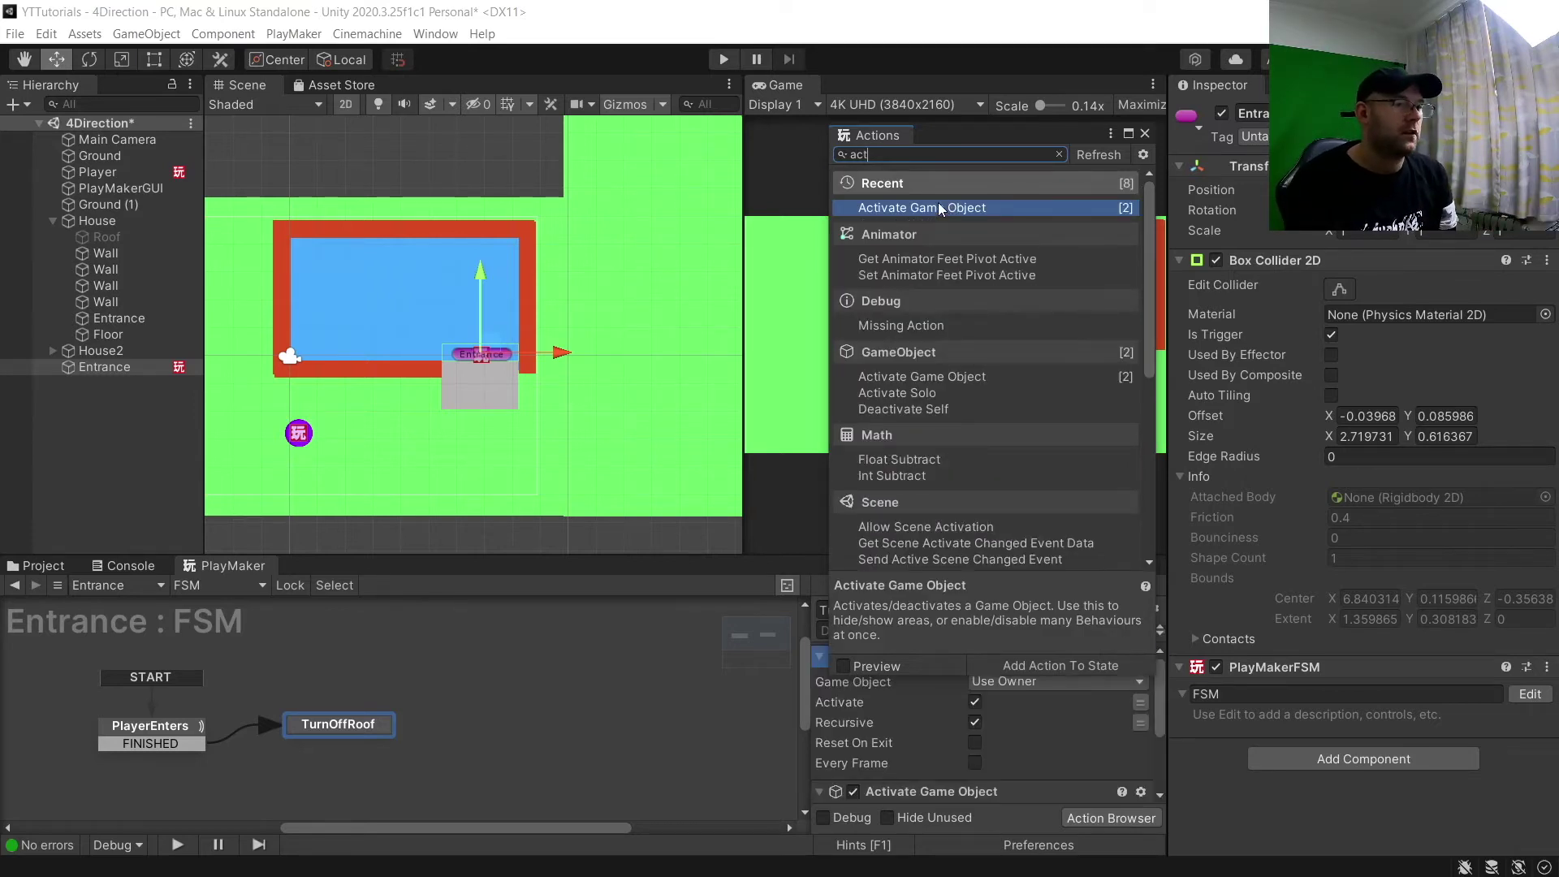
pyautogui.click(1145, 133)
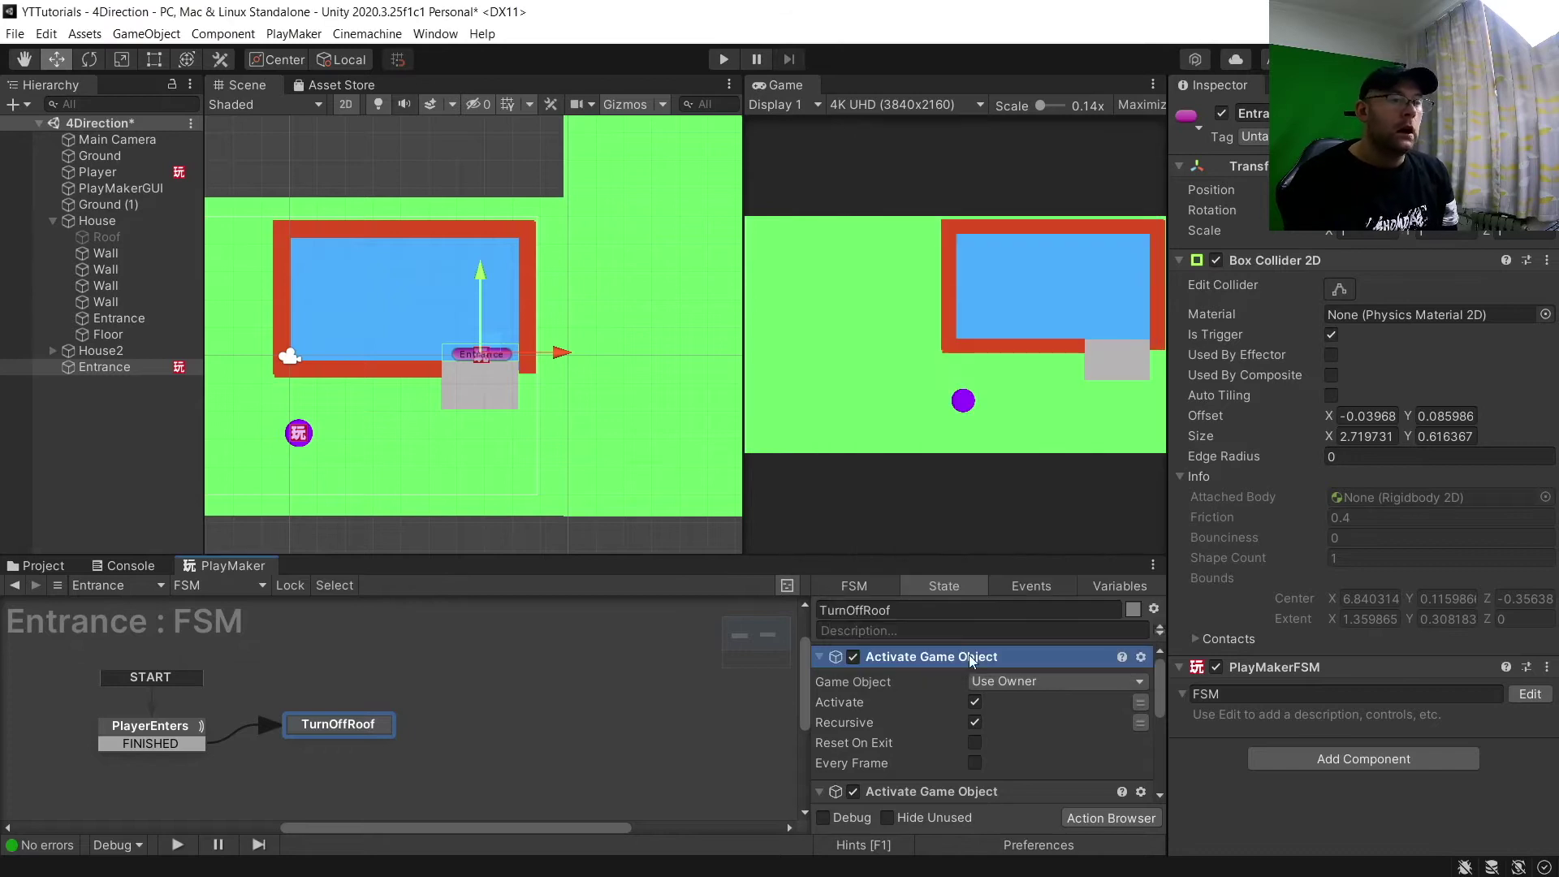
# Switch all three Activate Game Object actions to Specify Game Object and turn off Activate in the first two
pyautogui.click(975, 703)
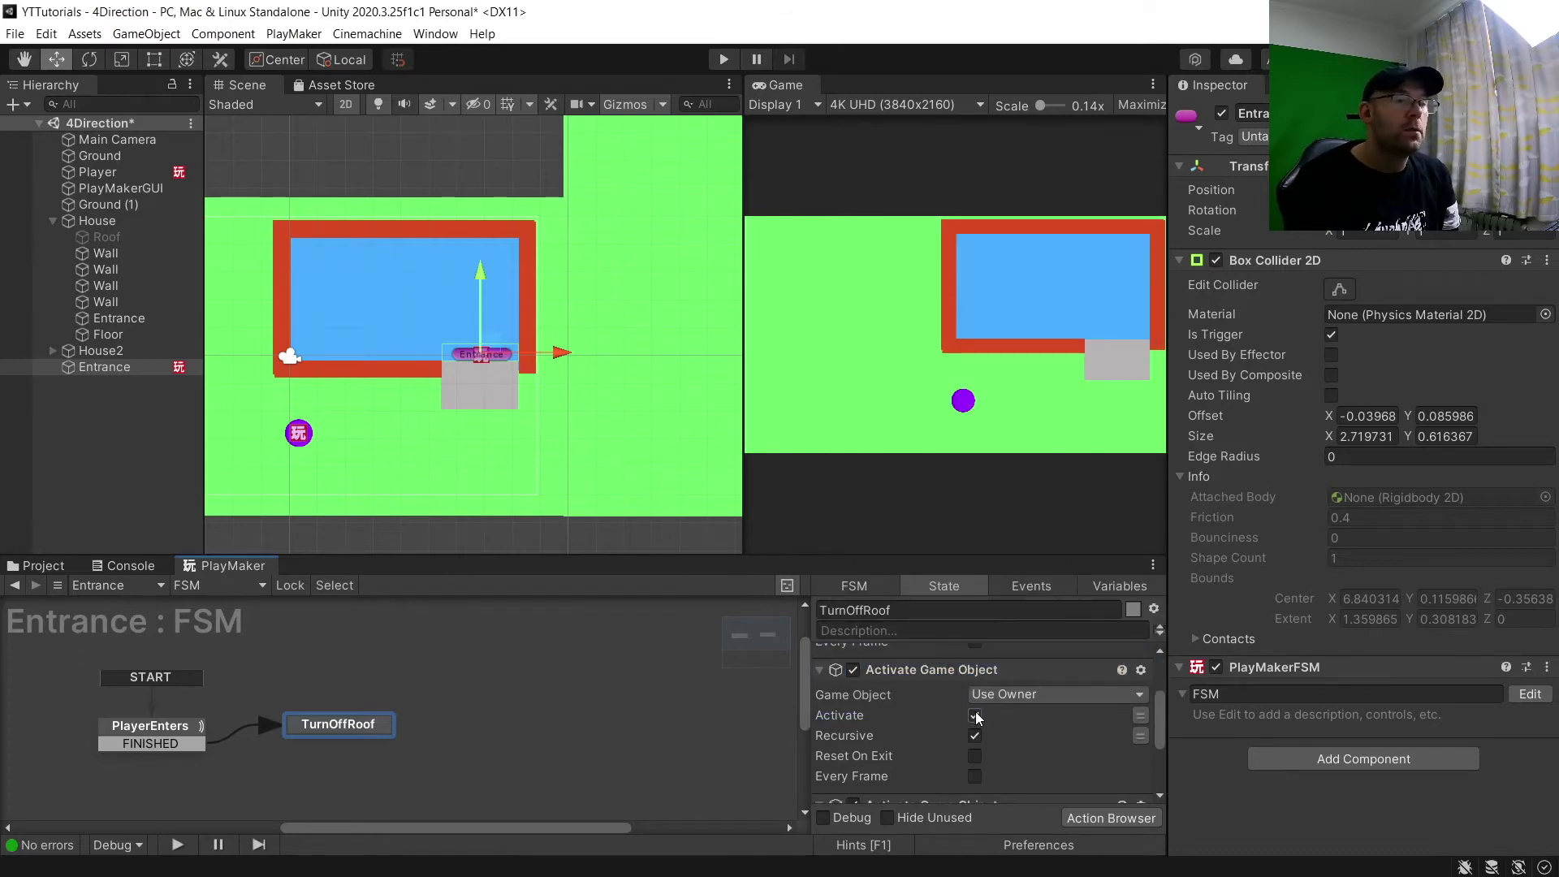
pyautogui.click(1001, 682)
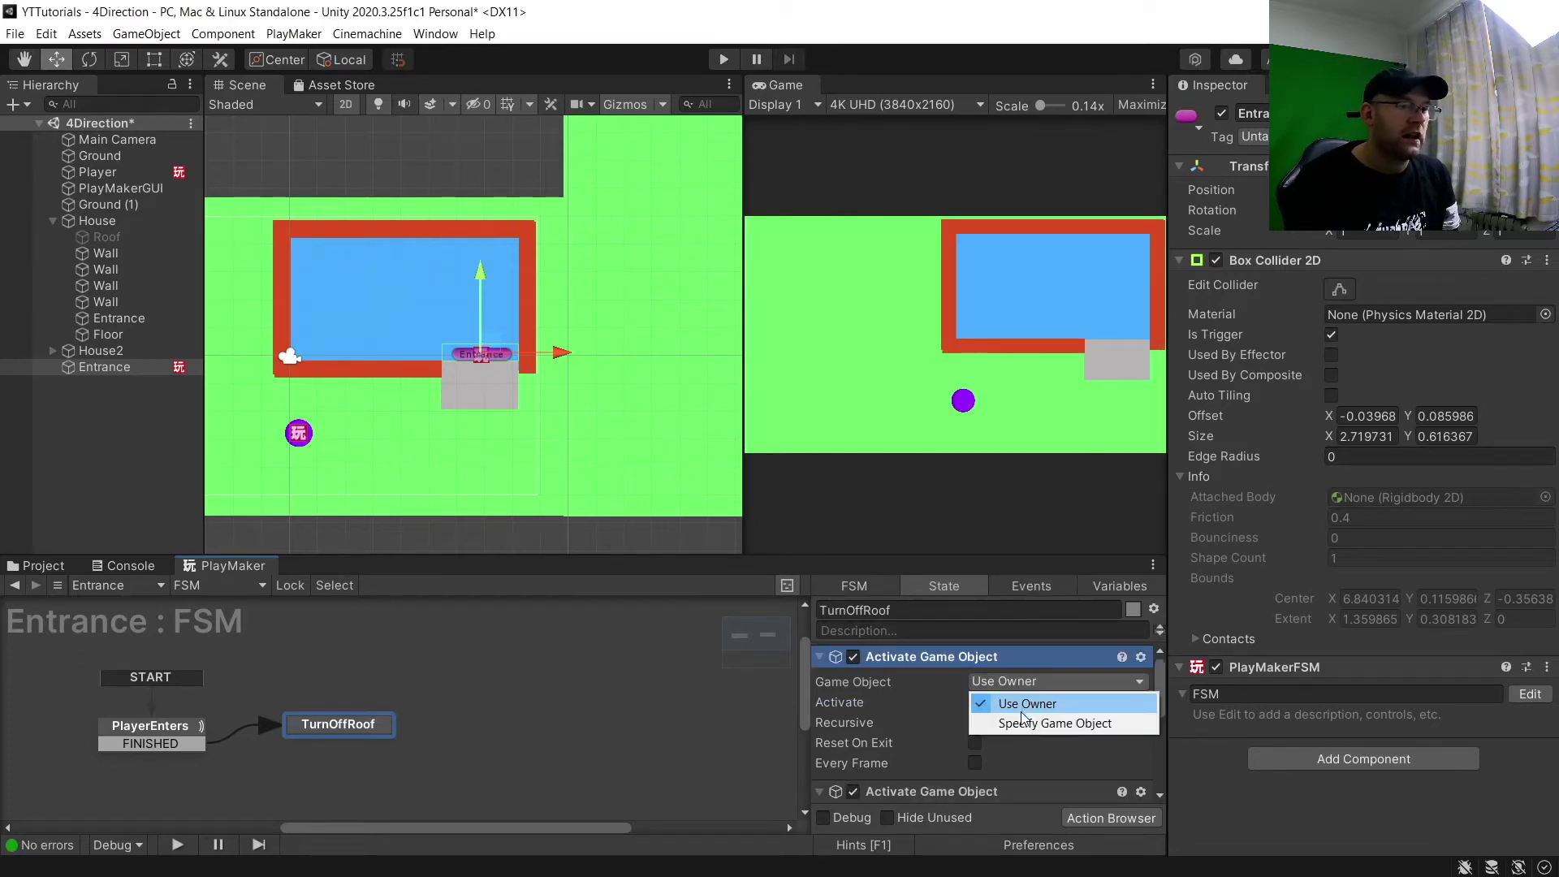
pyautogui.click(1023, 722)
pyautogui.scroll(-3, 1020, 703)
pyautogui.click(1021, 715)
pyautogui.click(1053, 756)
pyautogui.scroll(-3, 1023, 735)
pyautogui.click(1013, 747)
pyautogui.click(1054, 789)
pyautogui.scroll(-2, 1054, 780)
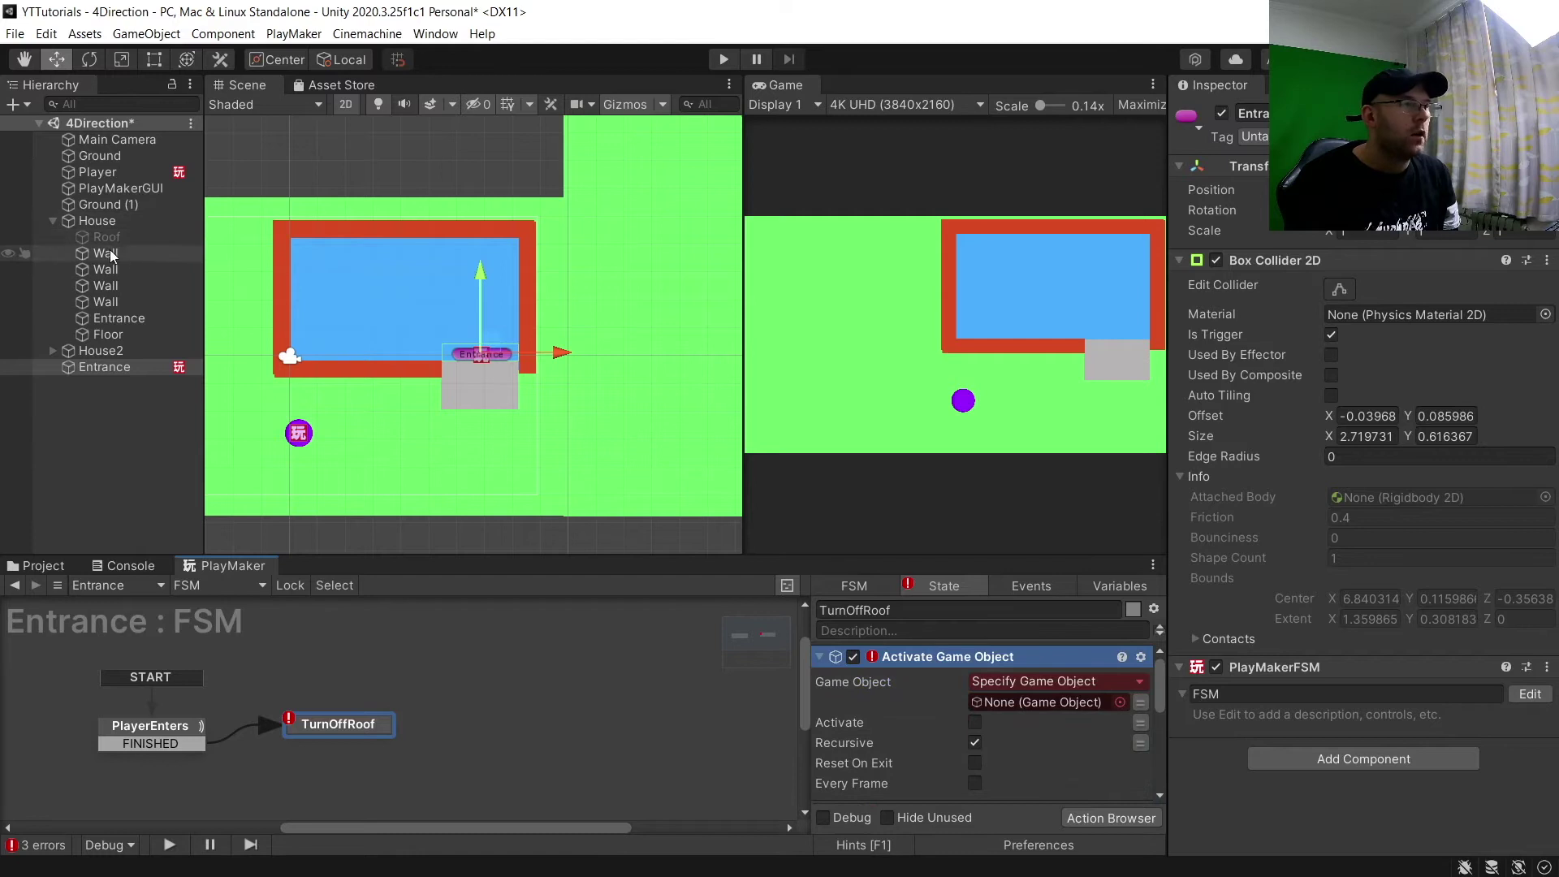
# Assign House's Roof to the first Activate Game Object action and the standalone Entrance trigger to the second
pyautogui.moveTo(103, 243); pyautogui.dragTo(1012, 703)
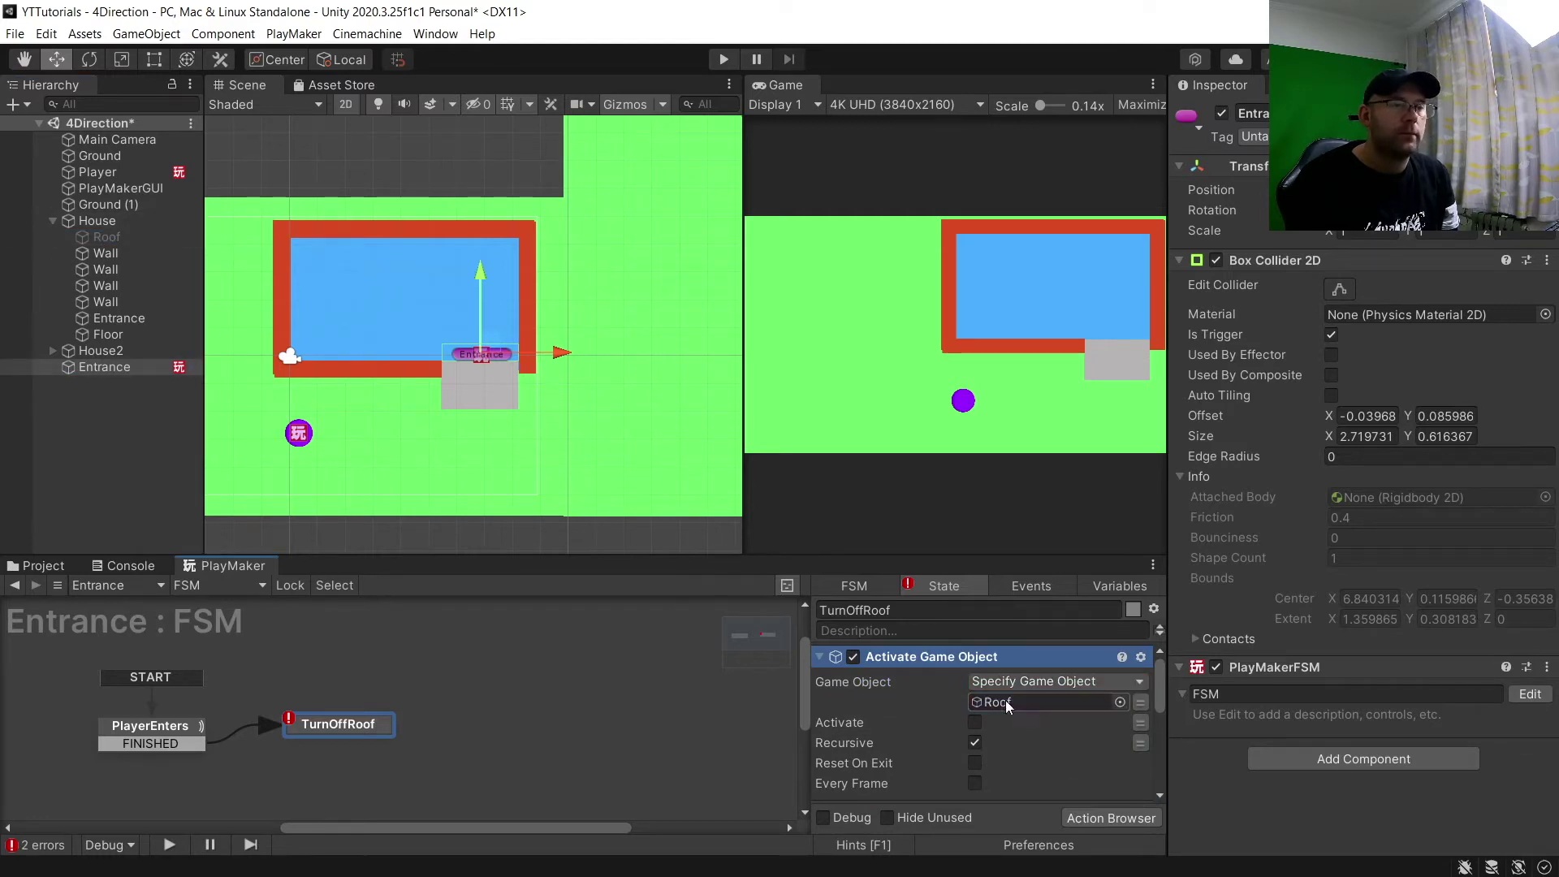
pyautogui.click(820, 656)
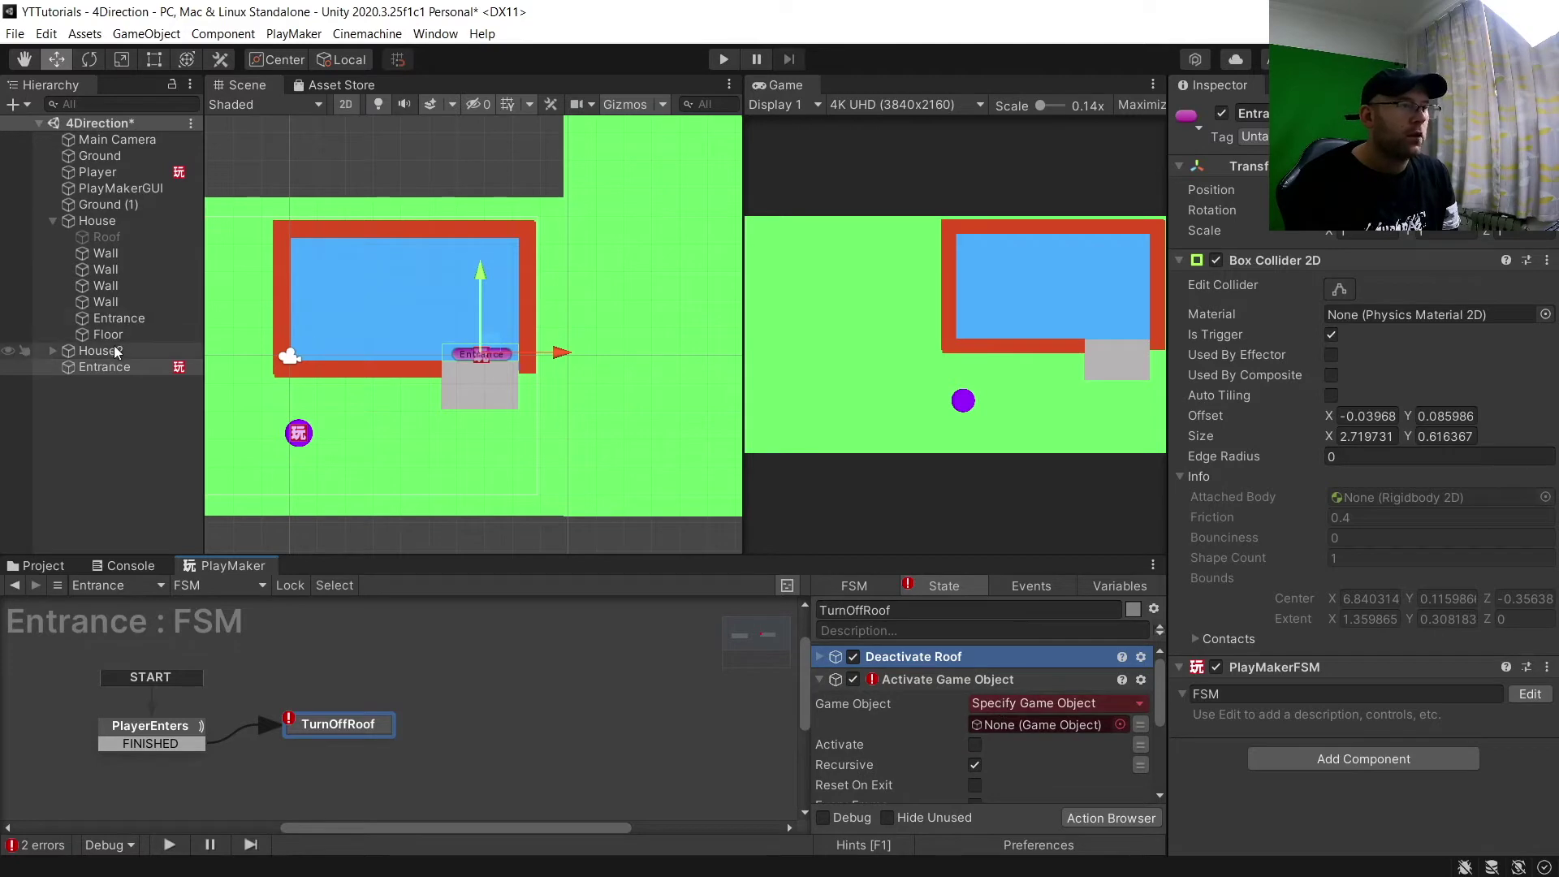
pyautogui.moveTo(111, 376); pyautogui.dragTo(1015, 726)
pyautogui.click(834, 679)
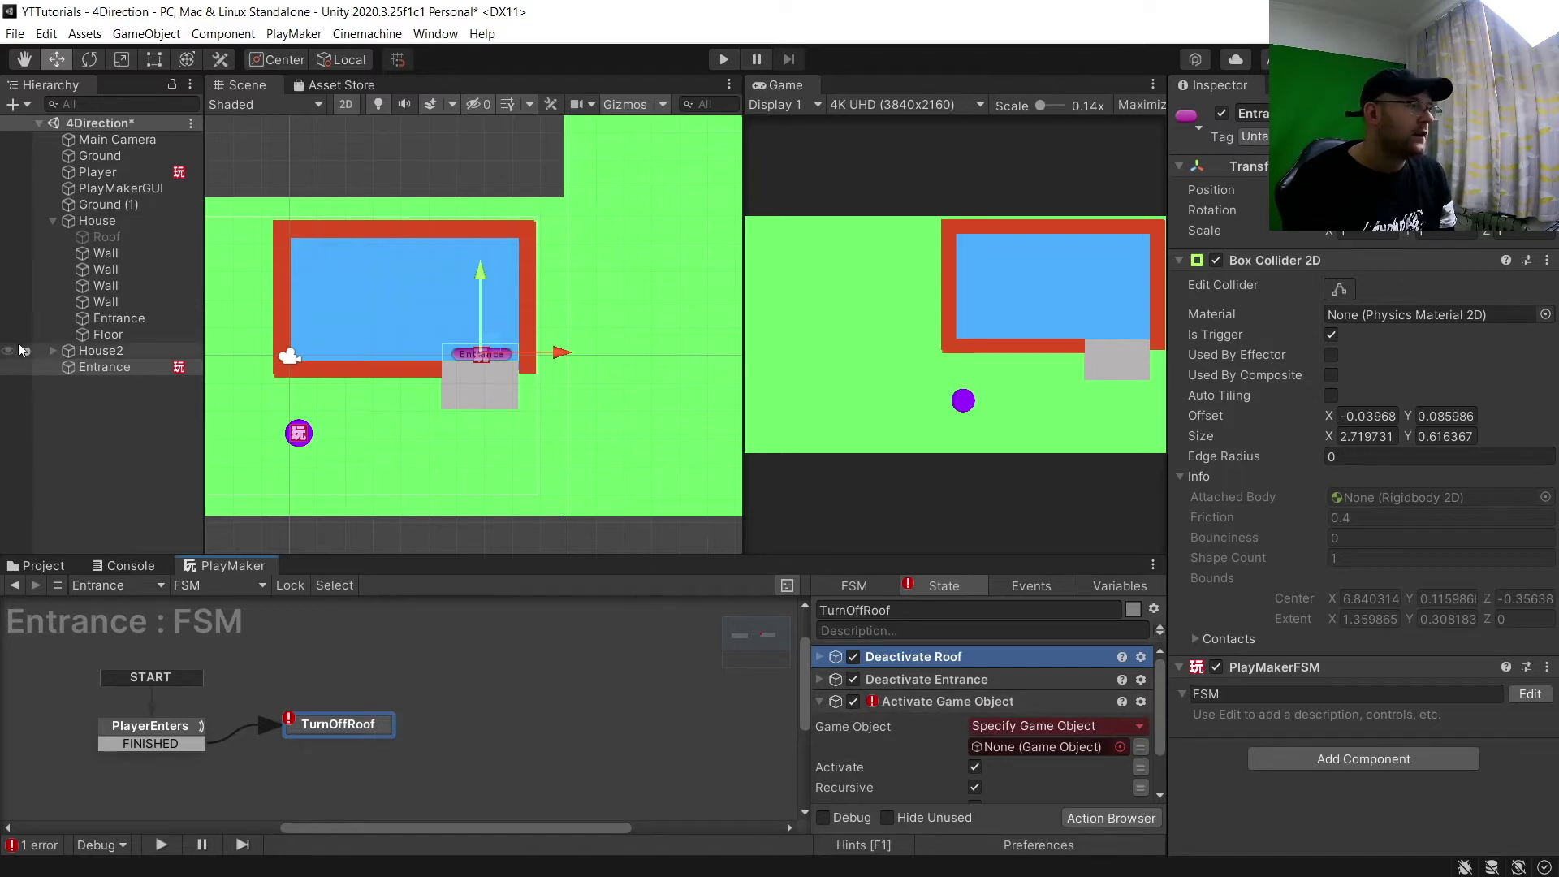
# Duplicate the standalone Entrance trigger object and rename the copy as Exit
pyautogui.click(112, 370)
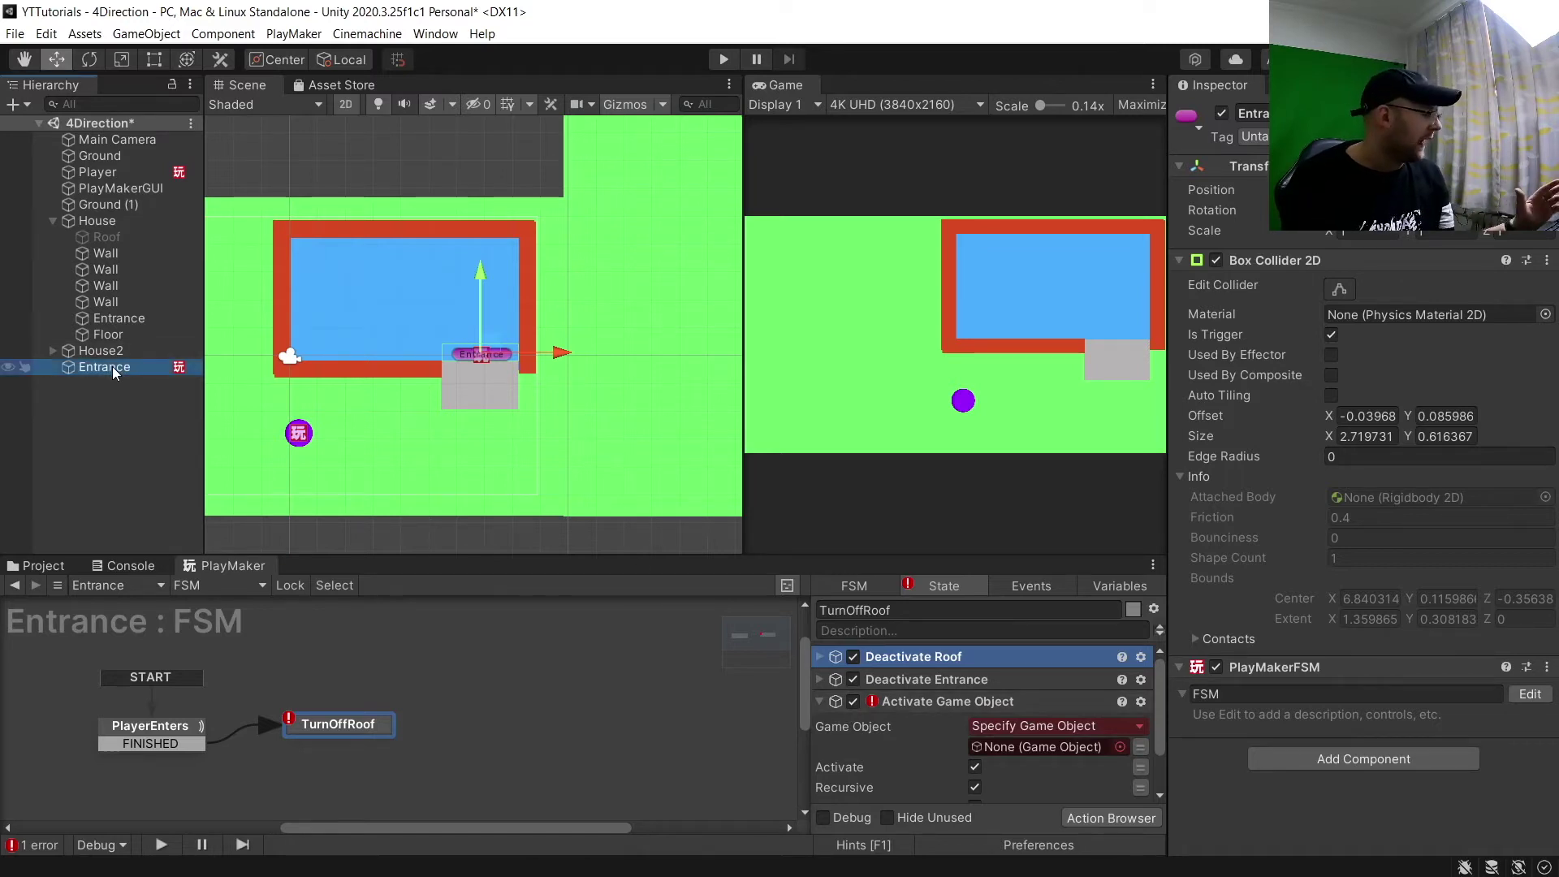
pyautogui.hotkey('ctrl', 'd')
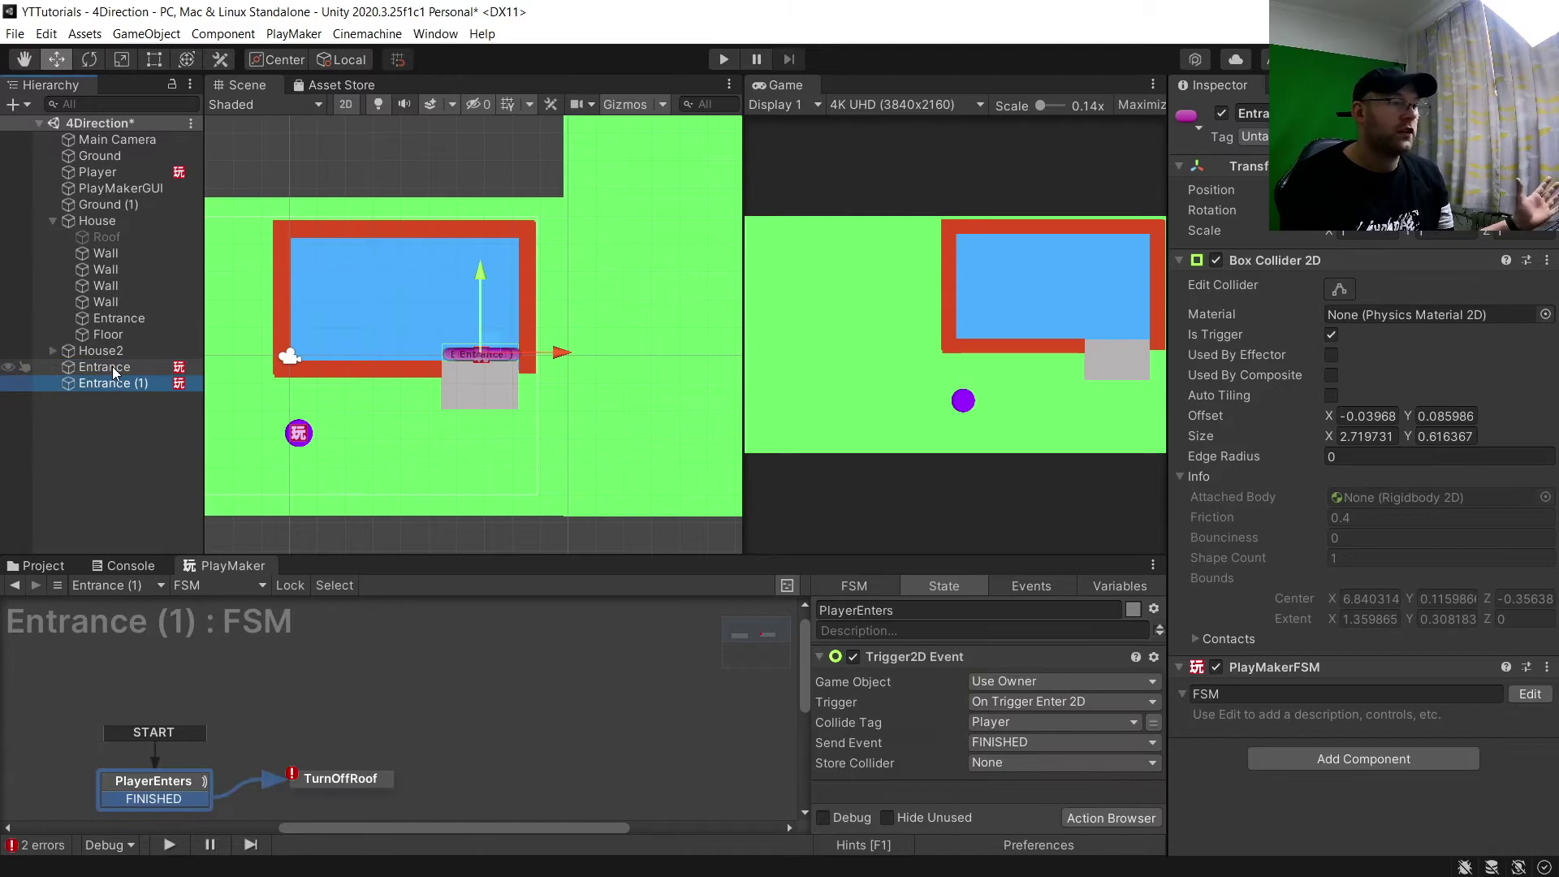
pyautogui.click(113, 378)
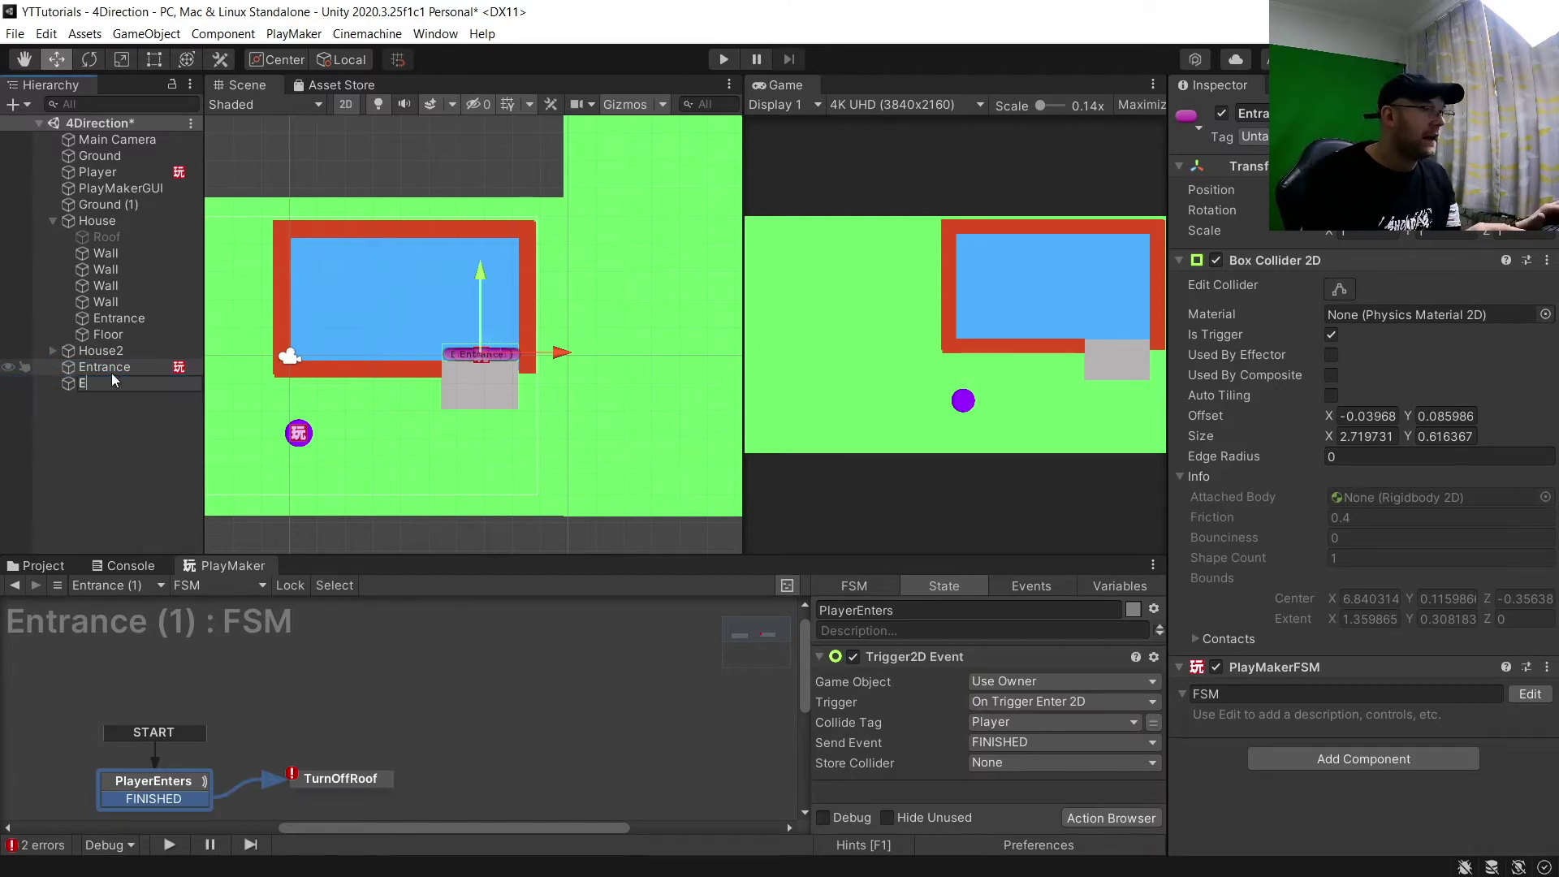
pyautogui.write('Exit')
pyautogui.press('Return')
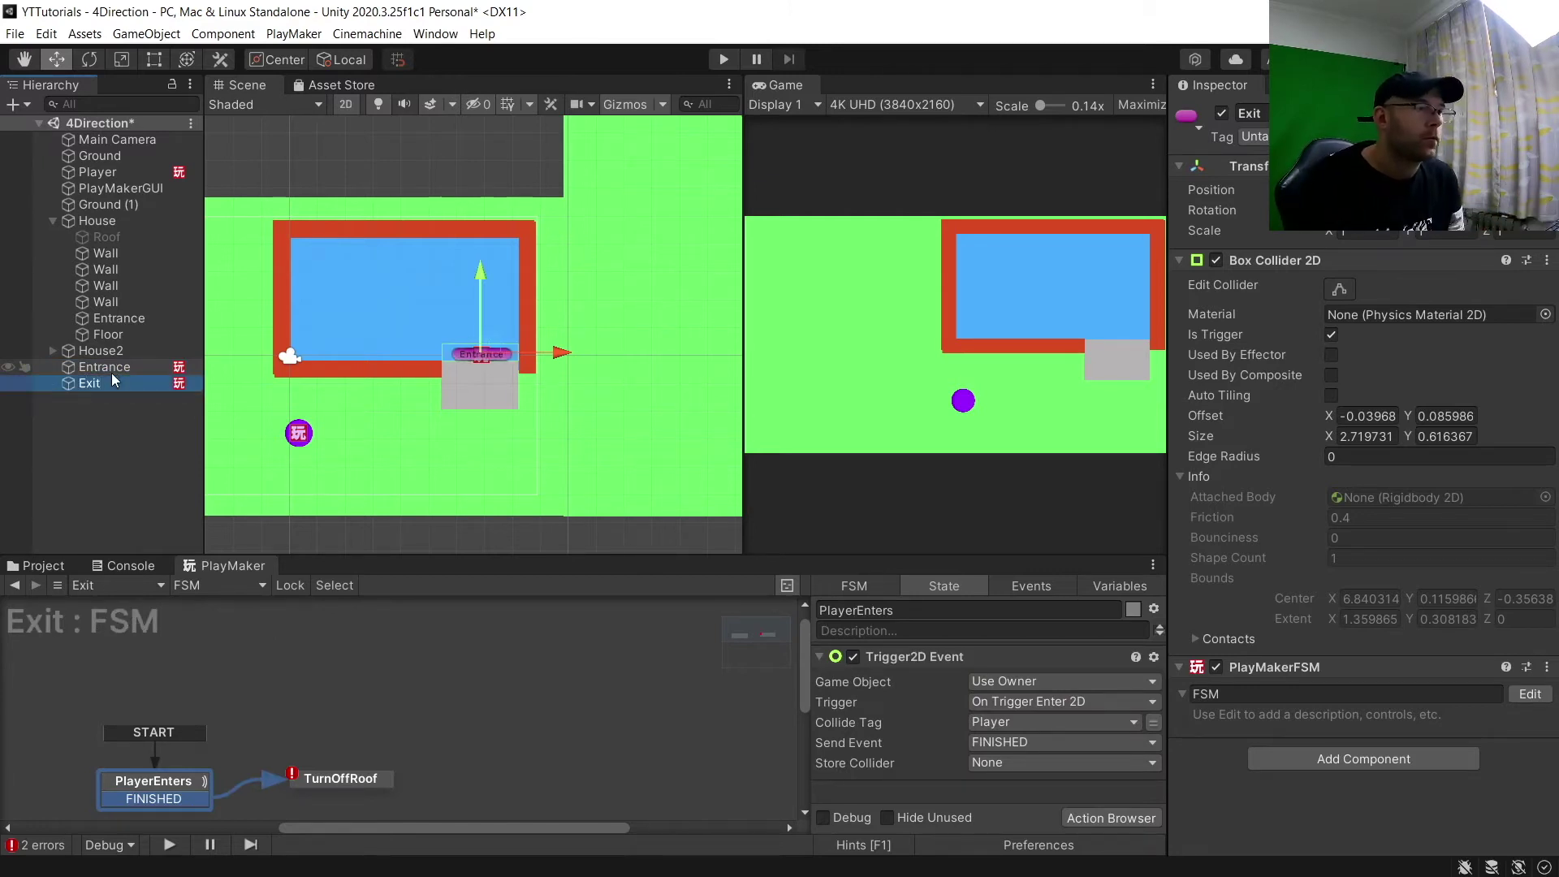
# Move Exit down onto the grey doorway floor just below the Entrance trigger and deactivate the Exit object
pyautogui.scroll(2, 475, 287)
pyautogui.moveTo(480, 284); pyautogui.dragTo(481, 329)
pyautogui.scroll(3, 498, 364)
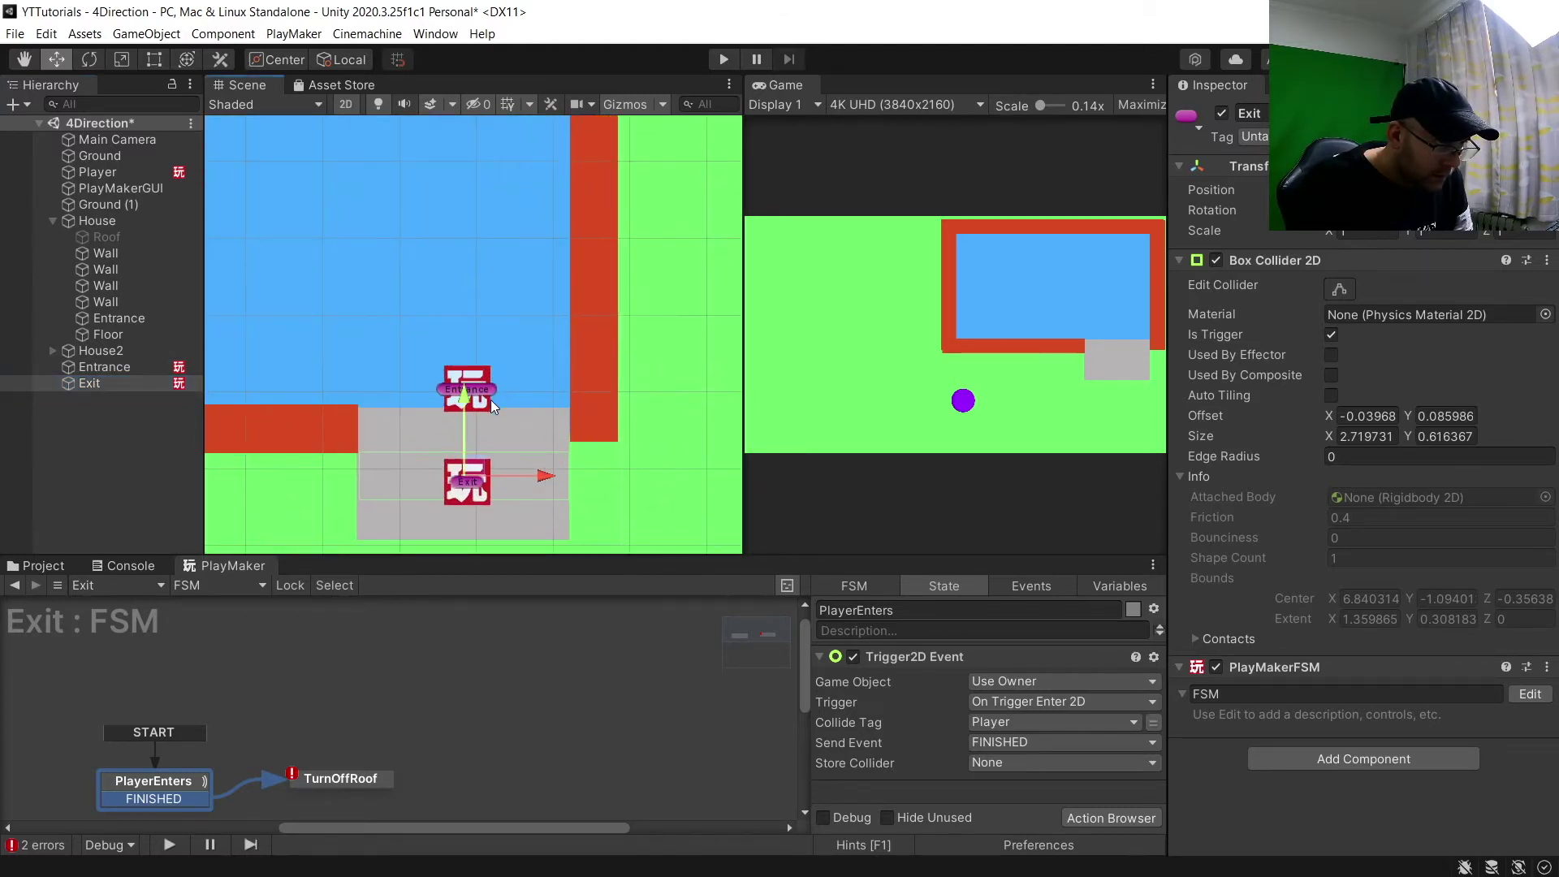
pyautogui.scroll(1, 491, 399)
pyautogui.moveTo(542, 499); pyautogui.dragTo(543, 470, button='middle')
pyautogui.moveTo(544, 465); pyautogui.dragTo(547, 461)
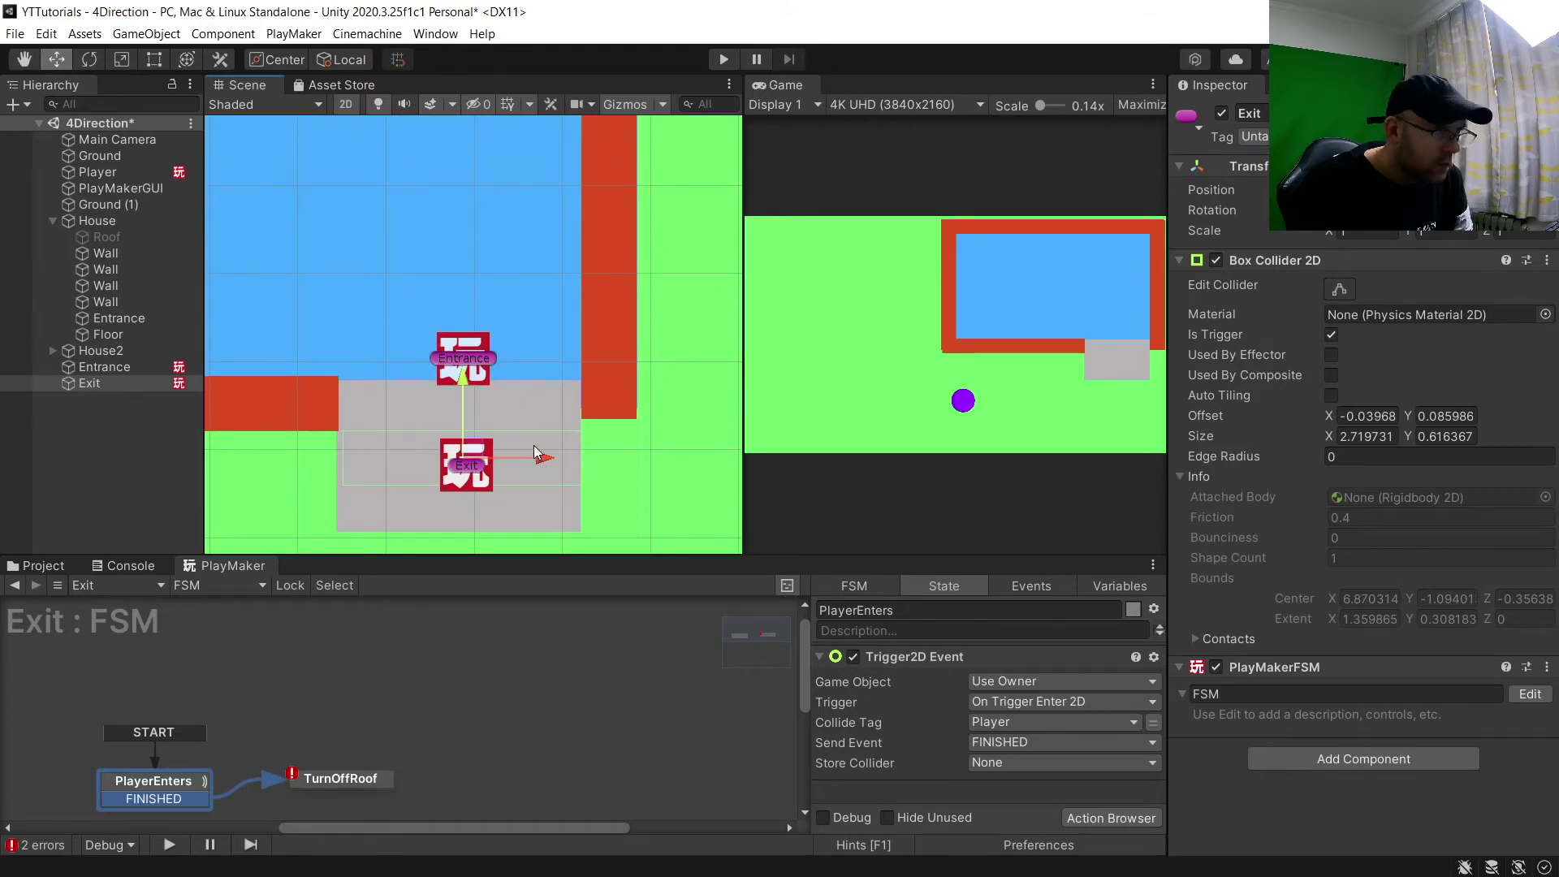
pyautogui.scroll(-5, 536, 454)
pyautogui.scroll(-2, 501, 455)
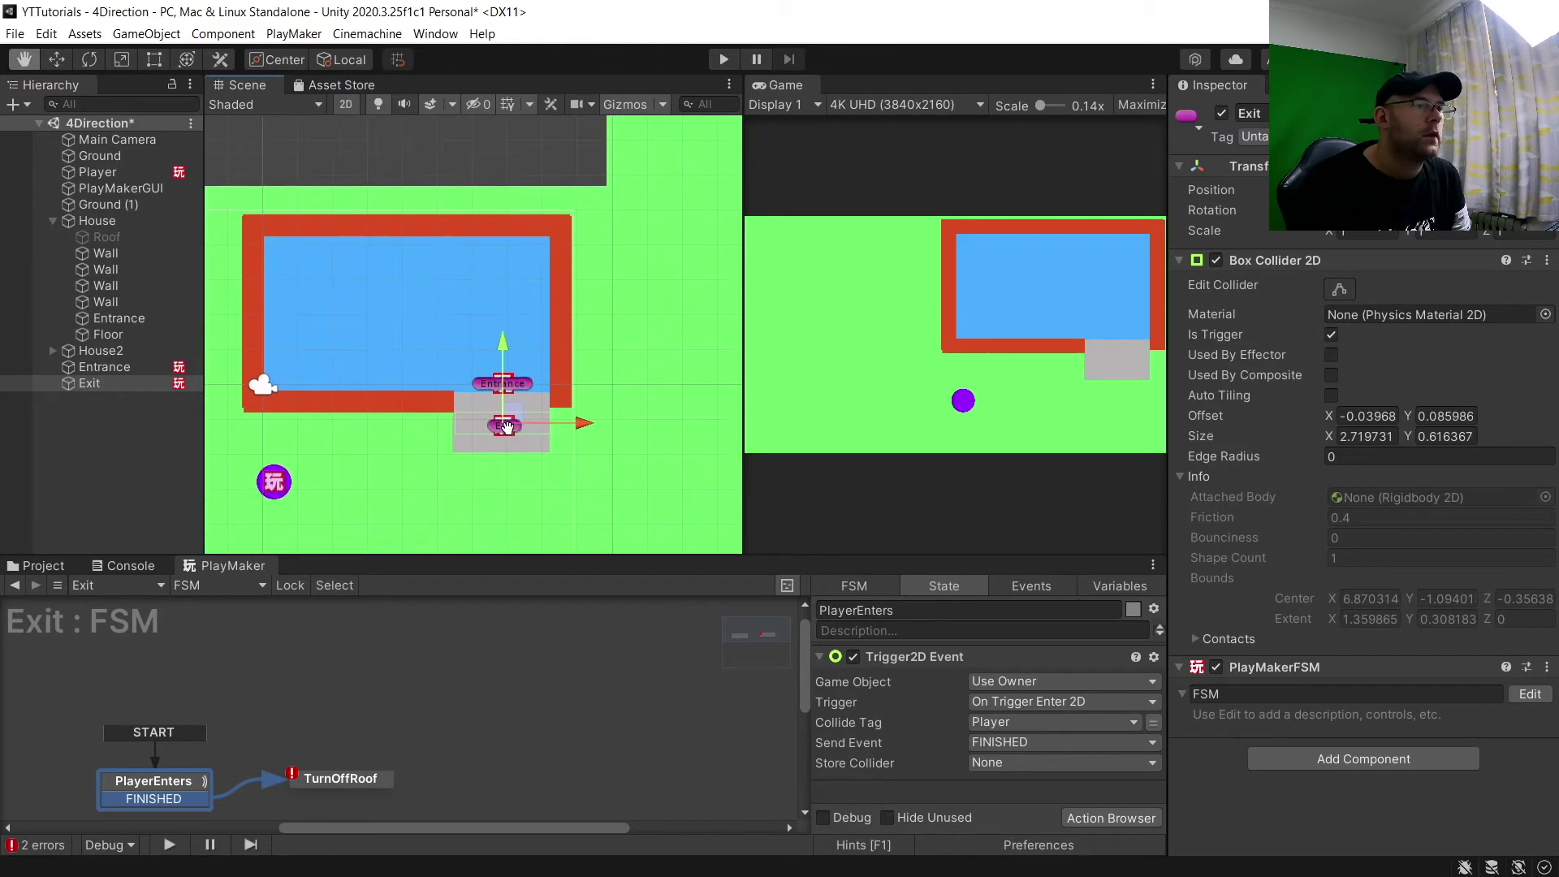
pyautogui.click(128, 386)
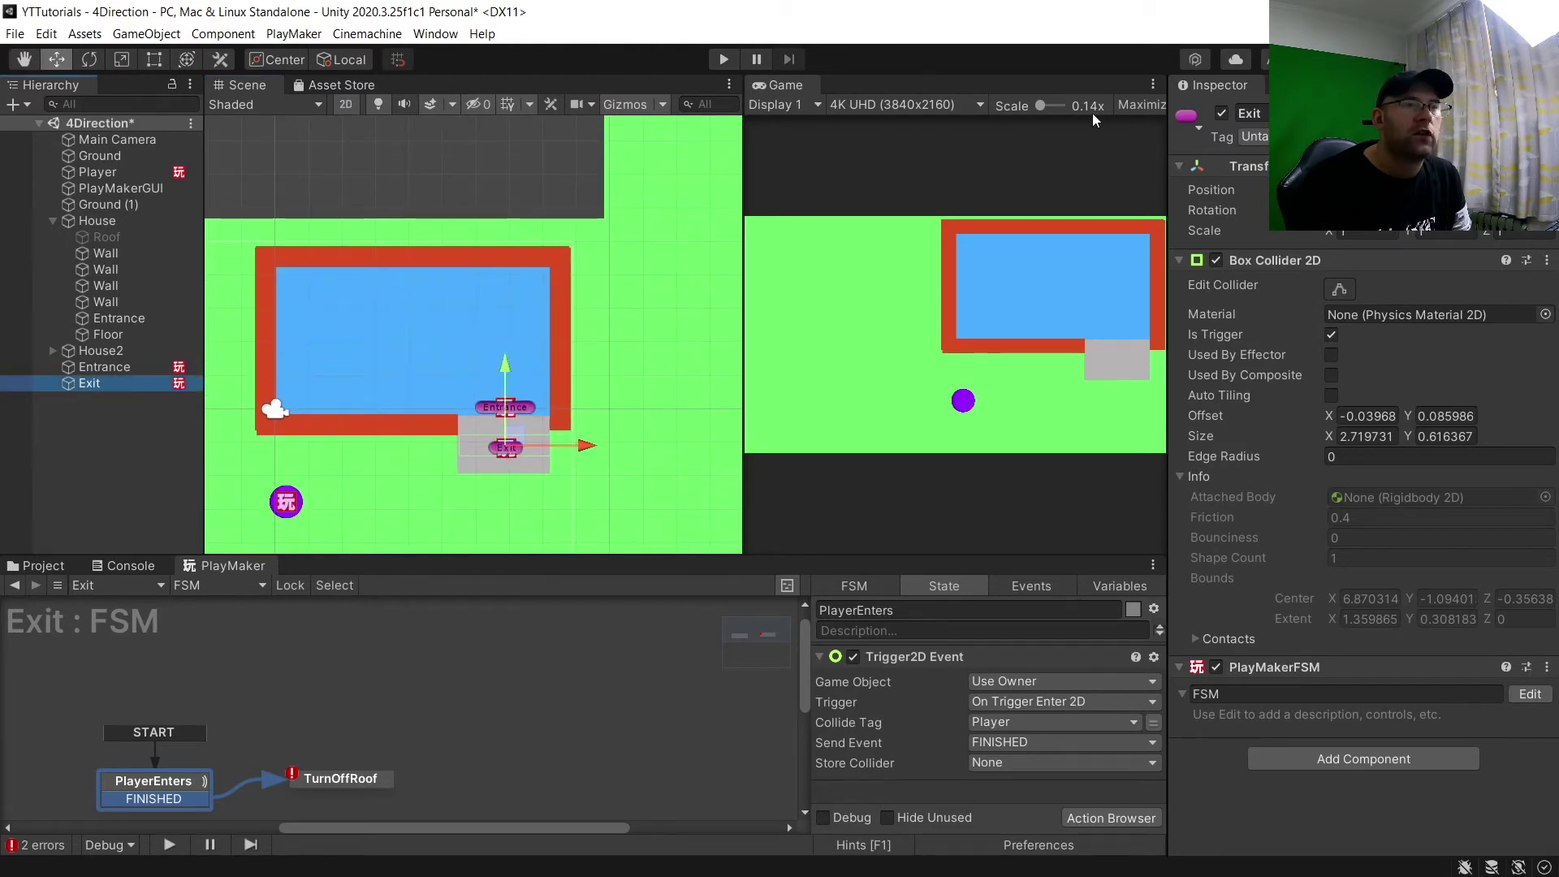
pyautogui.click(1220, 114)
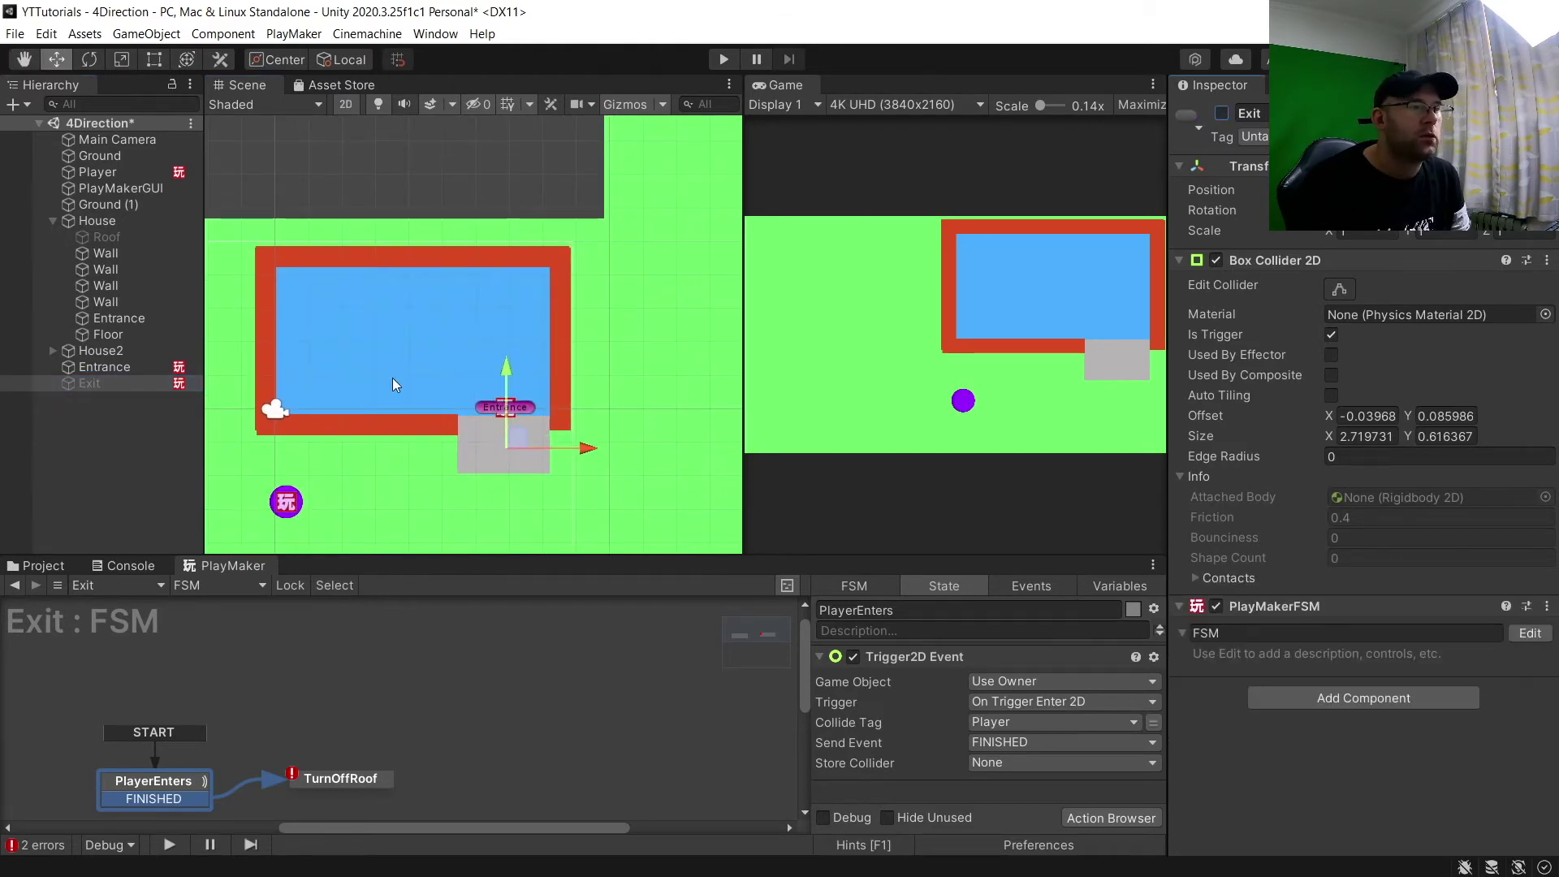
# Turn on Activate for the Roof action in the TurnOffRoof state of Exit's FSM
pyautogui.click(346, 781)
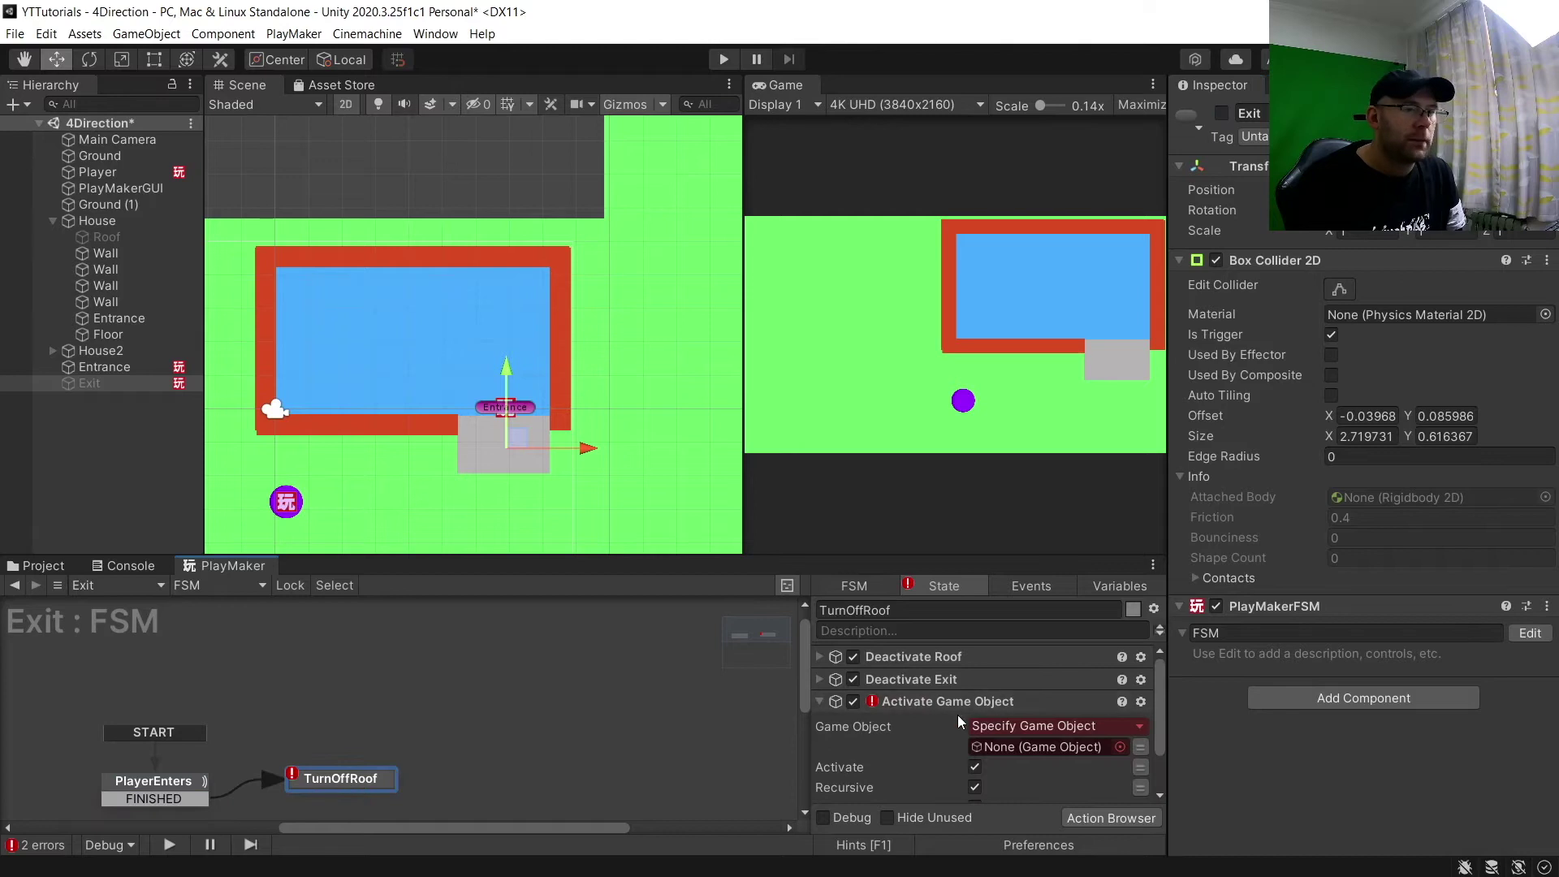
pyautogui.click(820, 702)
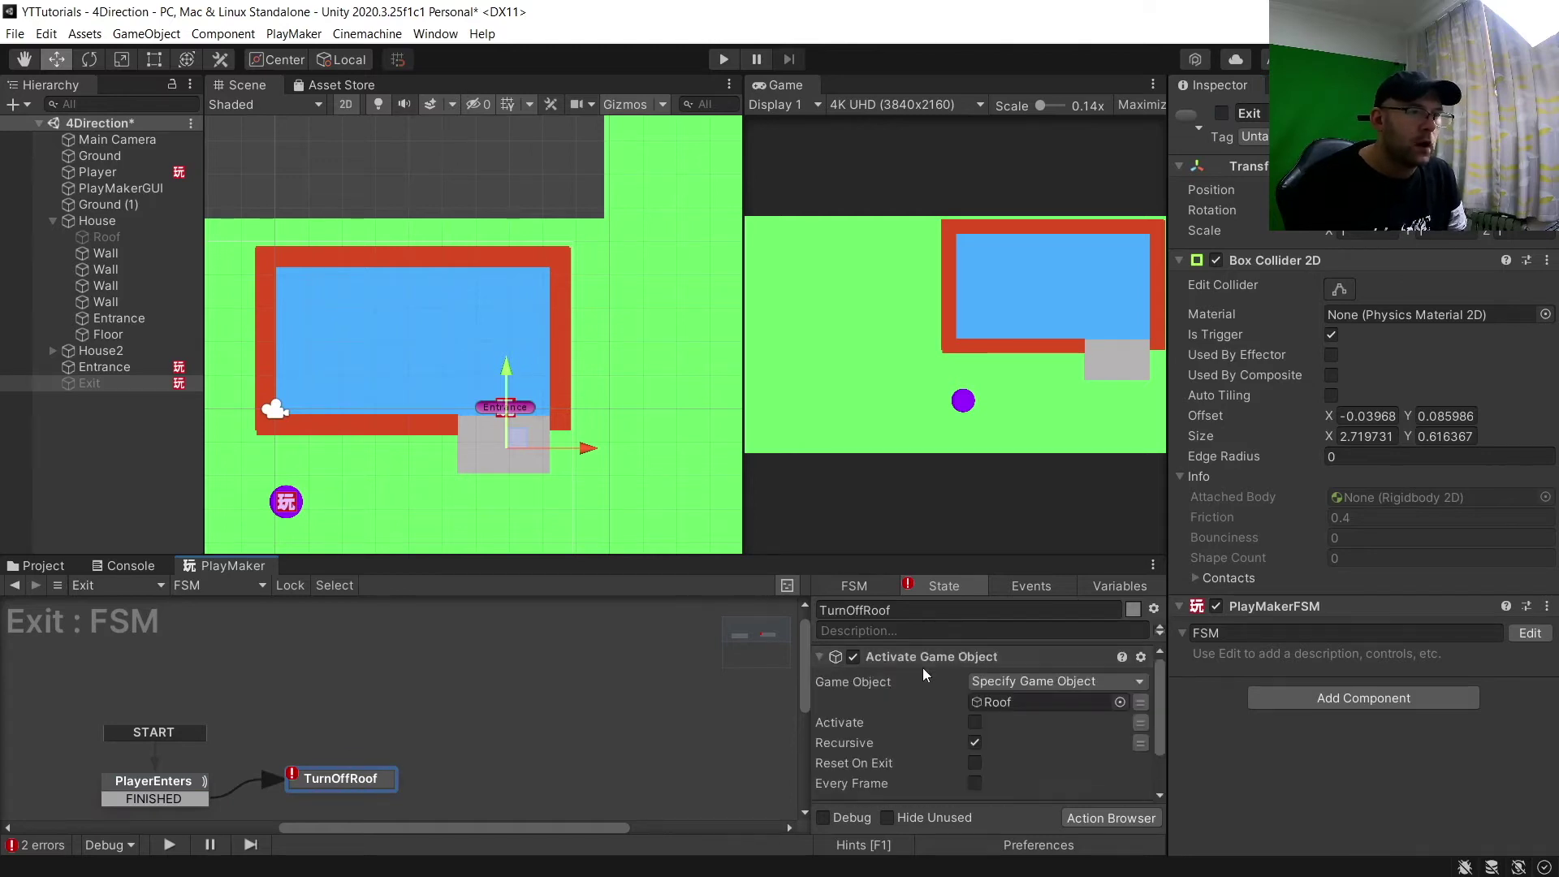
pyautogui.click(818, 656)
# In Exit's TurnOffRoof state, set the second action to activate Entrance and the third to deactivate Exit
pyautogui.click(822, 679)
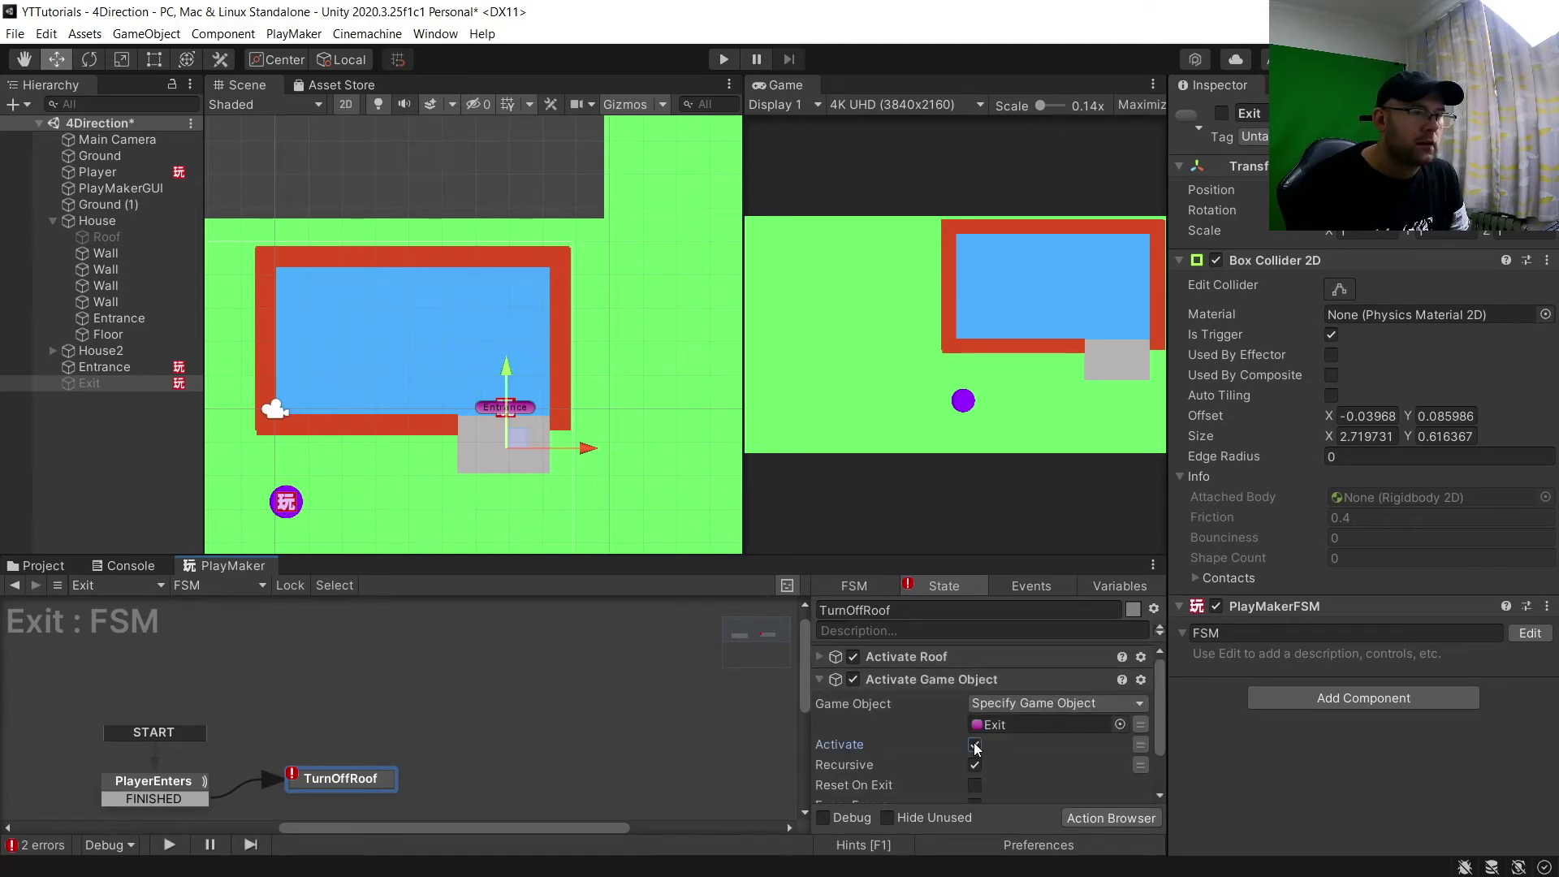
pyautogui.moveTo(101, 370); pyautogui.dragTo(1009, 727)
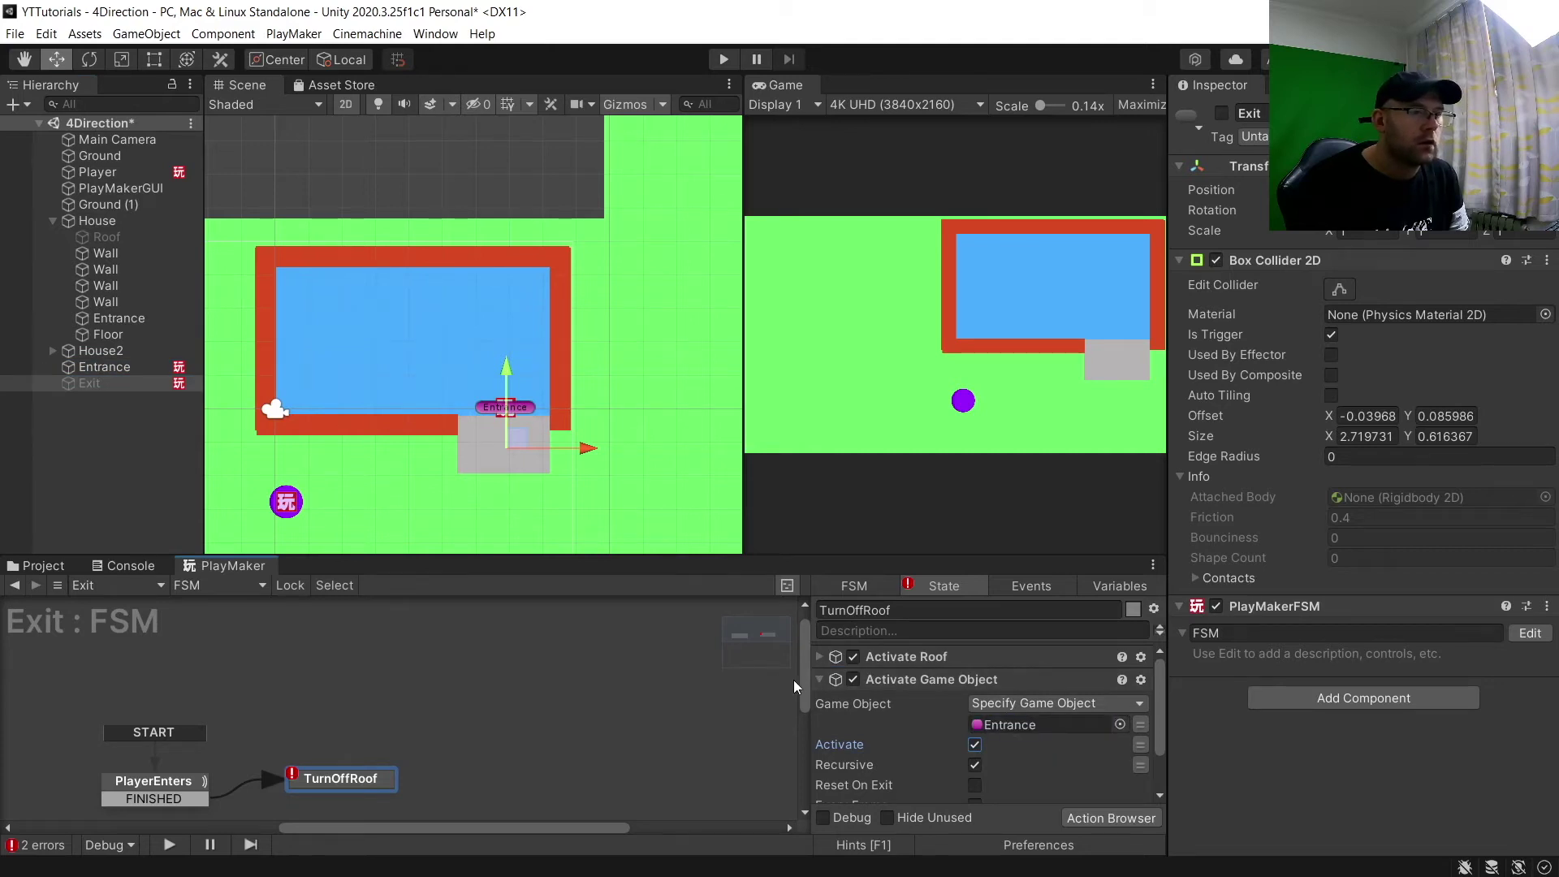
pyautogui.click(820, 680)
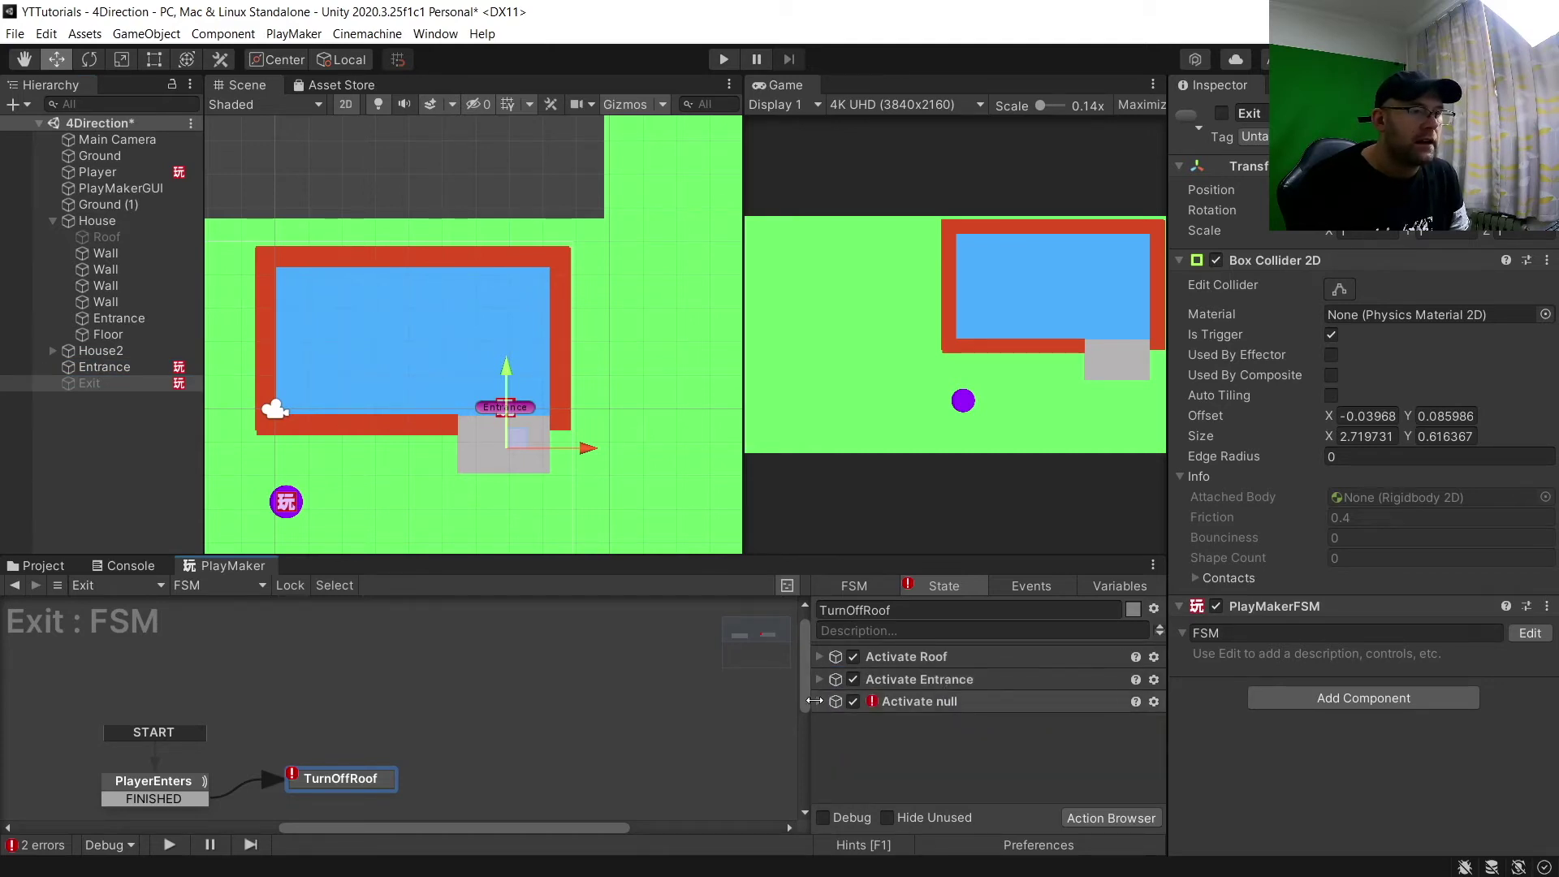
pyautogui.click(819, 706)
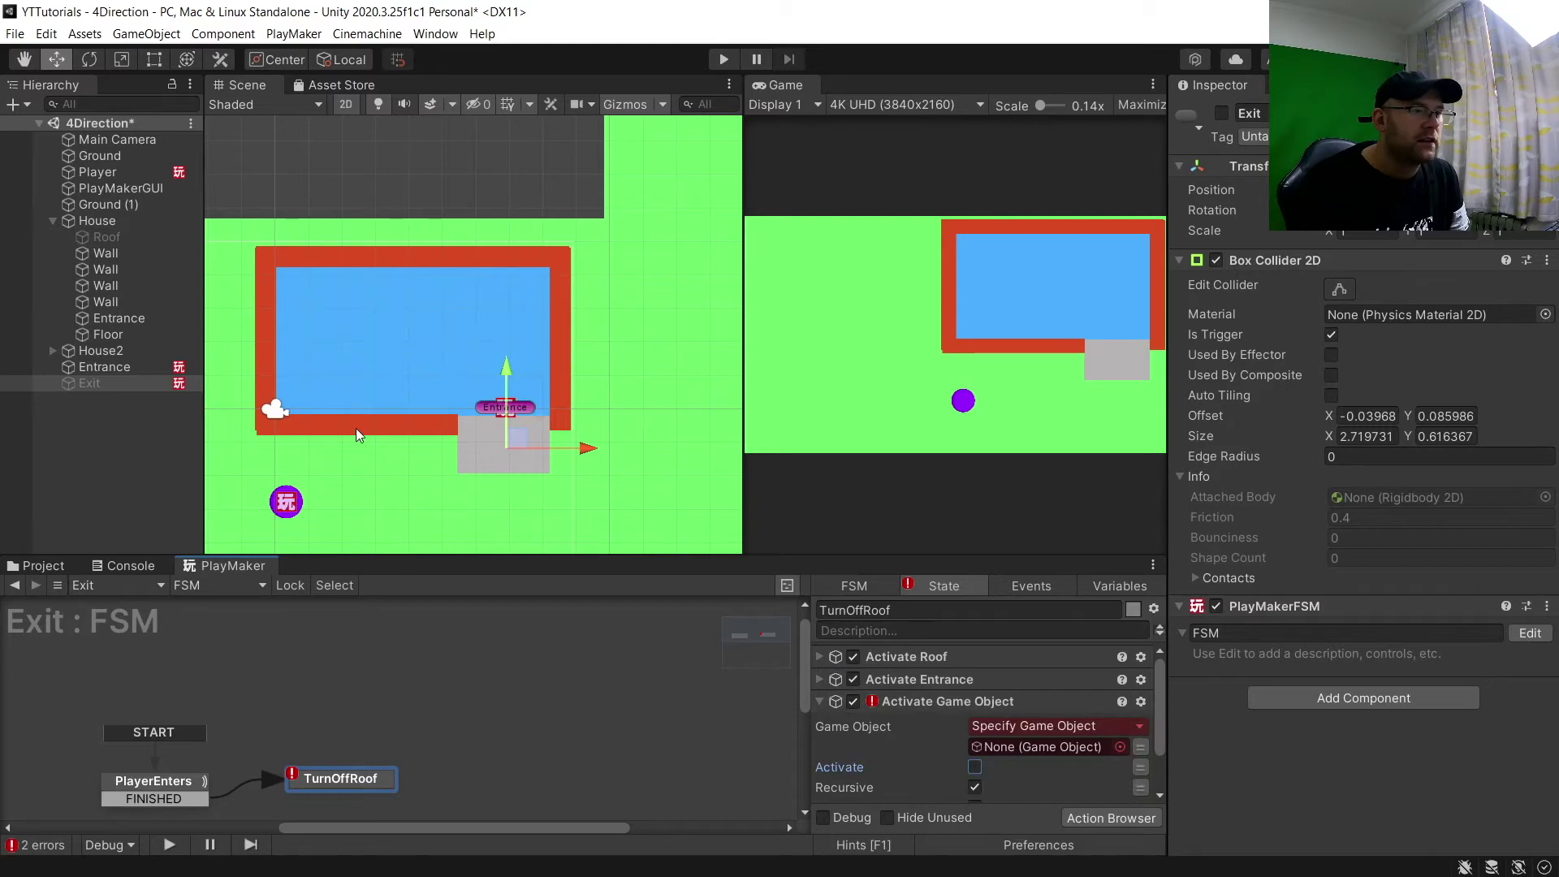
pyautogui.moveTo(73, 382); pyautogui.dragTo(988, 747)
# In the TurnOffRoof state of Entrance's FSM, assign Exit as the game object of the third action
pyautogui.click(122, 368)
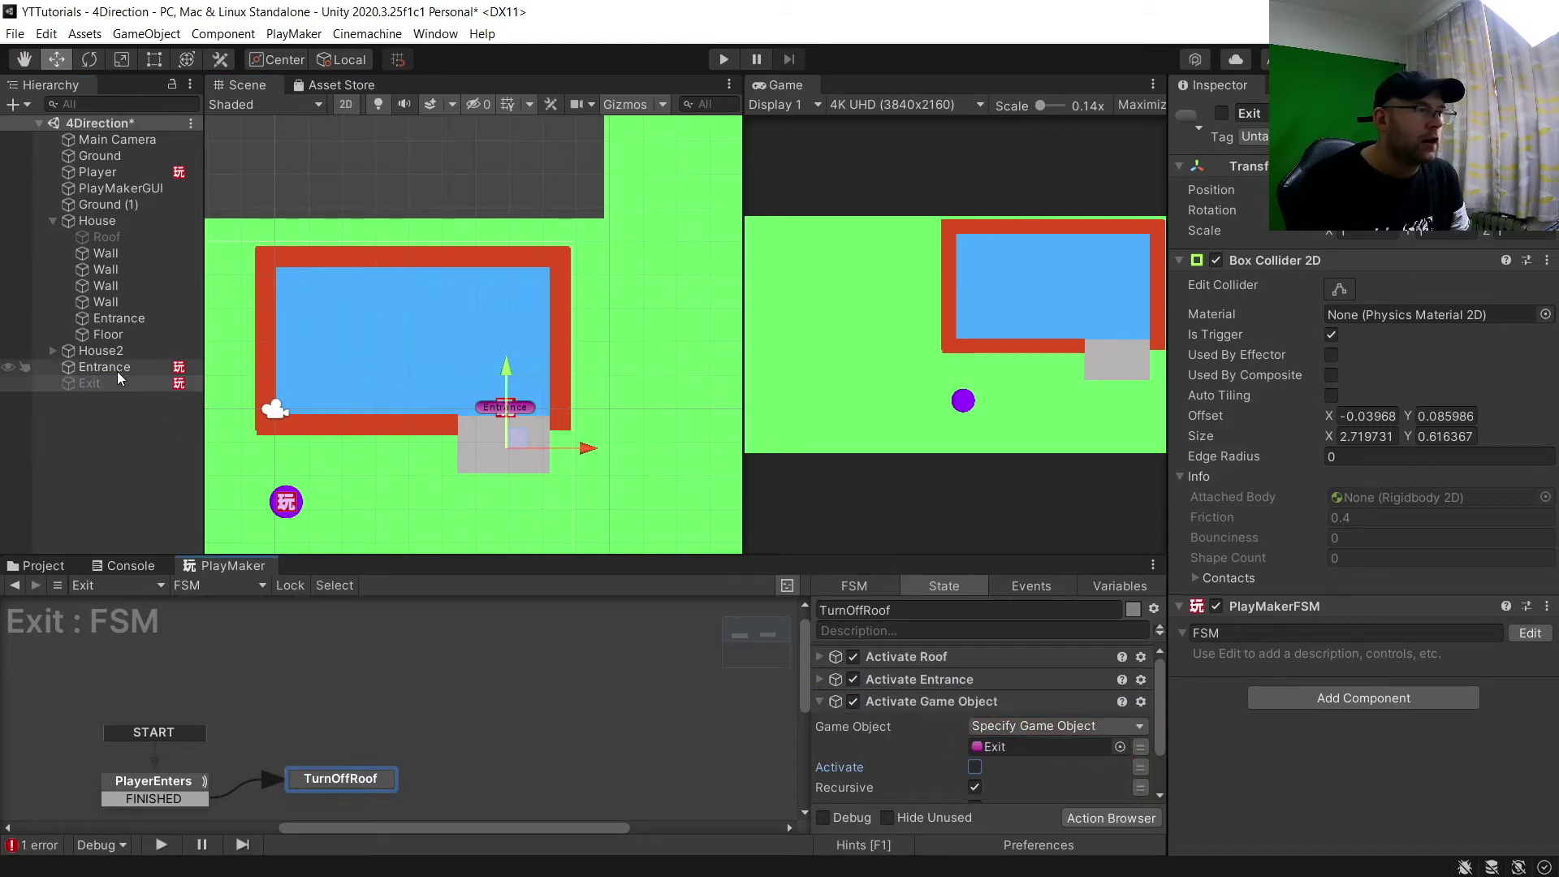
pyautogui.moveTo(114, 383); pyautogui.dragTo(1028, 748)
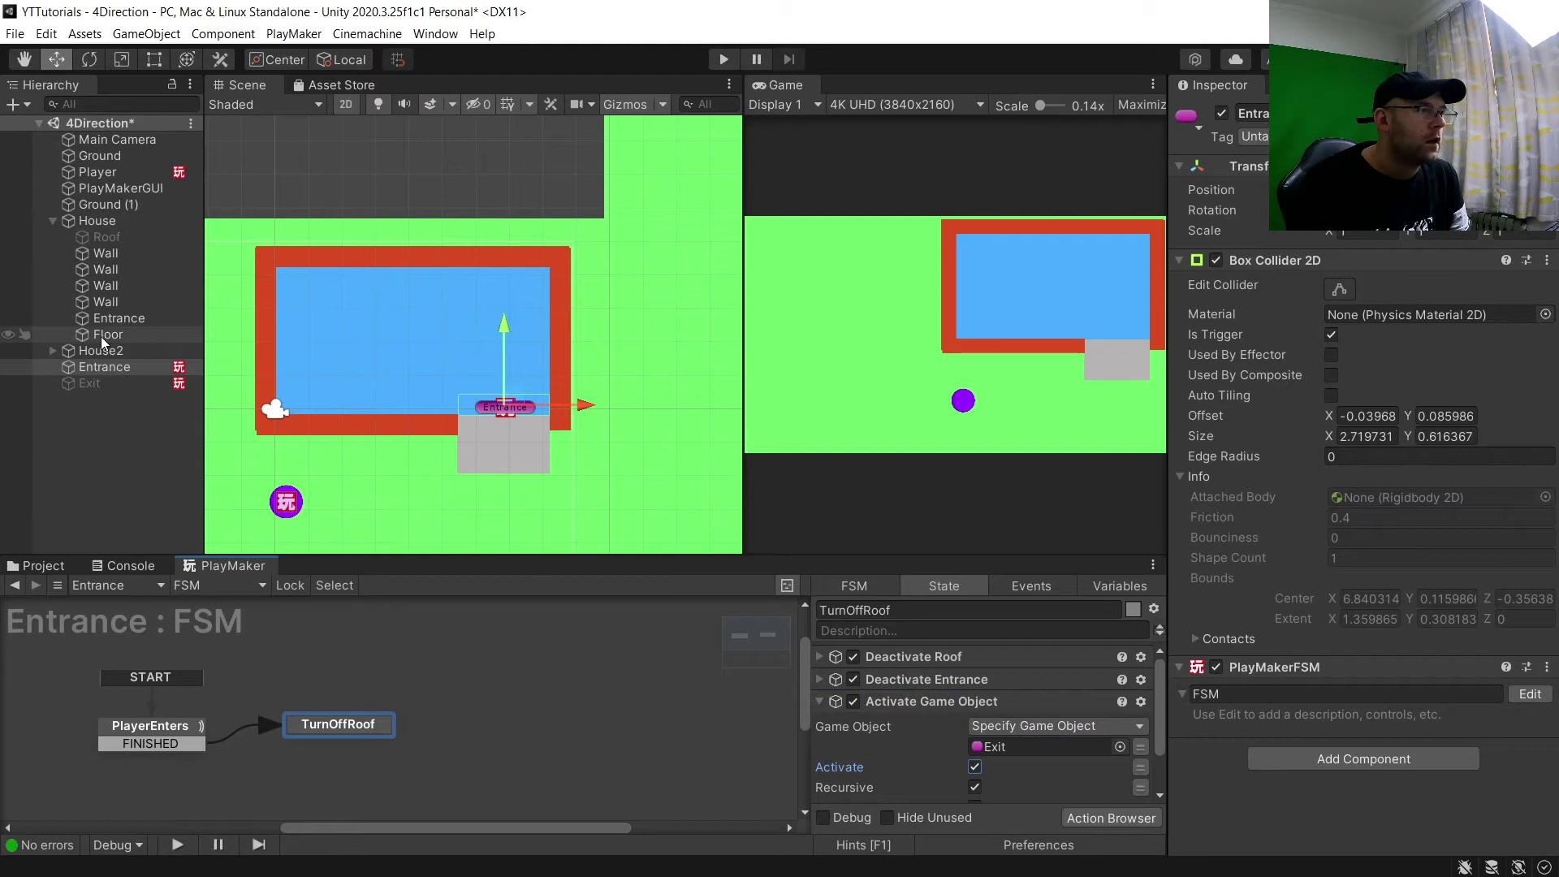
# Parent the Entrance and Exit trigger objects to House
pyautogui.click(94, 356)
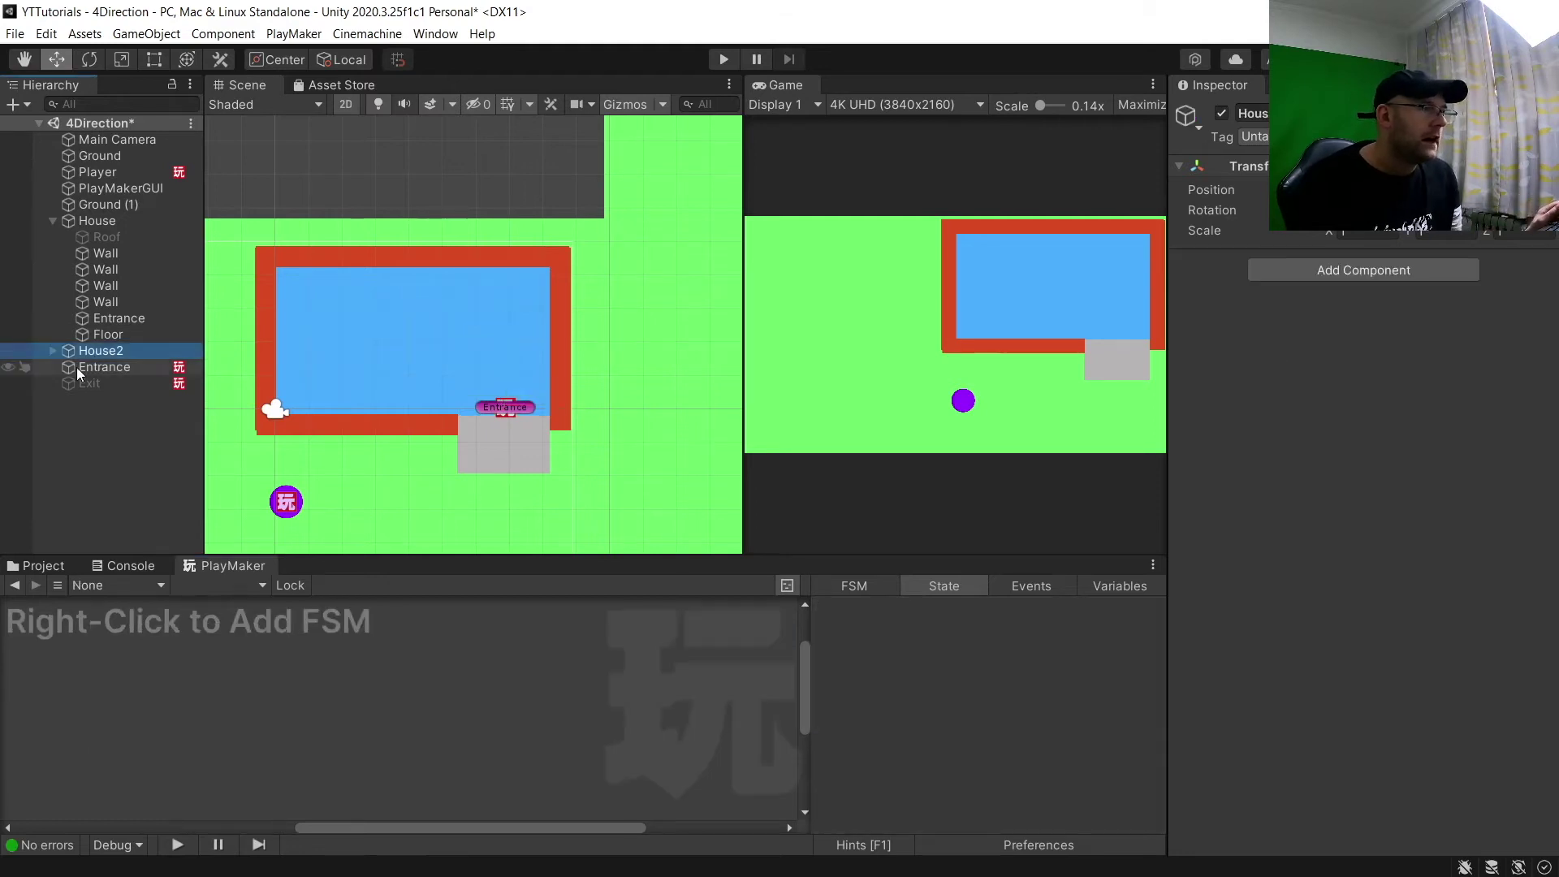
pyautogui.click(92, 368)
pyautogui.keyDown('shift'); pyautogui.click(97, 383); pyautogui.keyUp('shift')
pyautogui.moveTo(94, 374); pyautogui.dragTo(81, 225)
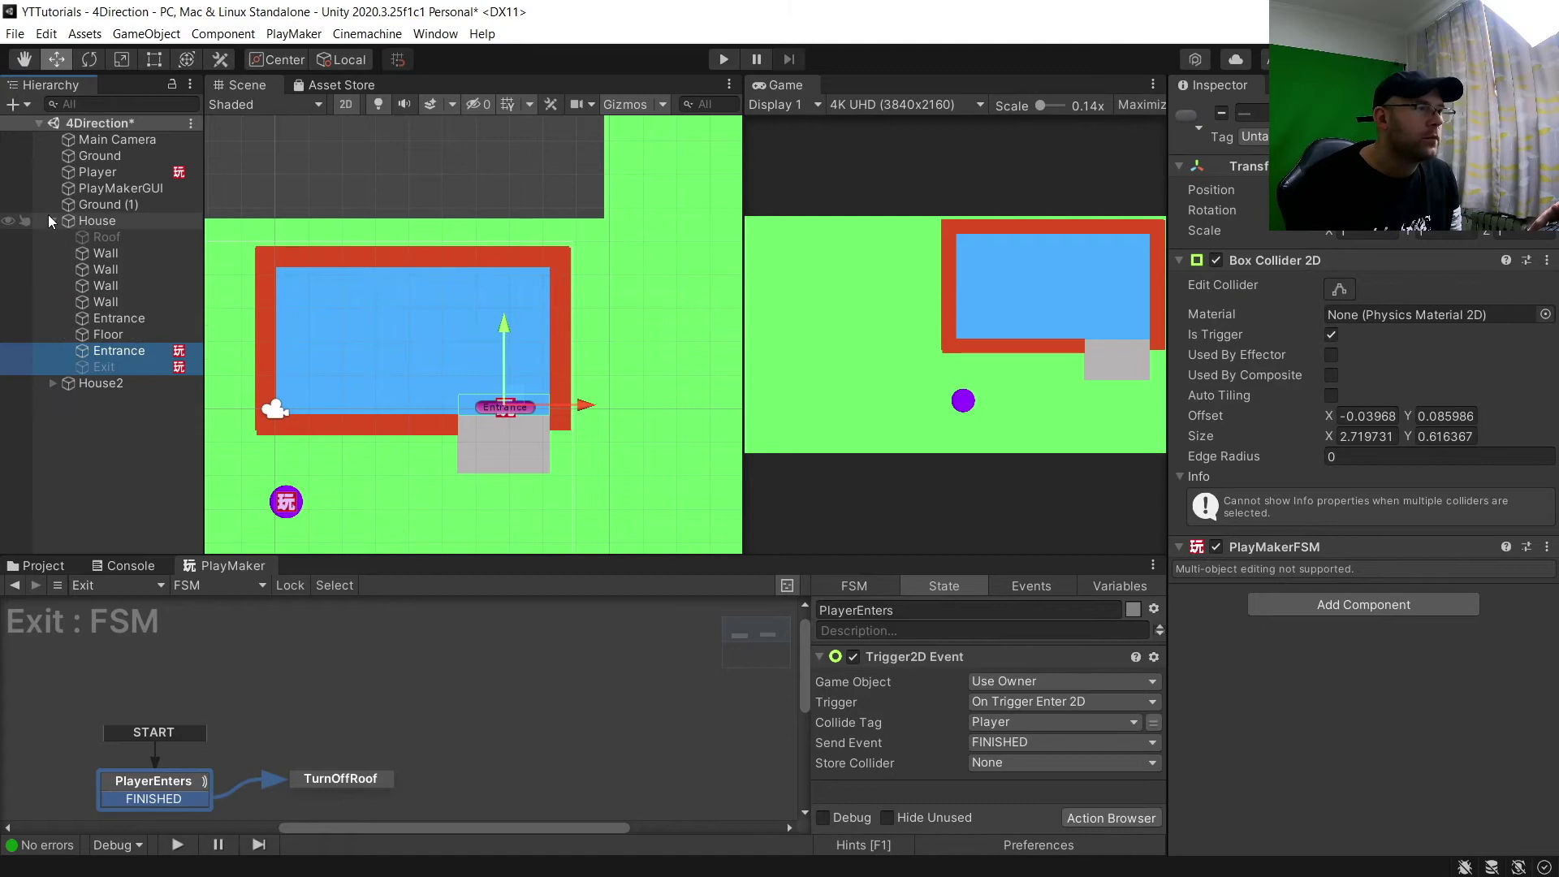
pyautogui.click(52, 219)
pyautogui.click(83, 226)
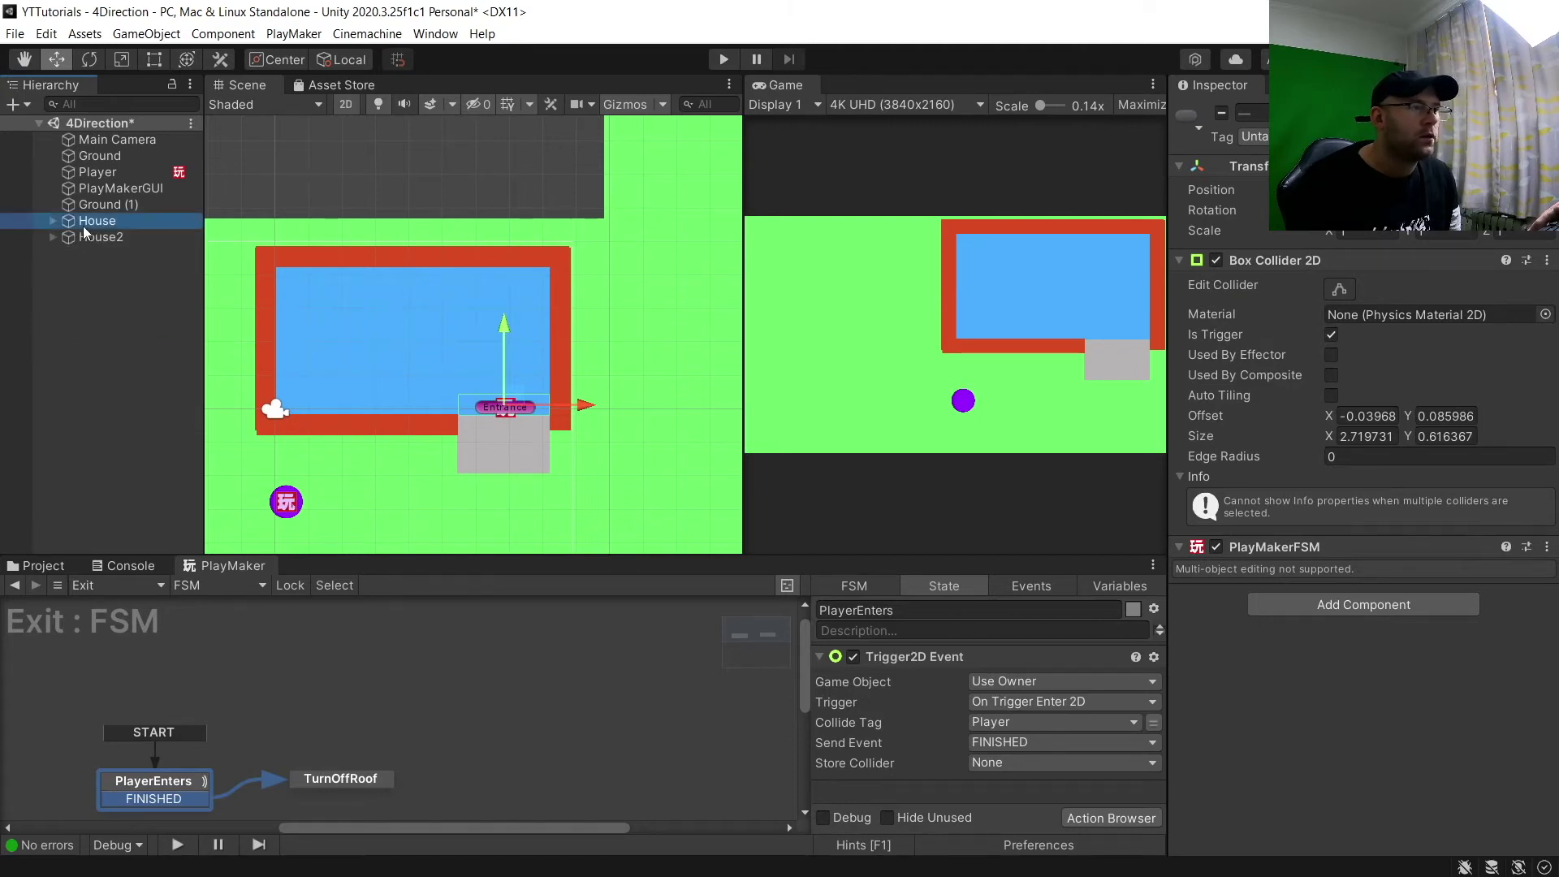
# Activate the Roof object inside House
pyautogui.click(52, 220)
pyautogui.click(106, 236)
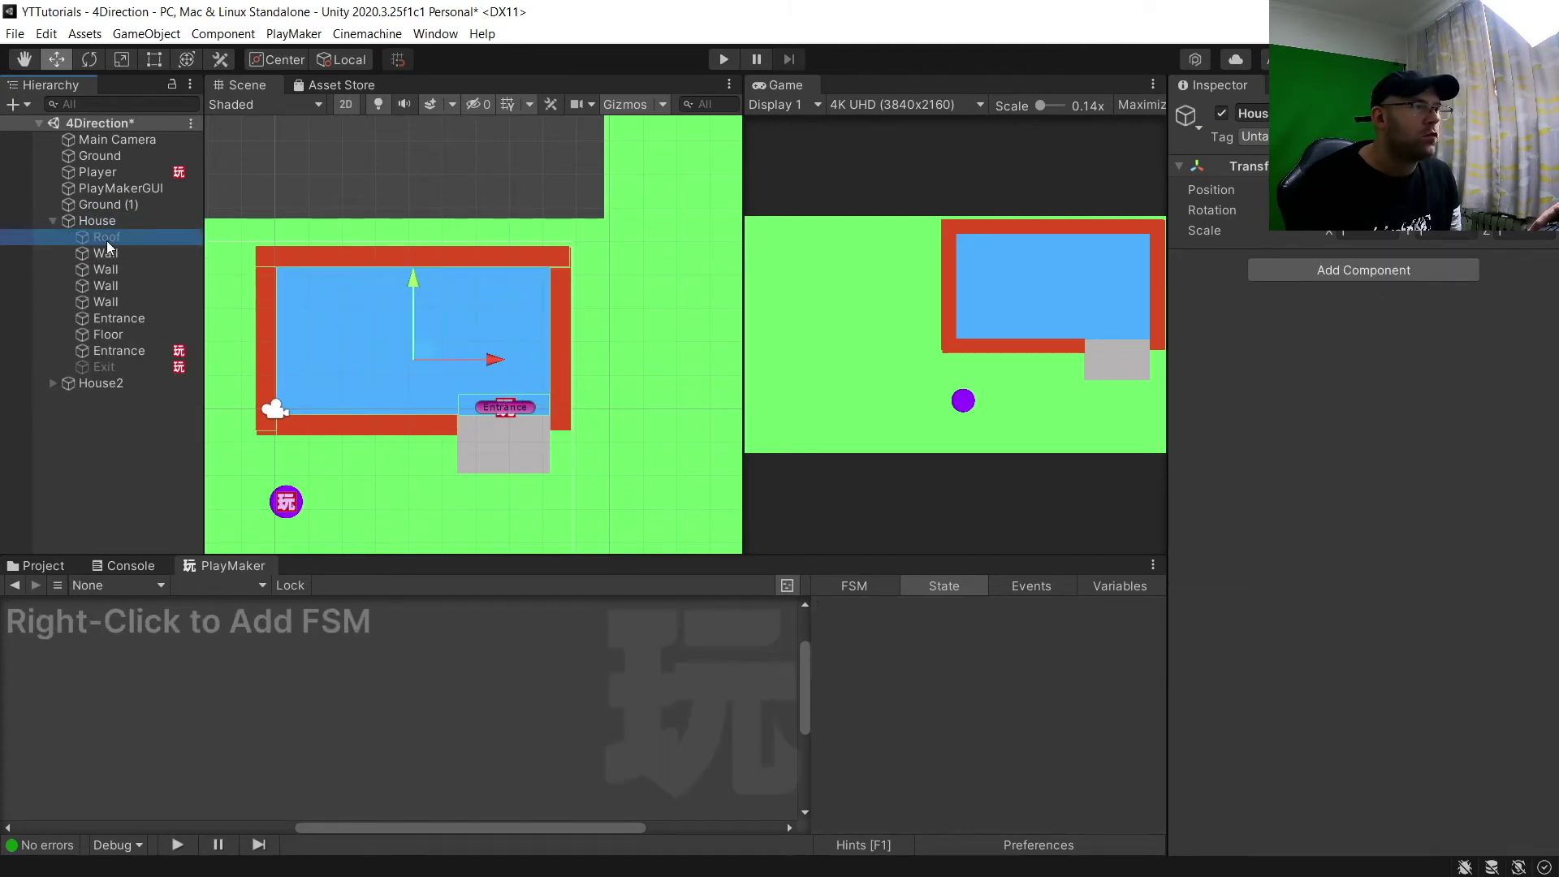
pyautogui.click(1221, 113)
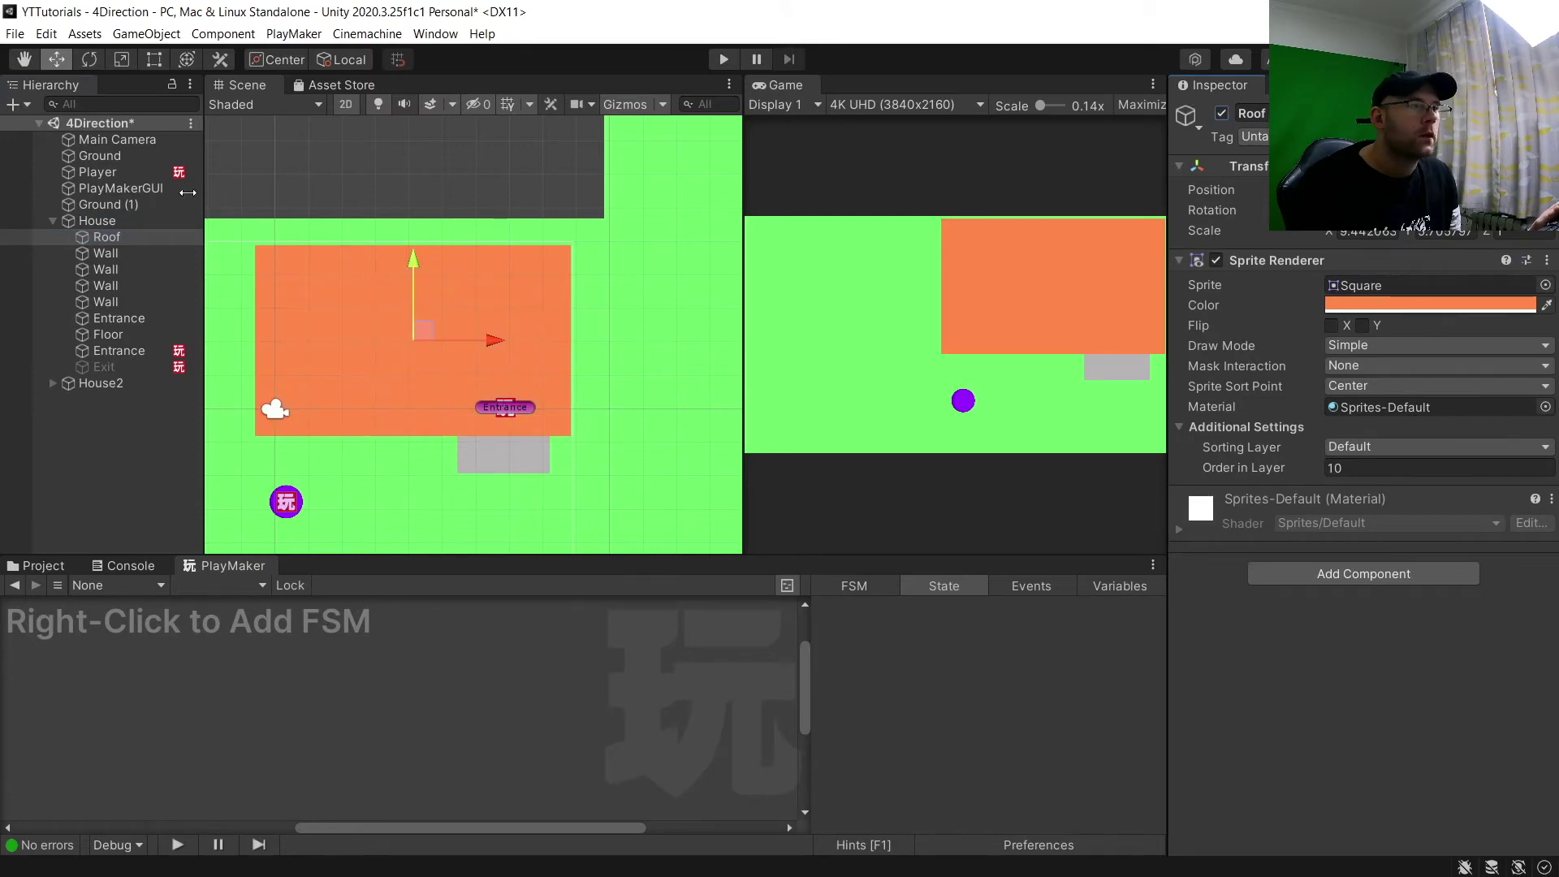
pyautogui.click(53, 221)
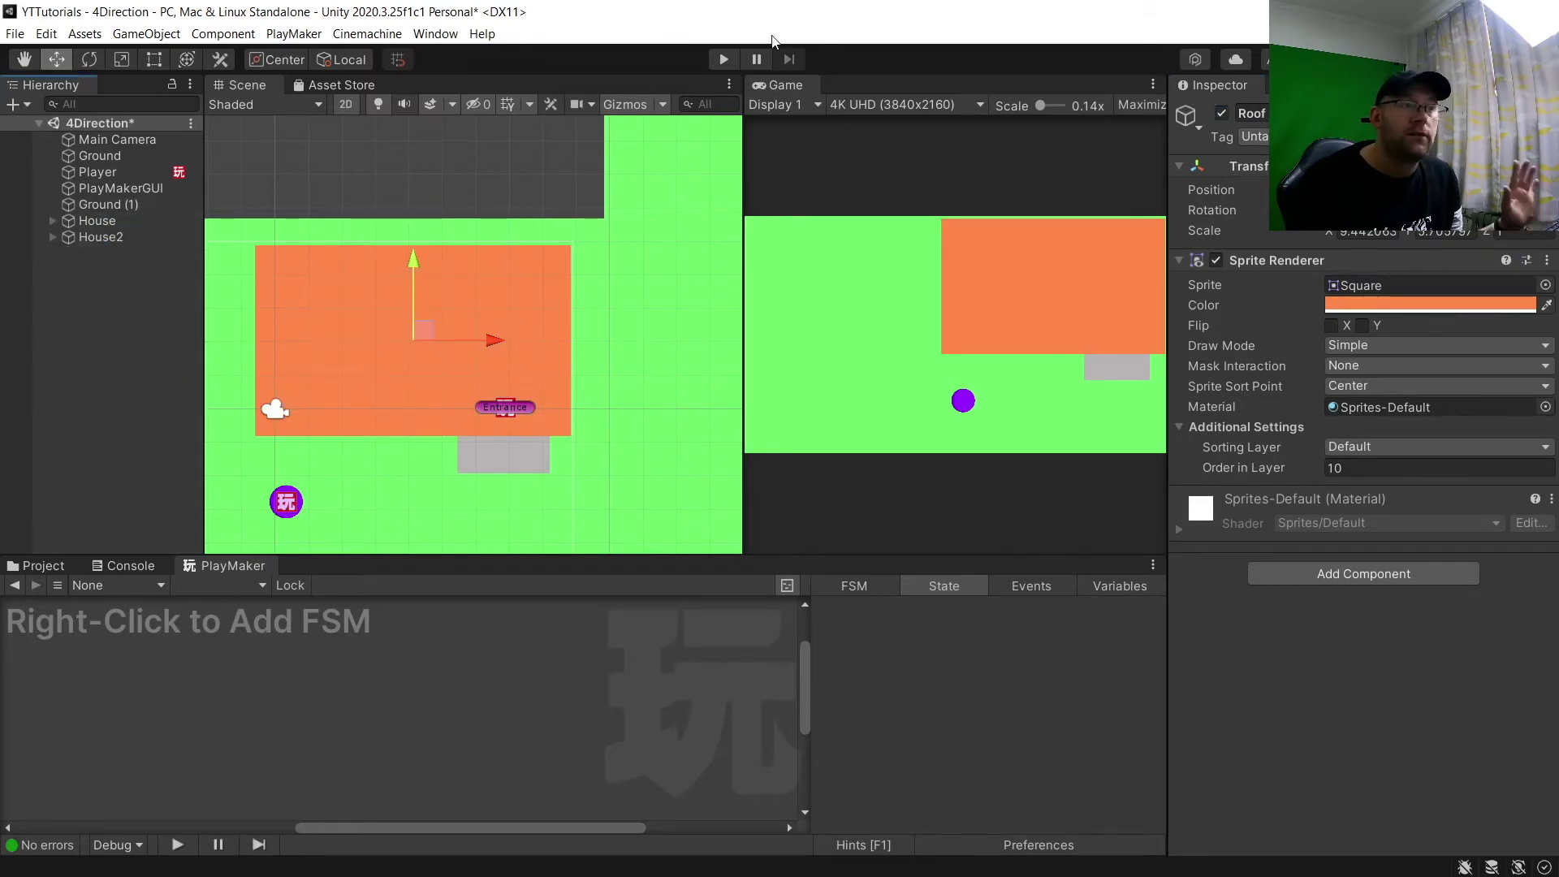
# Play-test the scene by walking the player through the doorway into House and back out, and end play mode
pyautogui.click(726, 57)
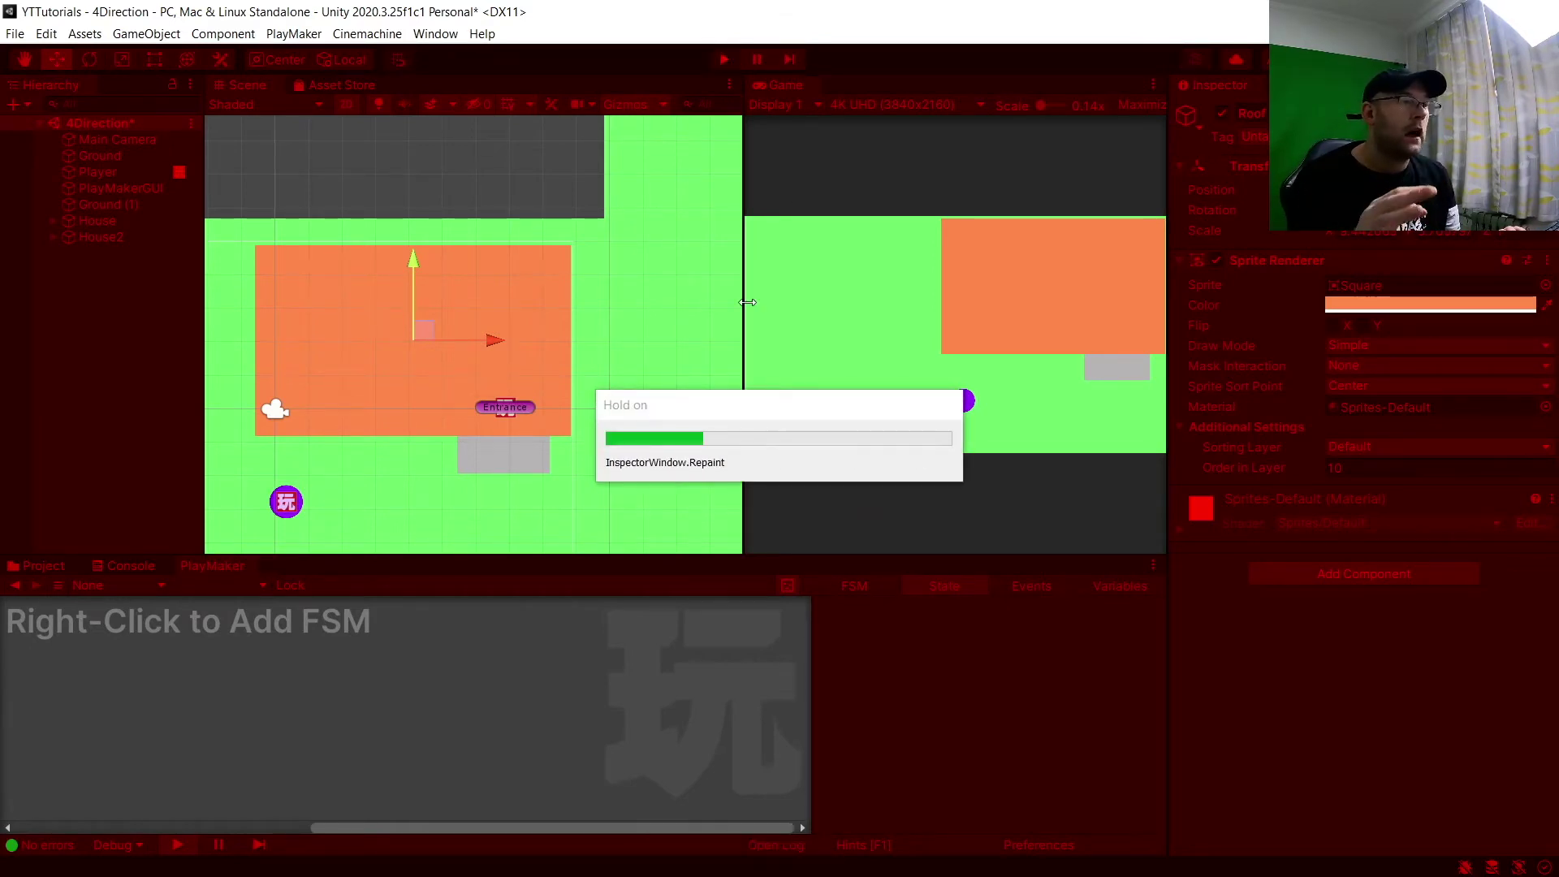
pyautogui.press('Right')
pyautogui.press('Right')
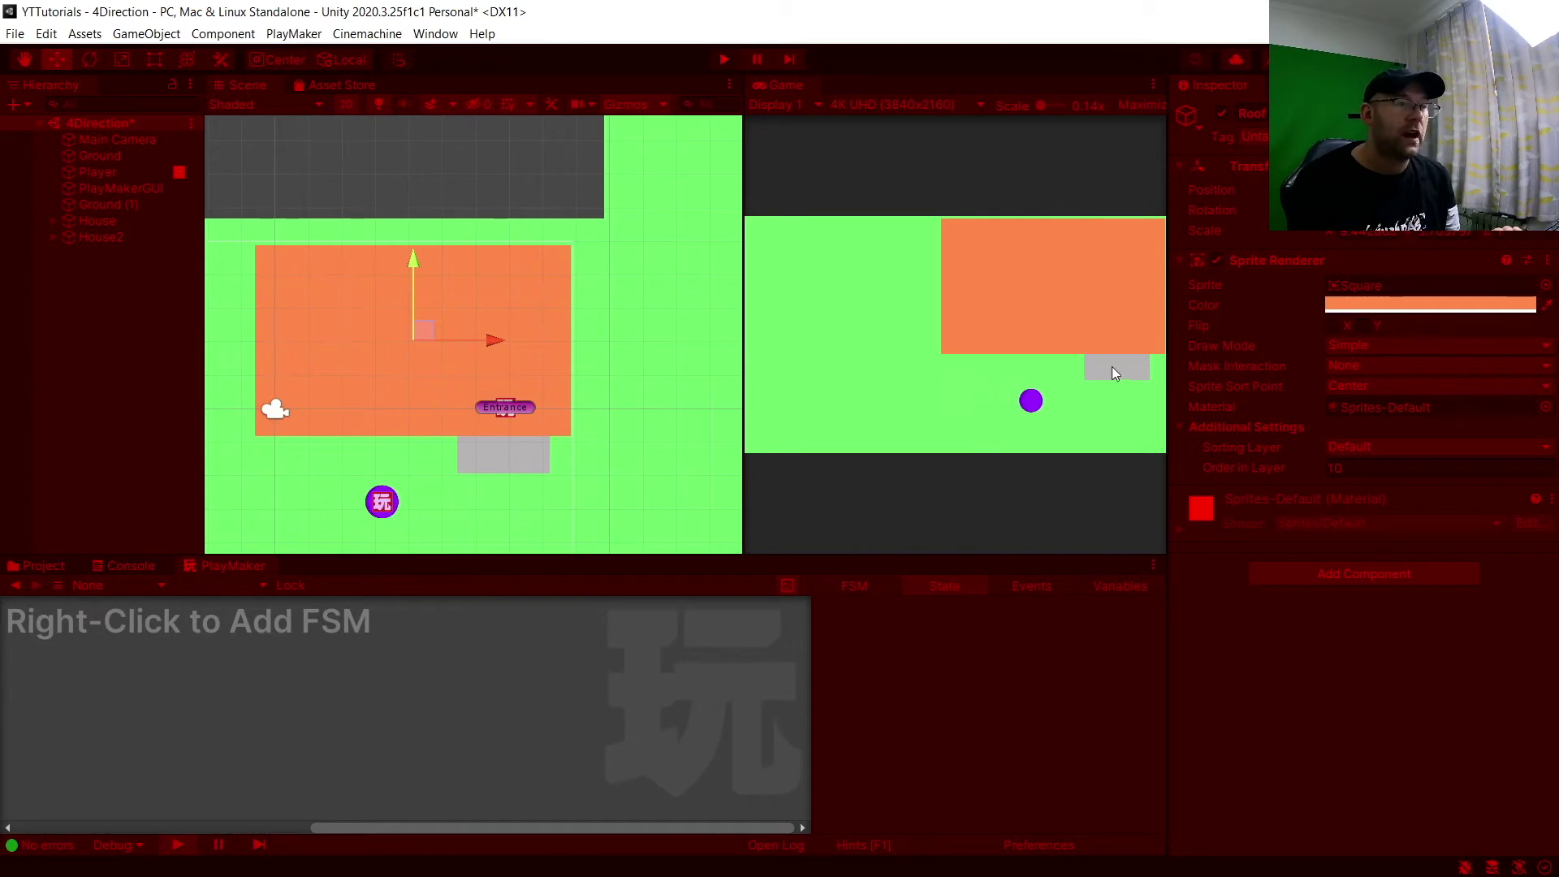
pyautogui.press('Up')
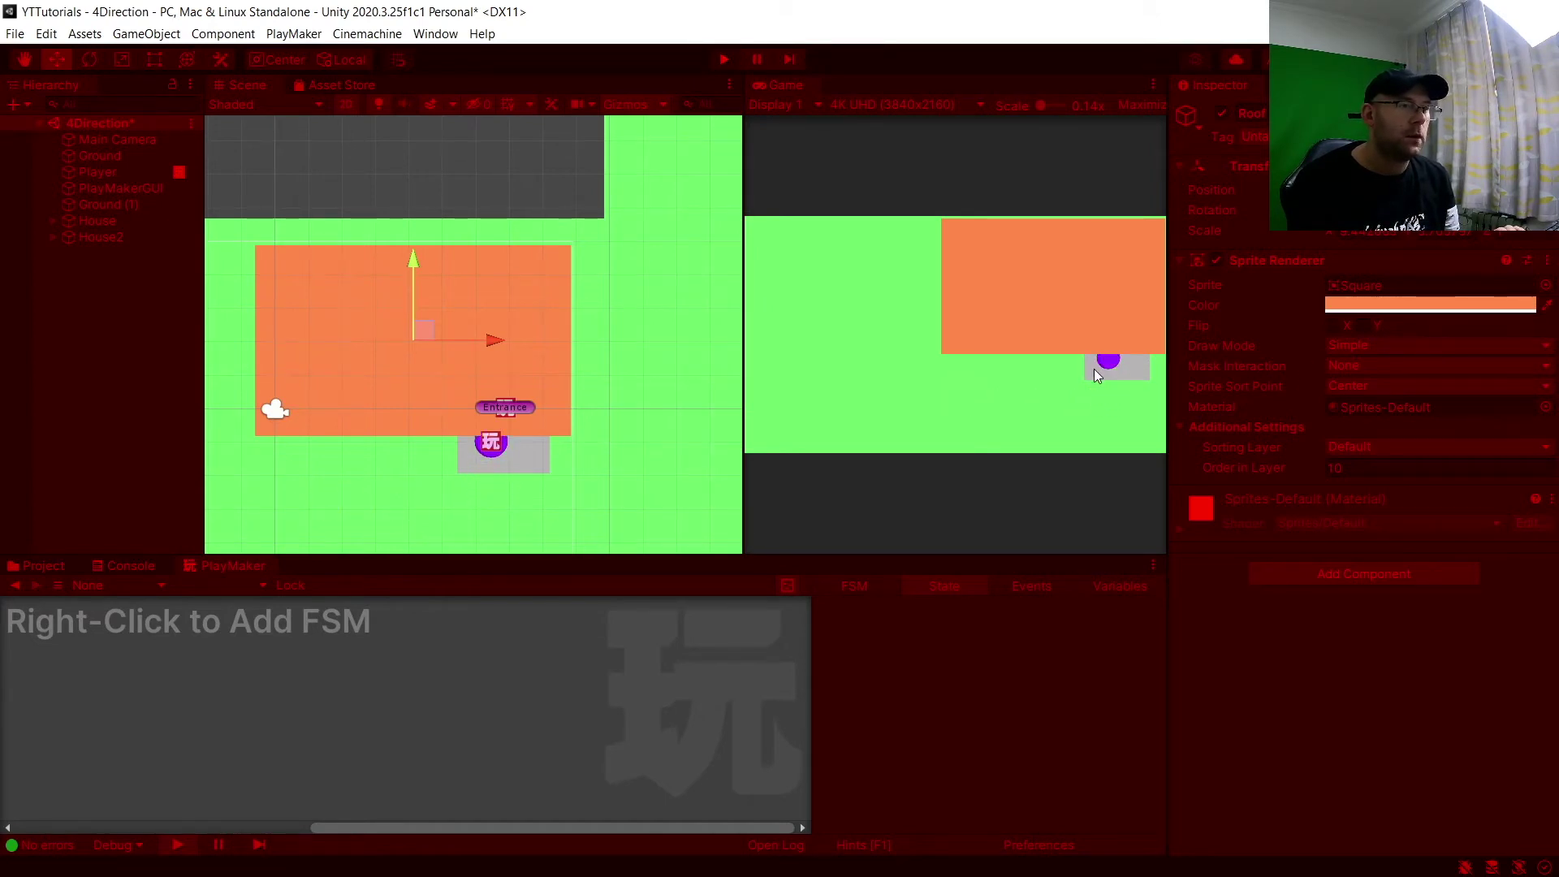
pyautogui.press('Left')
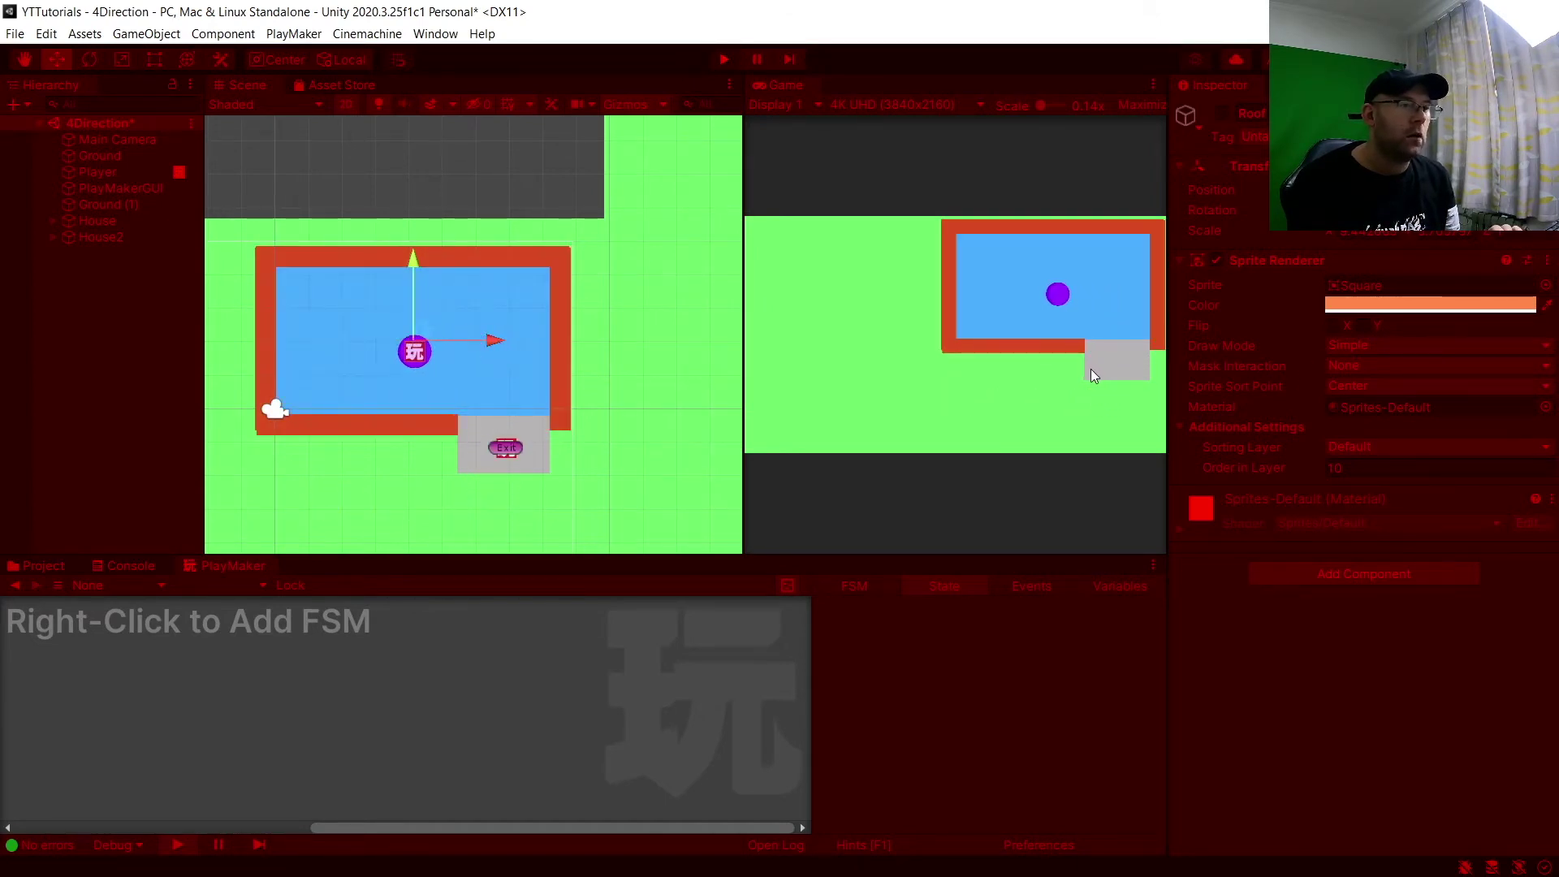
pyautogui.press('Right')
pyautogui.press('Down')
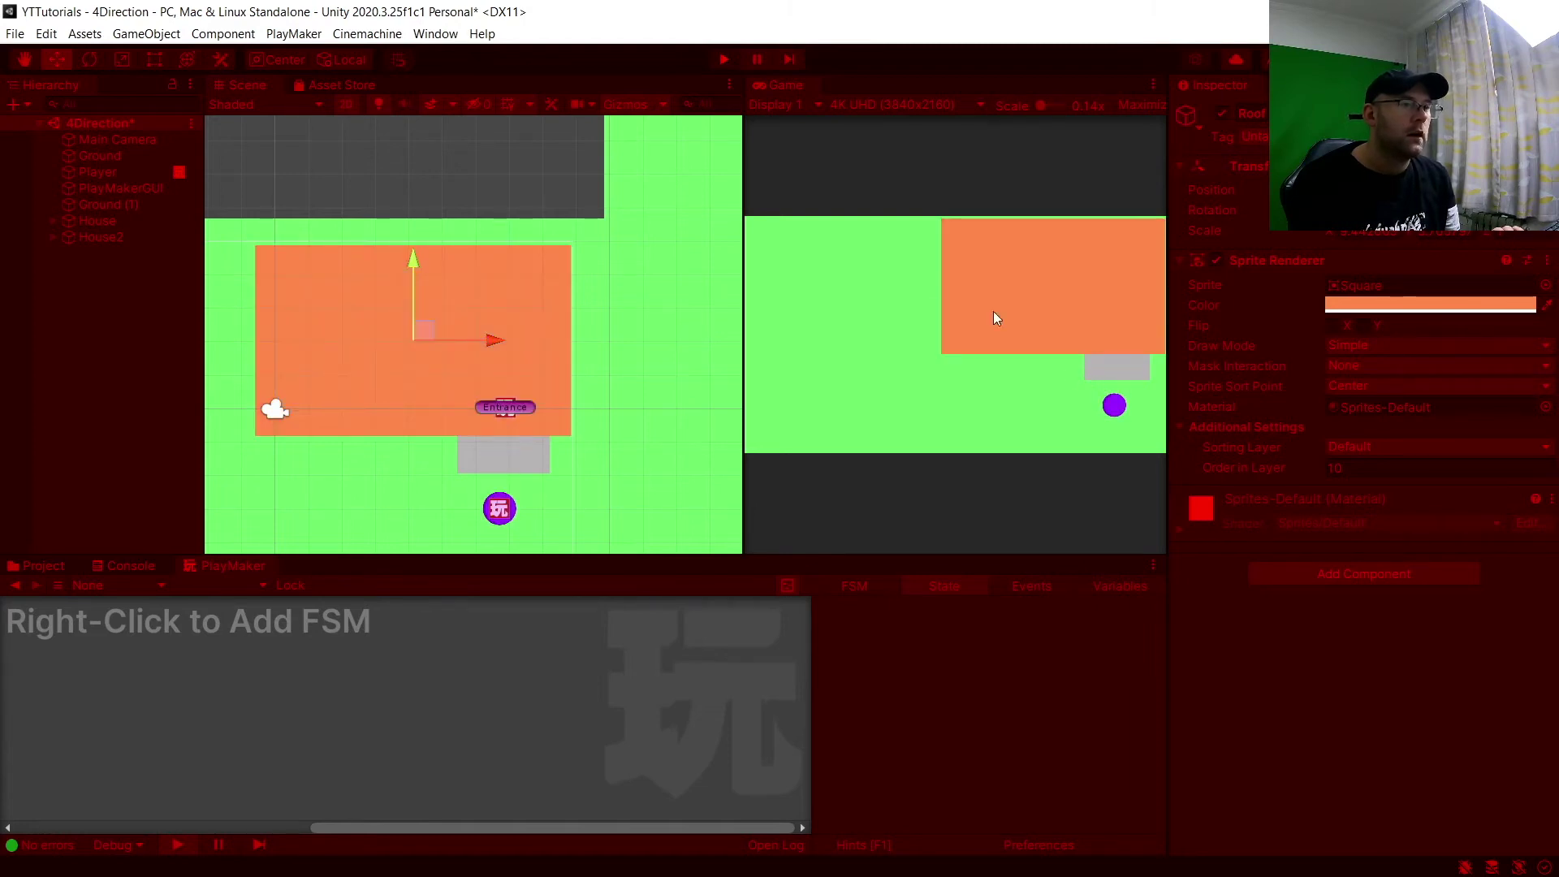
pyautogui.click(734, 55)
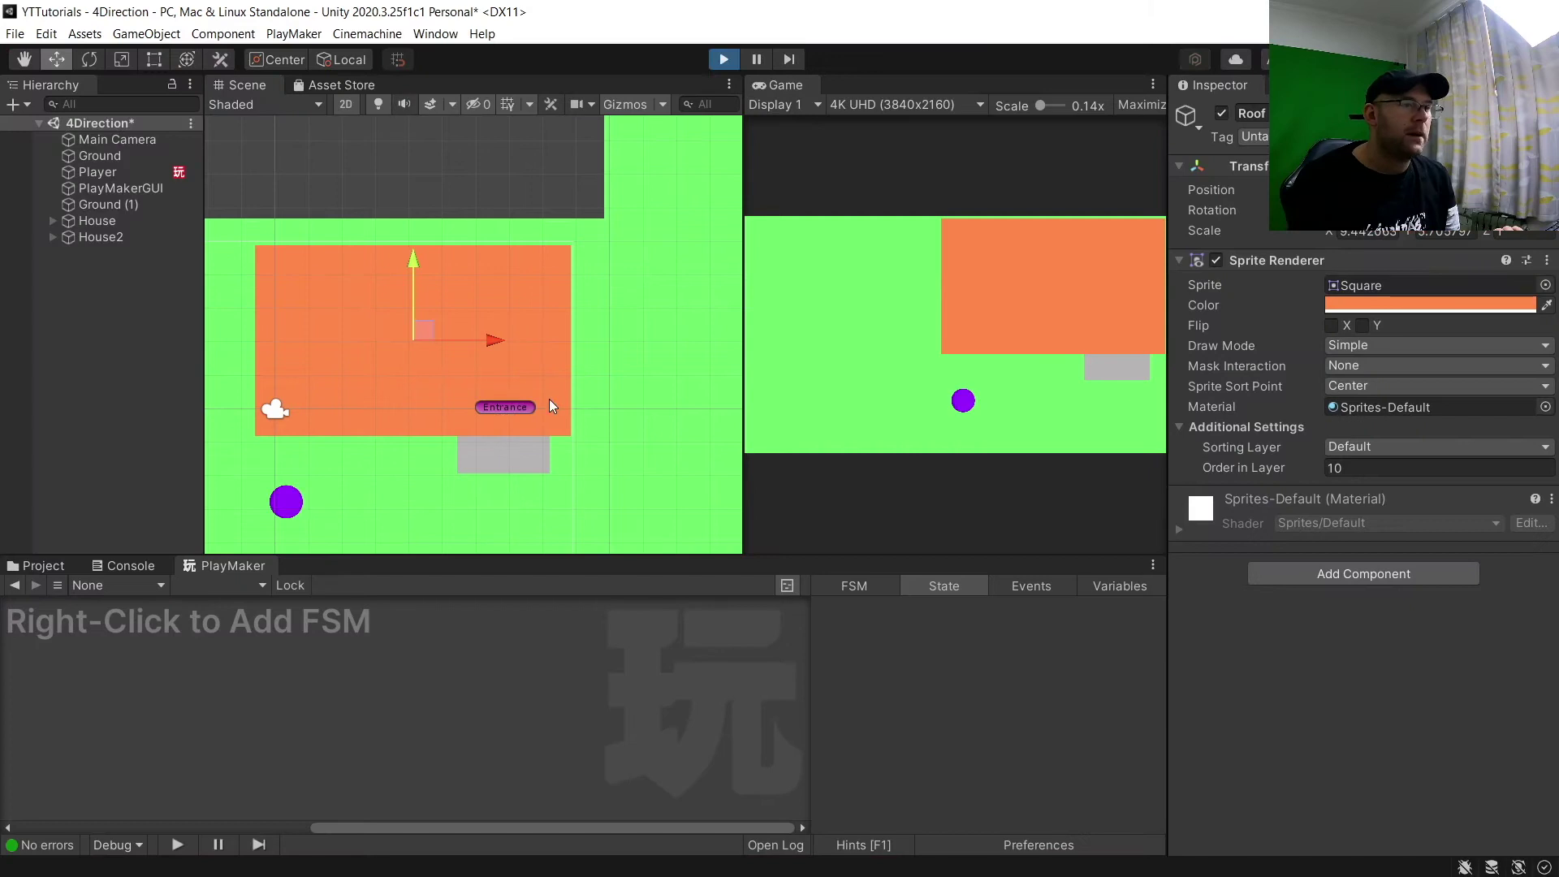
# Move House's Exit trigger slightly lower on the grey doorway floor, farther from the Entrance trigger
pyautogui.click(52, 221)
pyautogui.click(109, 367)
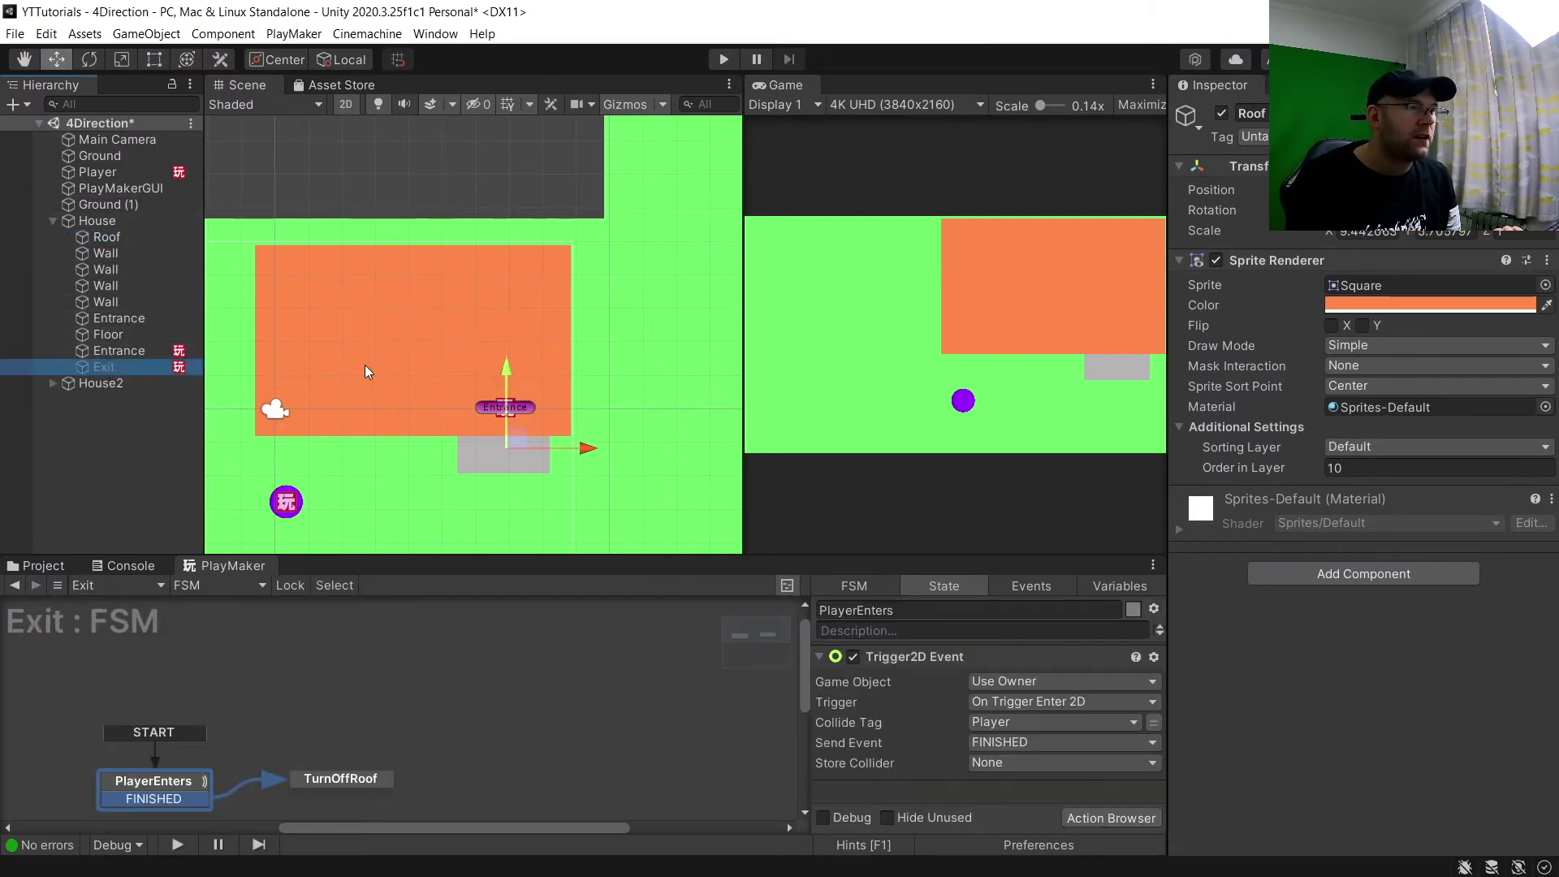
pyautogui.moveTo(508, 379); pyautogui.dragTo(510, 396)
# Test the lowered Exit trigger in play mode by moving the player repeatedly in and out of the doorway
pyautogui.click(723, 59)
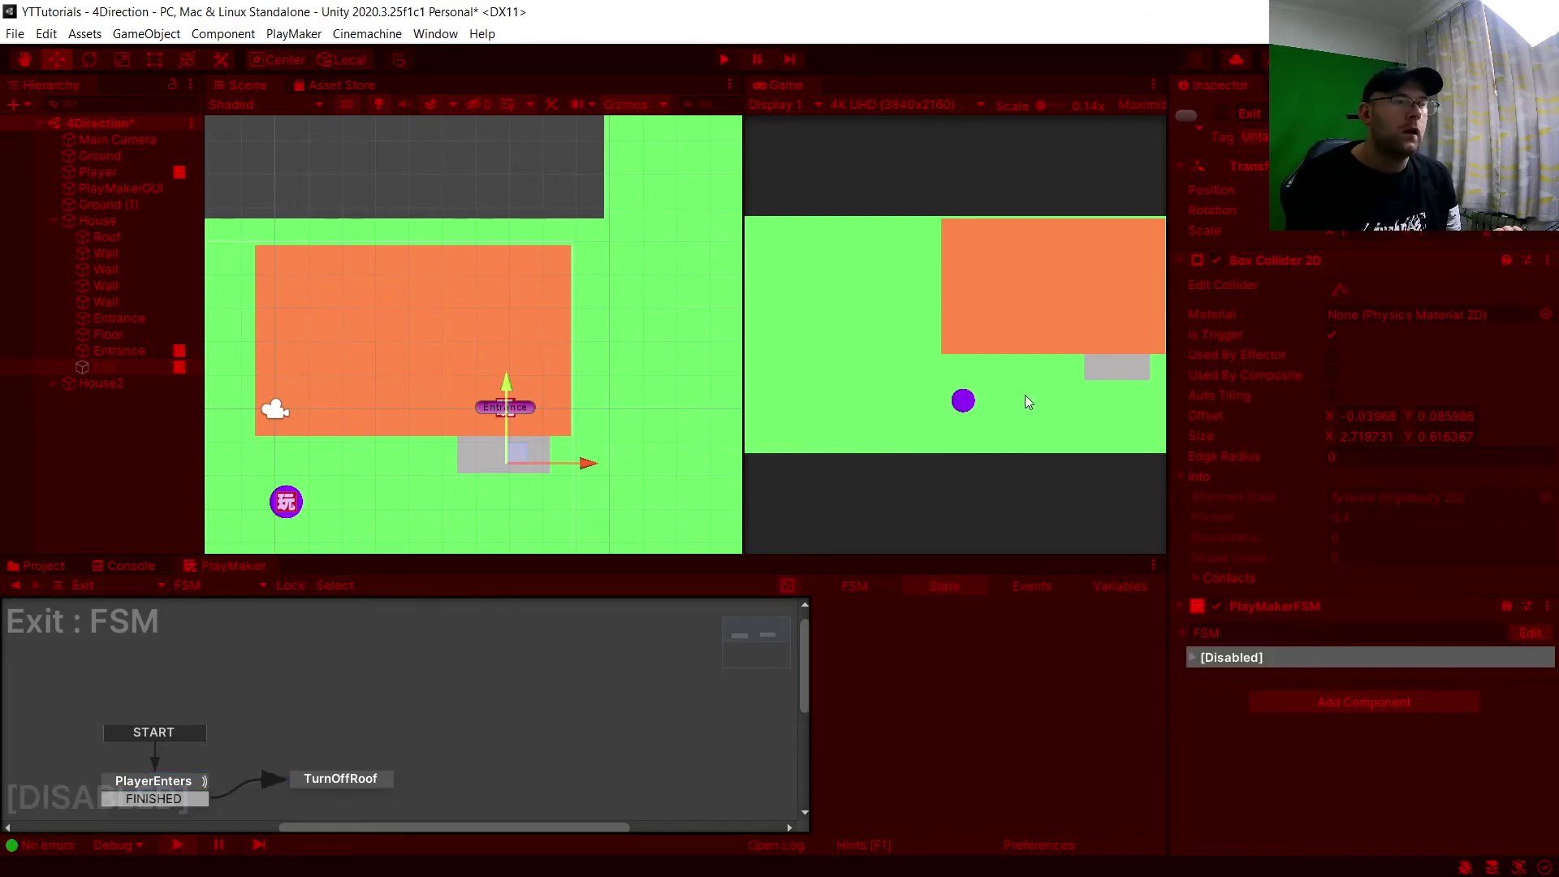
pyautogui.press('d')
pyautogui.press('d')
pyautogui.press('Up')
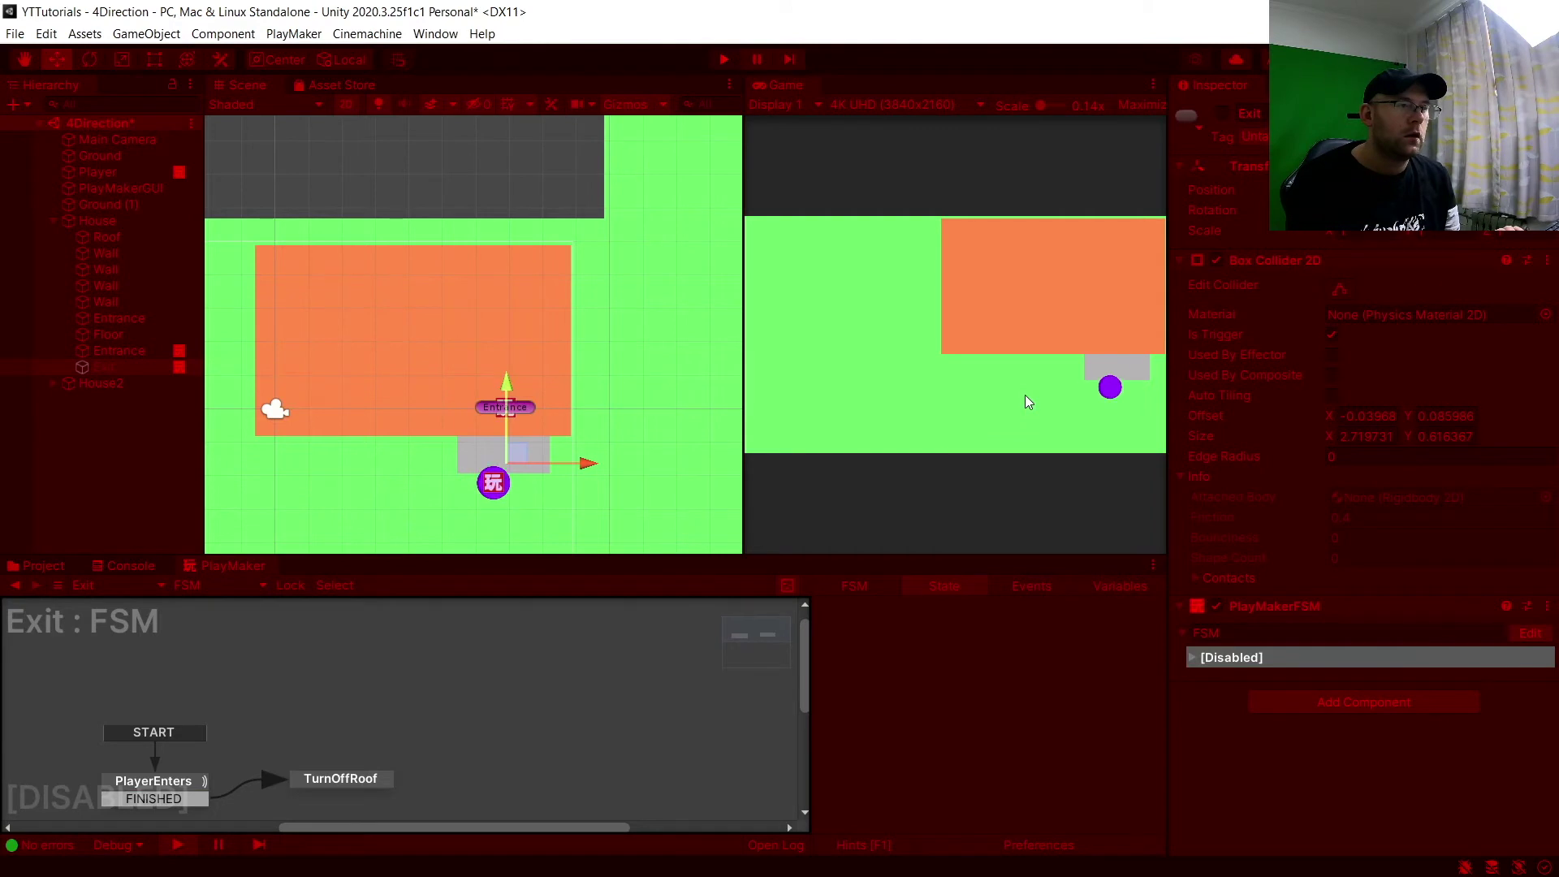
pyautogui.press('Up')
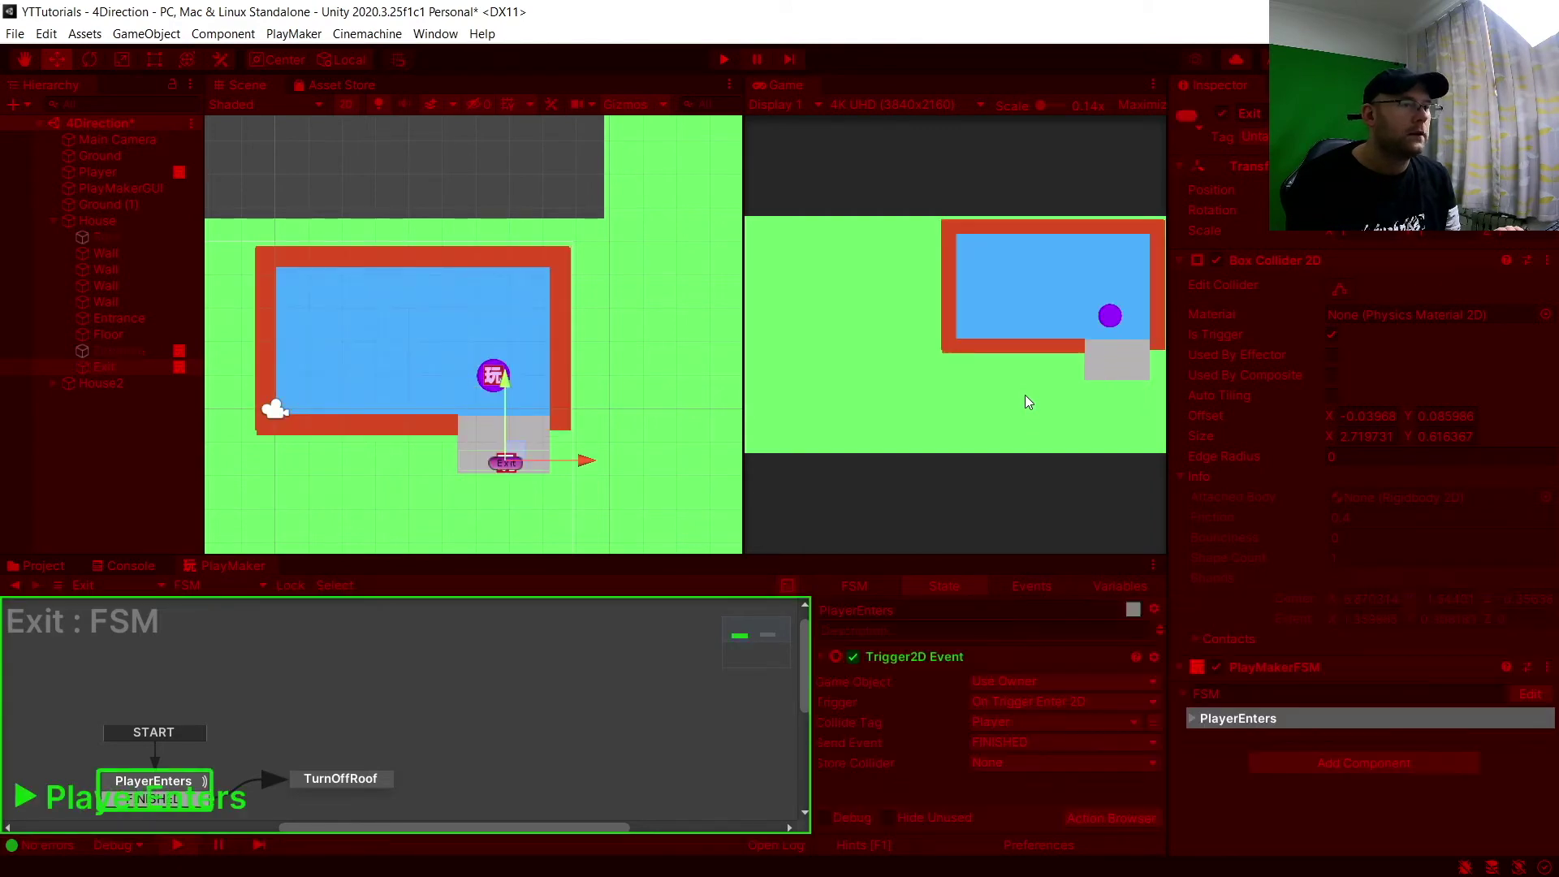
pyautogui.press('Down')
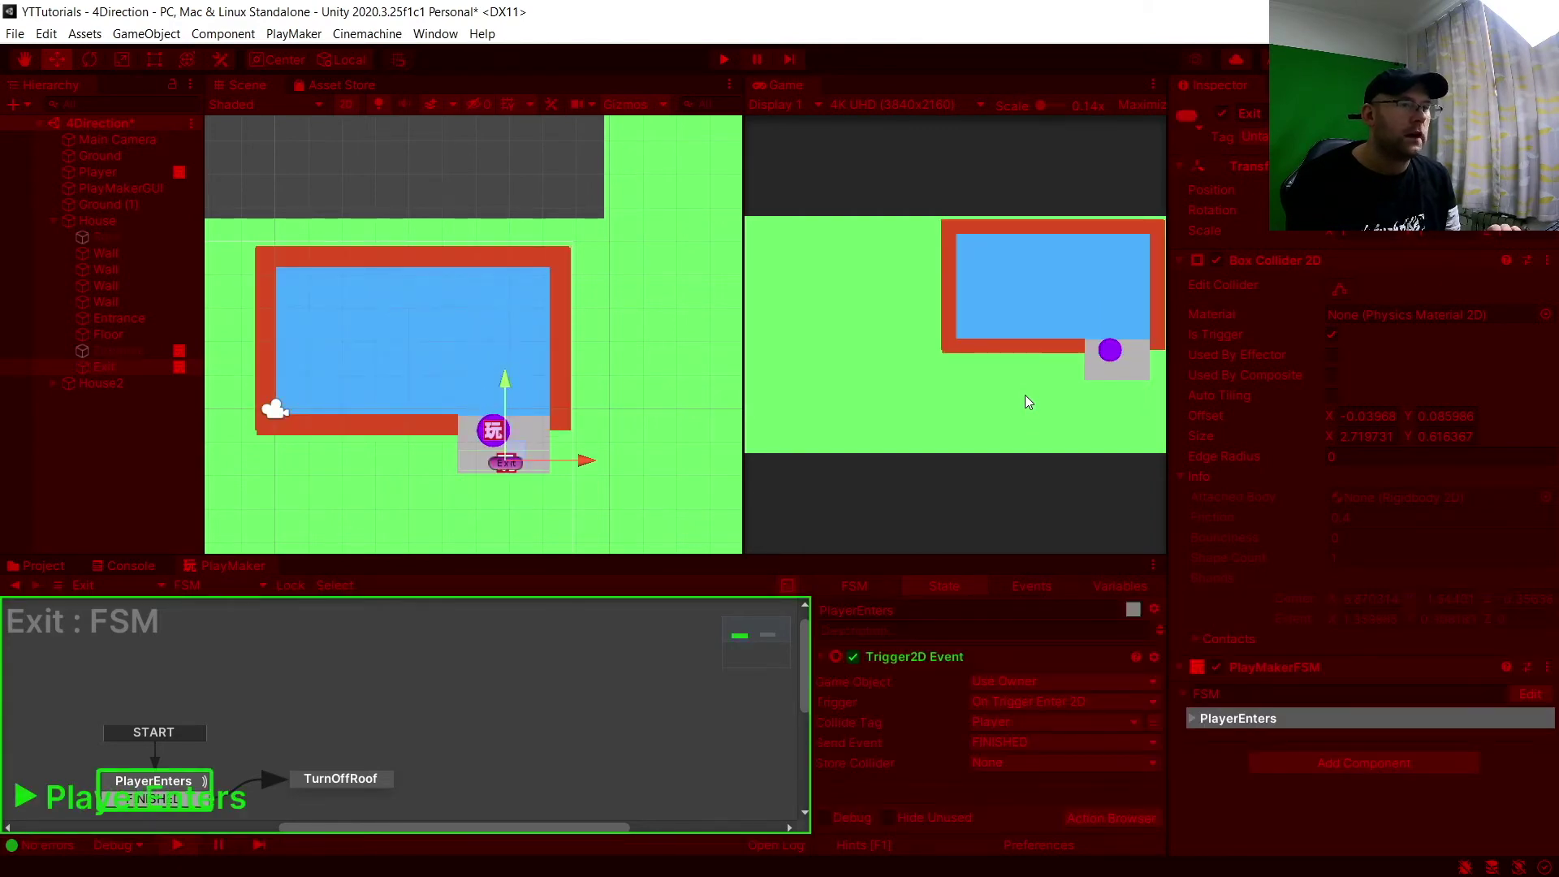
pyautogui.press('Up')
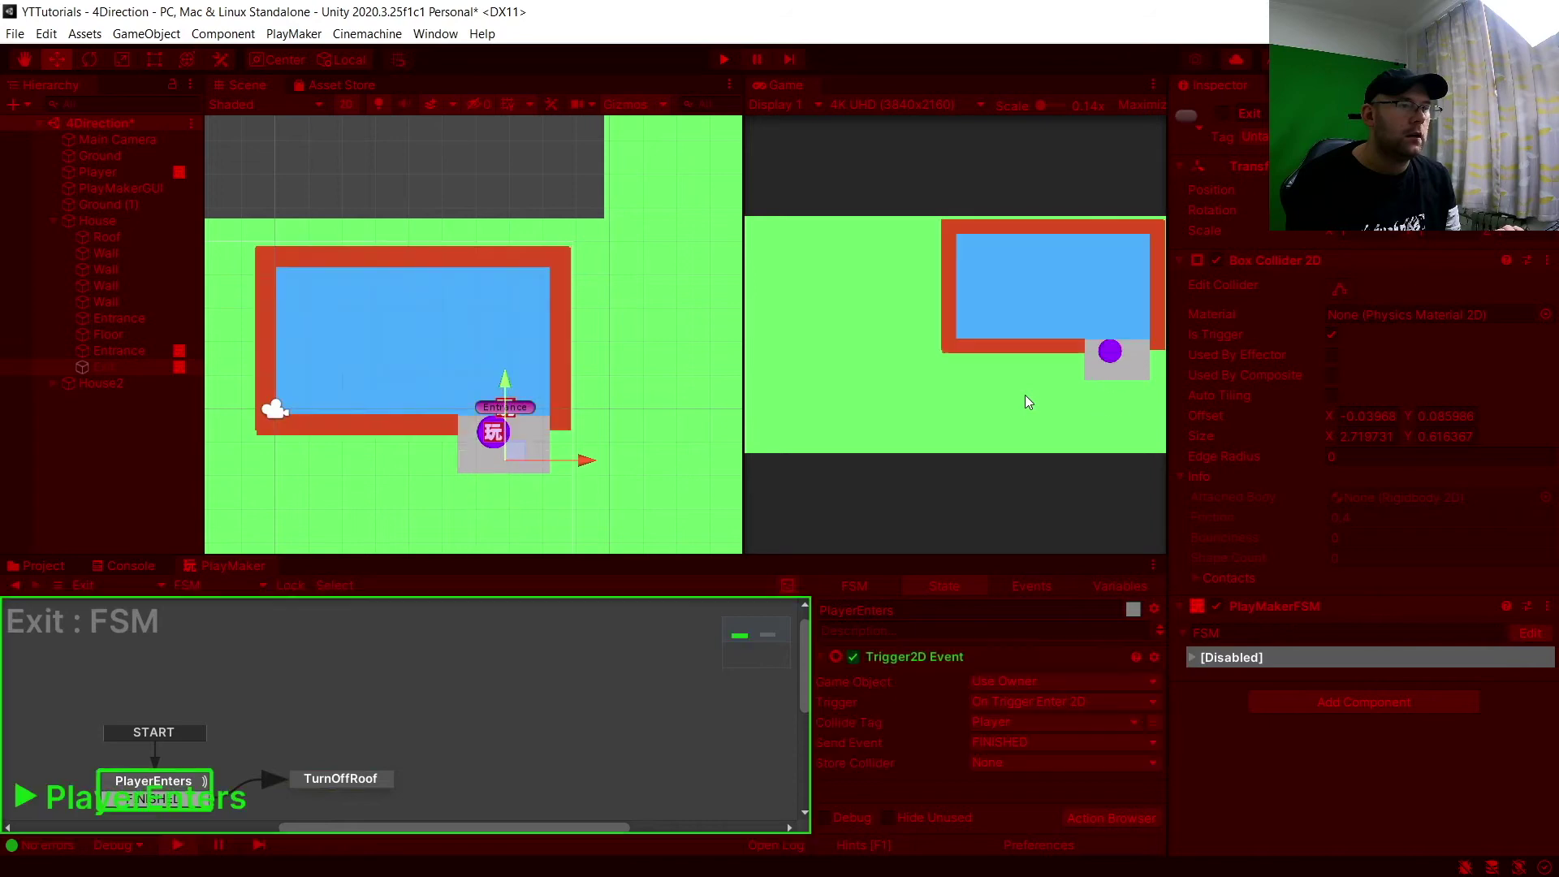
pyautogui.press('Down')
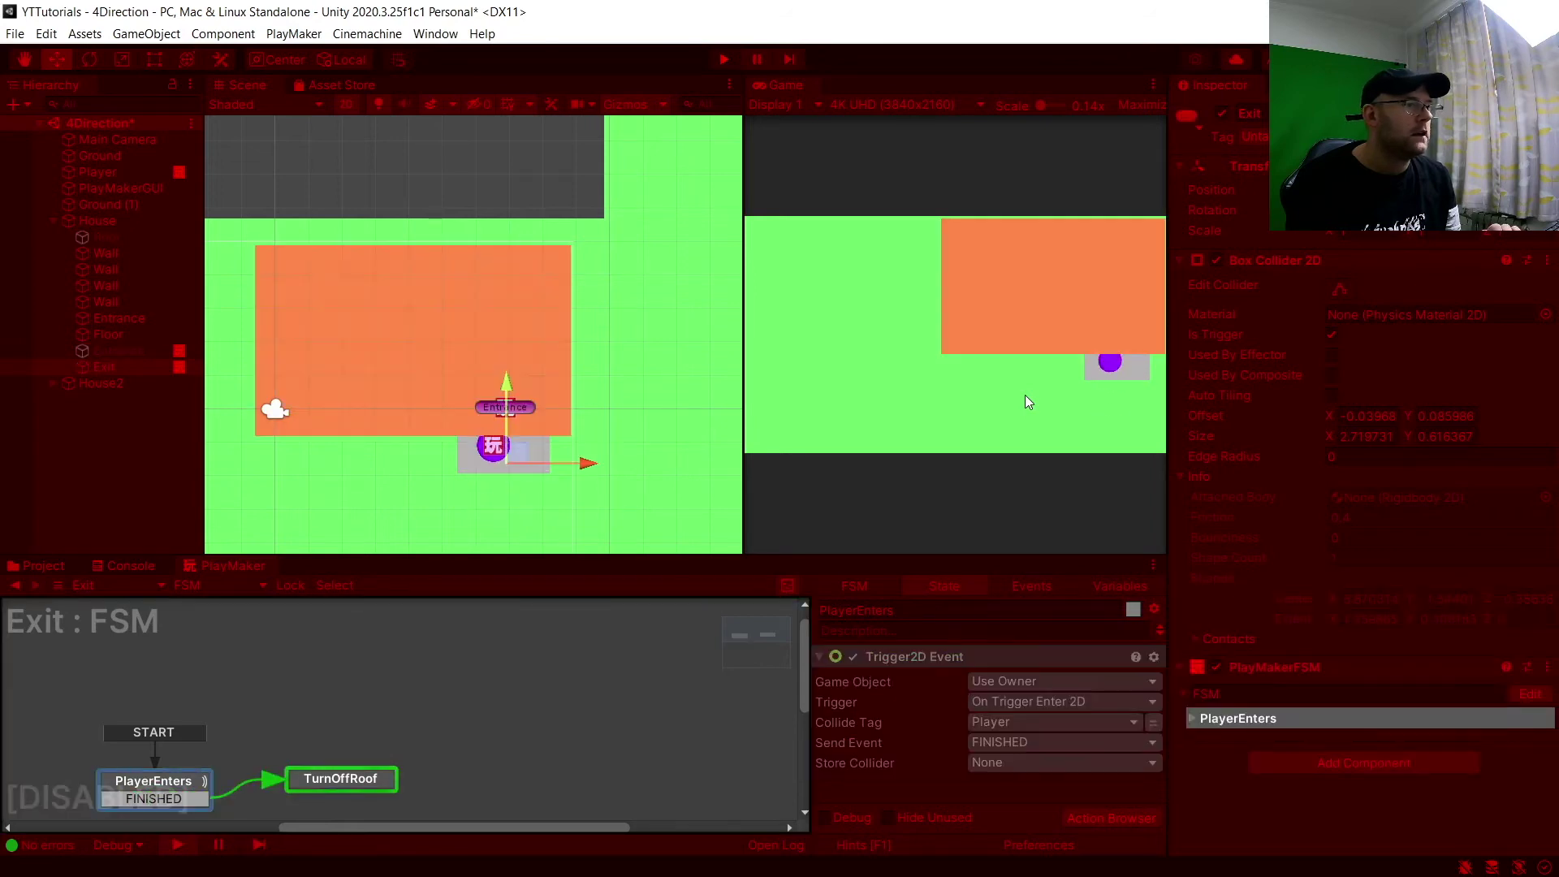
pyautogui.press('Up')
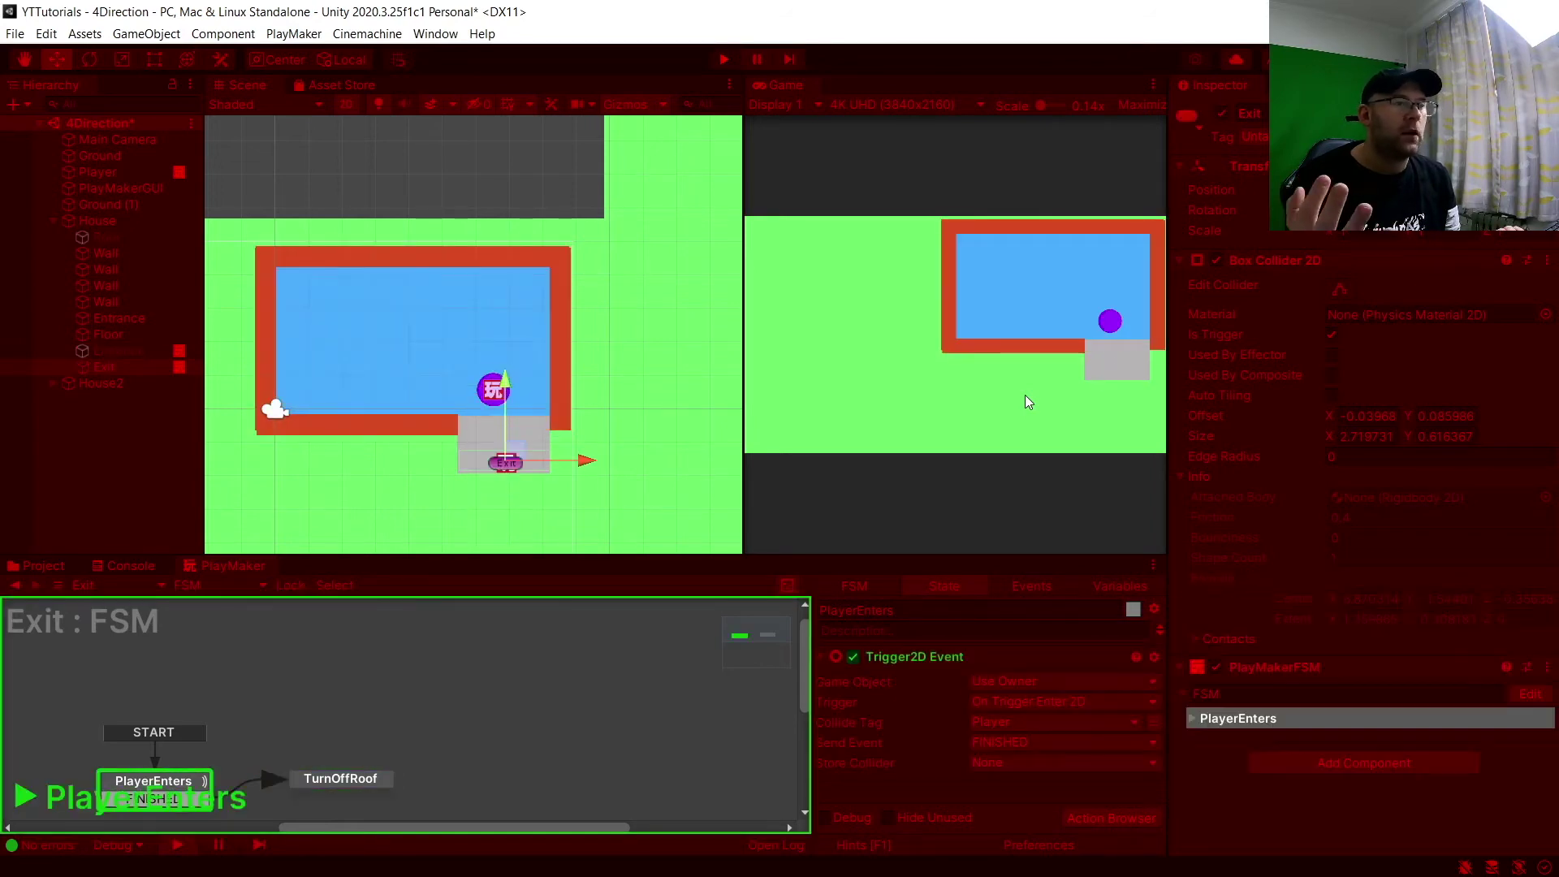
pyautogui.press('Down')
pyautogui.press('Down')
pyautogui.press('Up')
pyautogui.press('Down')
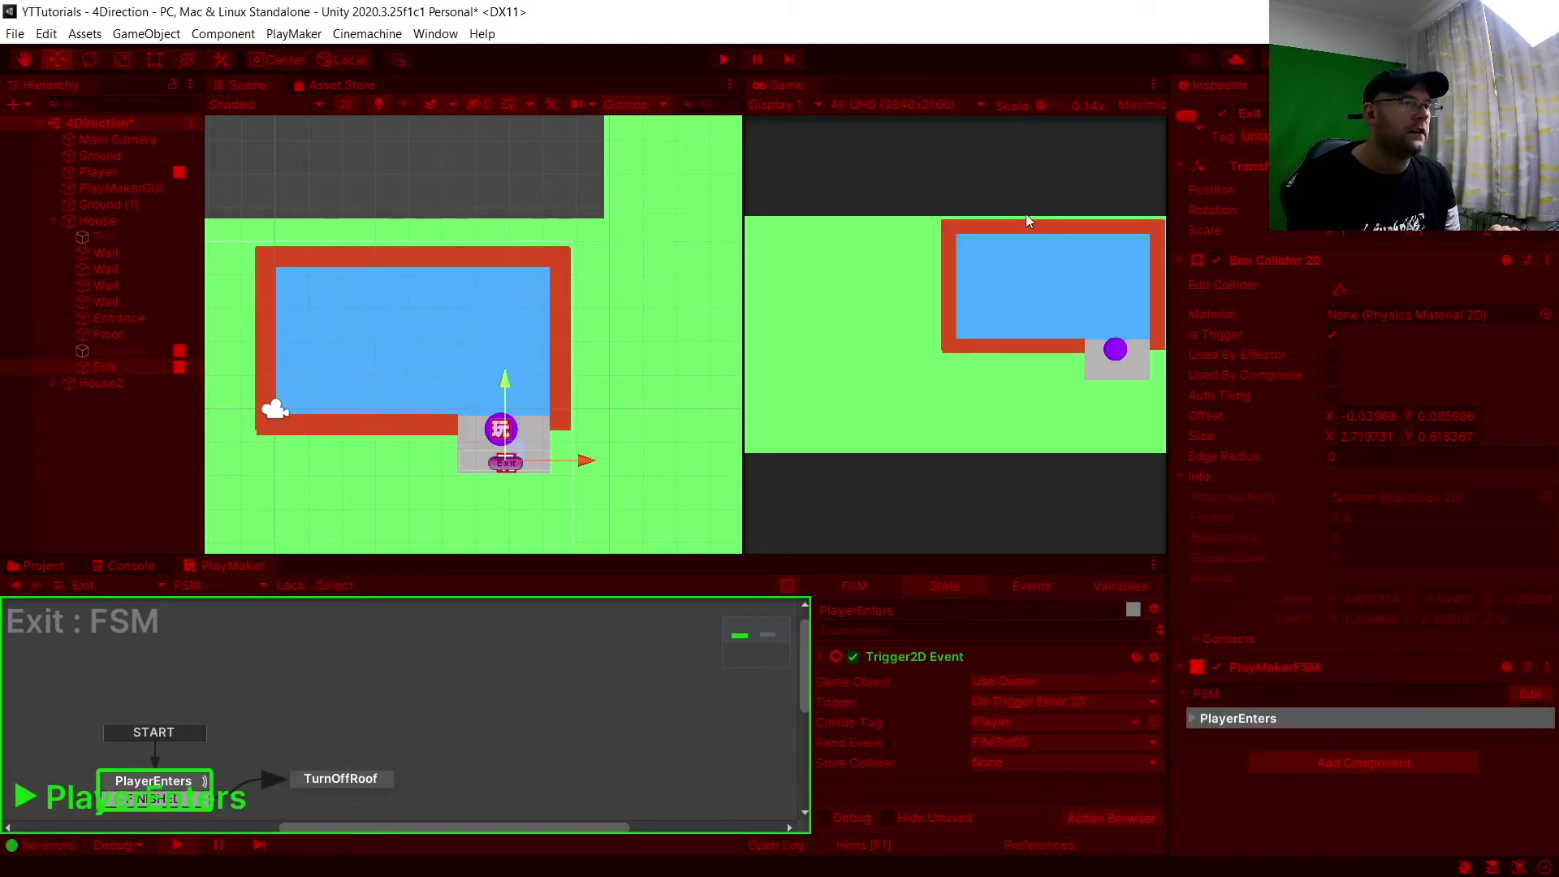
pyautogui.click(721, 58)
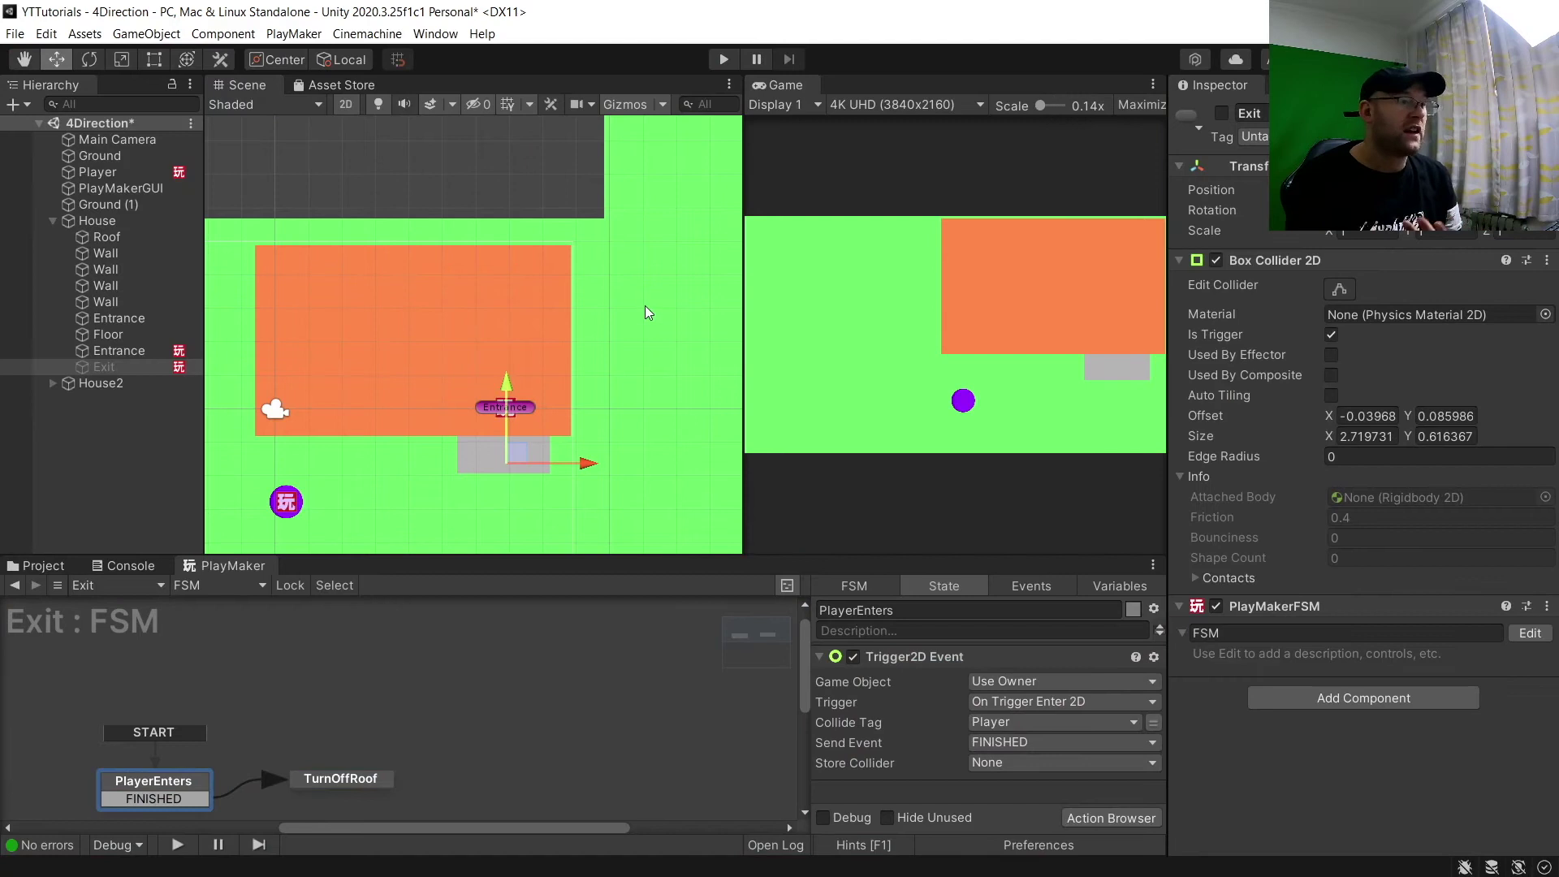
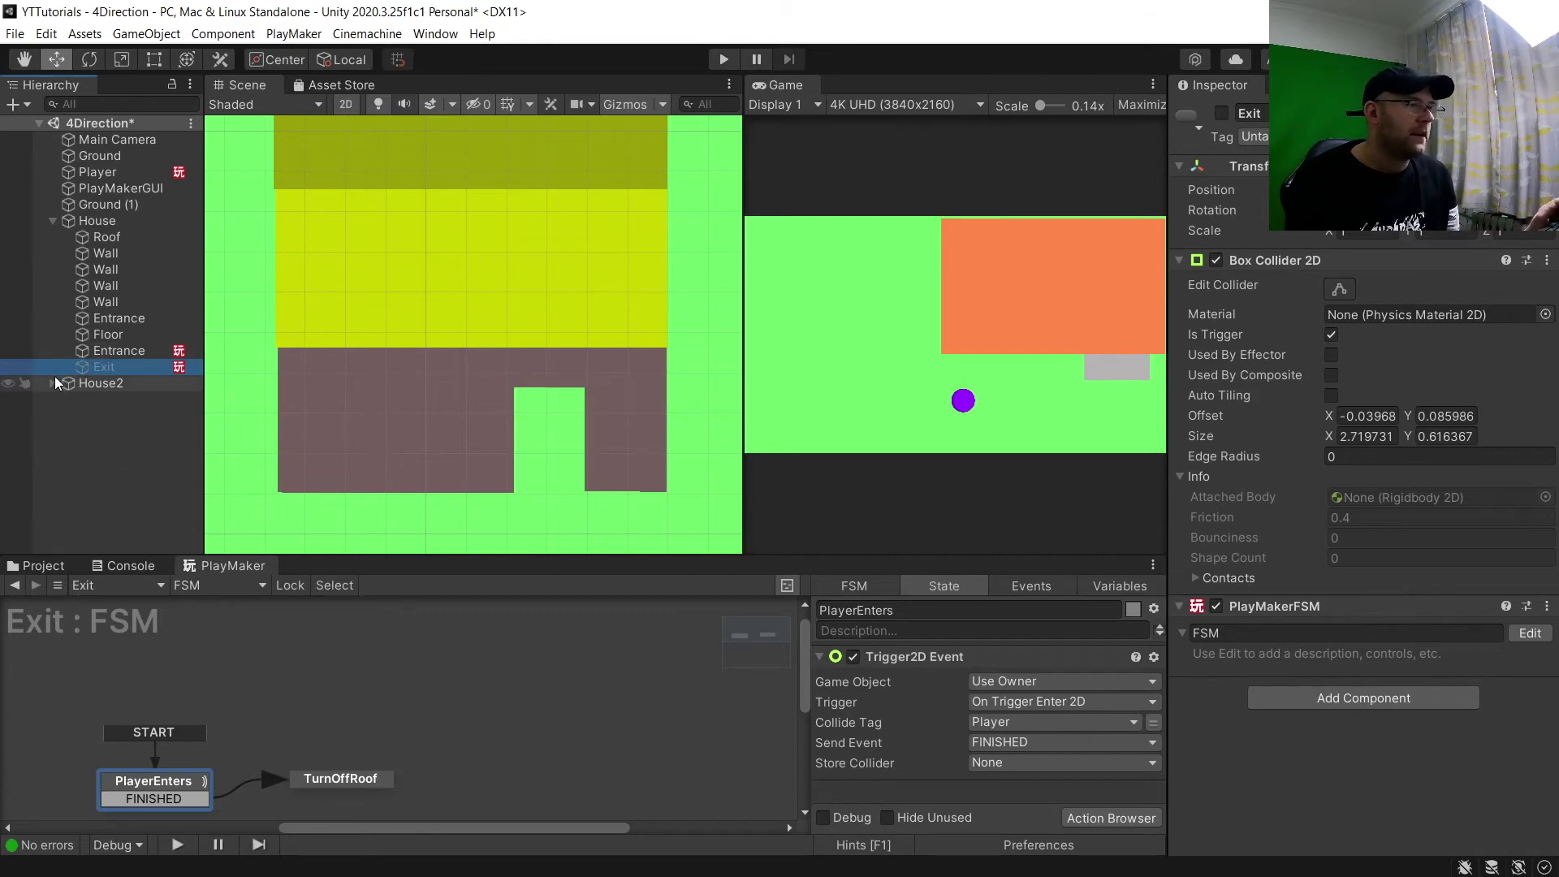
# Create an empty game object at the scene's root level and name it Entrance
pyautogui.click(54, 384)
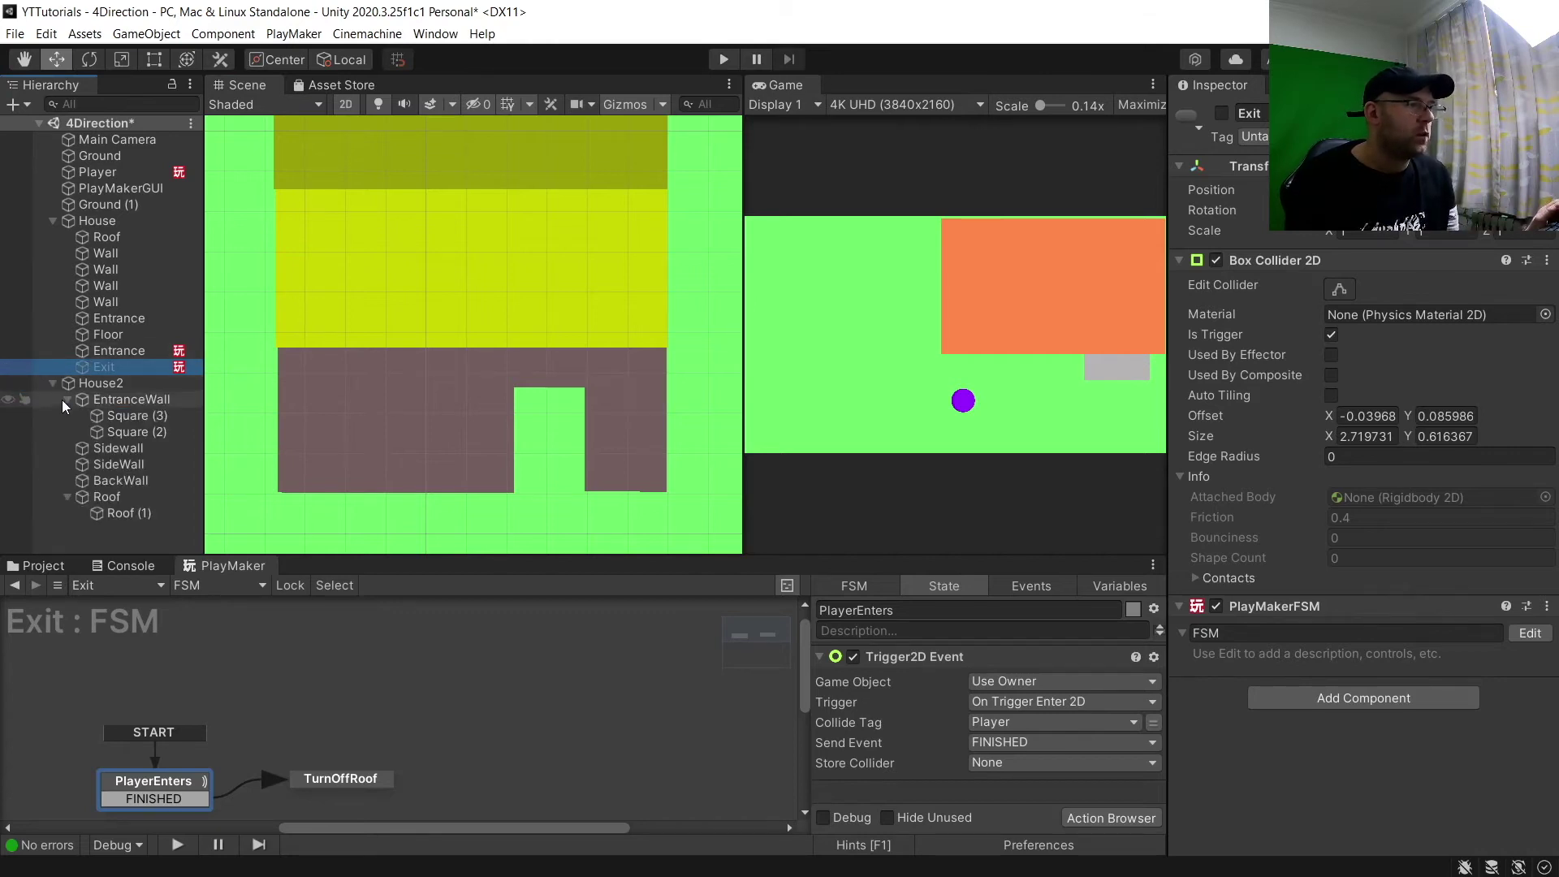
pyautogui.click(102, 386)
pyautogui.rightClick(128, 533)
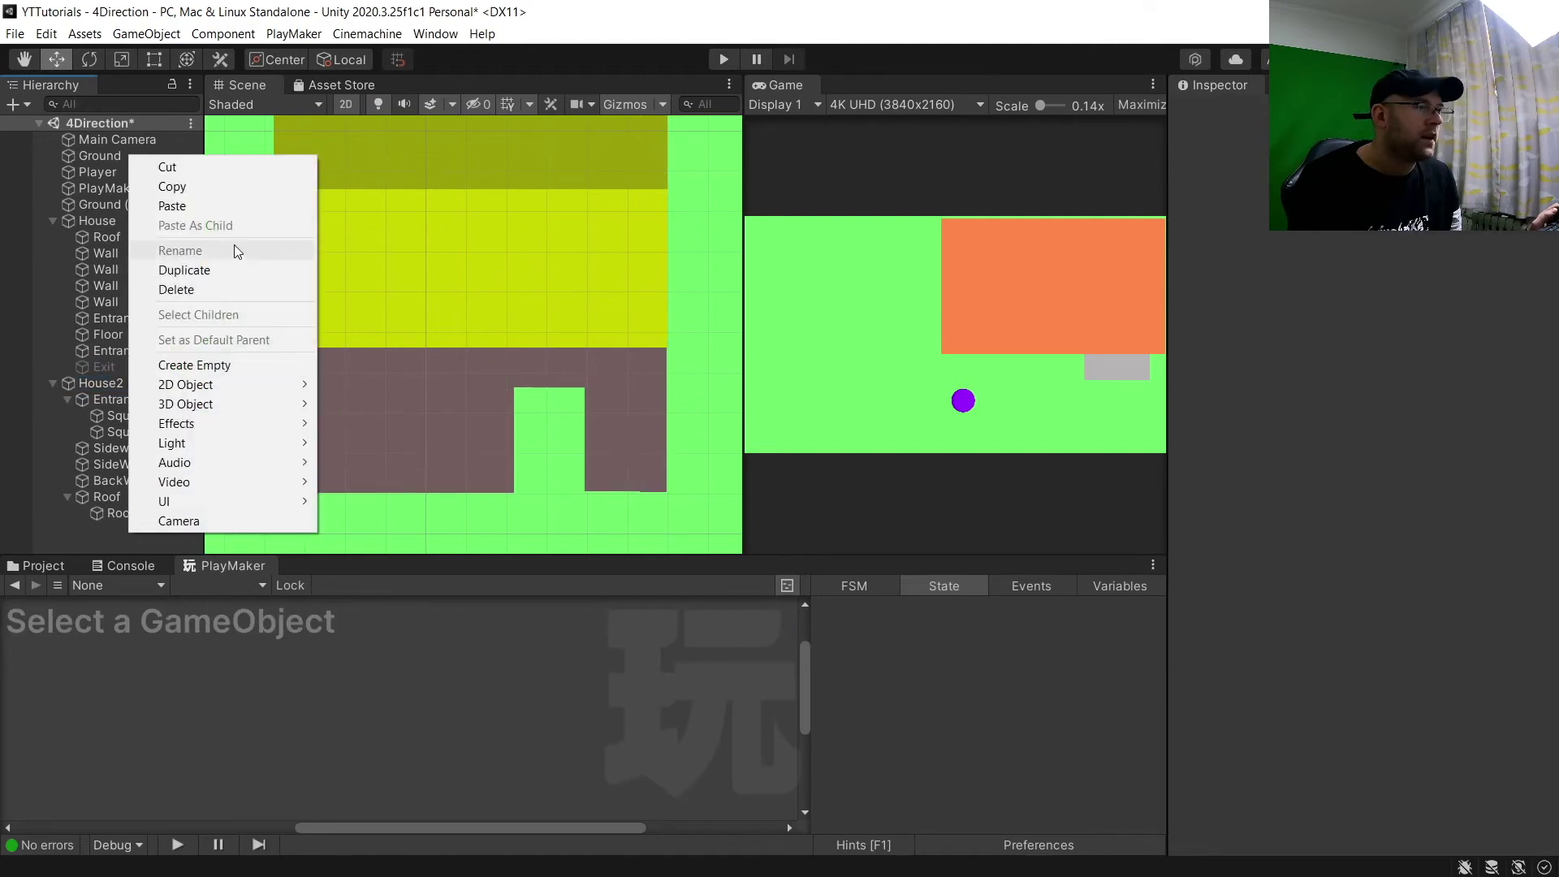
pyautogui.click(196, 364)
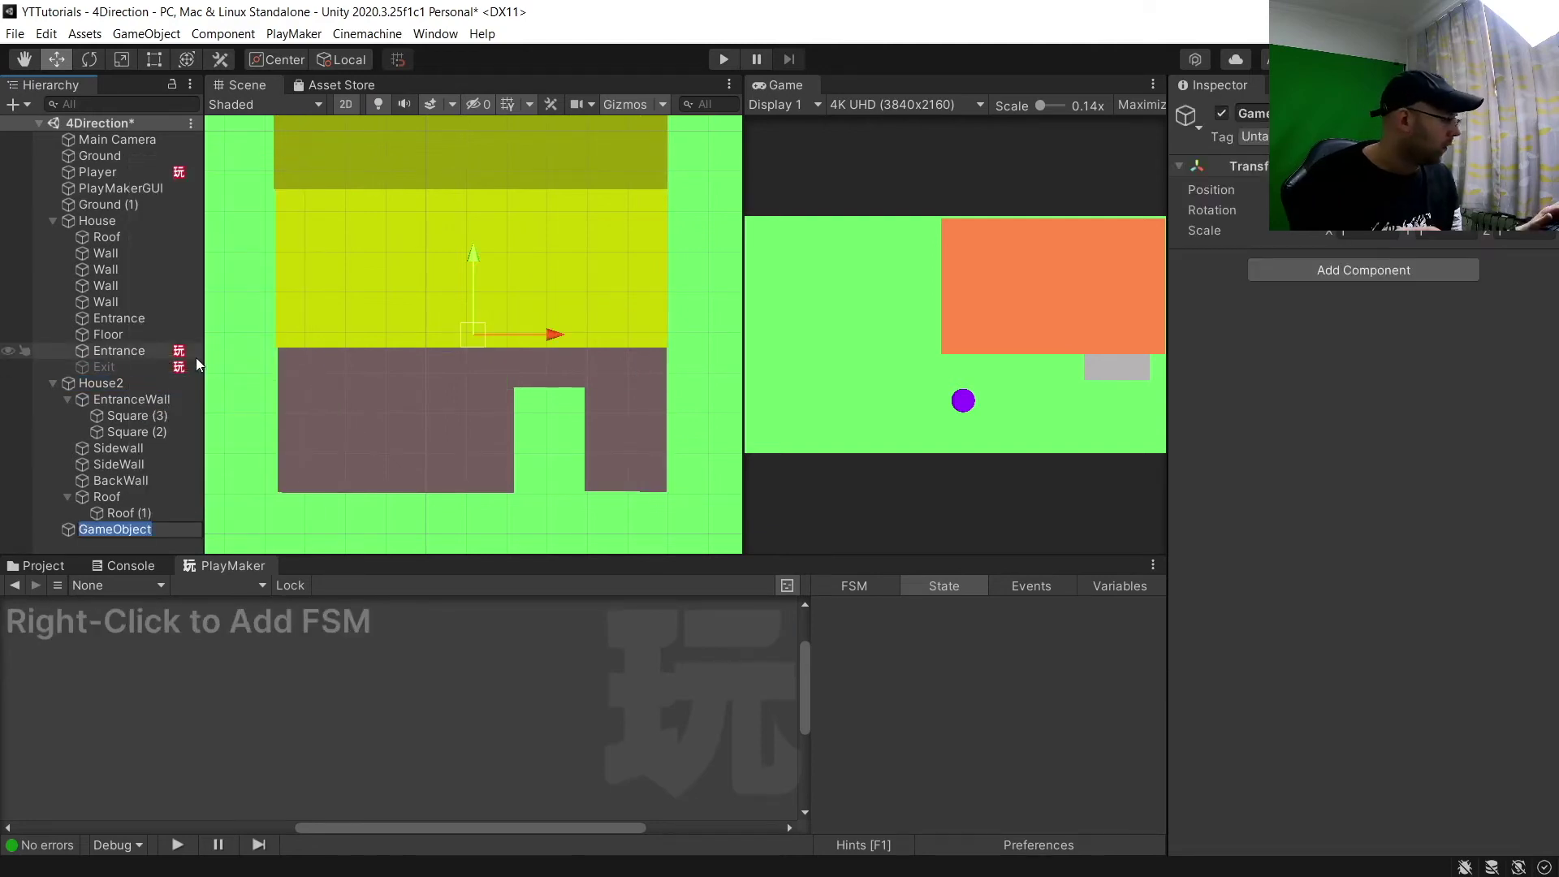
pyautogui.write('Entrance')
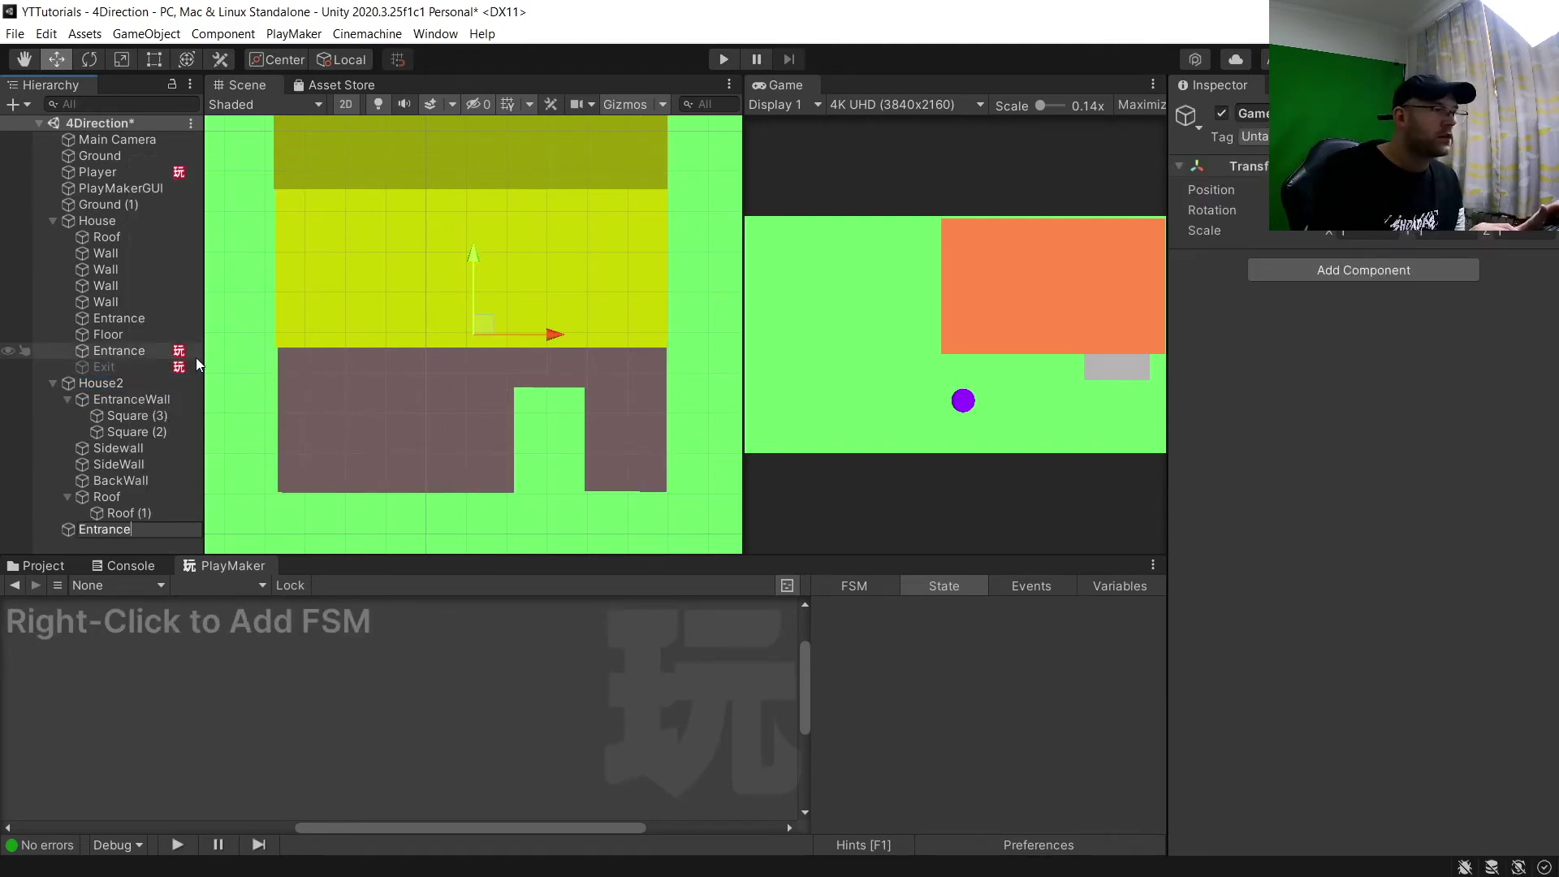
pyautogui.press('Return')
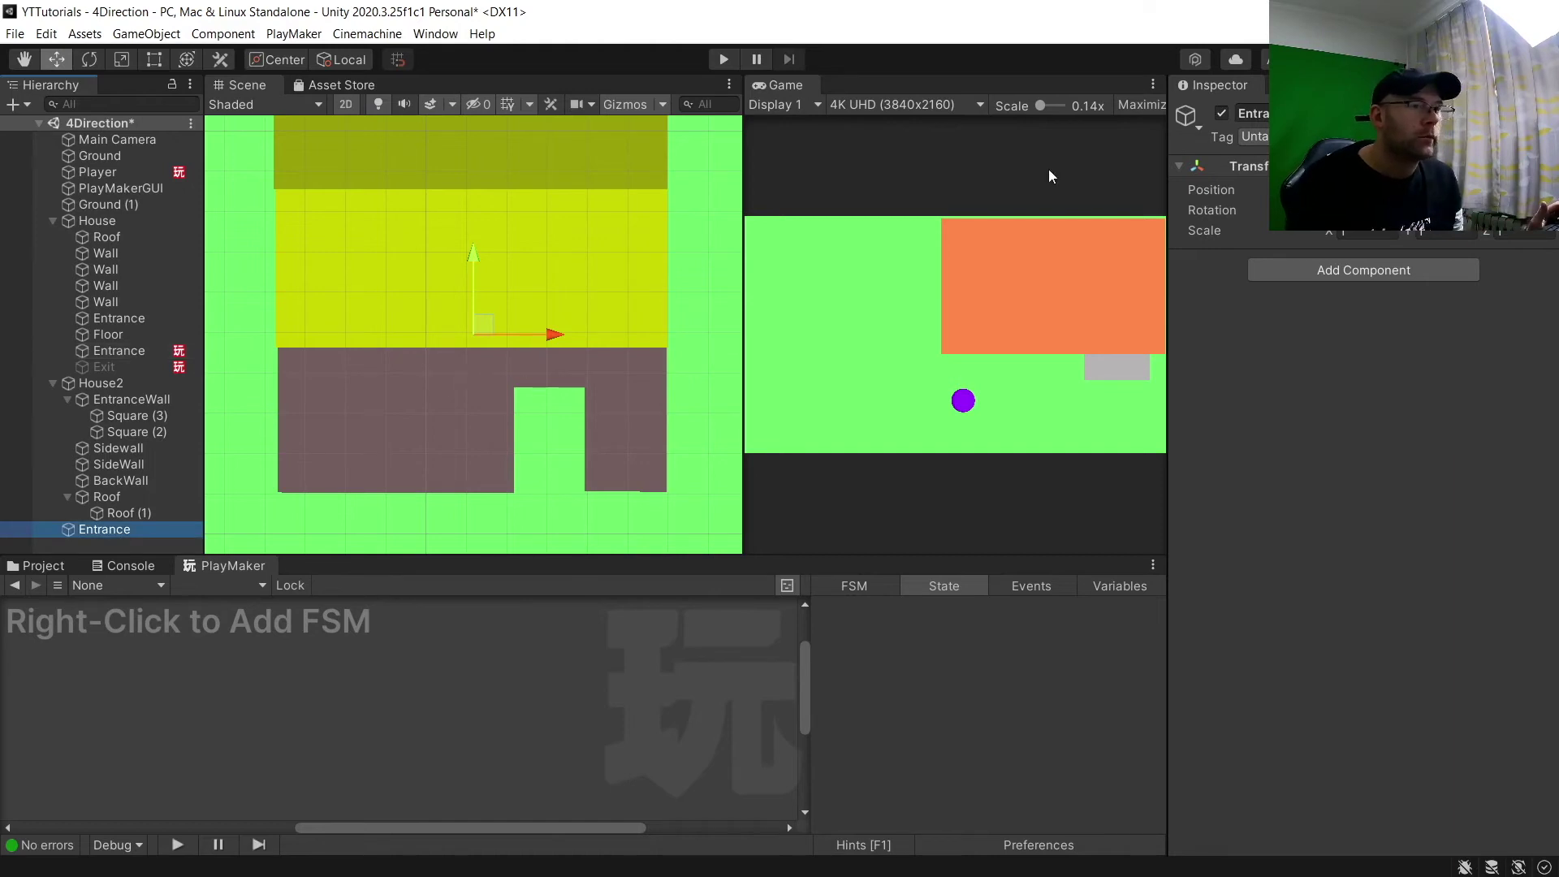
# Give the new Entrance object a red label icon and centre it in the upper part of House2's doorway
pyautogui.click(1190, 119)
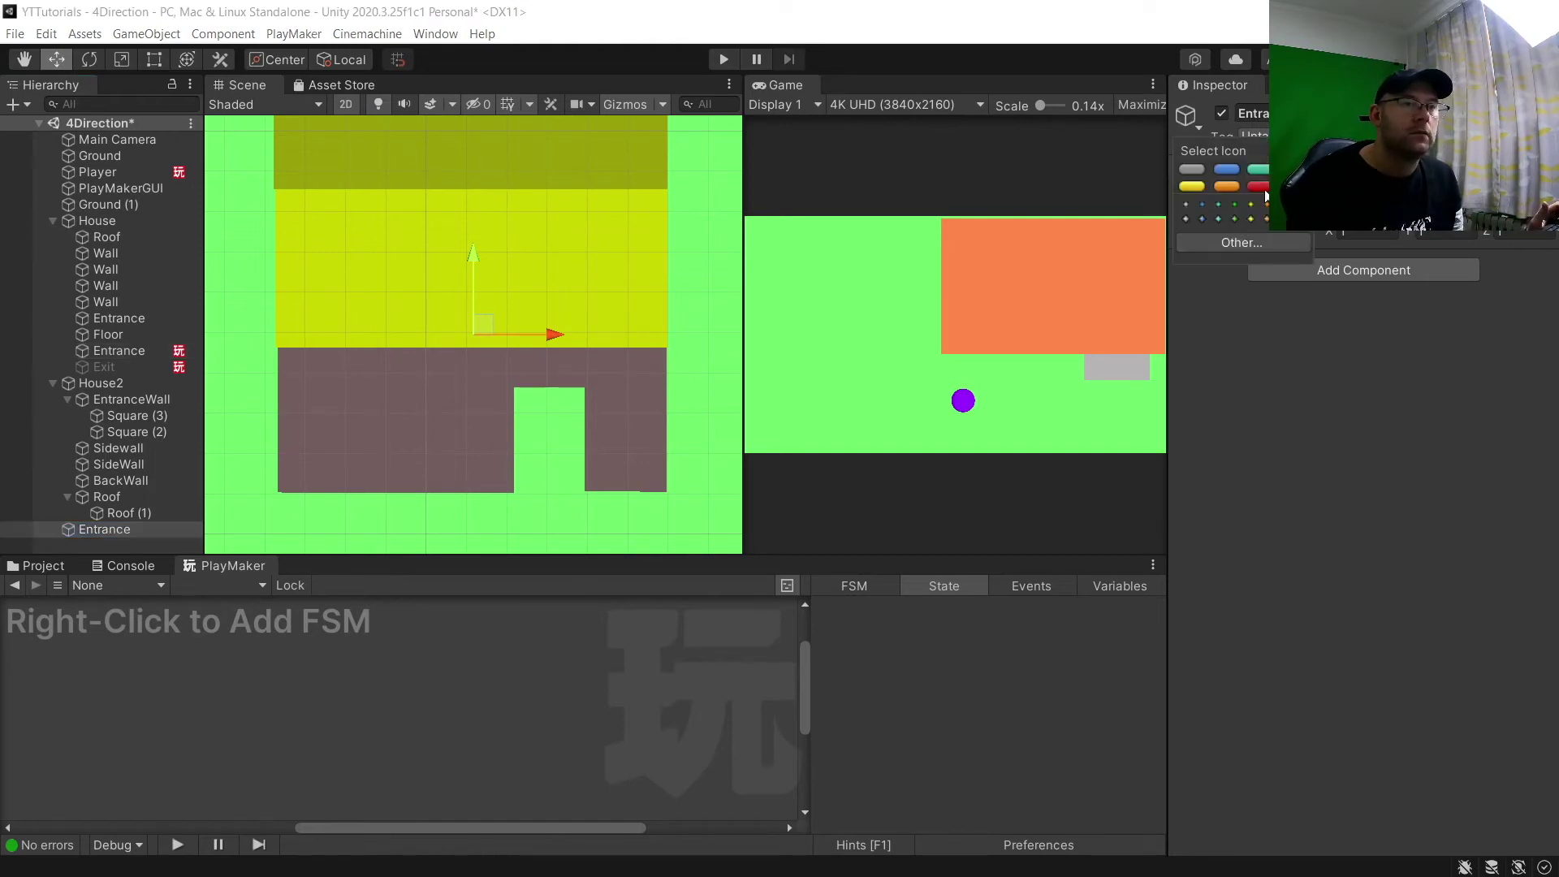
pyautogui.click(1262, 187)
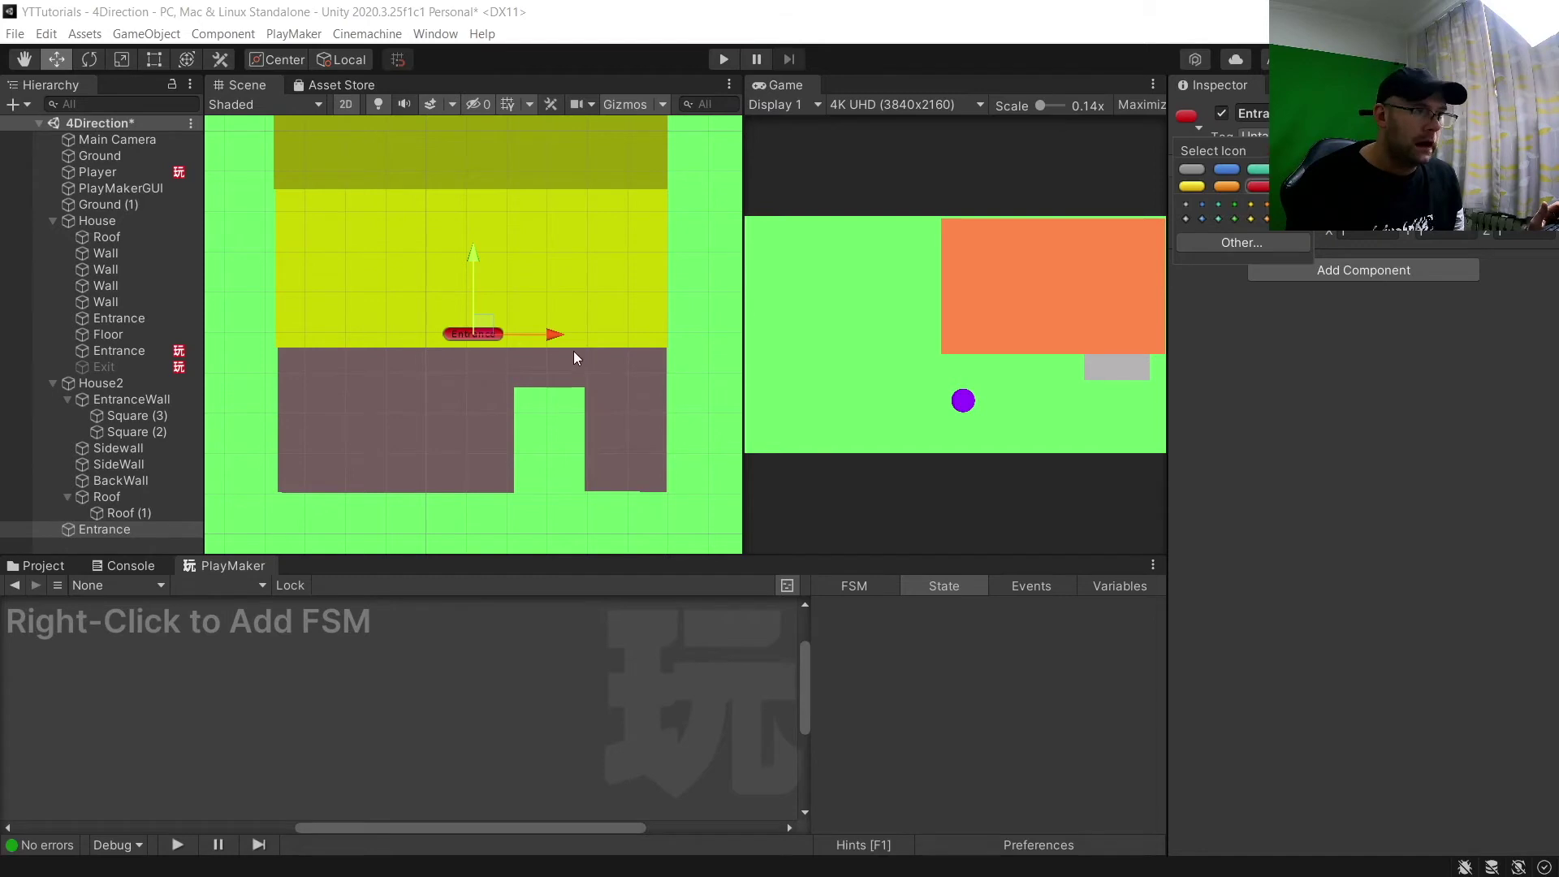
pyautogui.moveTo(557, 335); pyautogui.dragTo(625, 348)
pyautogui.moveTo(536, 252); pyautogui.dragTo(548, 349)
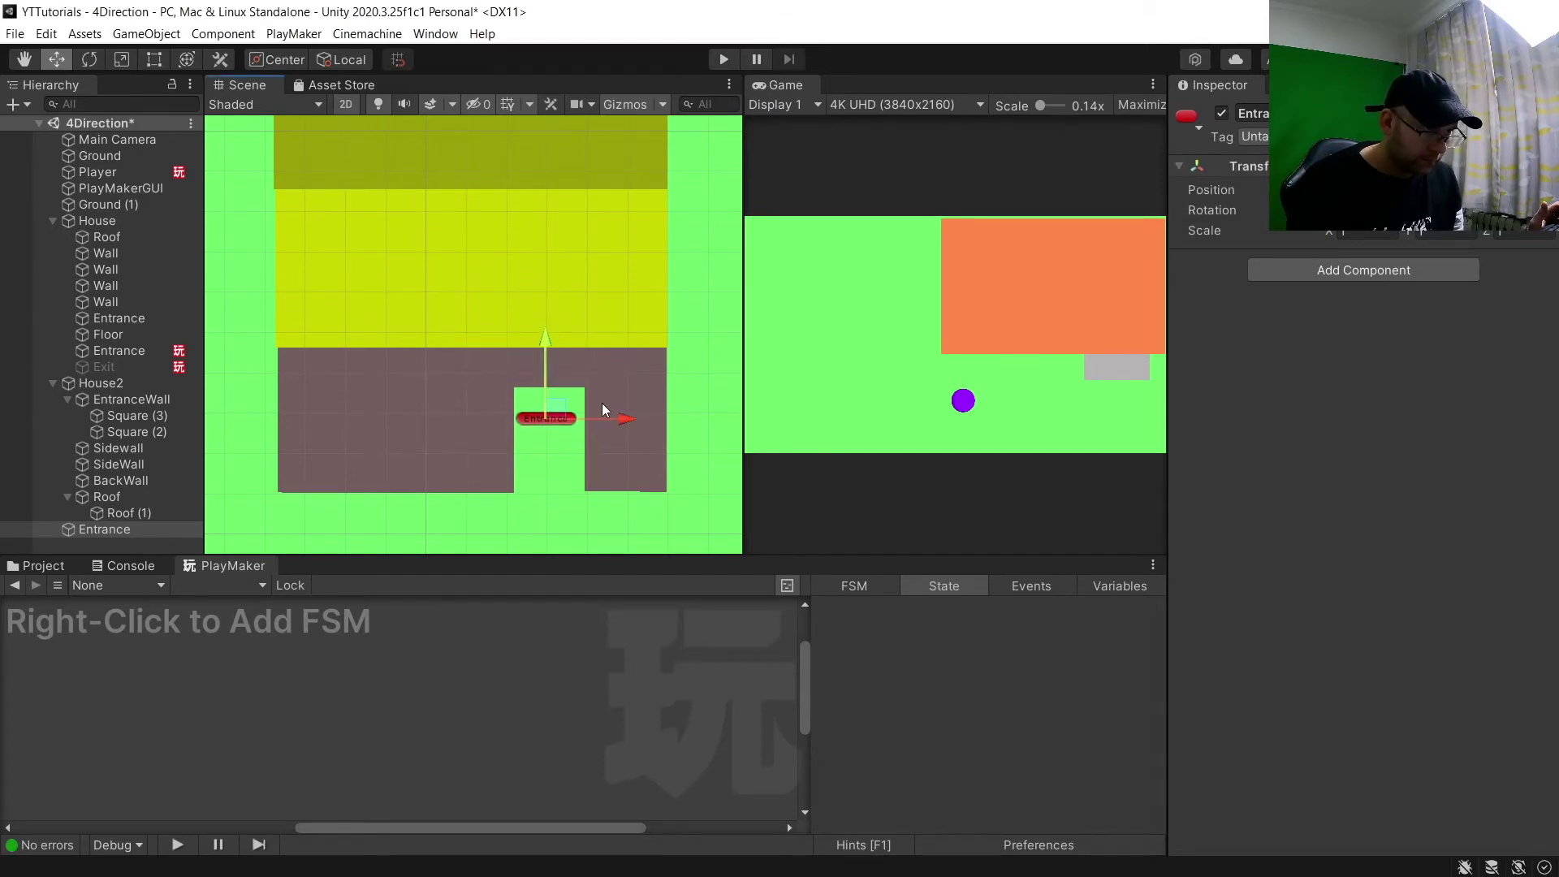
pyautogui.moveTo(619, 425); pyautogui.dragTo(623, 420)
pyautogui.moveTo(552, 345); pyautogui.dragTo(551, 352)
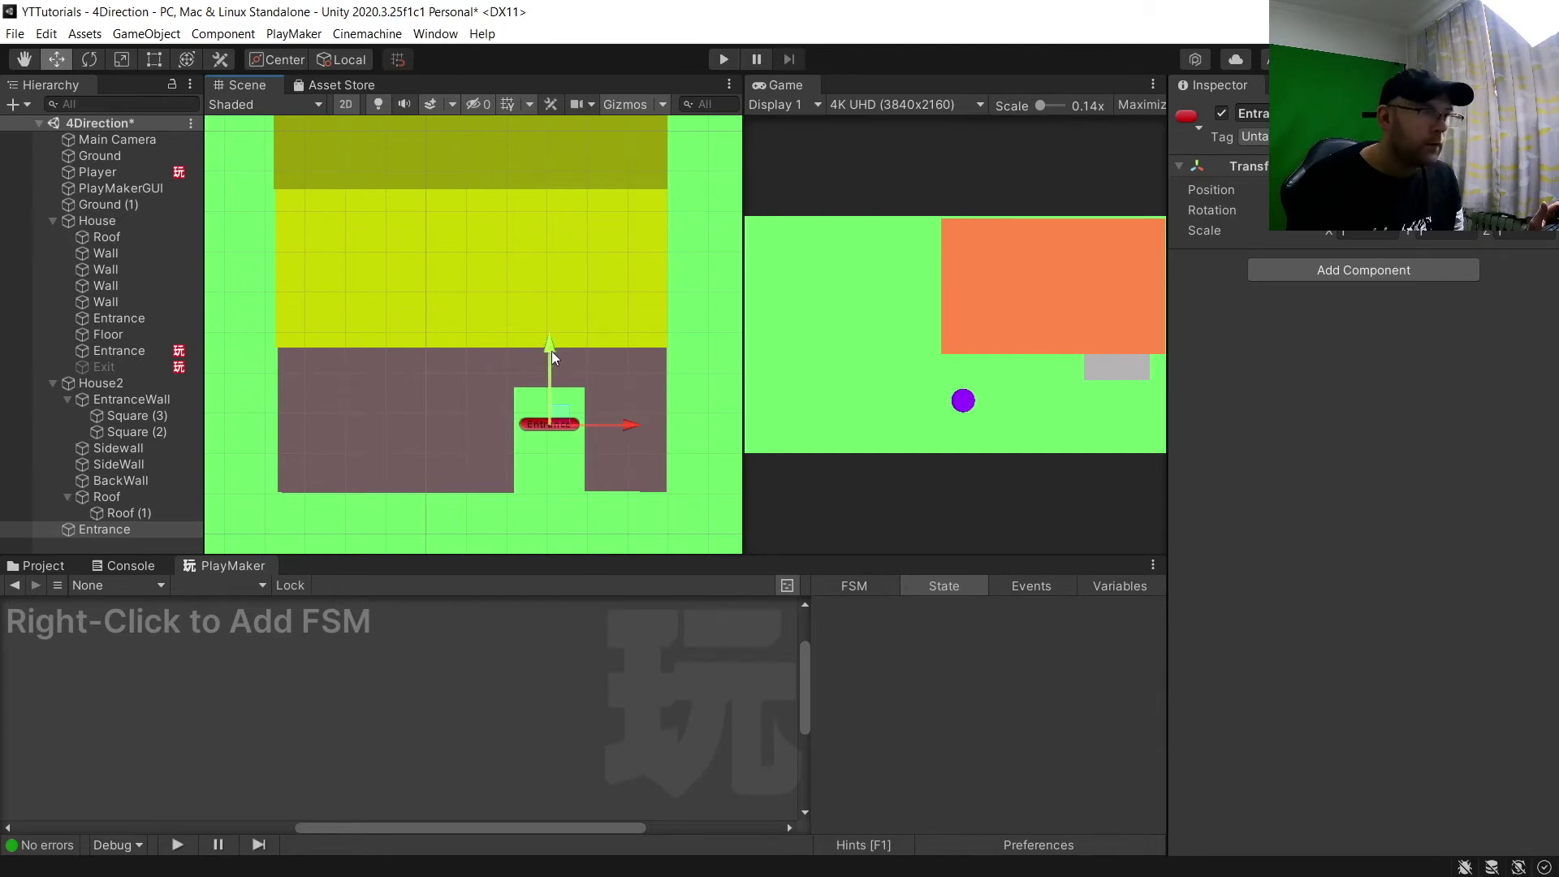
# Add a box collider component to the Entrance object in House2's doorway
pyautogui.click(1319, 265)
pyautogui.write('box')
pyautogui.click(1328, 361)
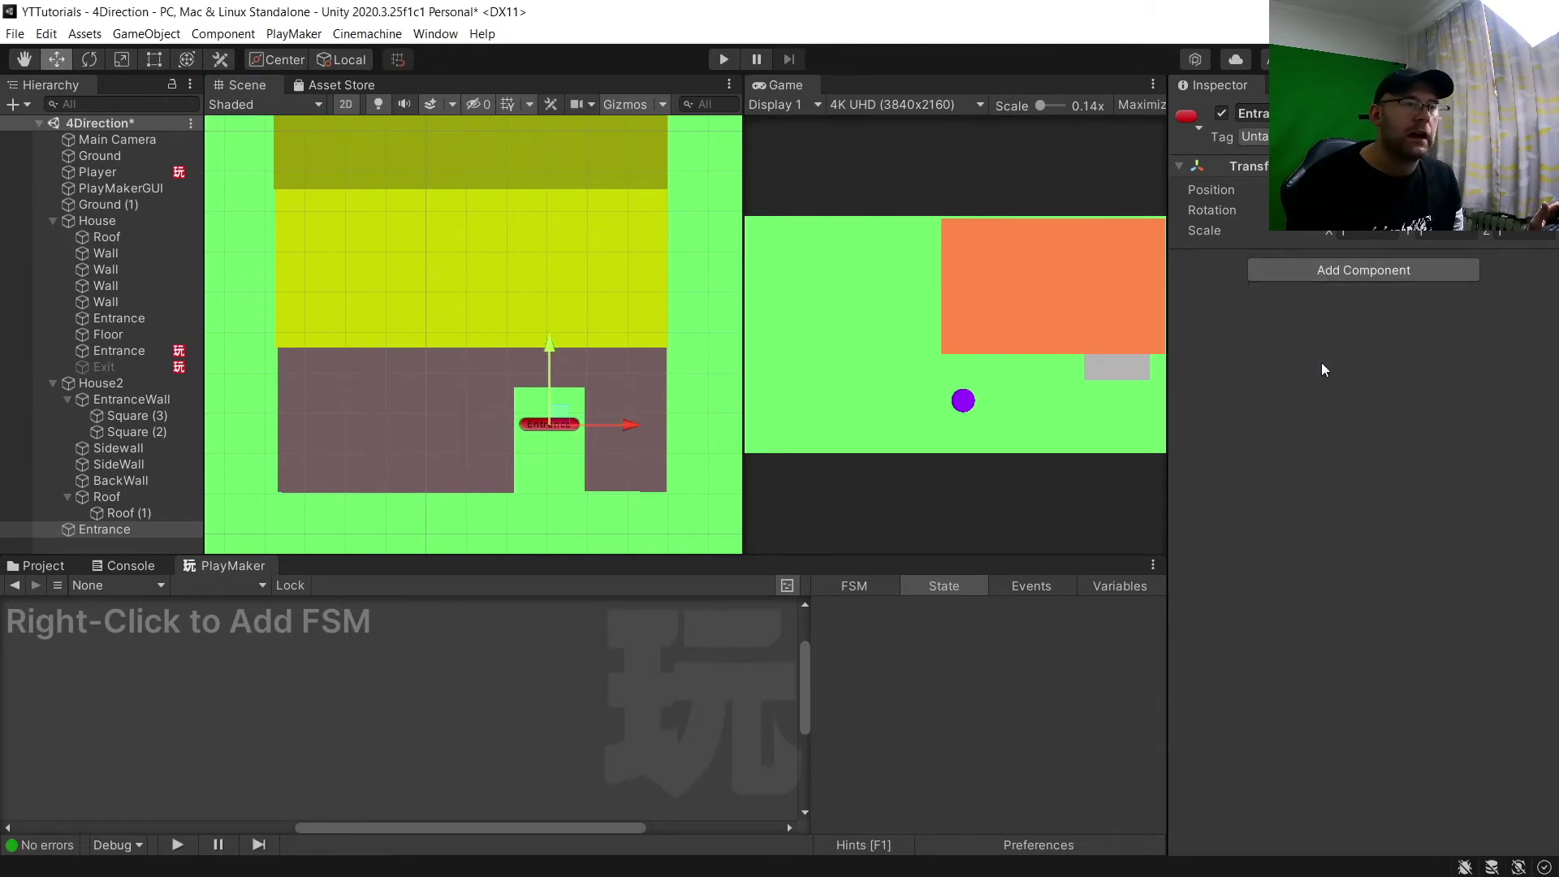
# Make the Entrance object's box collider a trigger and reshape it to about 1.75 by 0.27, spanning House2's doorway from wall to wall
pyautogui.click(1328, 333)
pyautogui.scroll(6, 609, 420)
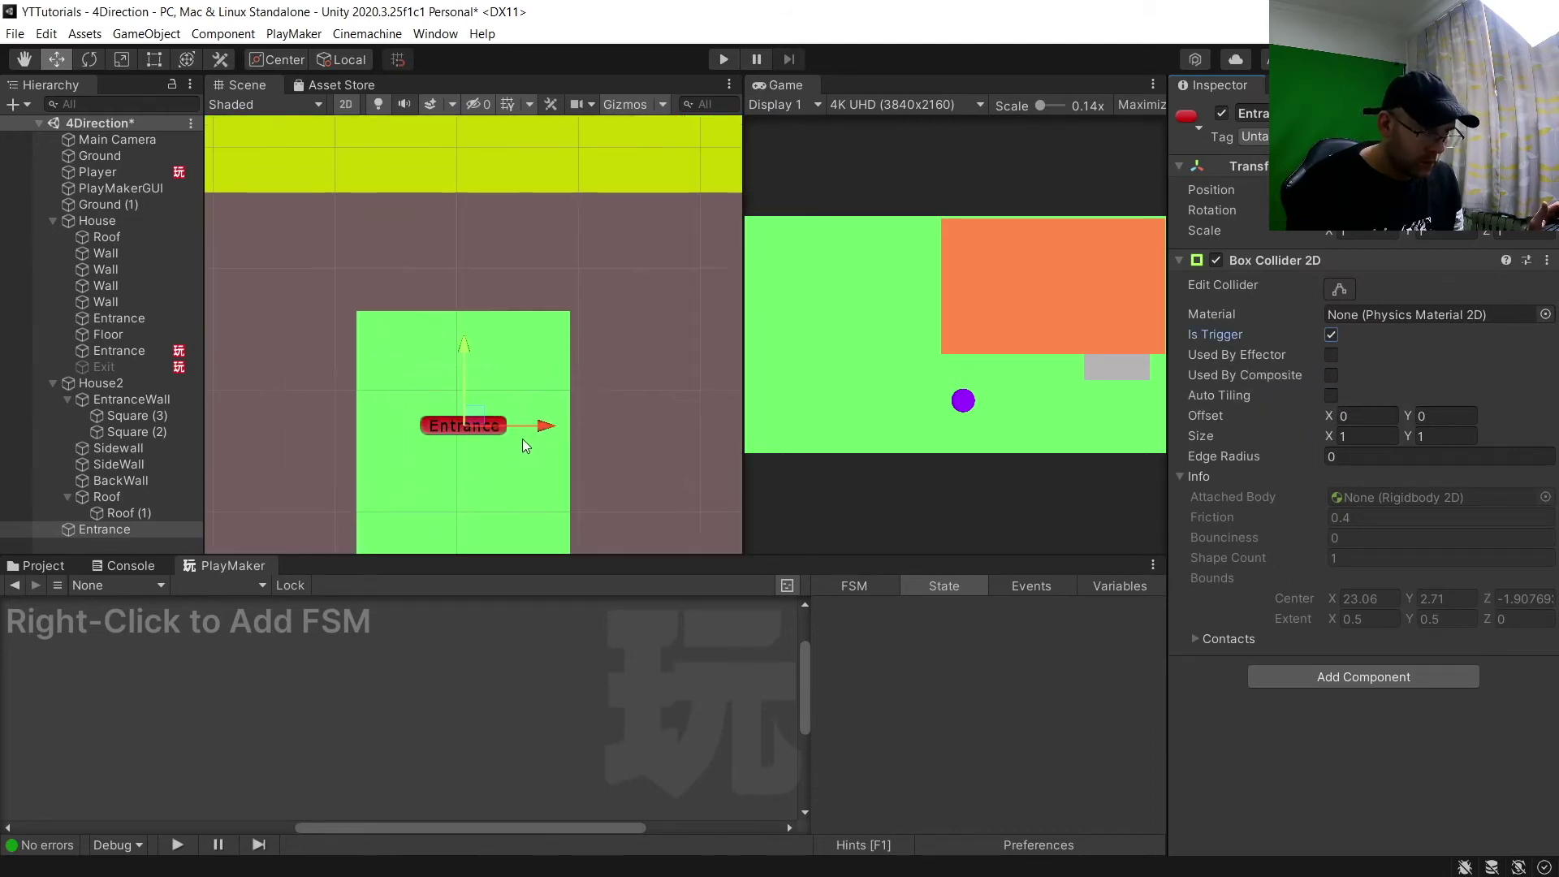
pyautogui.click(1338, 290)
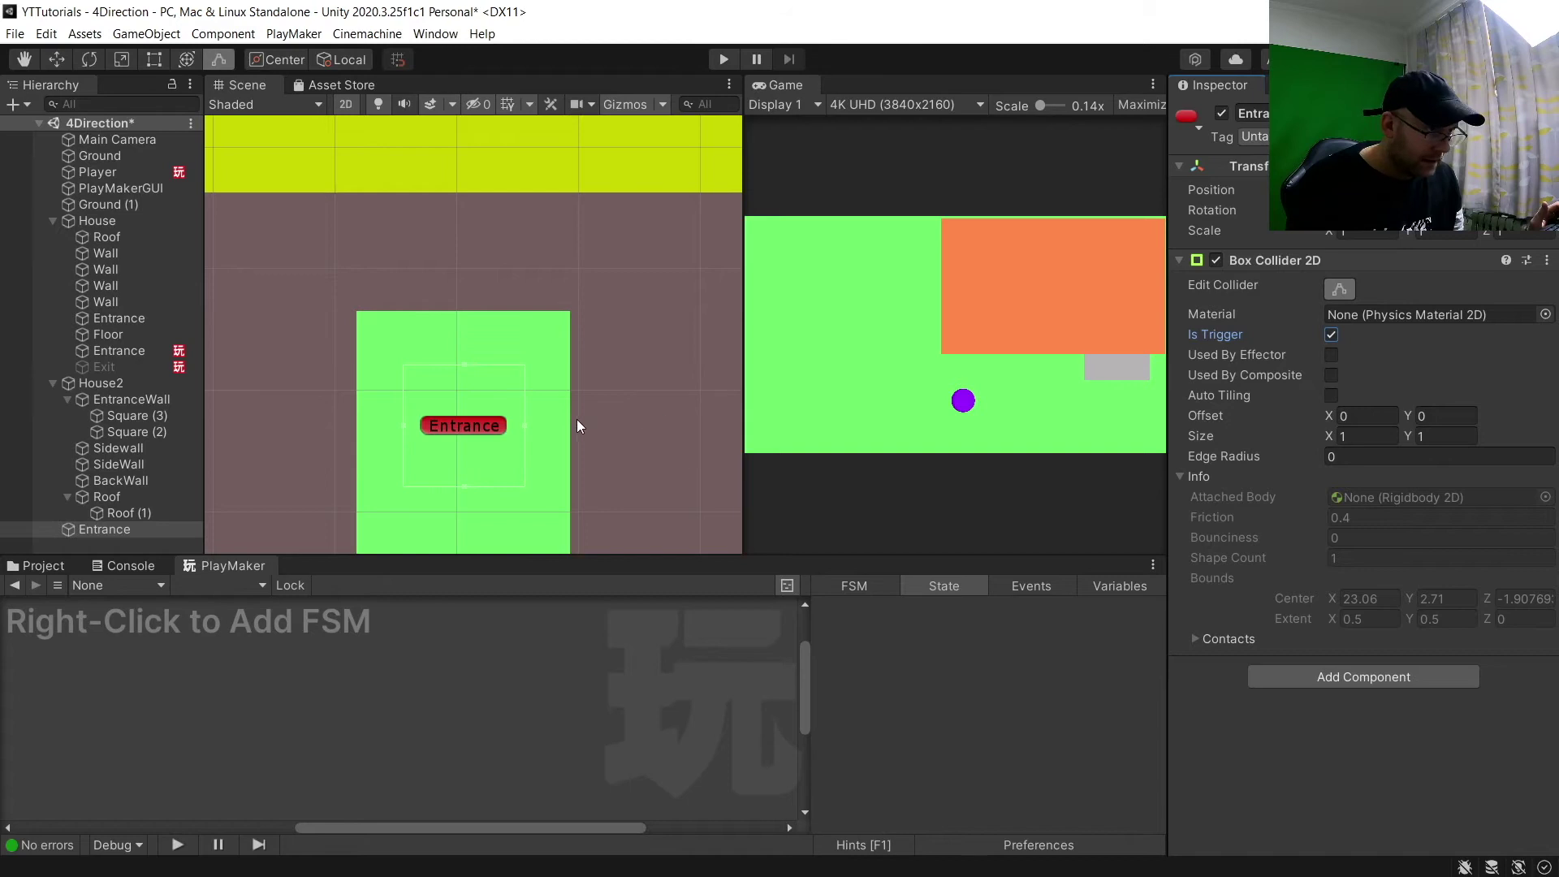
pyautogui.moveTo(576, 421); pyautogui.dragTo(592, 344, button='middle')
pyautogui.moveTo(558, 276); pyautogui.dragTo(552, 325)
pyautogui.moveTo(554, 401); pyautogui.dragTo(450, 341)
pyautogui.moveTo(622, 341); pyautogui.dragTo(666, 346)
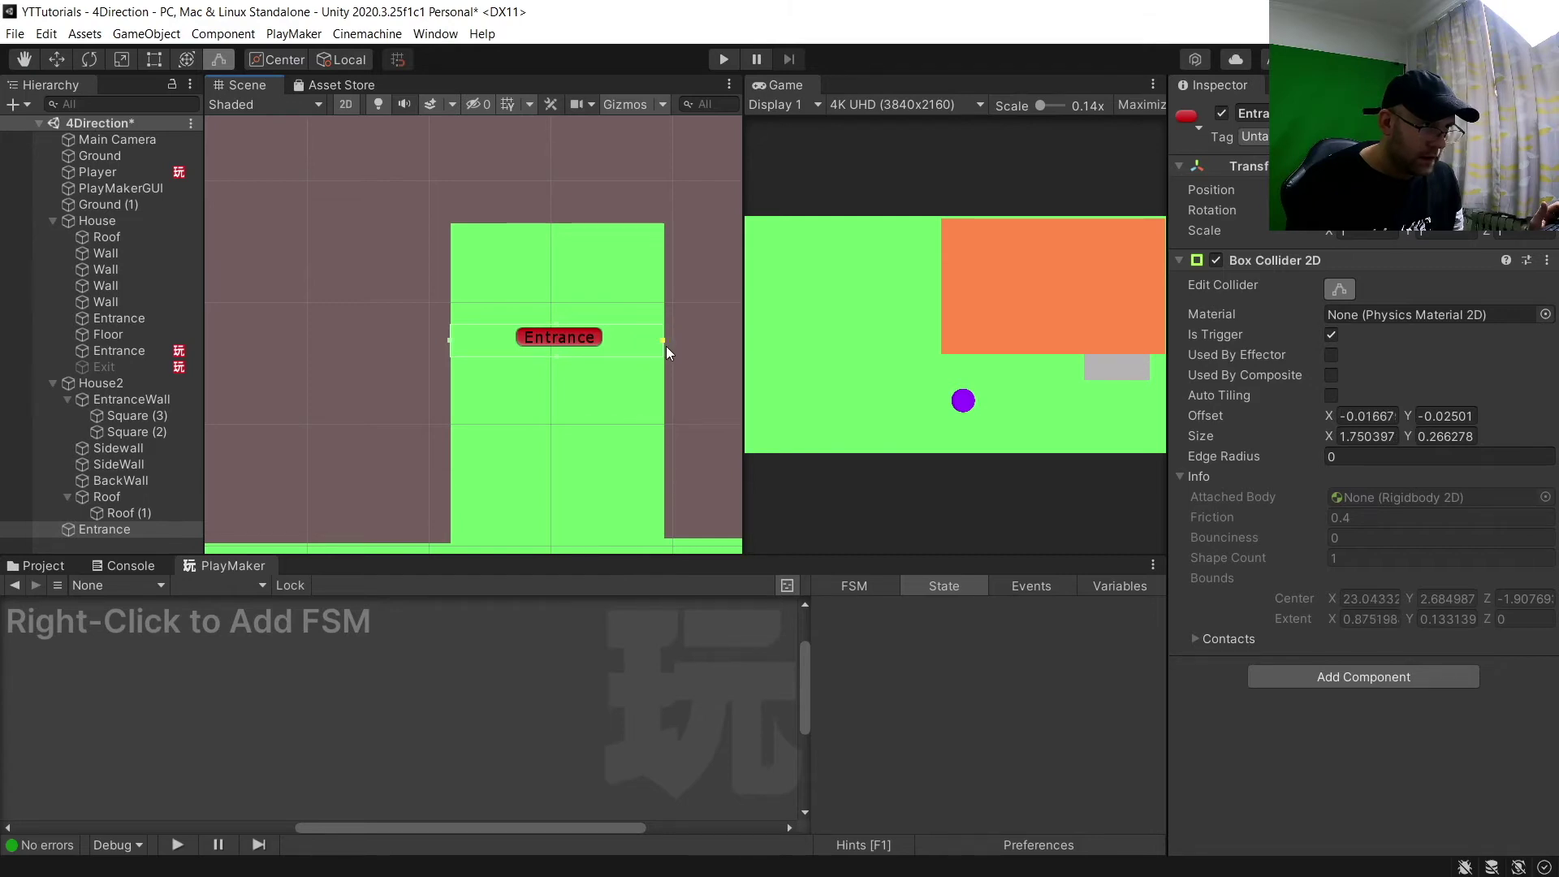
# Extend the lower edge of the Entrance trigger collider down the doorway to a height of about 0.79, comparing it with the adjoining wall's collider
pyautogui.scroll(-2, 535, 411)
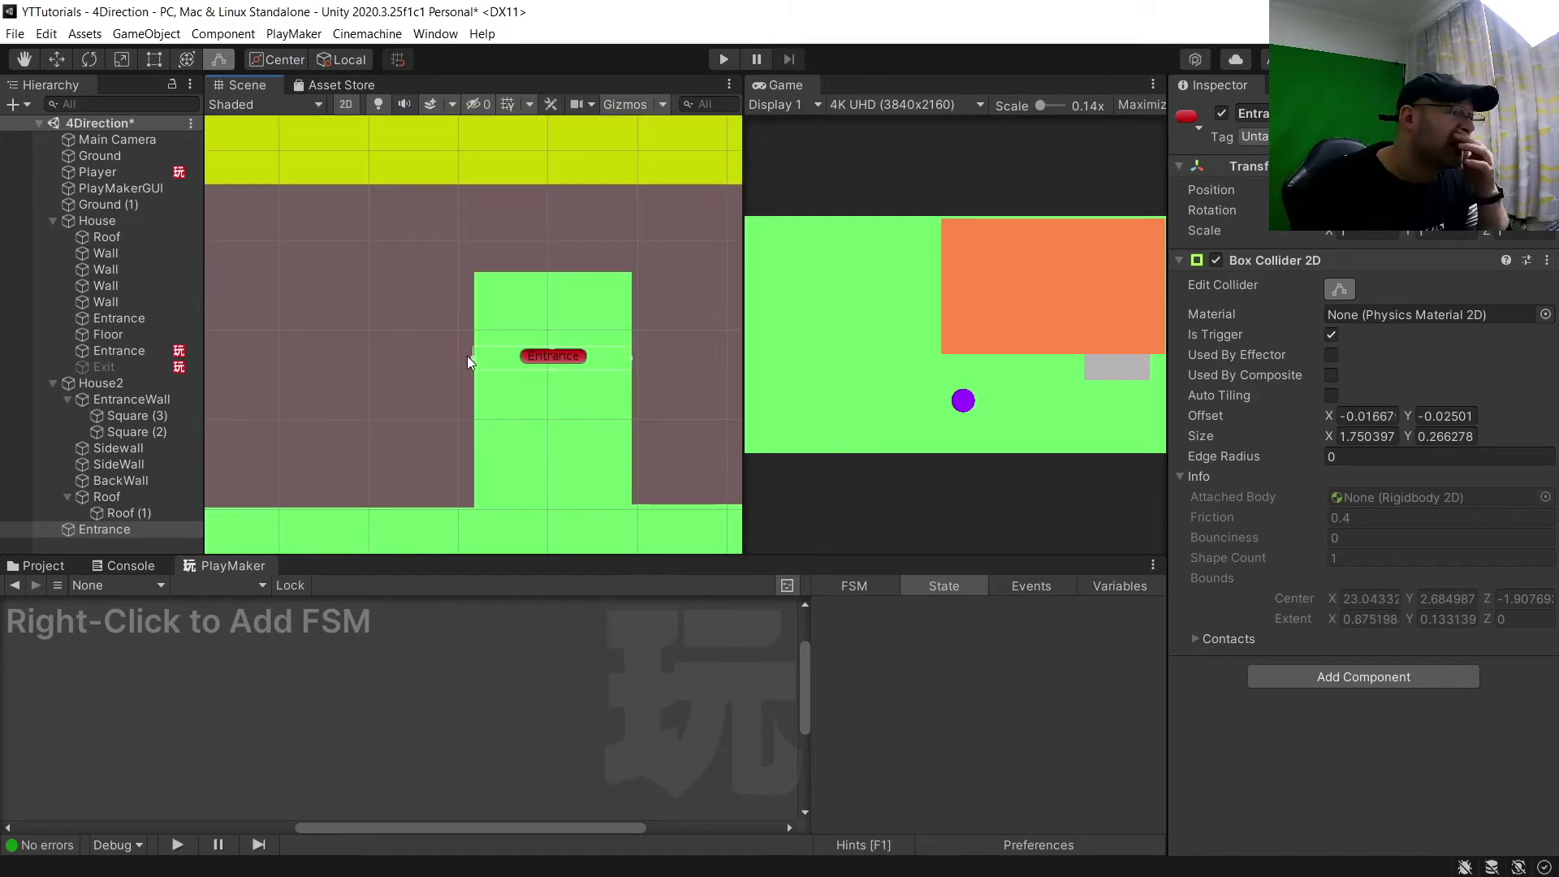
pyautogui.moveTo(553, 372); pyautogui.dragTo(549, 441)
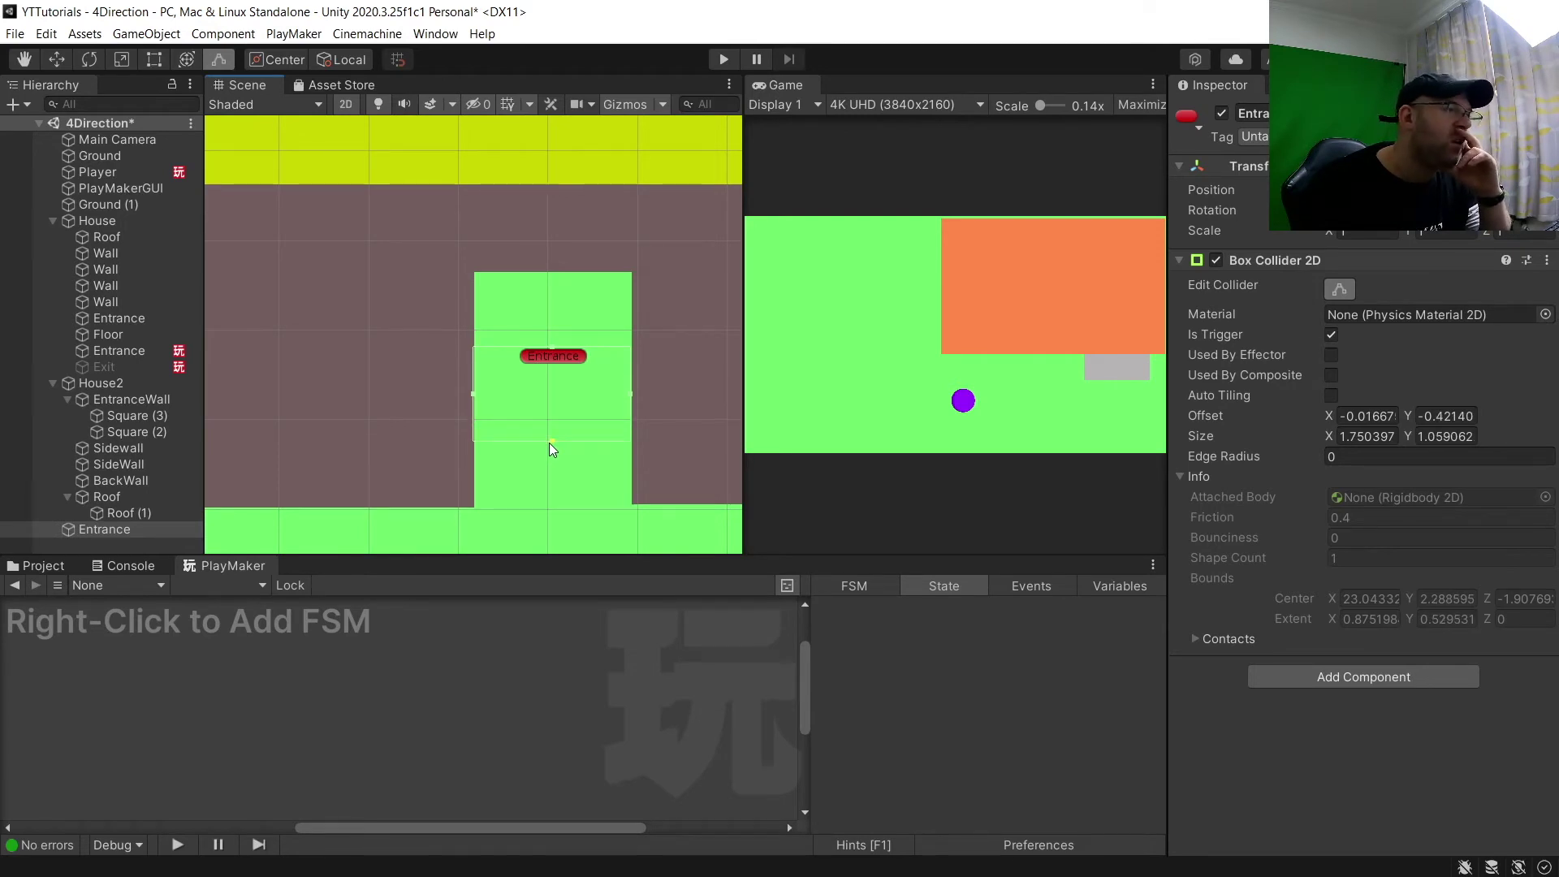
pyautogui.click(410, 461)
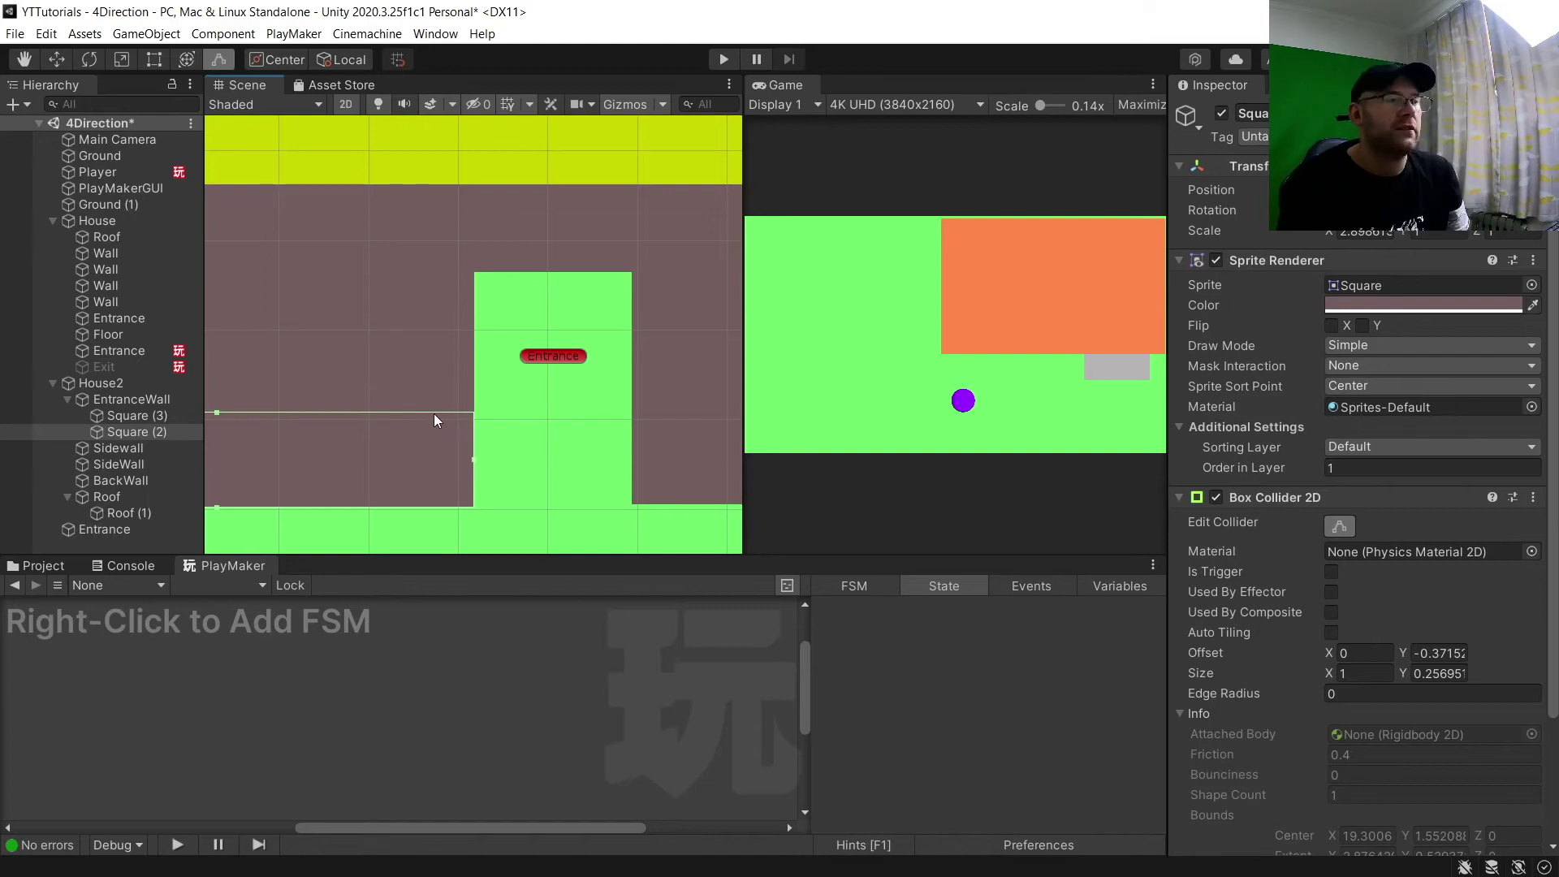
pyautogui.click(149, 529)
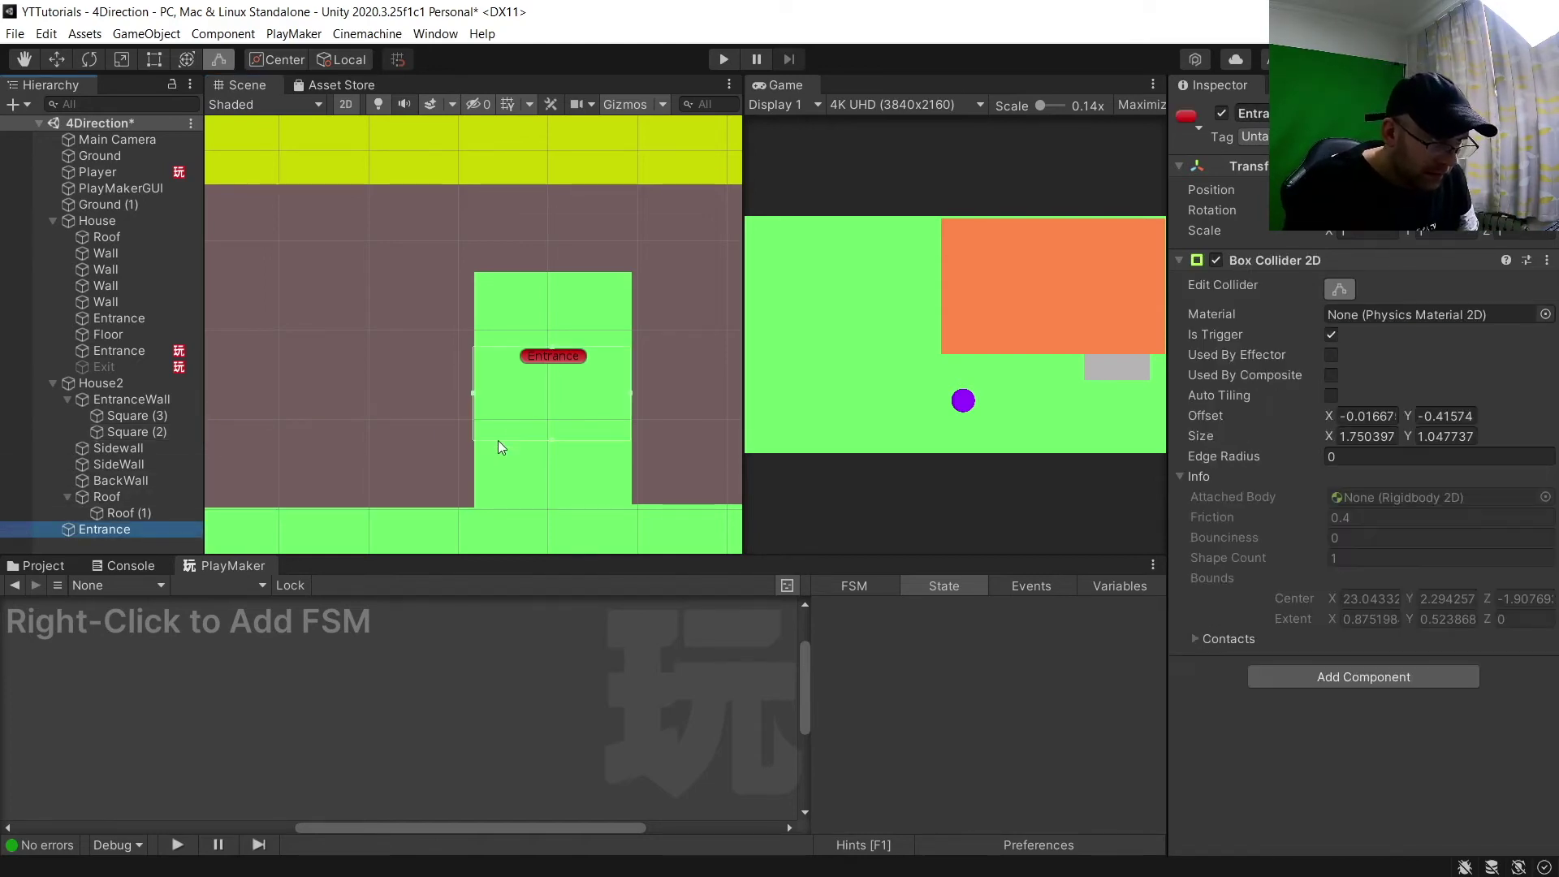
pyautogui.moveTo(550, 441); pyautogui.dragTo(550, 425)
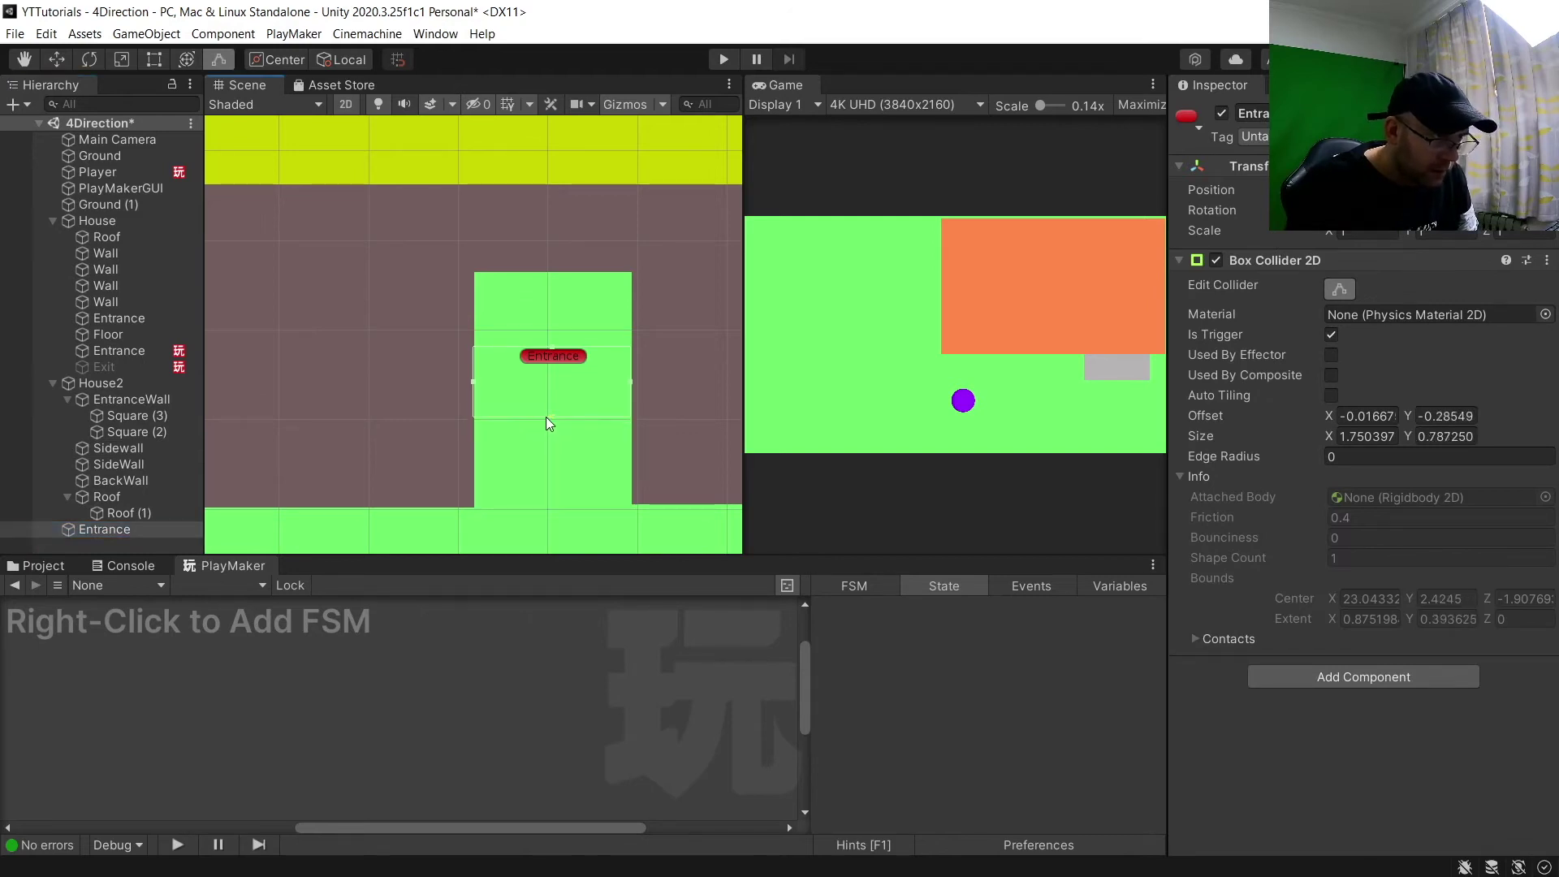
pyautogui.scroll(-1, 543, 417)
# Add a PlayMaker FSM to the Entrance object in House2's doorway and place a second state beside State 1
pyautogui.click(141, 530)
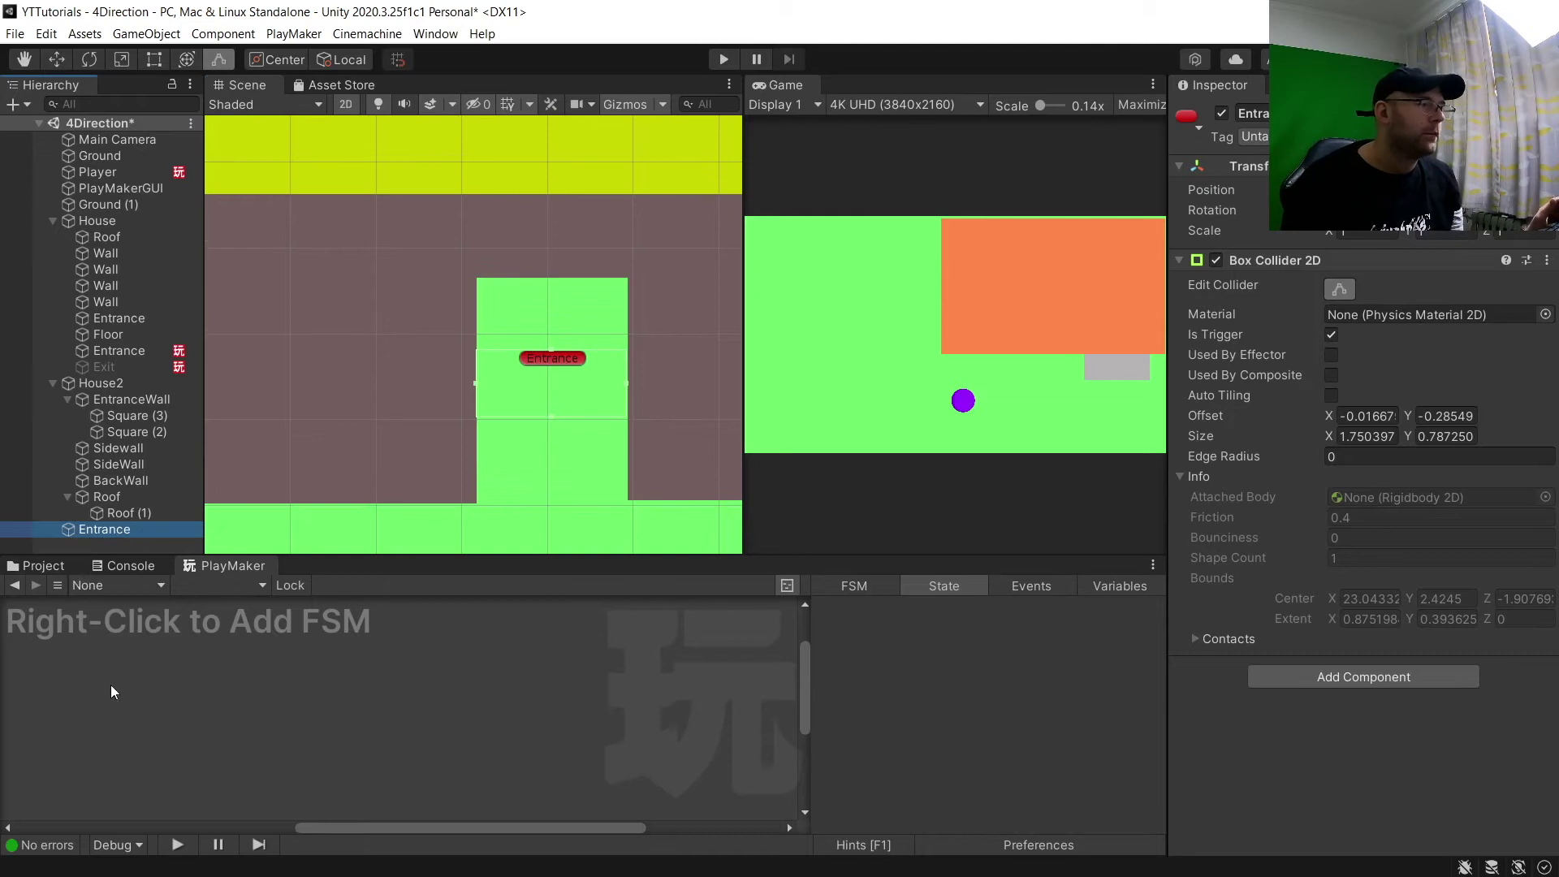
pyautogui.rightClick(161, 688)
pyautogui.click(184, 703)
pyautogui.rightClick(251, 712)
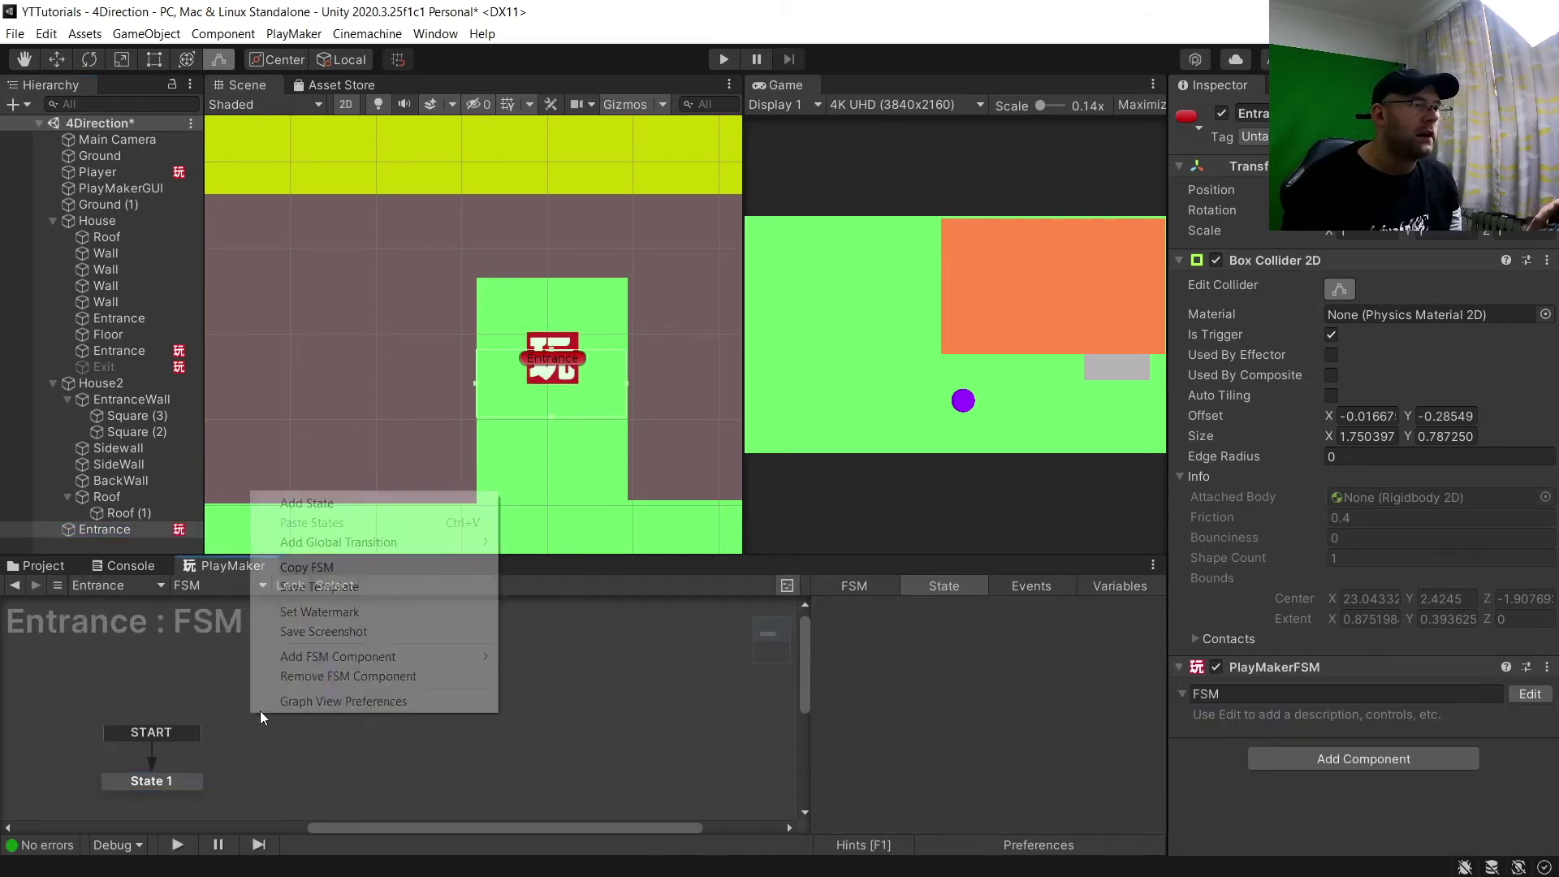
pyautogui.click(353, 503)
pyautogui.moveTo(282, 683); pyautogui.dragTo(310, 731)
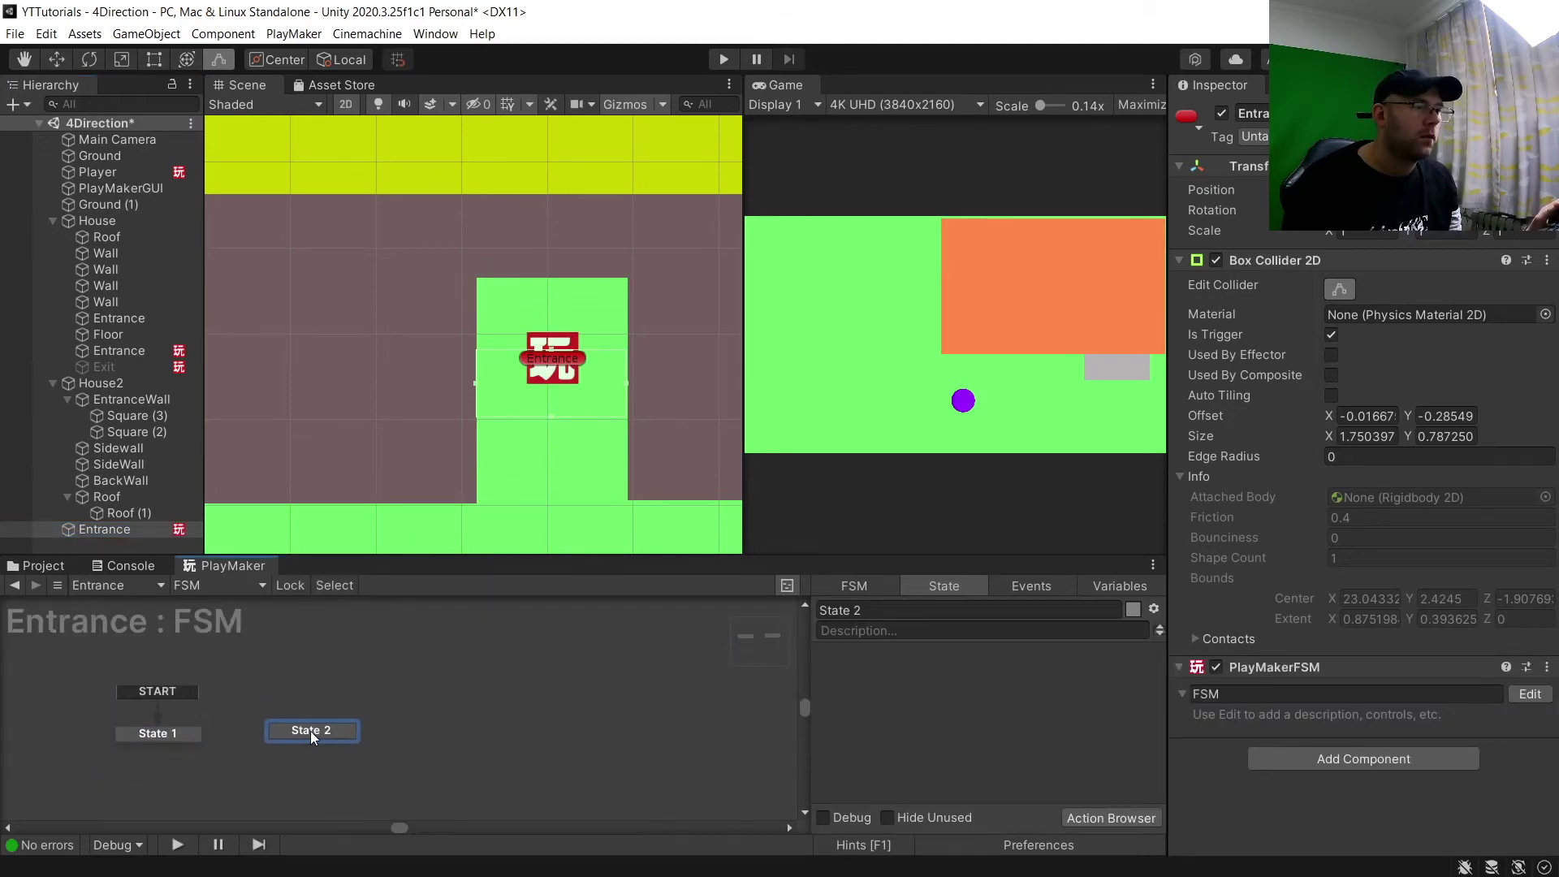
# Add a FINISHED transition to State 1 and link it to State 2
pyautogui.rightClick(157, 731)
pyautogui.moveTo(245, 567)
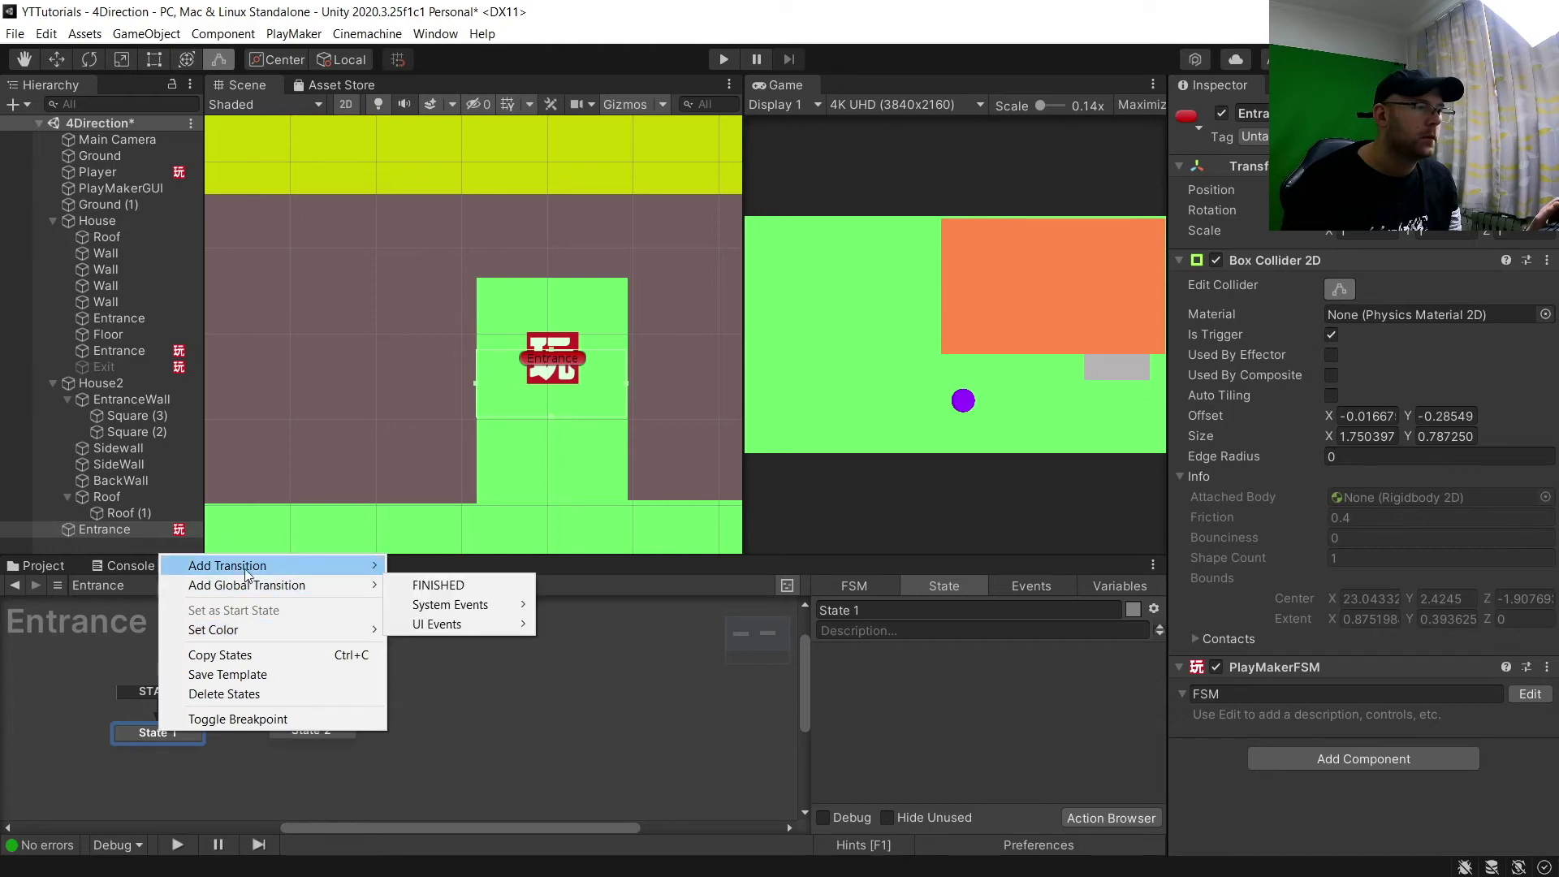
pyautogui.click(440, 567)
pyautogui.moveTo(193, 751); pyautogui.dragTo(275, 727)
# Rename the start state of the Entrance FSM to PlayerEnters
pyautogui.click(890, 613)
pyautogui.write('PlayerEn')
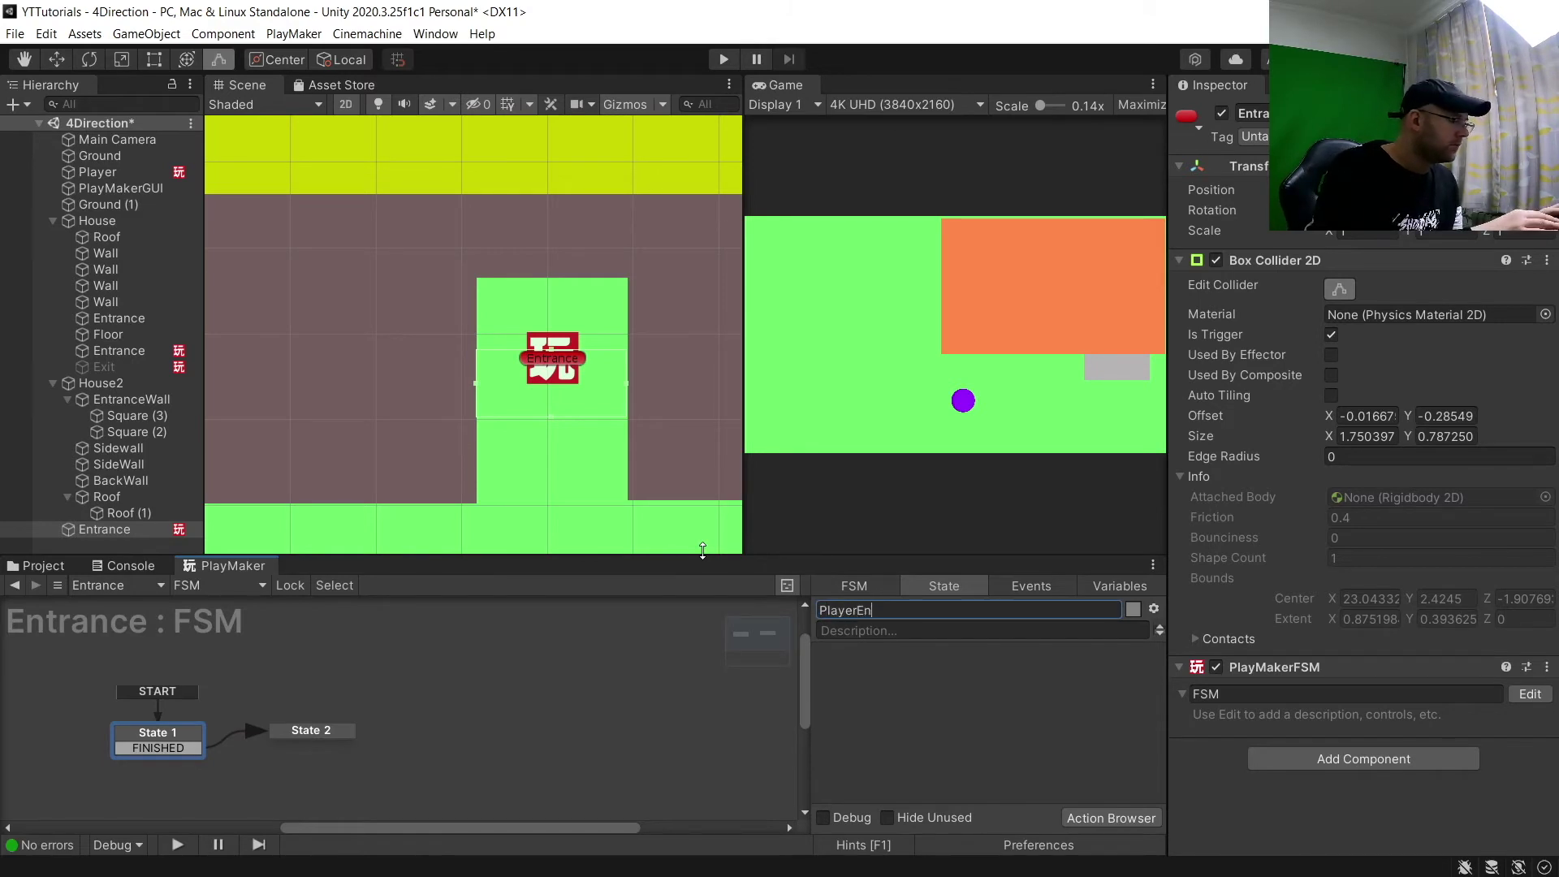
pyautogui.write('ters')
pyautogui.press('Return')
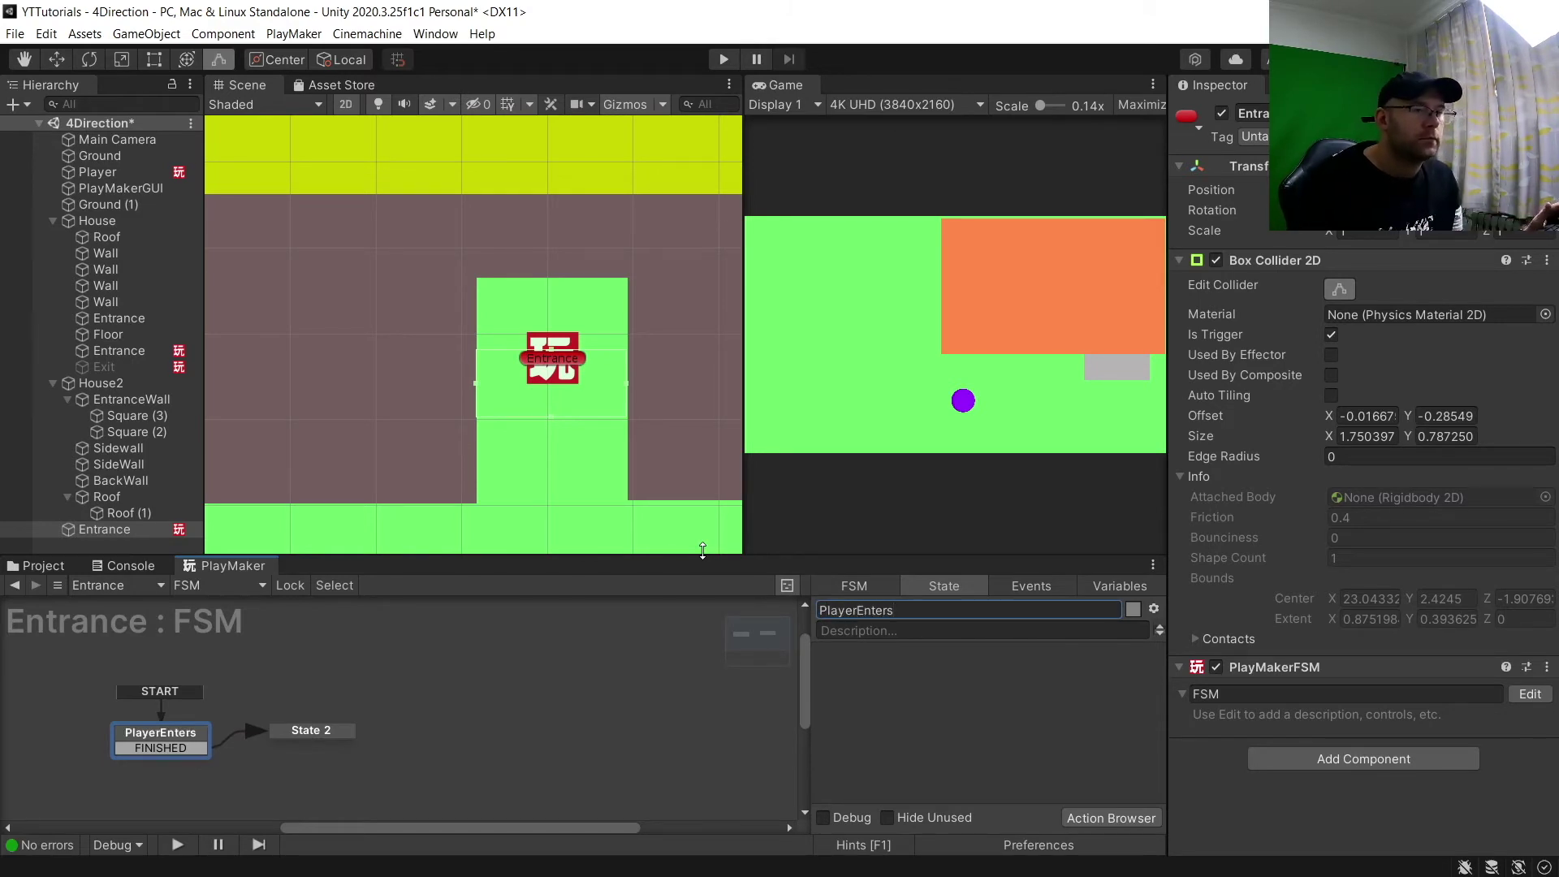
# Rename State 2 of the Entrance FSM to TurnOffRoofAndWall
pyautogui.click(304, 731)
pyautogui.click(894, 609)
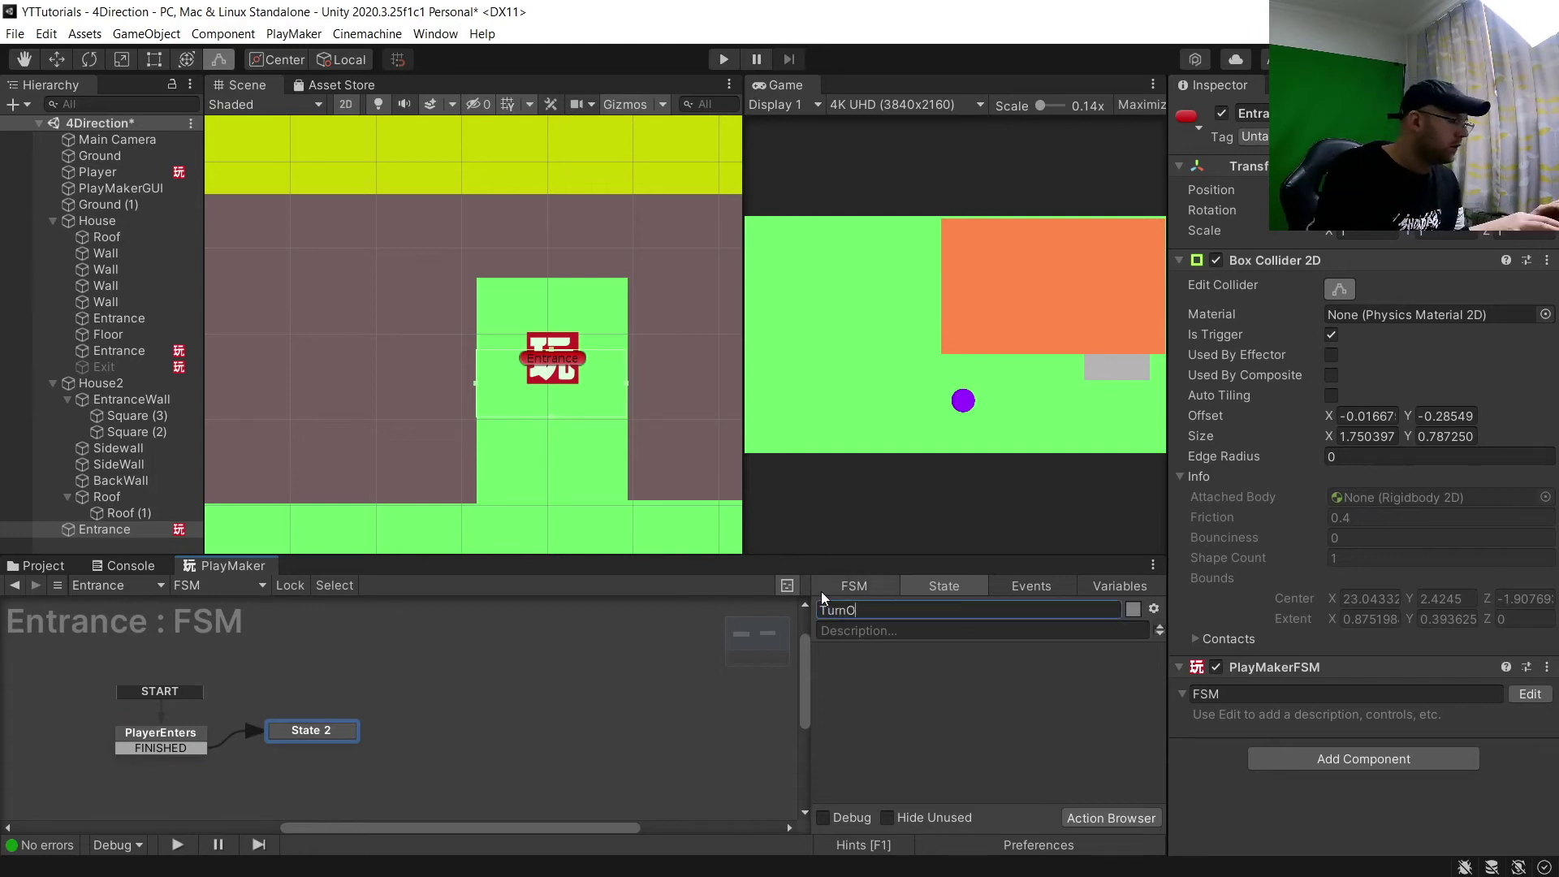
pyautogui.write('TurnOffRoofandall')
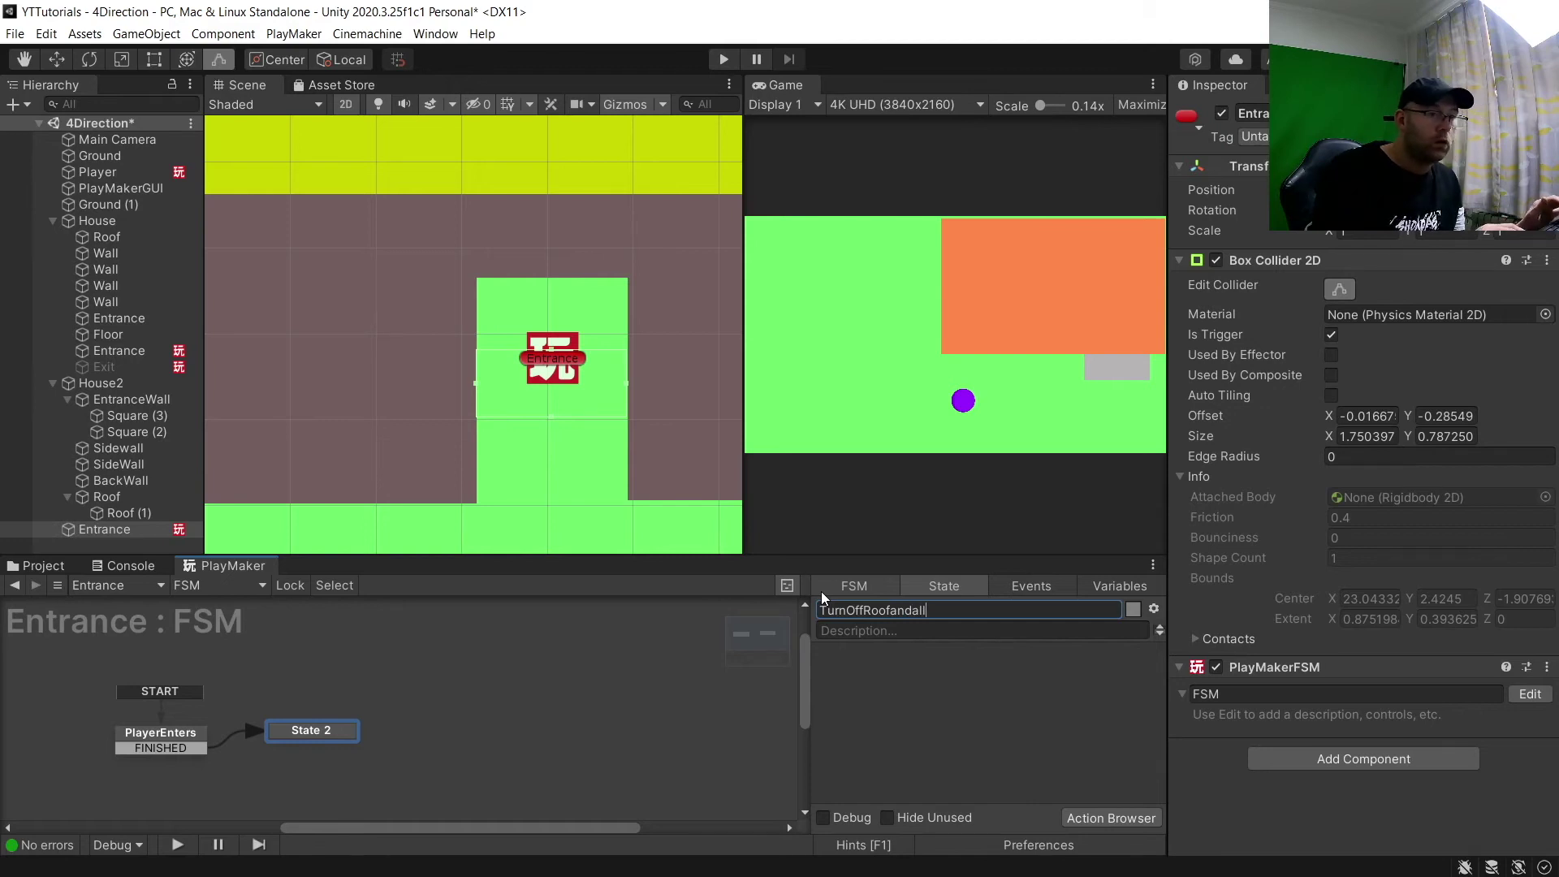
pyautogui.press('Left')
pyautogui.press('Left')
pyautogui.press('Left')
pyautogui.press('Left')
pyautogui.press('BackSpace')
pyautogui.write('A')
pyautogui.press('BackSpace')
pyautogui.write('Wa')
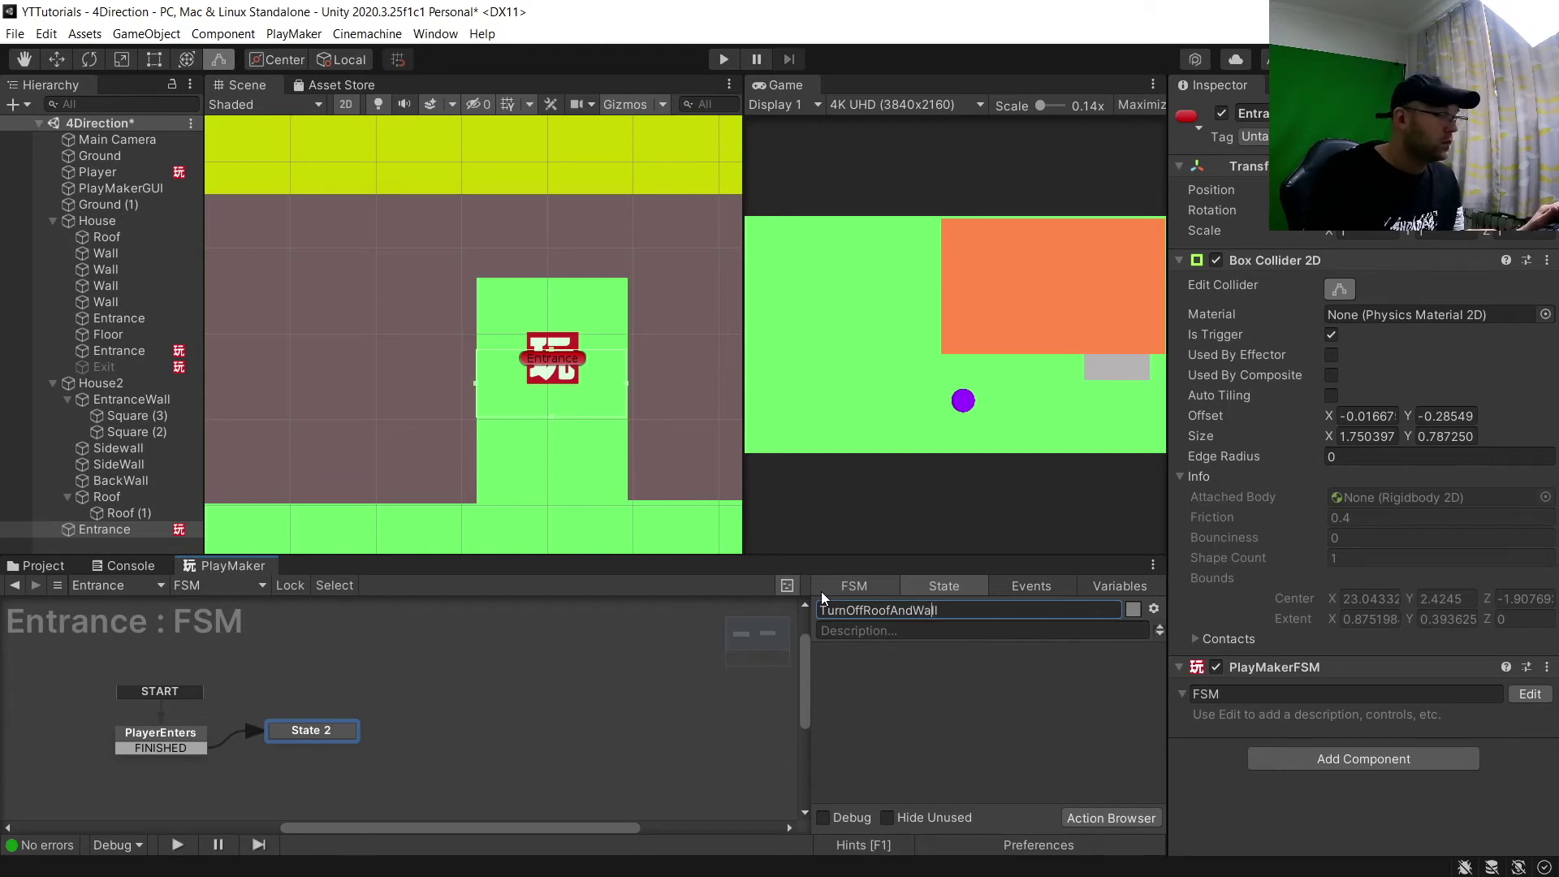
pyautogui.press('Return')
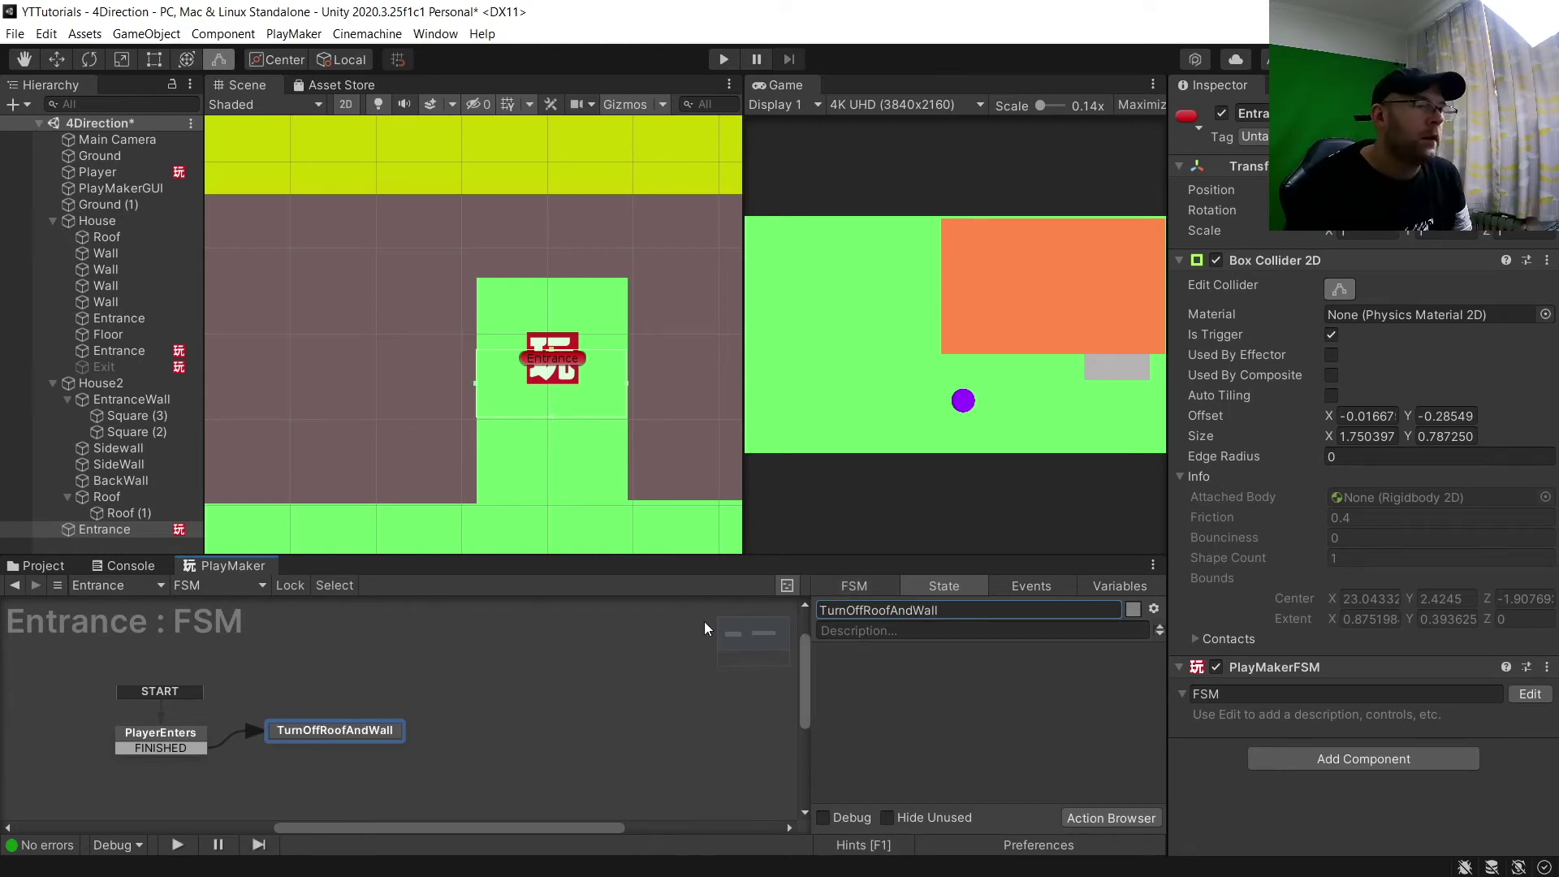
# Add a Trigger2D Event action to the PlayerEnters state
pyautogui.click(184, 729)
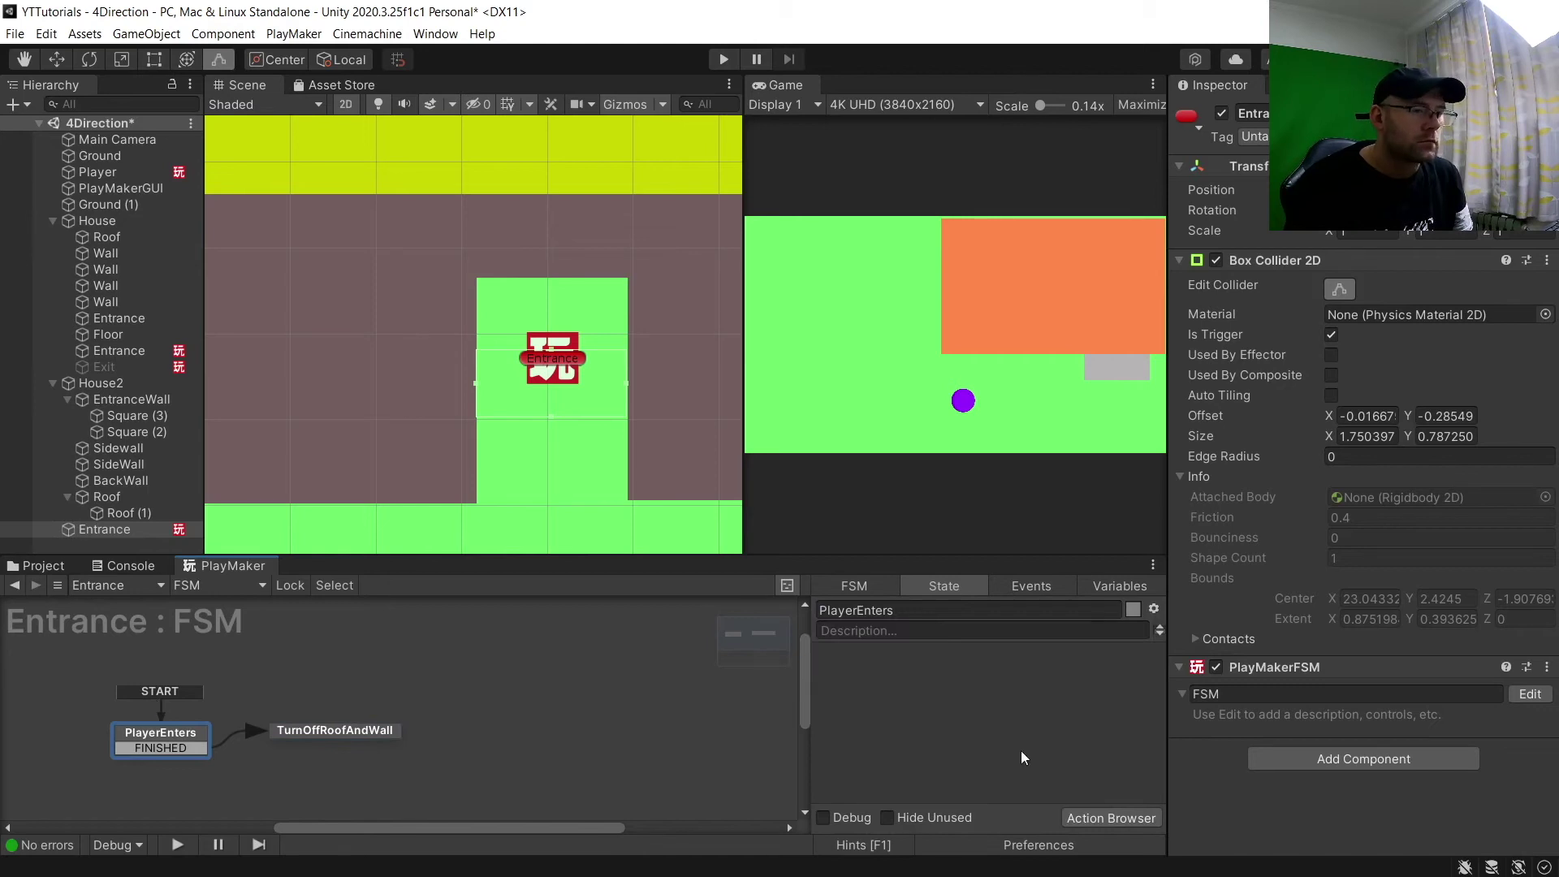
pyautogui.click(1066, 814)
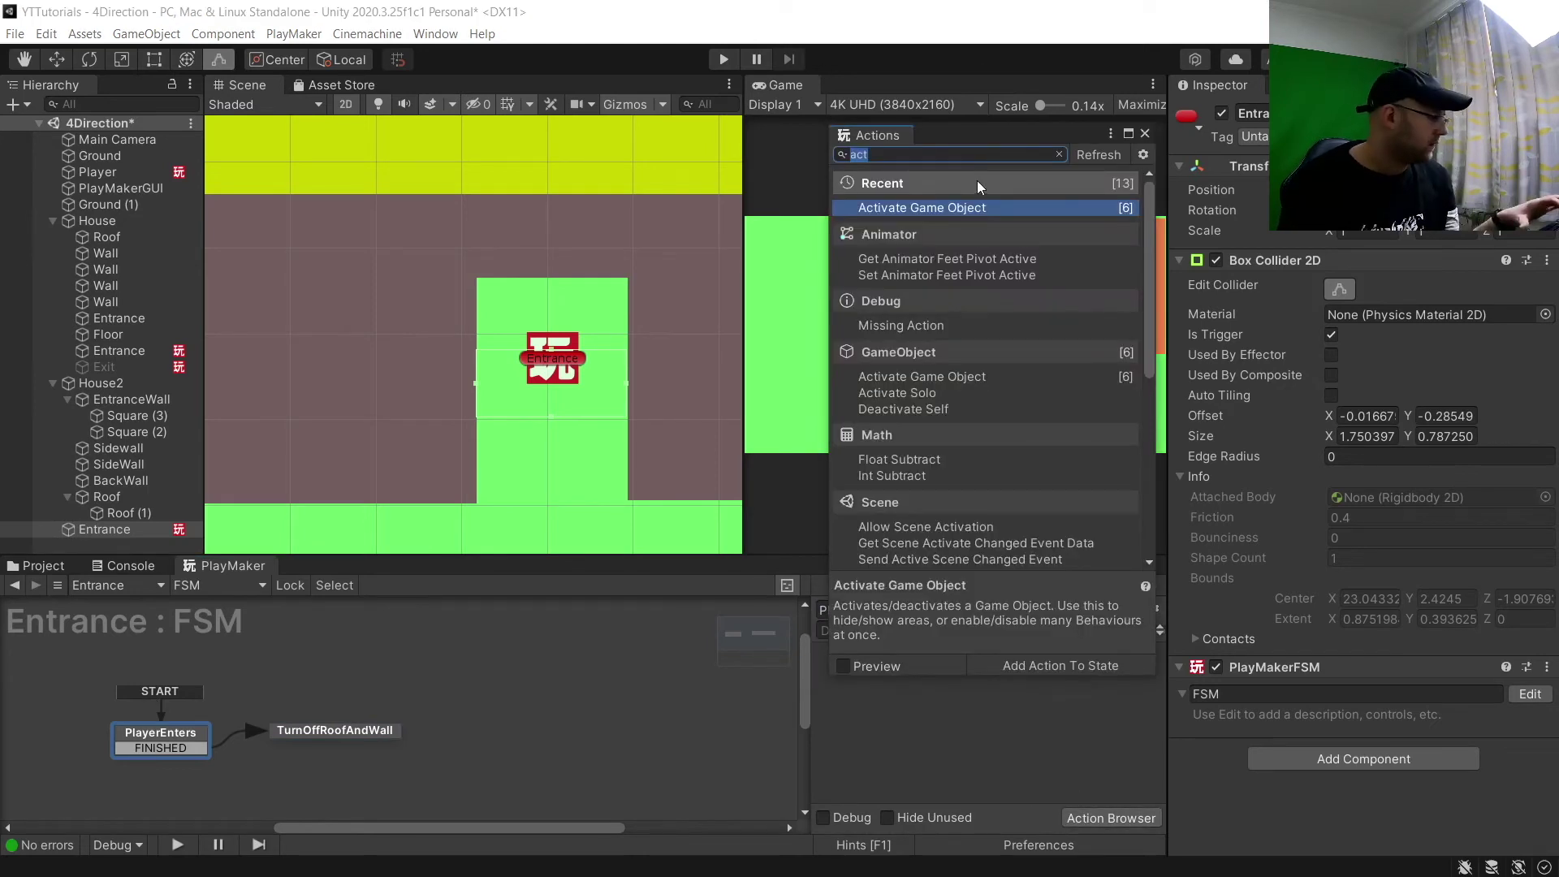
pyautogui.write('t')
pyautogui.click(966, 224)
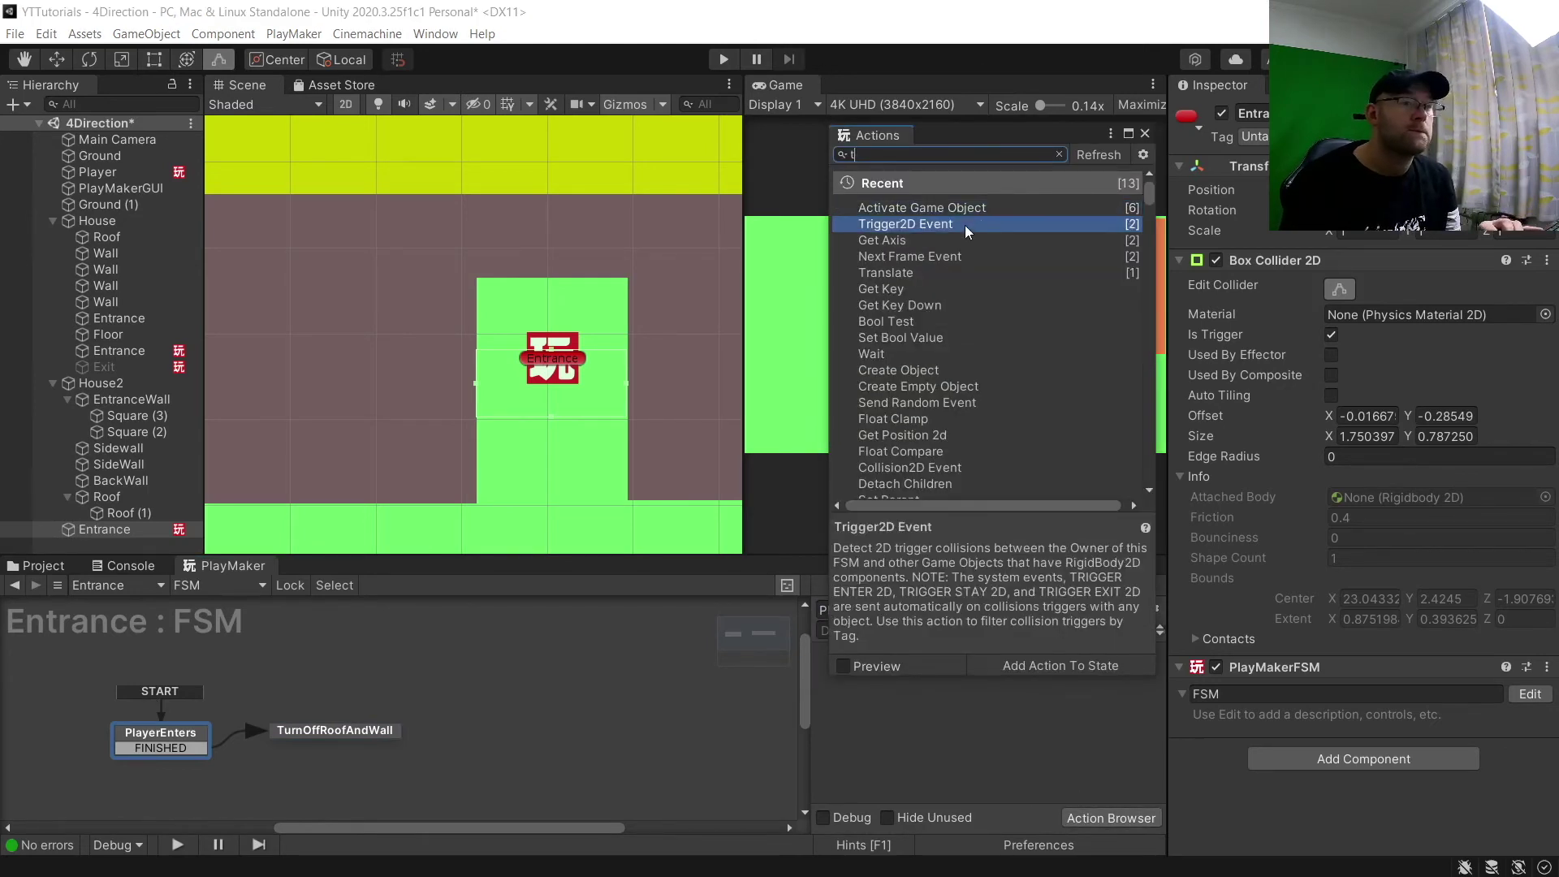
pyautogui.doubleClick(965, 226)
# Set the Trigger2D Event's collide tag to Player and its sent event to FINISHED
pyautogui.click(1001, 727)
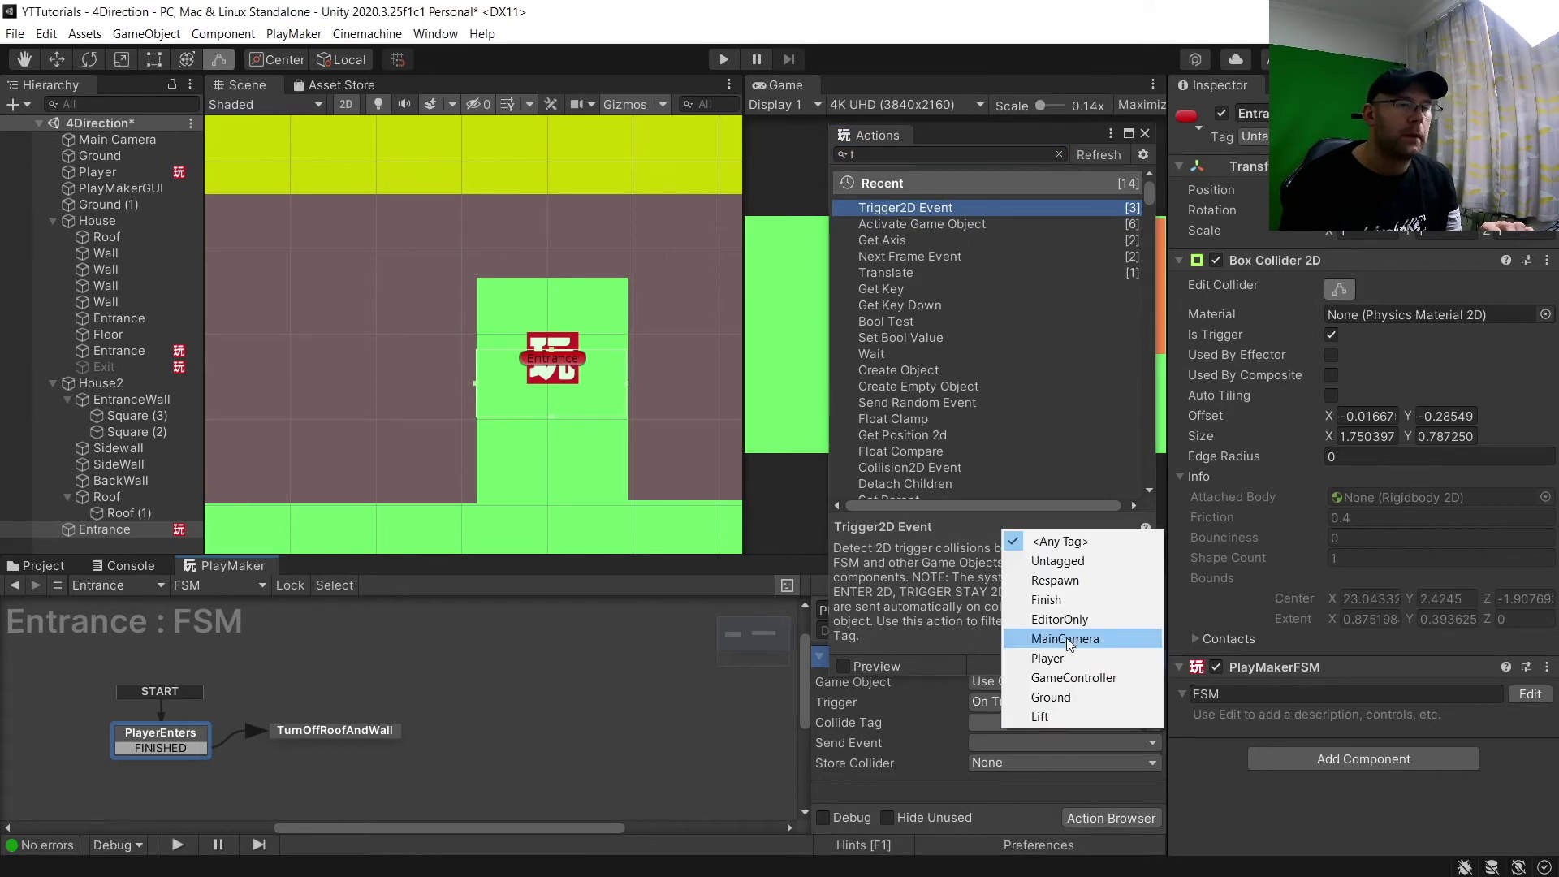
pyautogui.click(1048, 657)
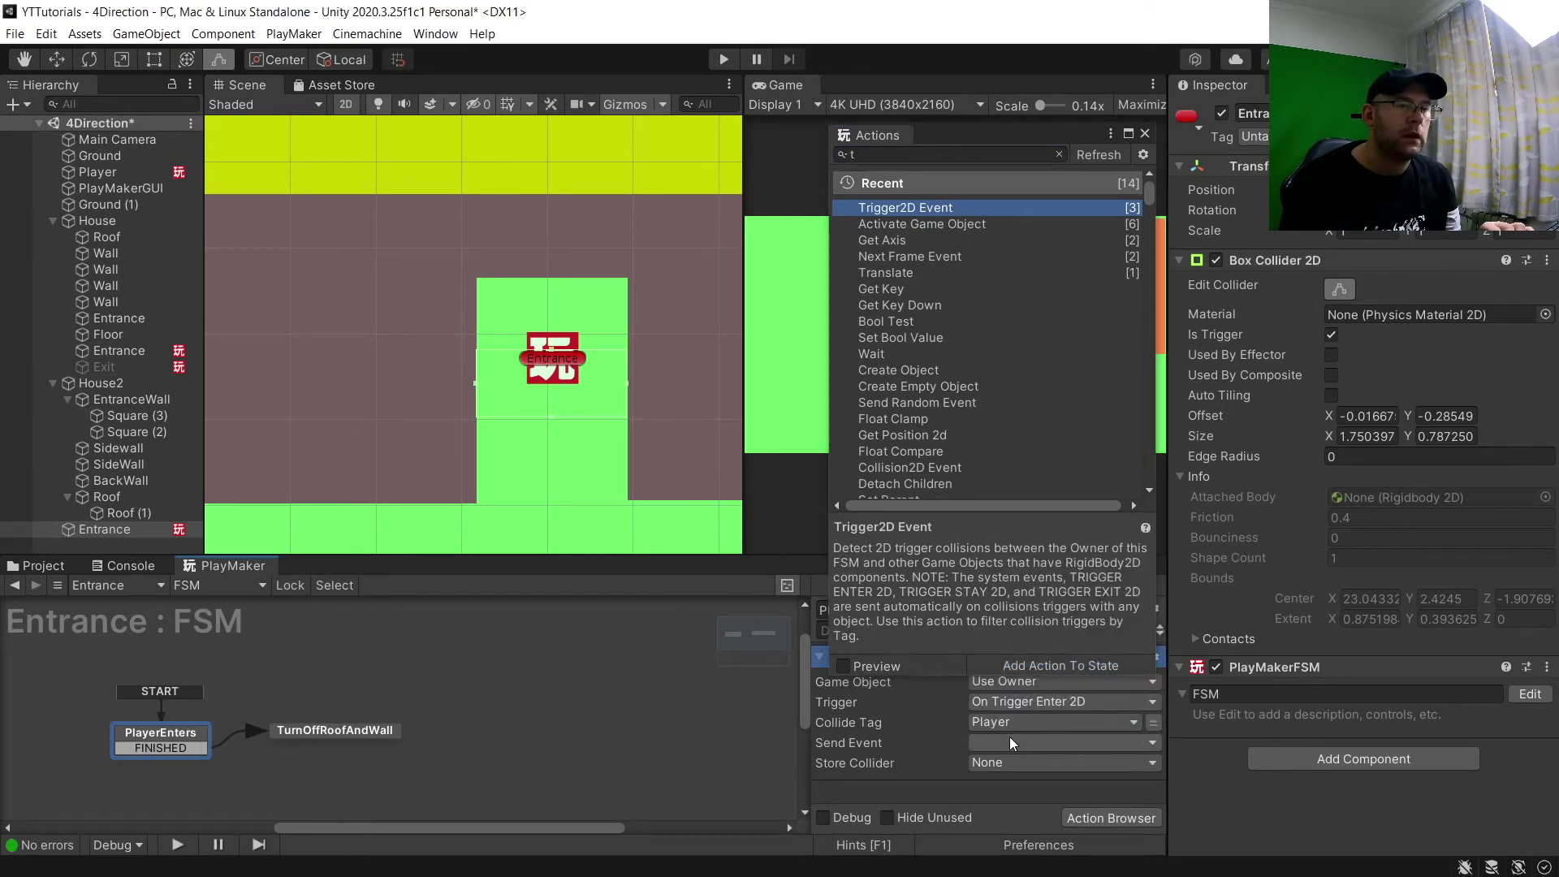
pyautogui.click(1016, 742)
pyautogui.click(1038, 651)
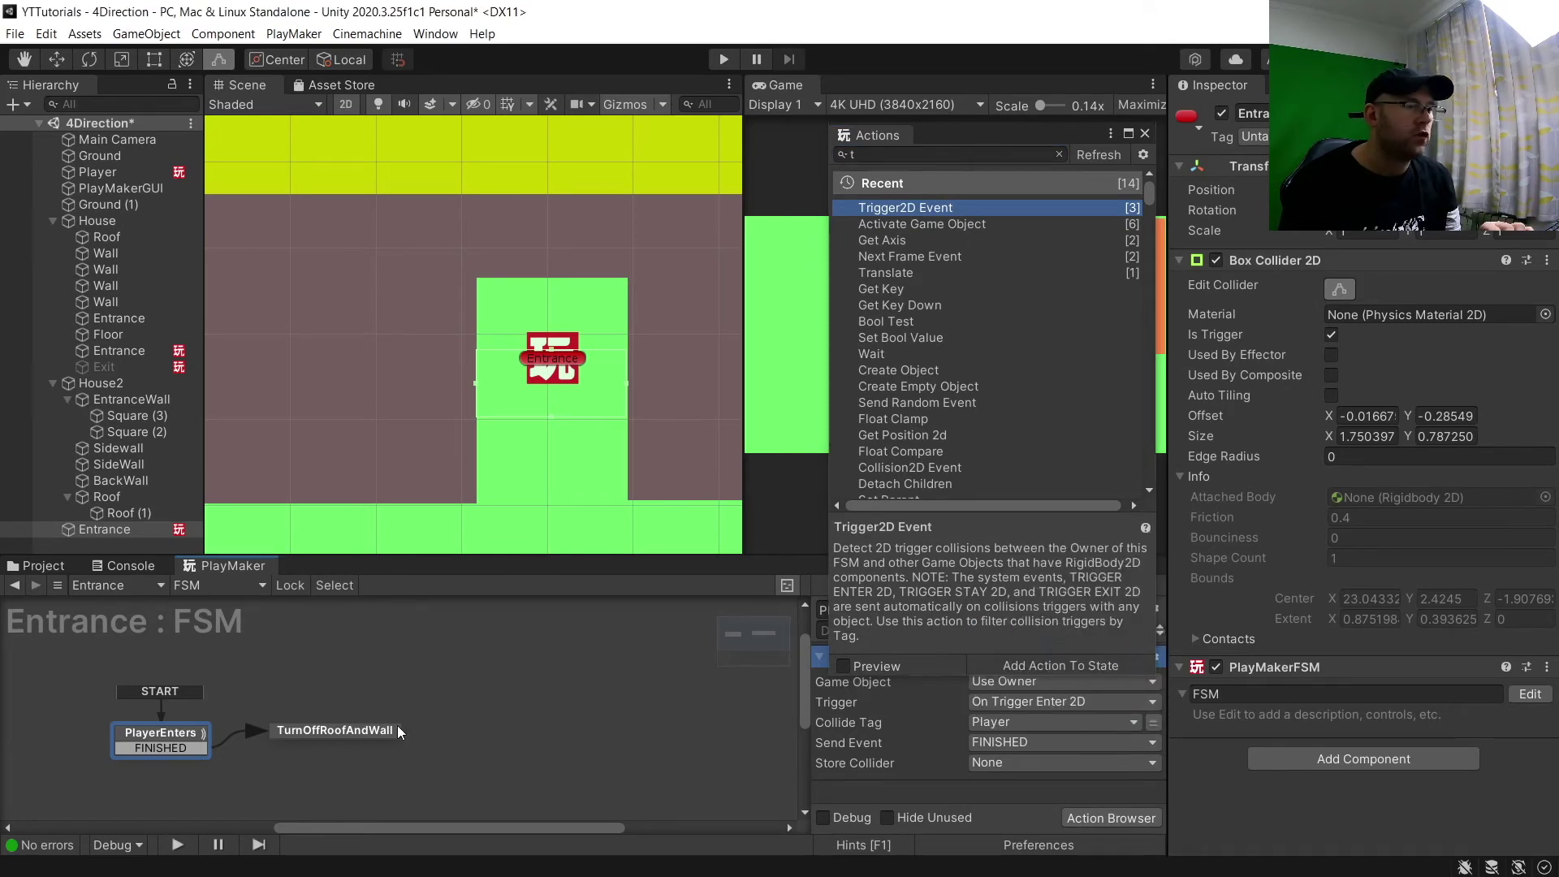
# Examine which pieces under EntranceWall form House2's front wall and how their box colliders are arranged around the doorway
pyautogui.click(354, 732)
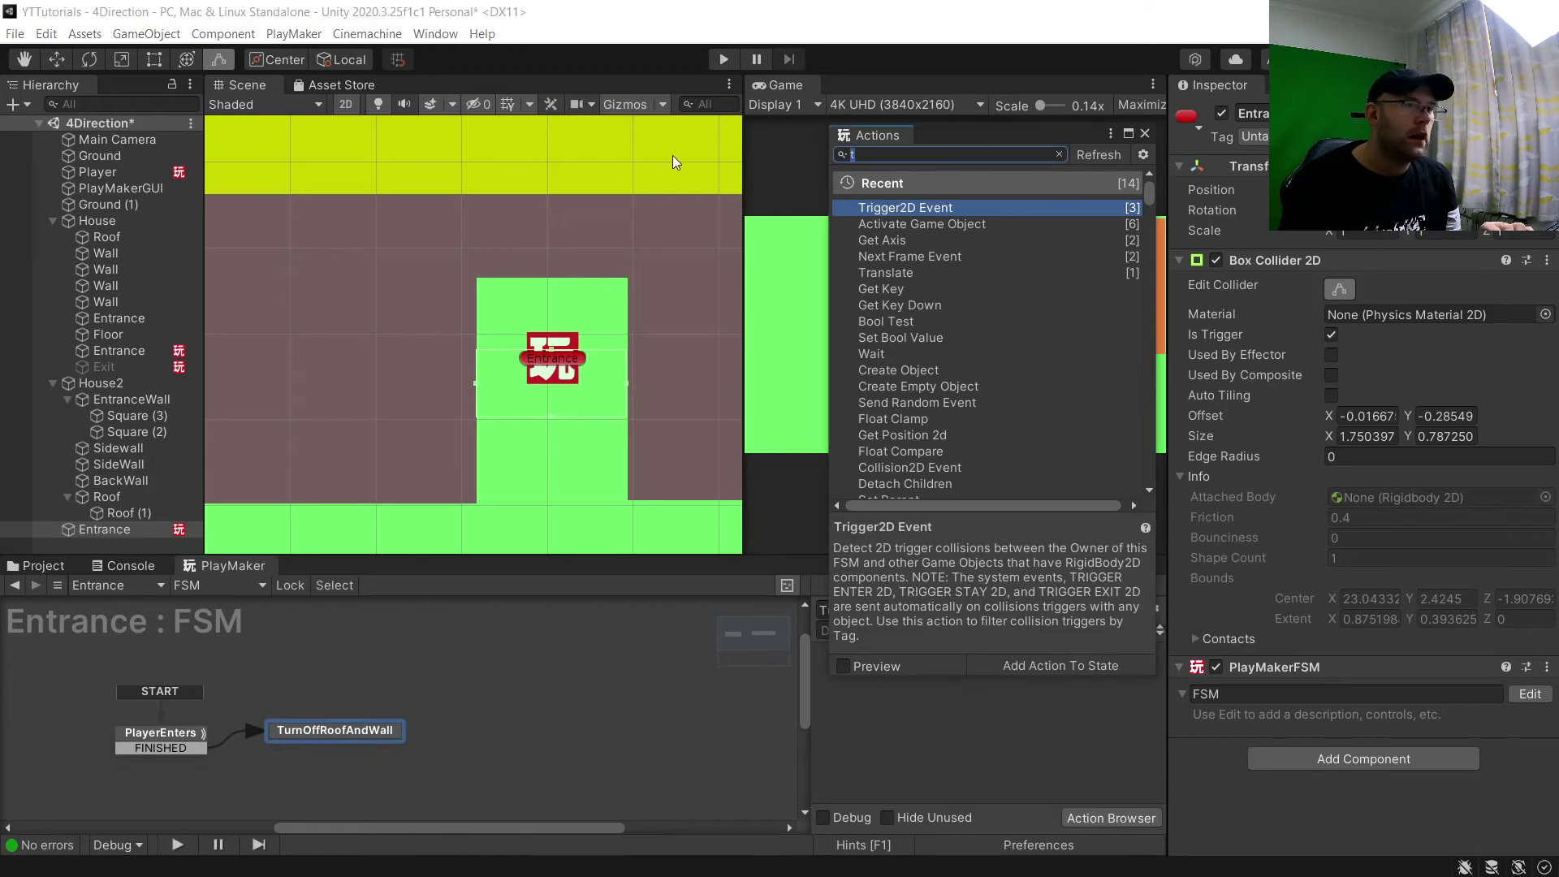
pyautogui.press('BackSpace')
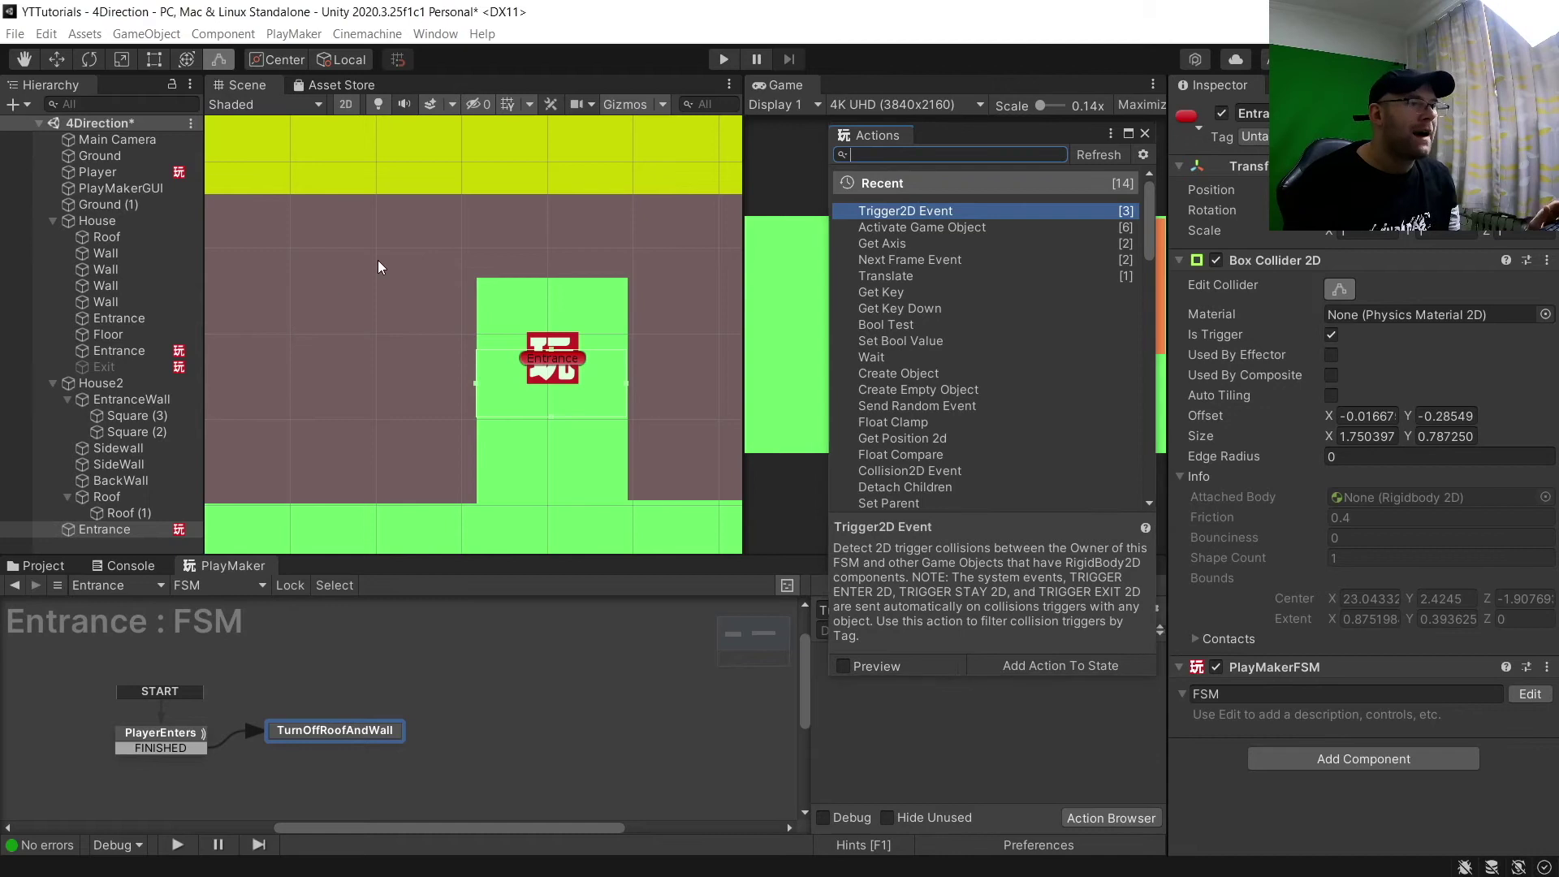
pyautogui.click(533, 247)
pyautogui.click(362, 385)
pyautogui.click(362, 384)
pyautogui.press('w')
pyautogui.click(531, 250)
pyautogui.click(672, 359)
pyautogui.click(378, 372)
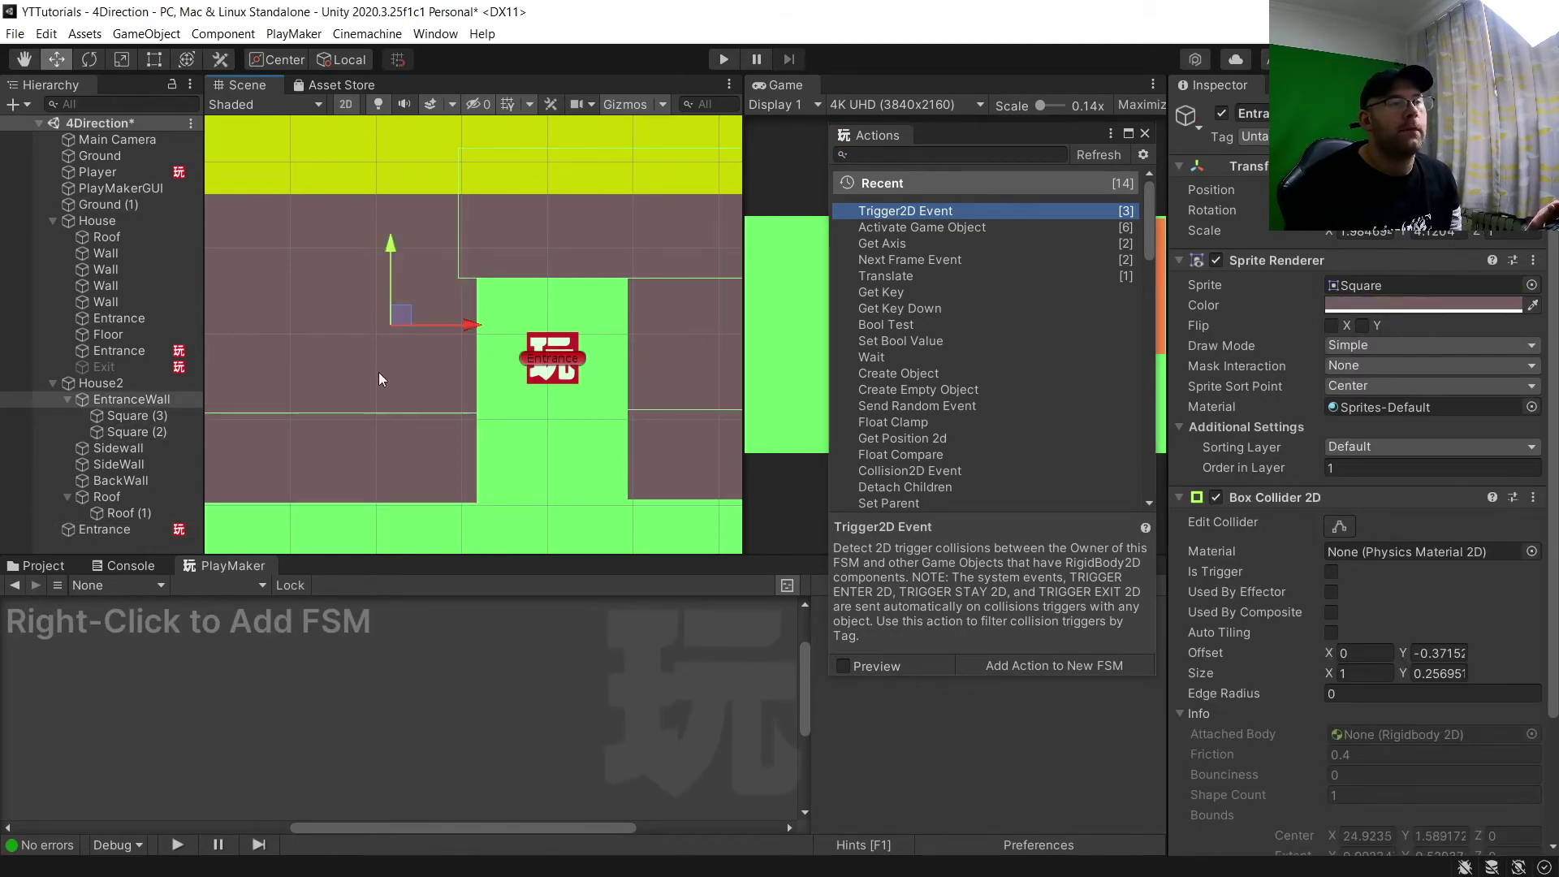
pyautogui.scroll(-2, 490, 246)
pyautogui.moveTo(526, 242); pyautogui.dragTo(457, 279, button='middle')
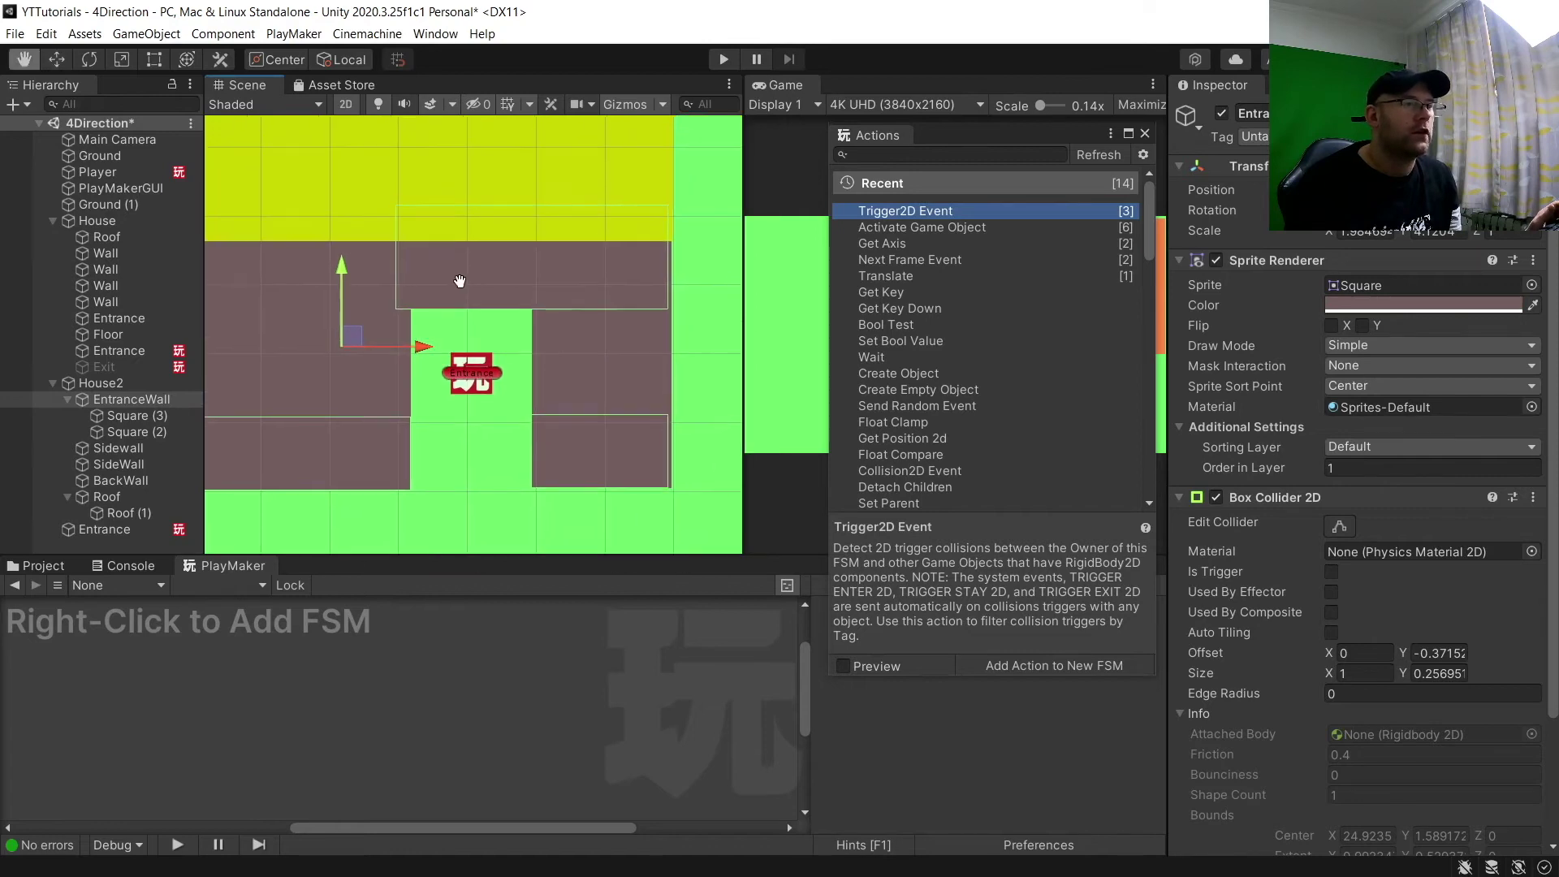
pyautogui.click(167, 400)
pyautogui.click(140, 416)
pyautogui.click(141, 431)
pyautogui.click(136, 415)
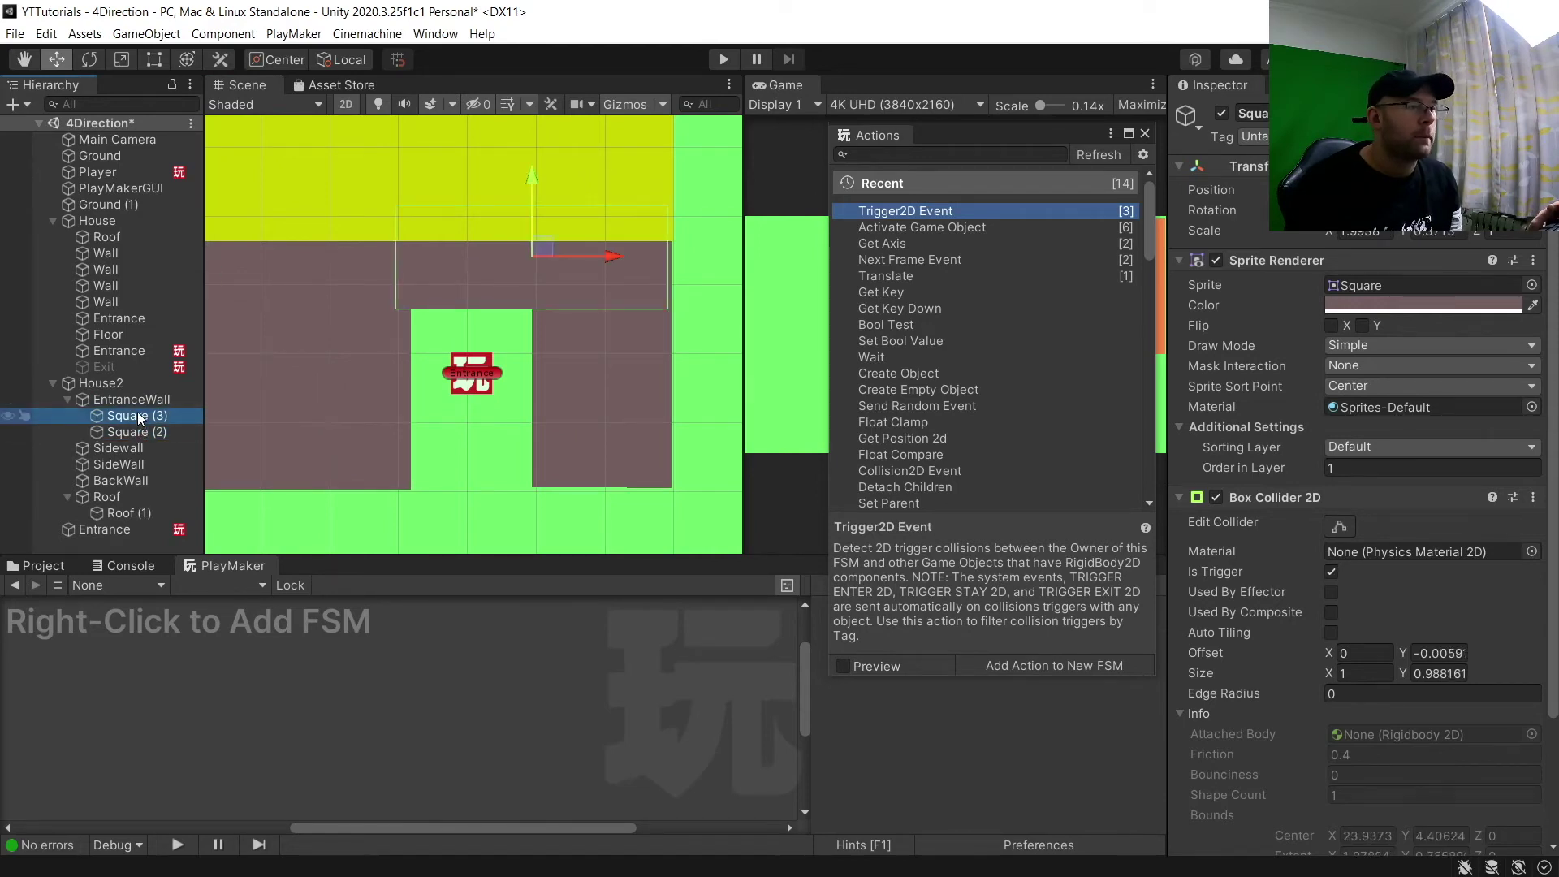
pyautogui.click(602, 420)
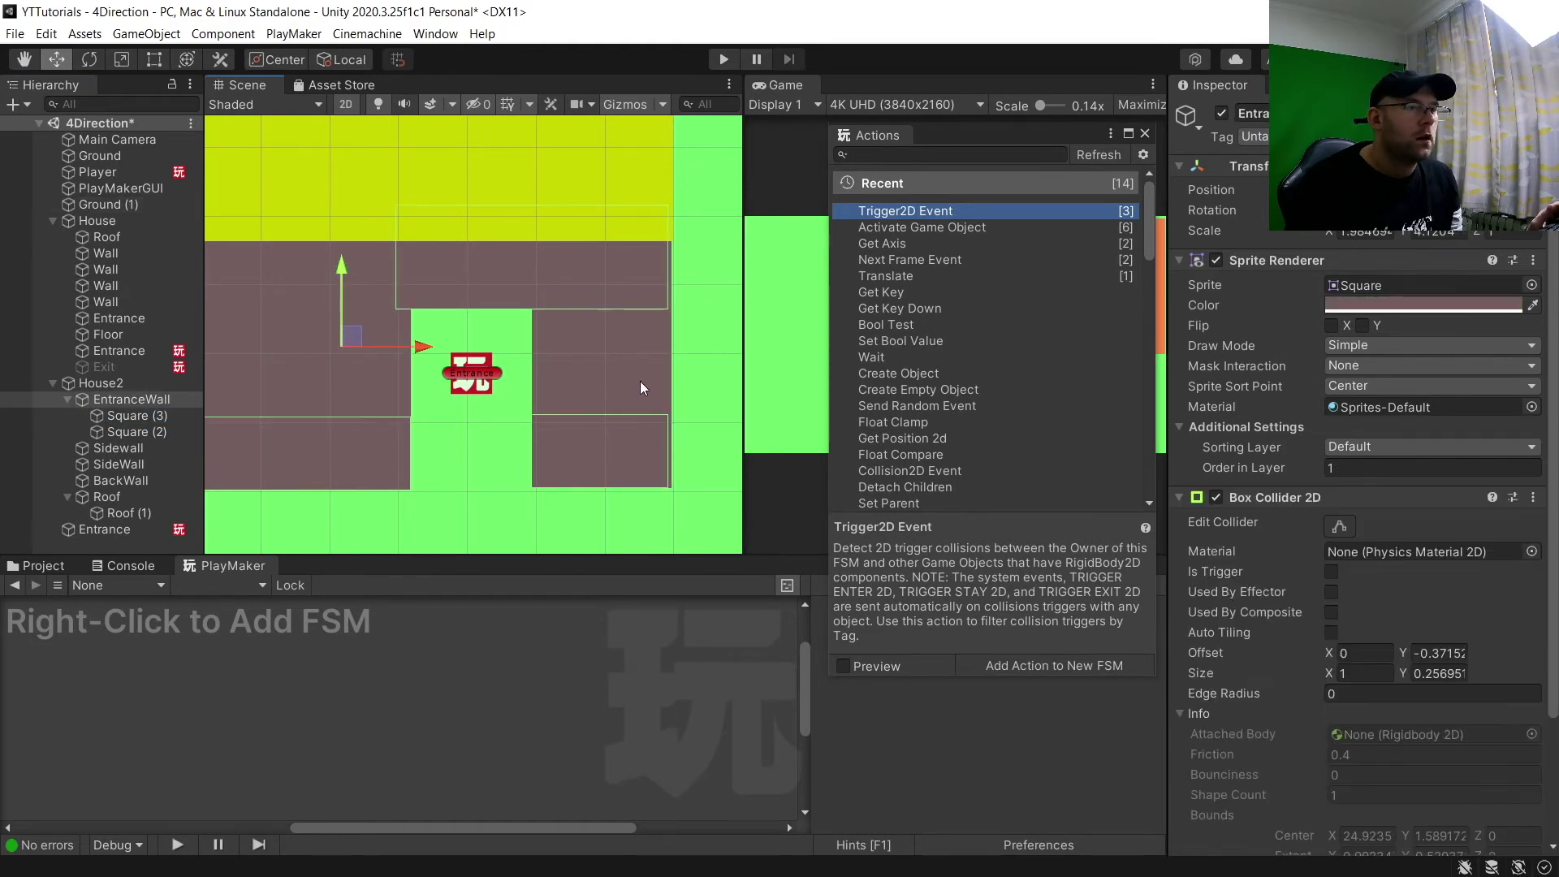
pyautogui.moveTo(645, 387); pyautogui.dragTo(550, 358, button='middle')
pyautogui.scroll(5, 448, 393)
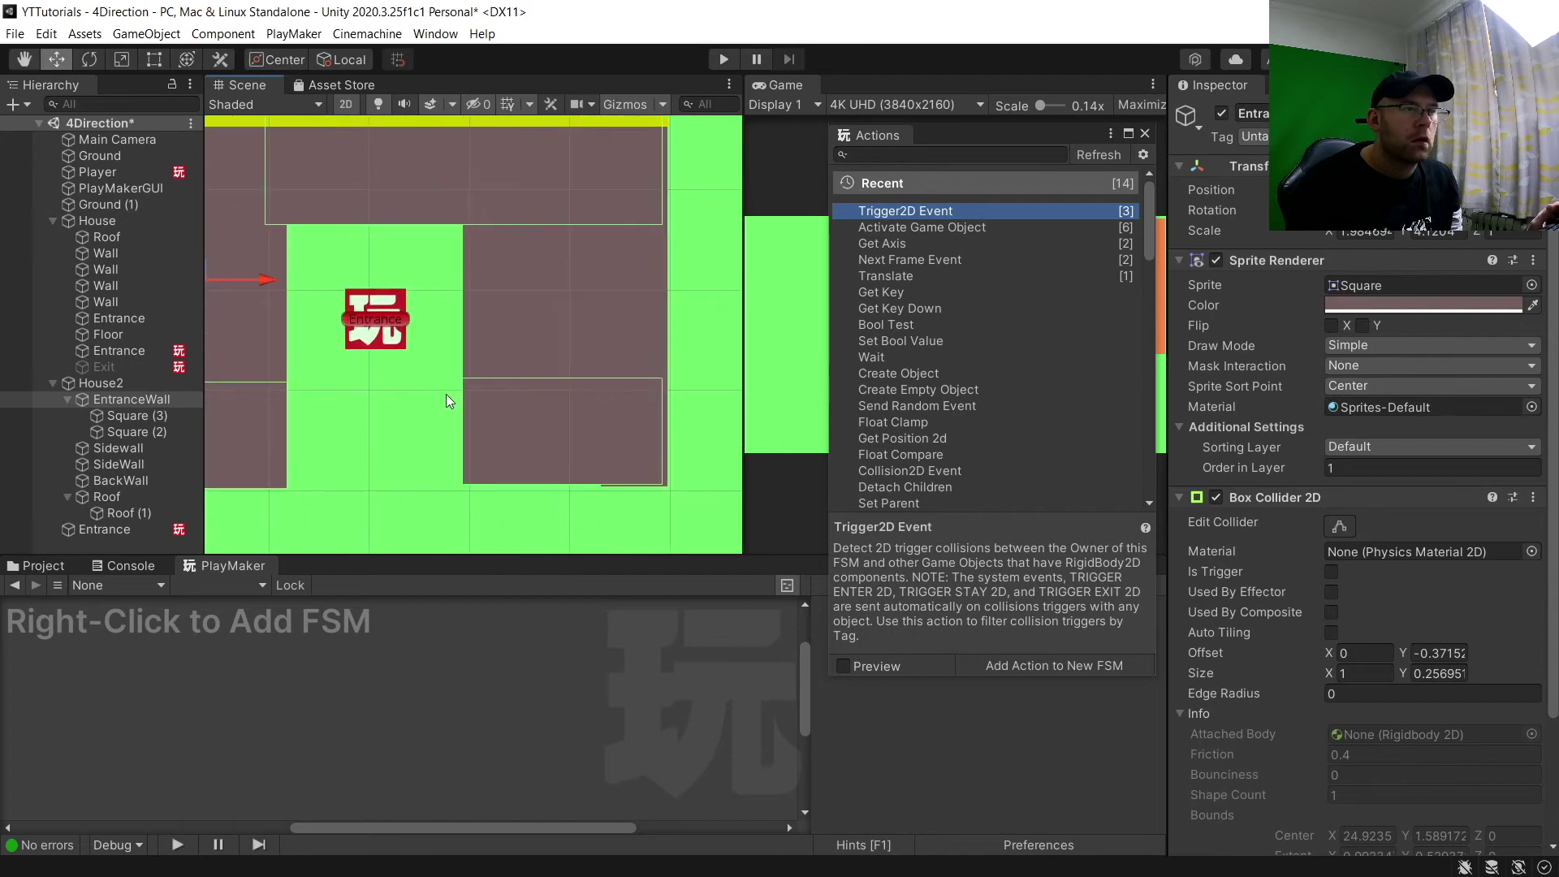
pyautogui.scroll(3, 423, 403)
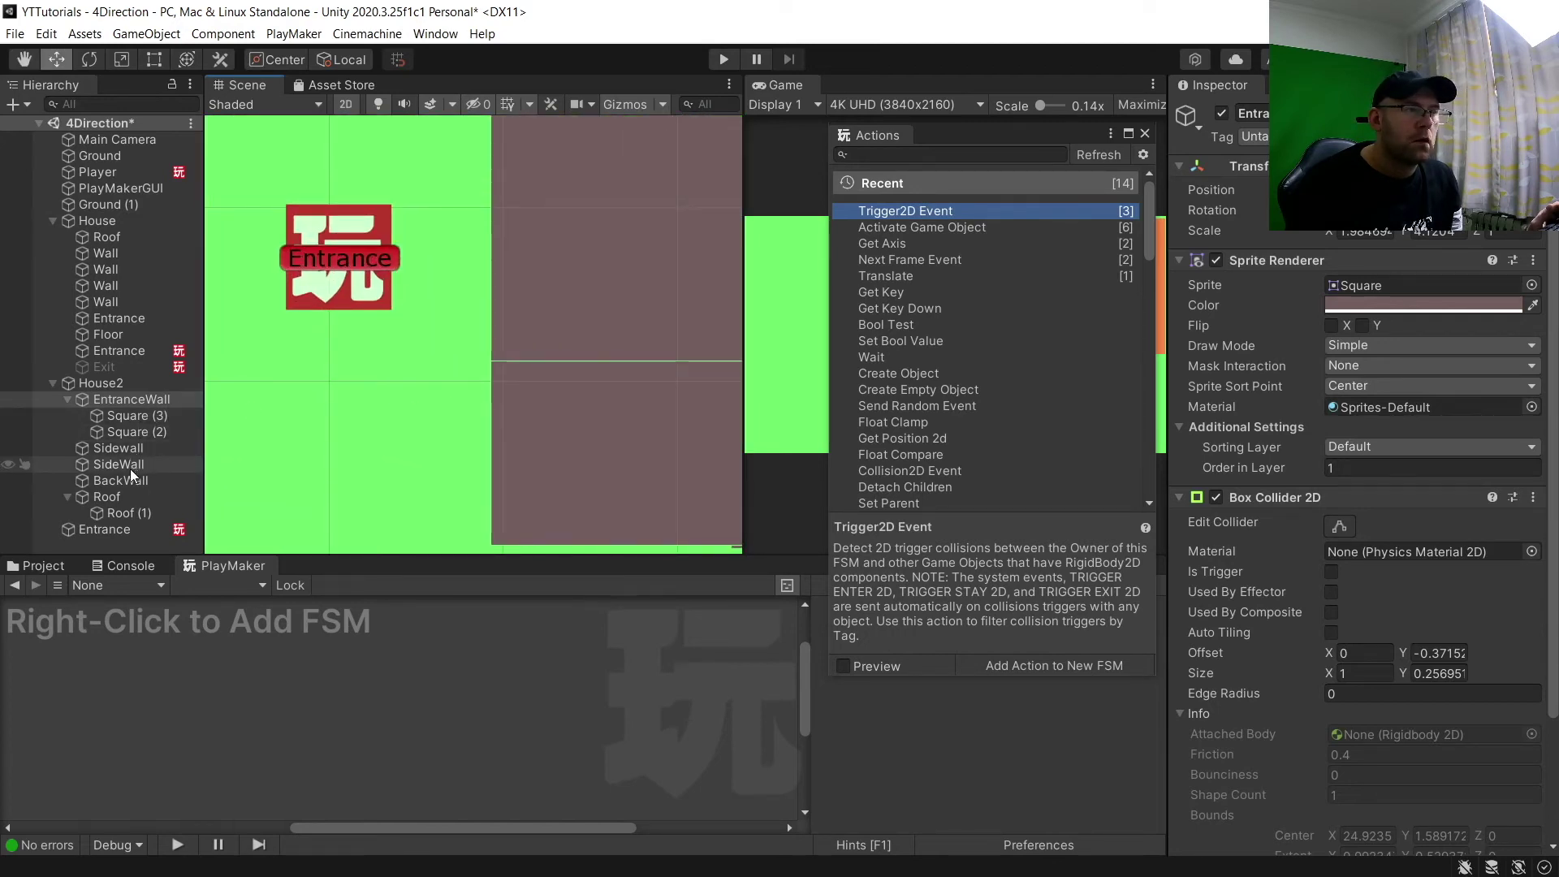
pyautogui.click(134, 418)
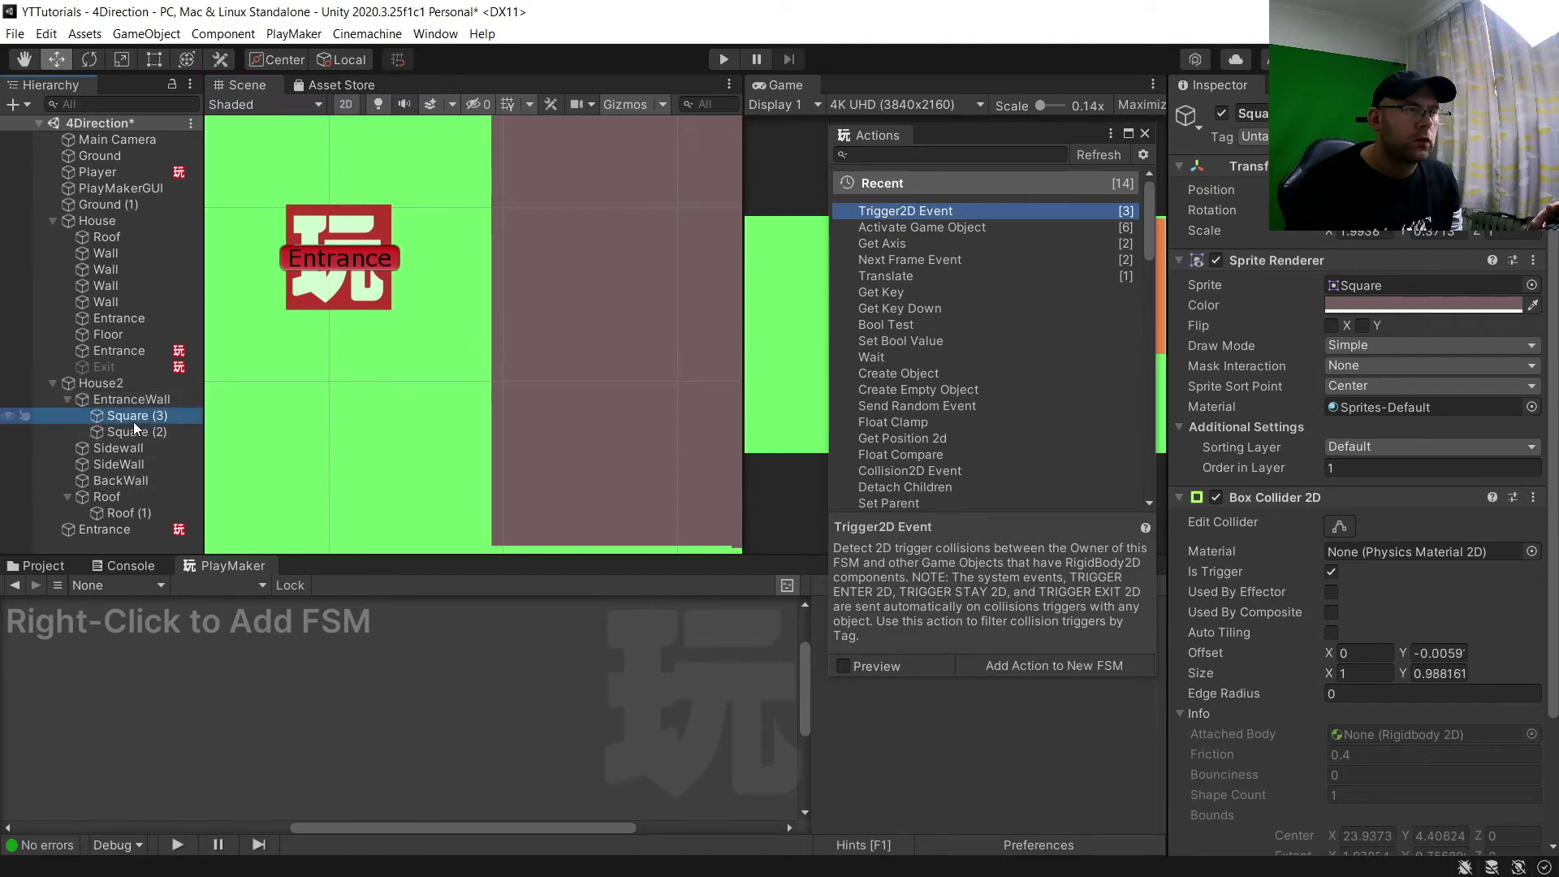
pyautogui.scroll(-3, 290, 363)
pyautogui.moveTo(290, 363); pyautogui.dragTo(421, 356, button='middle')
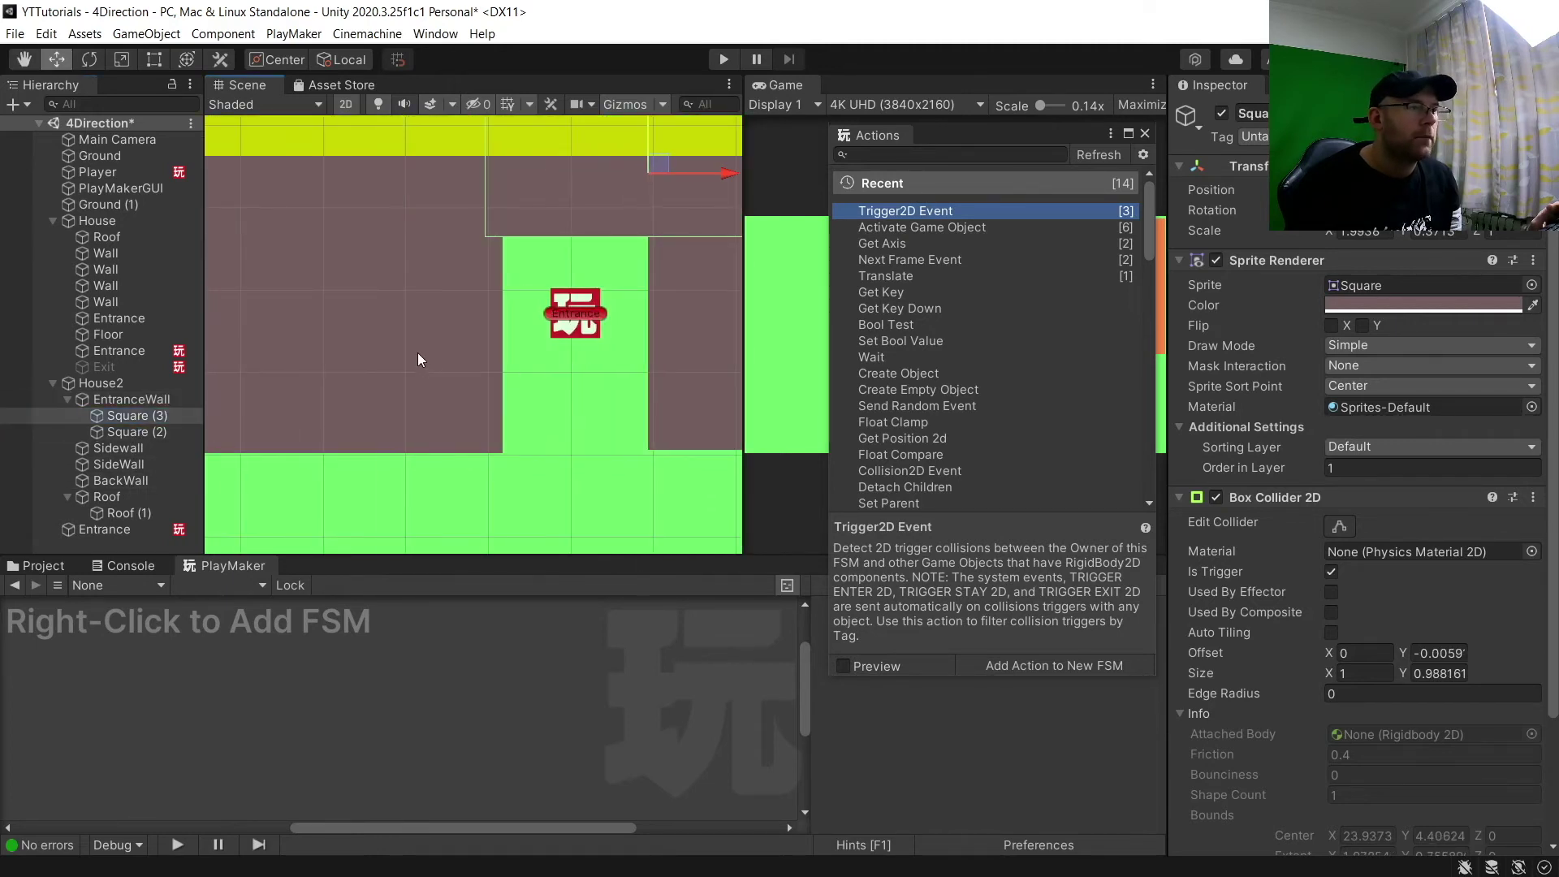
pyautogui.click(417, 352)
pyautogui.scroll(-2, 427, 378)
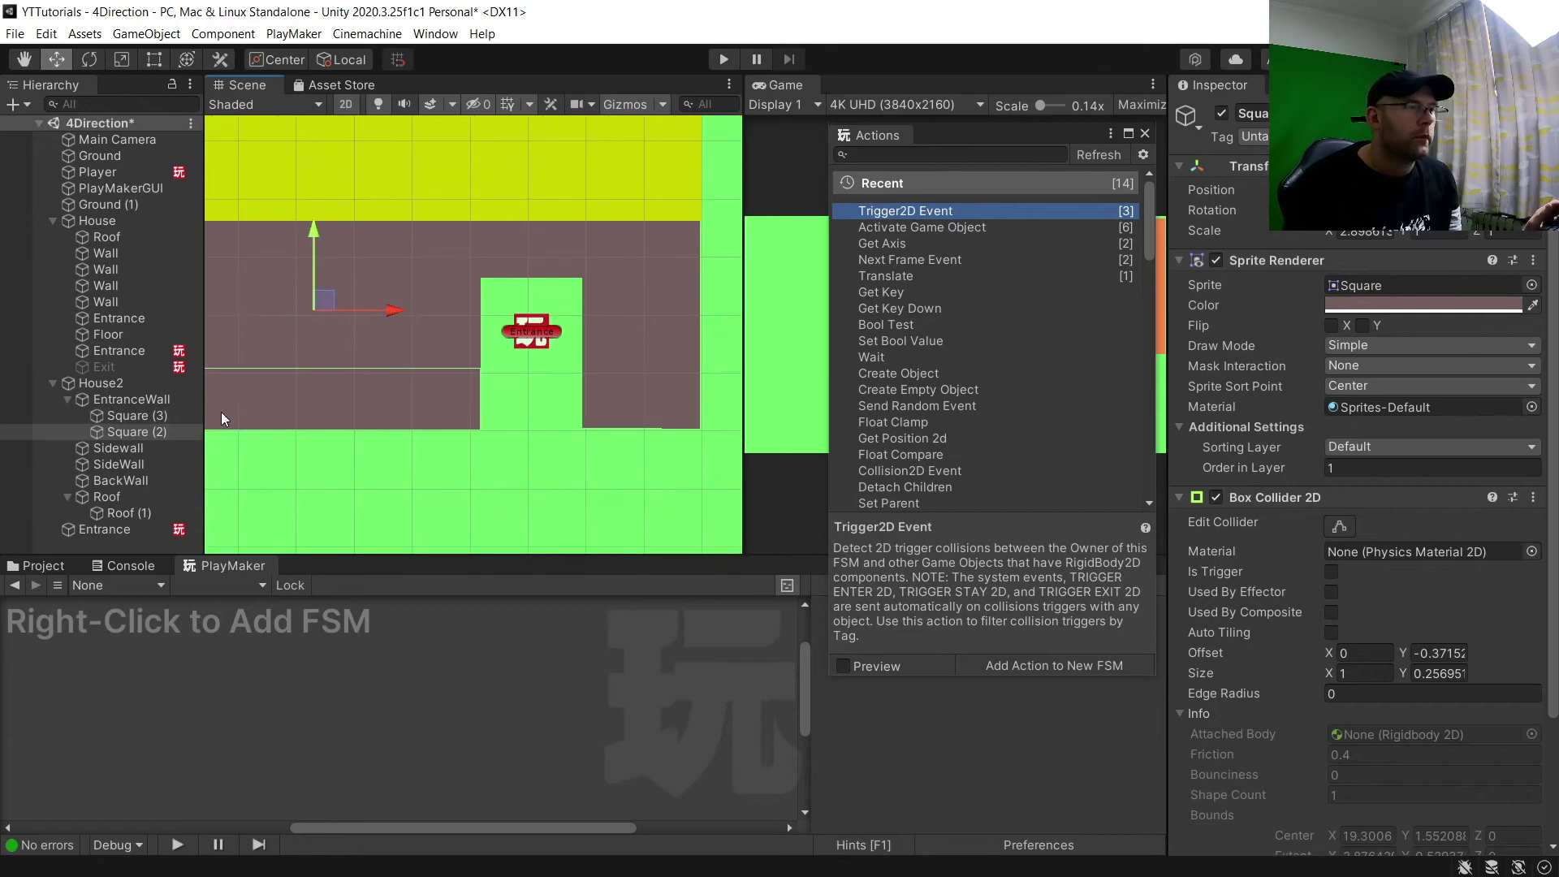
# Toggle the EntranceWall object off and on to check which parts of House2's front belong to it
pyautogui.click(76, 397)
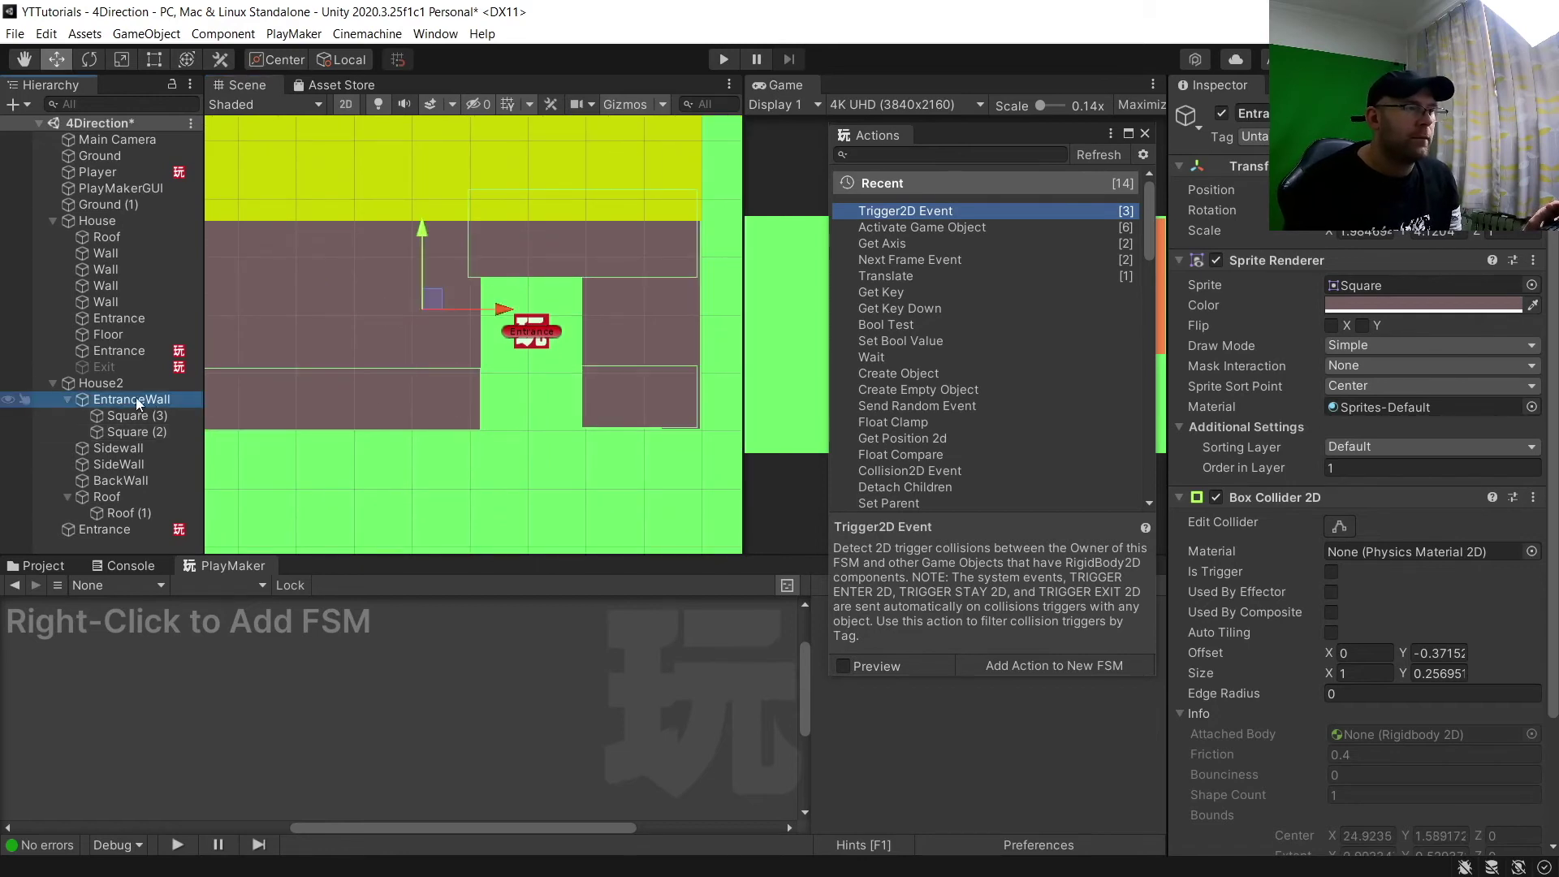
pyautogui.click(68, 399)
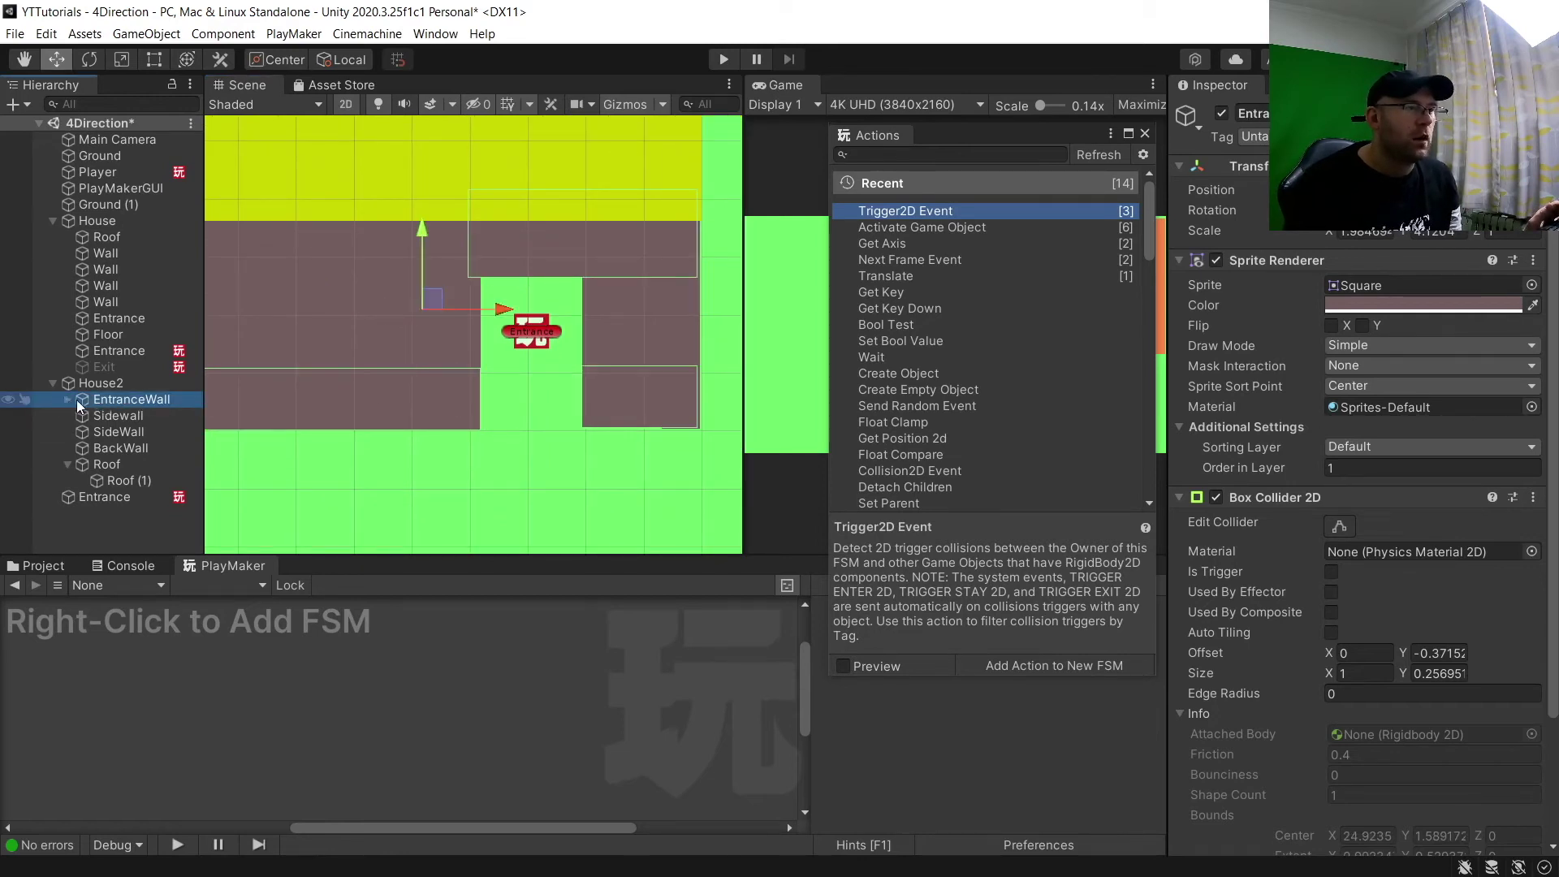
pyautogui.click(1227, 112)
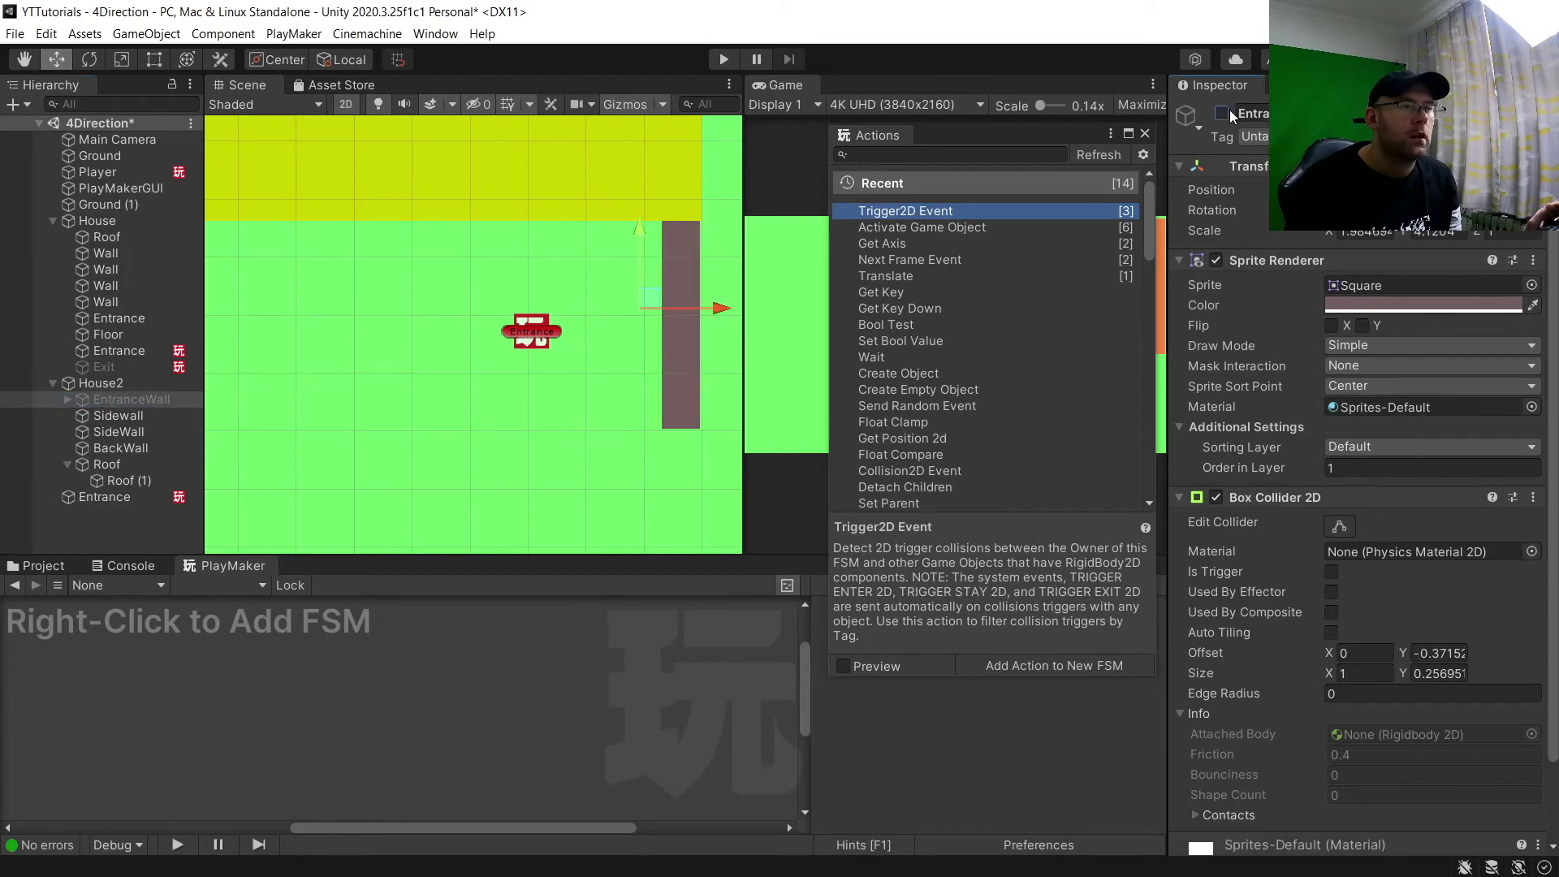
pyautogui.click(1226, 111)
pyautogui.click(1225, 111)
pyautogui.click(1226, 112)
pyautogui.click(1226, 111)
pyautogui.click(1226, 111)
pyautogui.click(1226, 112)
pyautogui.click(1226, 112)
pyautogui.click(1226, 112)
pyautogui.click(1226, 111)
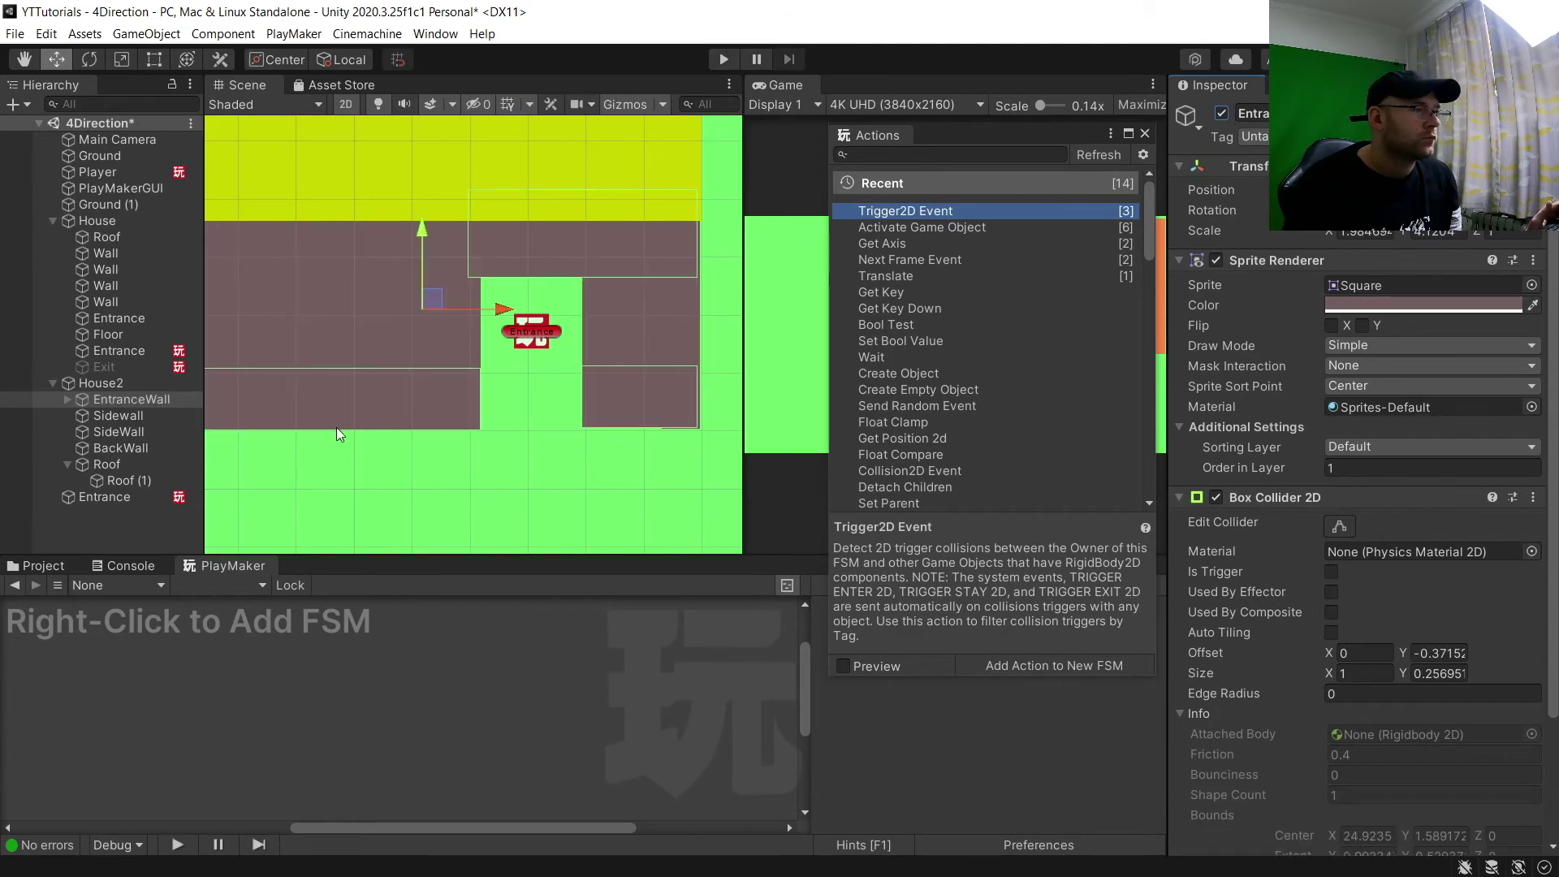
# Add four Activate Game Object actions to the TurnOffRoofAndWall state of House2's Entrance FSM
pyautogui.click(53, 382)
pyautogui.click(121, 399)
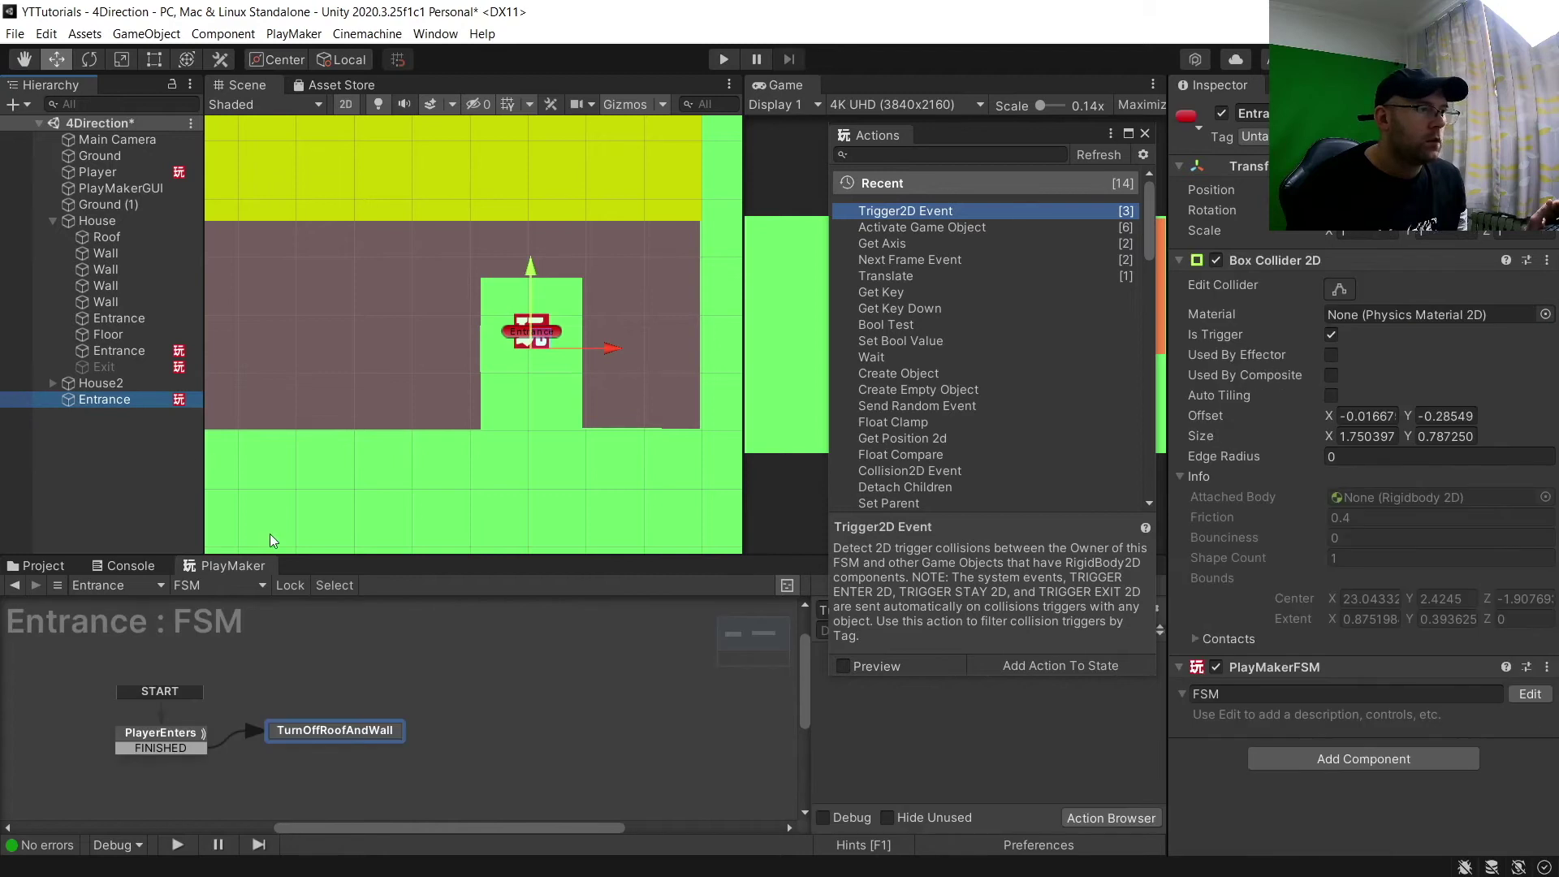
pyautogui.click(910, 155)
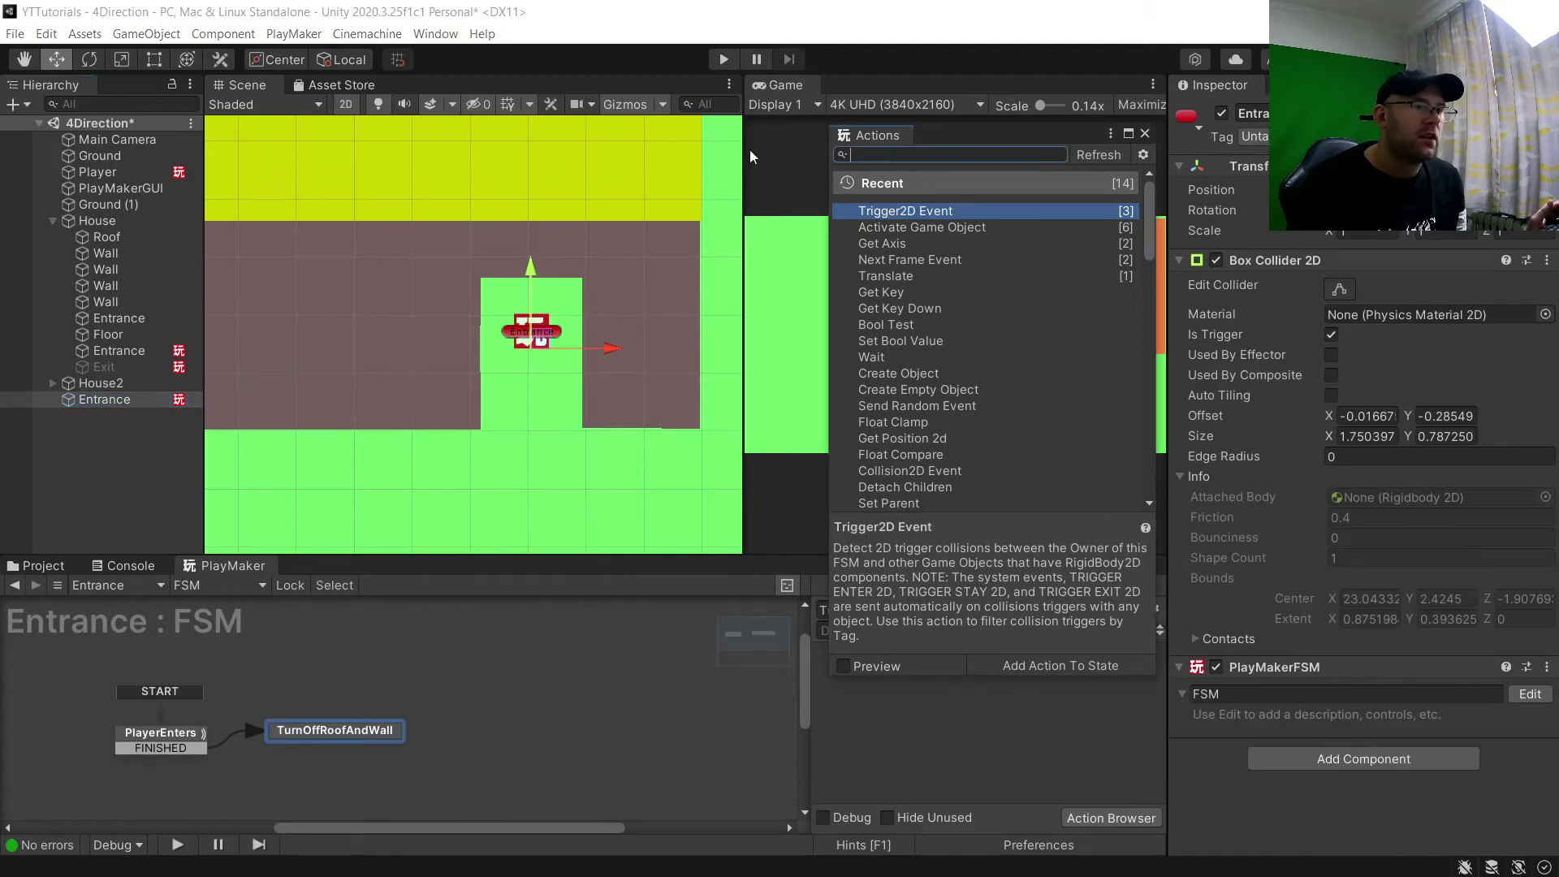
pyautogui.write('a')
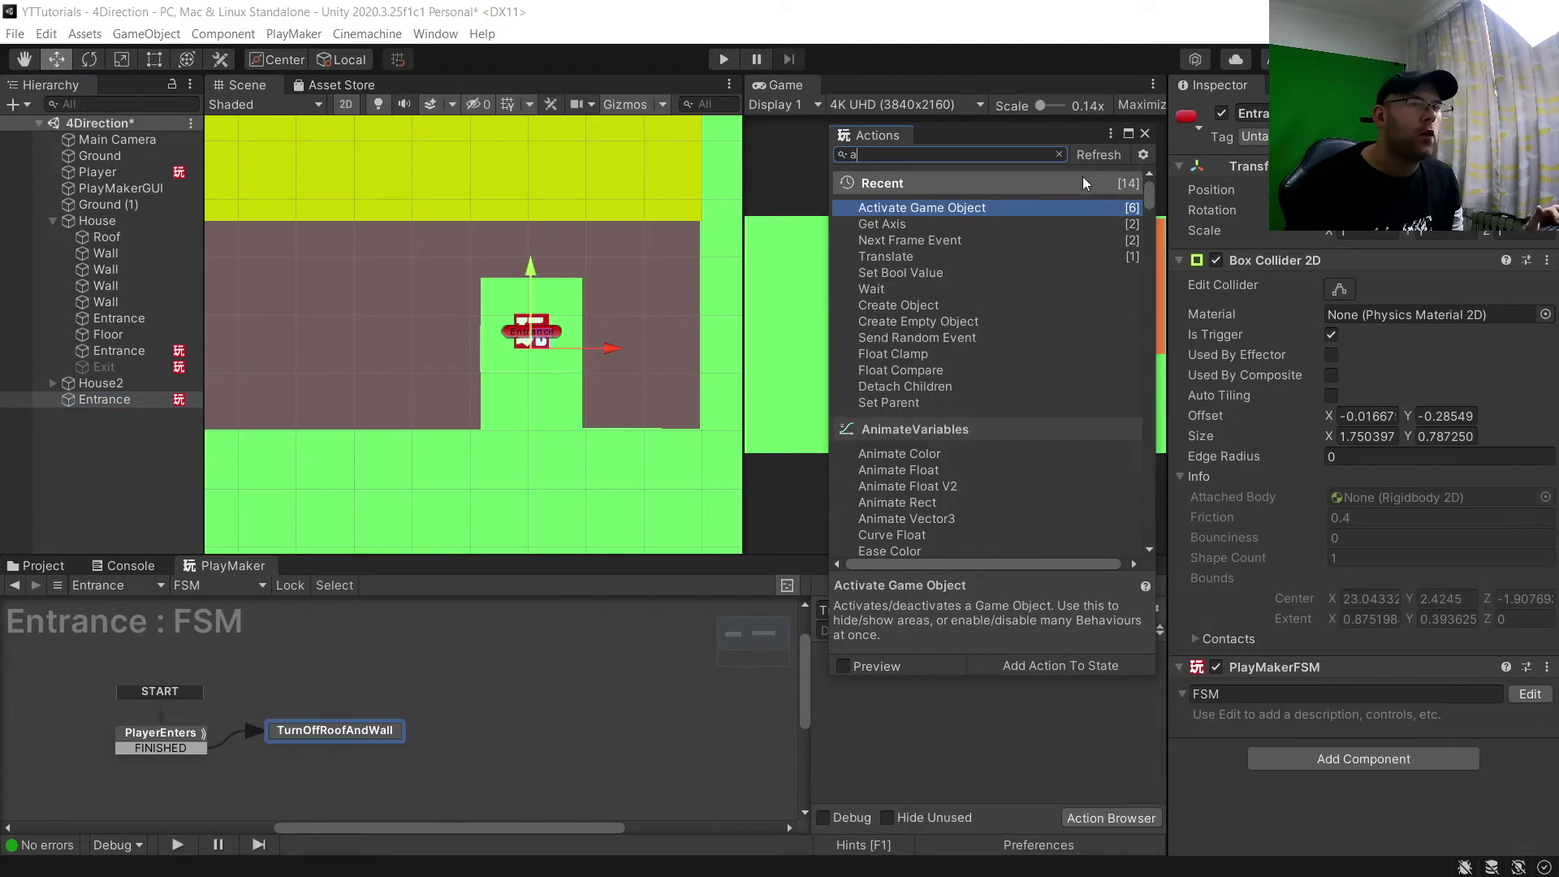
pyautogui.doubleClick(977, 210)
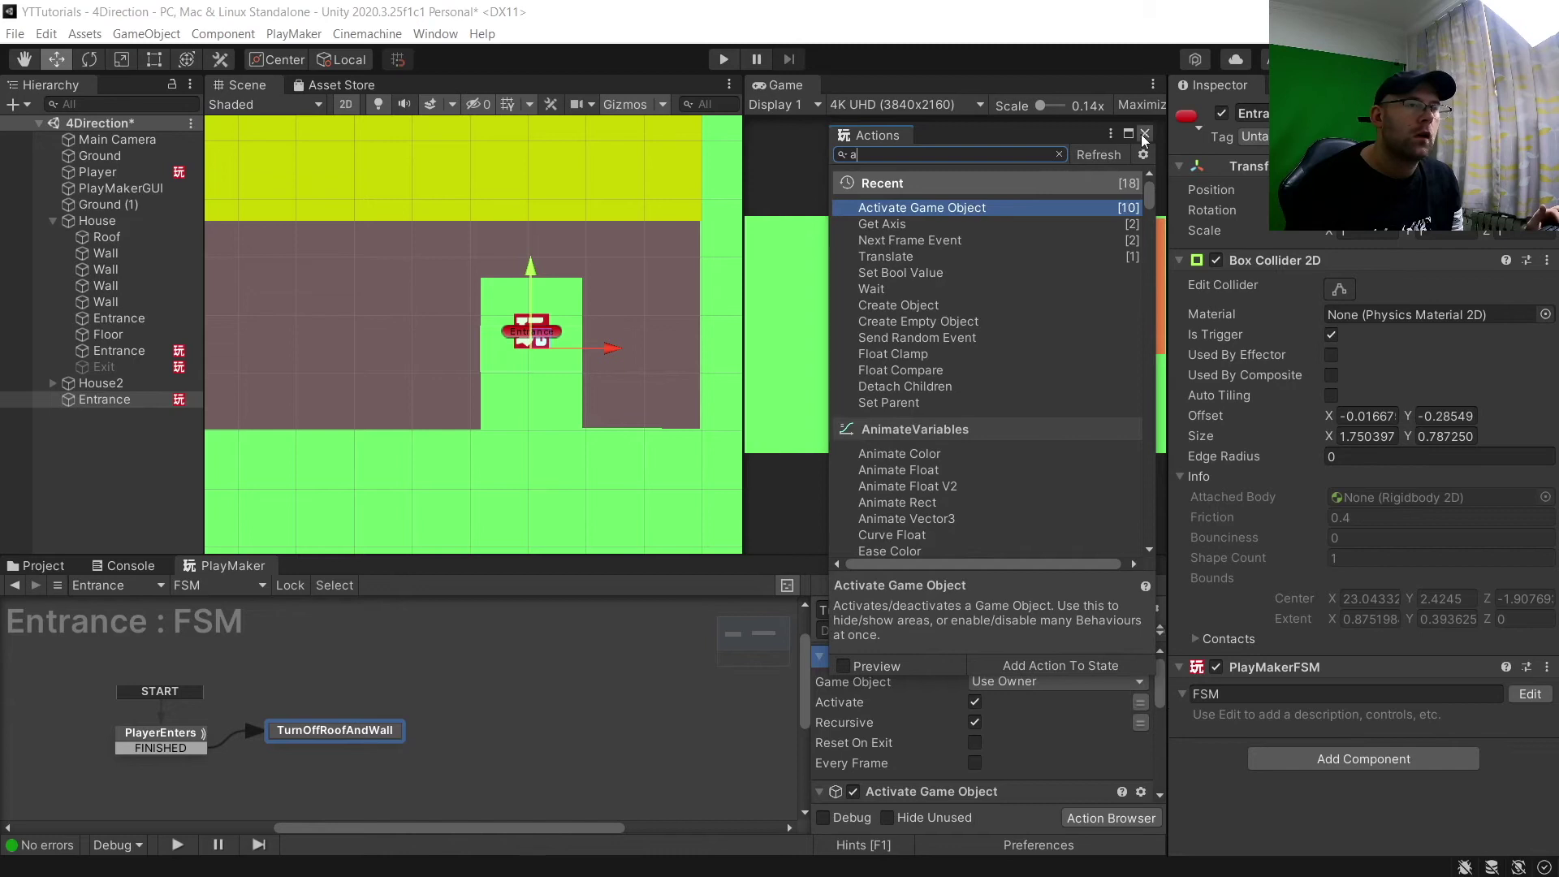
pyautogui.click(1145, 133)
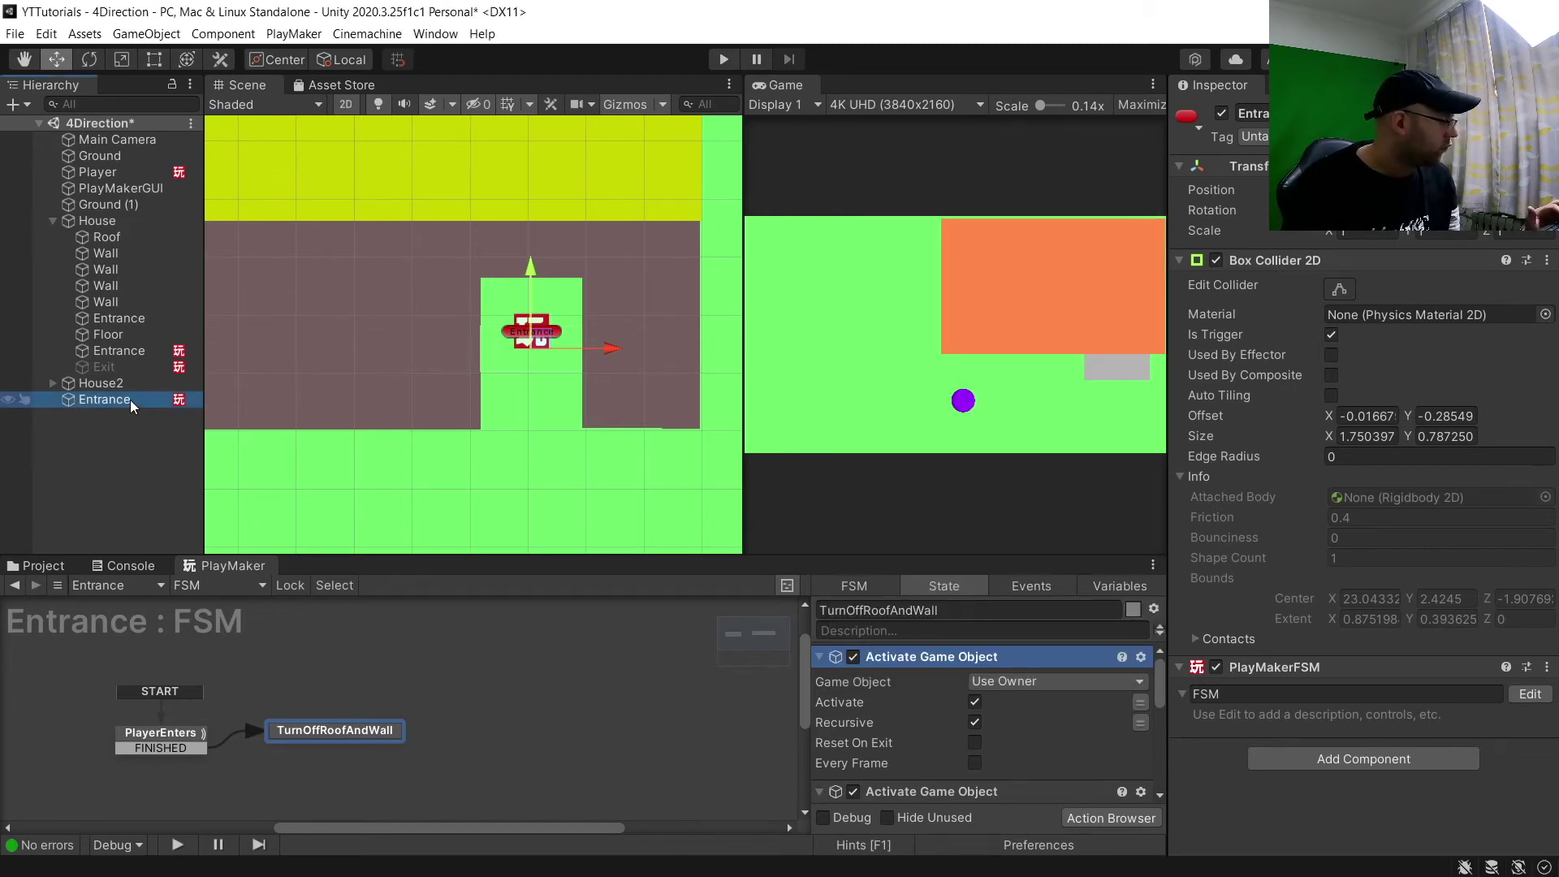
# Duplicate House2's Entrance trigger, rename the copy Exit, and move it straight down to just below the doorway
pyautogui.hotkey('ctrl', 'd')
pyautogui.press('F2')
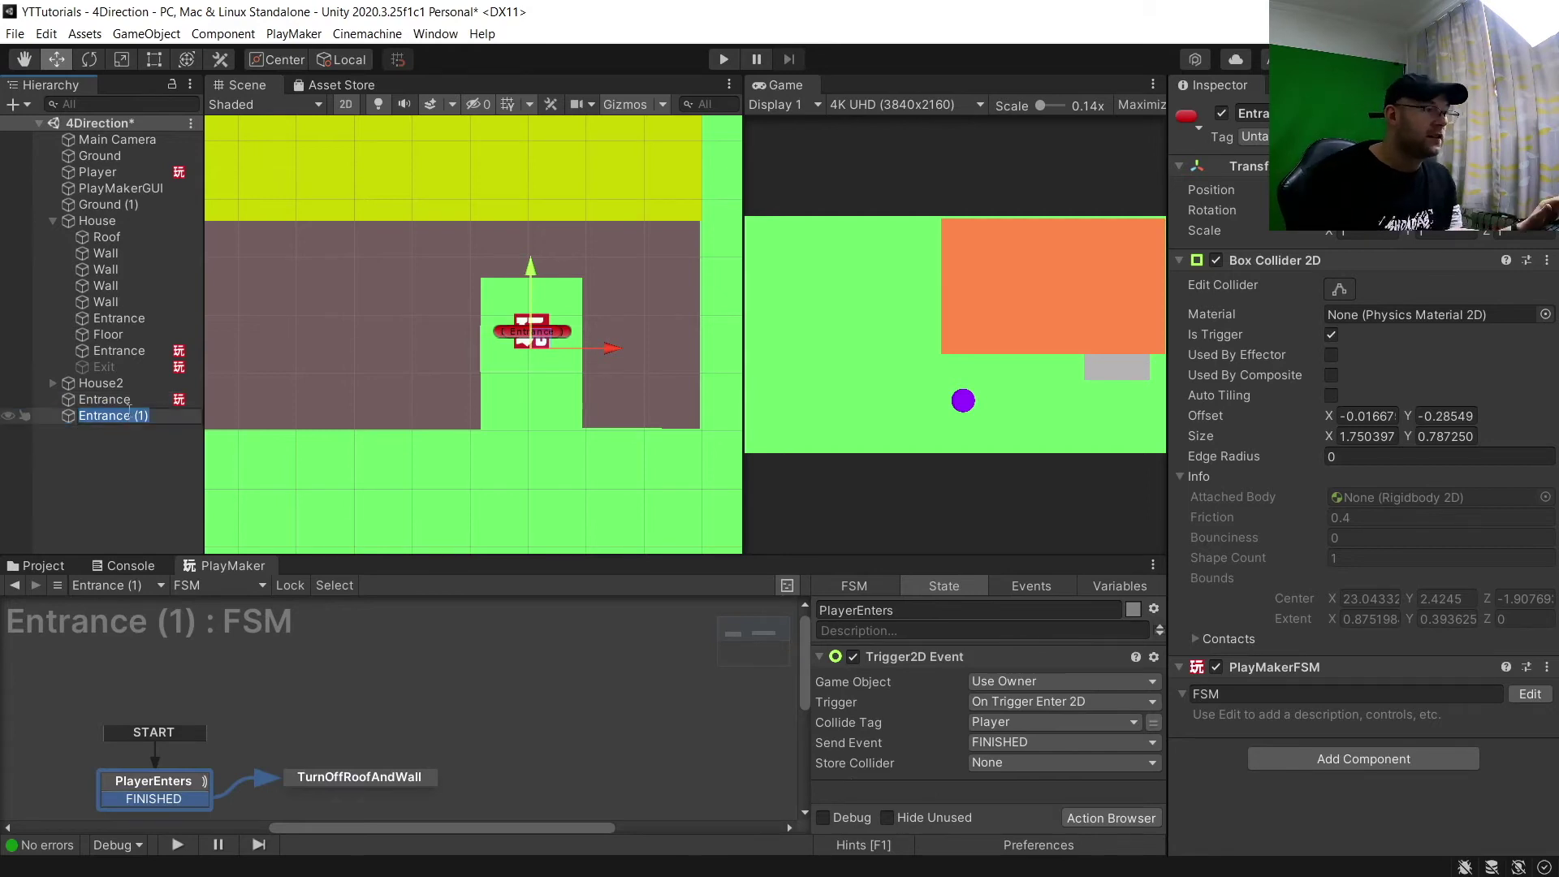
pyautogui.write('Exit')
pyautogui.press('Return')
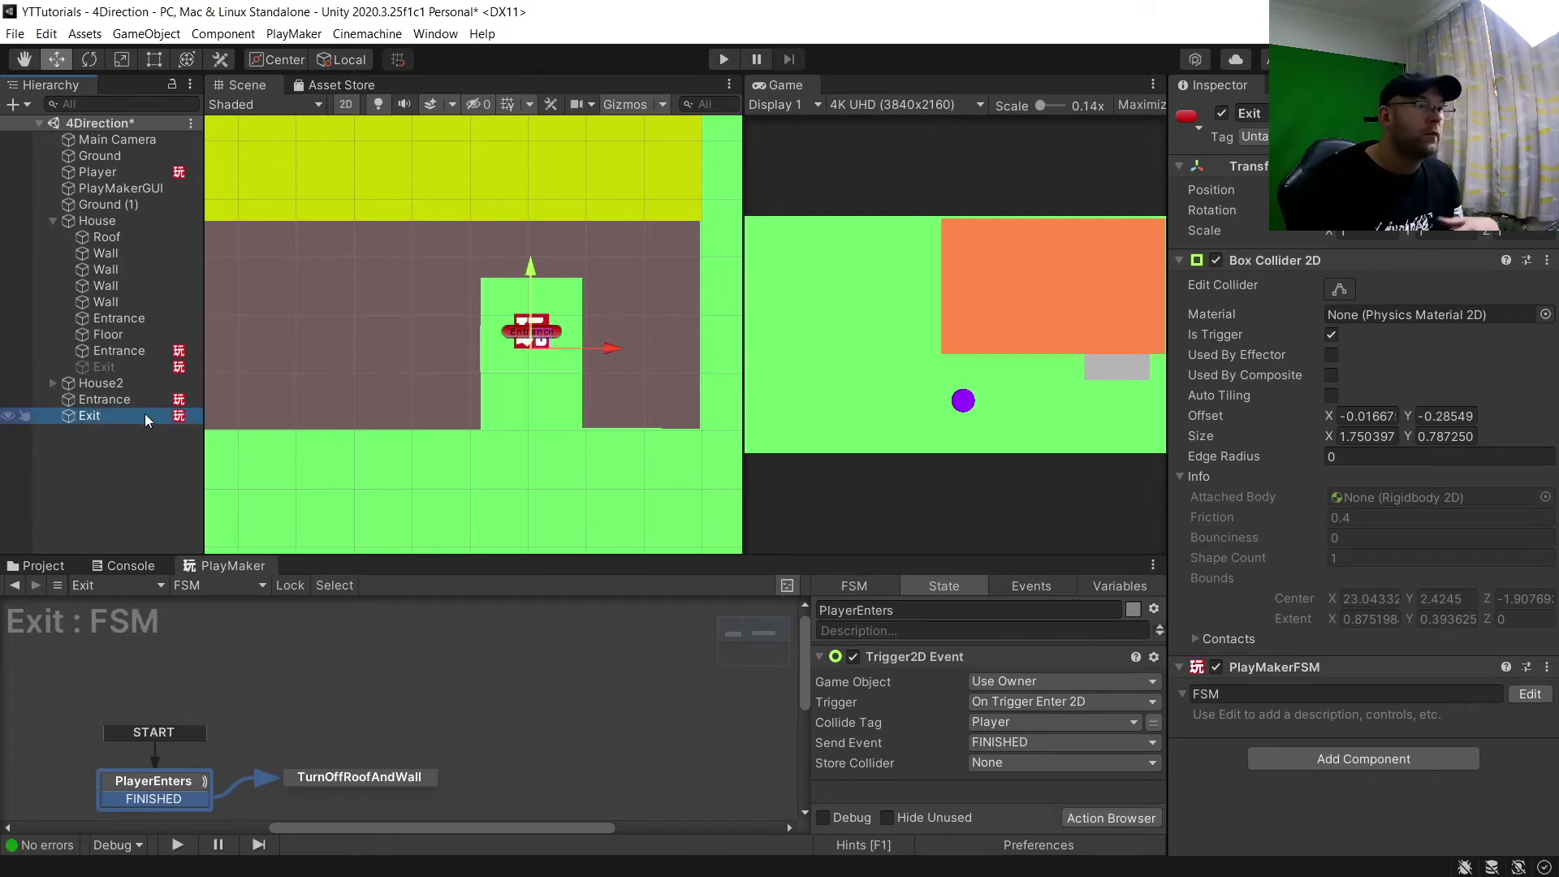
pyautogui.moveTo(533, 280); pyautogui.dragTo(540, 387)
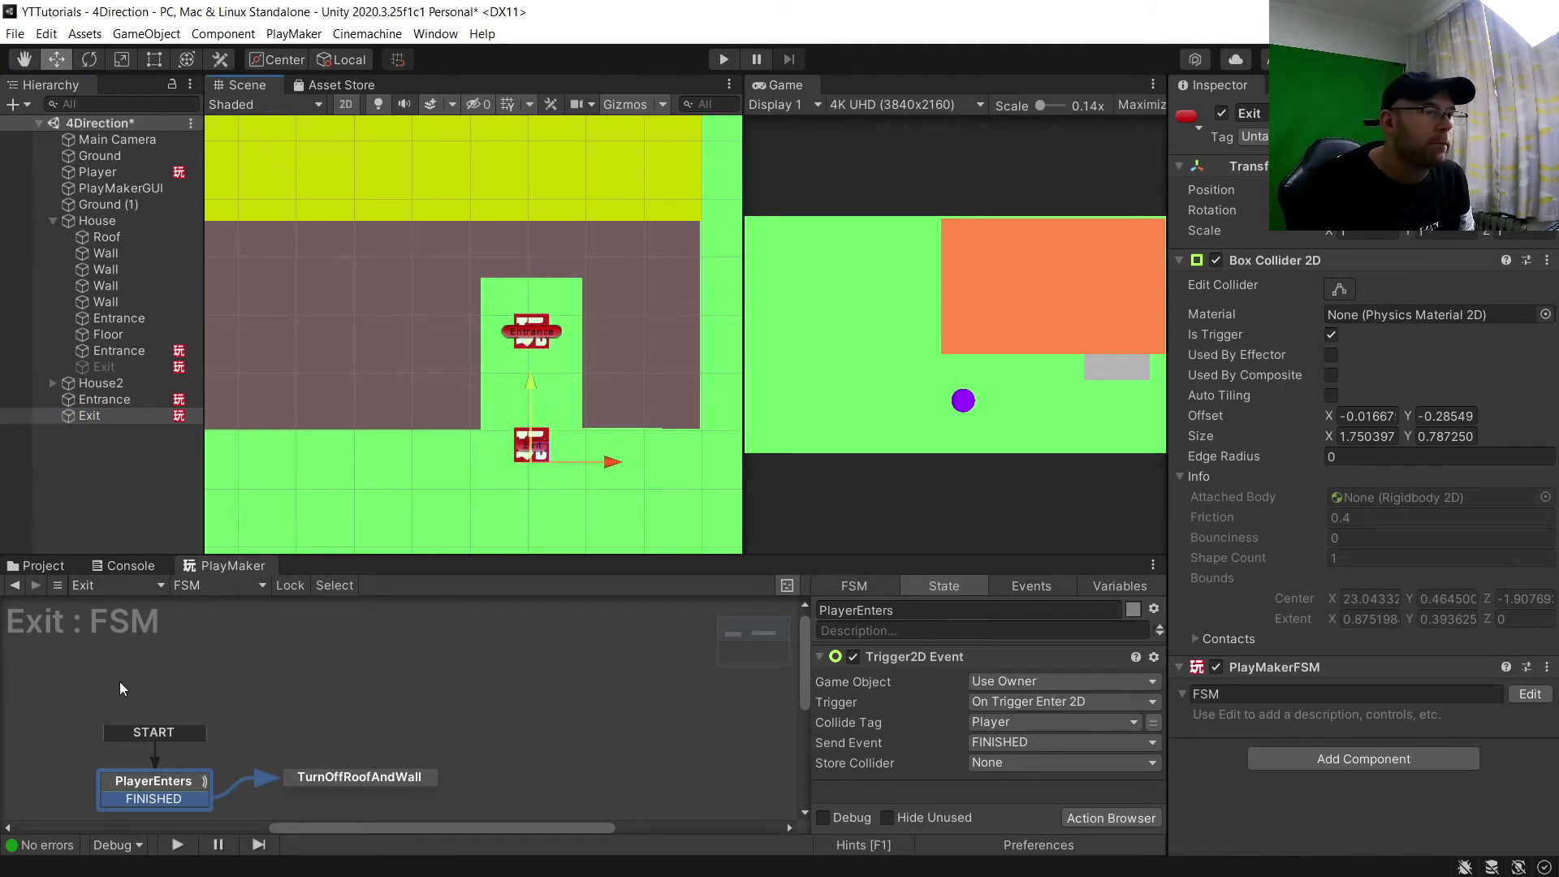
# Set the first Activate Game Object action in Entrance's TurnOffRoofAndWall state to deactivate a specified game object
pyautogui.click(109, 400)
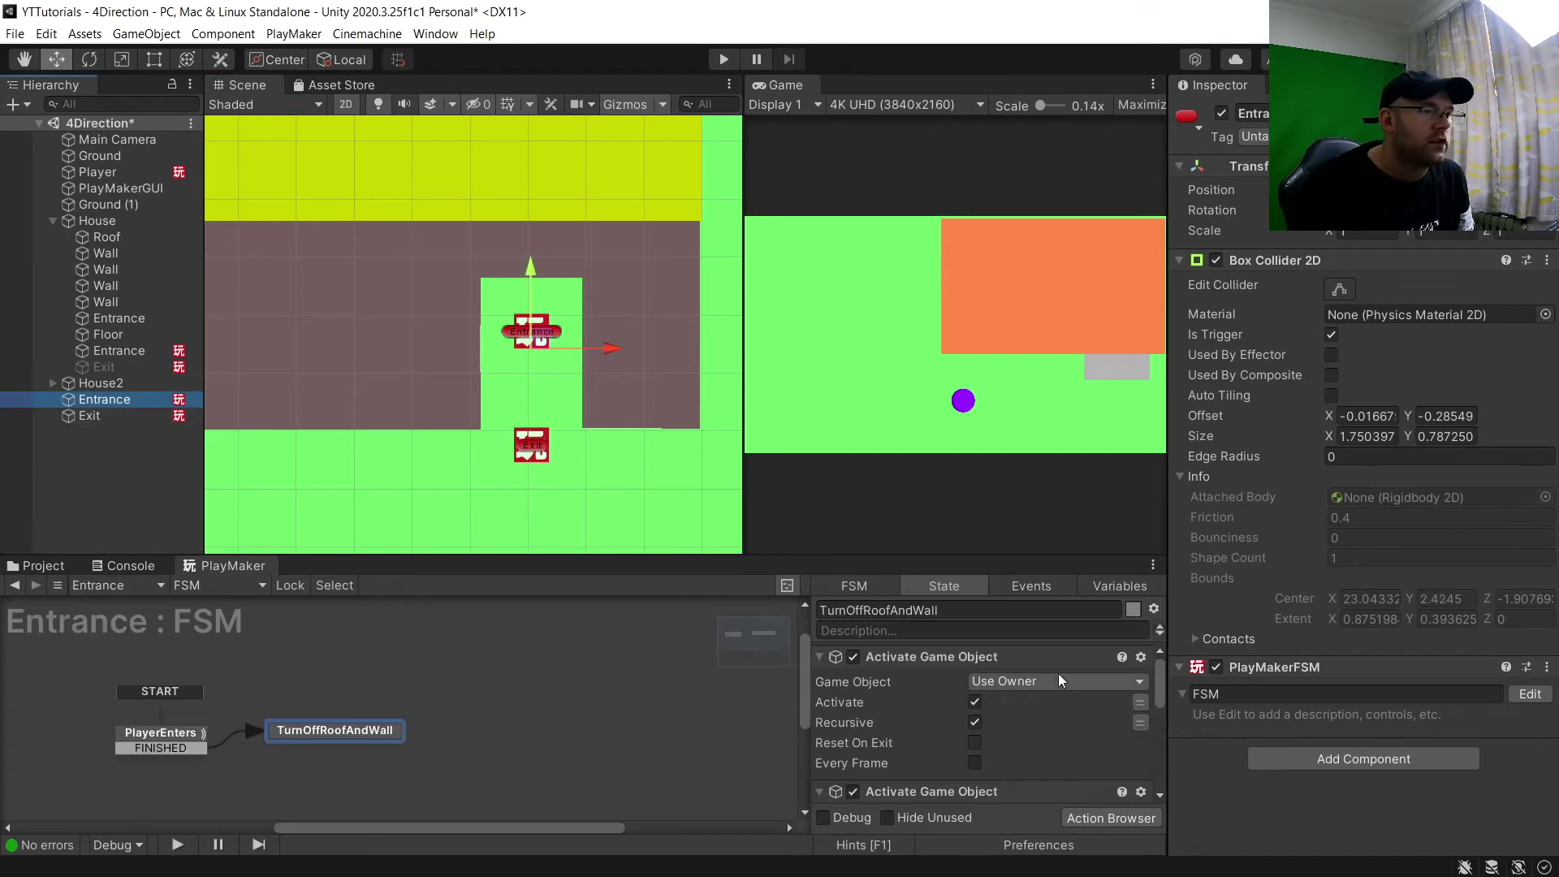
pyautogui.click(974, 701)
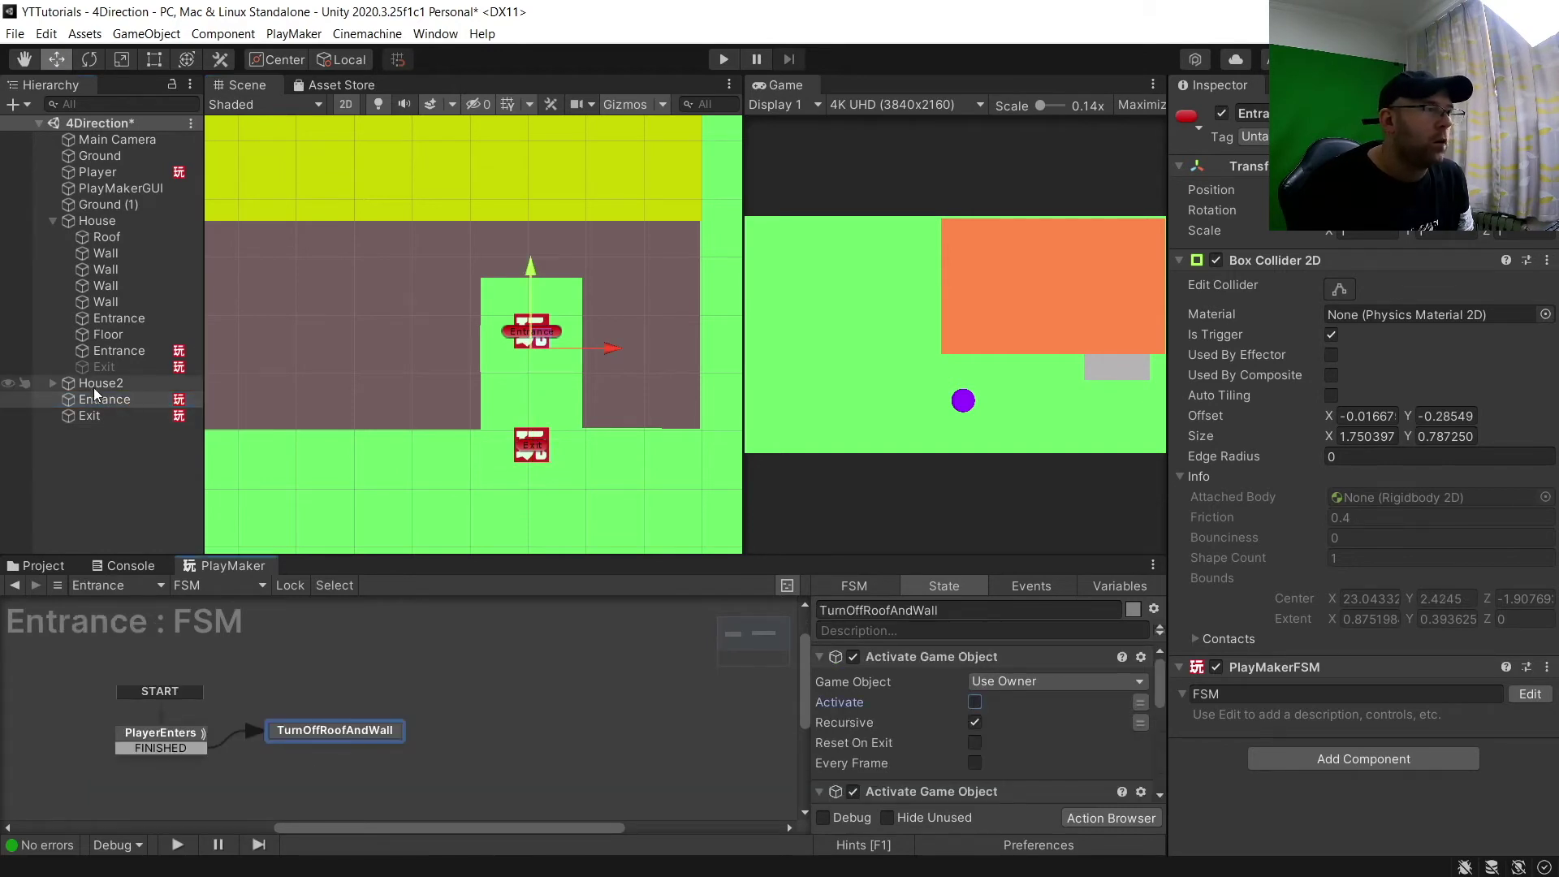
pyautogui.click(59, 385)
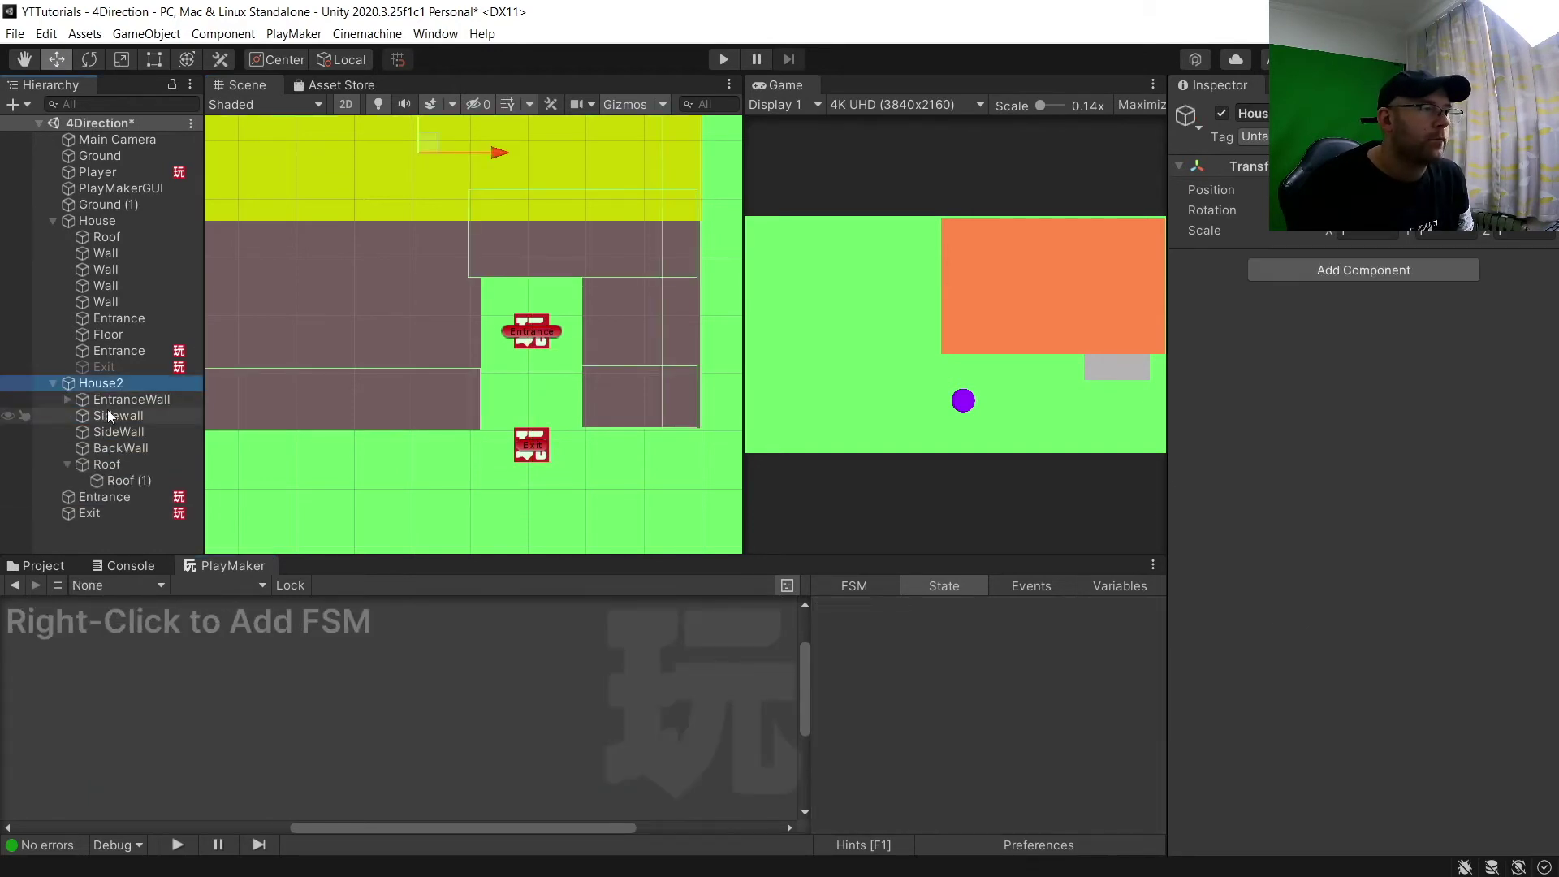
pyautogui.click(115, 496)
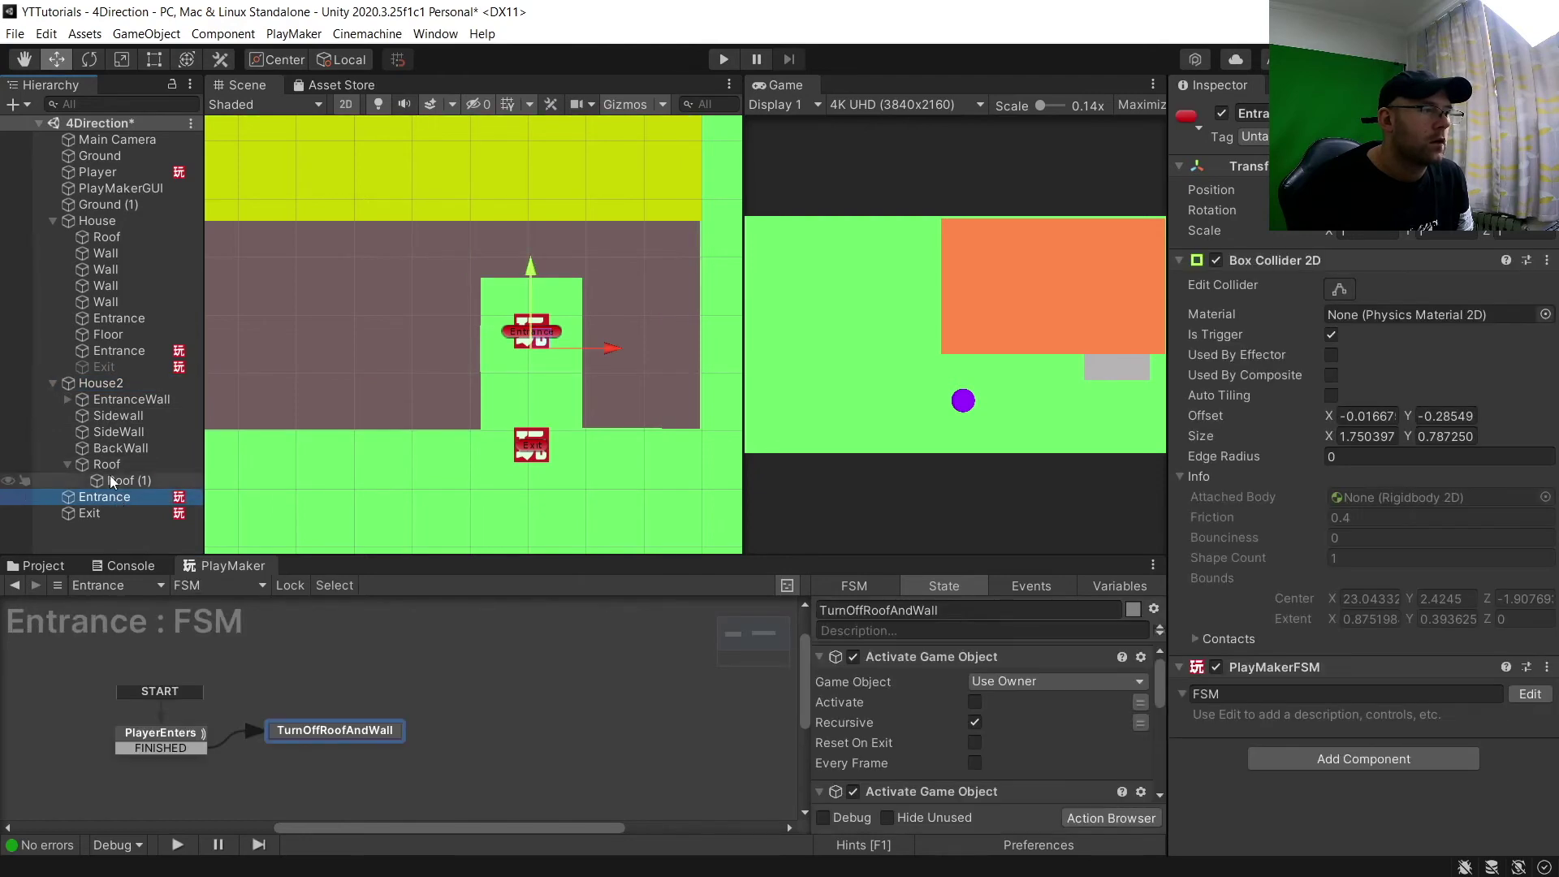
pyautogui.moveTo(106, 465); pyautogui.dragTo(505, 689)
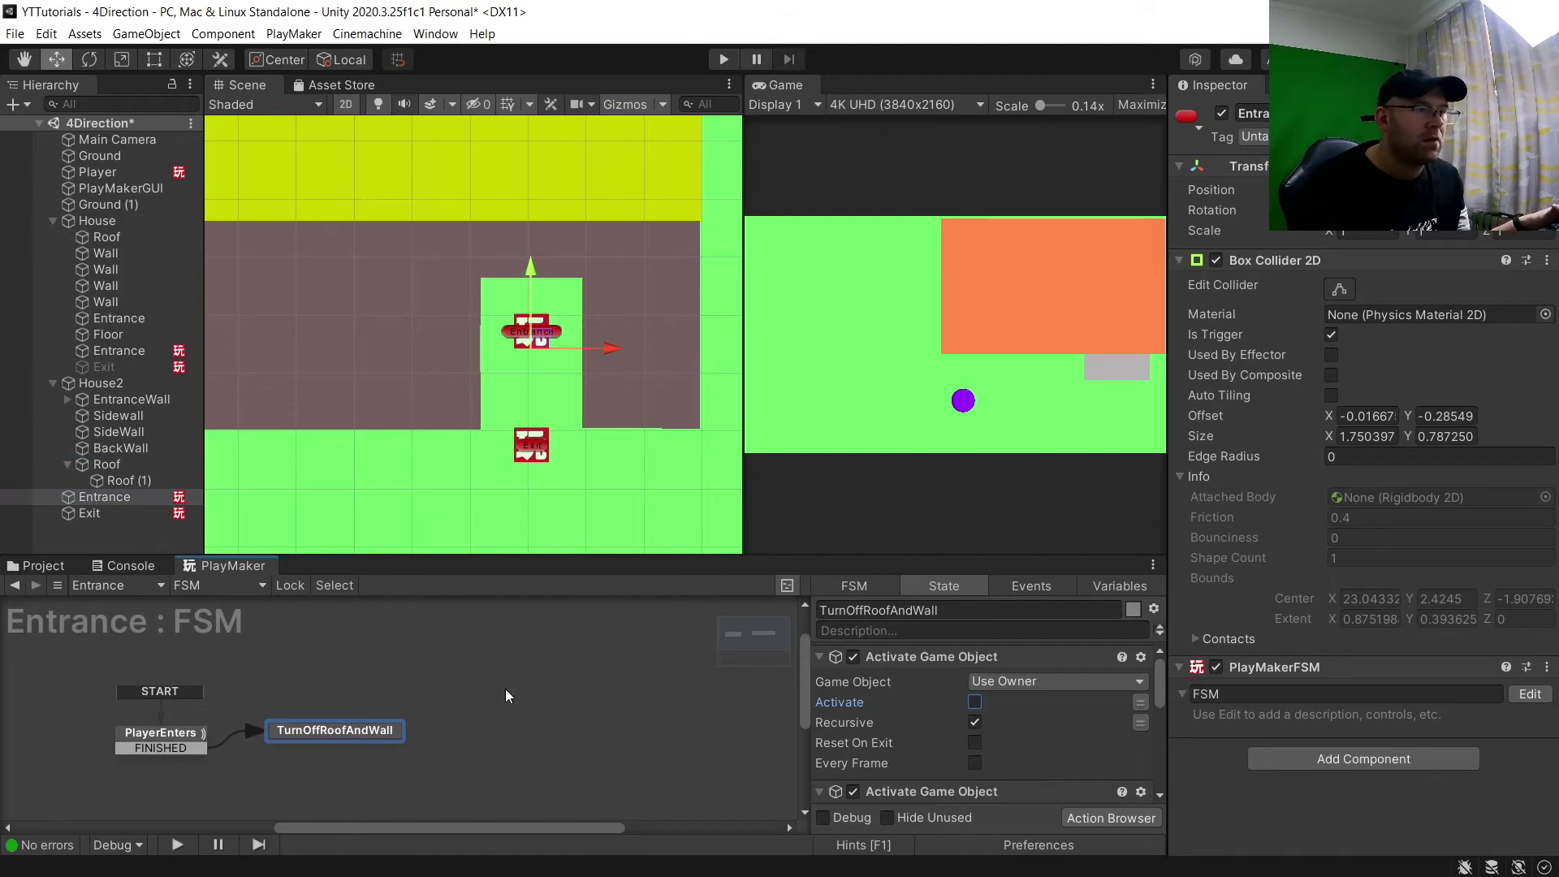
pyautogui.click(997, 686)
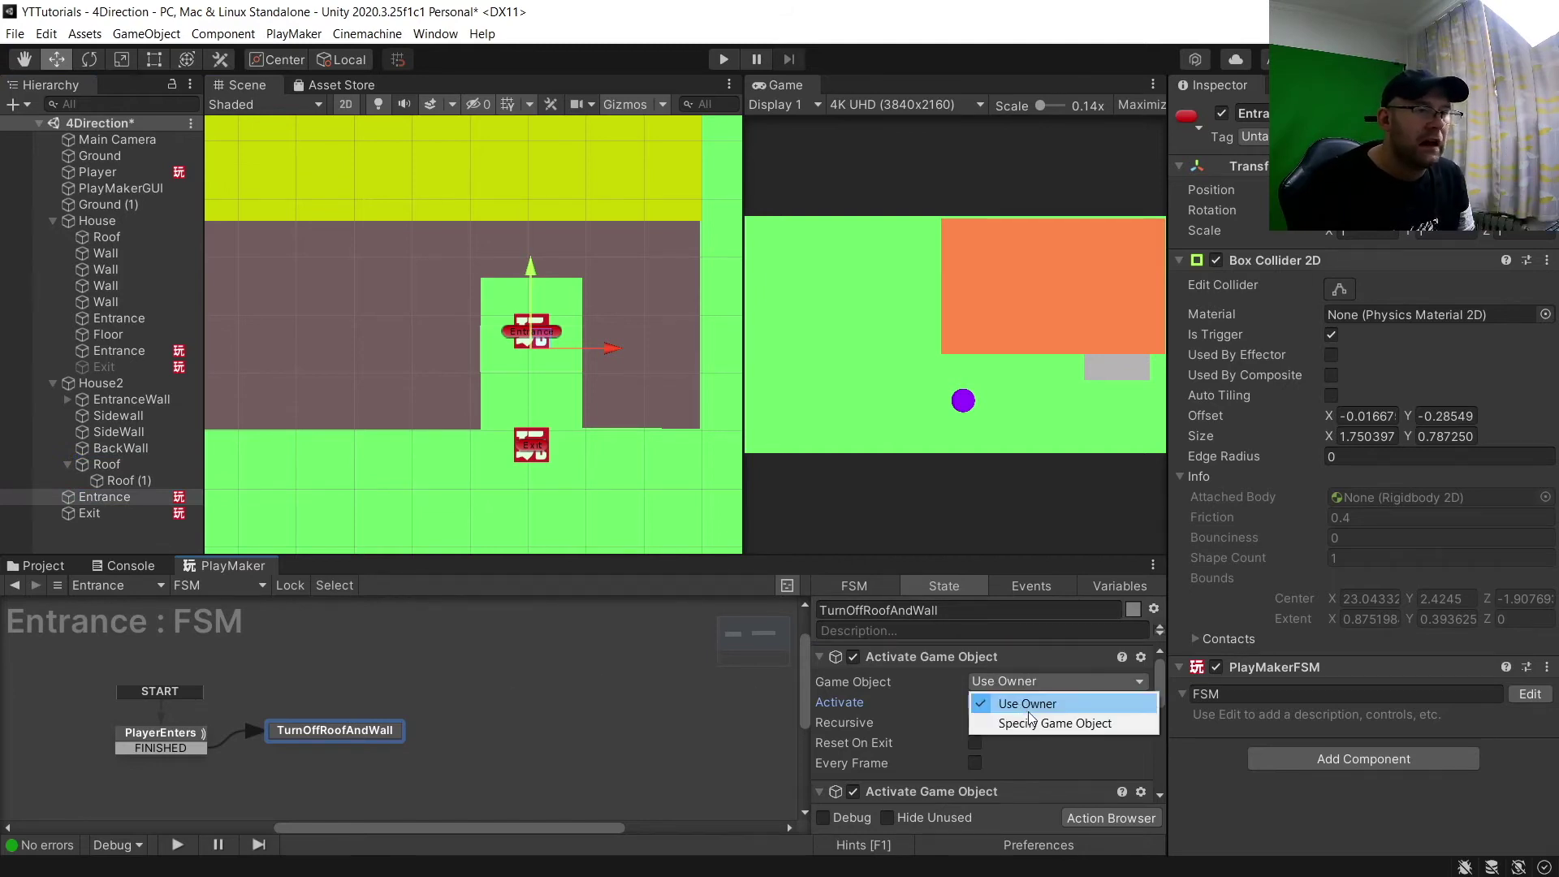
pyautogui.click(1014, 720)
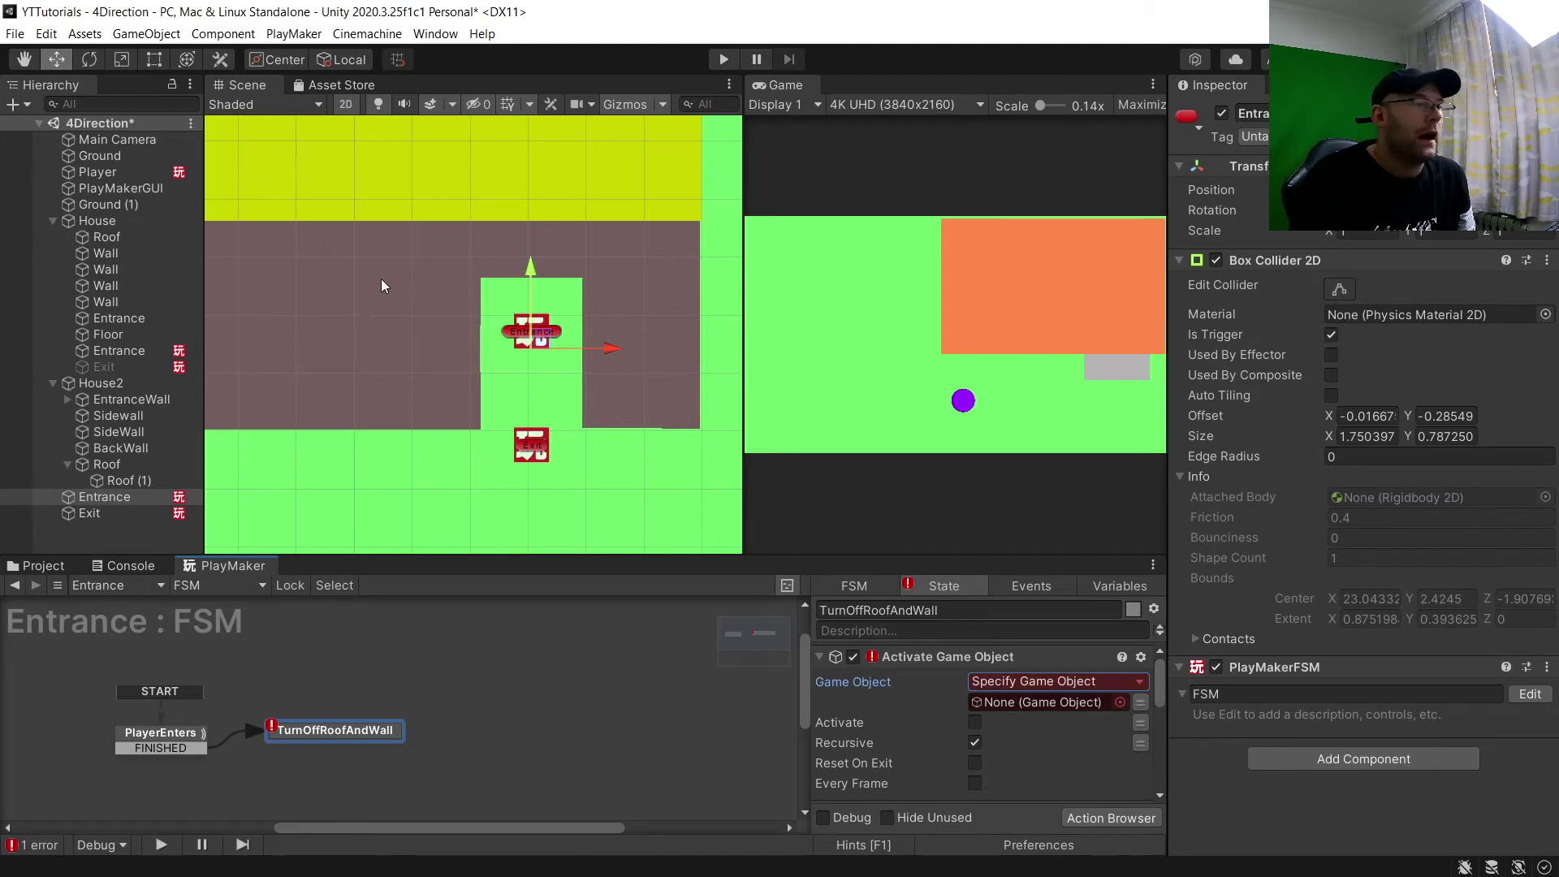
# Assign House2's parent Roof object as the target of the first deactivate action in the Entrance FSM
pyautogui.scroll(3, 381, 279)
pyautogui.click(488, 344)
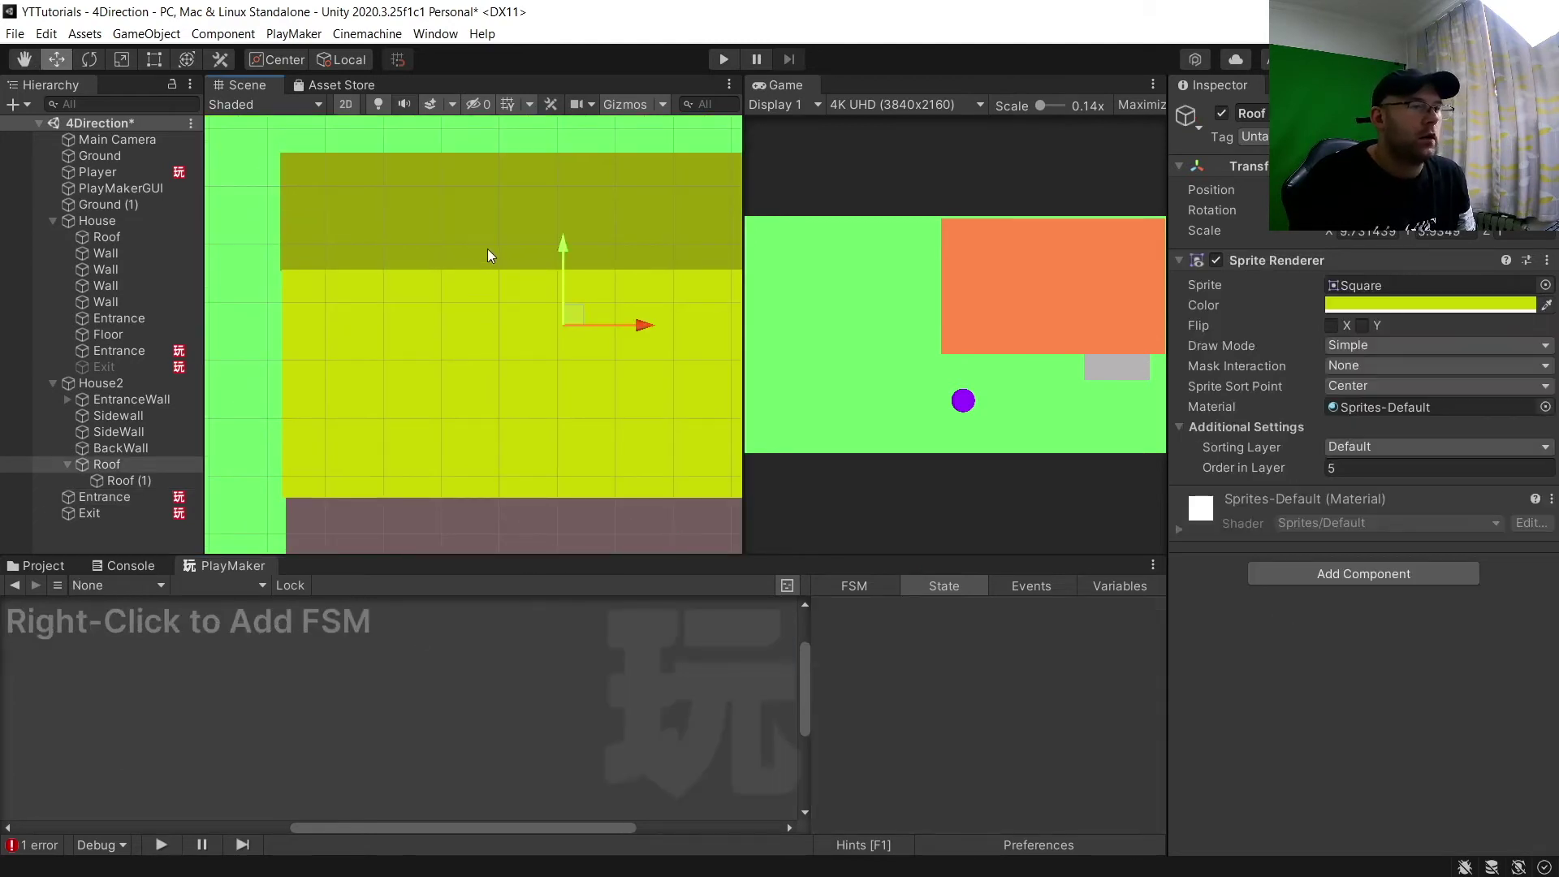
pyautogui.click(84, 464)
pyautogui.click(62, 465)
pyautogui.click(109, 481)
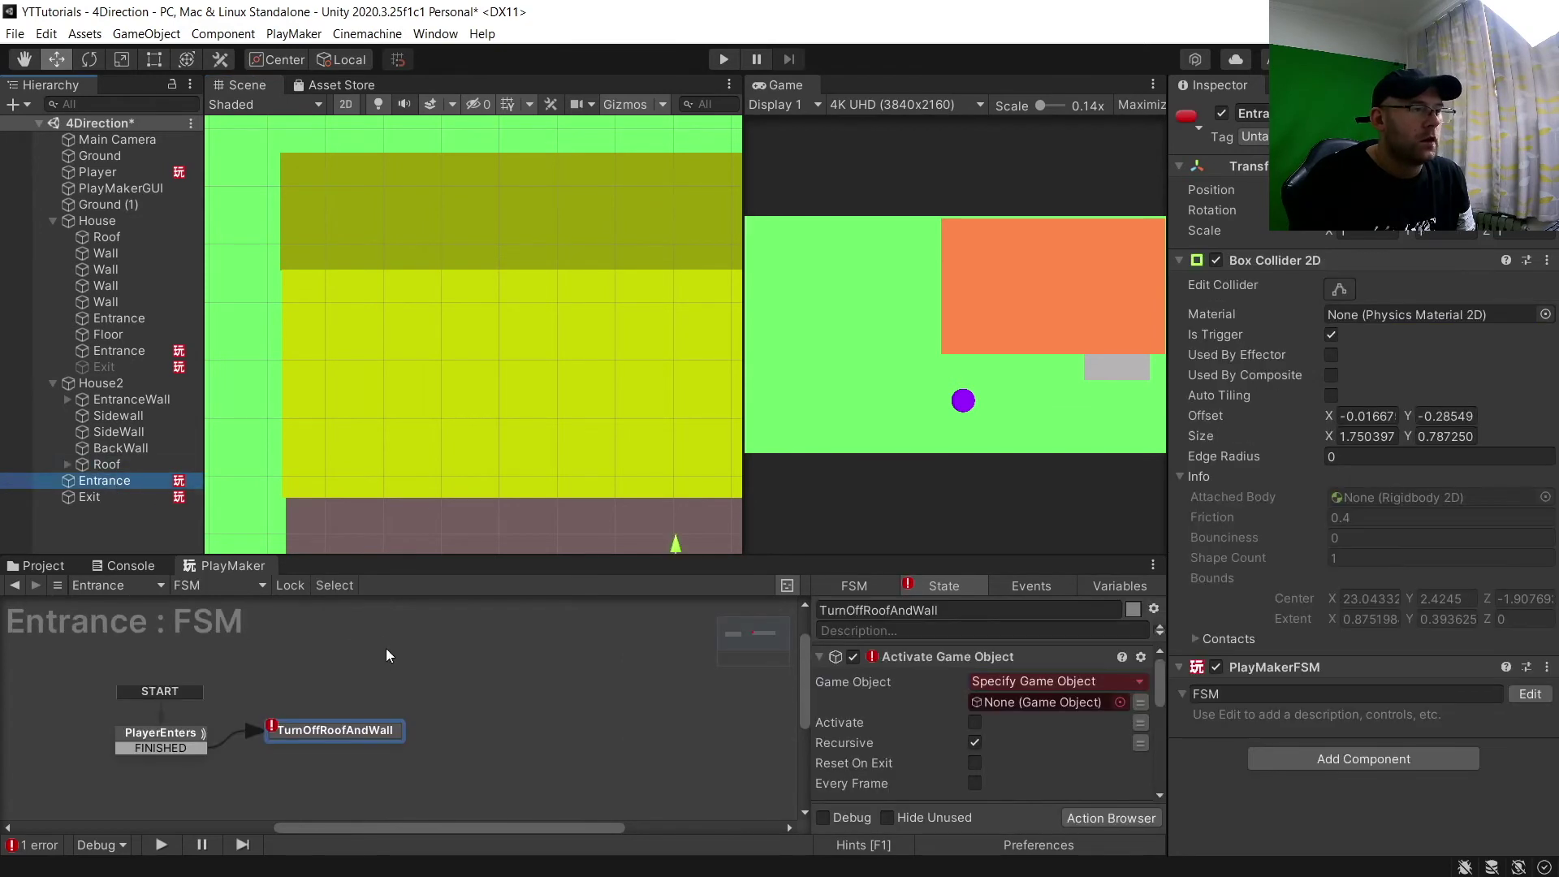
pyautogui.moveTo(114, 464); pyautogui.dragTo(1057, 703)
pyautogui.click(822, 656)
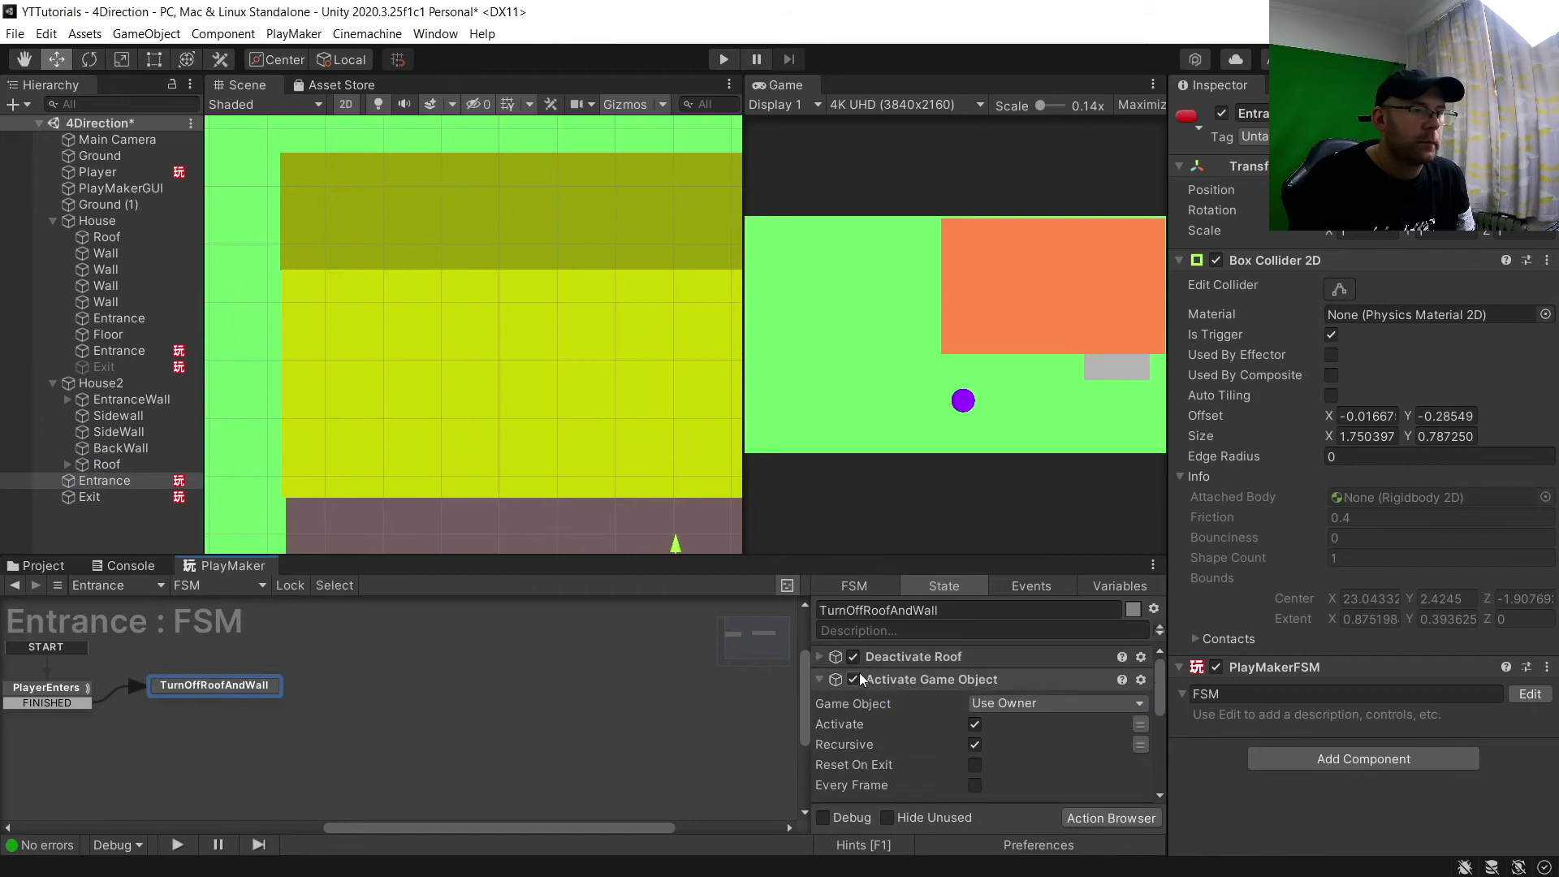
# Set the second Activate Game Object action to deactivate House2's EntranceWall as its specified game object
pyautogui.click(975, 723)
pyautogui.click(987, 708)
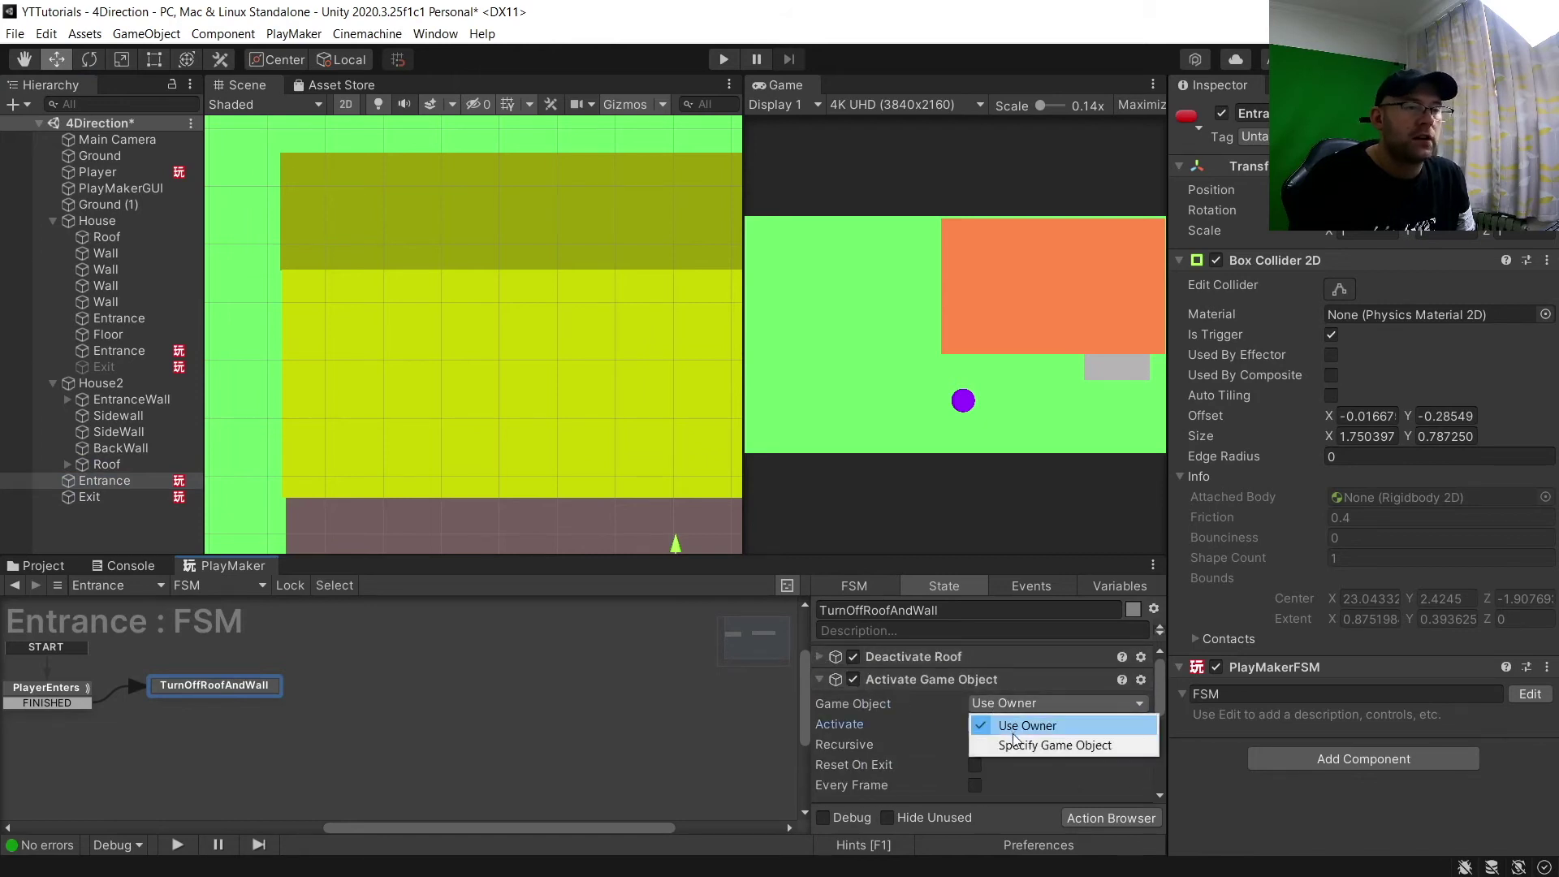
pyautogui.click(1016, 742)
pyautogui.moveTo(651, 498); pyautogui.dragTo(557, 373, button='middle')
pyautogui.moveTo(130, 399); pyautogui.dragTo(1010, 722)
pyautogui.moveTo(678, 477); pyautogui.dragTo(623, 369, button='middle')
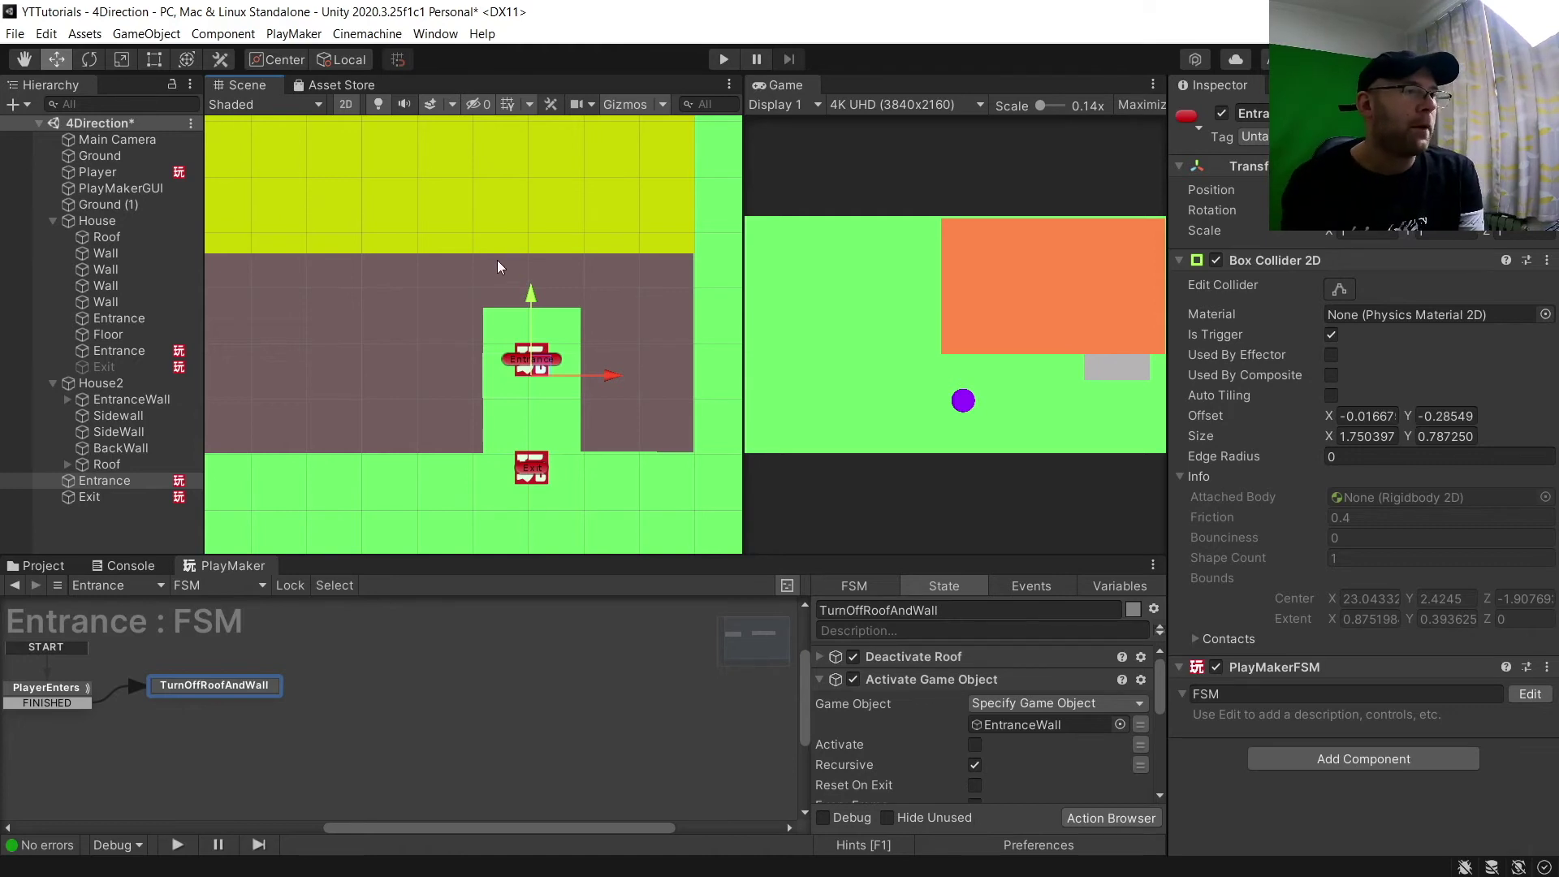
pyautogui.click(818, 677)
# Set the third Activate Game Object action to deactivate House2's Entrance trigger as its specified game object
pyautogui.click(974, 747)
pyautogui.click(1005, 726)
pyautogui.click(1033, 766)
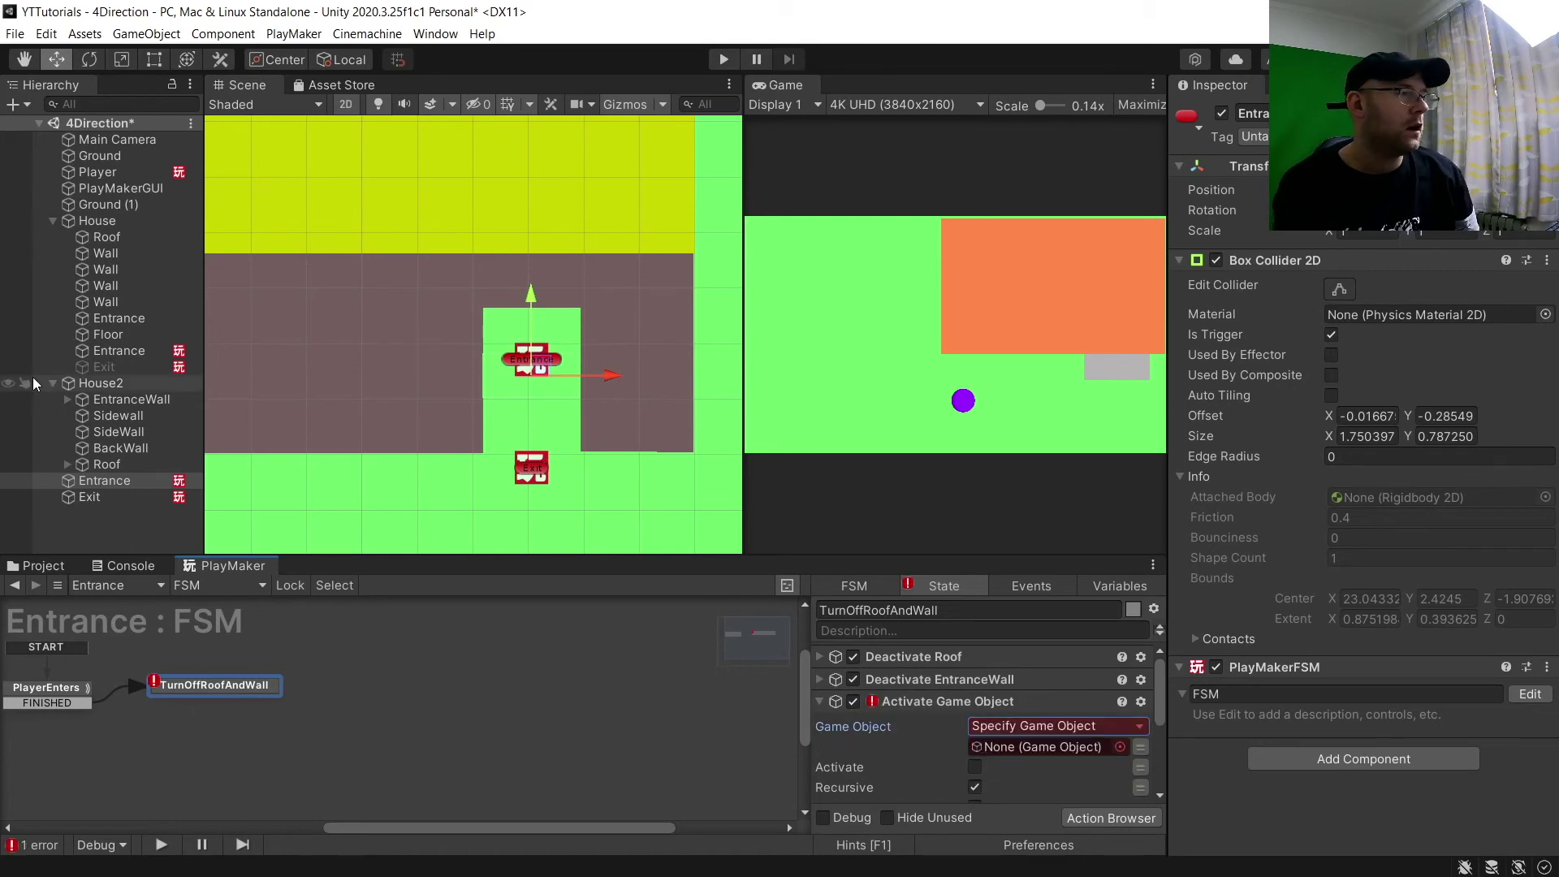
pyautogui.moveTo(89, 496); pyautogui.dragTo(1018, 745)
pyautogui.click(820, 701)
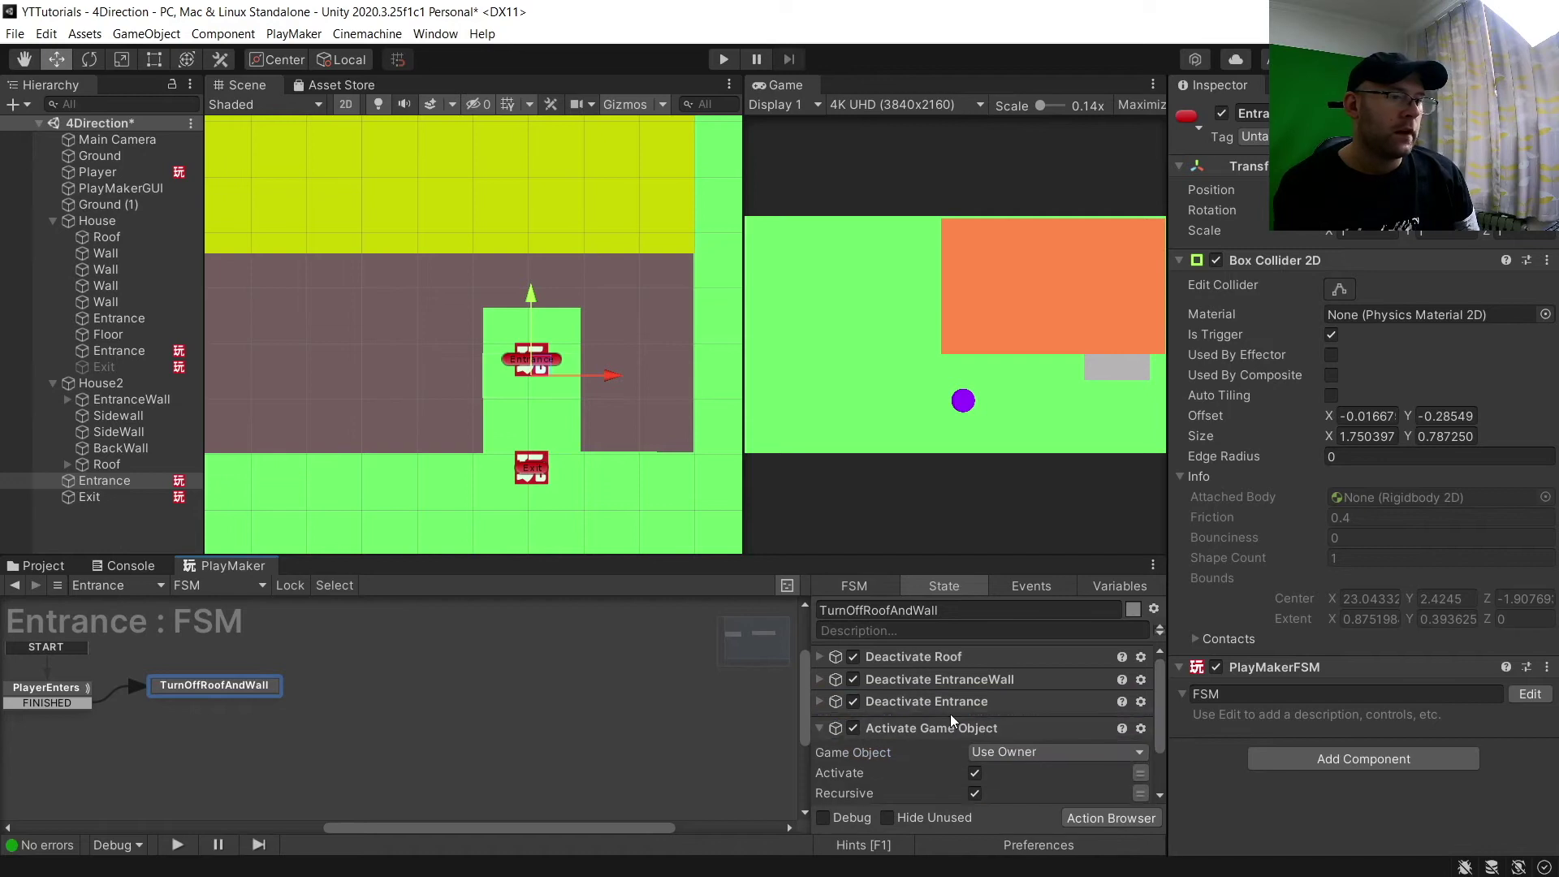
# Set the fourth Activate Game Object action to activate the new Exit trigger as its specified game object
pyautogui.click(1025, 748)
pyautogui.click(1007, 787)
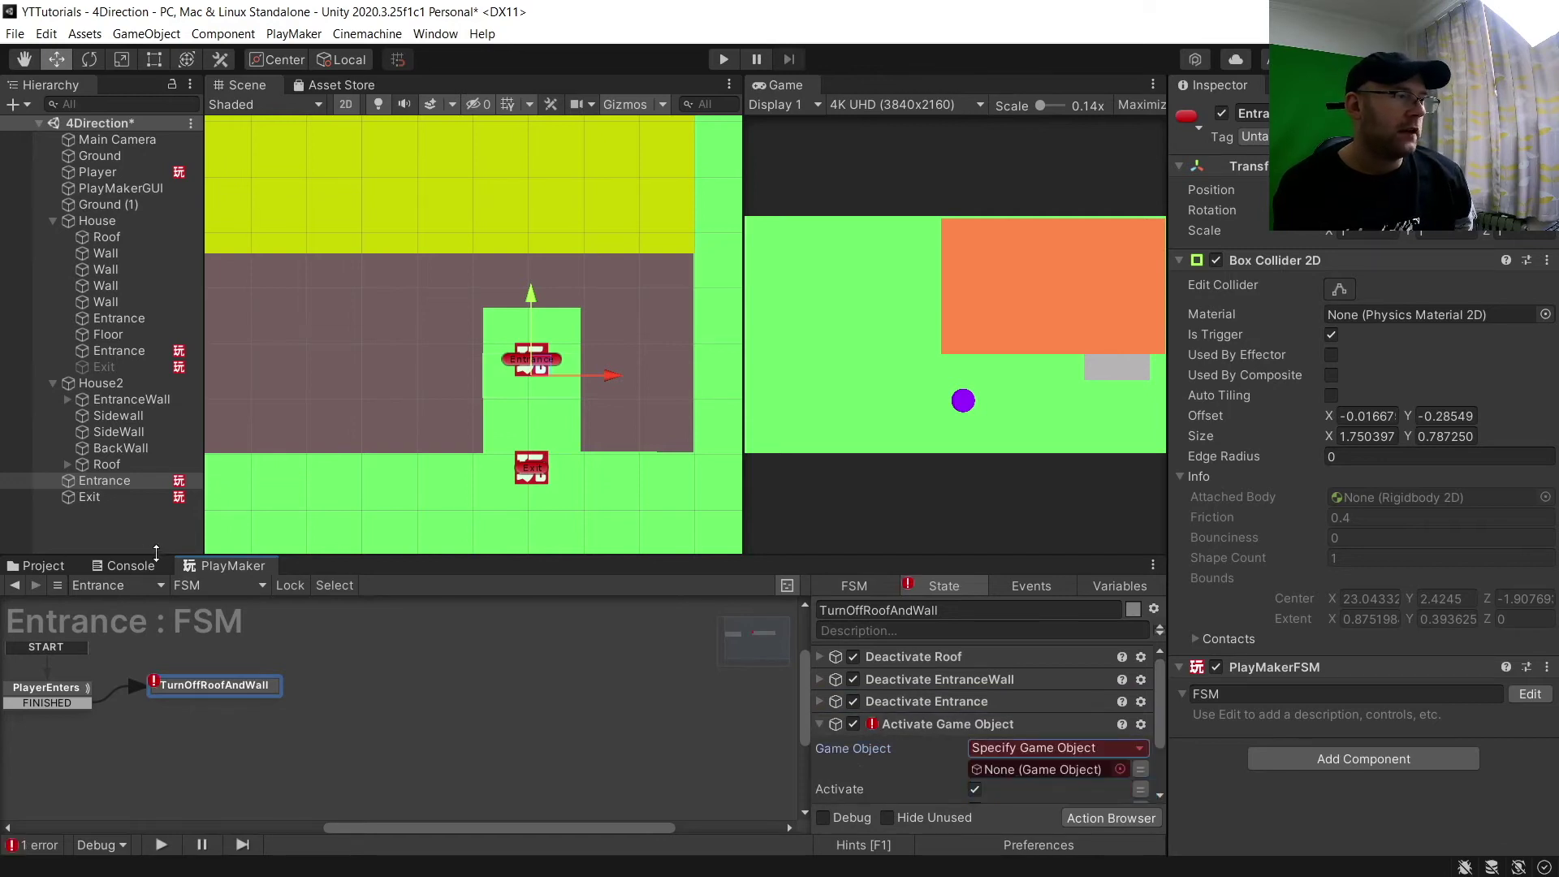
pyautogui.moveTo(84, 500); pyautogui.dragTo(1026, 766)
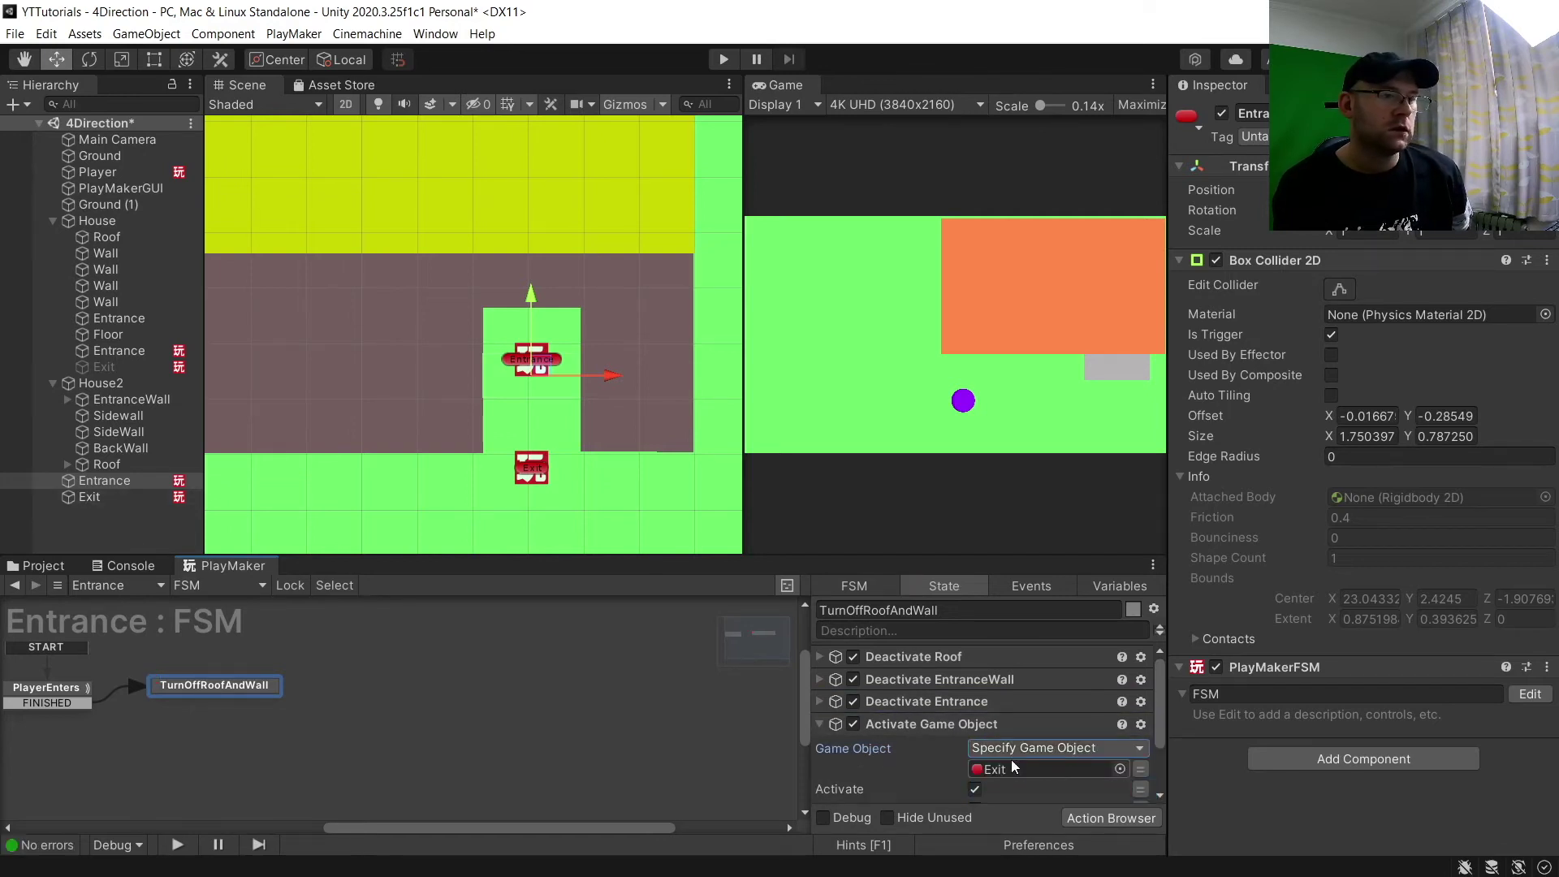
pyautogui.click(820, 723)
# In the Exit FSM's TurnOffRoofAndWall state, make the first action activate House2's Roof as its specified game object
pyautogui.click(144, 497)
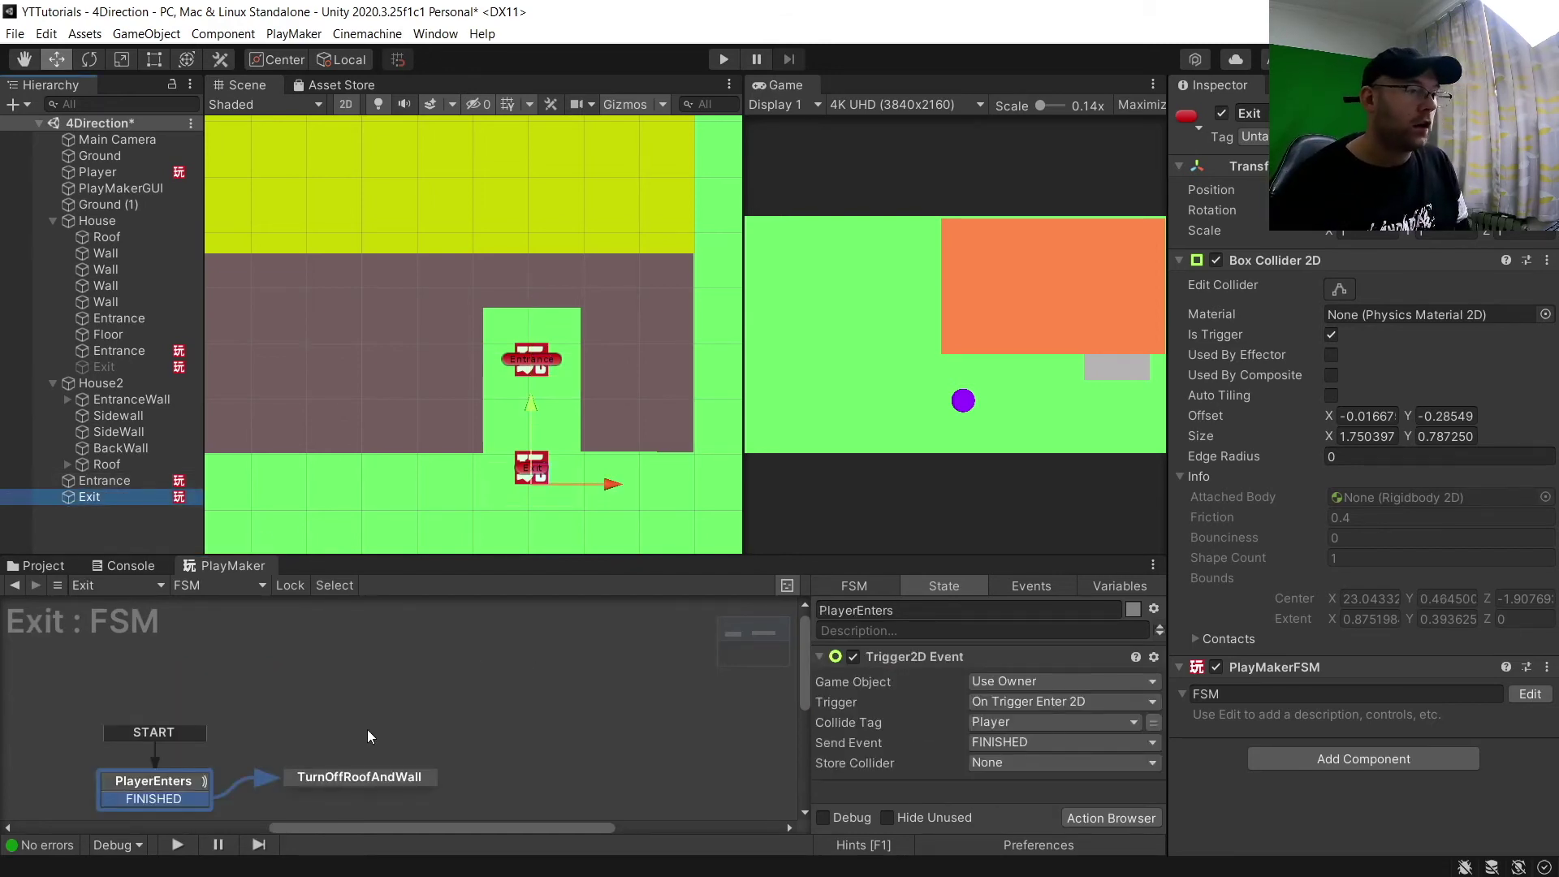
pyautogui.click(364, 781)
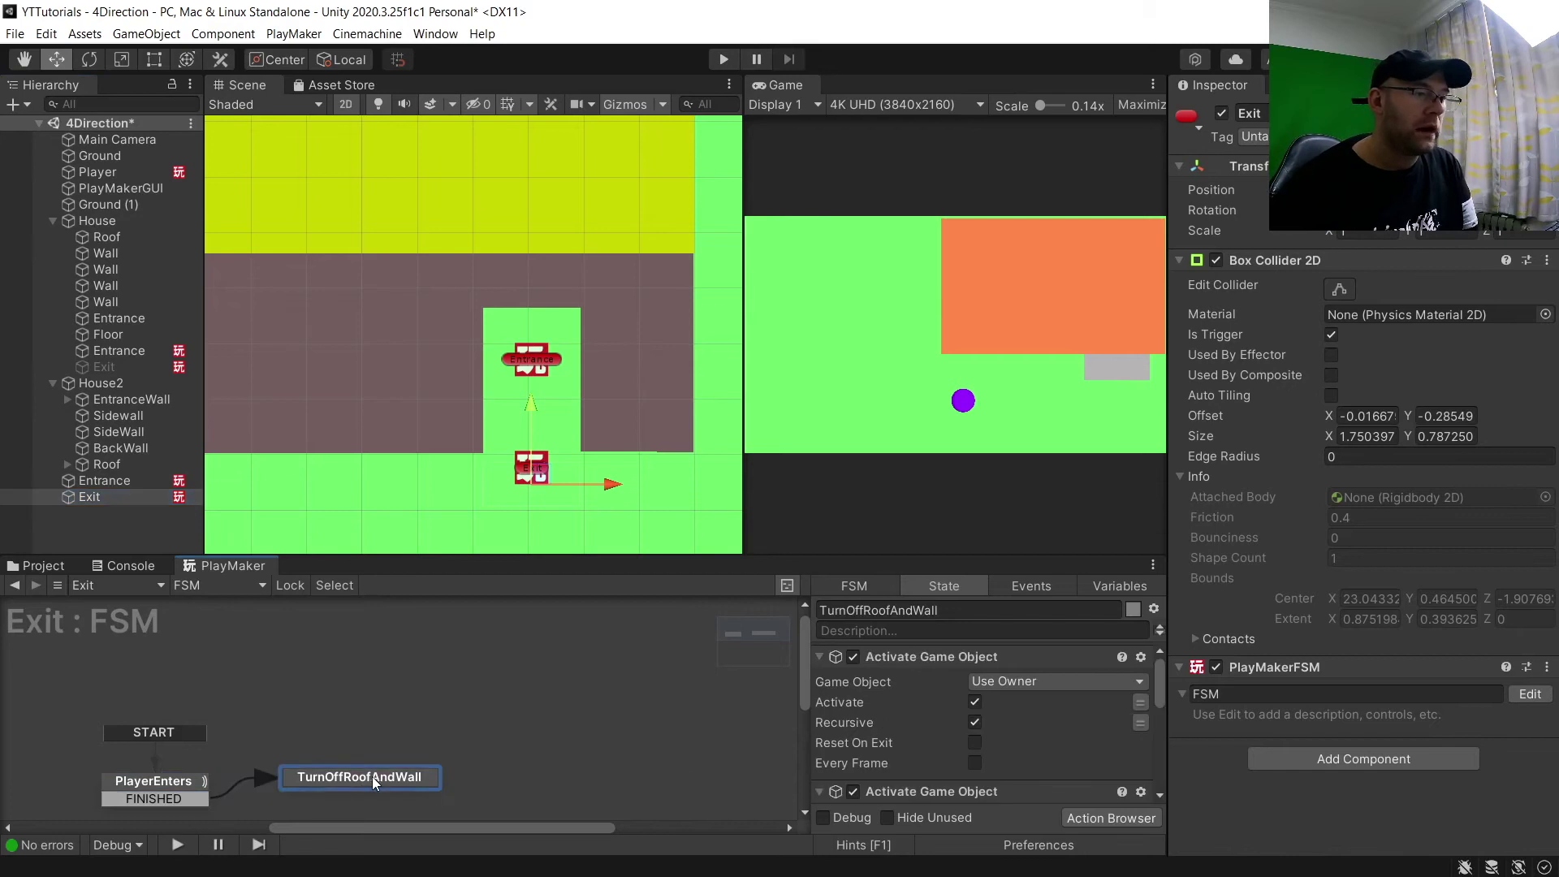
pyautogui.click(1034, 684)
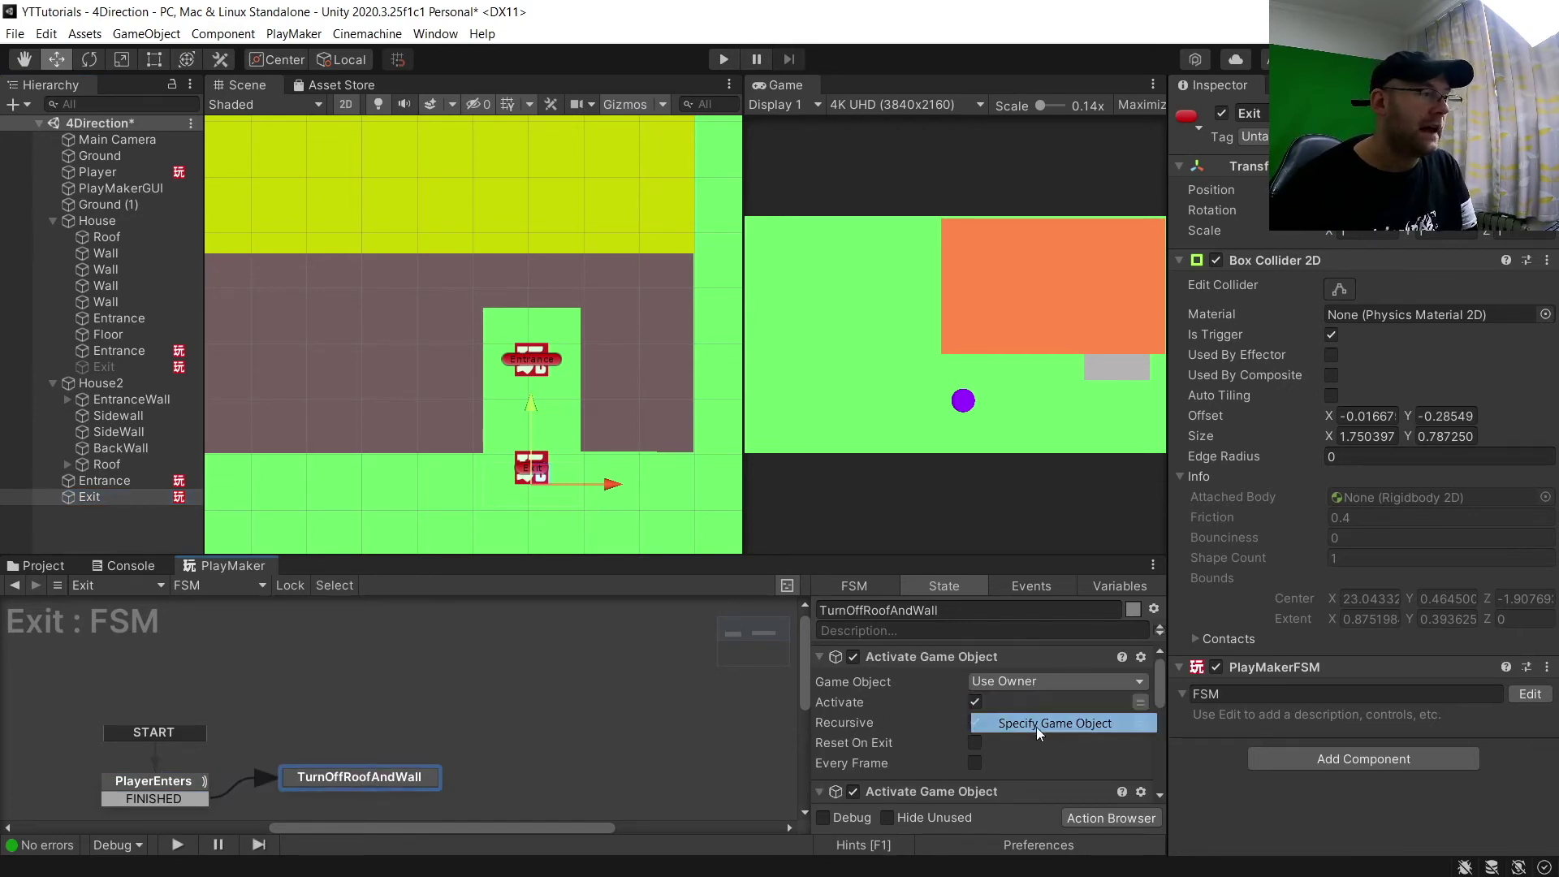
pyautogui.click(1036, 728)
pyautogui.moveTo(106, 465); pyautogui.dragTo(1039, 702)
pyautogui.click(820, 656)
# Make the Exit FSM's second Activate Game Object action activate House2's EntranceWall as its specified game object
pyautogui.click(1039, 703)
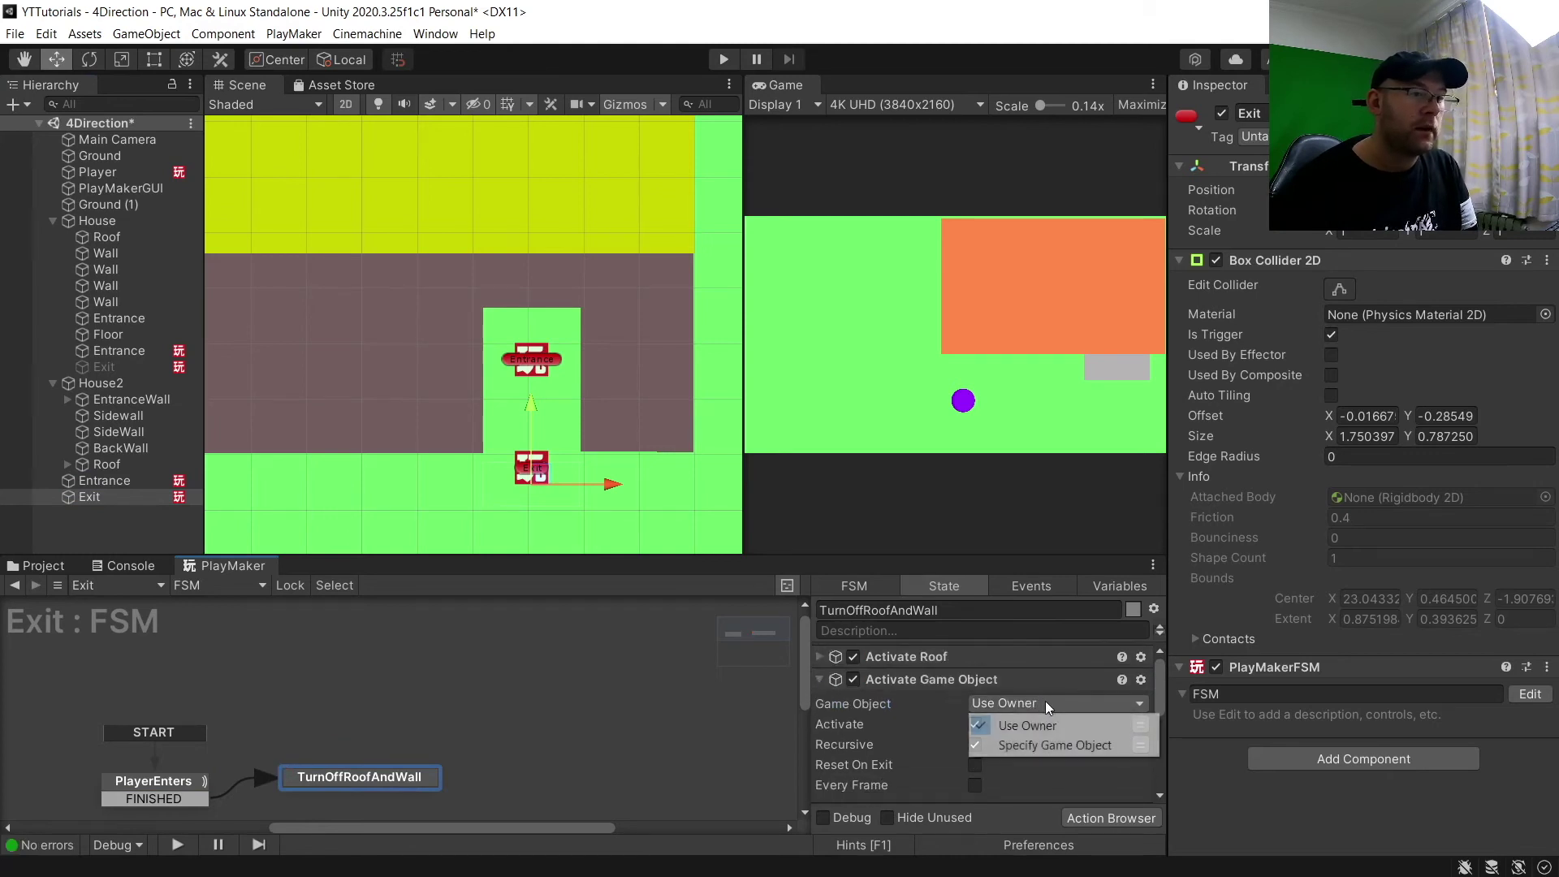
pyautogui.click(1036, 744)
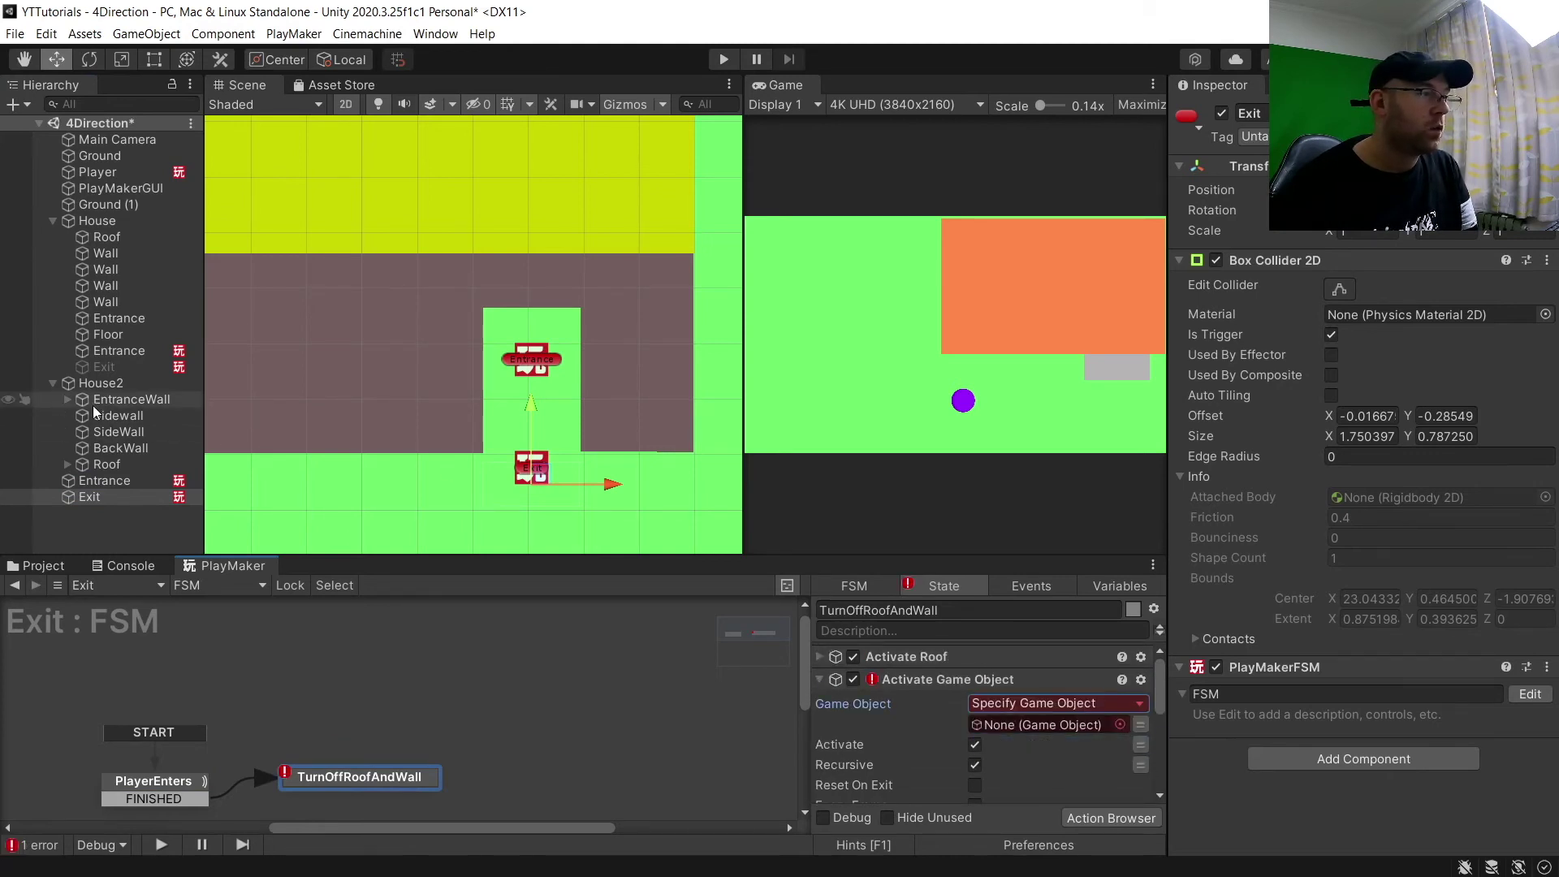
pyautogui.moveTo(114, 406); pyautogui.dragTo(1027, 729)
pyautogui.click(820, 678)
# Make the Exit FSM's third Activate Game Object action activate House2's Entrance trigger as its specified game object
pyautogui.click(982, 729)
pyautogui.click(1015, 764)
pyautogui.moveTo(105, 479); pyautogui.dragTo(1011, 699)
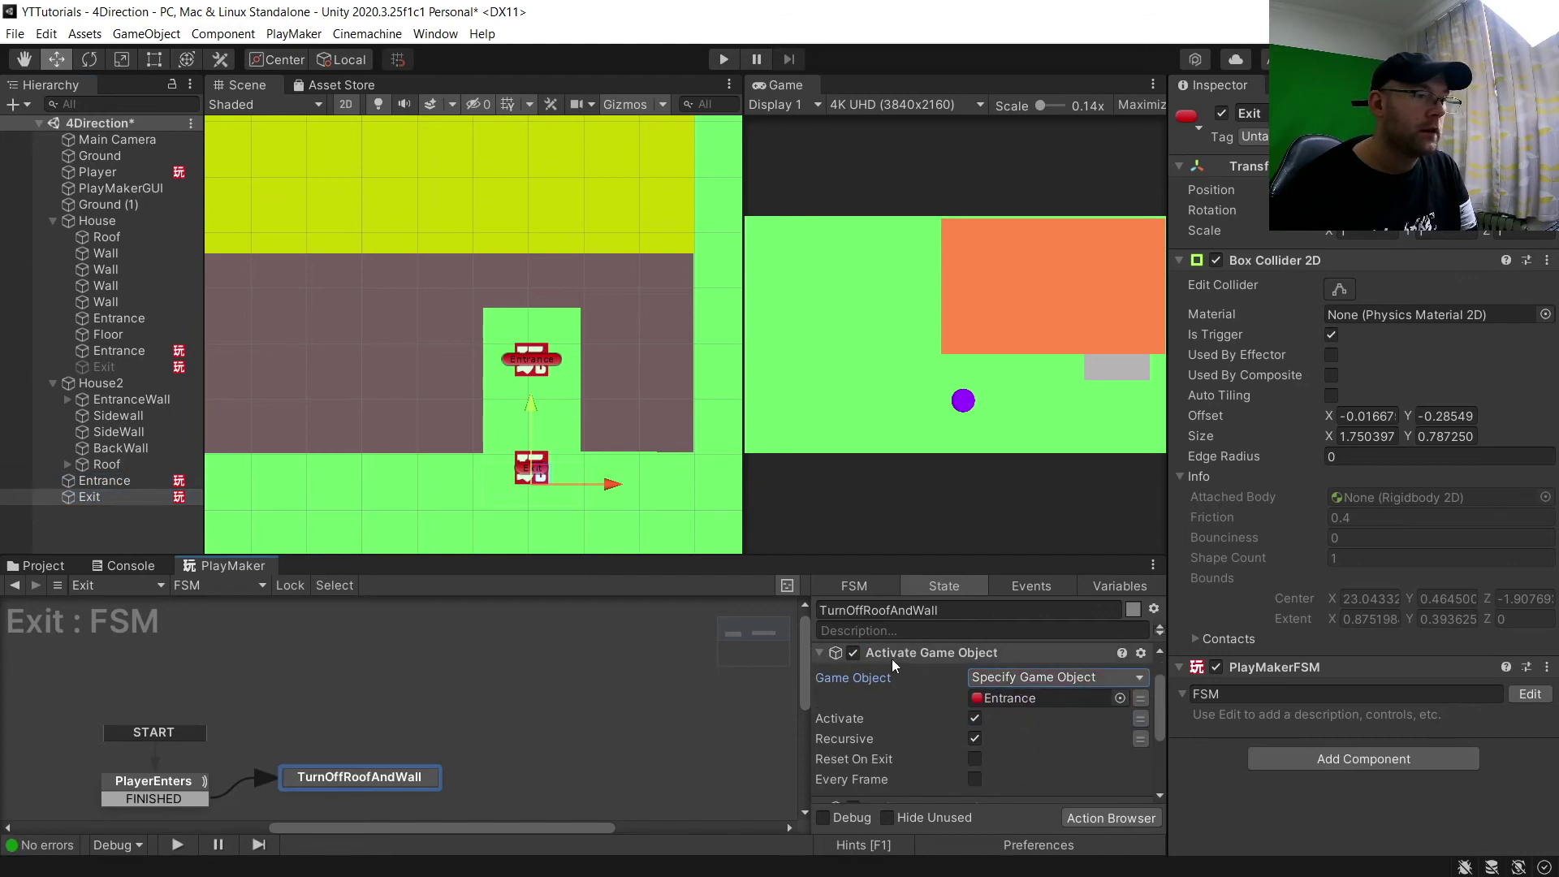
pyautogui.click(818, 651)
# Set the Exit FSM's fourth Activate Game Object action to deactivate the new Exit trigger as its specified game object
pyautogui.click(1031, 699)
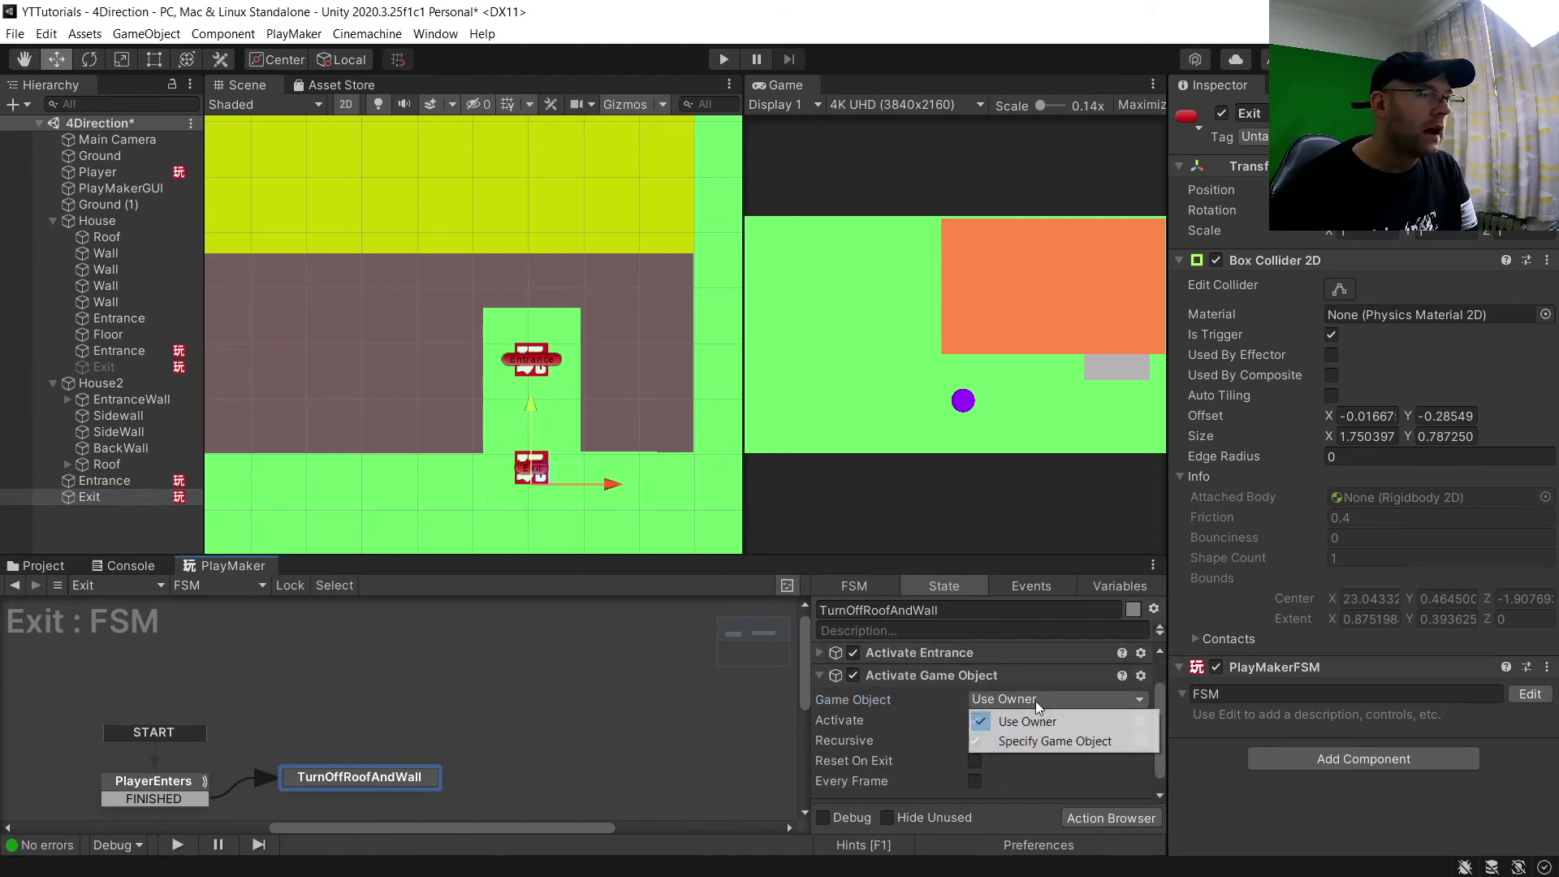
pyautogui.click(1047, 741)
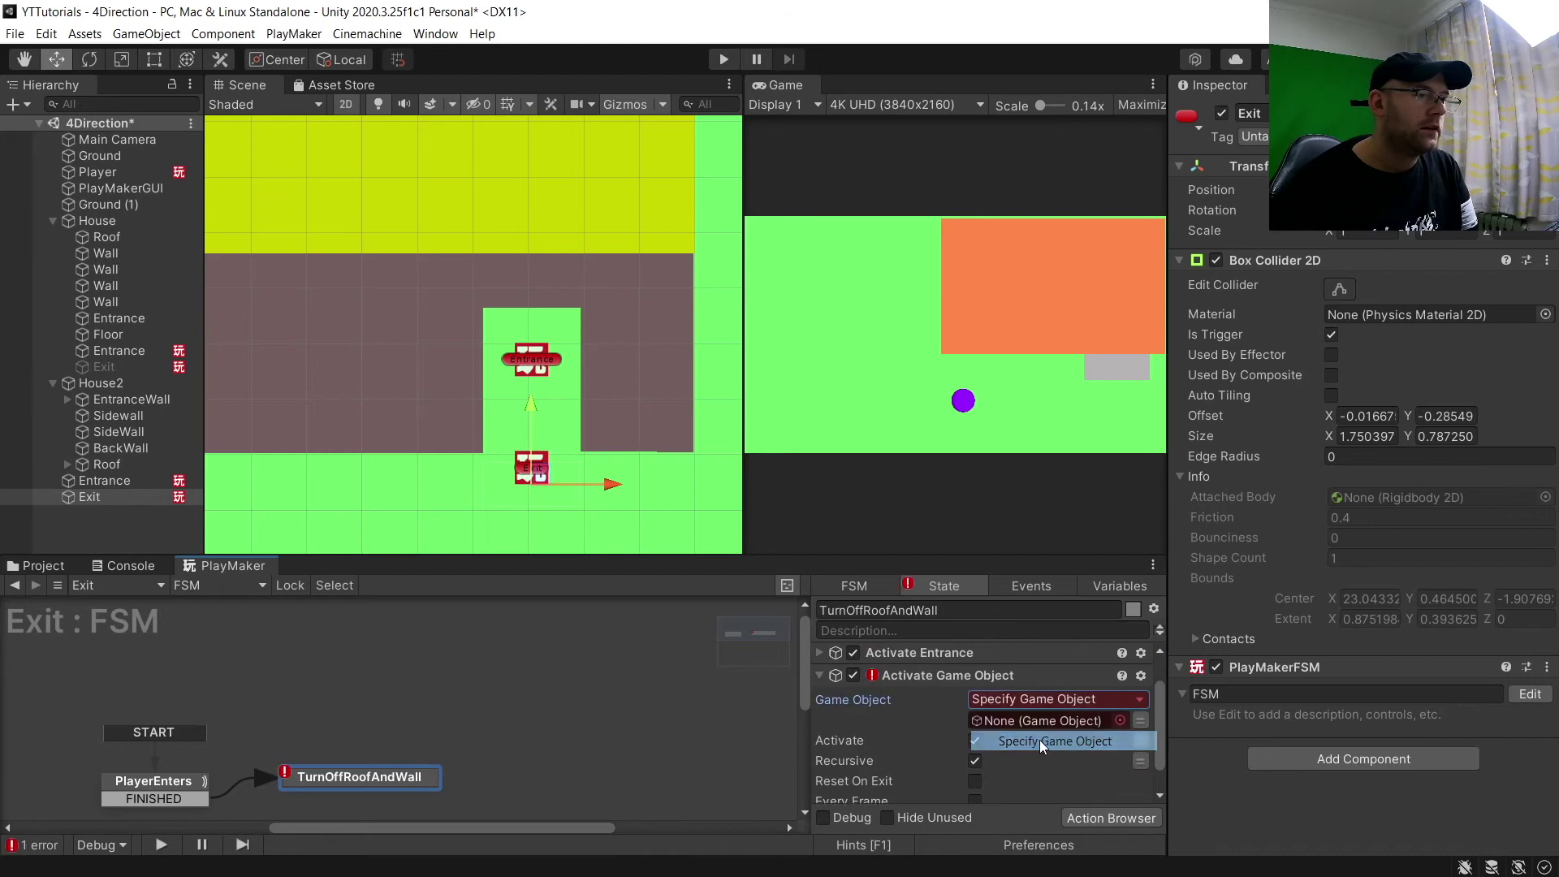
pyautogui.moveTo(105, 480); pyautogui.dragTo(1015, 769)
pyautogui.click(974, 790)
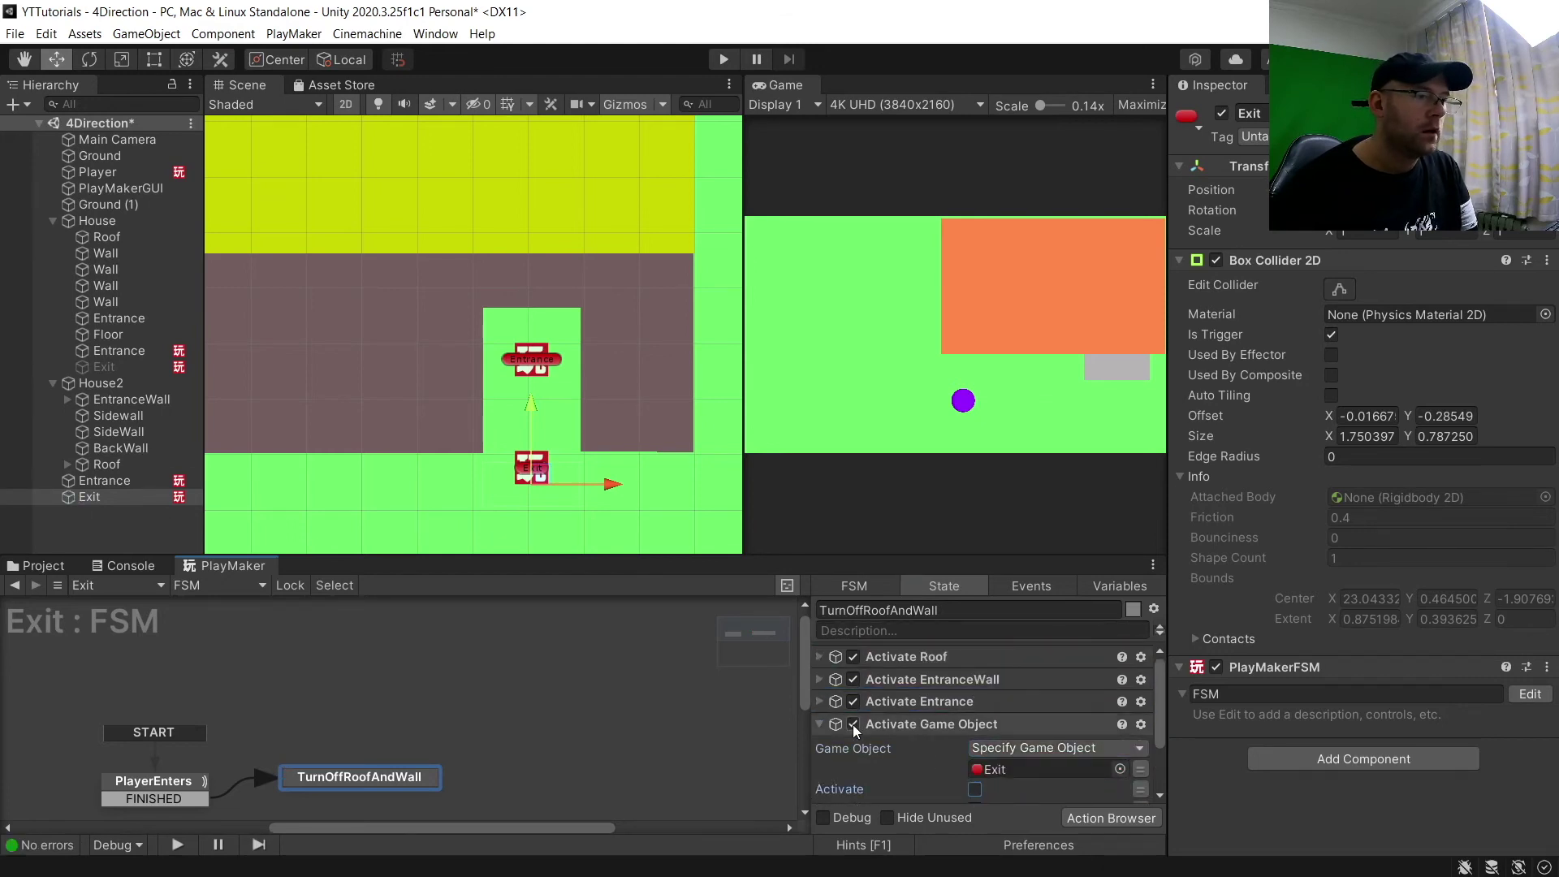
pyautogui.click(819, 723)
# Create an empty child object under House2 and name it InvisWall
pyautogui.moveTo(513, 421); pyautogui.dragTo(611, 412, button='middle')
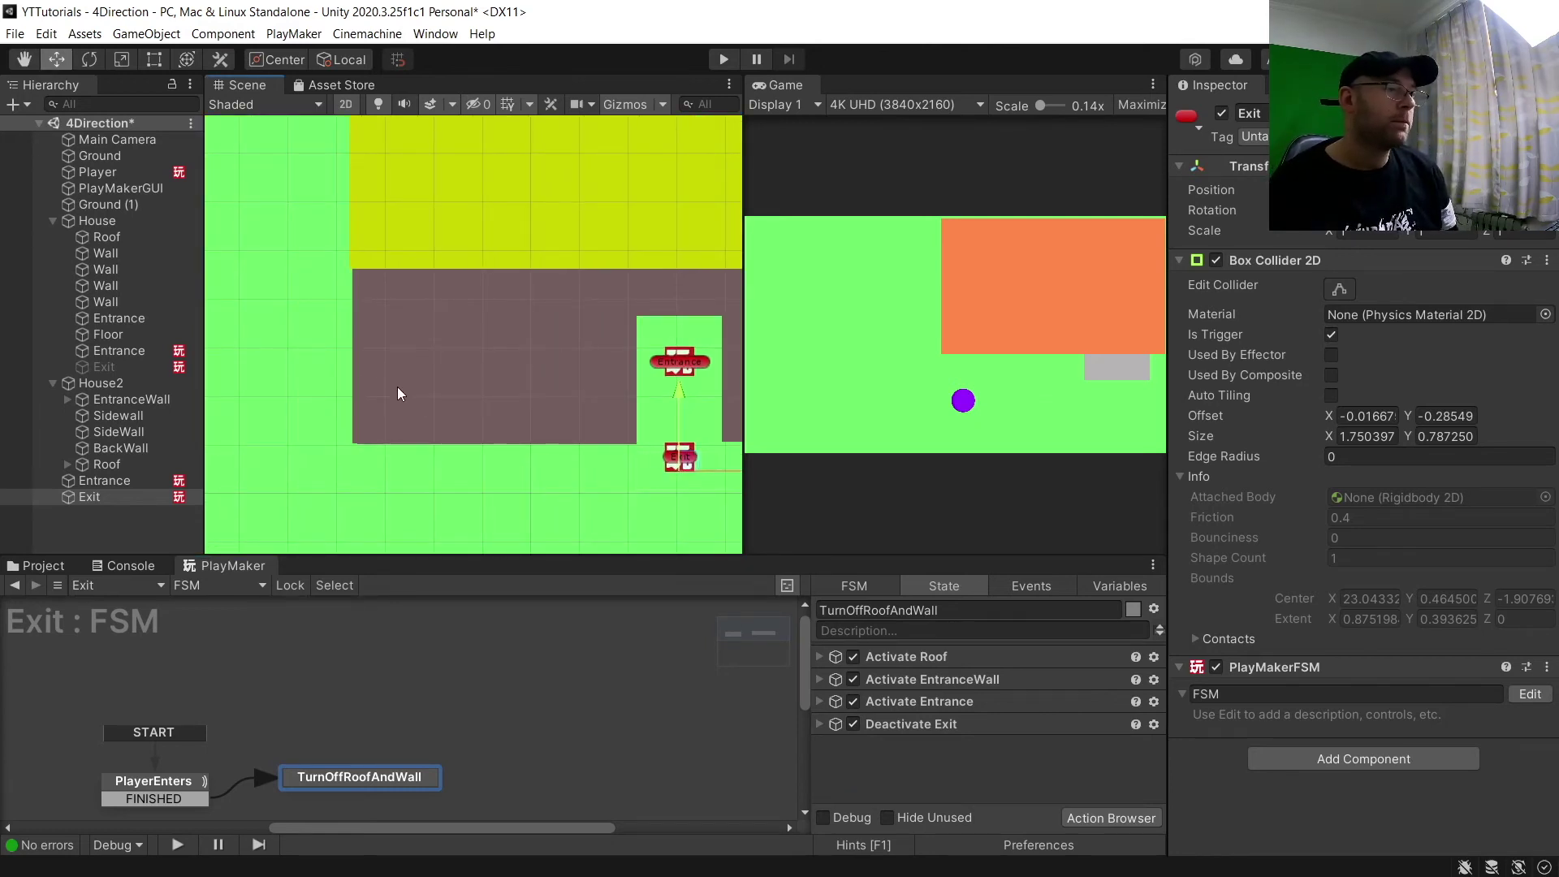
pyautogui.click(105, 382)
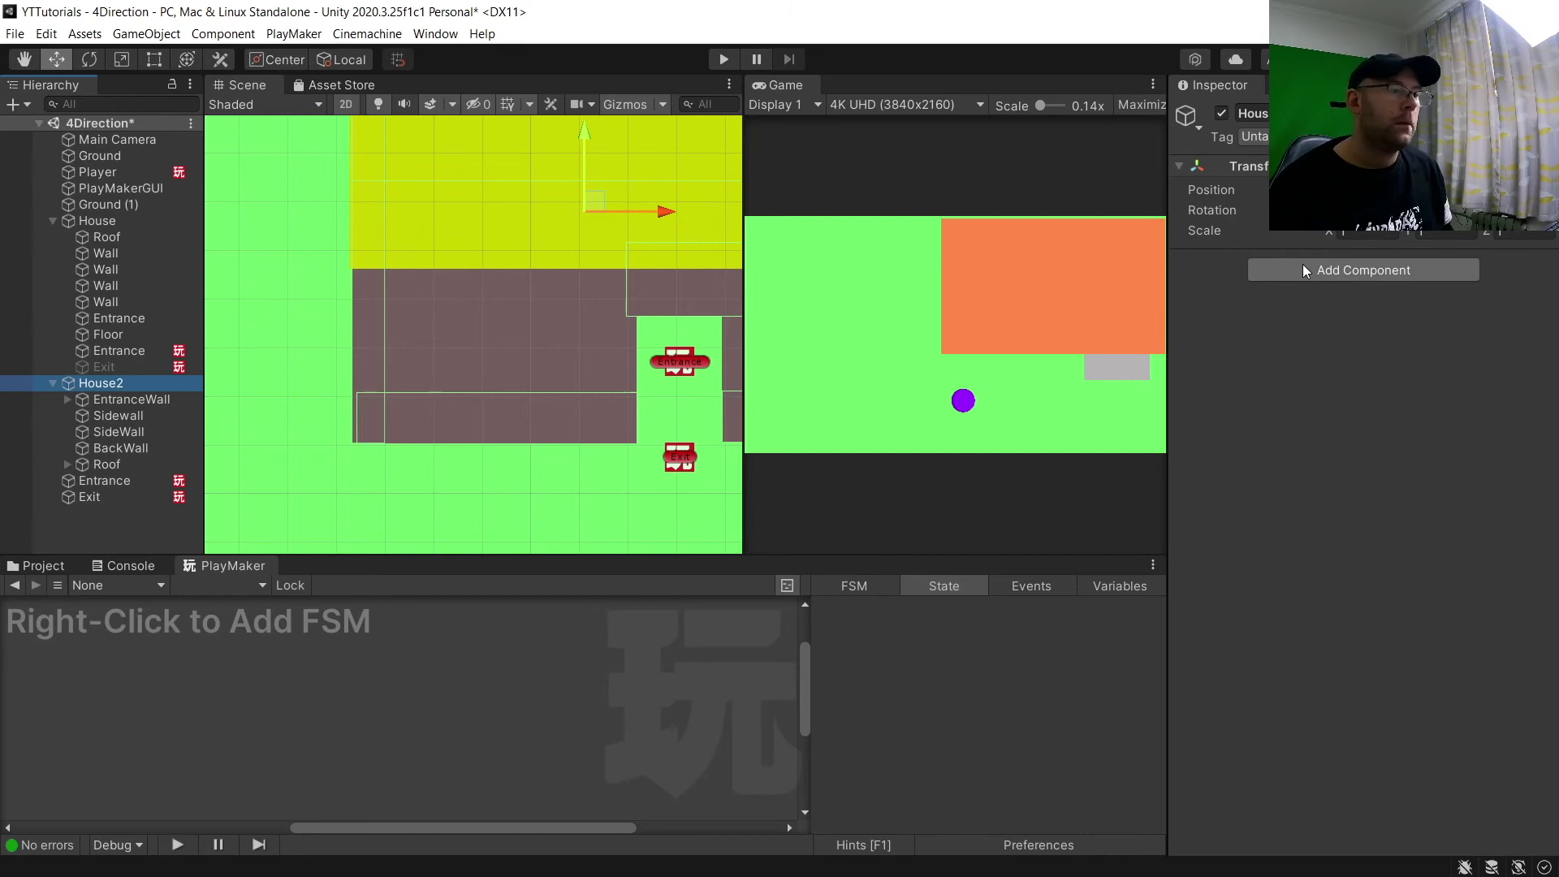
pyautogui.rightClick(106, 387)
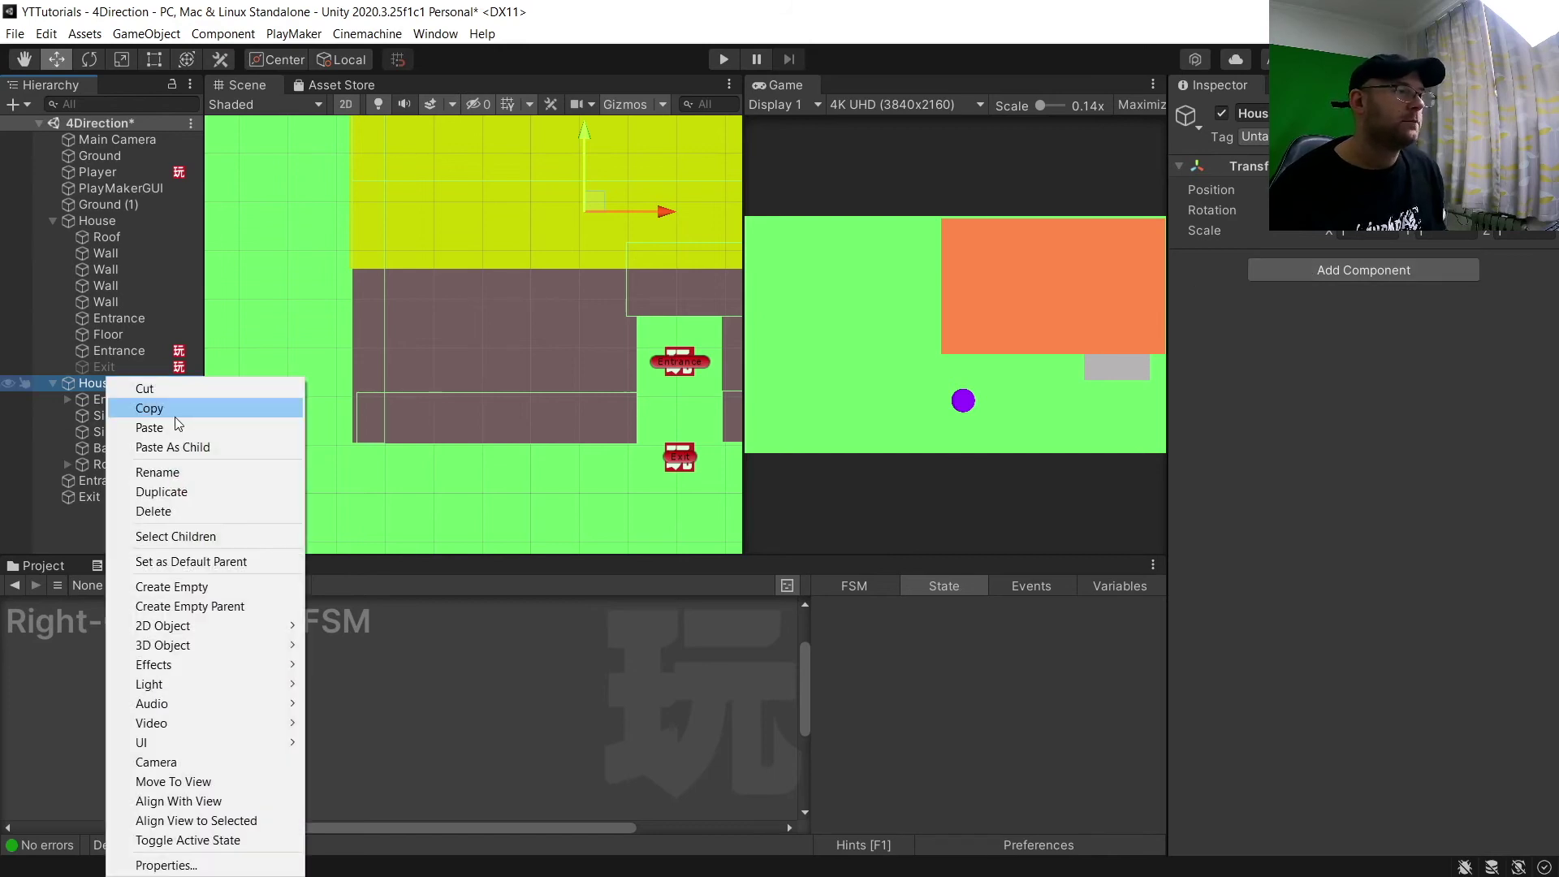
pyautogui.moveTo(168, 632)
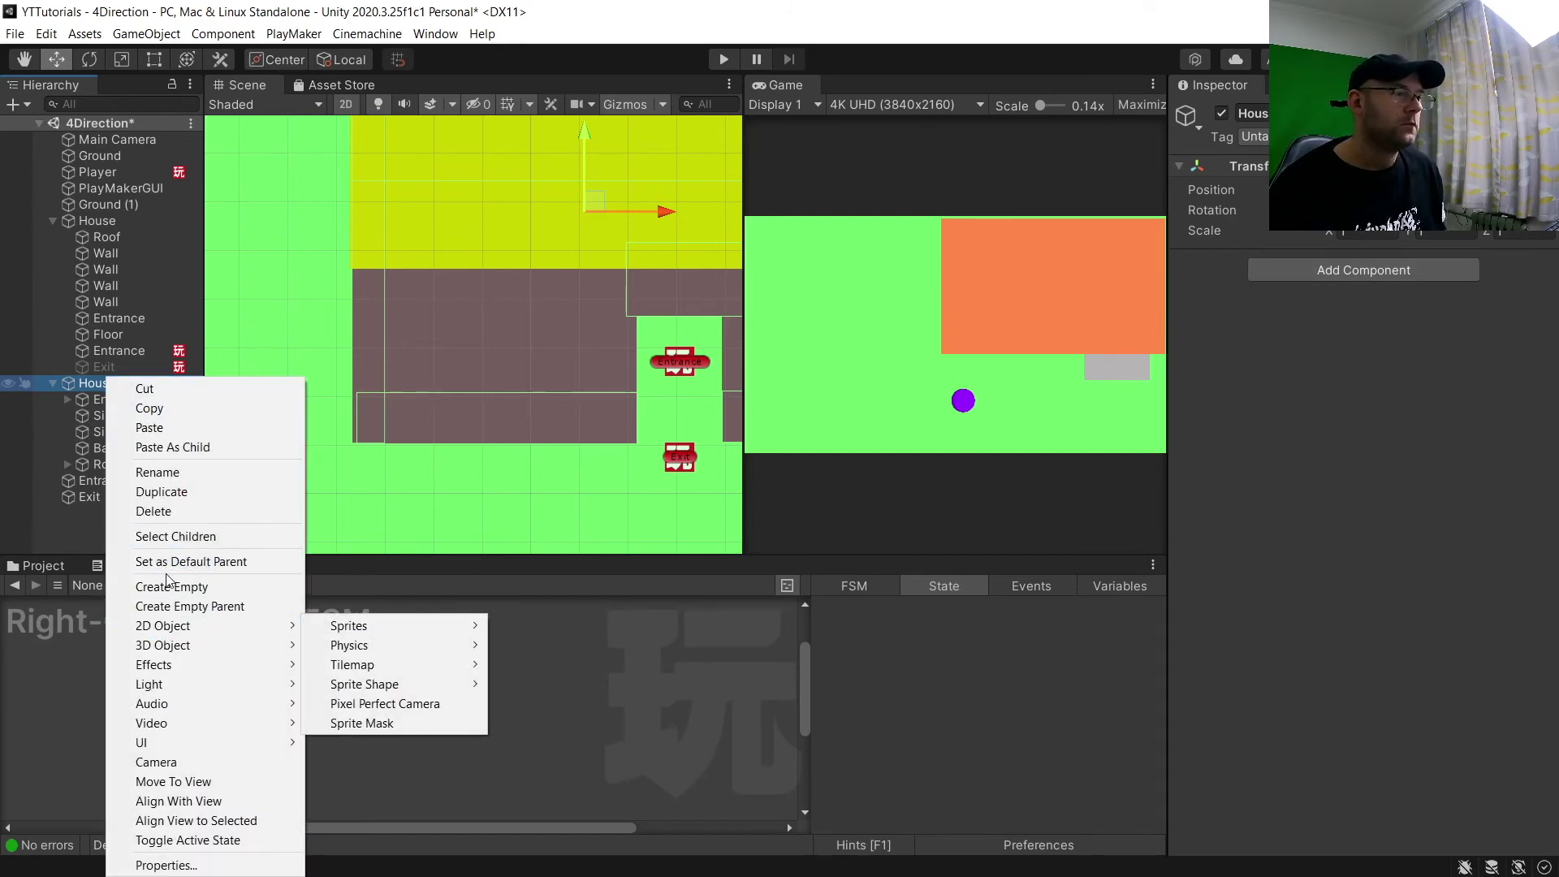
pyautogui.click(171, 586)
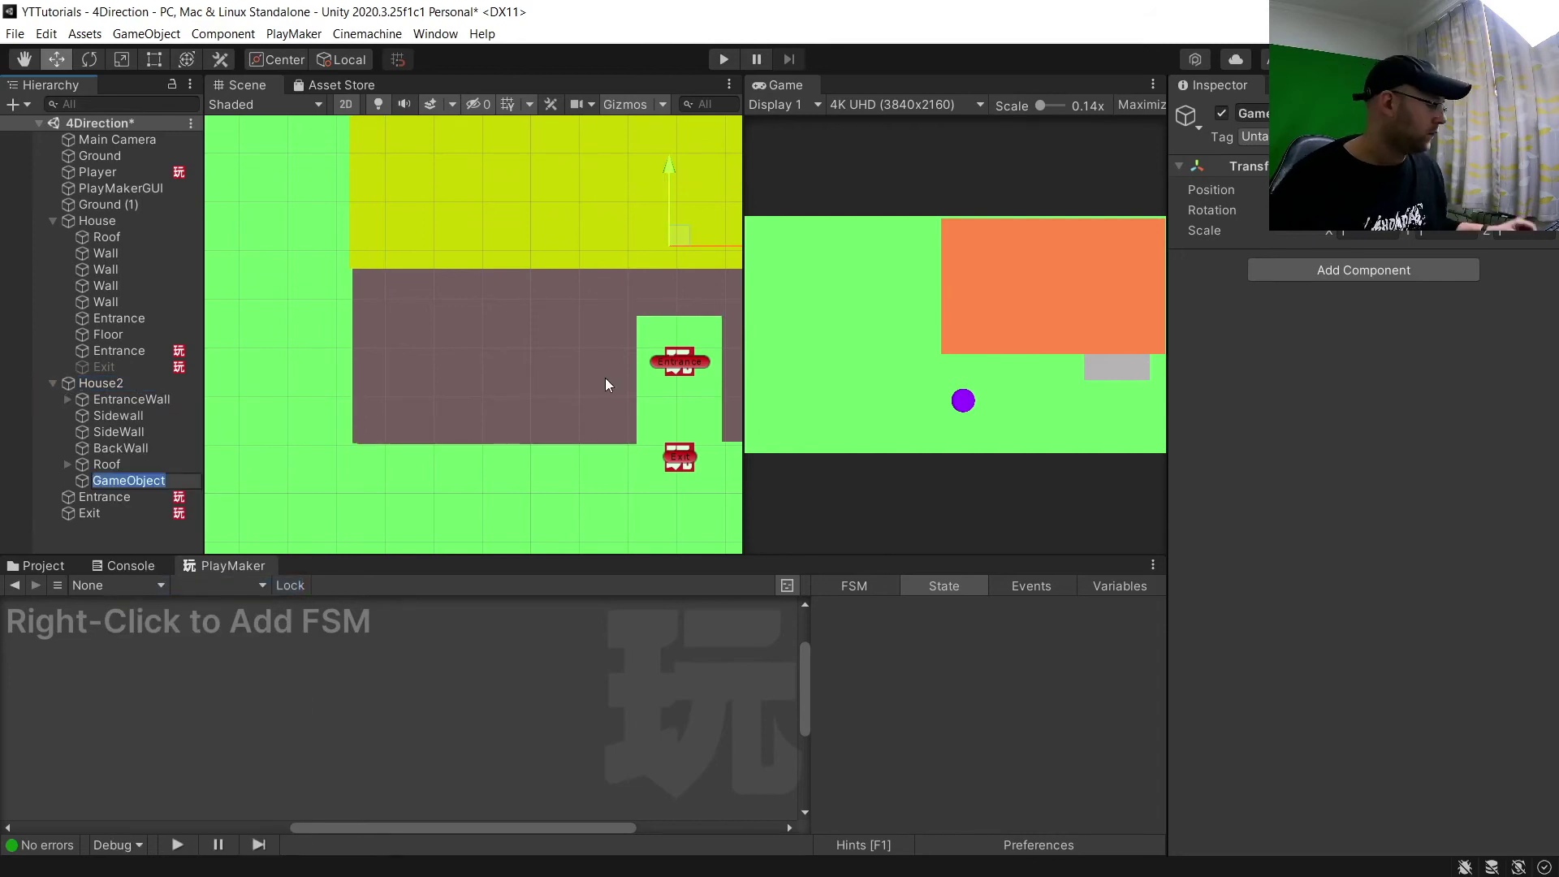
pyautogui.write('InvisWall')
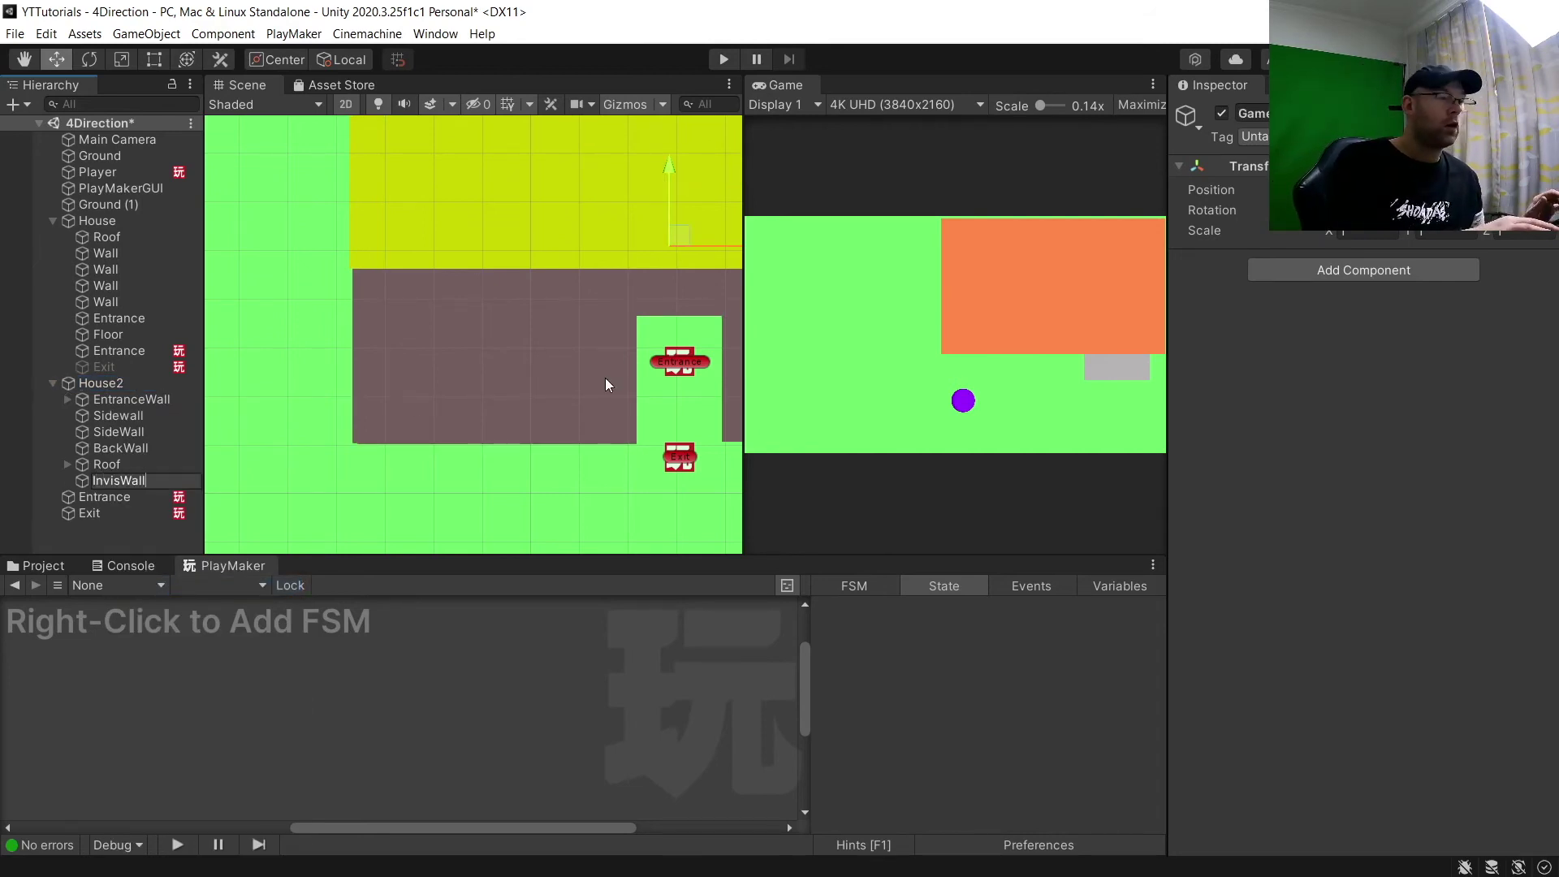
pyautogui.press('Return')
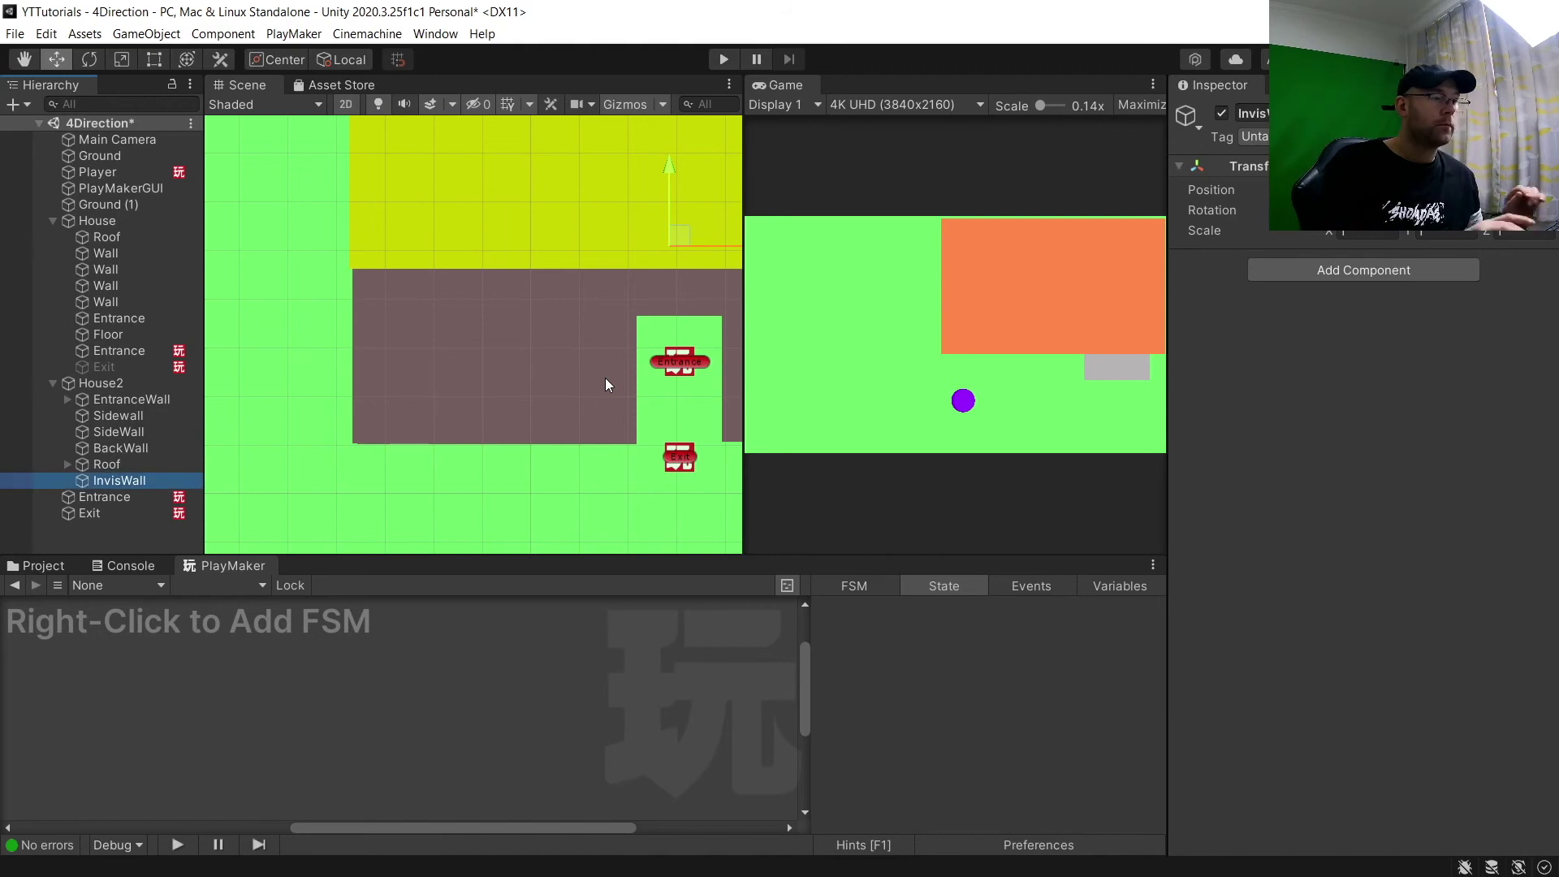
# Add a Box Collider 2D to InvisWall and move it to the base of the front wall, just left of the doorway
pyautogui.click(1356, 270)
pyautogui.write('box')
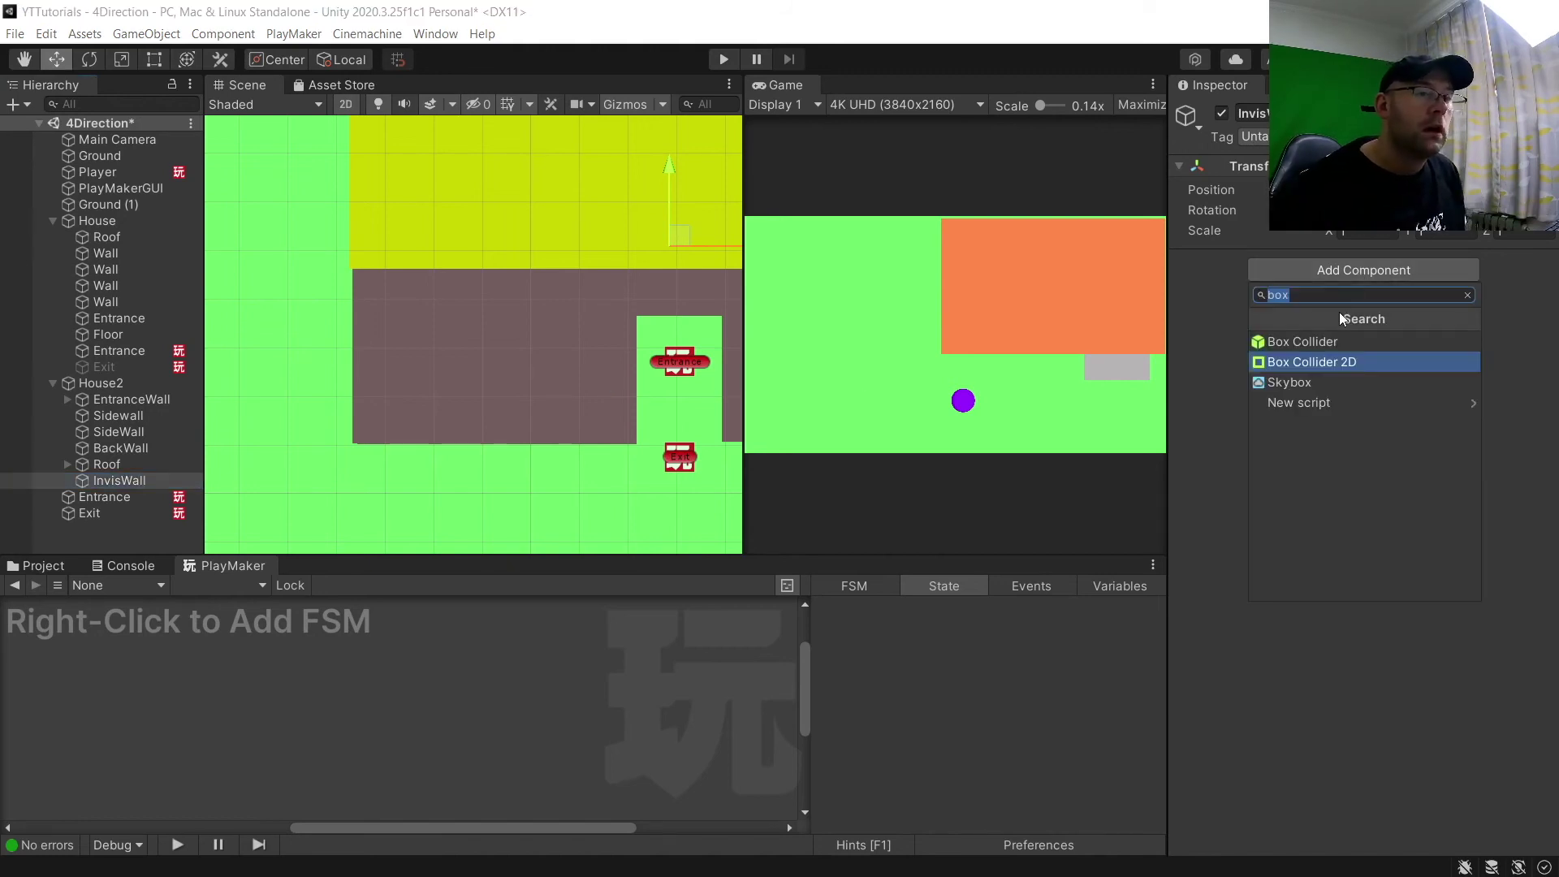
pyautogui.click(1307, 355)
pyautogui.moveTo(665, 168); pyautogui.dragTo(625, 346)
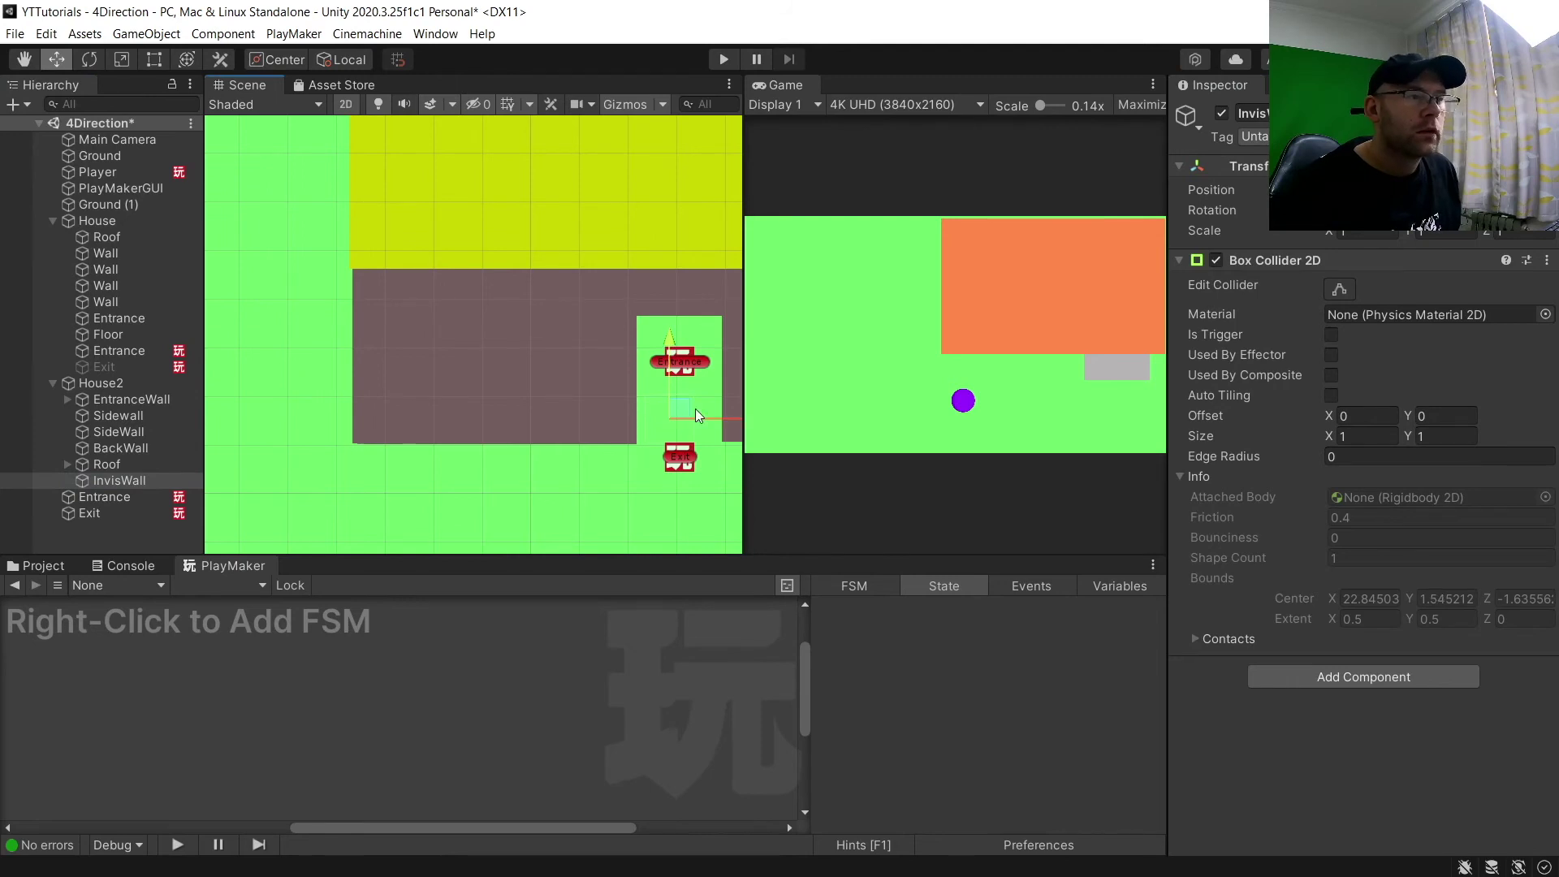
pyautogui.moveTo(694, 407); pyautogui.dragTo(587, 424, button='middle')
pyautogui.moveTo(638, 435); pyautogui.dragTo(583, 433)
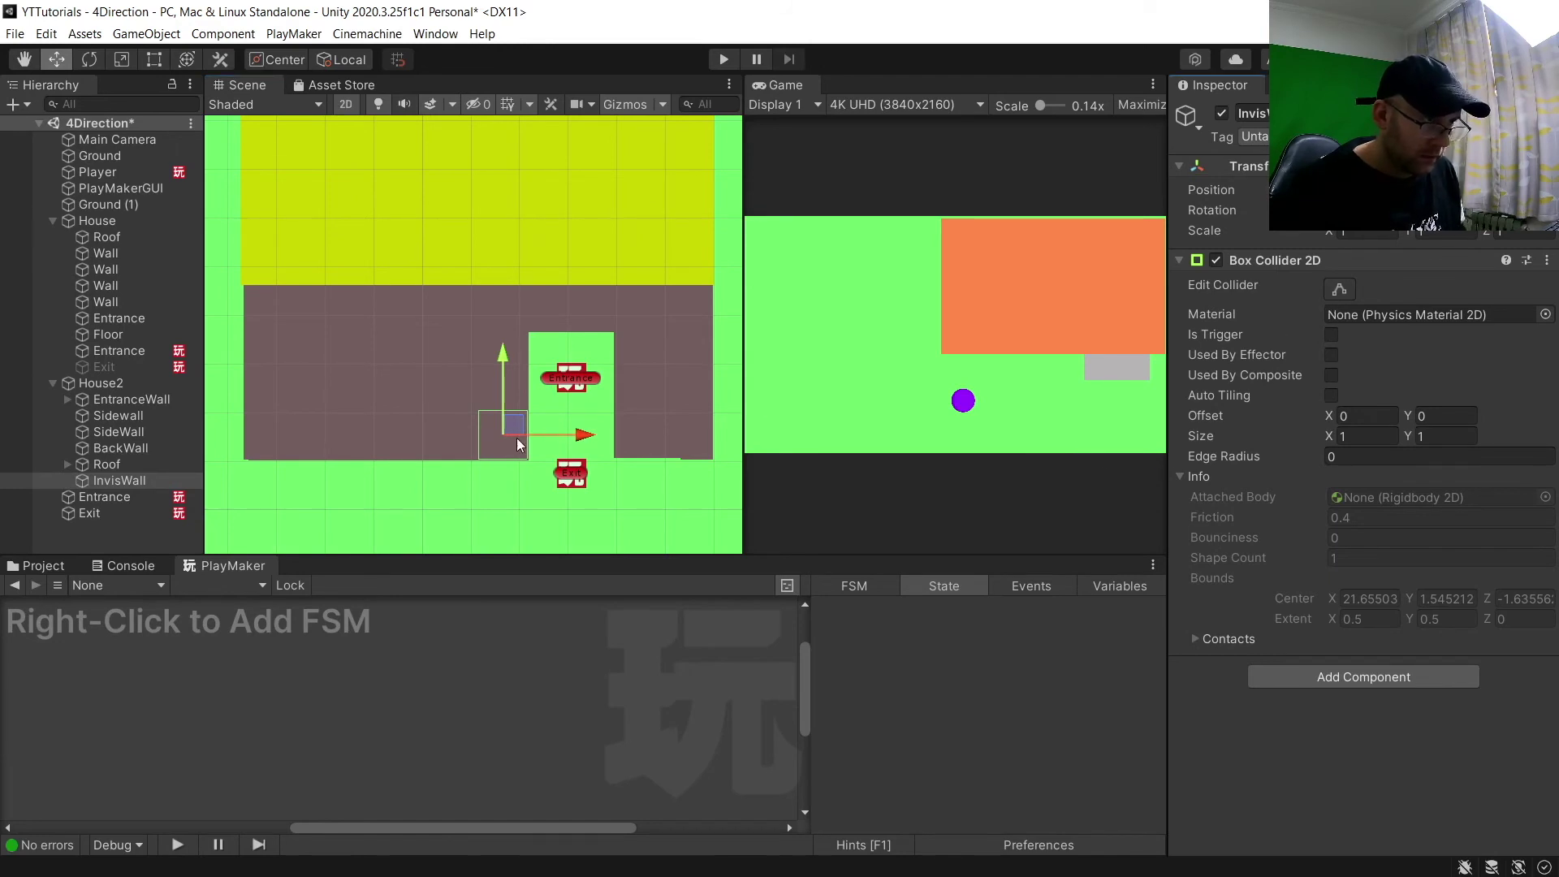
# Reshape InvisWall's collider to span the front wall's base left of the doorway, about 5.63 by 0.94 units
pyautogui.click(1339, 289)
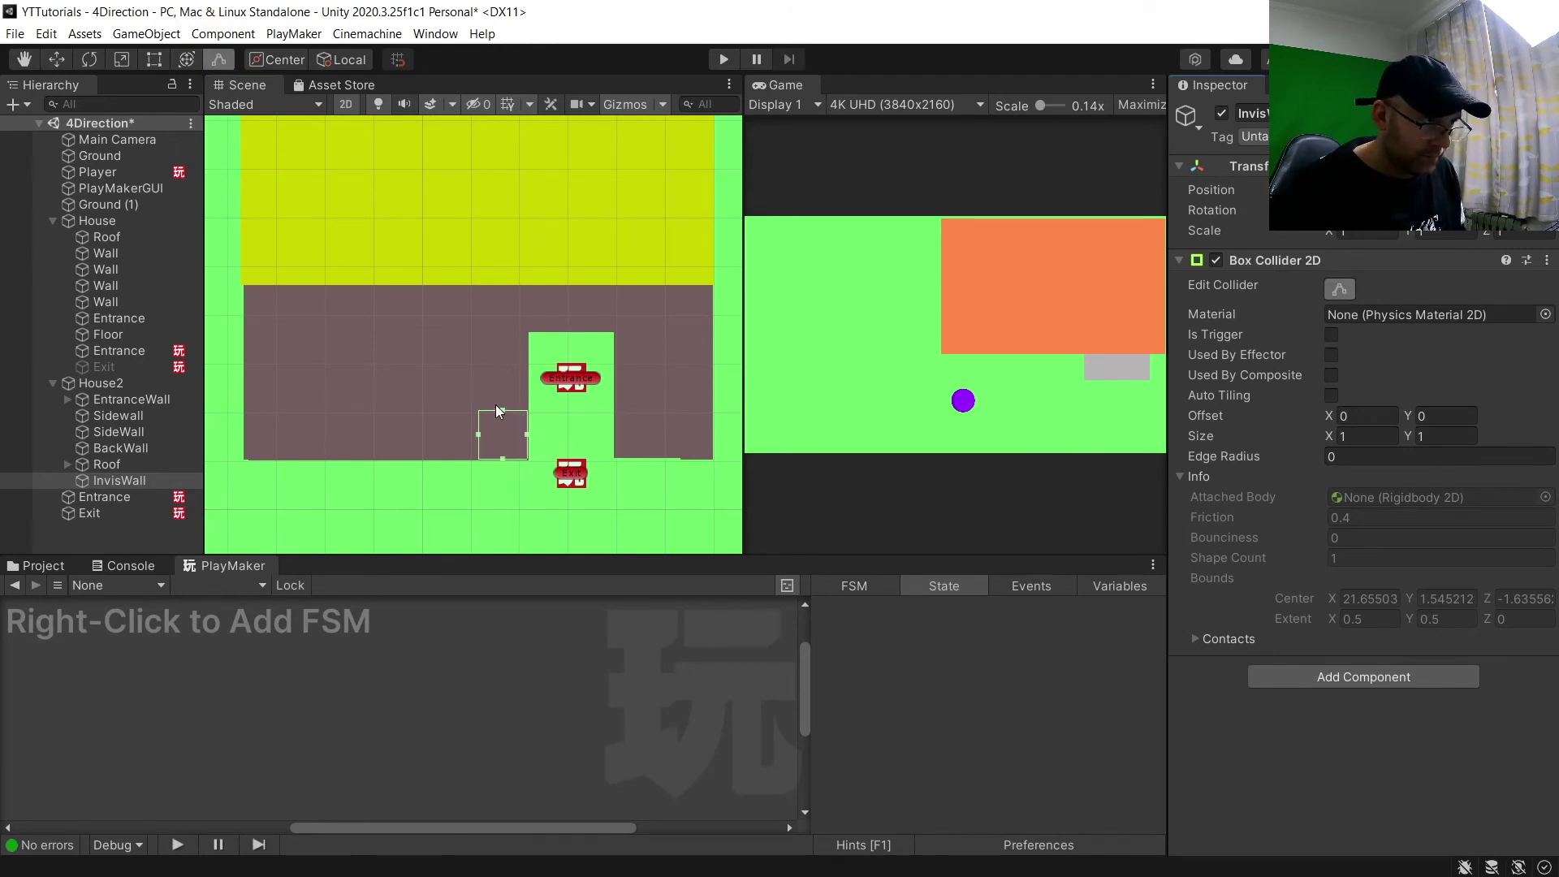
pyautogui.moveTo(501, 411); pyautogui.dragTo(276, 440)
pyautogui.click(149, 404)
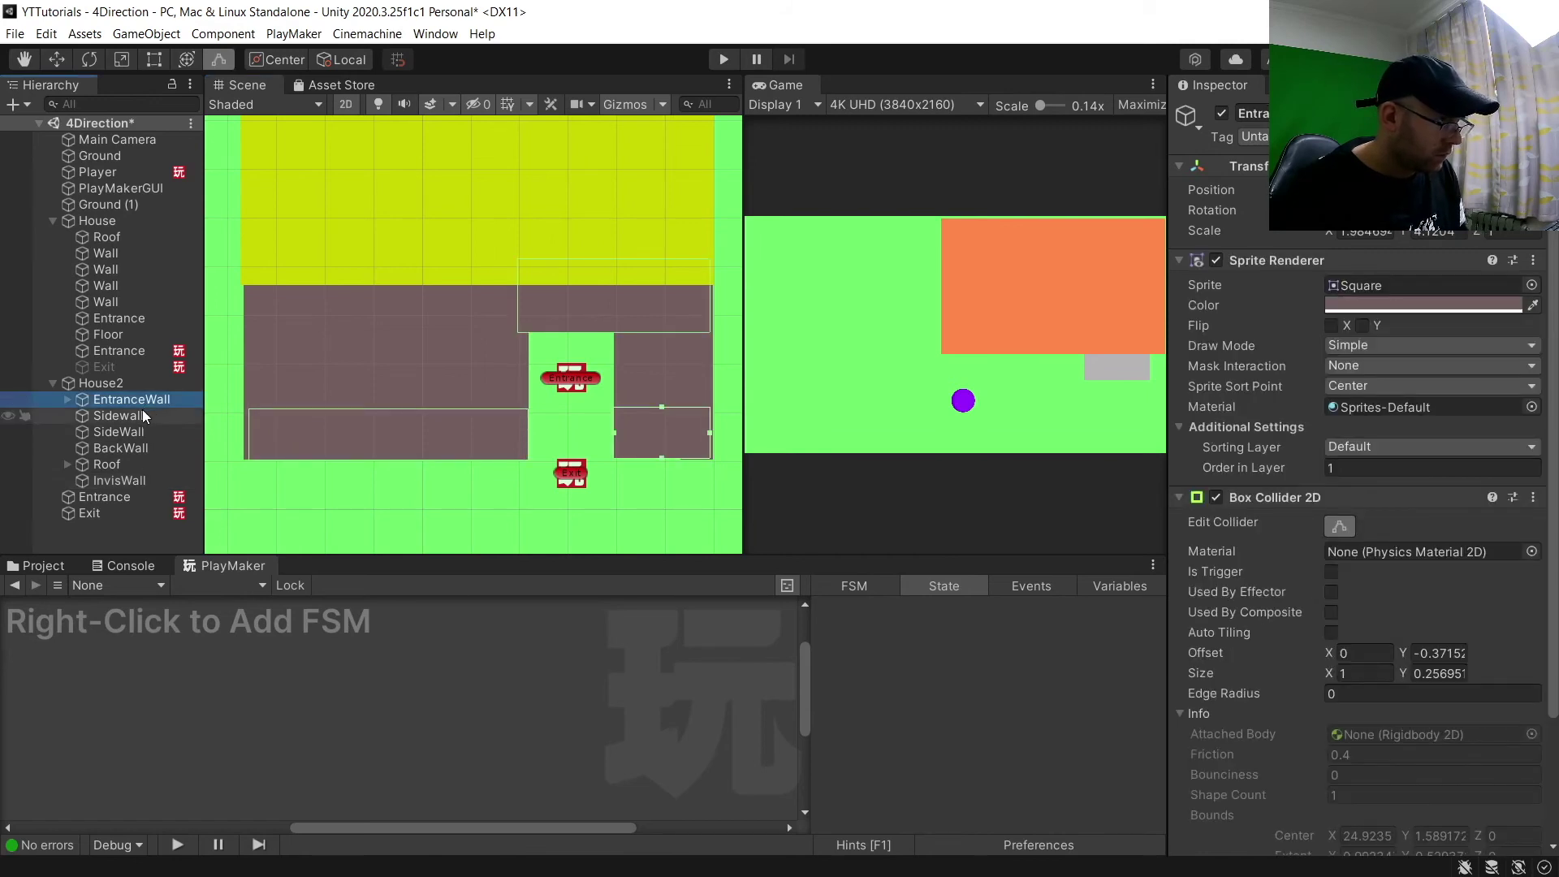
pyautogui.click(121, 481)
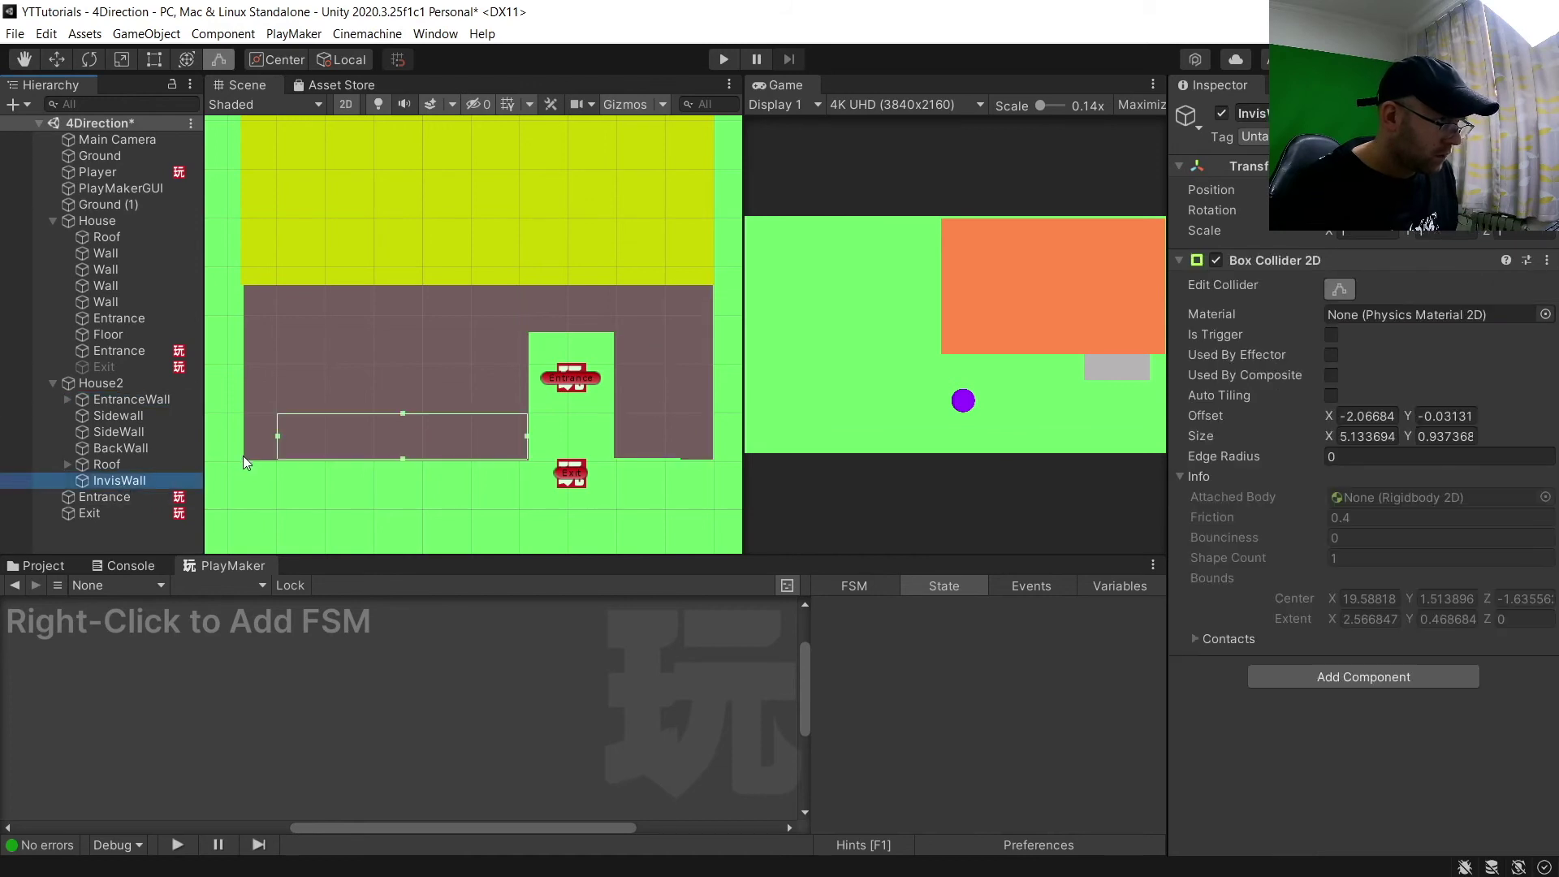
pyautogui.moveTo(277, 436); pyautogui.dragTo(252, 437)
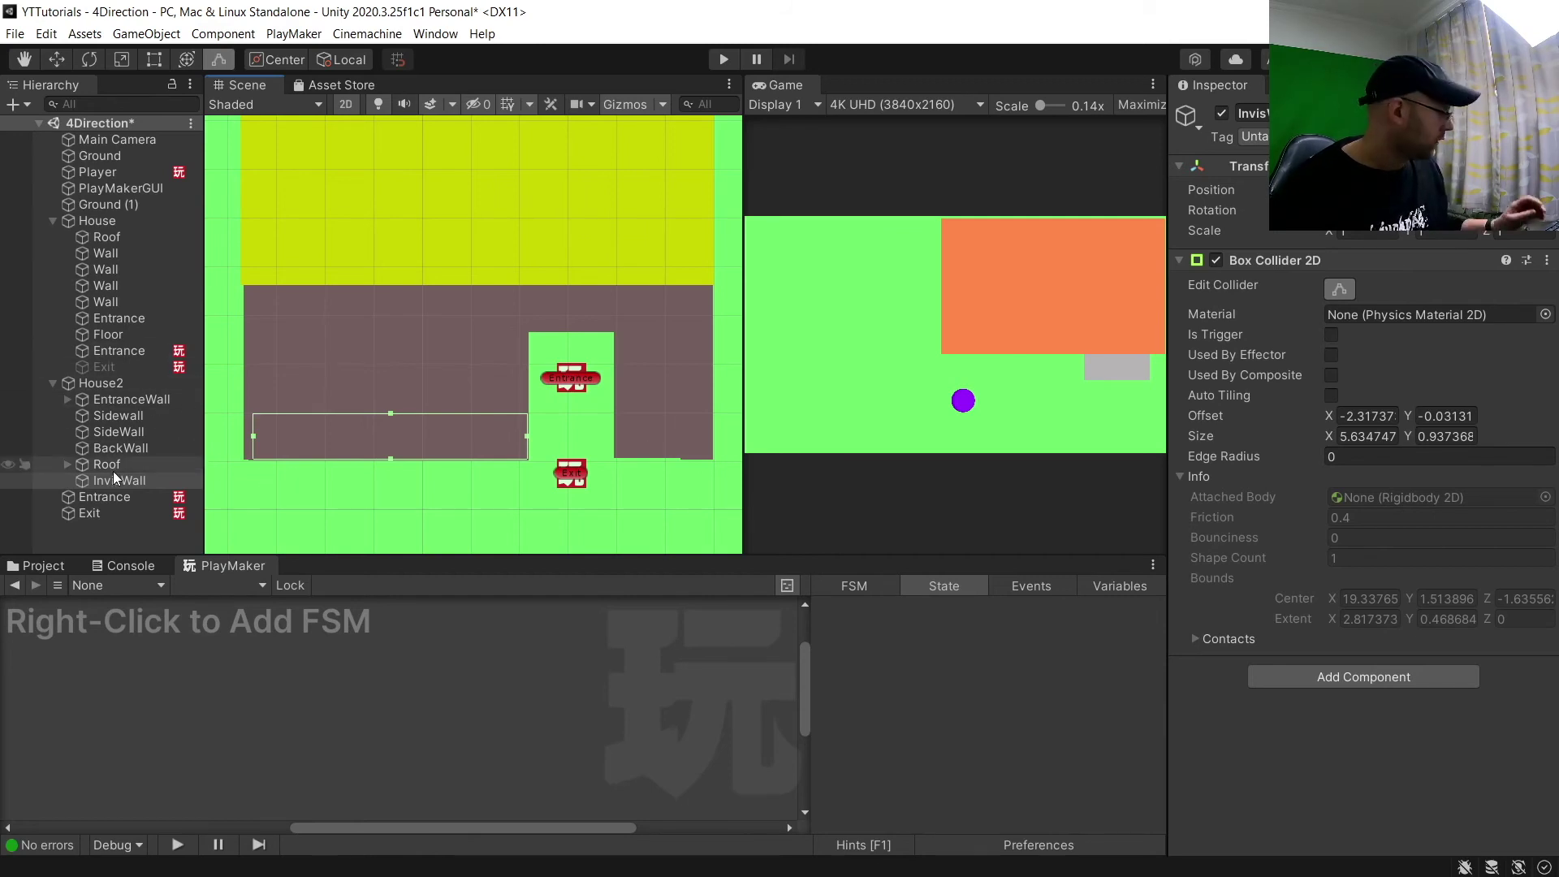
# Duplicate InvisWall and reshape the copy's collider over the wall base right of the doorway, about 1.67 by 0.94 units
pyautogui.hotkey('ctrl', 'd')
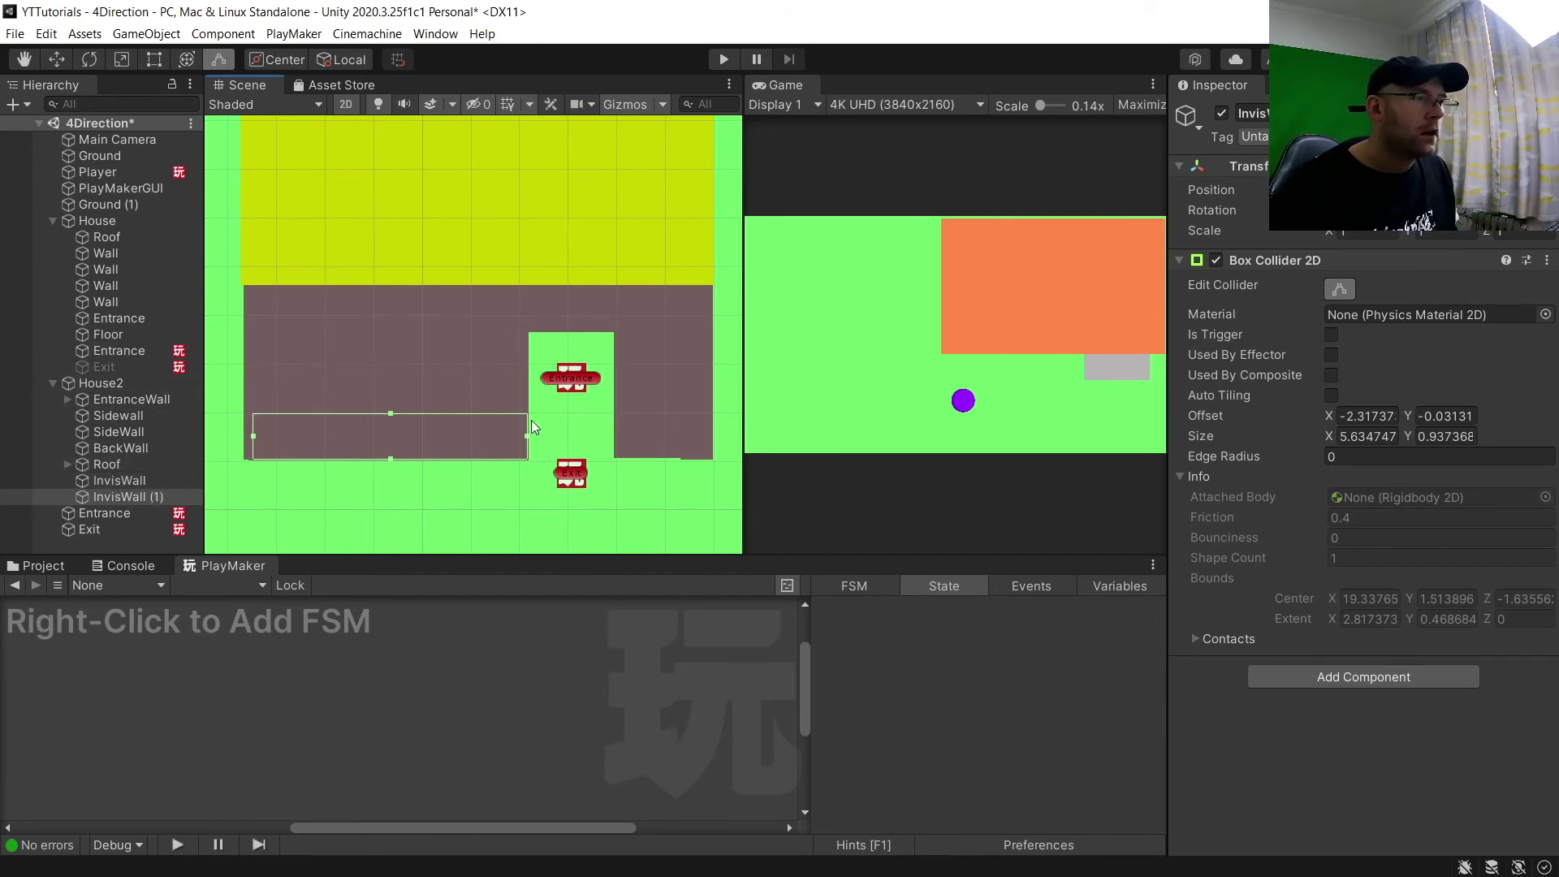
pyautogui.moveTo(524, 437); pyautogui.dragTo(696, 439)
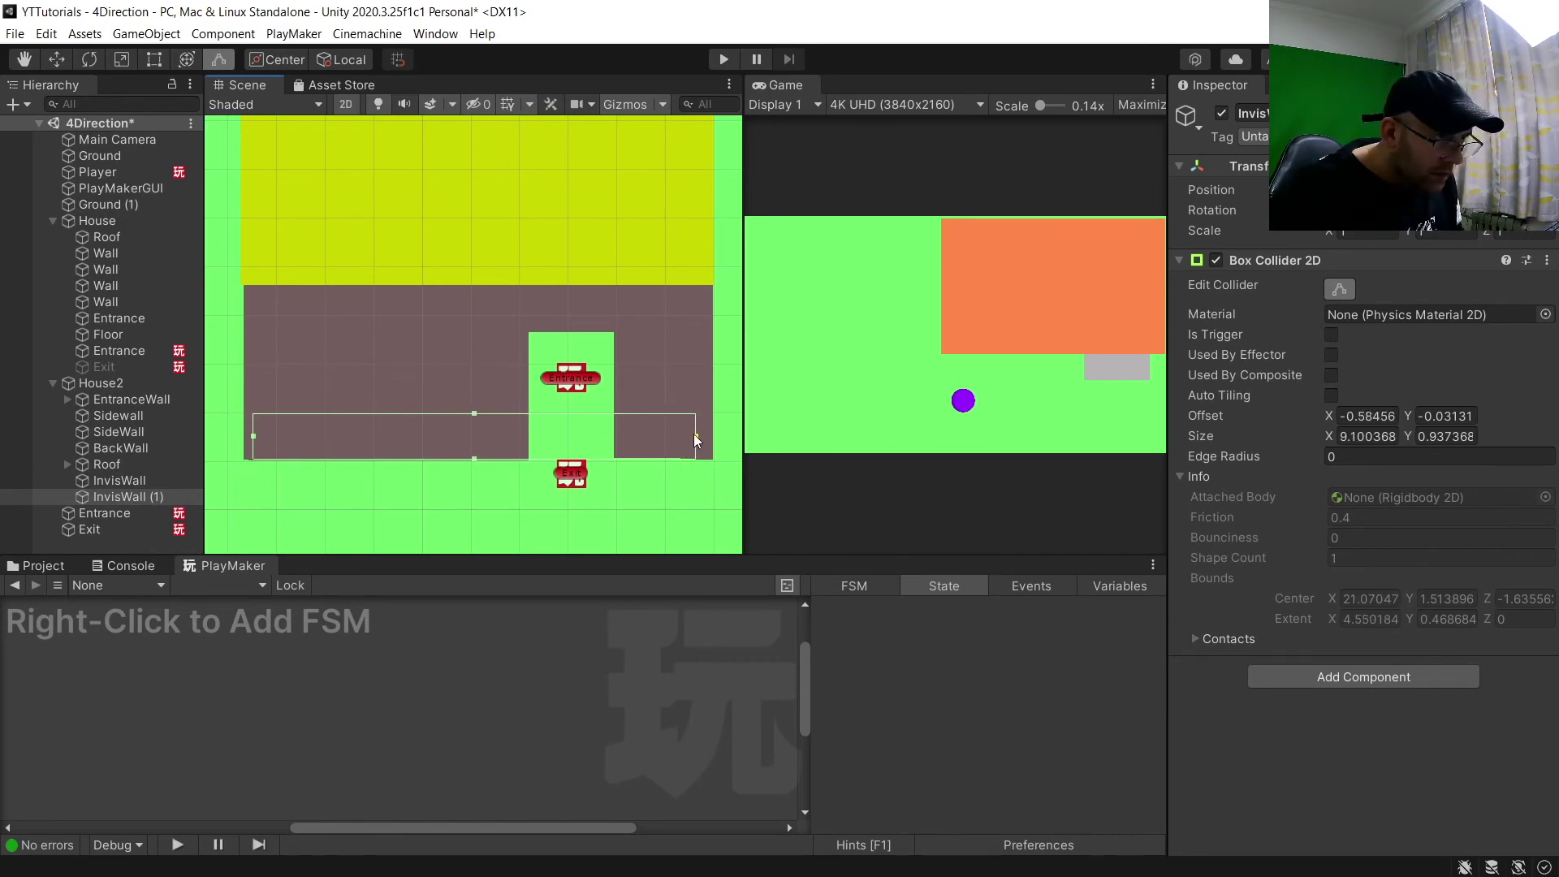
pyautogui.moveTo(251, 437); pyautogui.dragTo(613, 440)
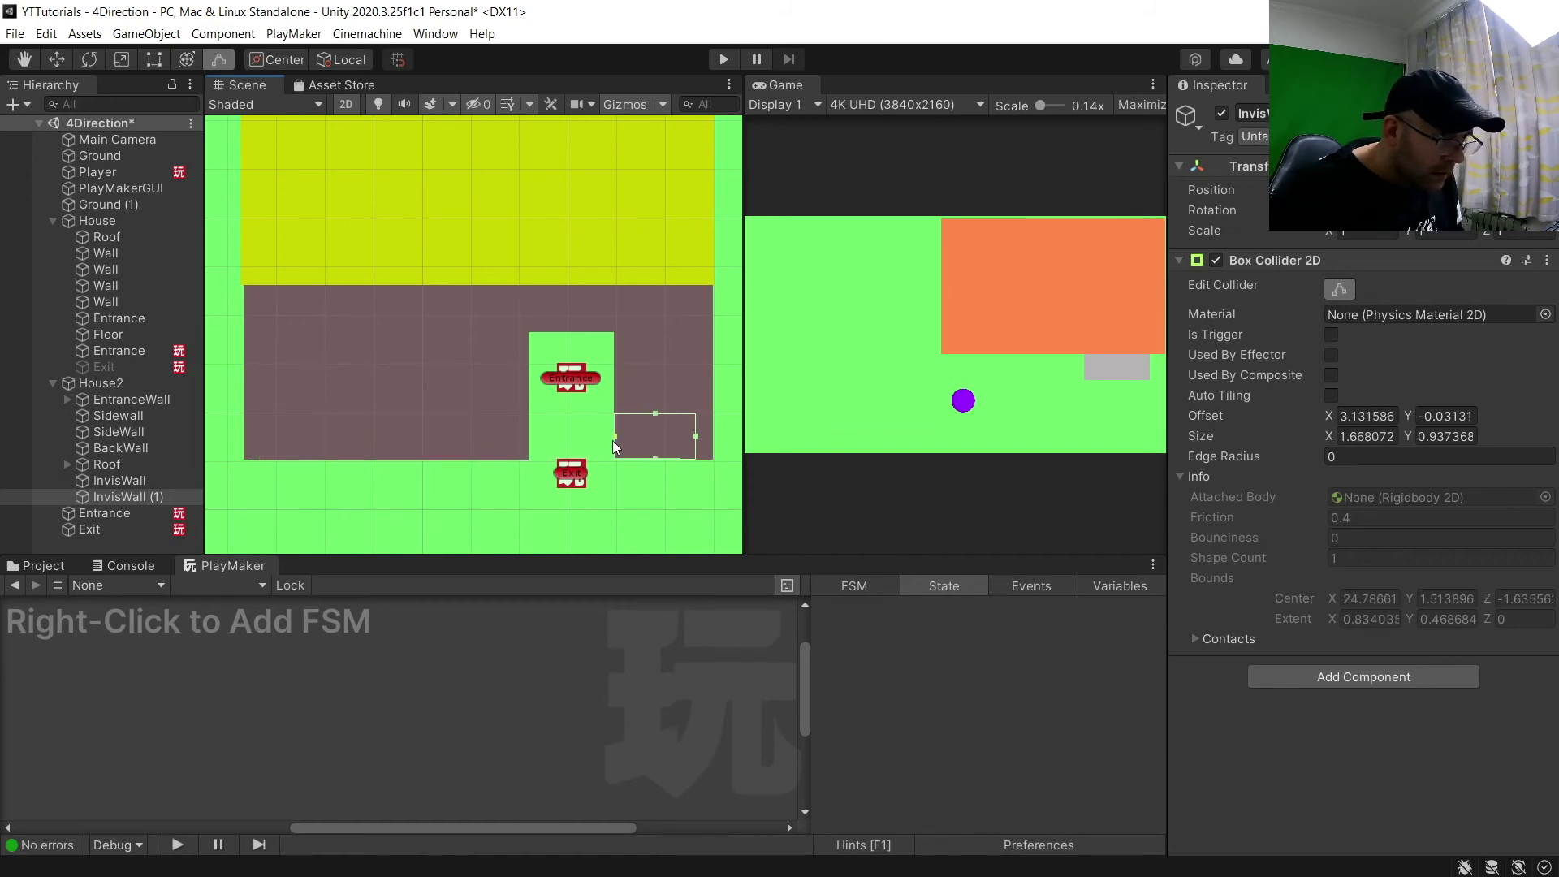
# Compare InvisWall (1) with SideWall and EntranceWall, narrowing its collider to about 1.45 units wide to clear the side wall
pyautogui.click(129, 431)
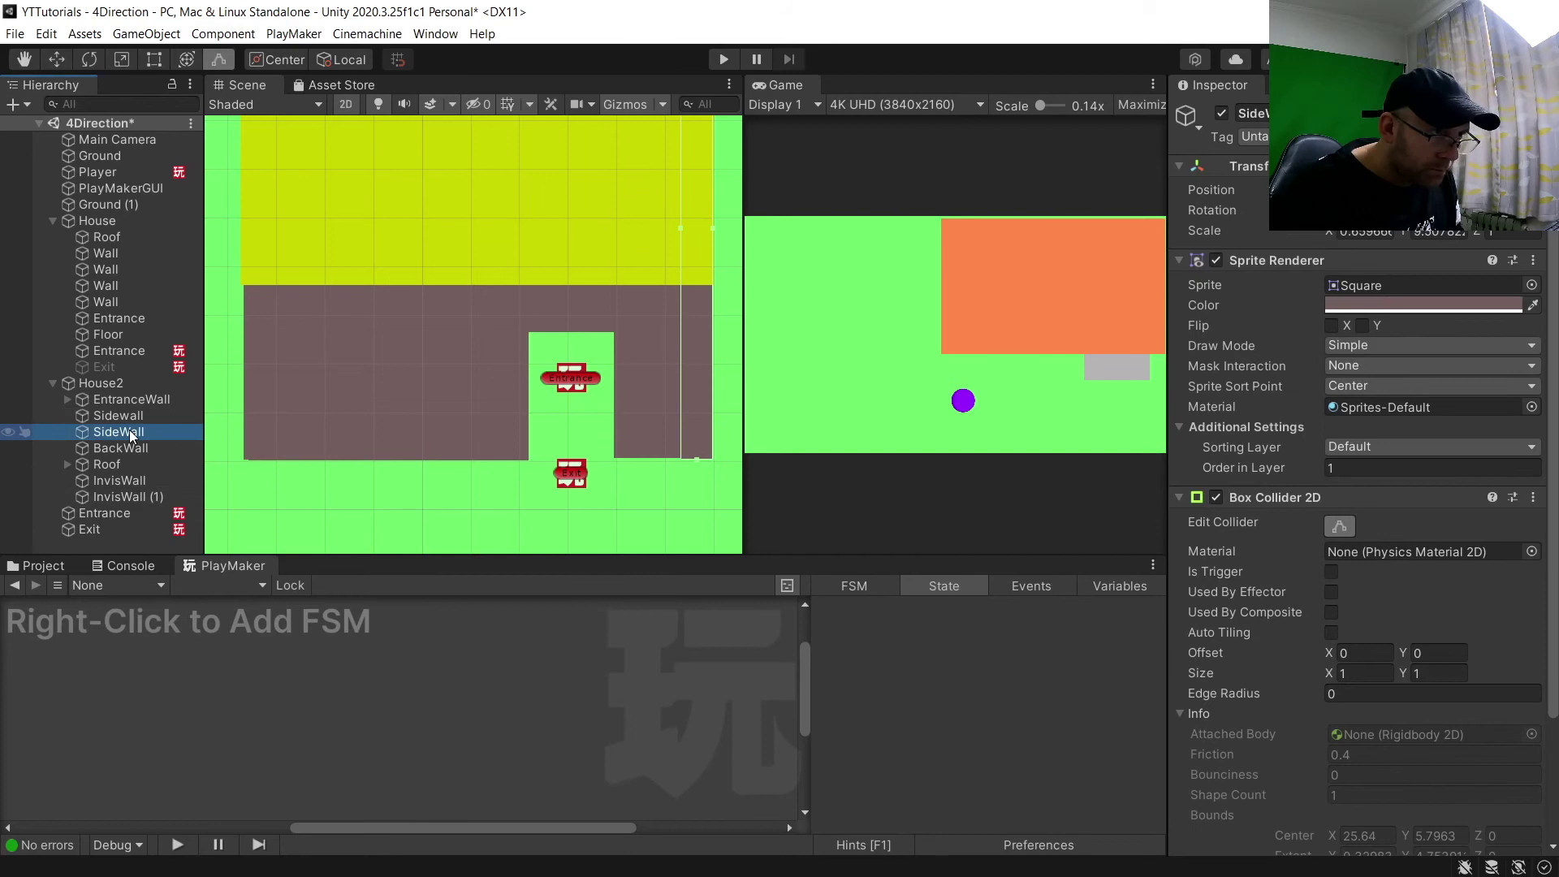
pyautogui.click(130, 497)
pyautogui.scroll(2, 716, 434)
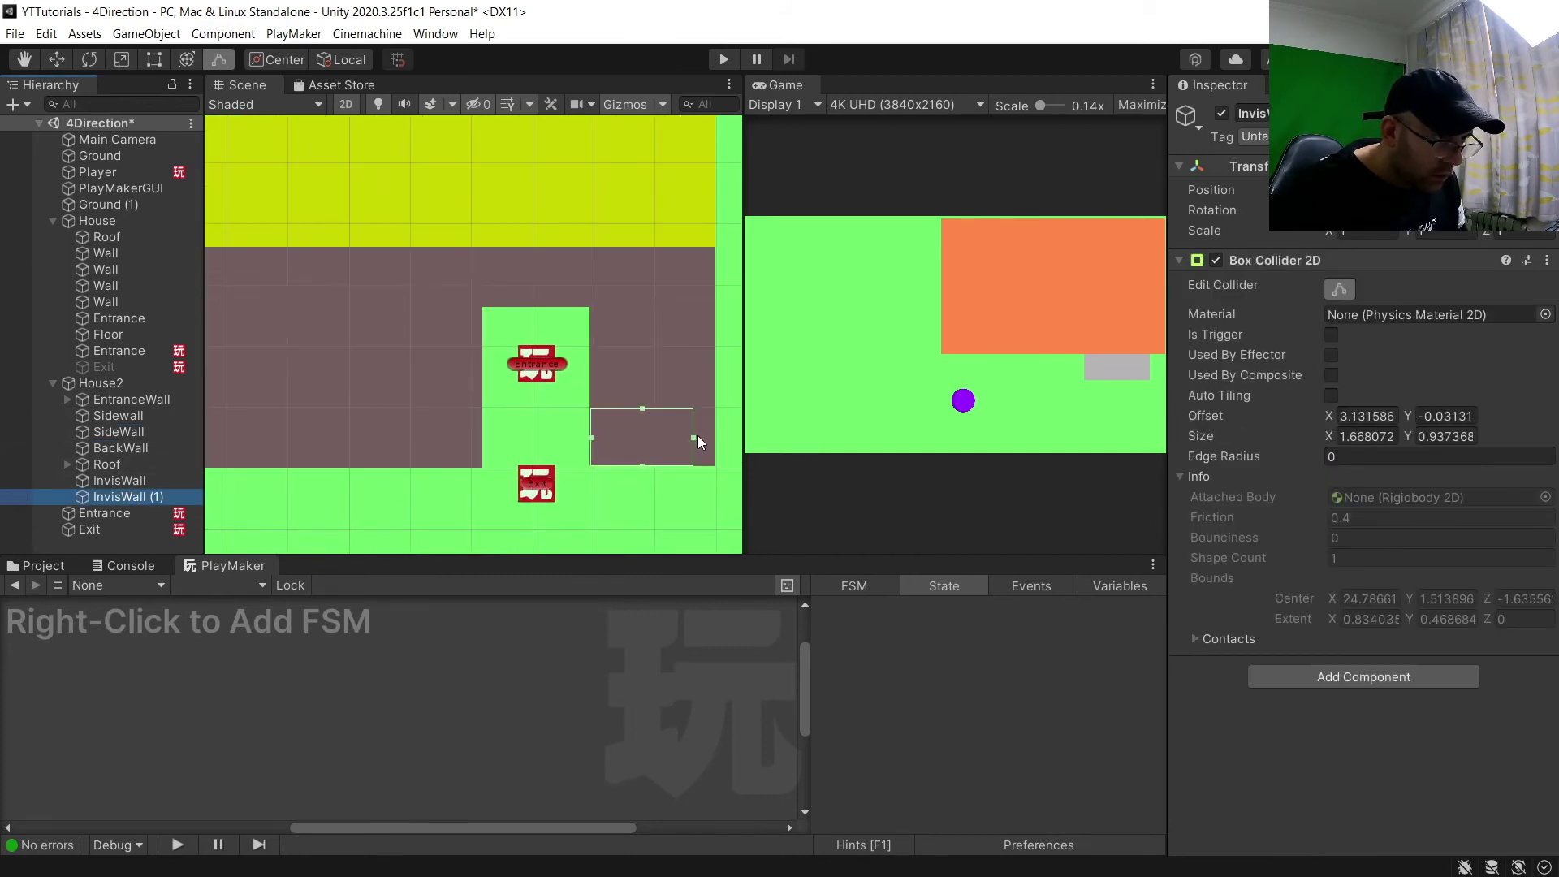
pyautogui.moveTo(693, 439); pyautogui.dragTo(679, 445)
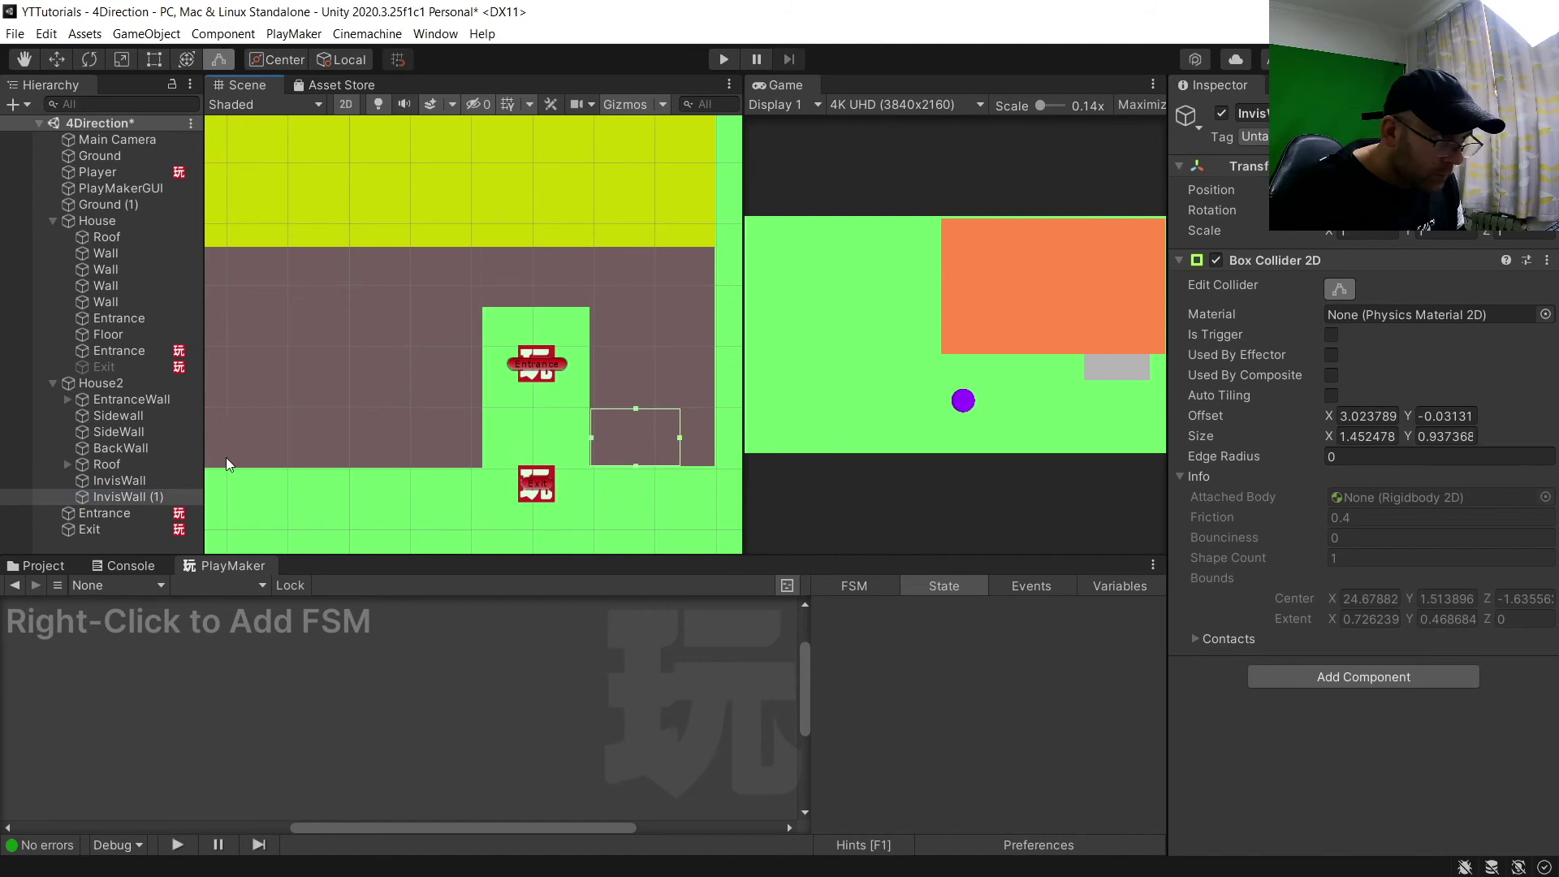
pyautogui.click(124, 406)
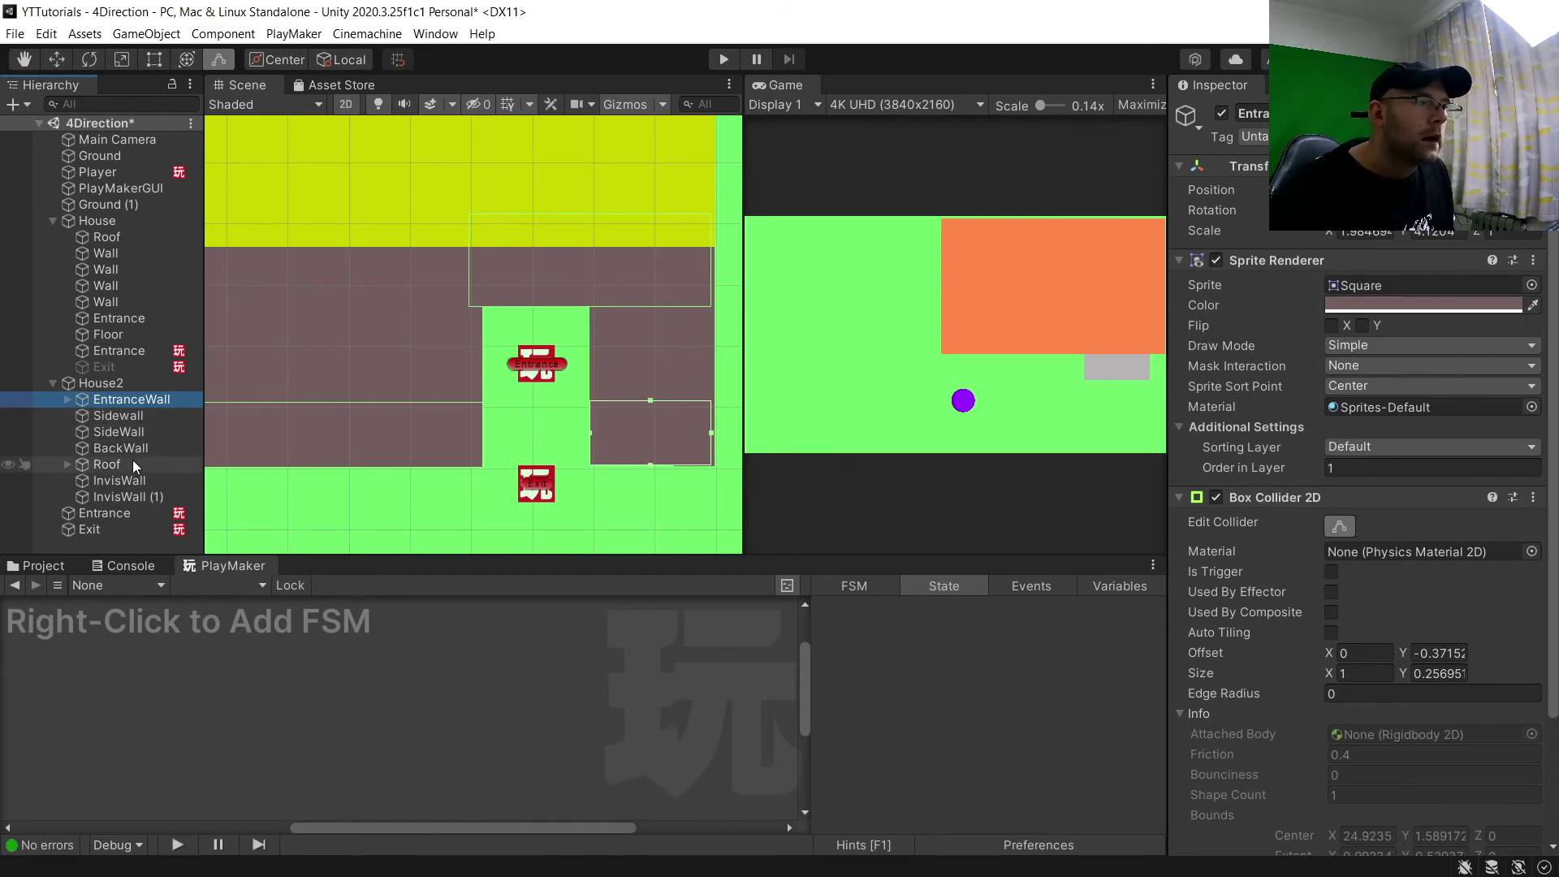
pyautogui.click(138, 498)
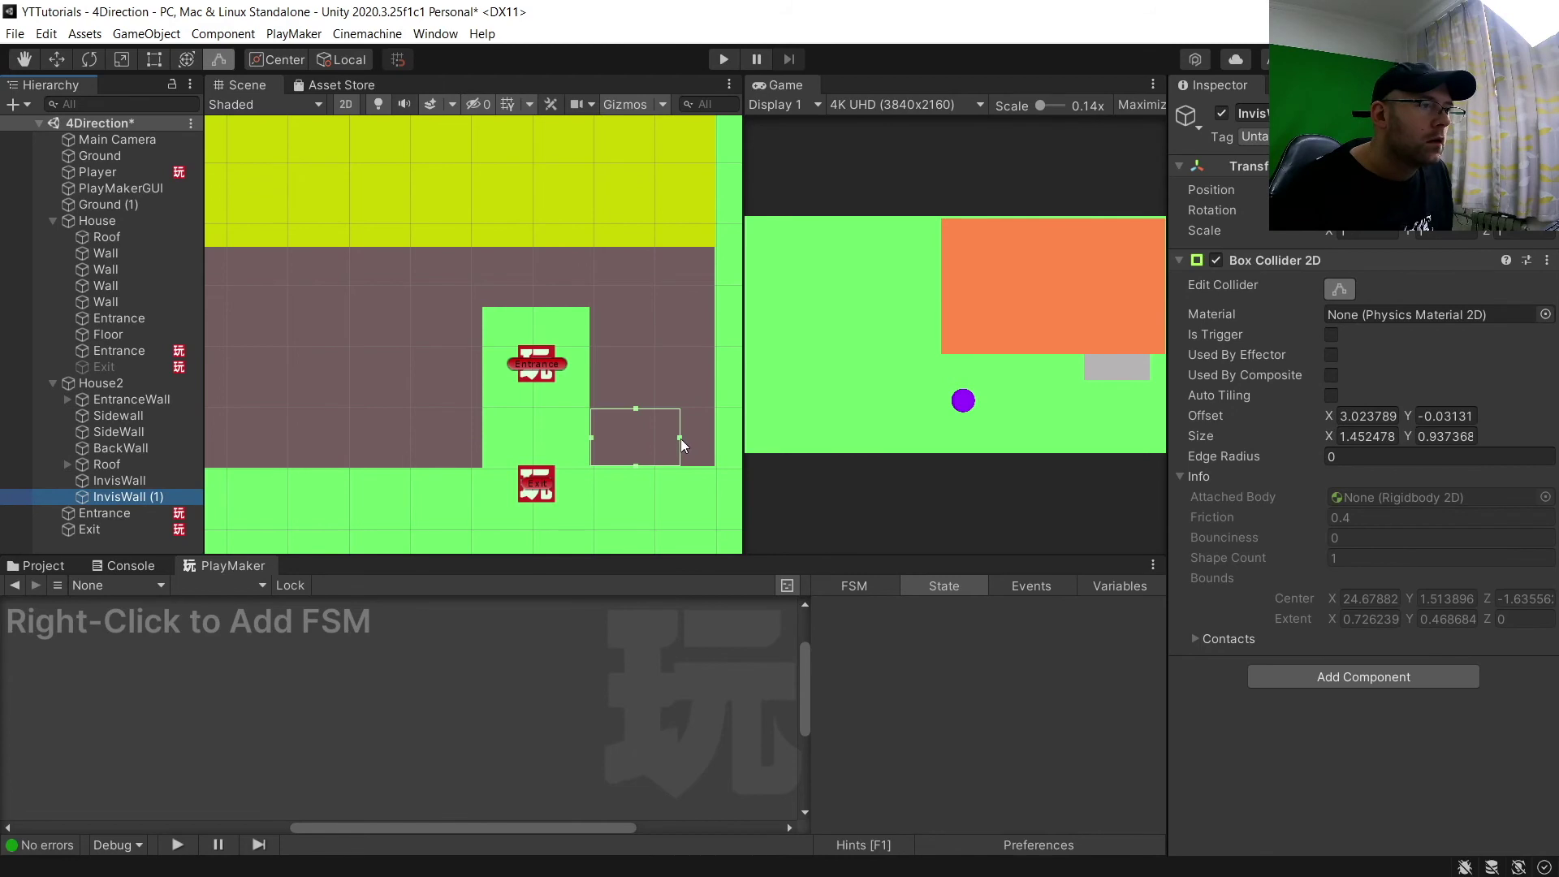
pyautogui.scroll(-3, 573, 406)
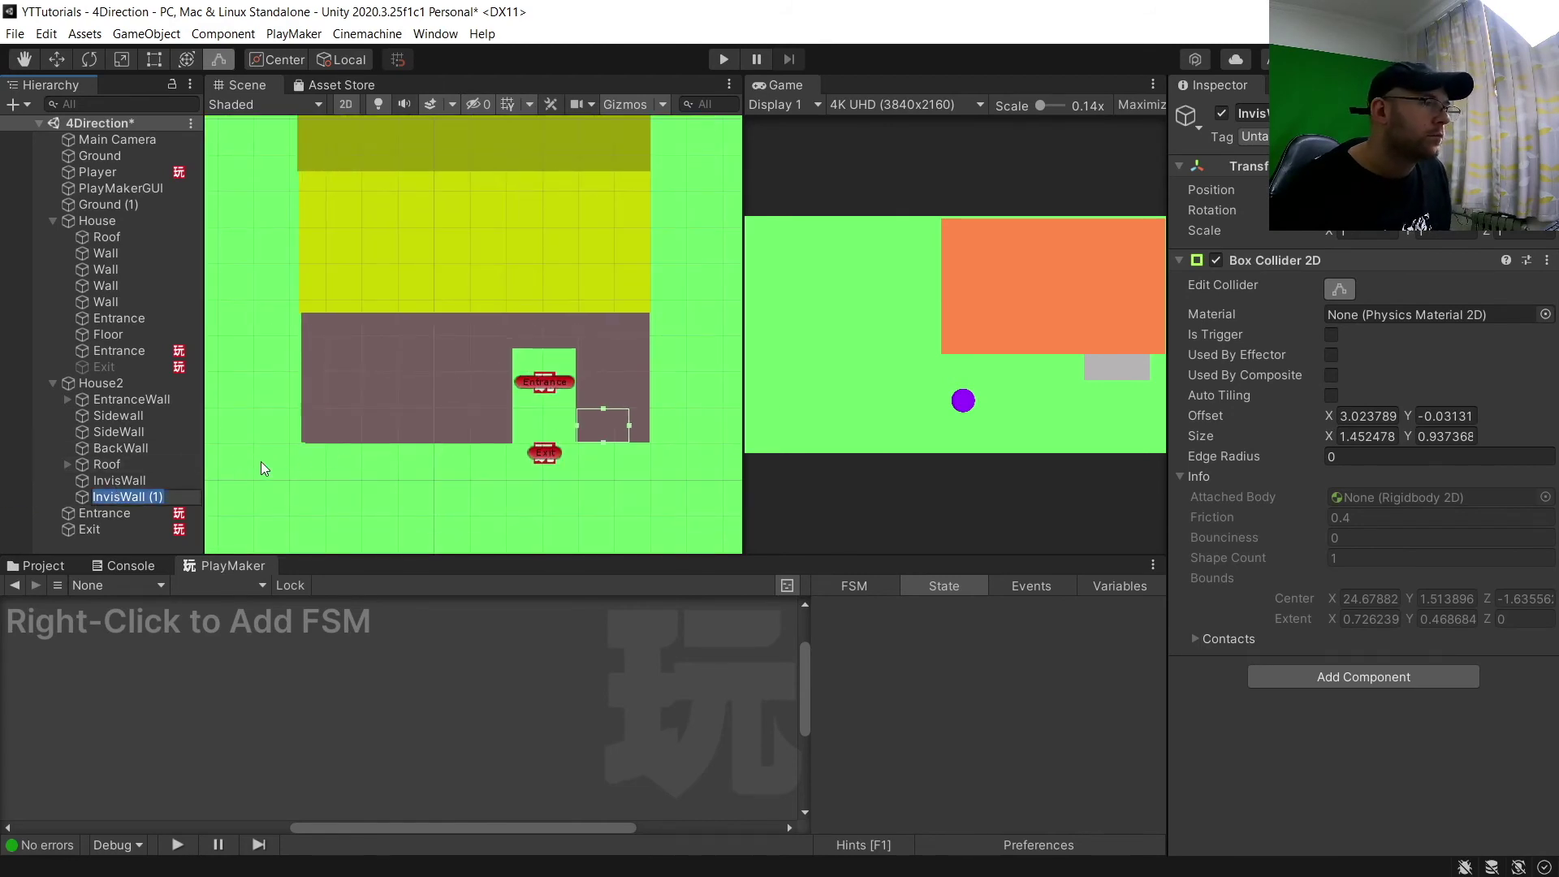
# Collapse House2 in the hierarchy and move the Player across the ground to the area in front of House2
pyautogui.click(351, 461)
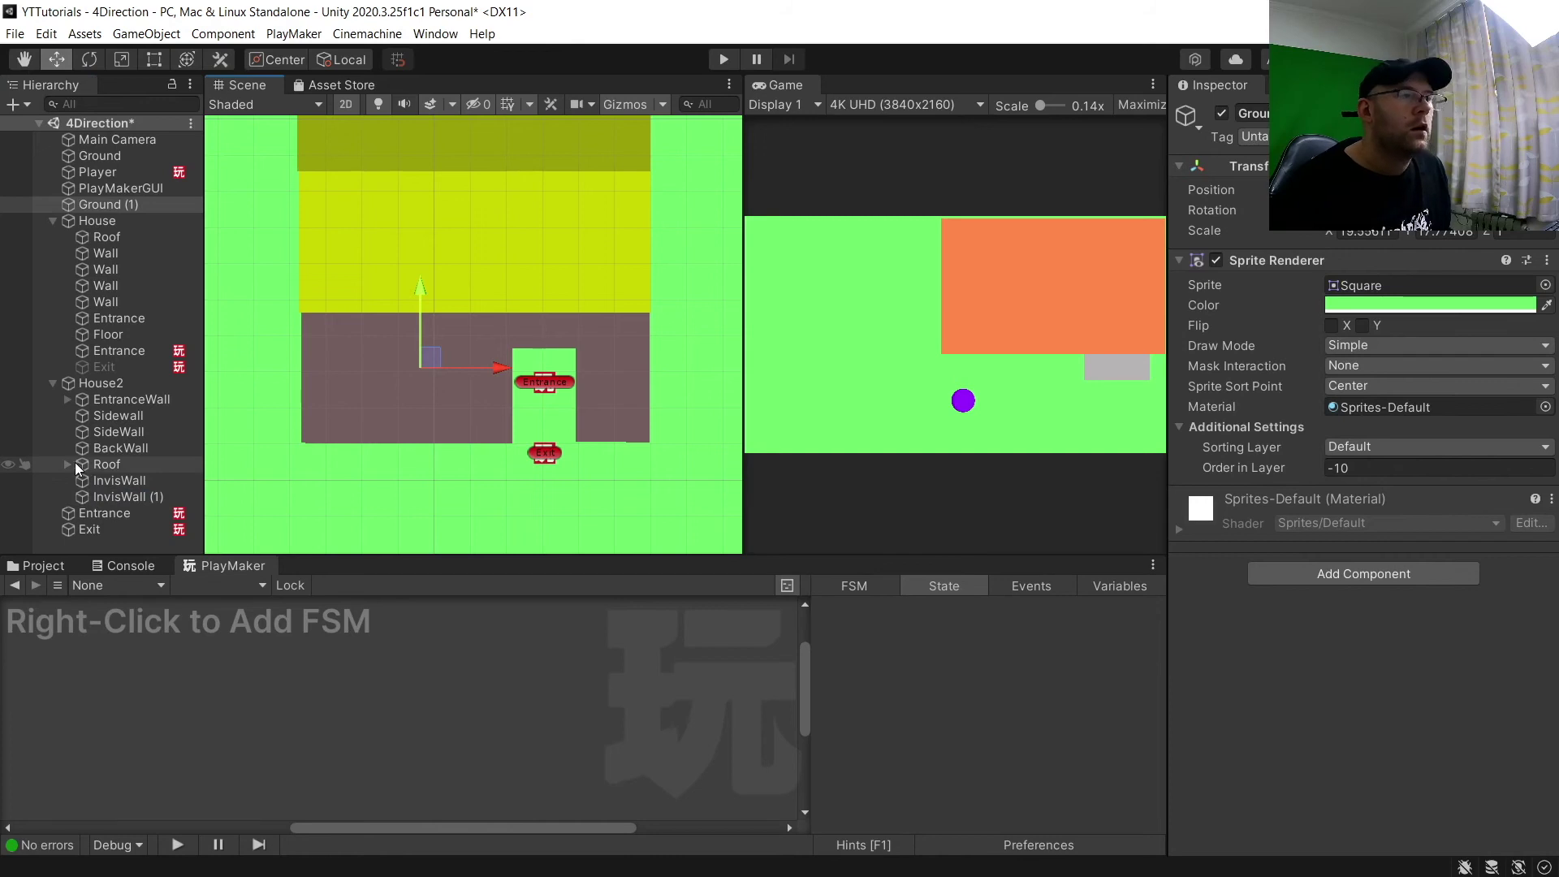
pyautogui.click(54, 384)
pyautogui.moveTo(297, 419); pyautogui.dragTo(971, 244, button='middle')
pyautogui.click(439, 383)
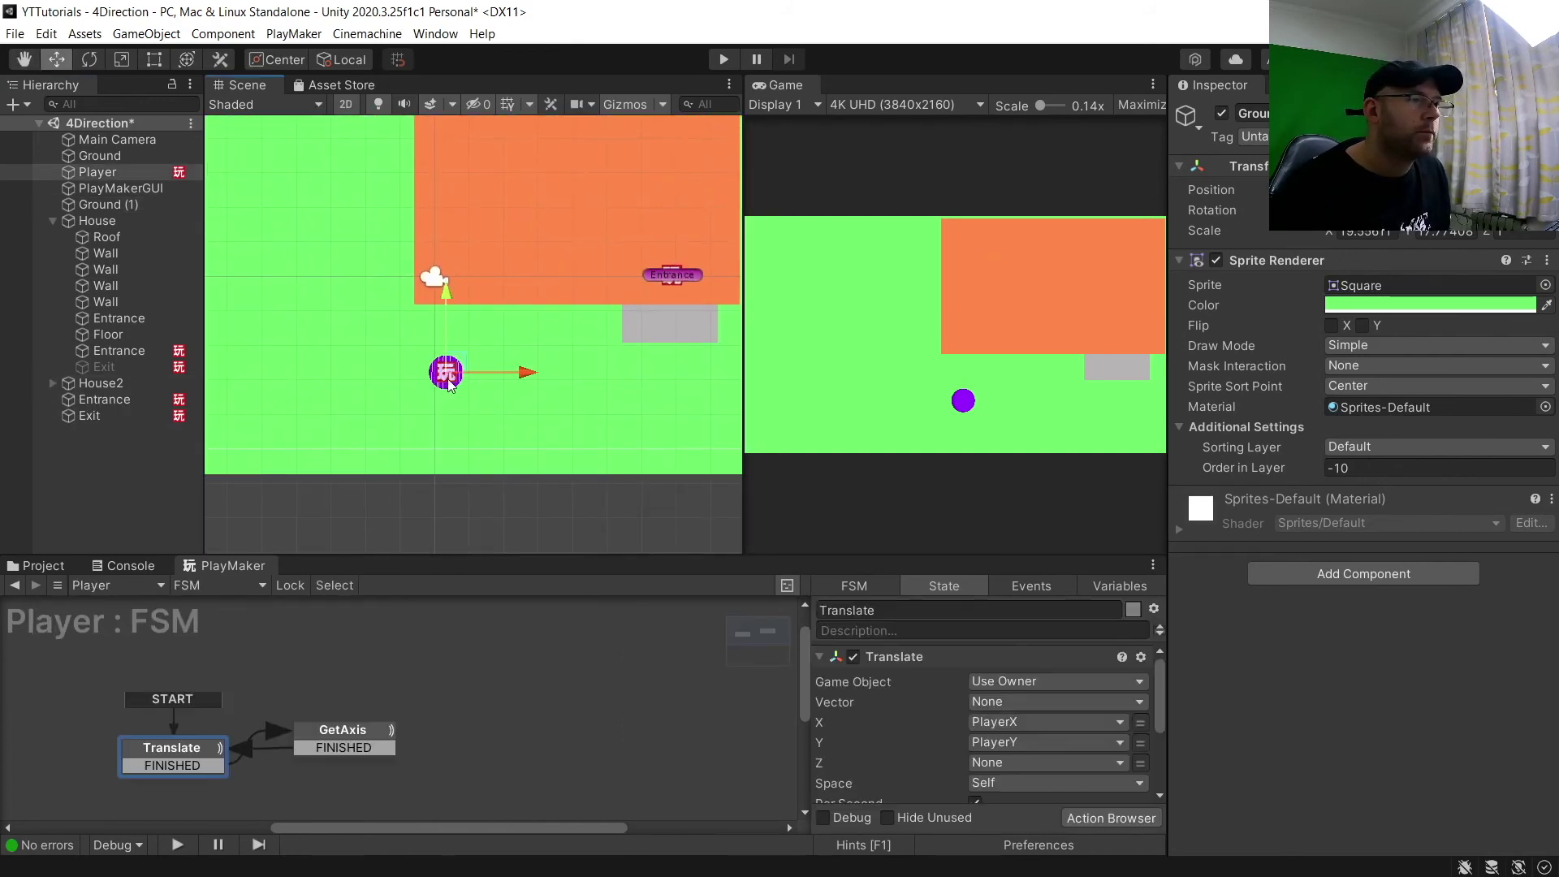
pyautogui.moveTo(520, 373); pyautogui.dragTo(1167, 373)
pyautogui.moveTo(672, 379); pyautogui.dragTo(9, 426, button='middle')
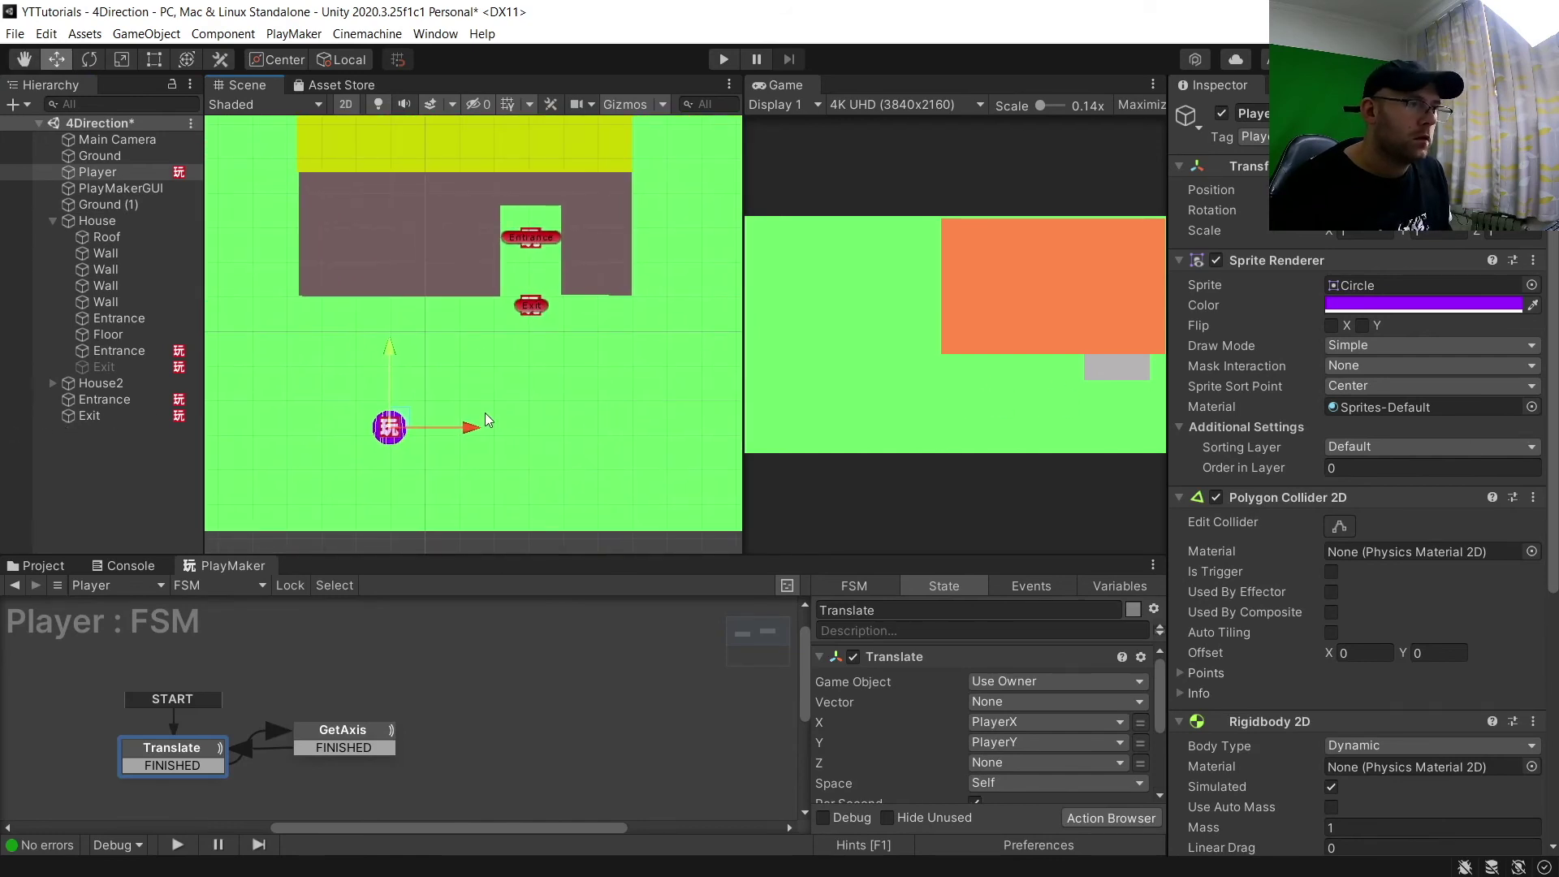
# Move the Main Camera across and up so that it frames House2 in the Game view
pyautogui.scroll(-2, 425, 406)
pyautogui.click(104, 143)
pyautogui.scroll(-3, 403, 351)
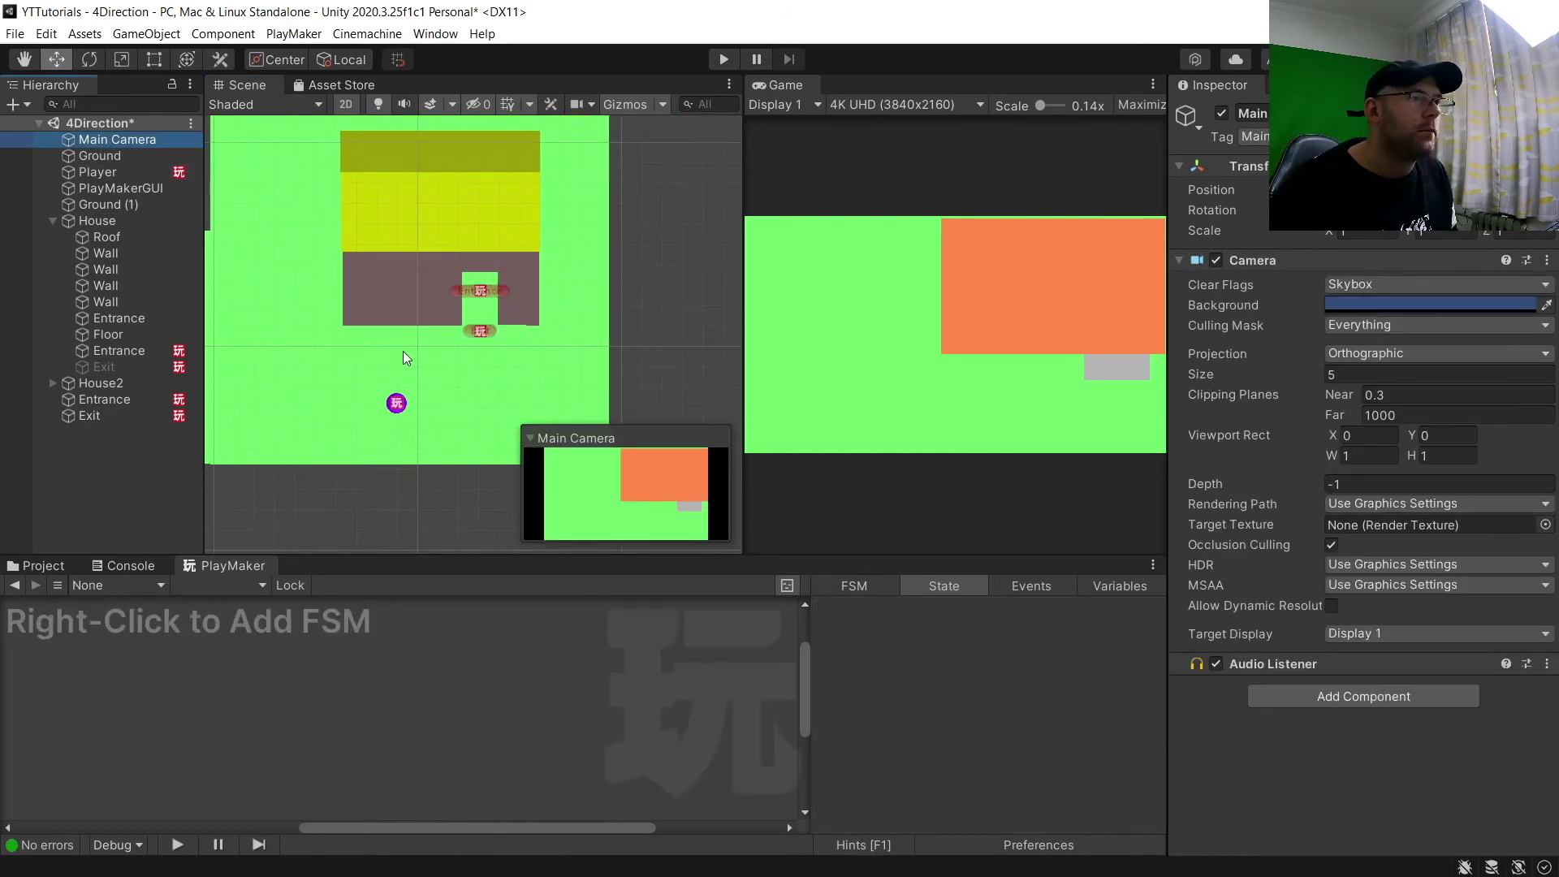
pyautogui.moveTo(403, 353); pyautogui.dragTo(573, 349, button='middle')
pyautogui.moveTo(421, 346); pyautogui.dragTo(686, 360)
pyautogui.moveTo(613, 280); pyautogui.dragTo(622, 226)
pyautogui.scroll(-1, 555, 293)
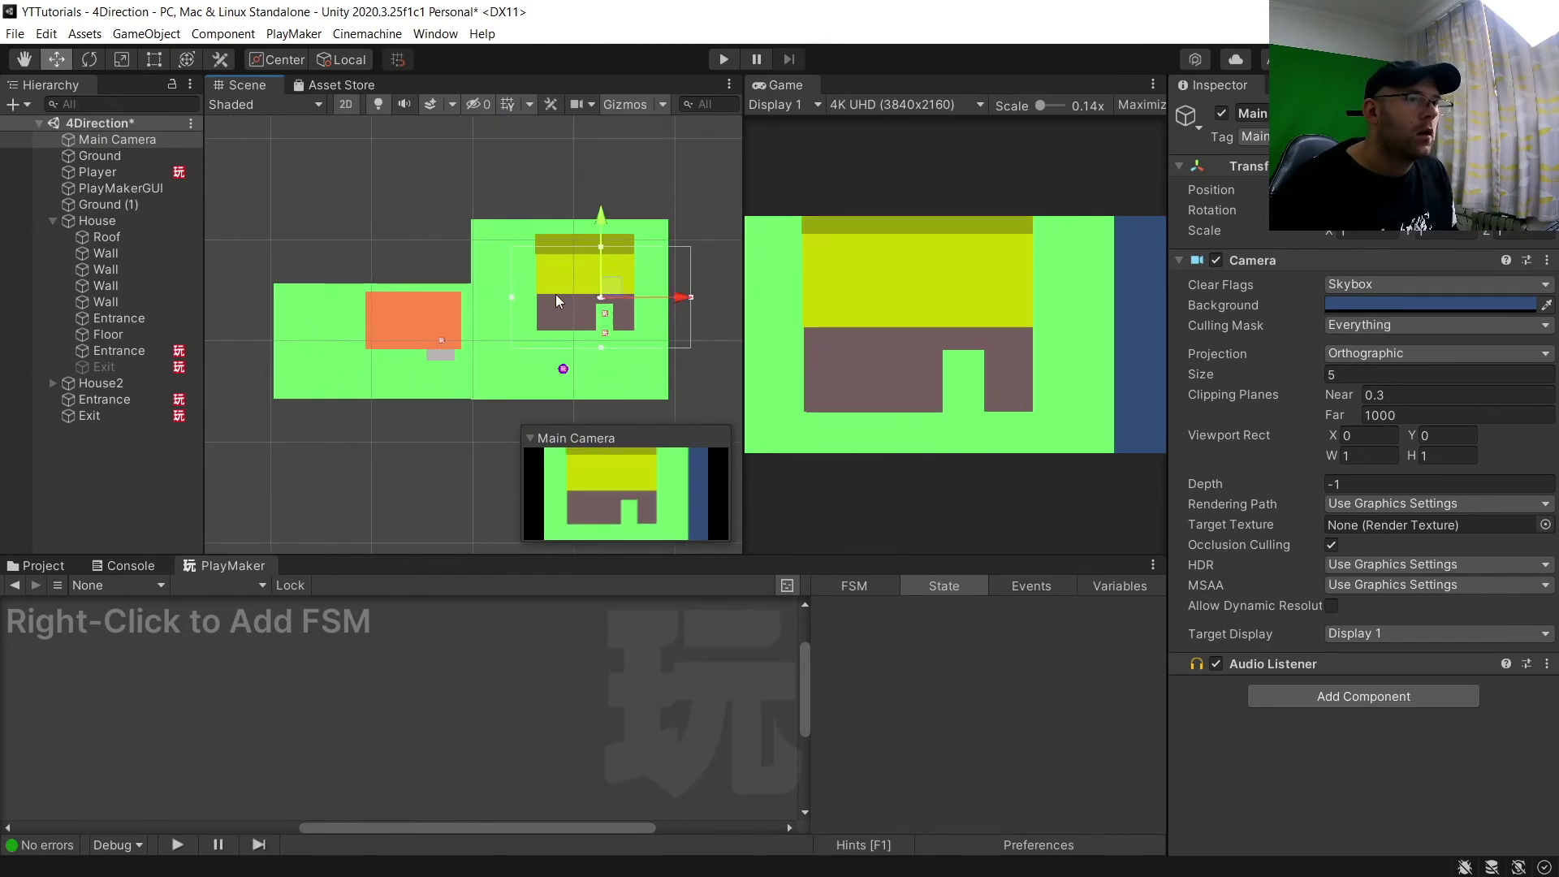
pyautogui.scroll(2, 555, 295)
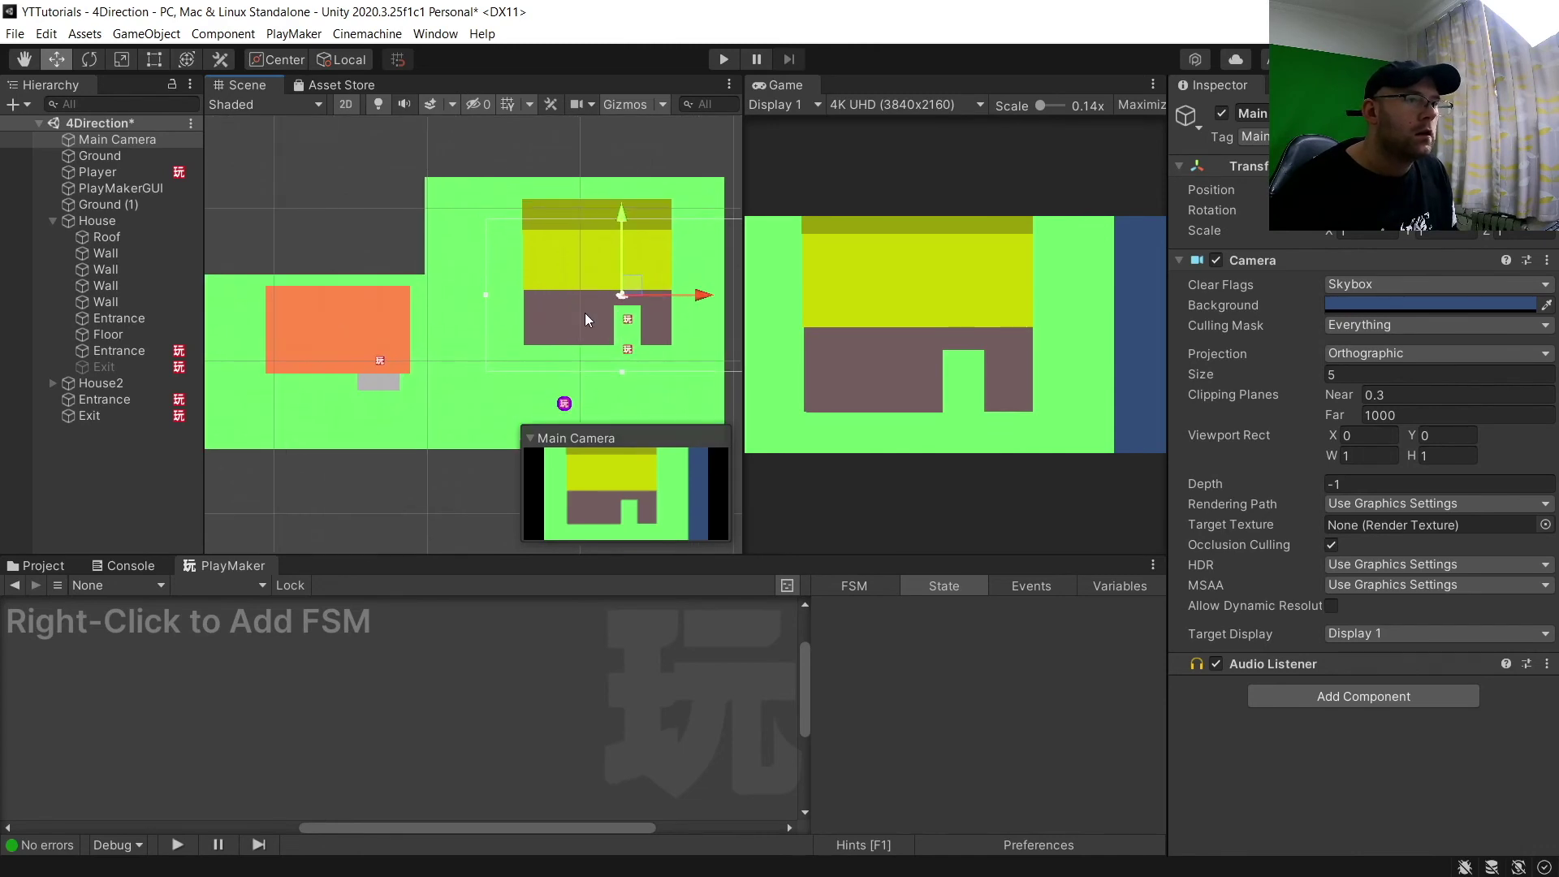
# Run the game and walk the player across the ground to House2's doorway, then stop play mode
pyautogui.click(830, 411)
pyautogui.click(725, 60)
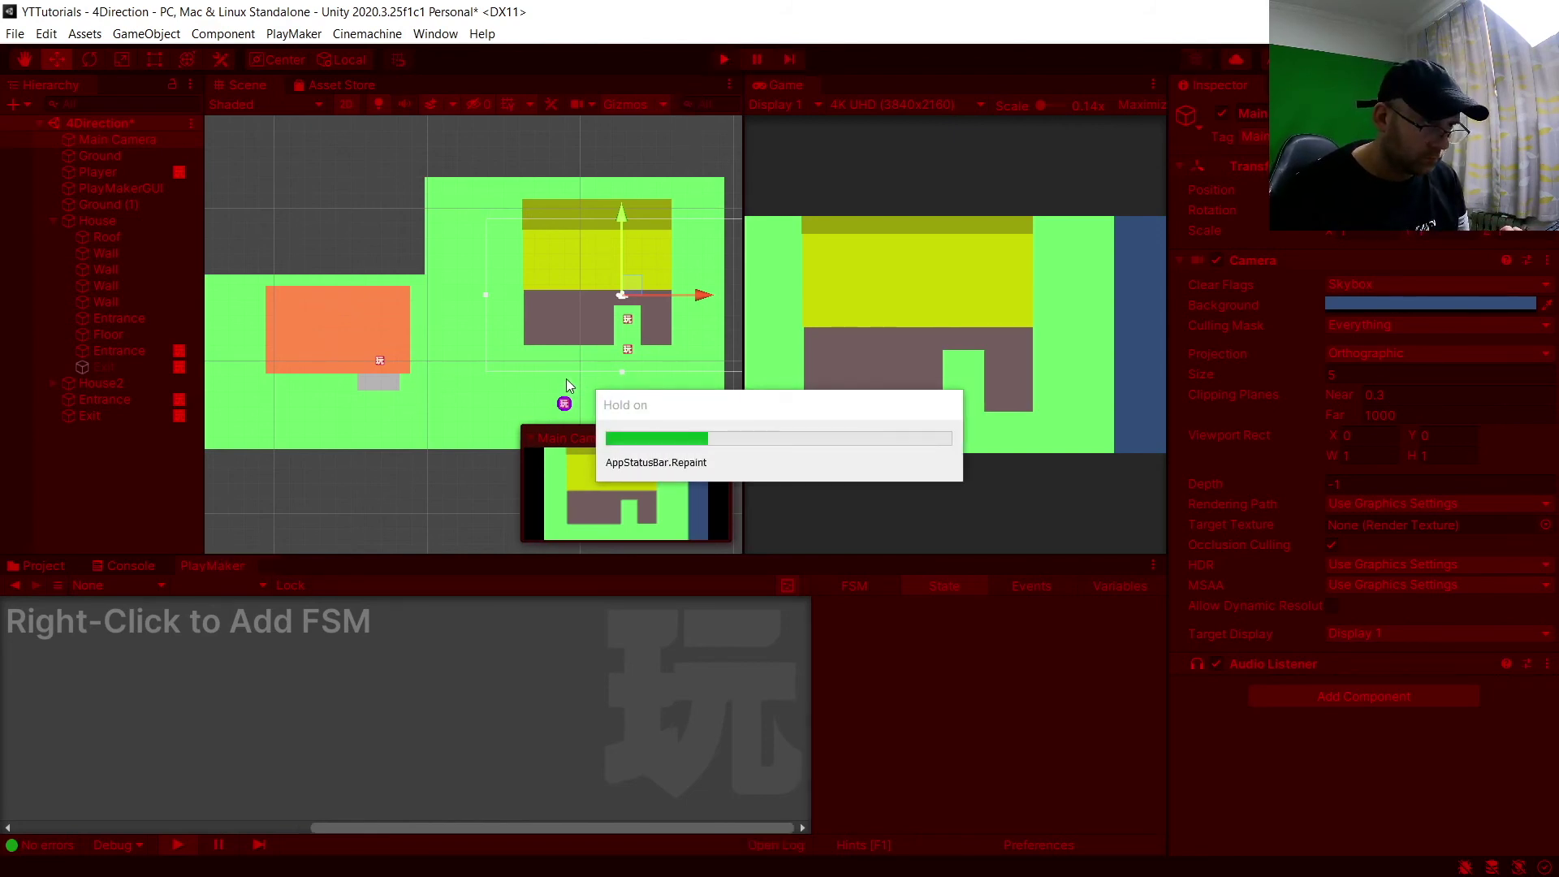
pyautogui.scroll(3, 564, 386)
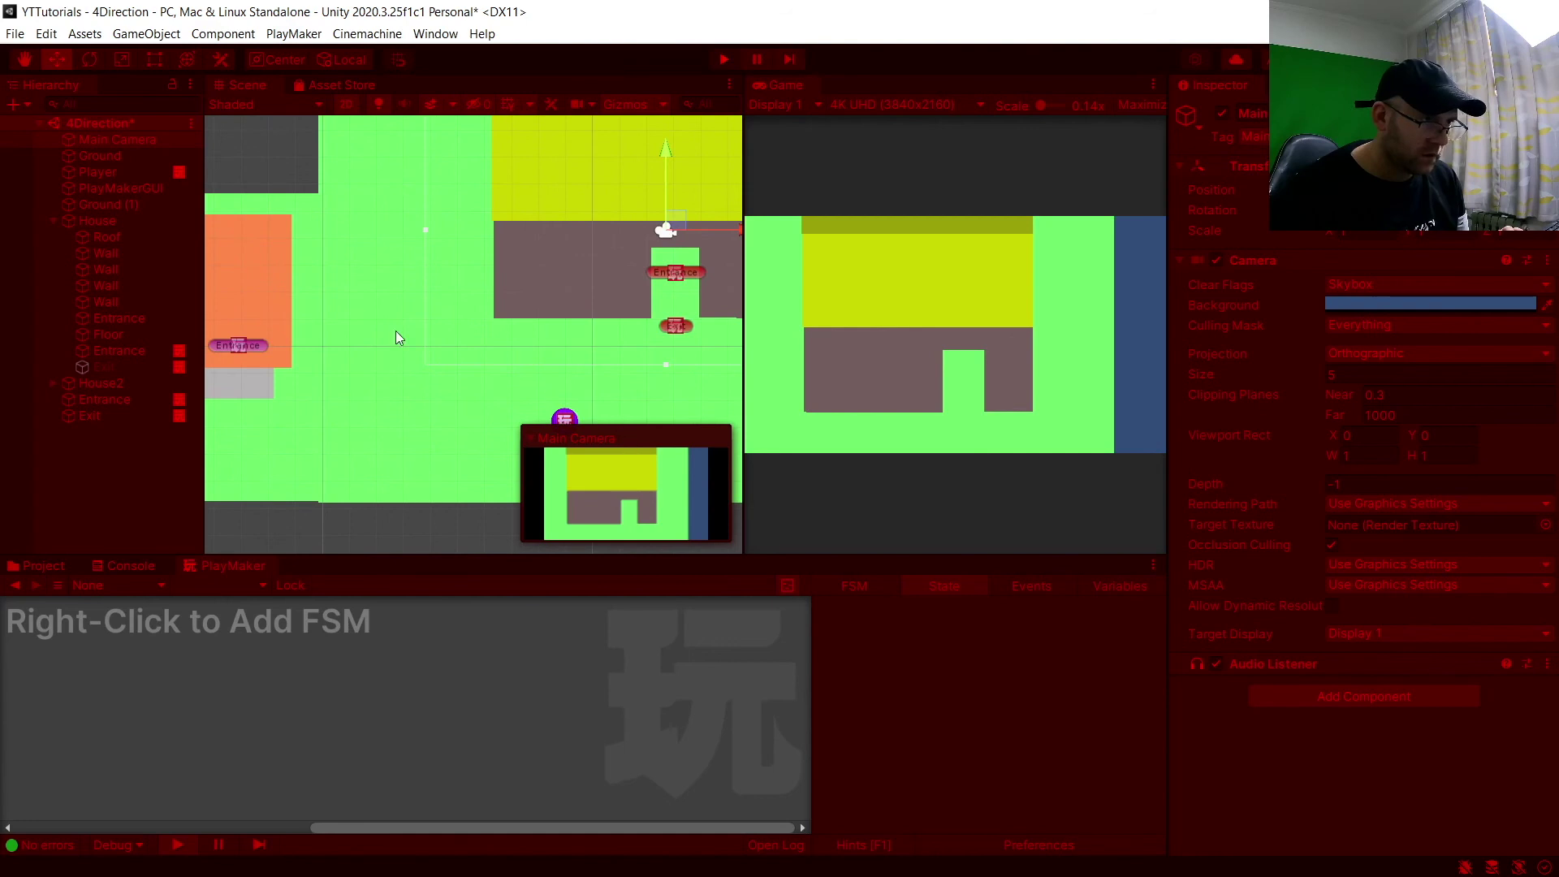
pyautogui.click(656, 388)
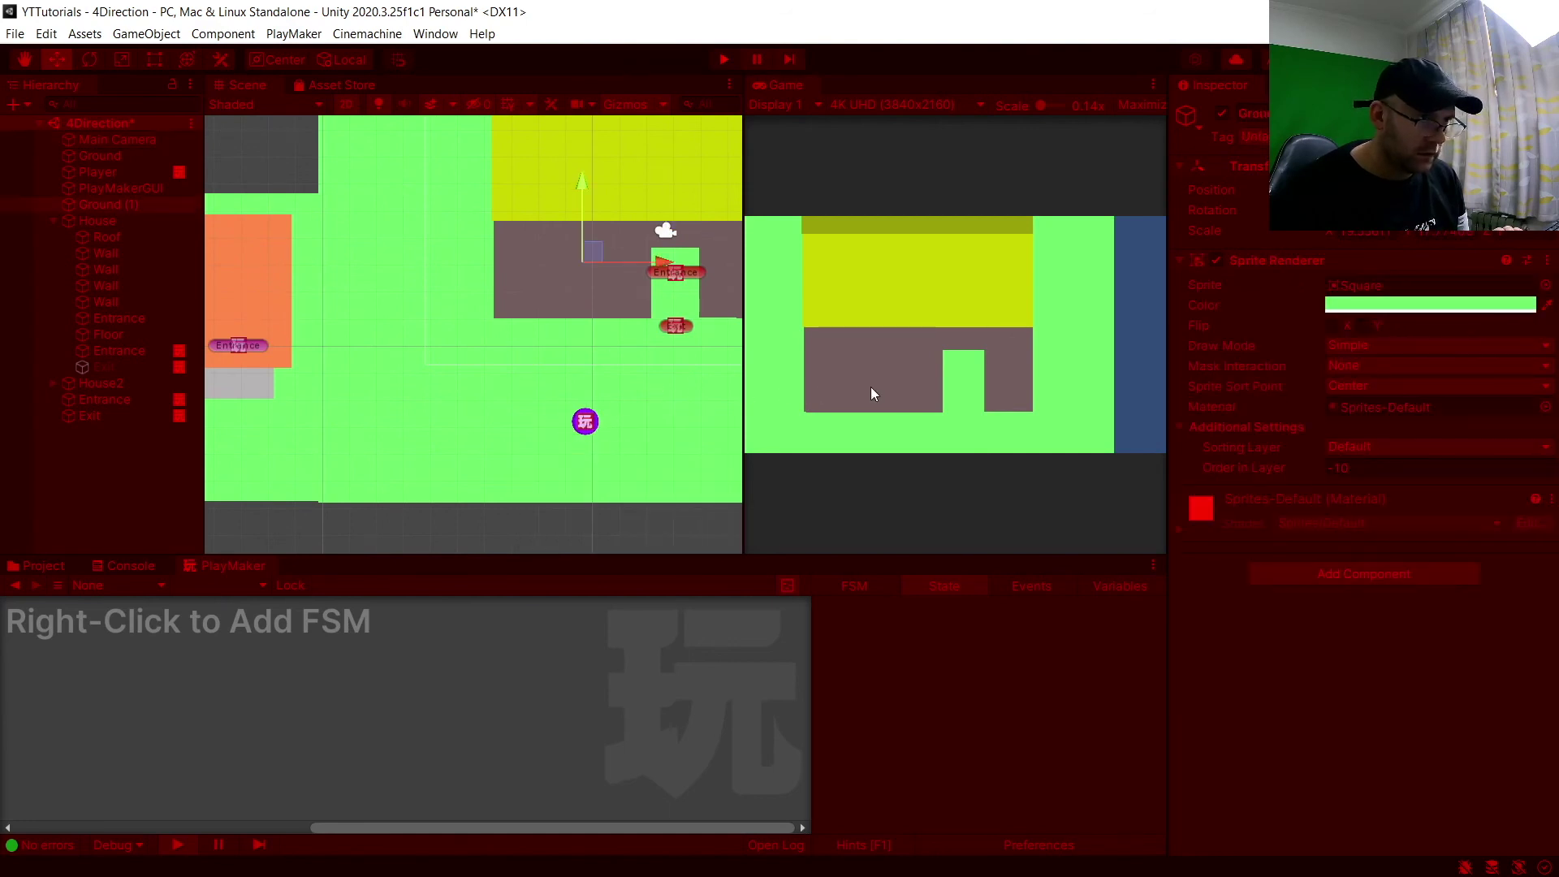
pyautogui.press('Right')
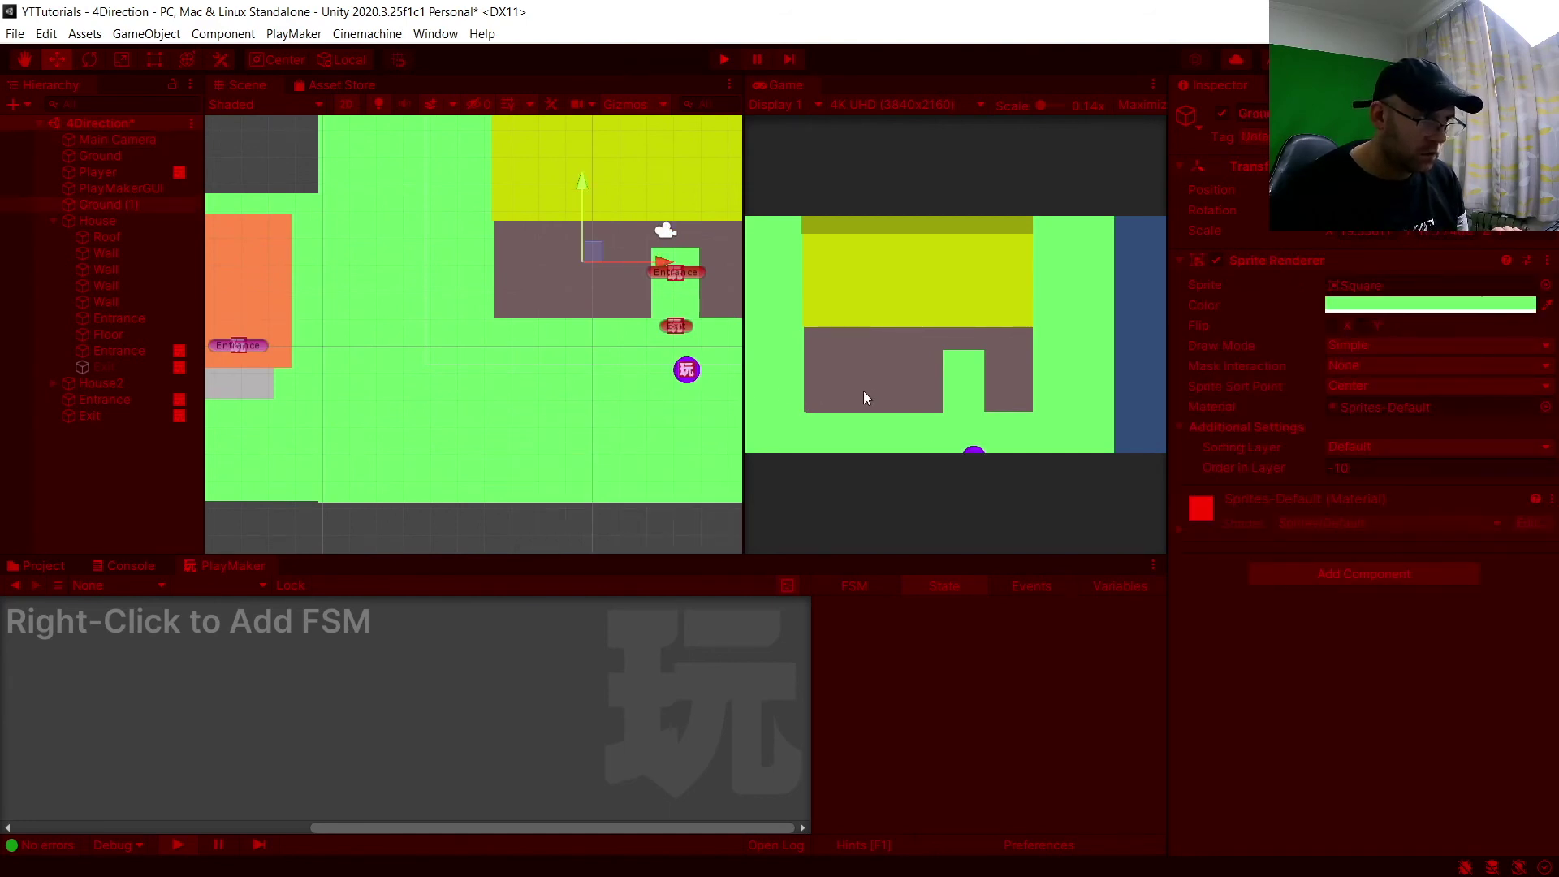
pyautogui.click(727, 66)
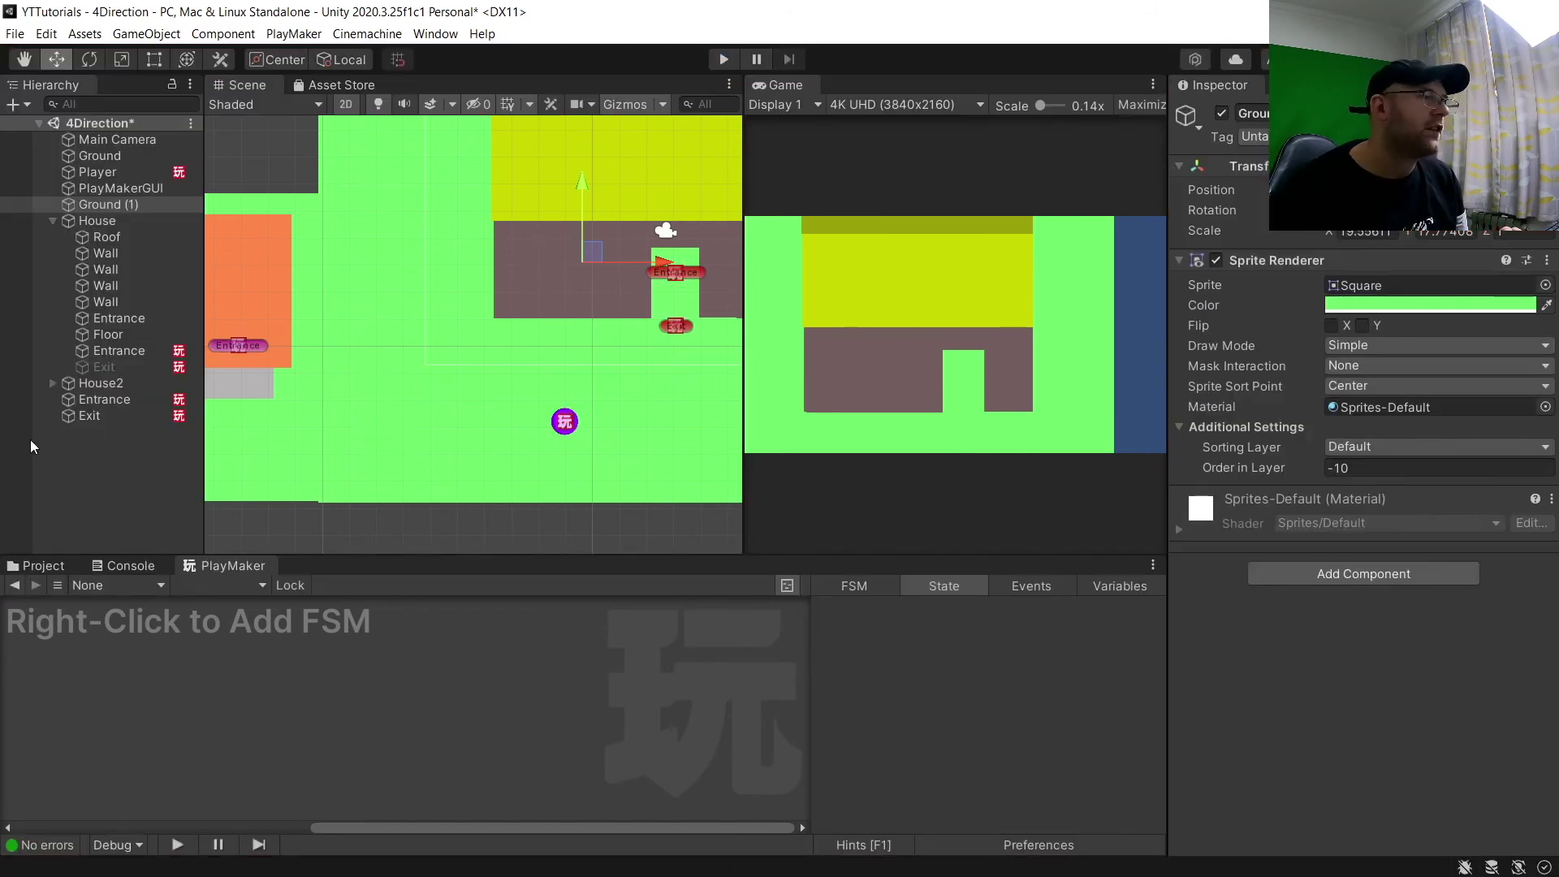
# Deactivate the loose Exit trigger, then parent both Entrance and Exit under House2 and collapse it
pyautogui.click(68, 417)
pyautogui.click(1221, 113)
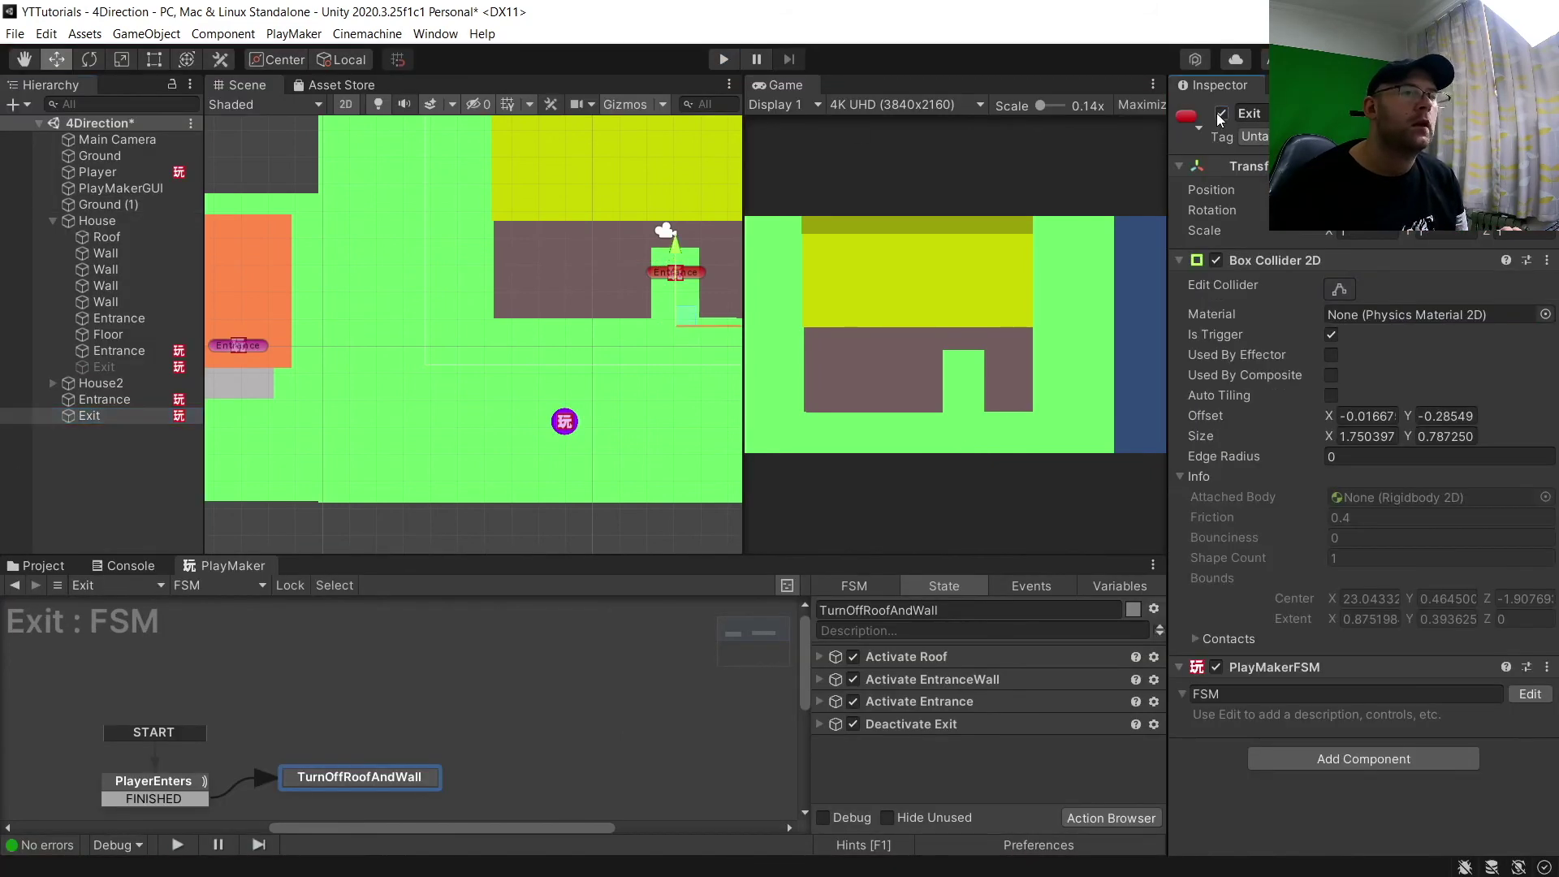
pyautogui.keyDown('ctrl'); pyautogui.click(122, 403); pyautogui.keyUp('ctrl')
pyautogui.moveTo(123, 406); pyautogui.dragTo(119, 382)
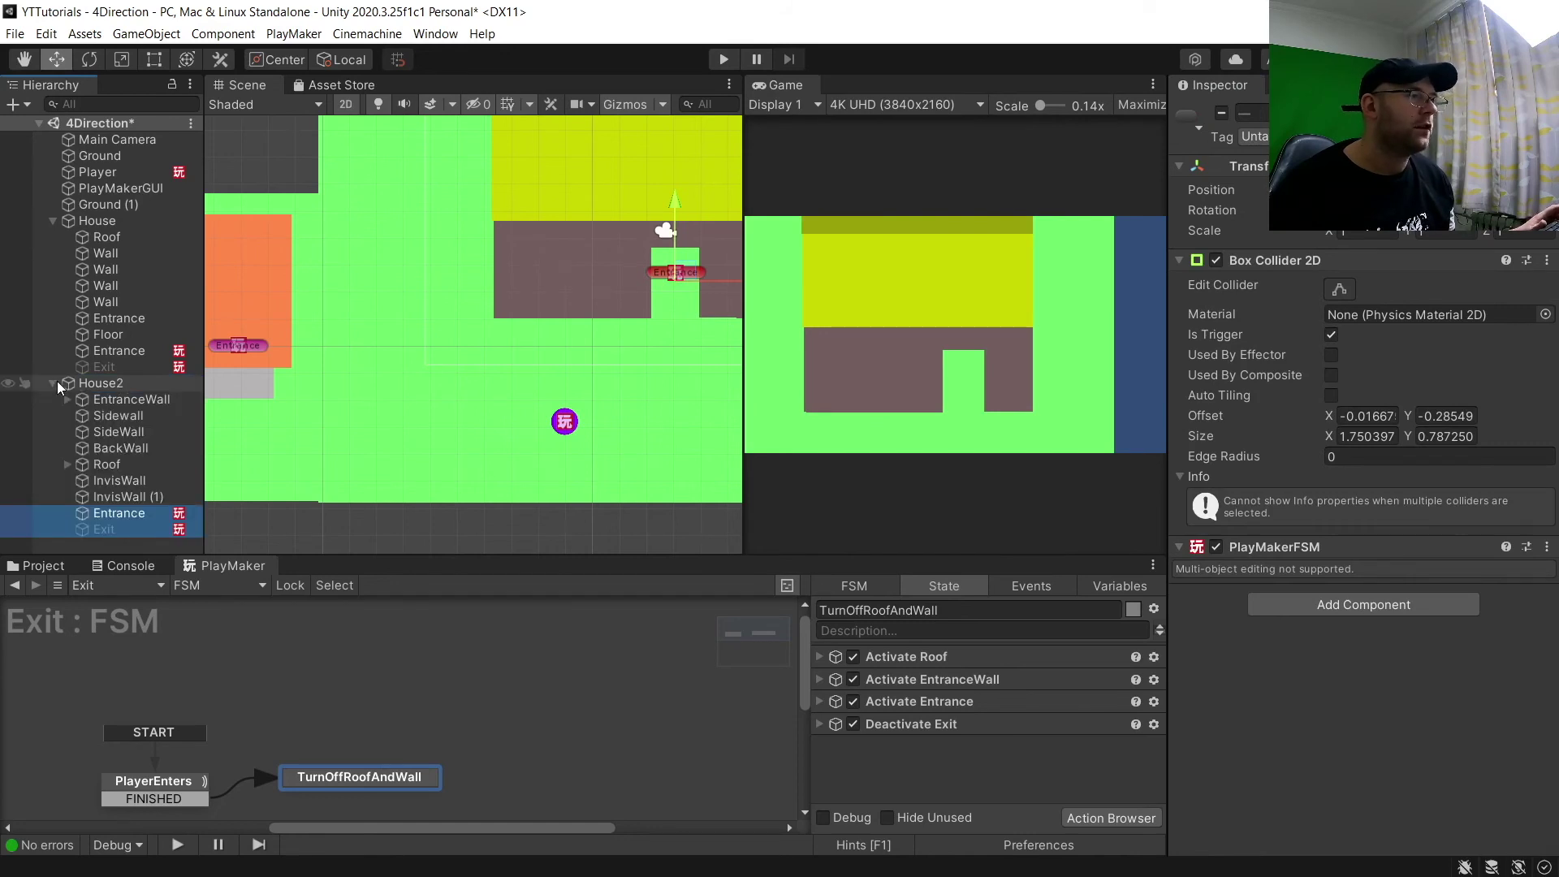
pyautogui.click(53, 383)
# Run the game and walk the player through the doorway into House2
pyautogui.click(731, 60)
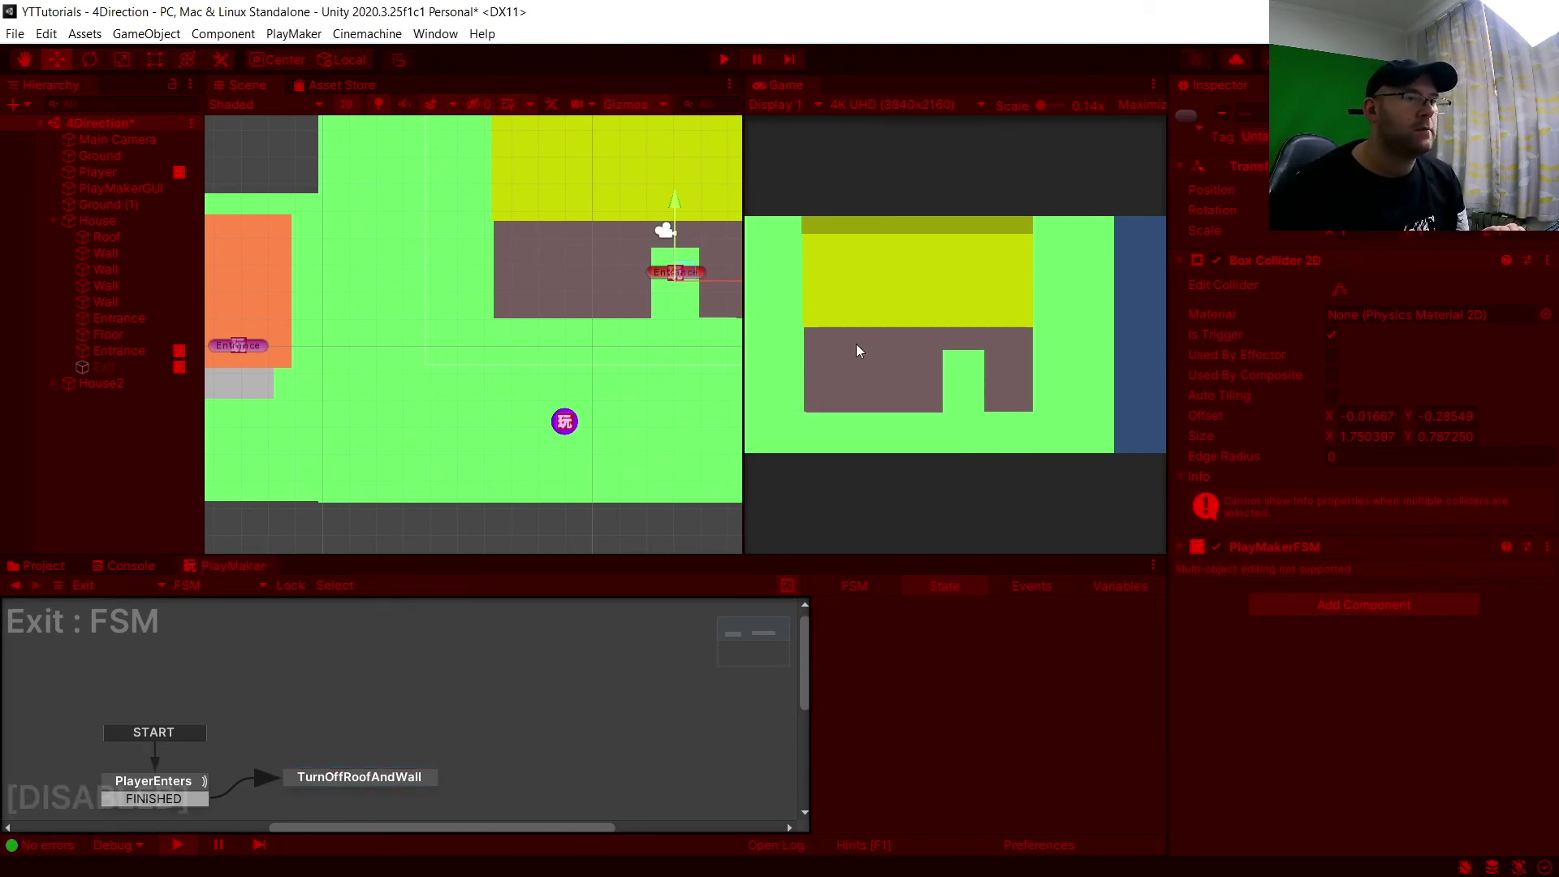
pyautogui.press('Right')
pyautogui.press('Up')
pyautogui.press('Up')
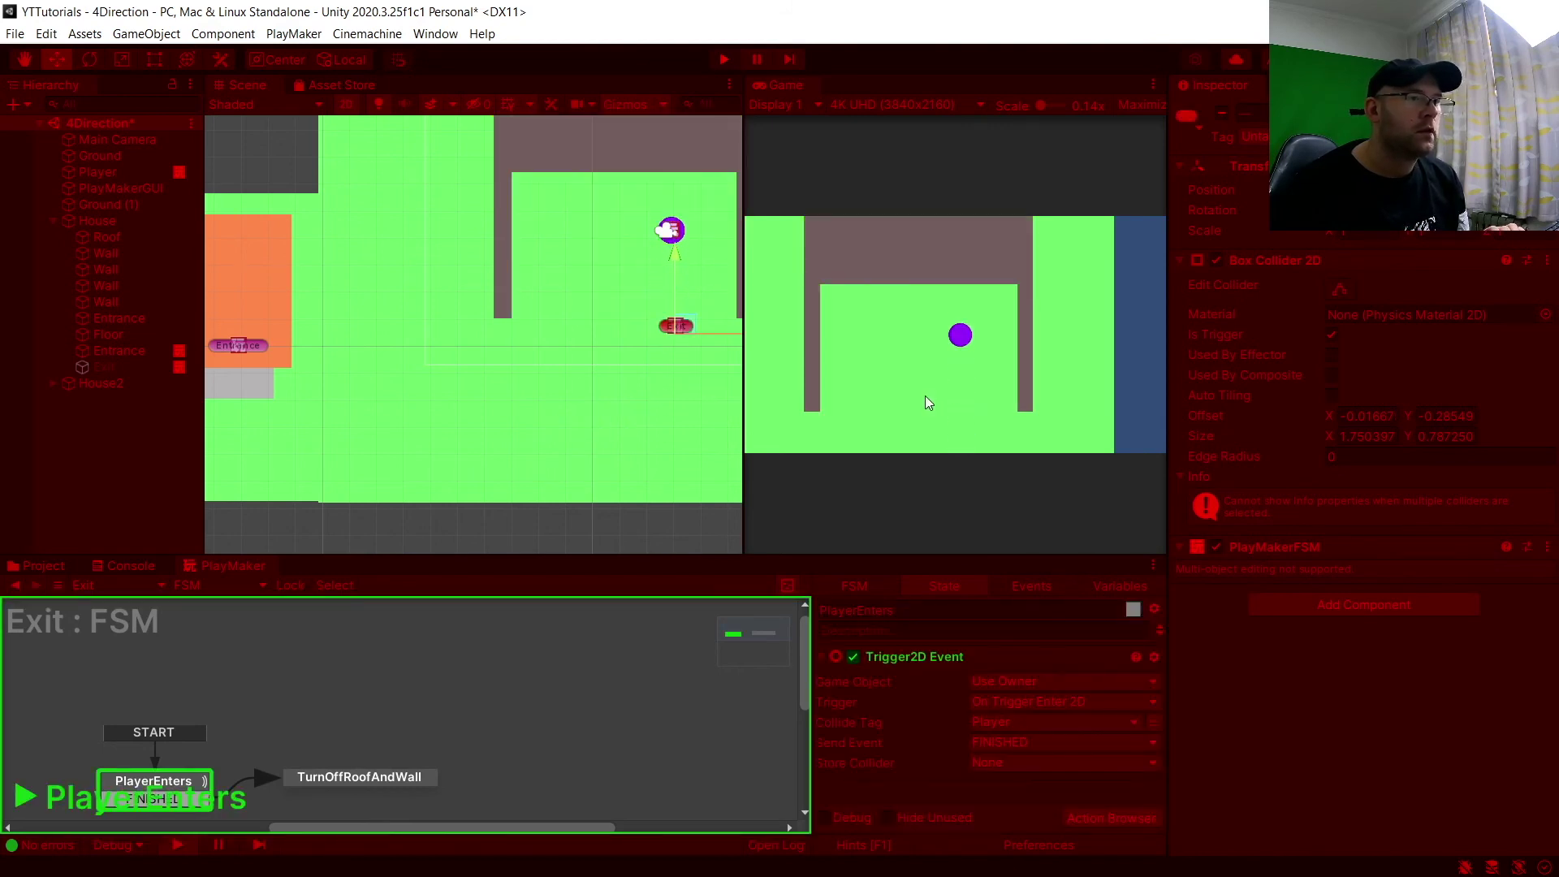
# Walk the player back and forth inside House2 to test the side wall and invisible front wall collisions
pyautogui.press('Left')
pyautogui.press('Down')
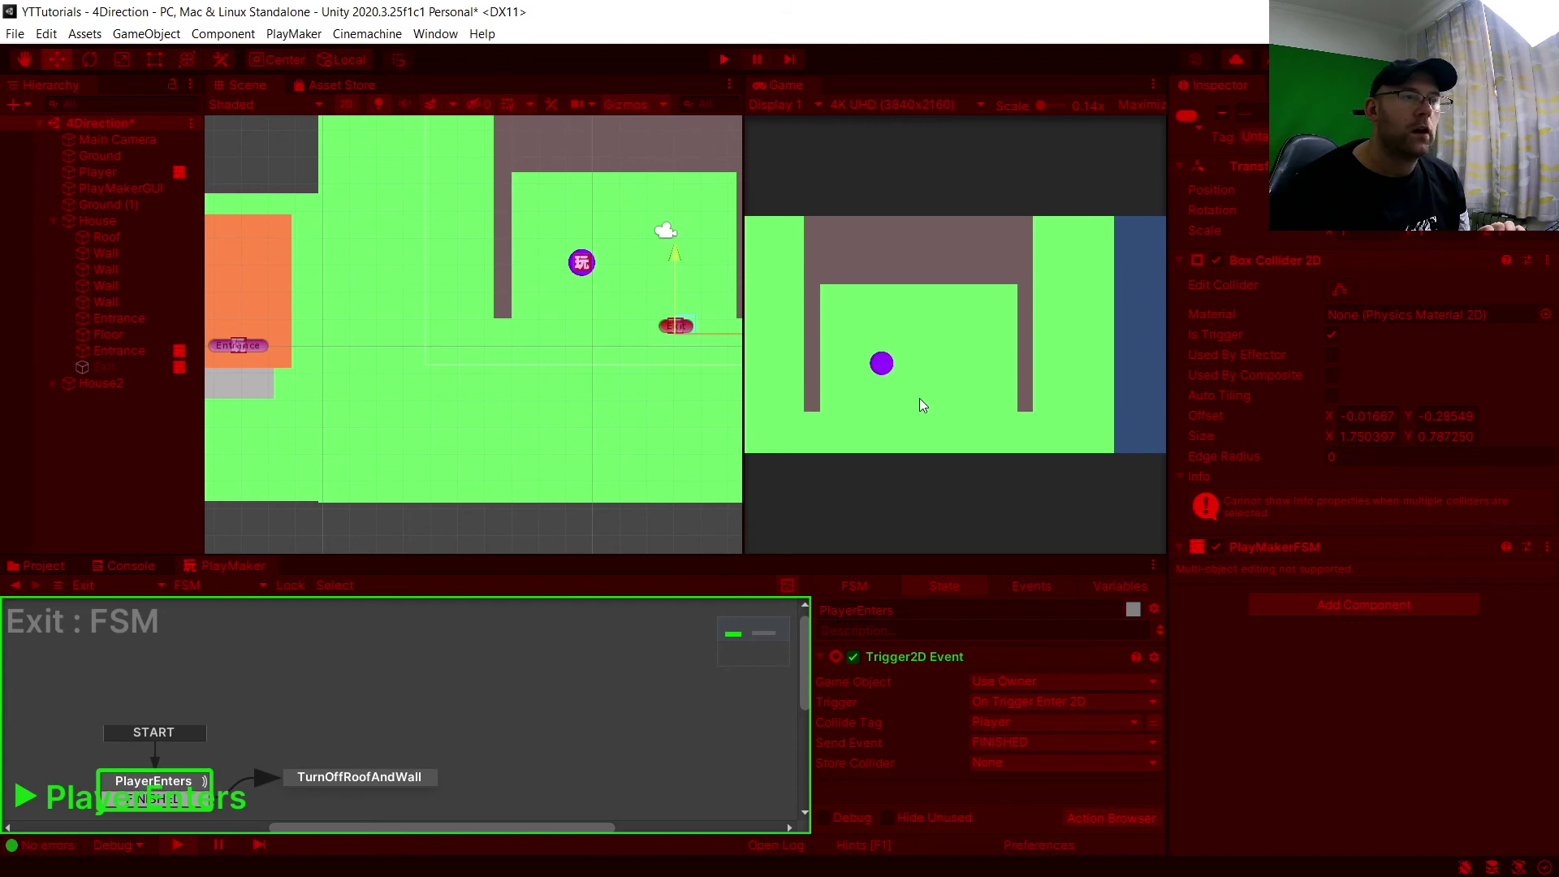
pyautogui.press('Up')
pyautogui.press('Right')
pyautogui.press('Left')
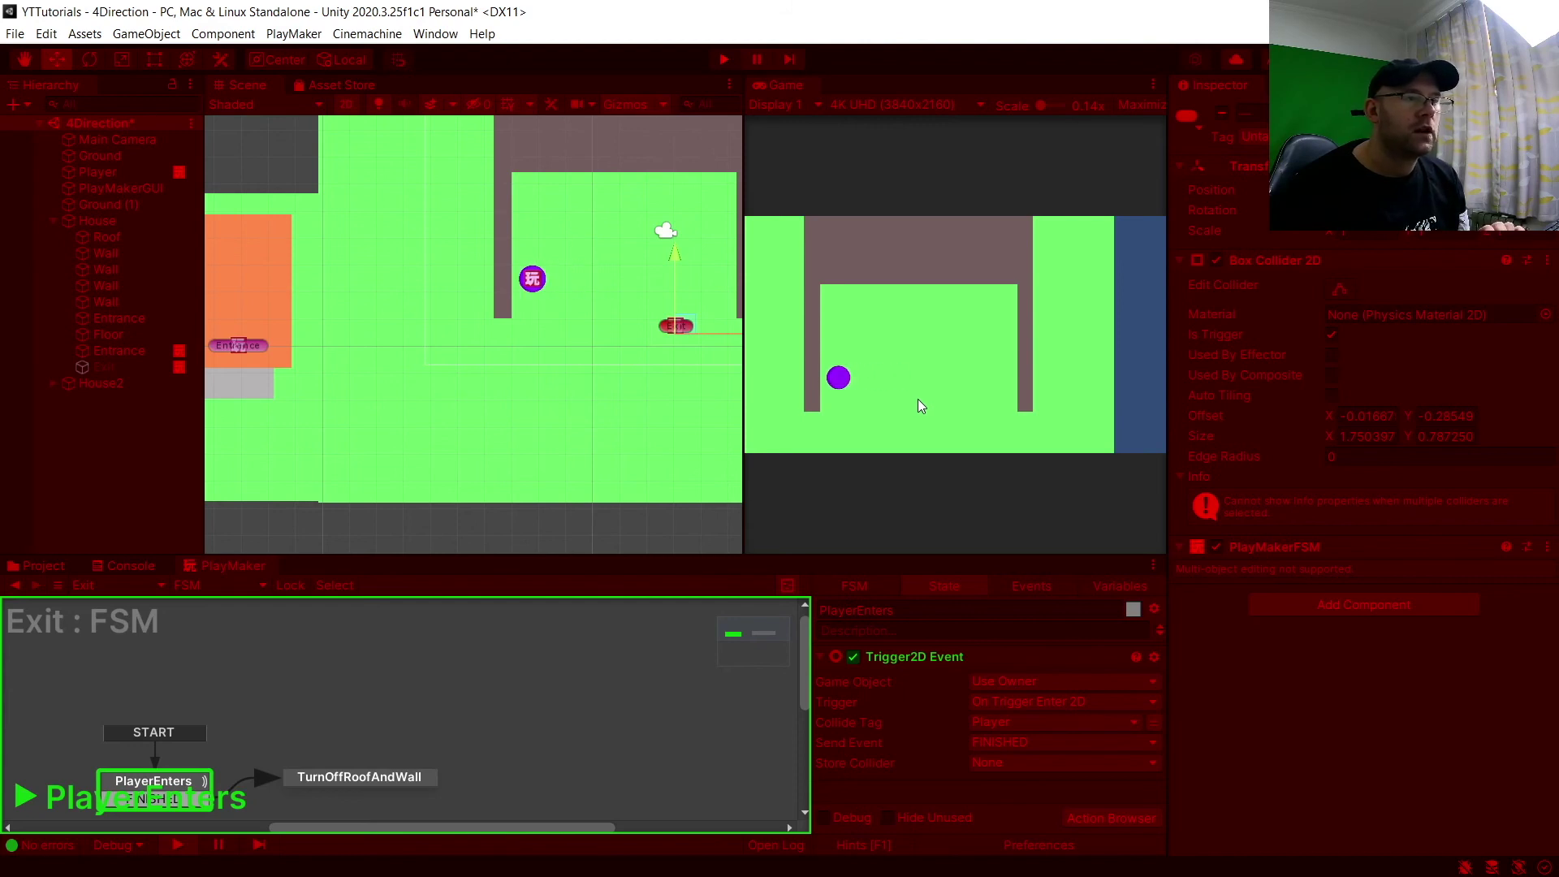
pyautogui.press('Right')
pyautogui.press('Left')
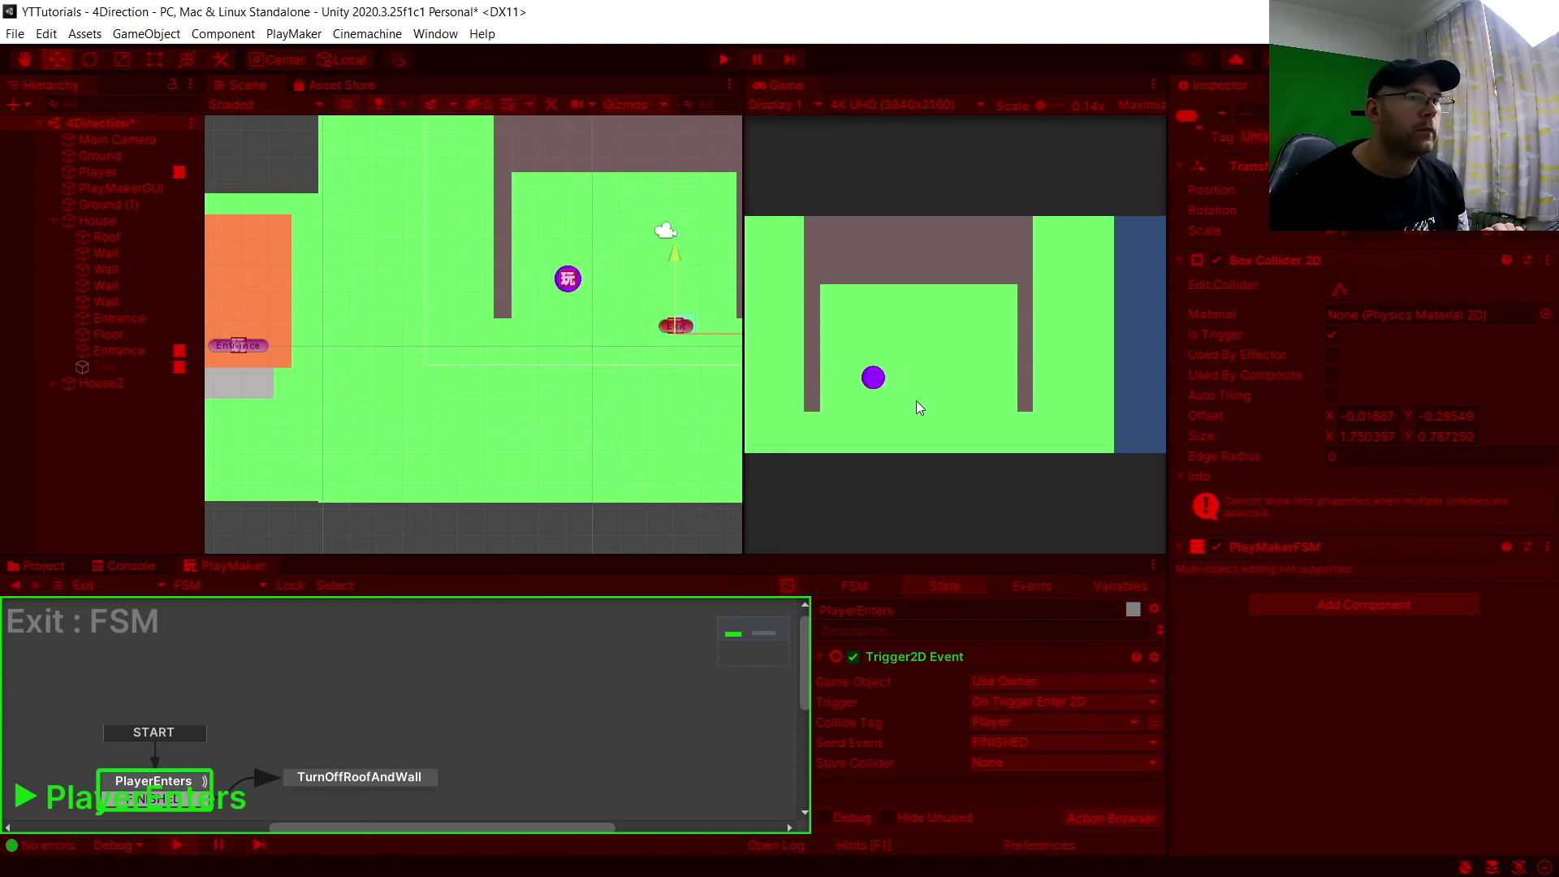
pyautogui.press('Right')
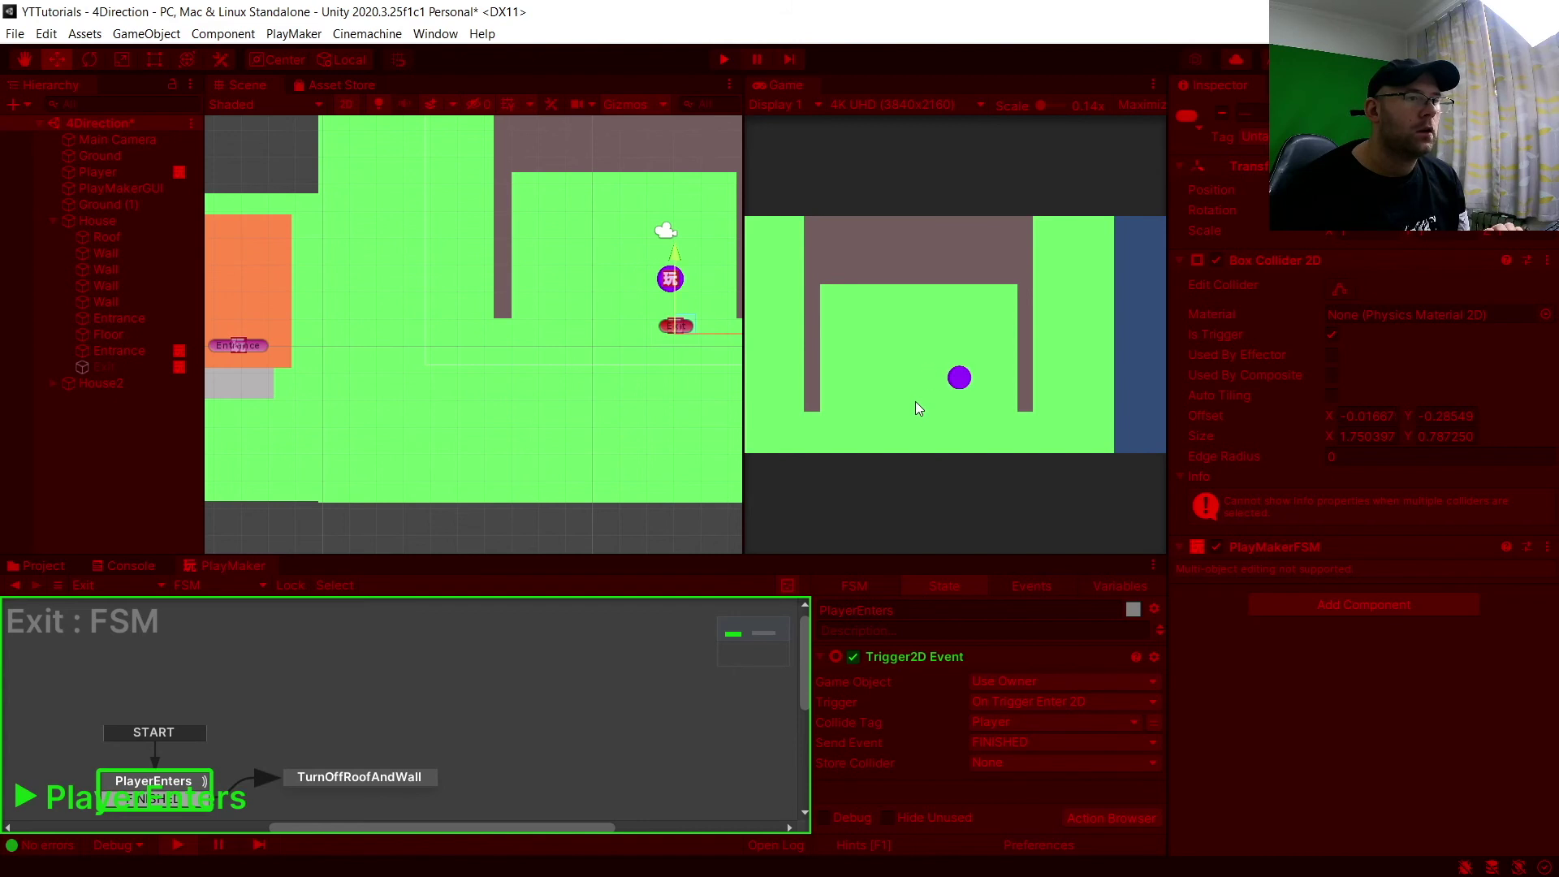
# Walk the player out of House2 through the Exit trigger, inspect the doorway closely and stop play mode
pyautogui.press('Down')
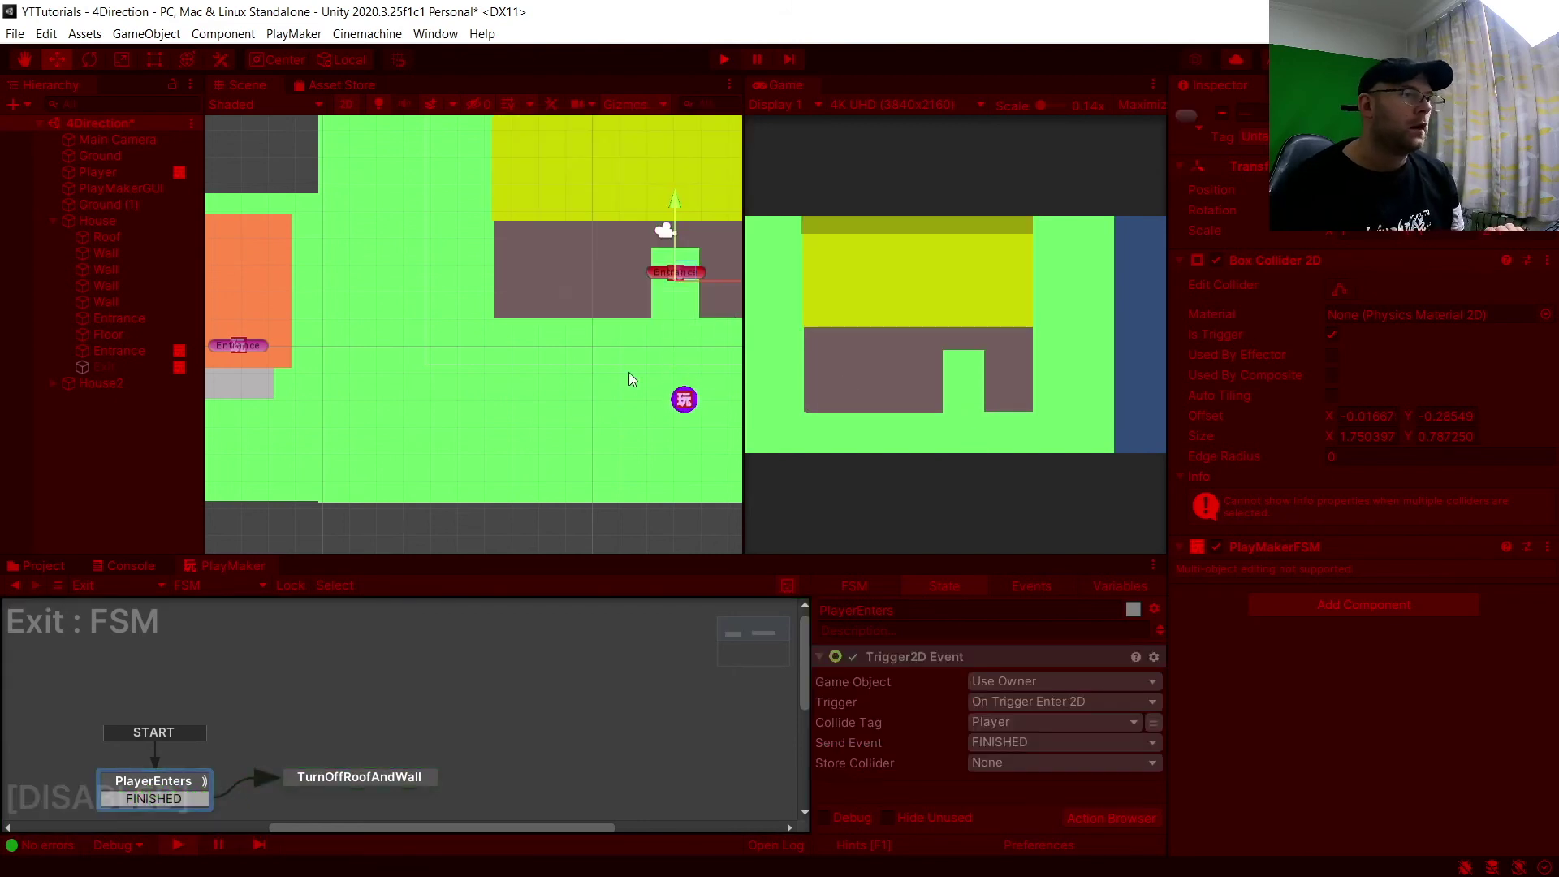
pyautogui.scroll(2, 560, 414)
pyautogui.scroll(2, 720, 272)
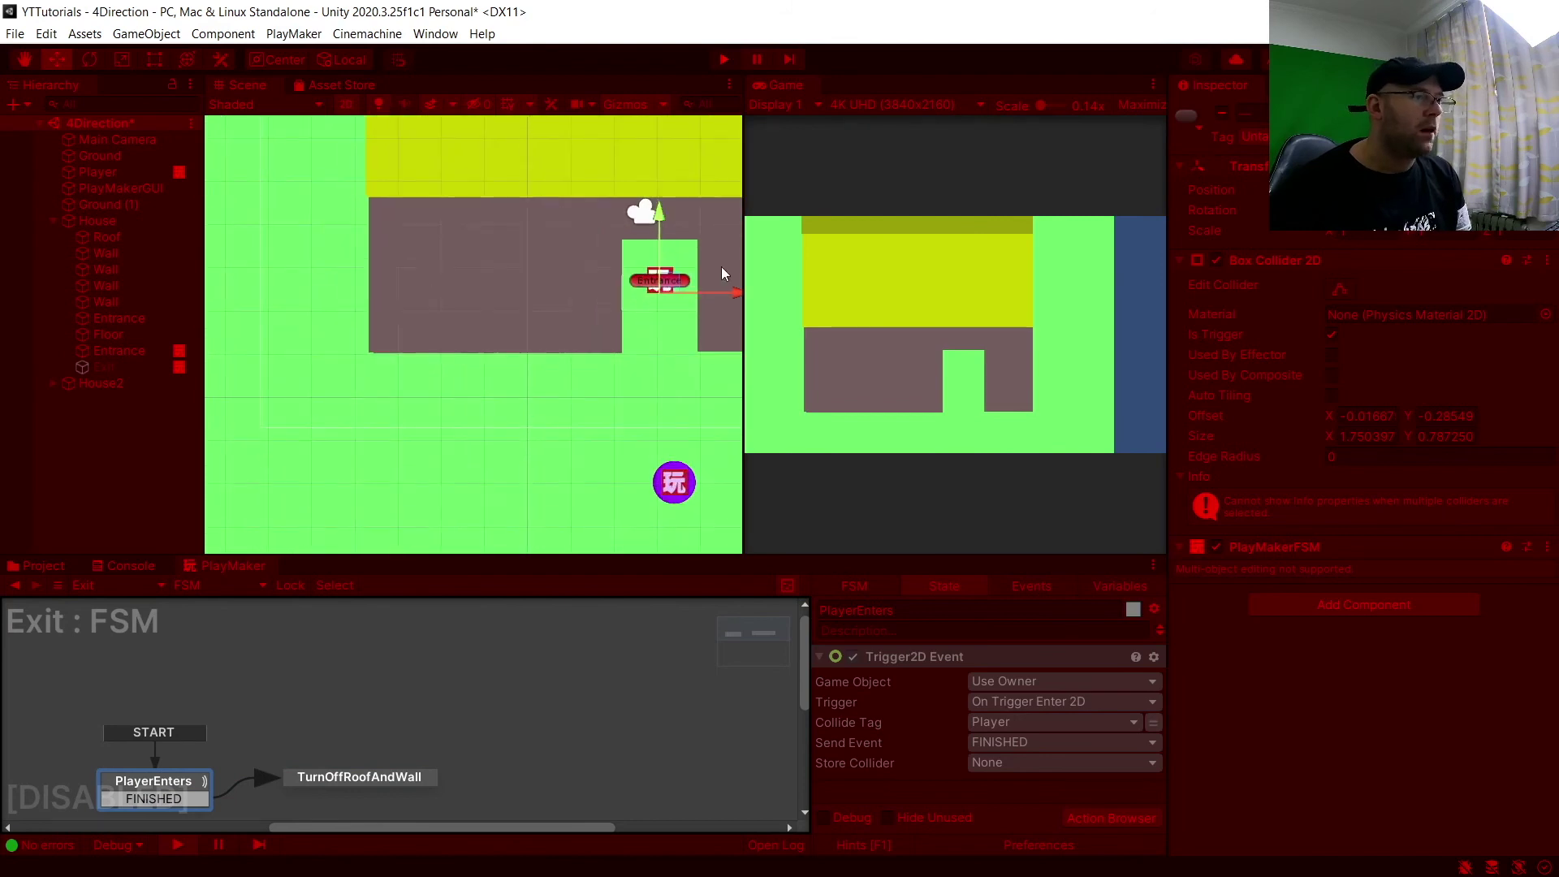
pyautogui.click(722, 60)
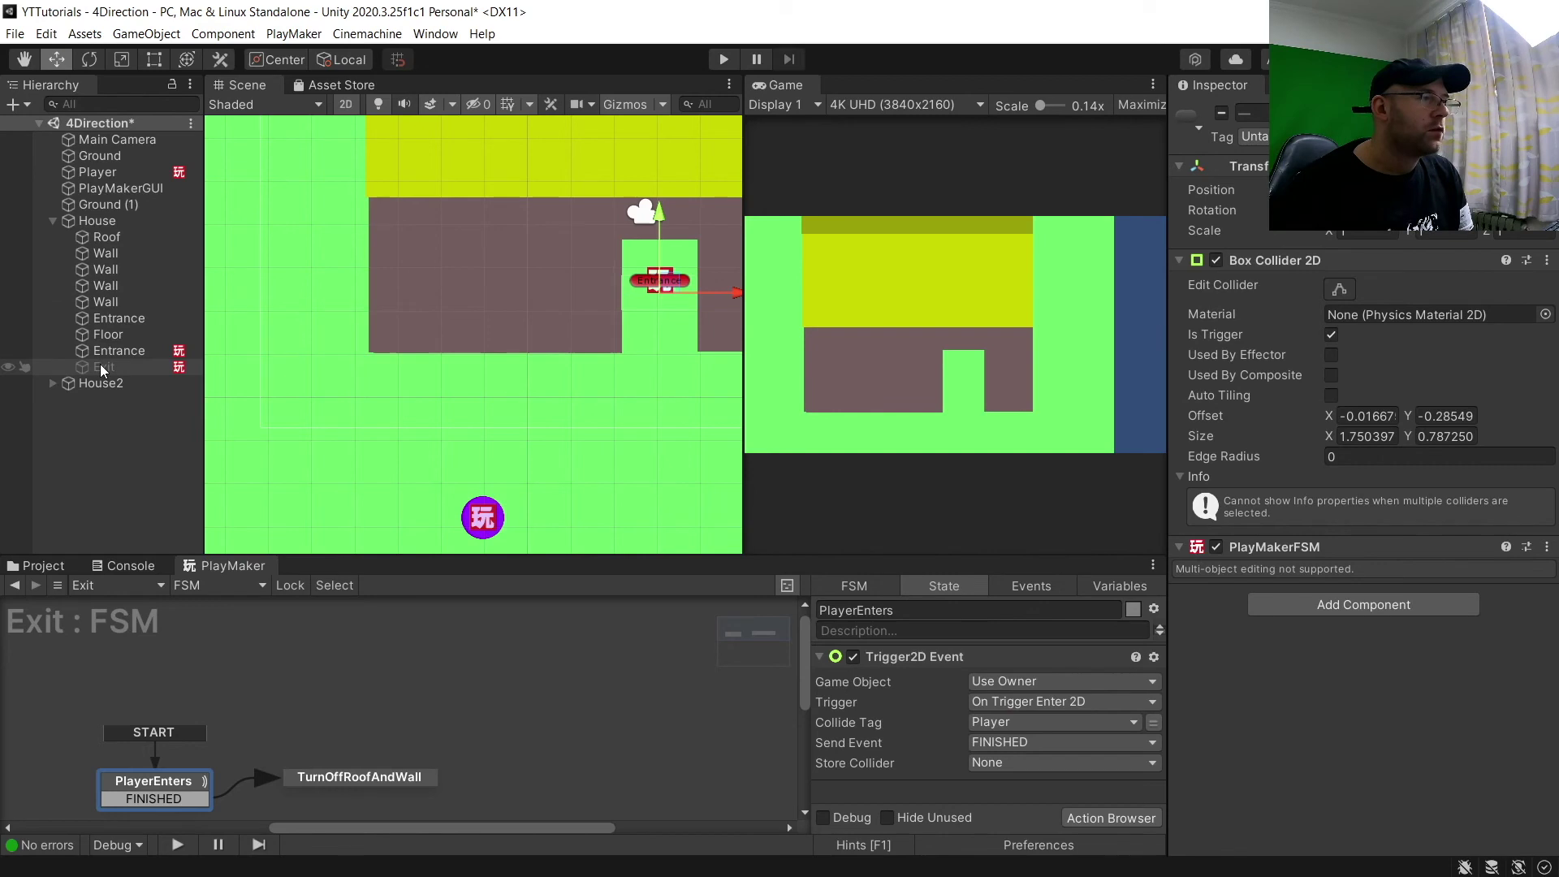
# Expand House2 and add a Sprite Renderer with the InputFieldBackground sprite to InvisWall
pyautogui.click(49, 384)
pyautogui.click(51, 383)
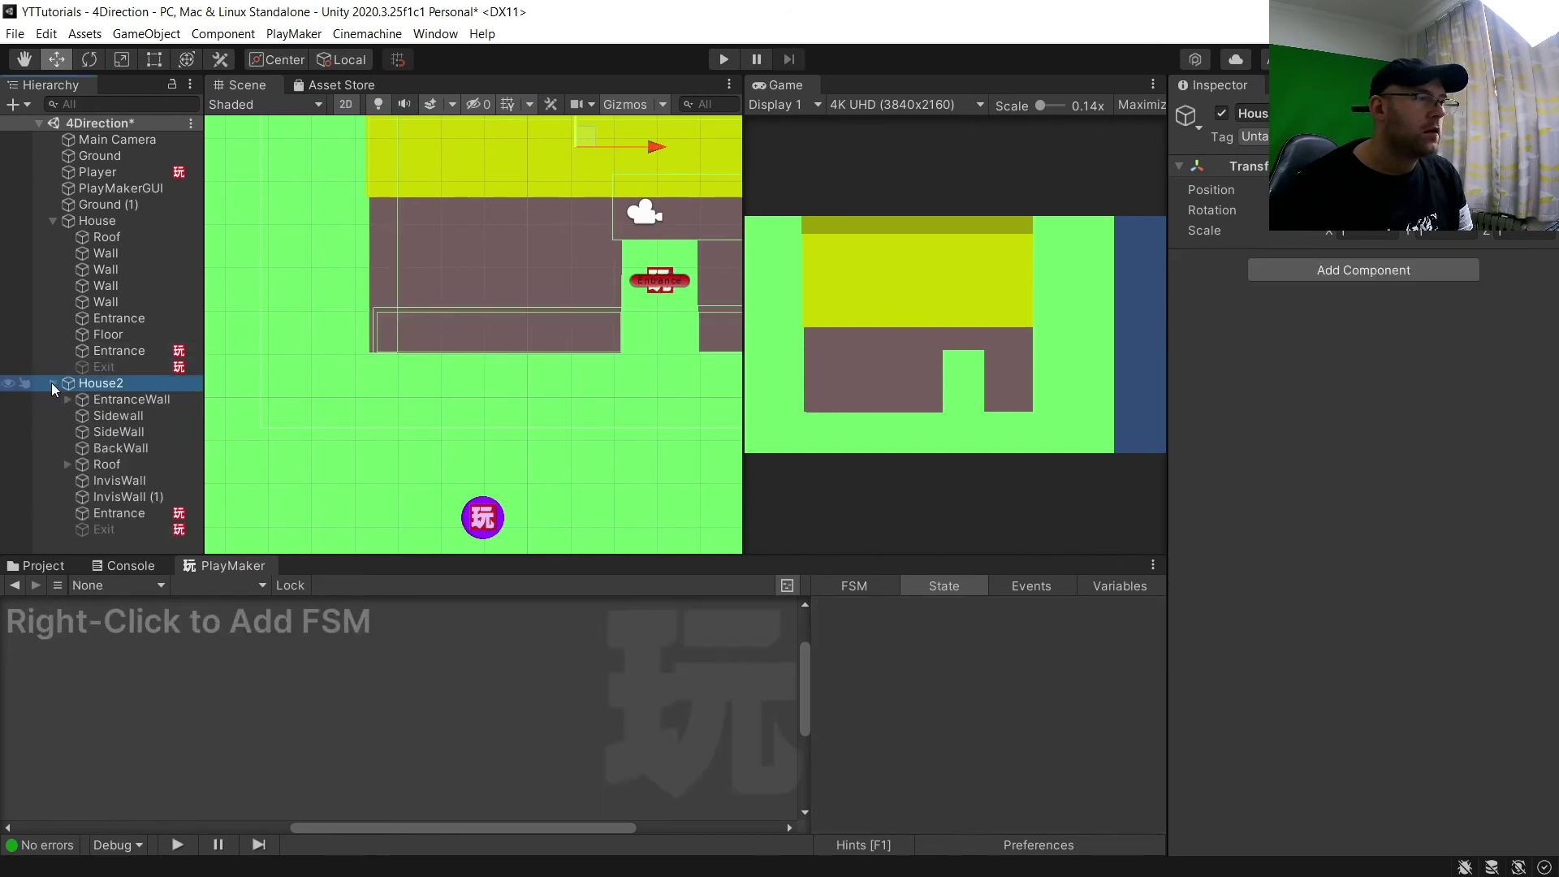
pyautogui.click(104, 529)
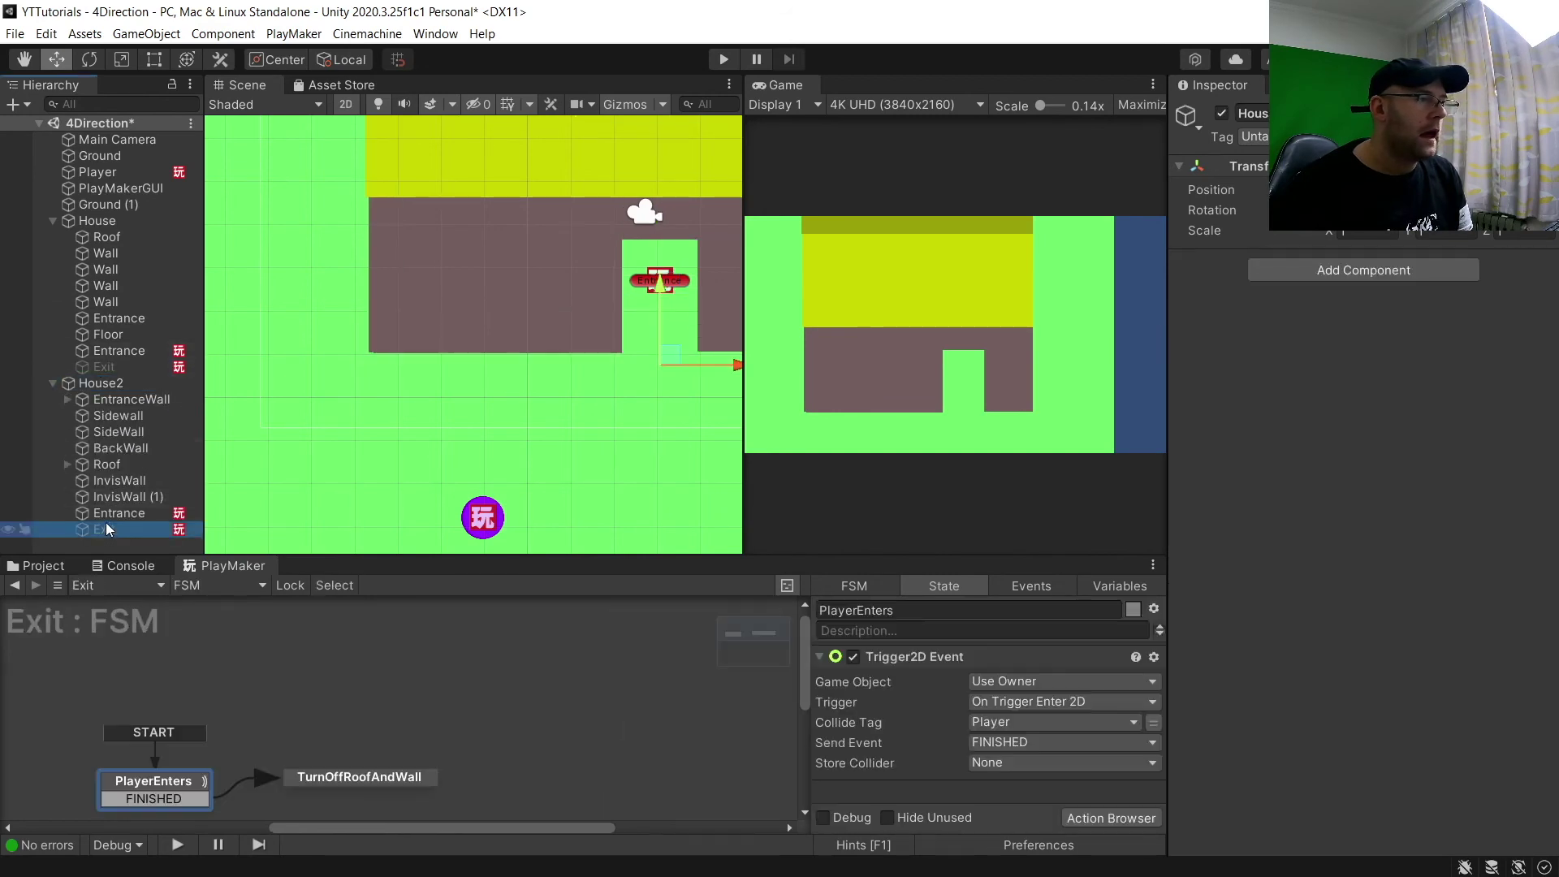
pyautogui.click(120, 484)
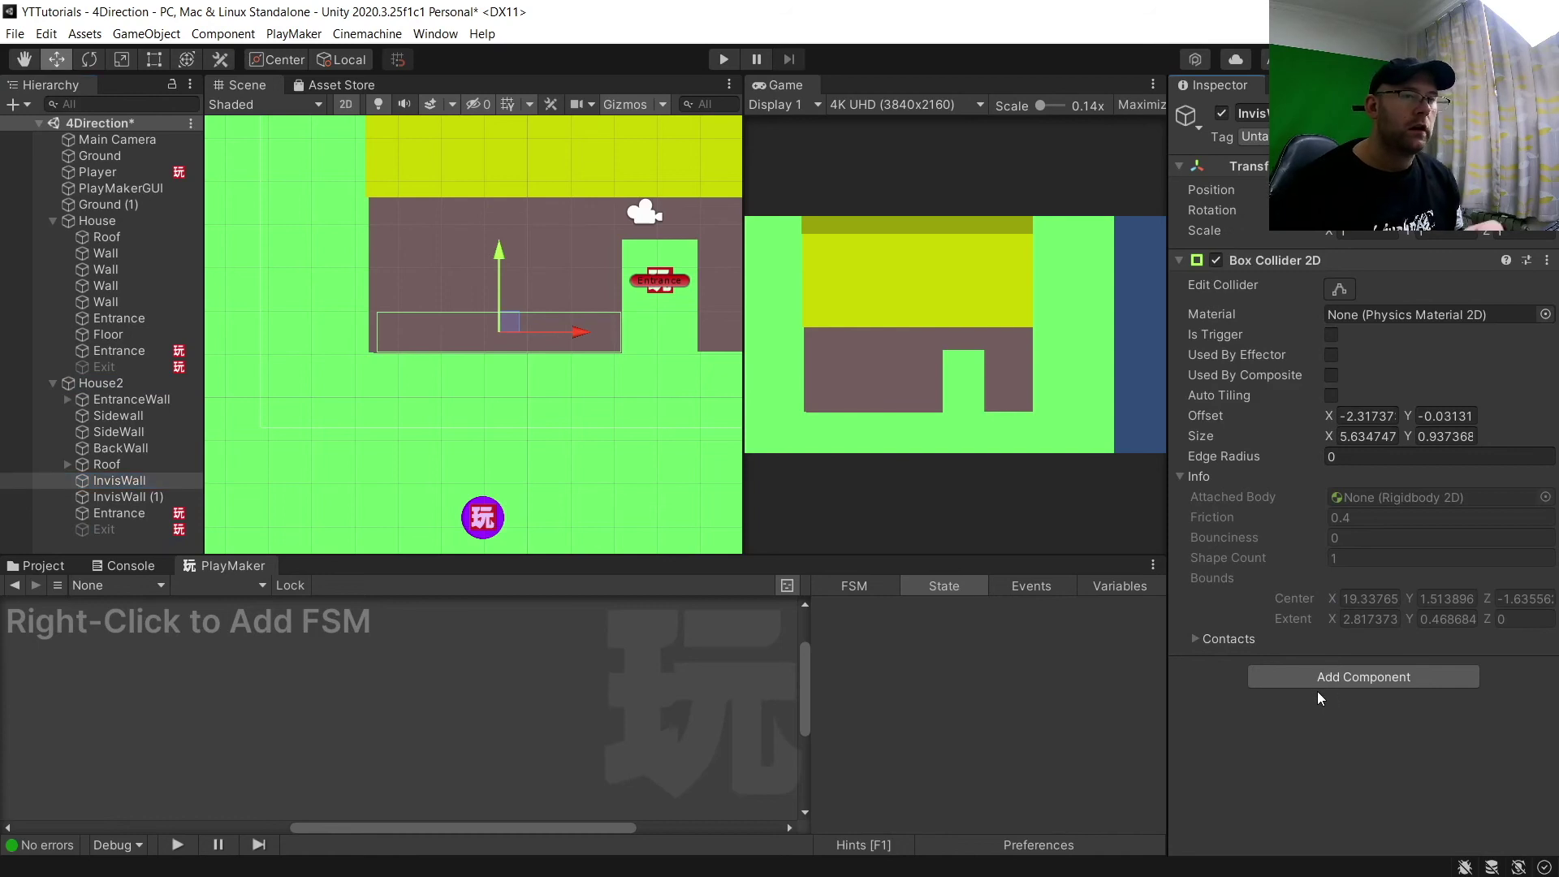
pyautogui.click(1323, 679)
pyautogui.write('sp')
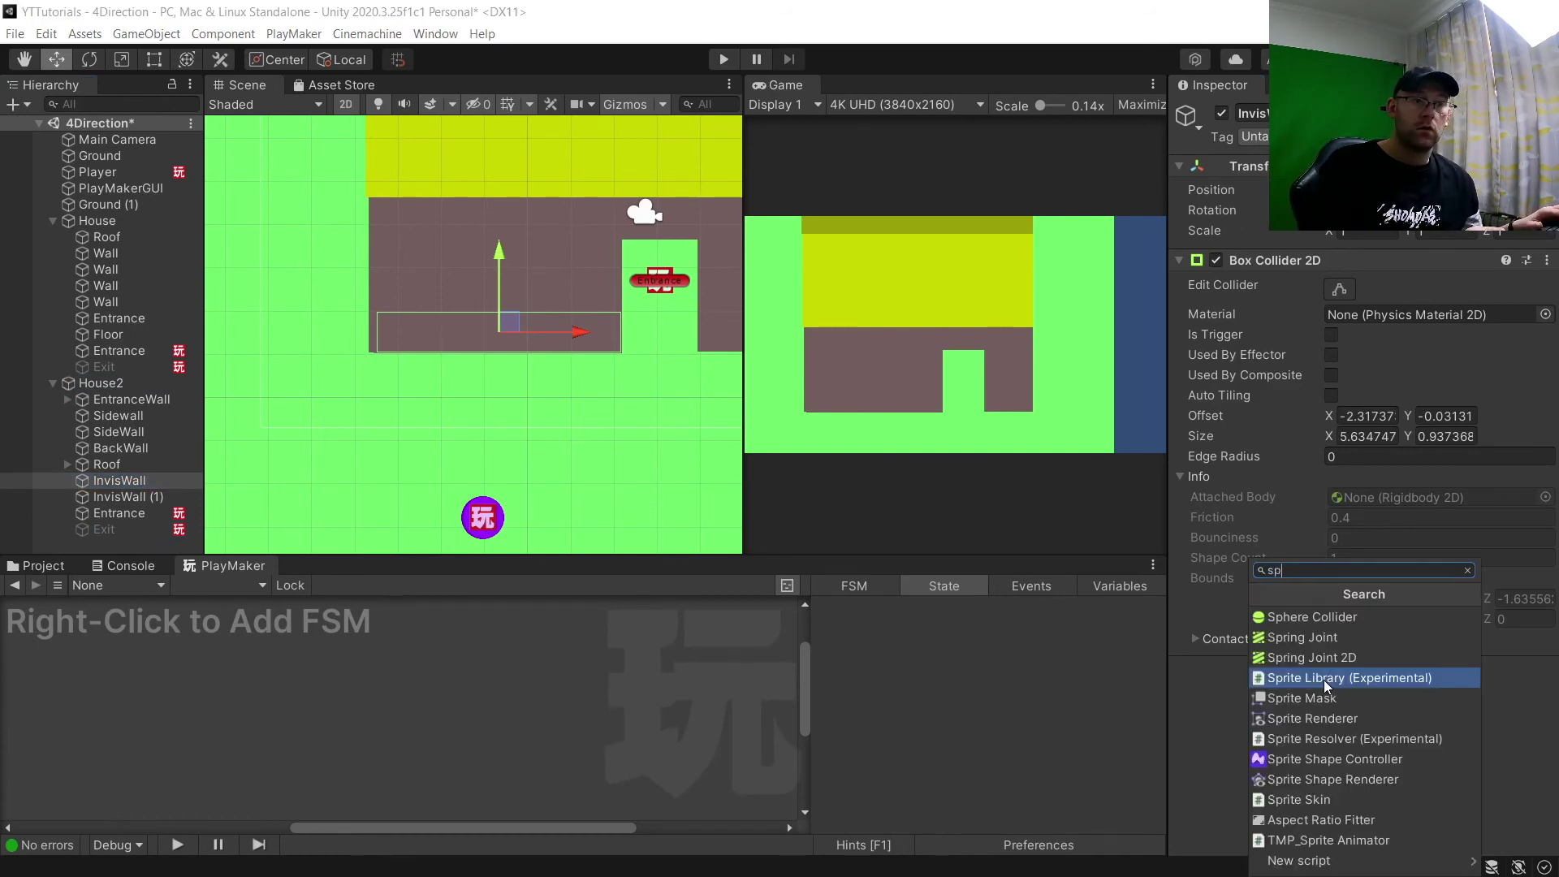
pyautogui.click(1302, 718)
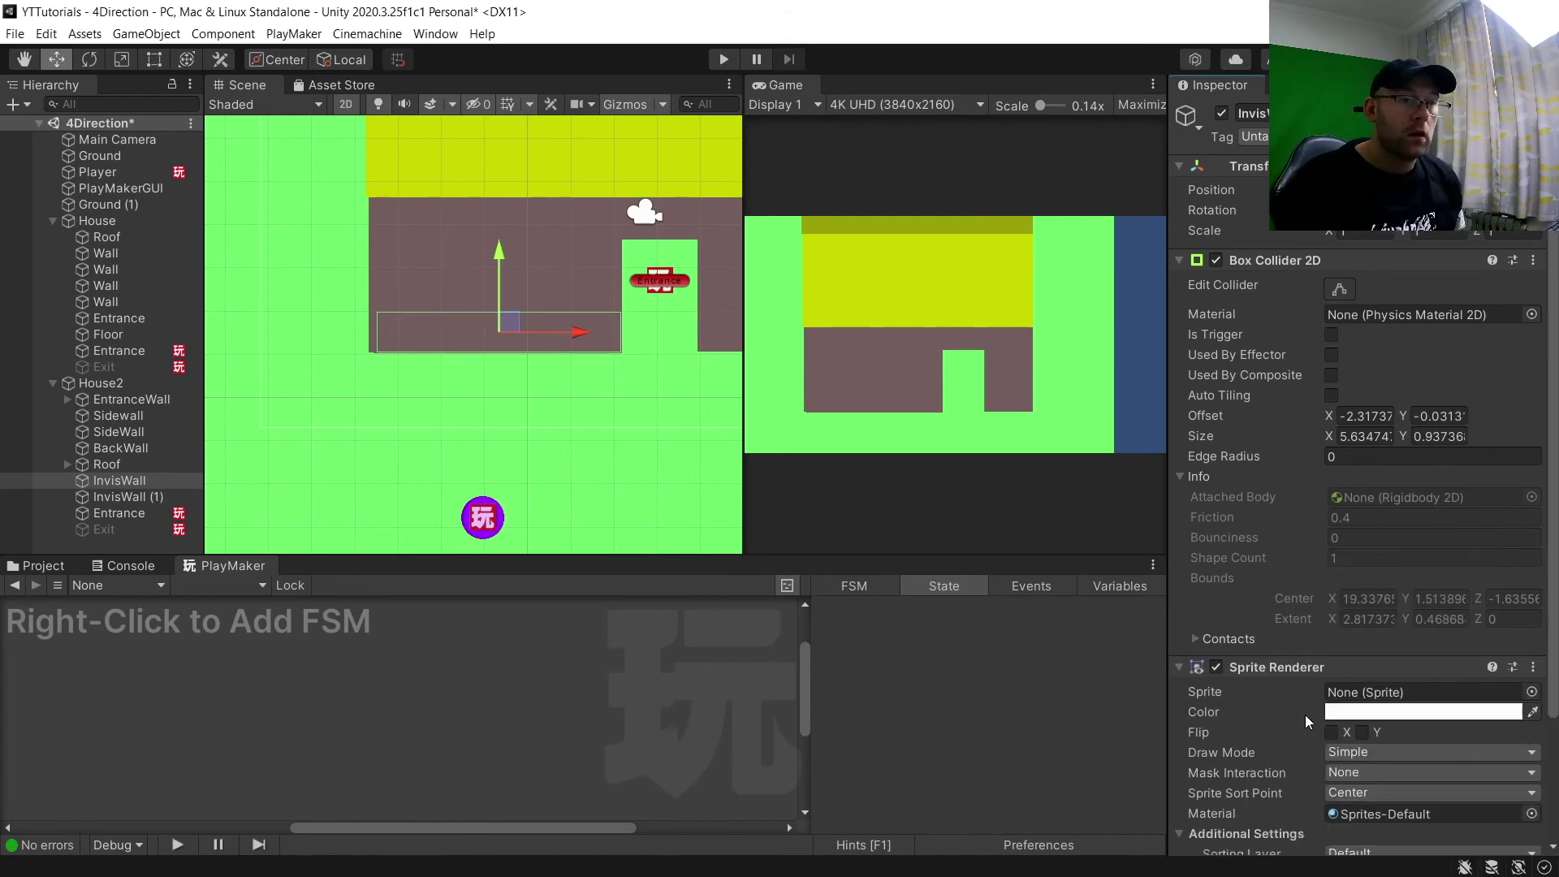
pyautogui.click(1530, 692)
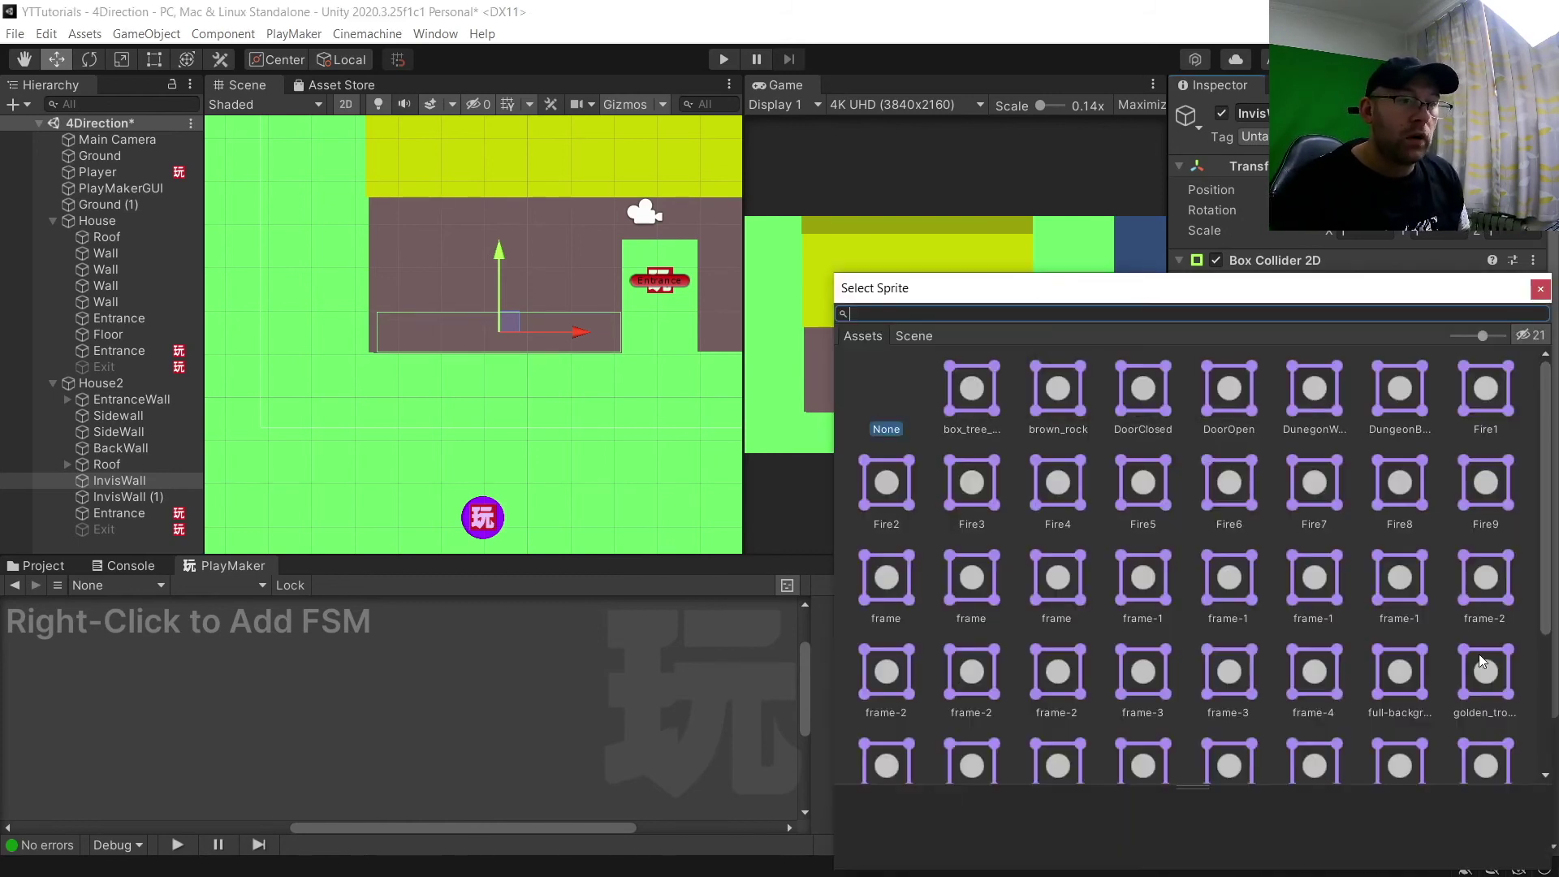
pyautogui.scroll(-3, 1050, 552)
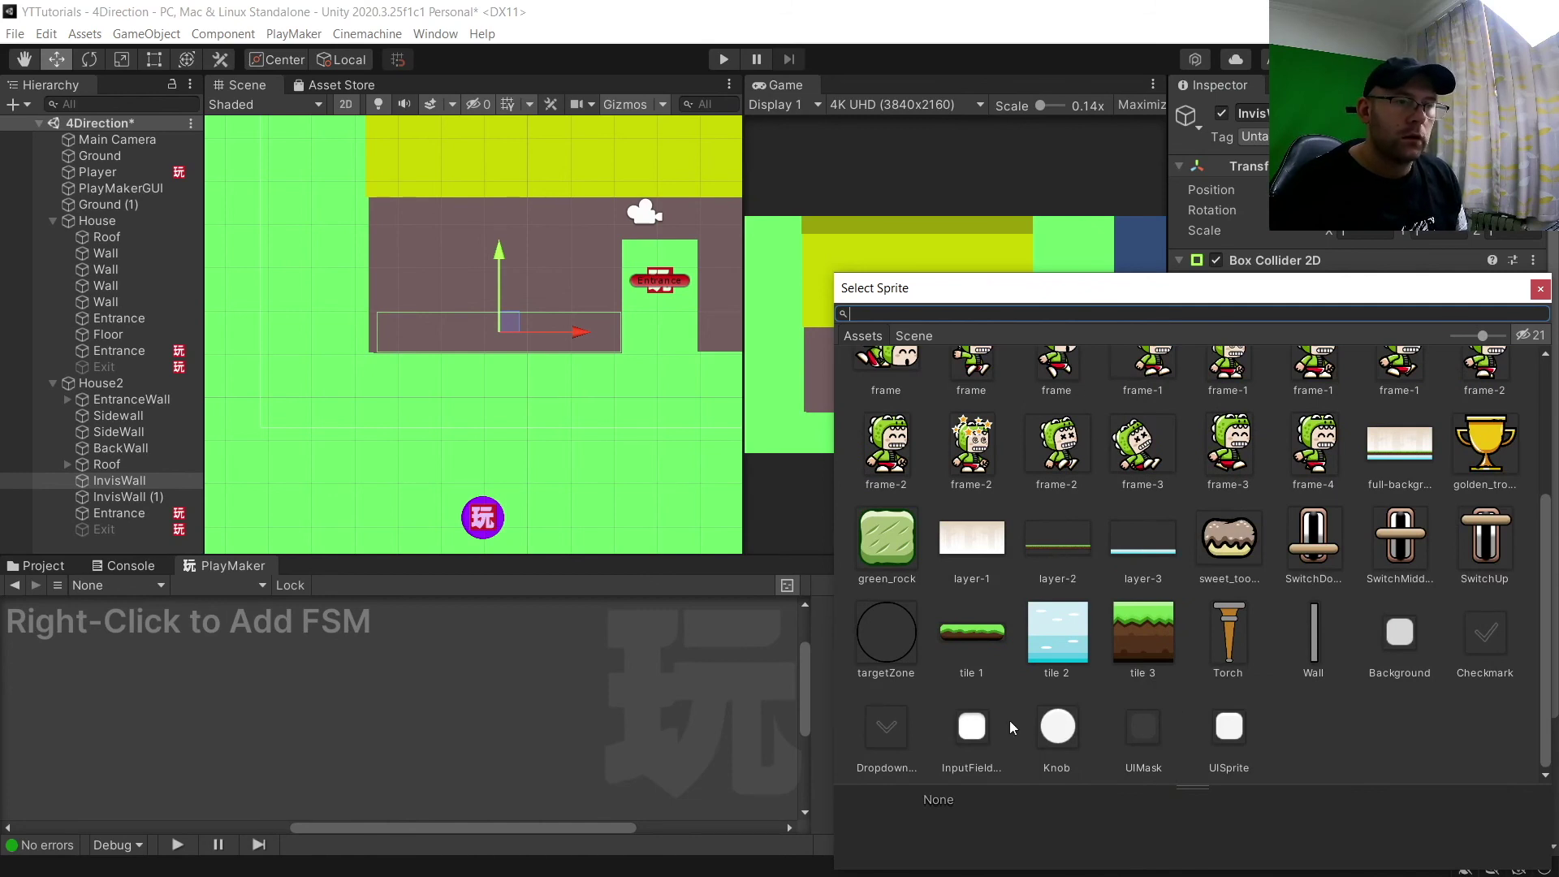
pyautogui.doubleClick(966, 725)
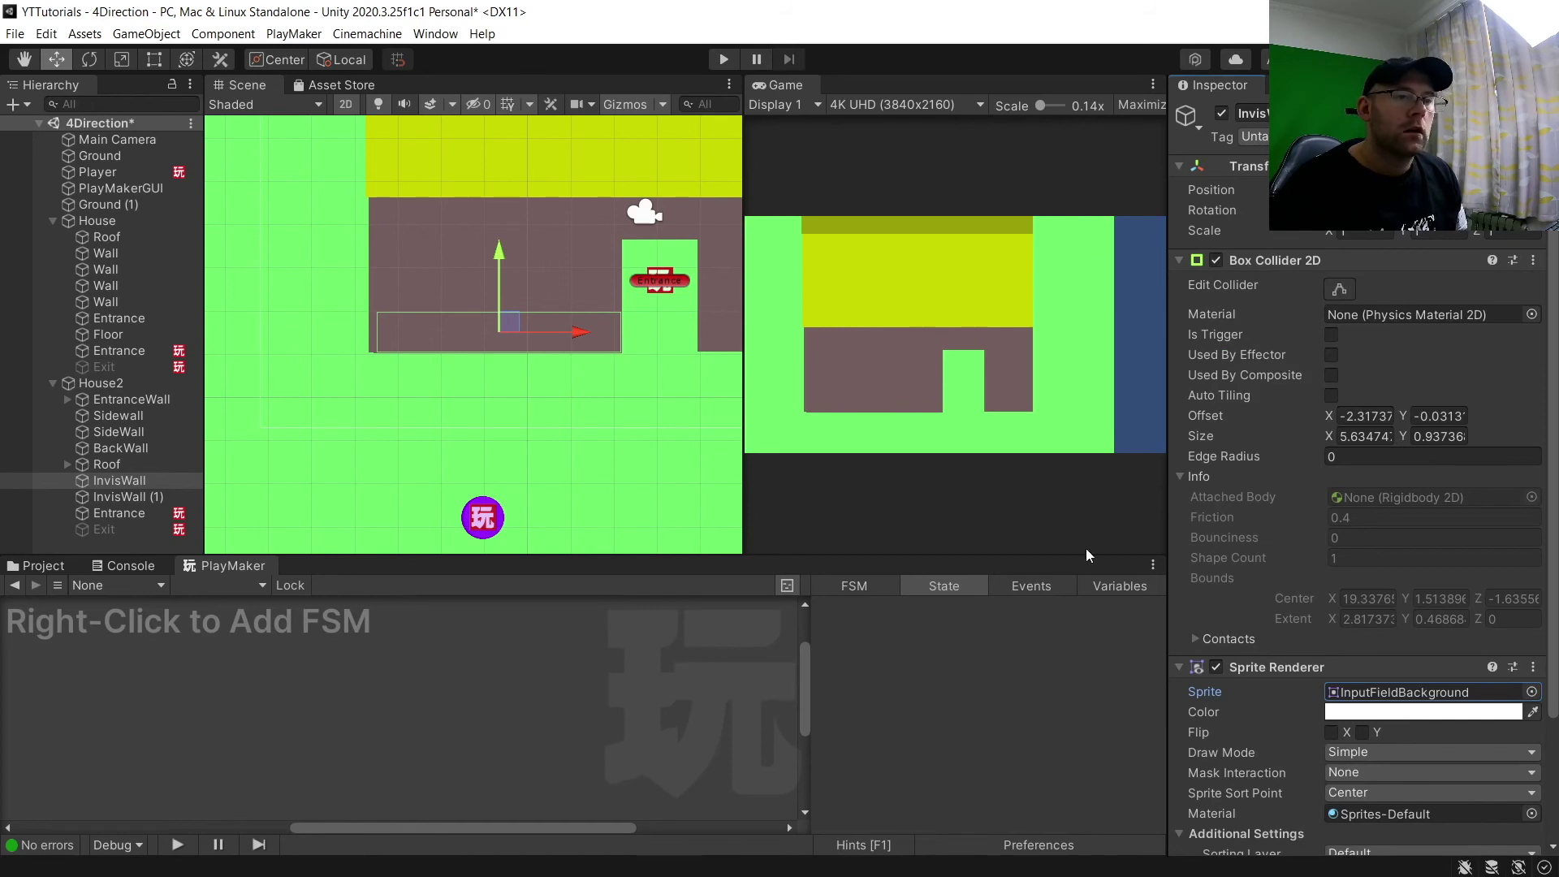
# Move InvisWall down onto the grass in front of House2 and reset its Box Collider 2D
pyautogui.moveTo(501, 256); pyautogui.dragTo(500, 312)
pyautogui.scroll(3, 571, 362)
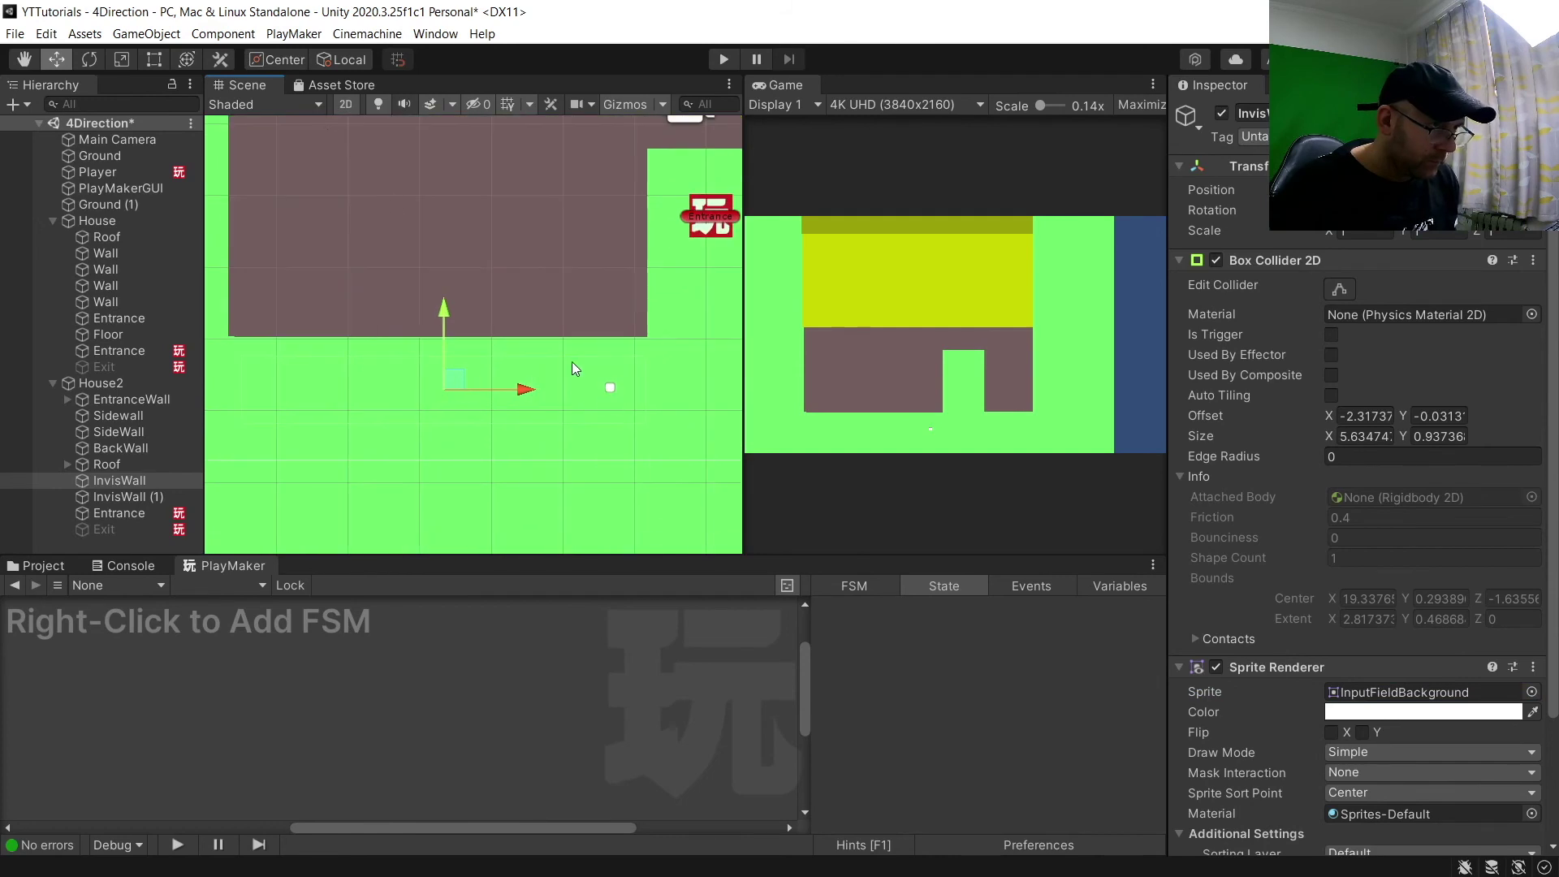
pyautogui.click(155, 59)
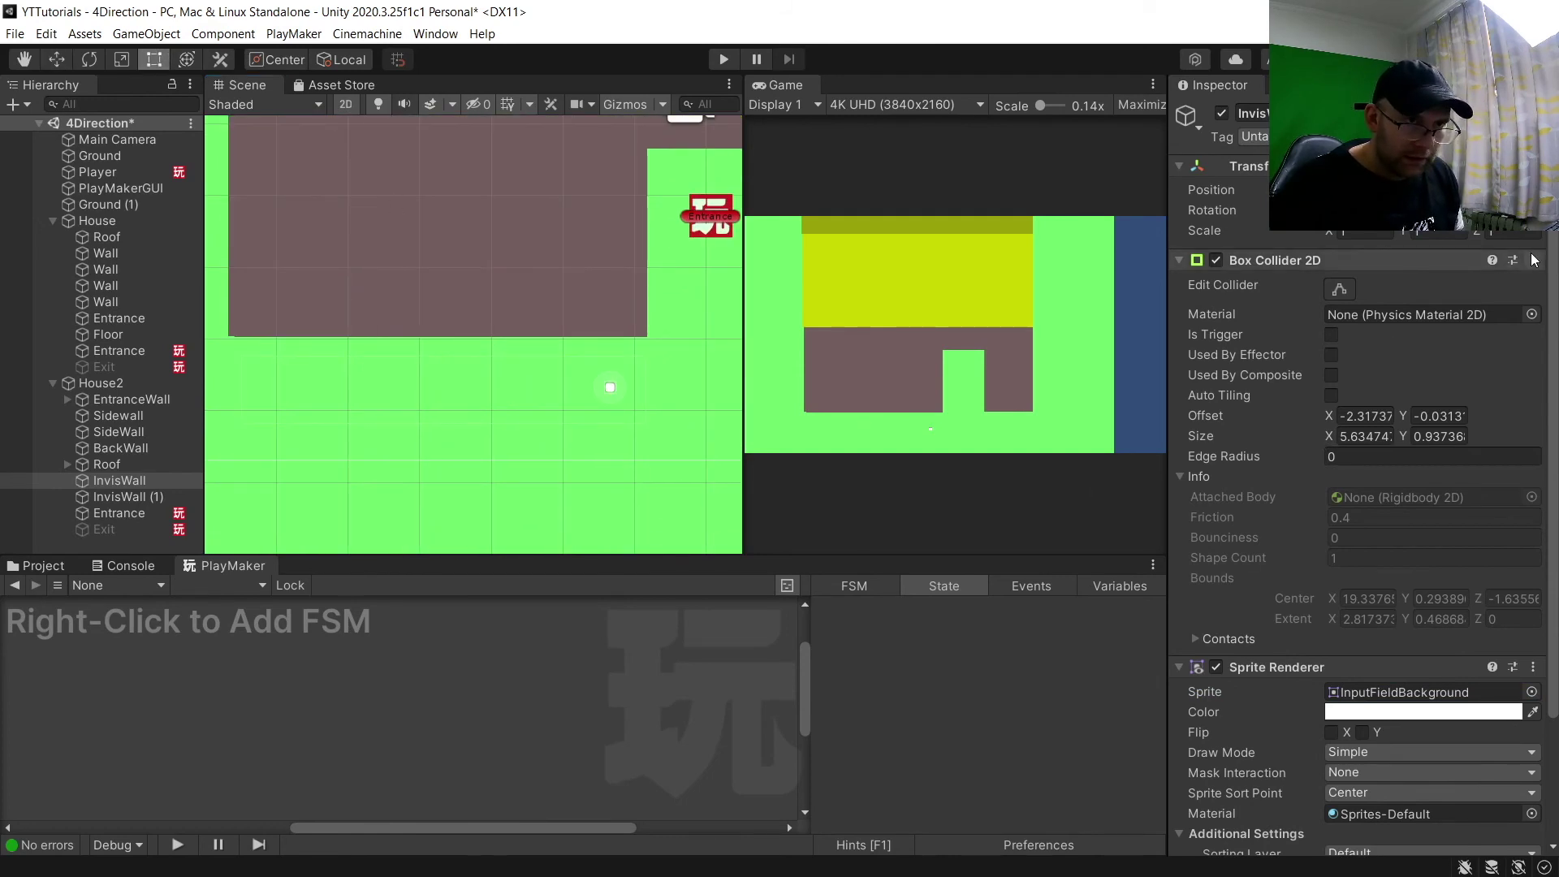
pyautogui.click(1533, 260)
pyautogui.click(1437, 281)
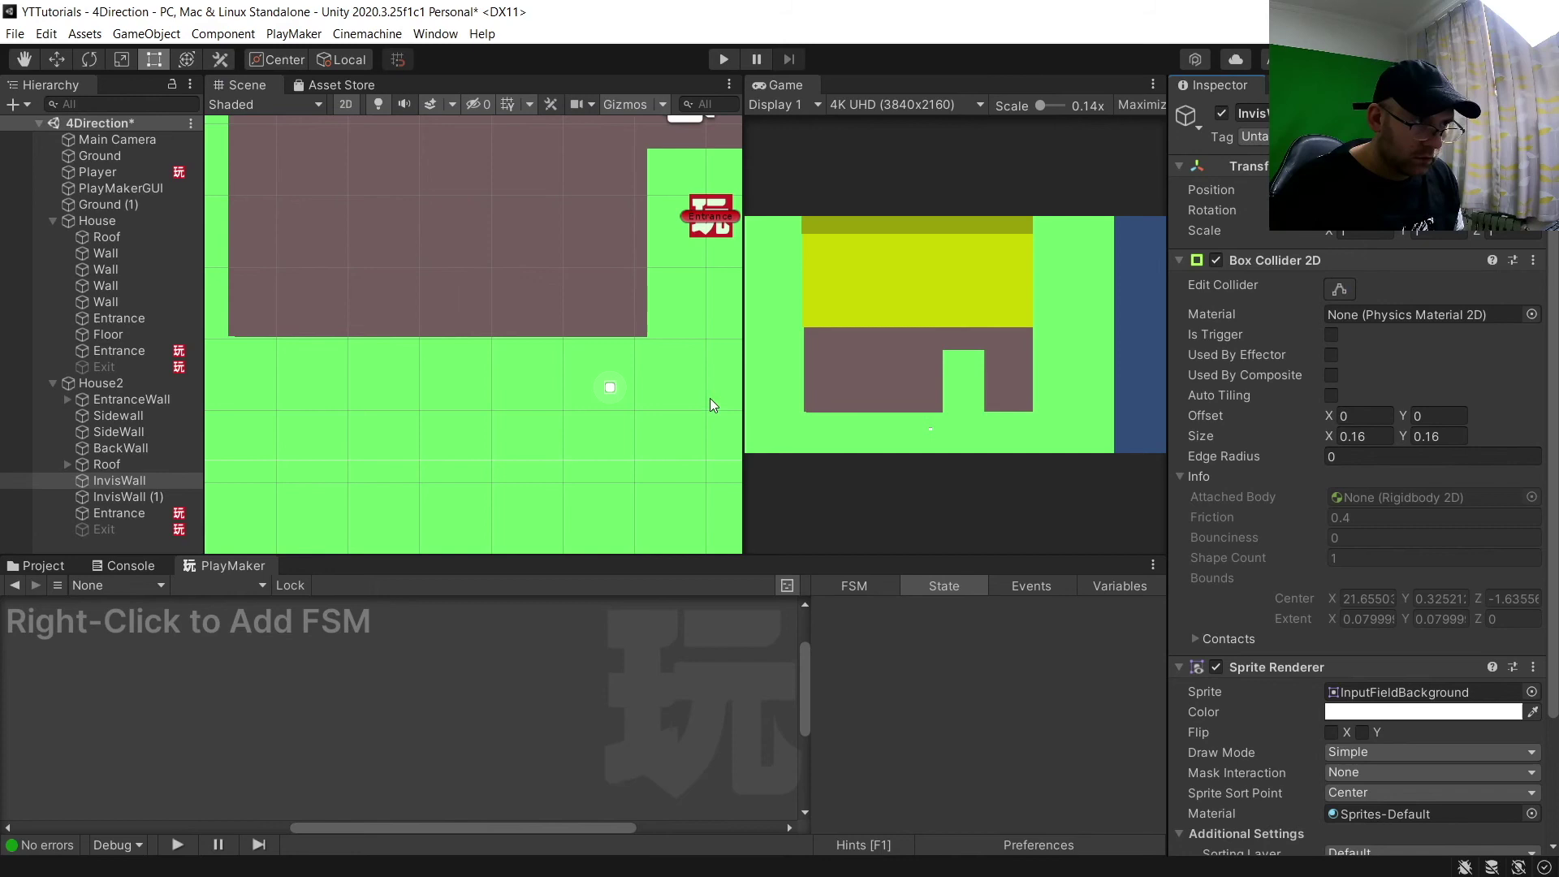
# Stretch the InvisWall sprite into a flat strip about 5.4 by 0.4 units in front of the wall
pyautogui.scroll(5, 580, 414)
pyautogui.moveTo(612, 355); pyautogui.dragTo(175, 355)
pyautogui.scroll(-3, 347, 365)
pyautogui.scroll(-2, 347, 365)
pyautogui.moveTo(347, 366); pyautogui.dragTo(452, 469, button='middle')
pyautogui.scroll(-1, 445, 463)
pyautogui.moveTo(438, 471); pyautogui.dragTo(205, 461)
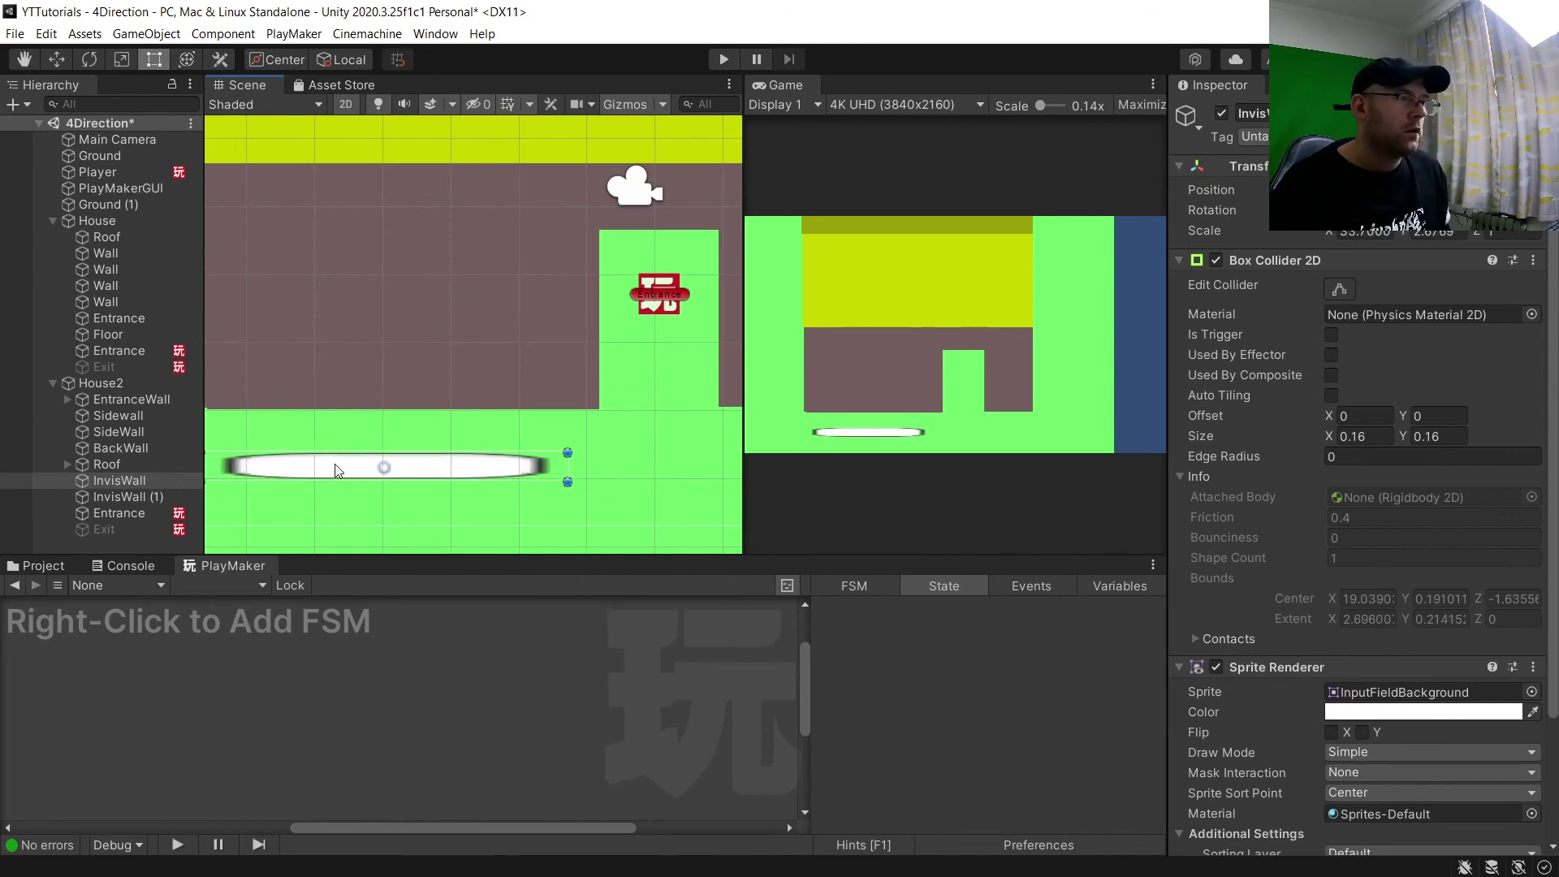
# Delete InvisWall and create a 2D Square sprite as a child of House2
pyautogui.press('Delete')
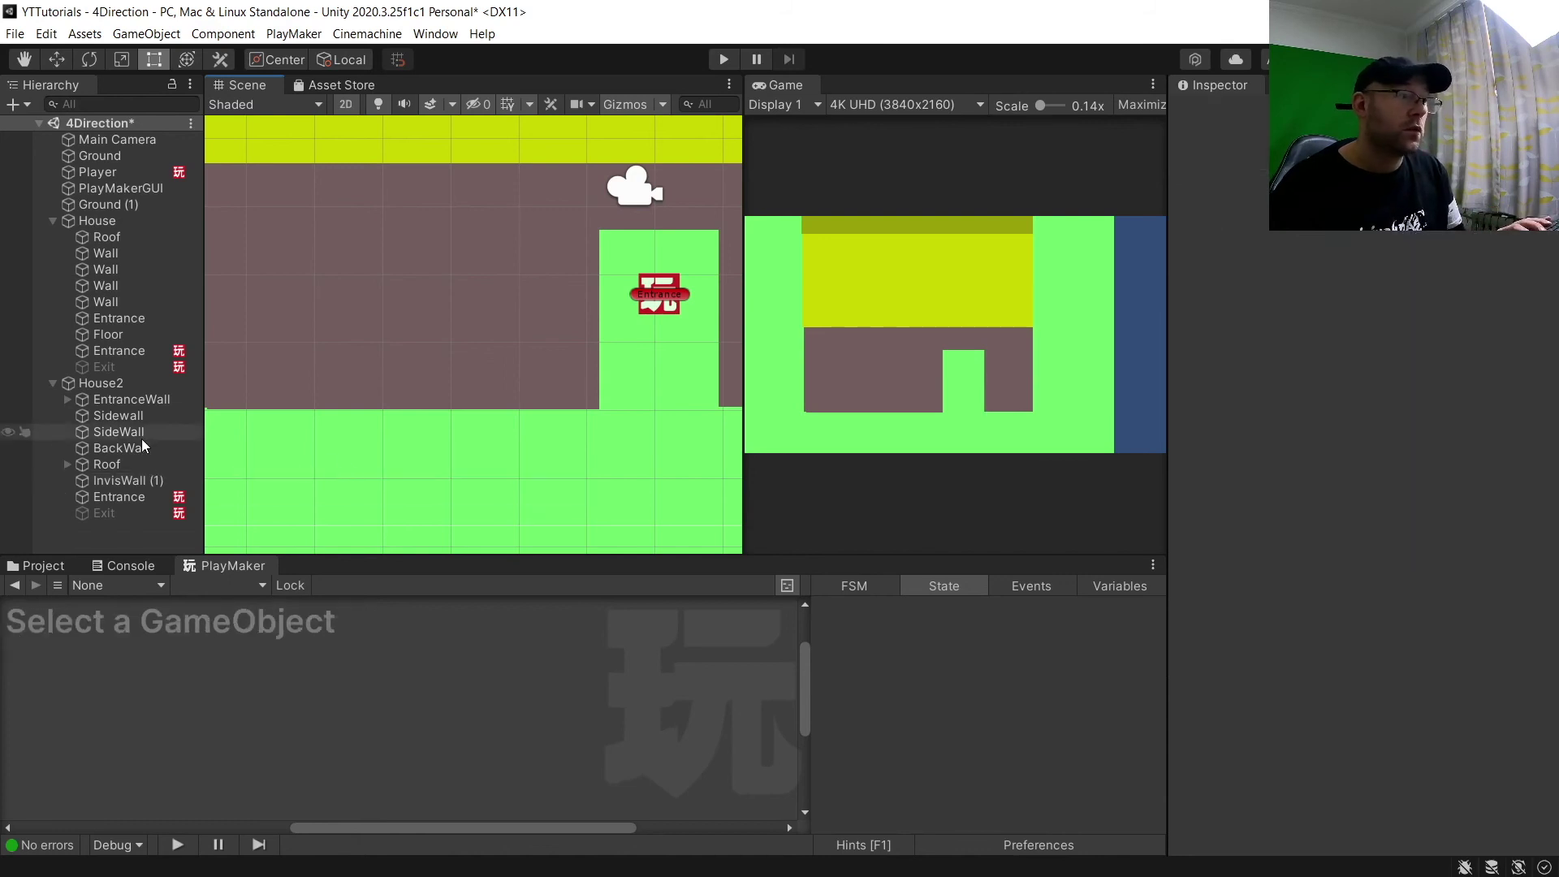
pyautogui.rightClick(119, 383)
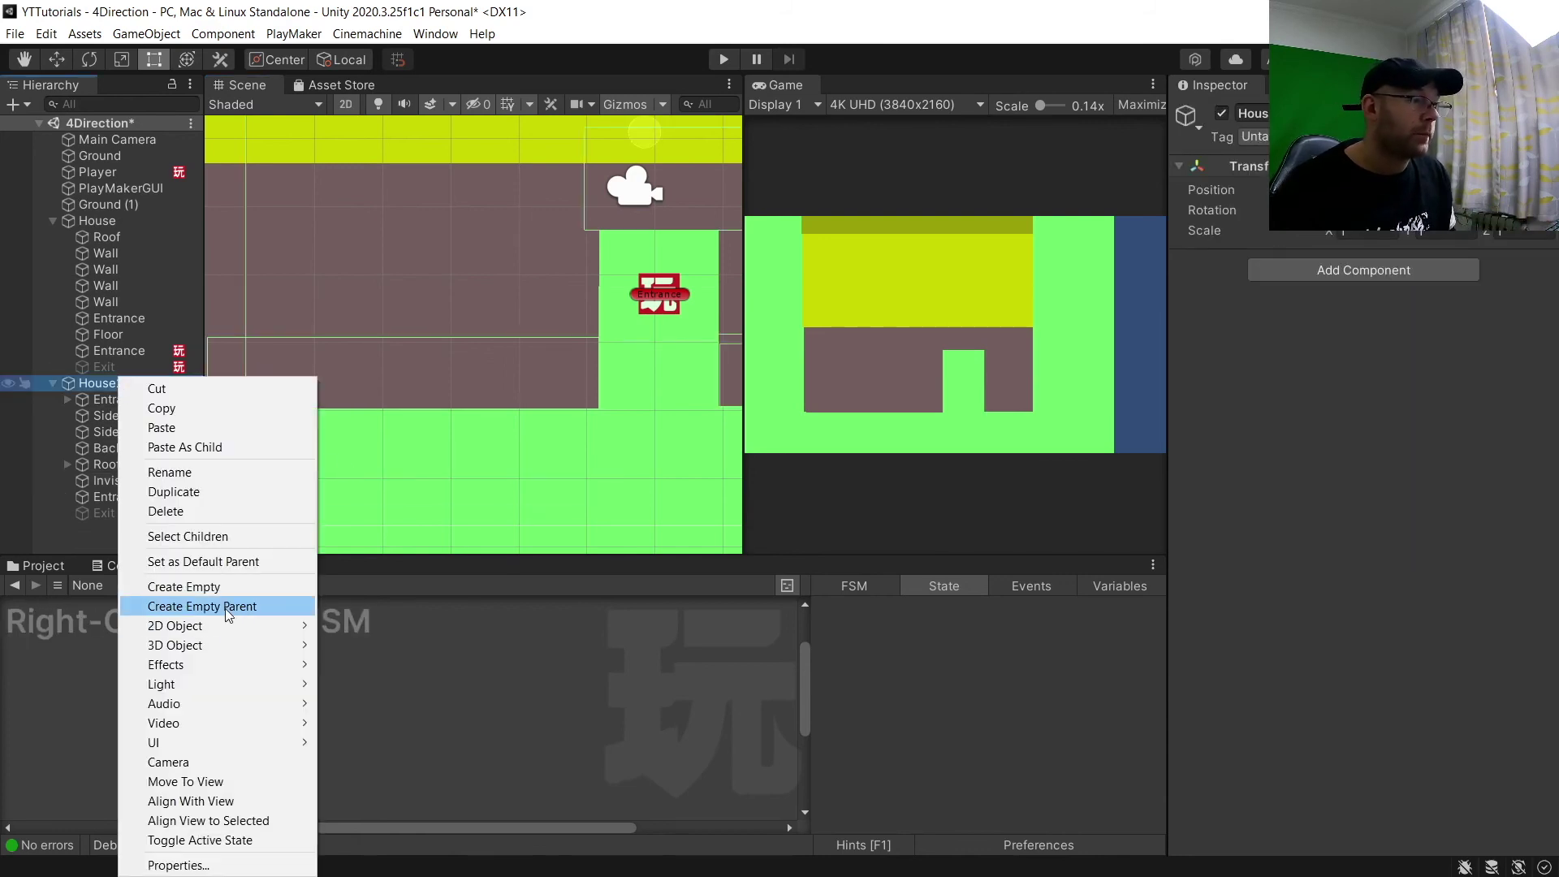
pyautogui.moveTo(222, 627)
pyautogui.moveTo(357, 631)
pyautogui.click(572, 626)
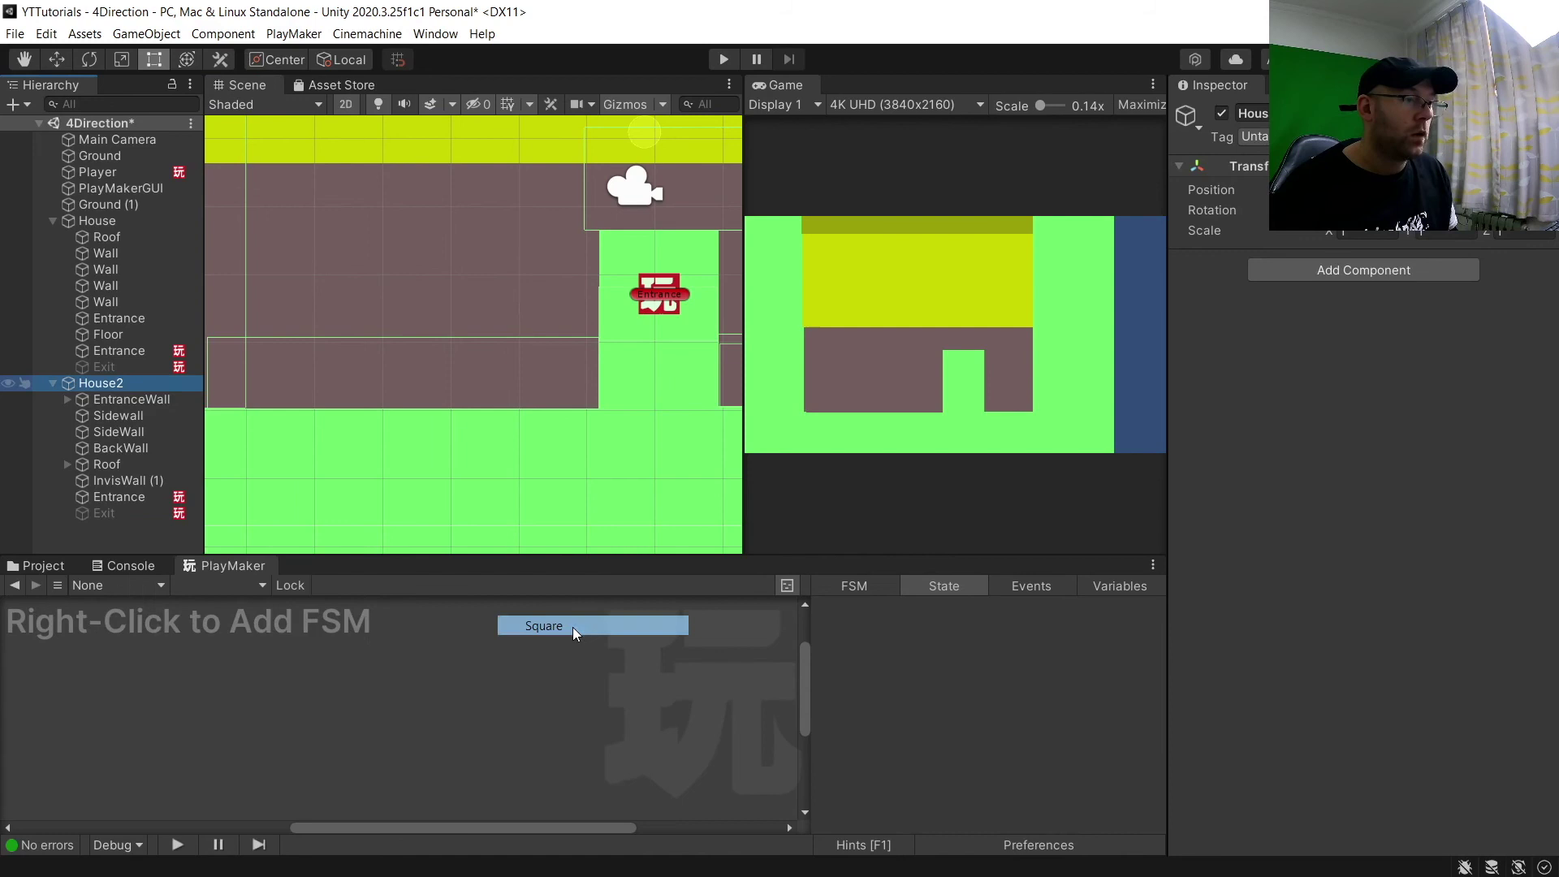
# Move the new Square onto the grass below House2's front wall, aligned with the doorway's left edge, and switch to the Rect tool
pyautogui.moveTo(508, 447); pyautogui.dragTo(427, 357, button='middle')
pyautogui.click(57, 60)
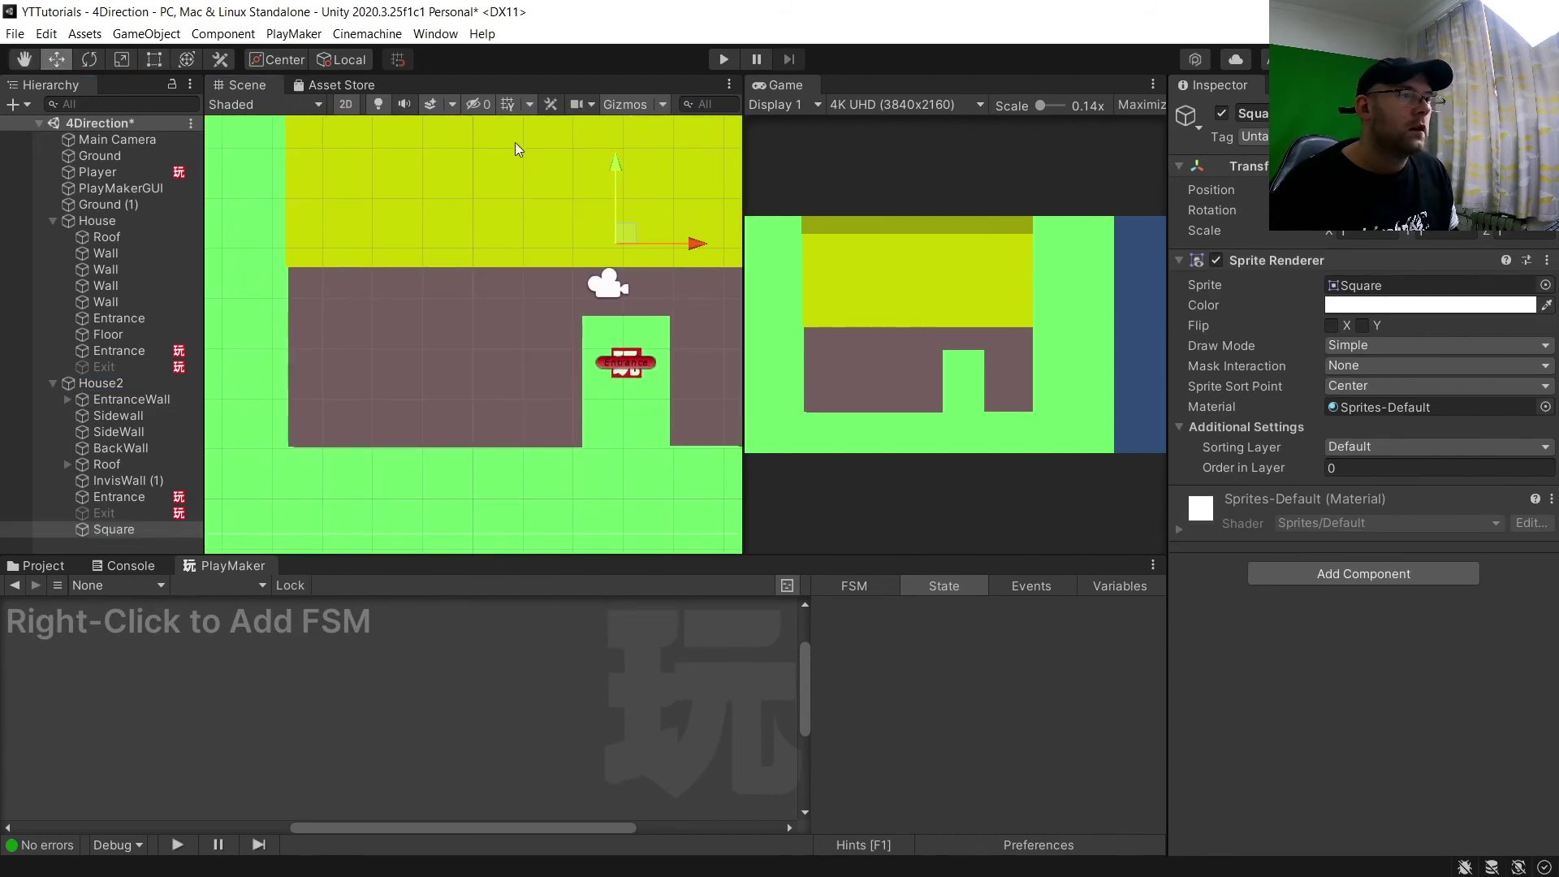
pyautogui.moveTo(611, 164); pyautogui.dragTo(611, 350)
pyautogui.moveTo(690, 417); pyautogui.dragTo(630, 439)
pyautogui.moveTo(553, 342); pyautogui.dragTo(556, 396)
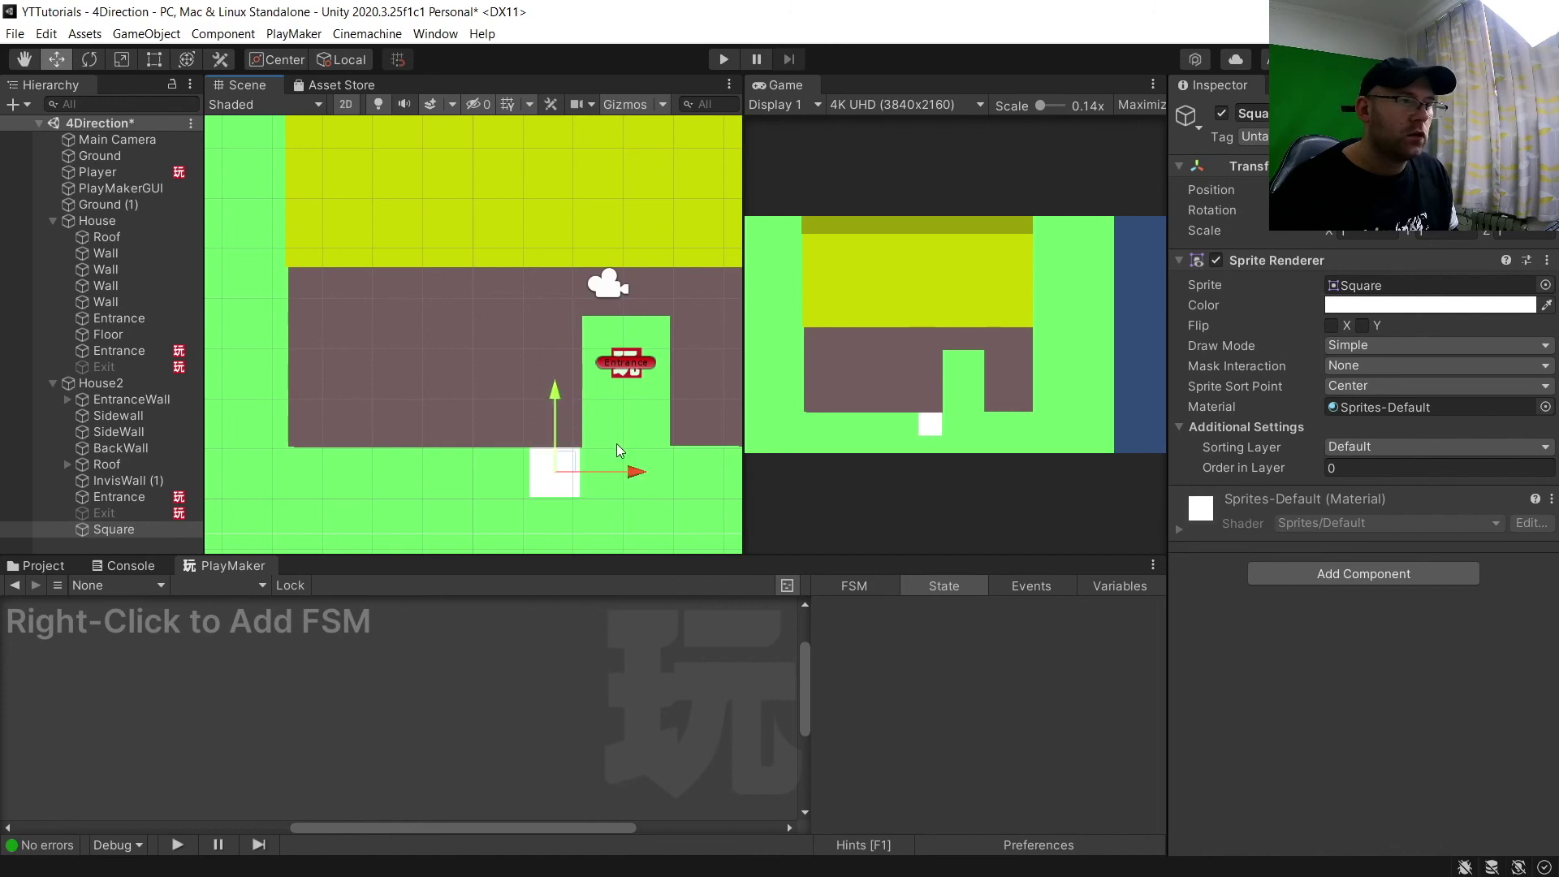
pyautogui.moveTo(623, 475); pyautogui.dragTo(625, 473)
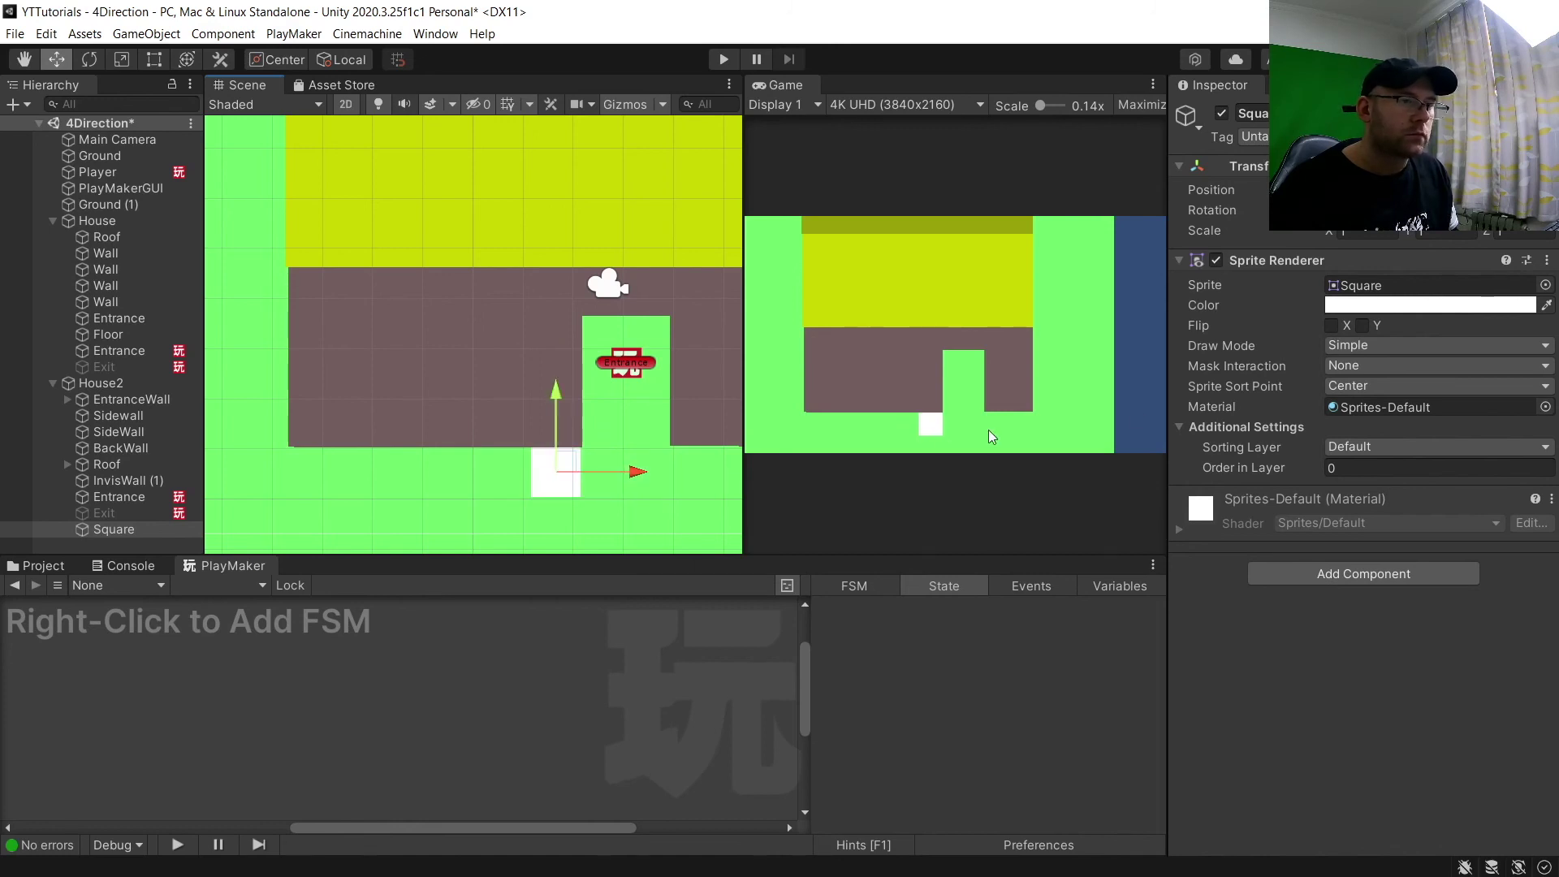
pyautogui.click(153, 60)
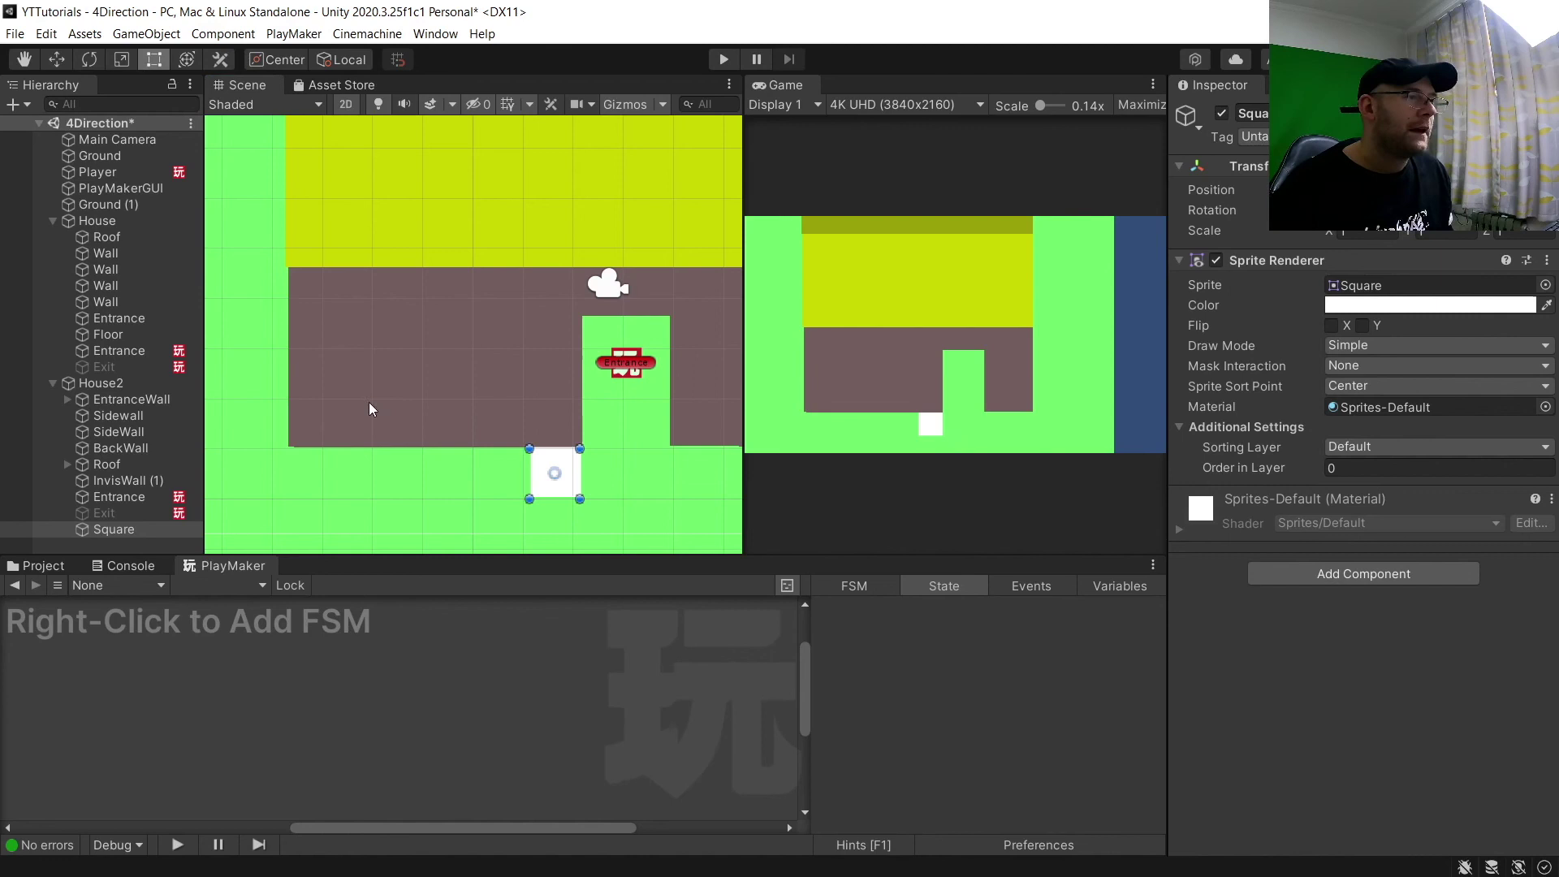
# Widen the Square beneath House2's front wall to about 5.45 units and colour it 272222 with alpha 147
pyautogui.moveTo(530, 488); pyautogui.dragTo(311, 473)
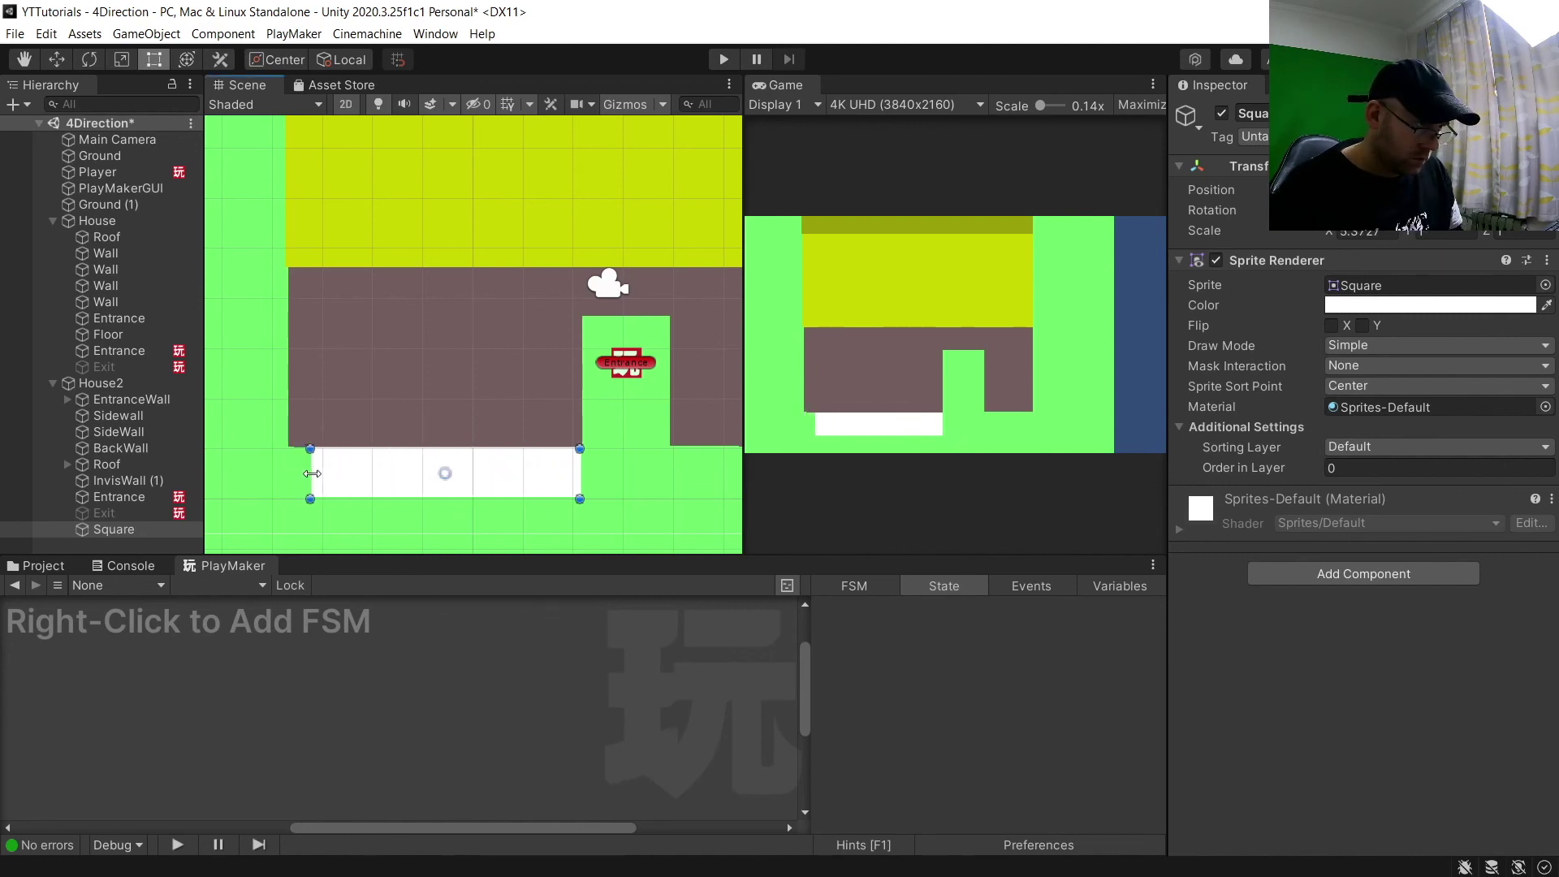
pyautogui.click(1423, 305)
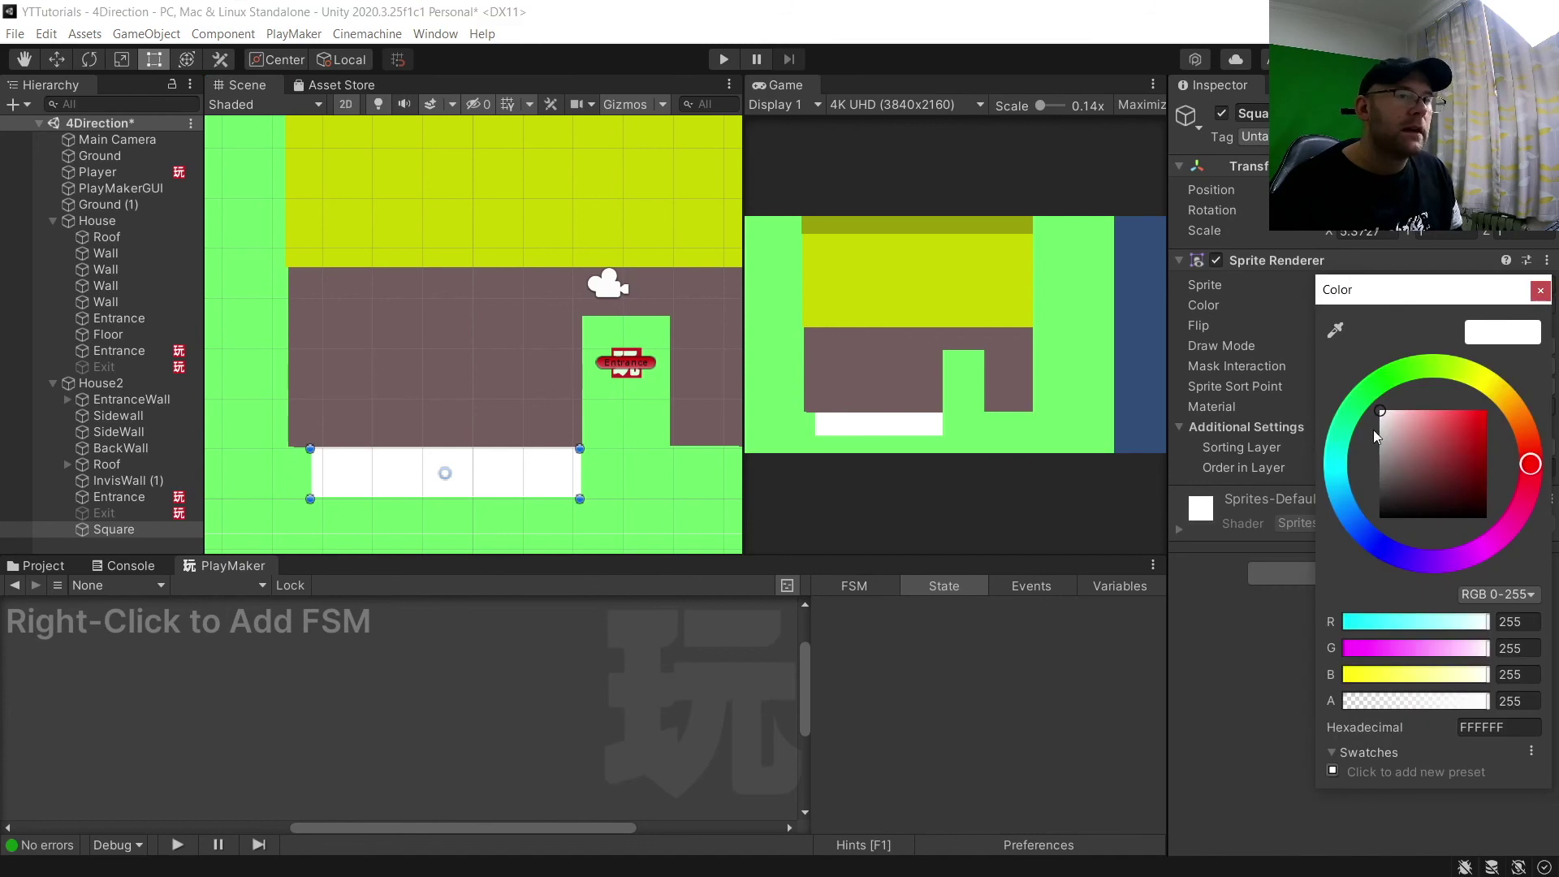
pyautogui.moveTo(1402, 440); pyautogui.dragTo(1396, 507)
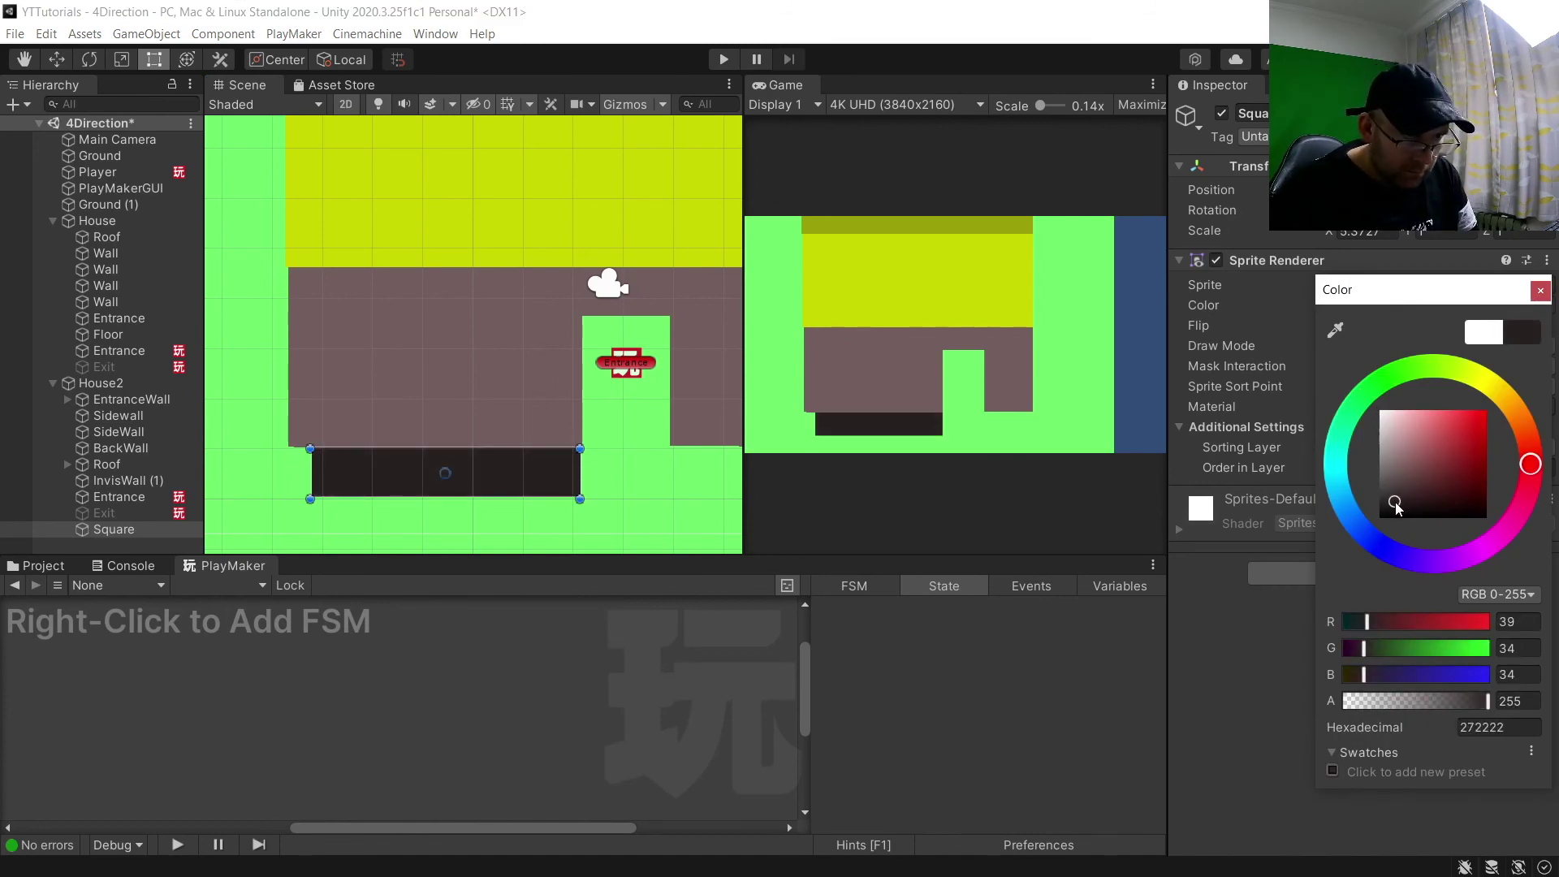
pyautogui.moveTo(1430, 699); pyautogui.dragTo(1427, 701)
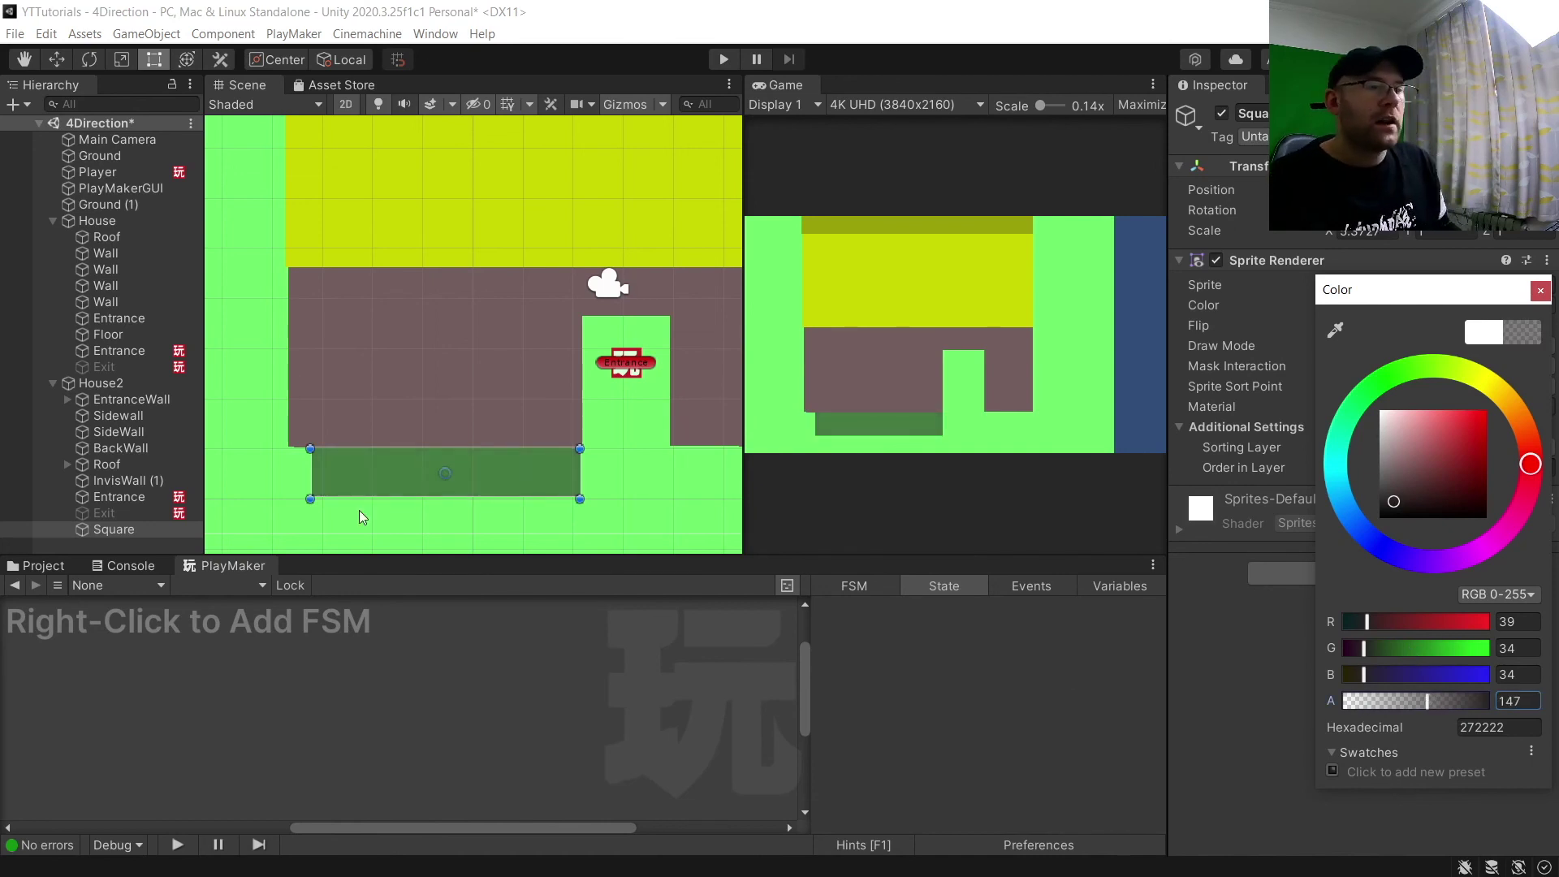
pyautogui.moveTo(318, 489); pyautogui.dragTo(314, 489)
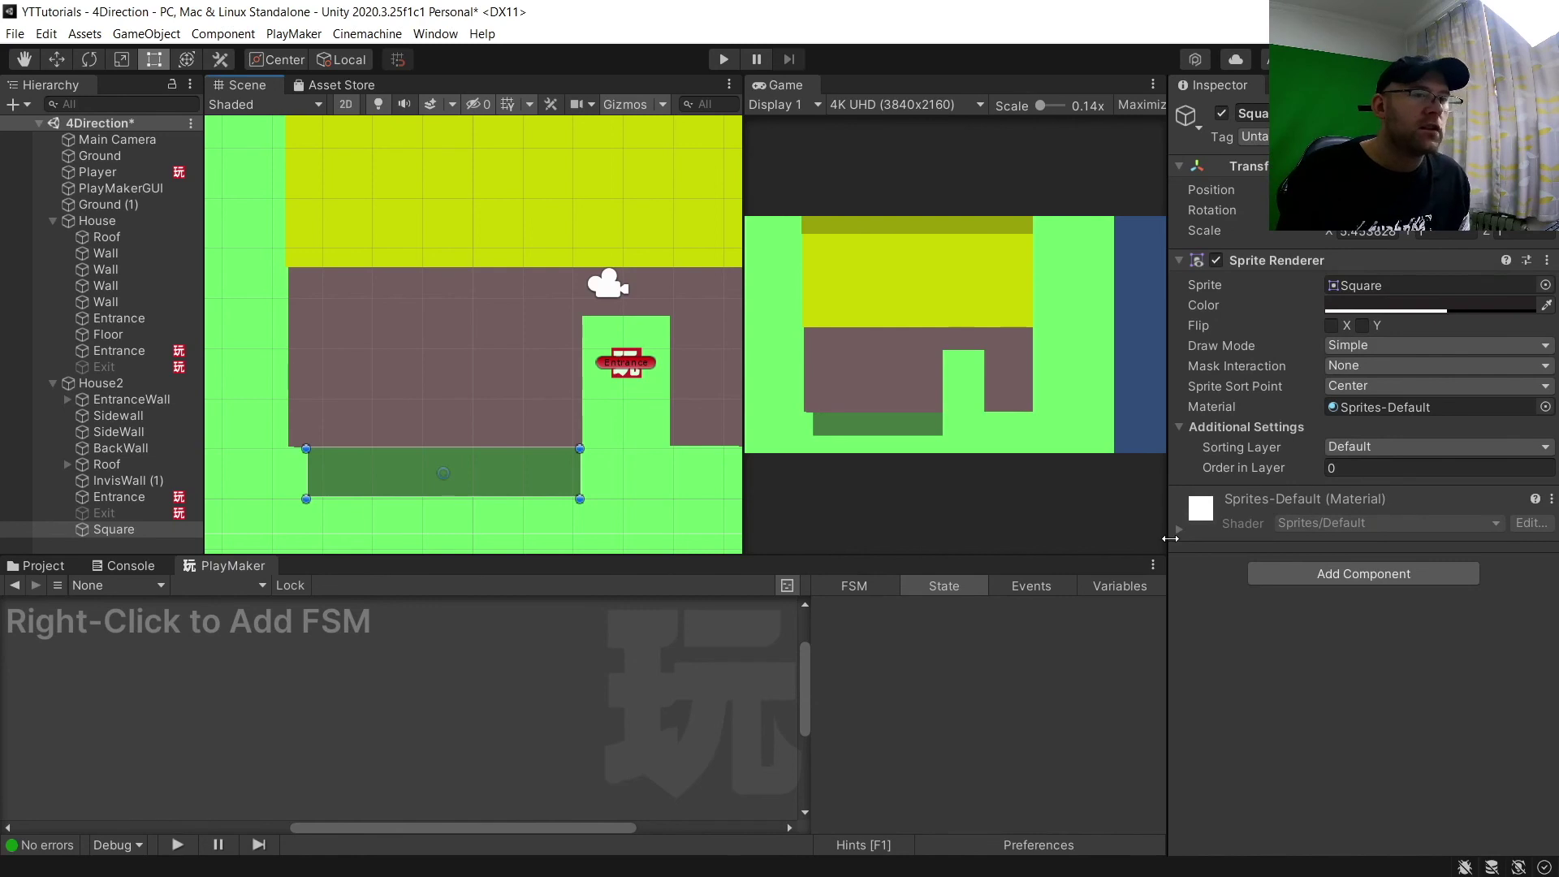
# Add a Box Collider 2D to the Square and move it up onto the bottom of the front wall, left of the doorway
pyautogui.click(1275, 571)
pyautogui.write('box')
pyautogui.click(1367, 636)
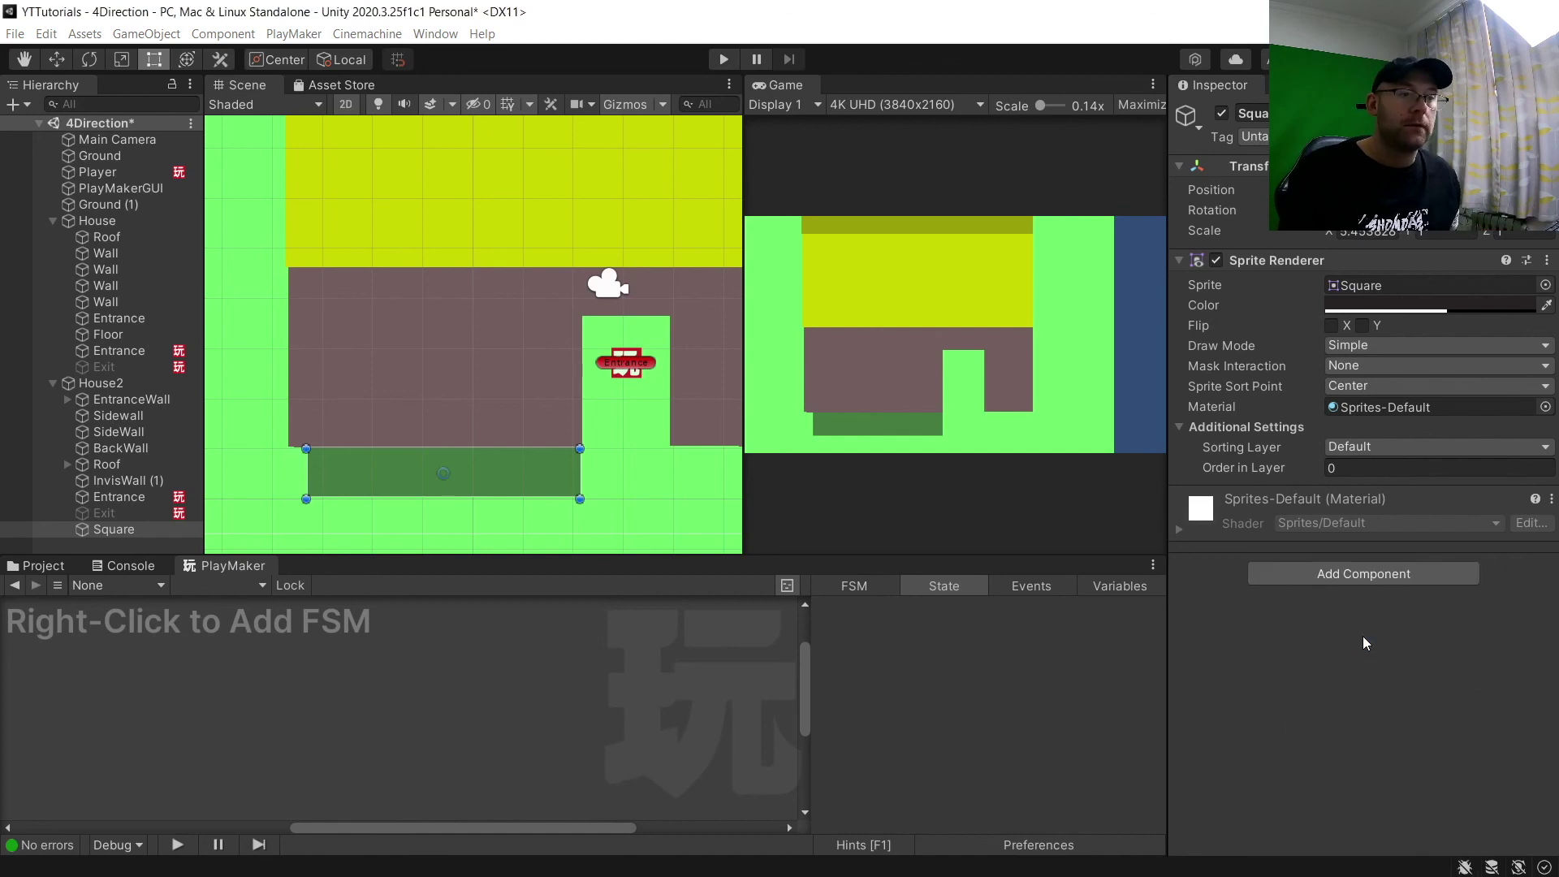
pyautogui.press('w')
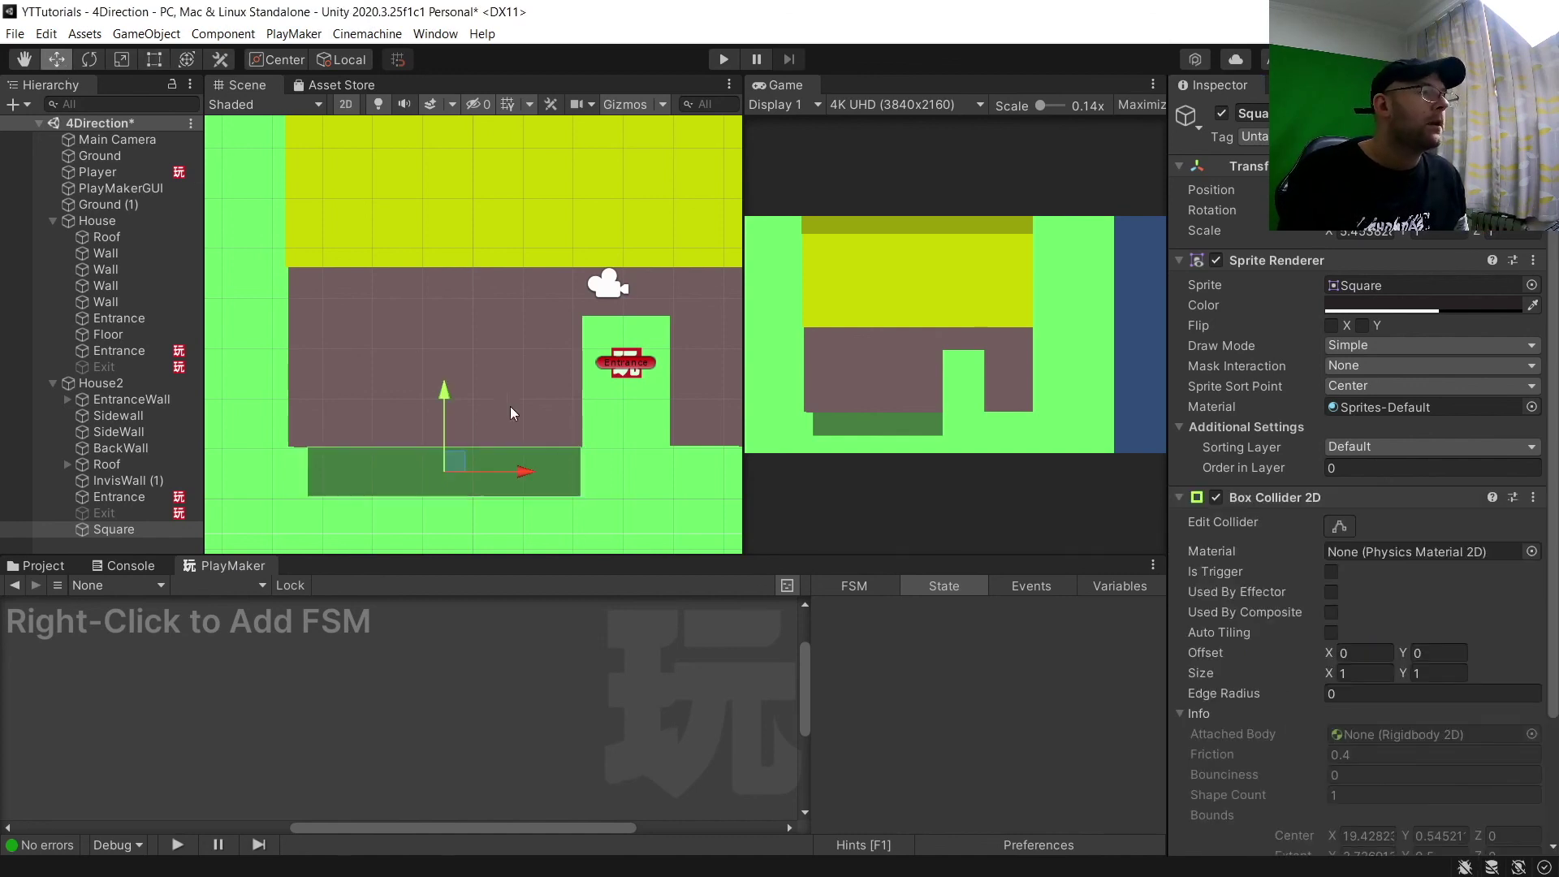
pyautogui.moveTo(452, 402); pyautogui.dragTo(437, 348)
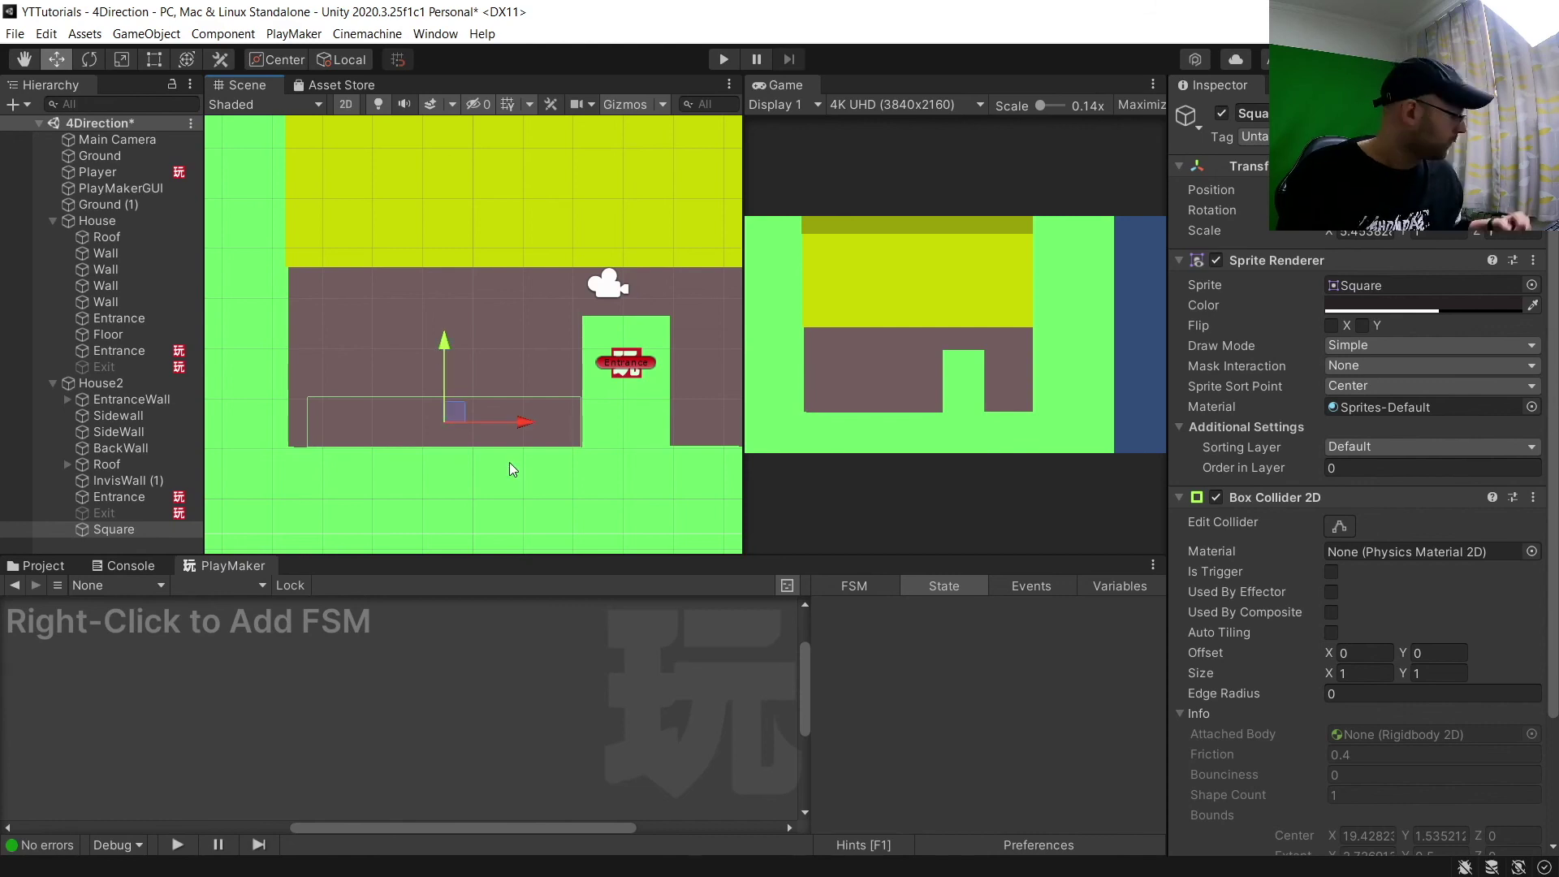
# Duplicate the Square and fit the copy, about 1.6 units wide, to the bottom of the front wall right of the doorway
pyautogui.hotkey('ctrl', 'd')
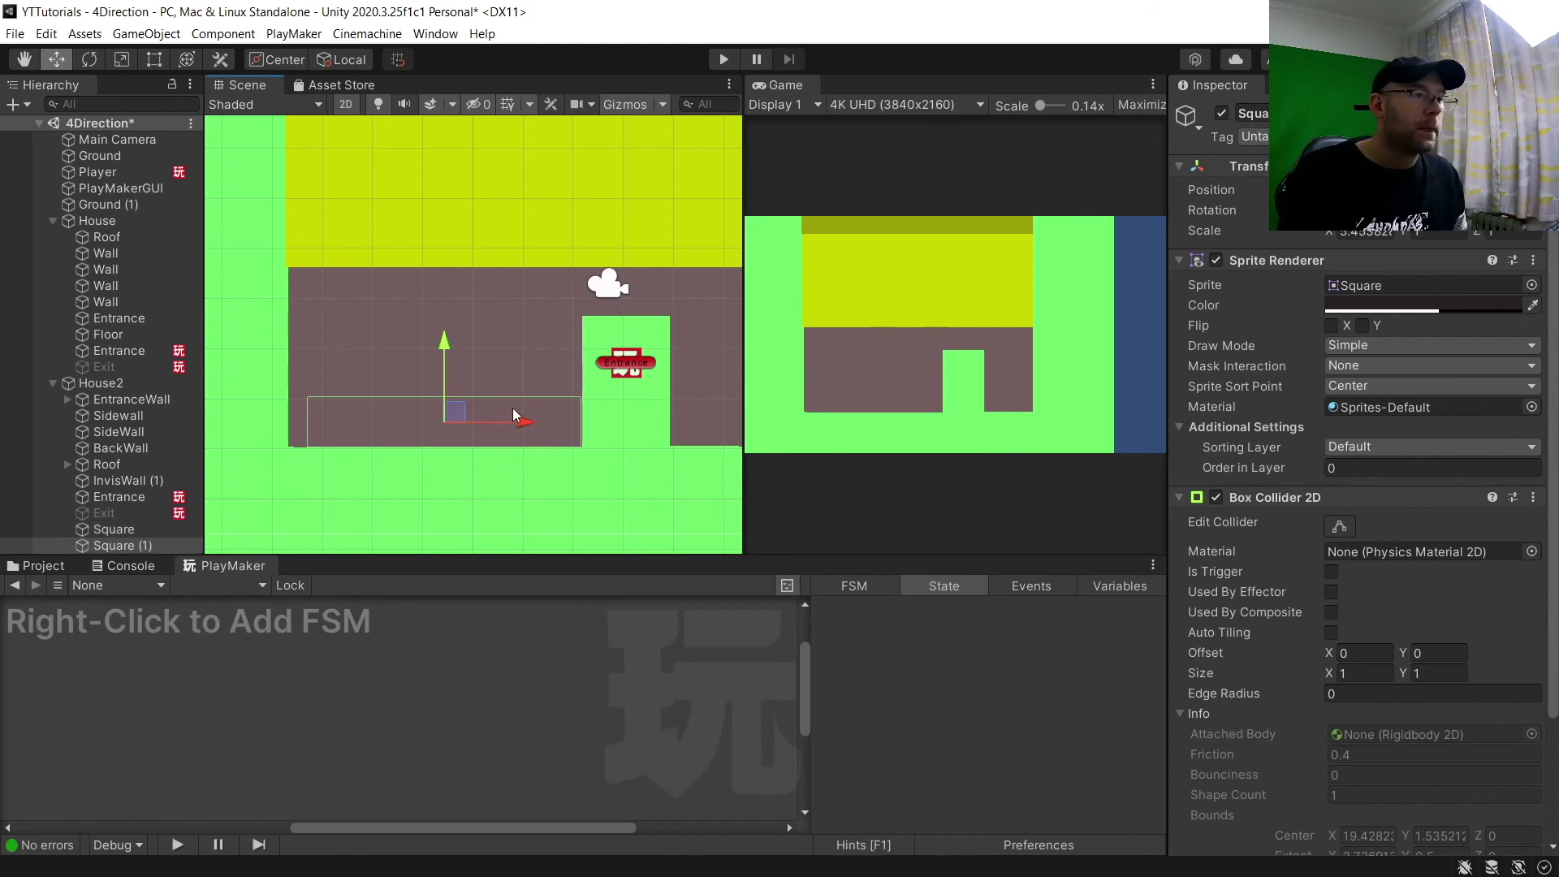
pyautogui.moveTo(523, 424); pyautogui.dragTo(690, 414)
pyautogui.moveTo(661, 433); pyautogui.dragTo(583, 446, button='middle')
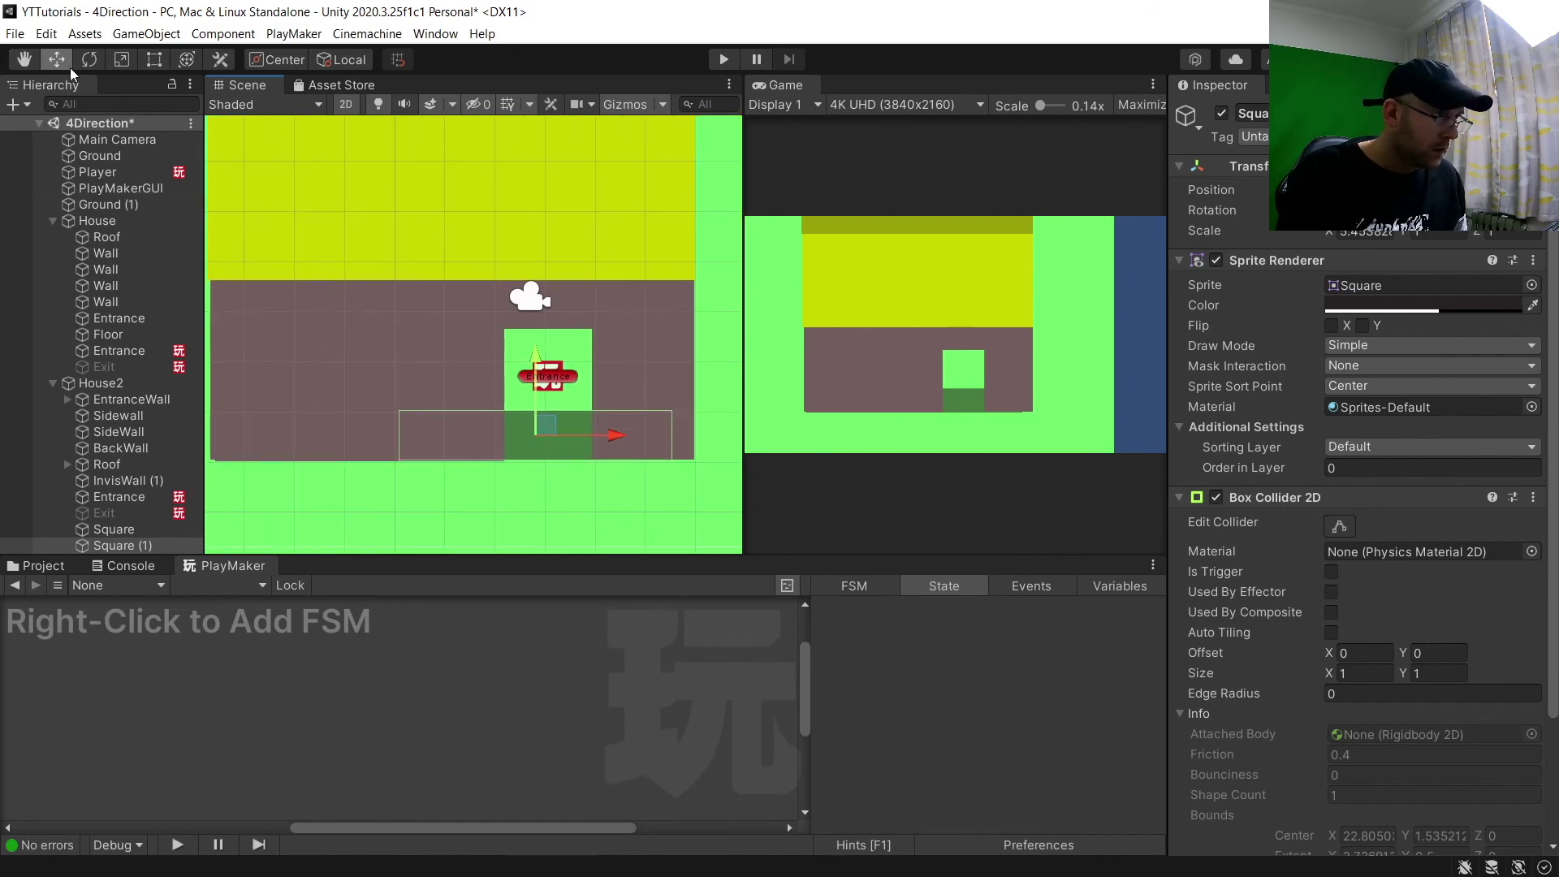
pyautogui.click(149, 62)
pyautogui.moveTo(398, 436); pyautogui.dragTo(585, 440)
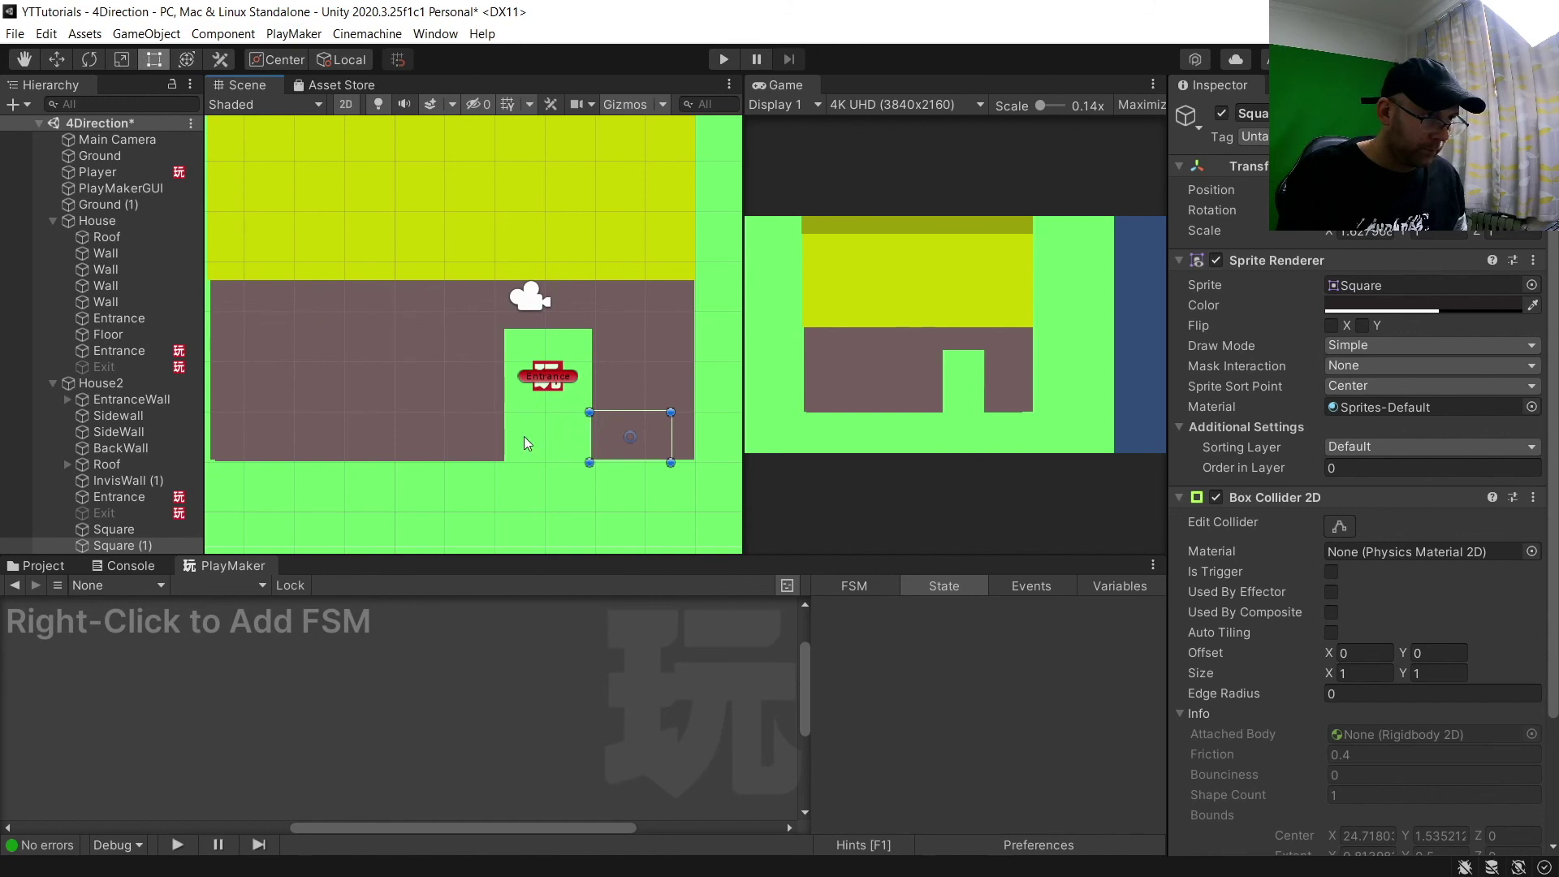
# Delete InvisWall (1) and check the TurnOffRoofAndWall actions in the FSM of House2's Entrance
pyautogui.click(139, 481)
pyautogui.press('Delete')
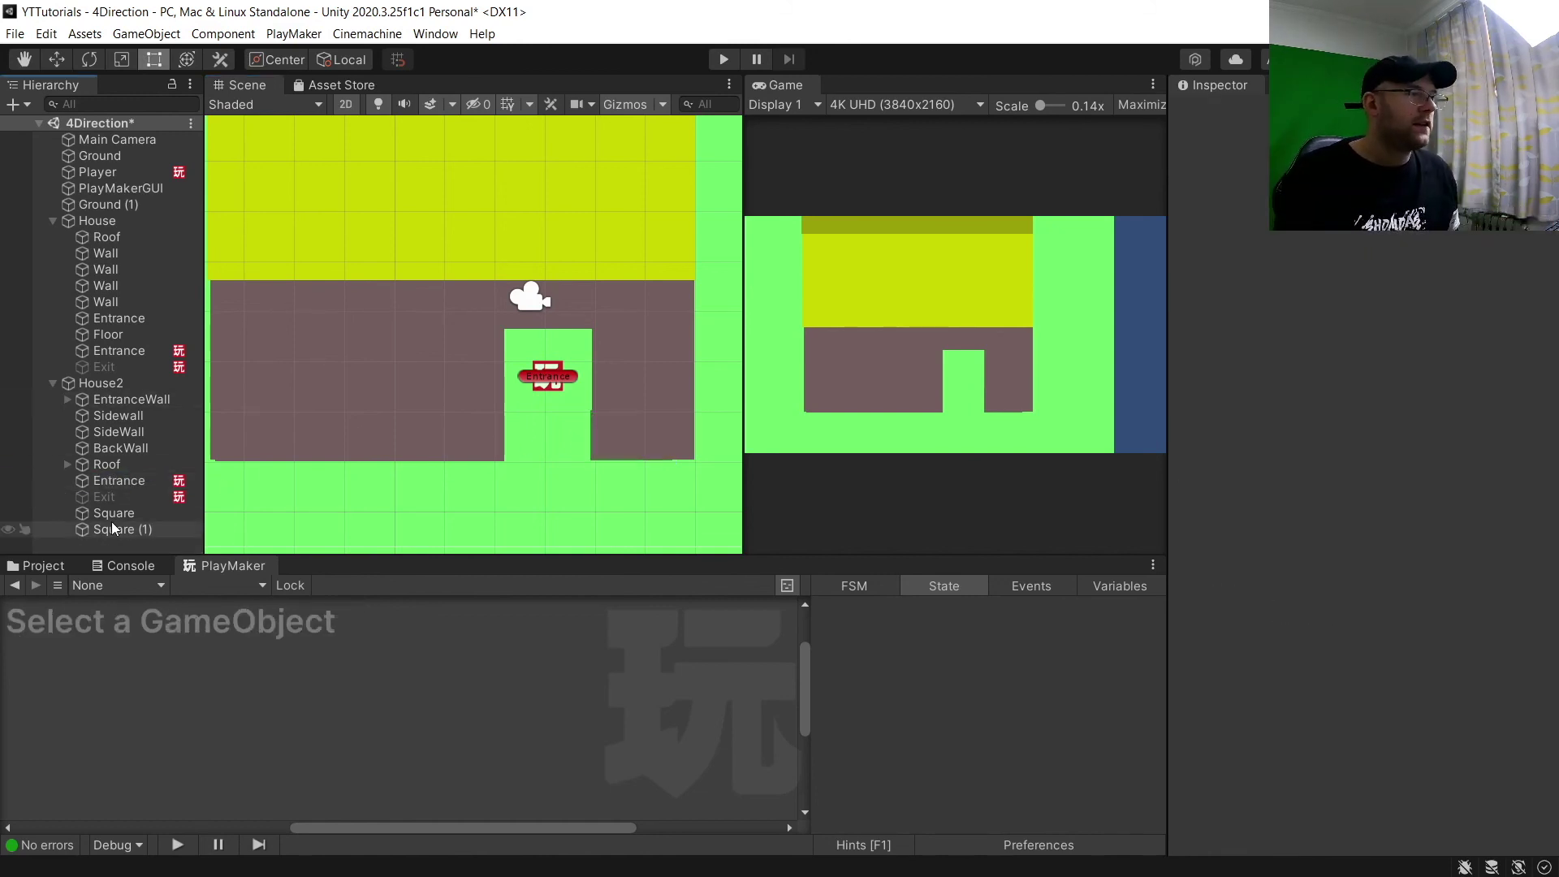
pyautogui.click(120, 480)
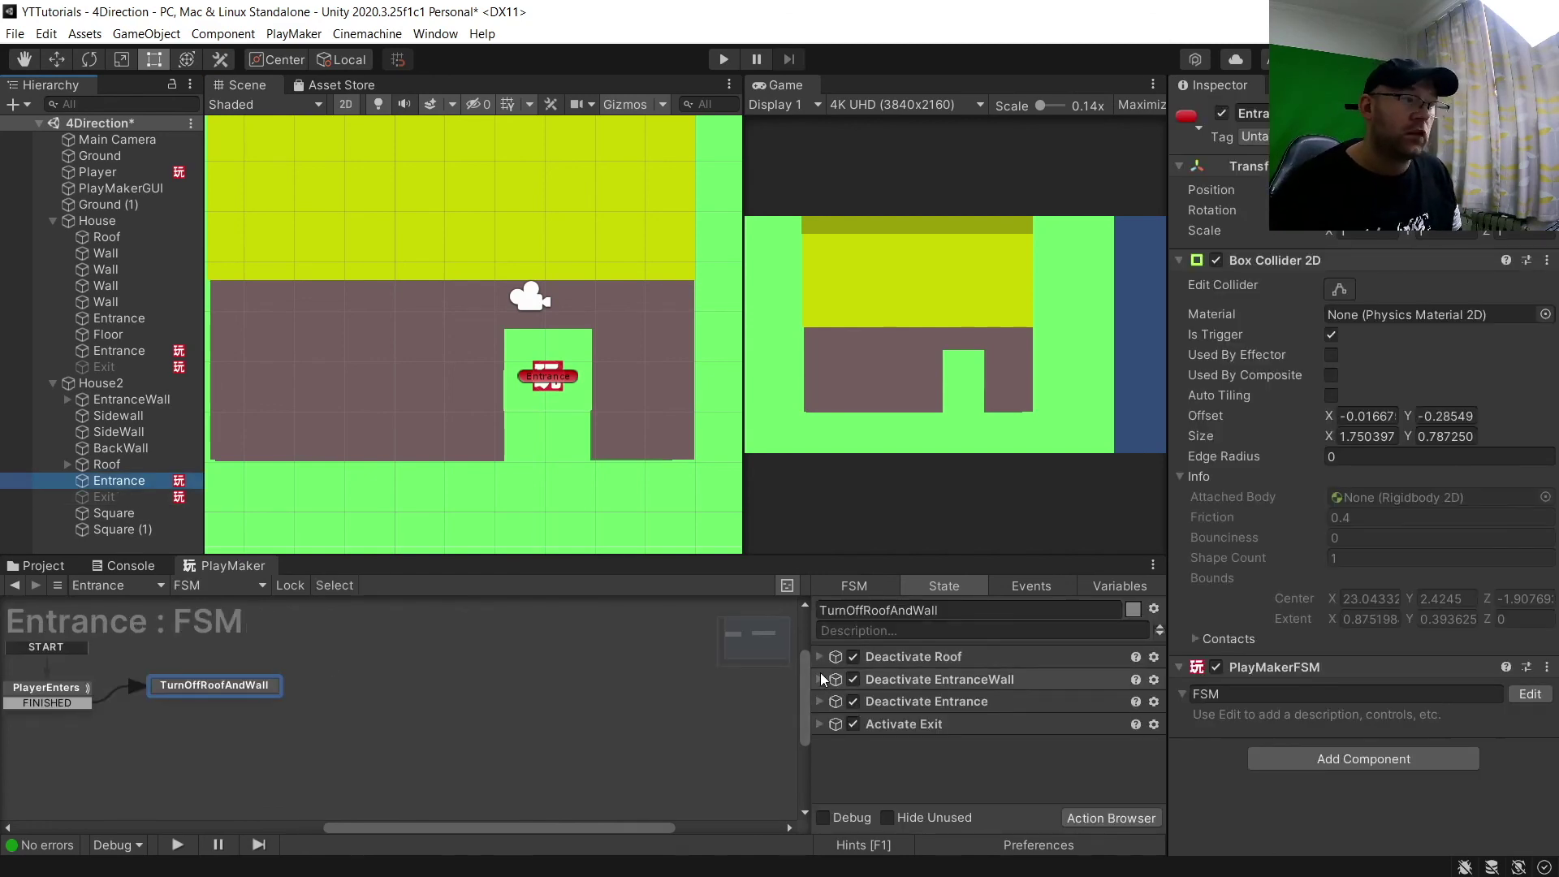
pyautogui.click(735, 719)
# Play test House2 by walking the player in through the doorway, around the interior against the new walls, and back out
pyautogui.click(722, 58)
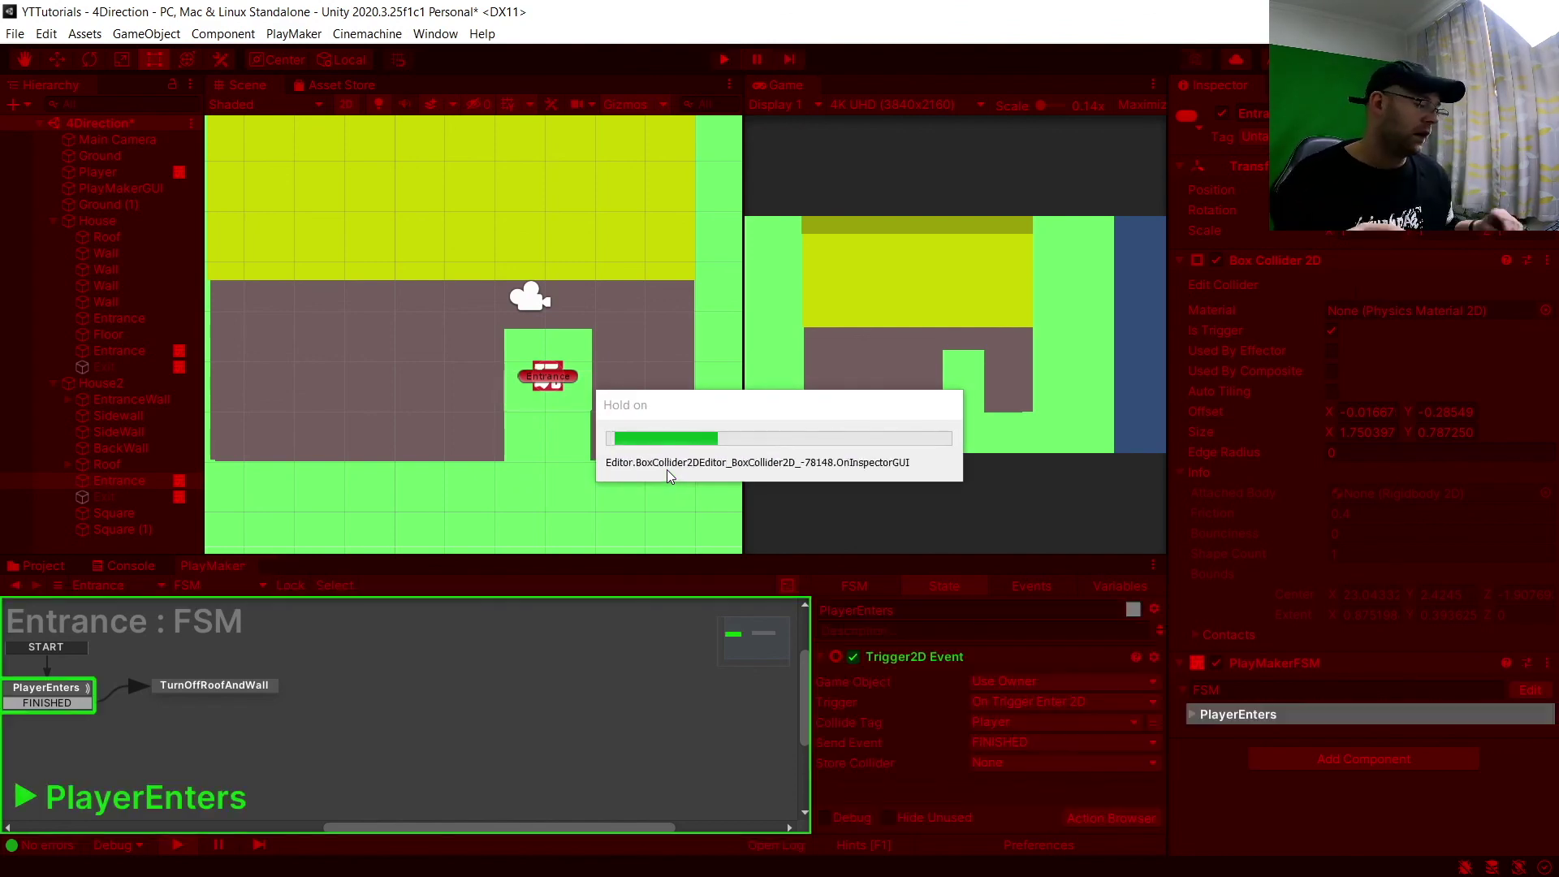
pyautogui.press('Up')
pyautogui.press('Right')
pyautogui.press('Up')
pyautogui.press('Left')
pyautogui.press('Down')
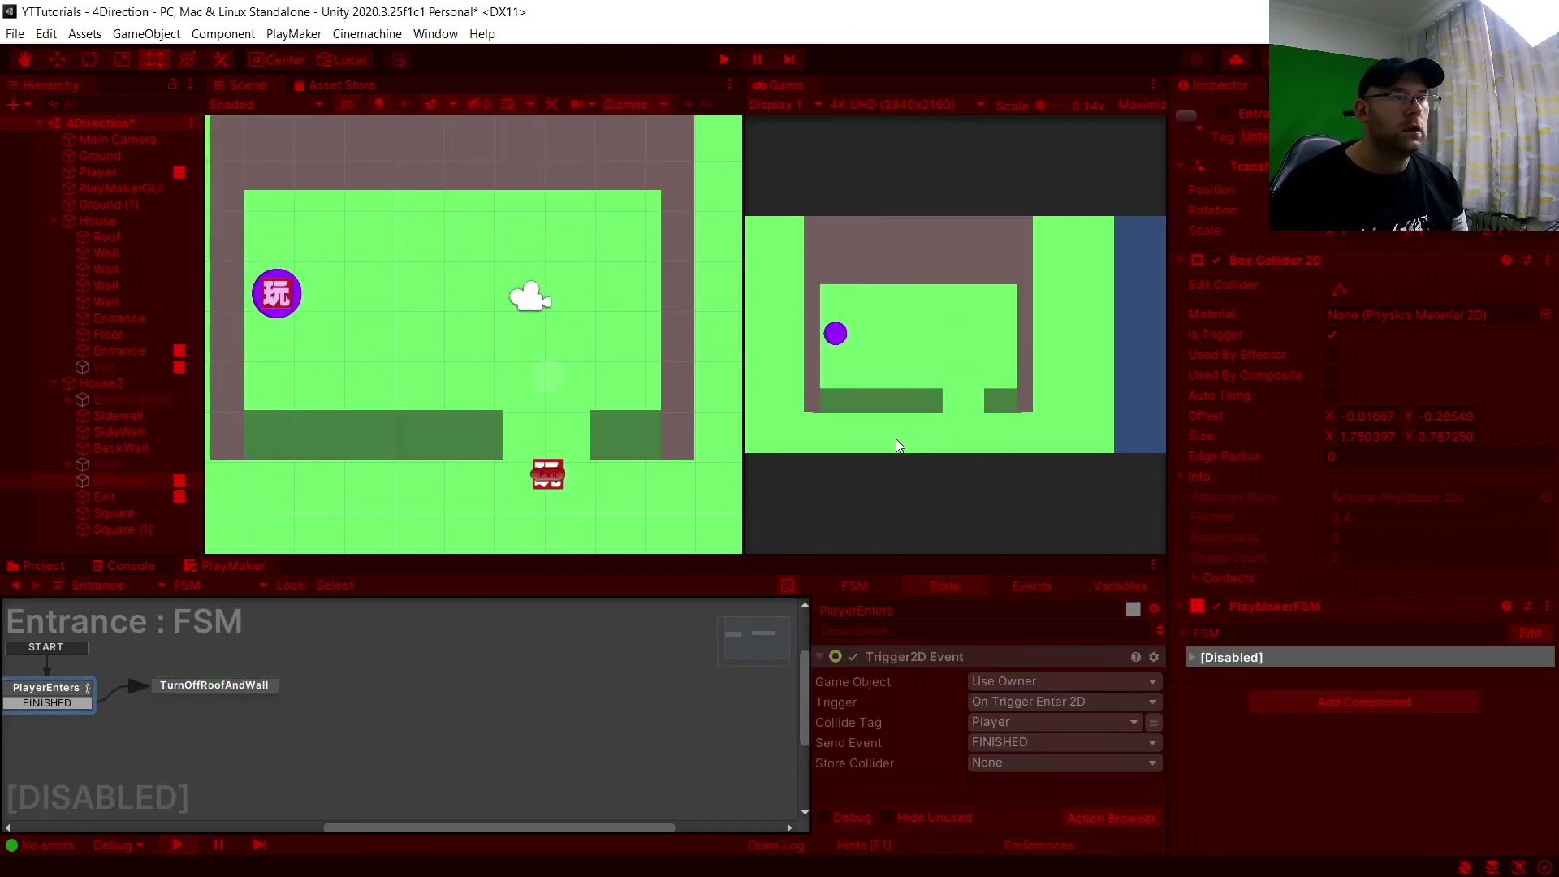
pyautogui.press('Right')
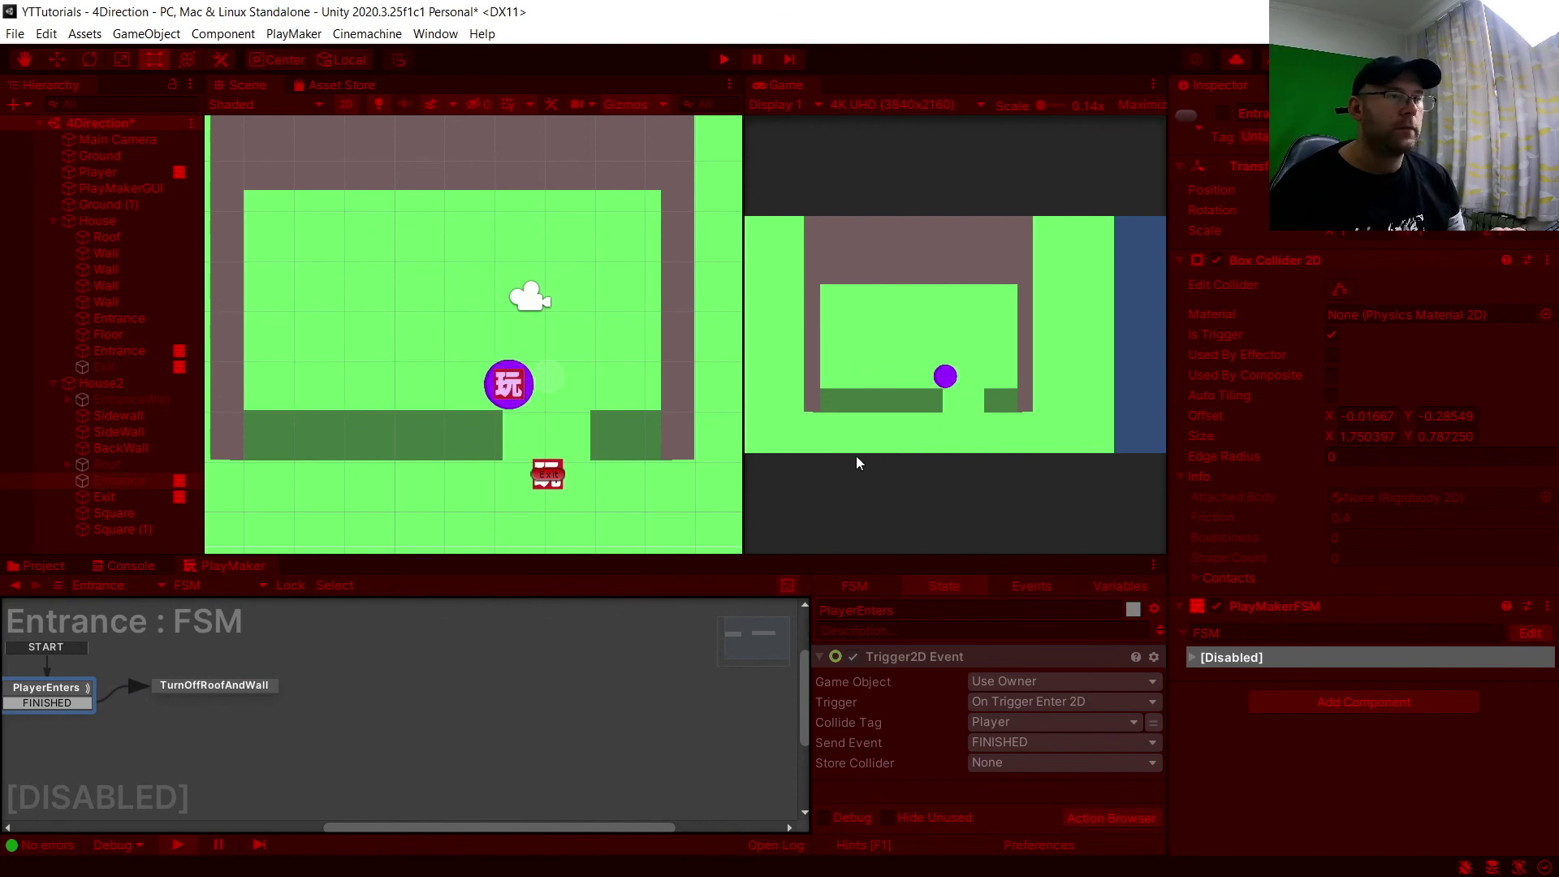
pyautogui.press('Down')
pyautogui.press('Up')
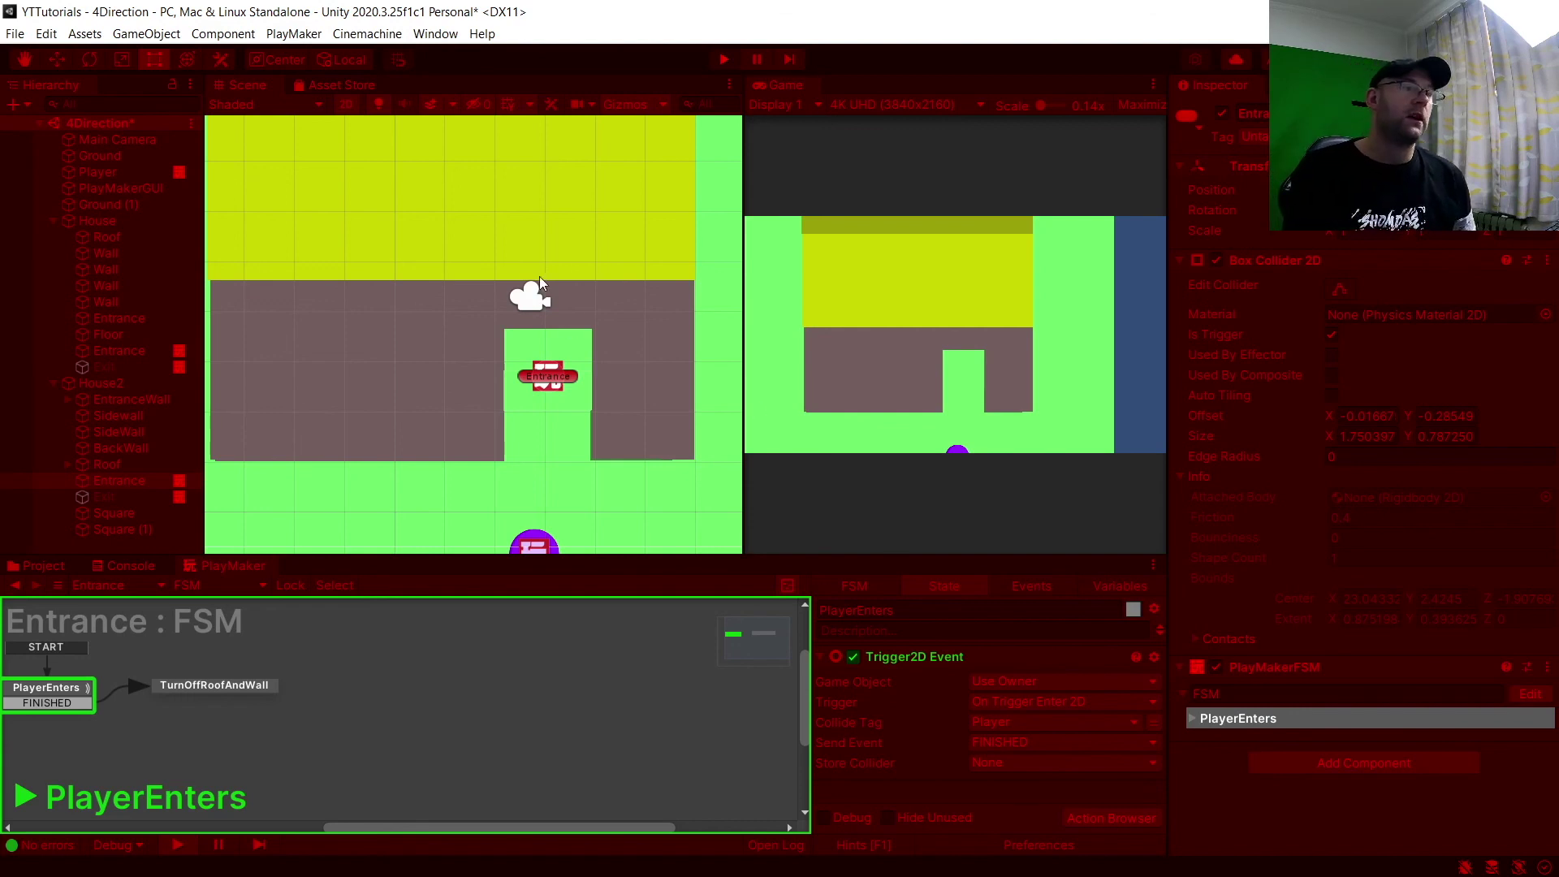
# Inspect House2's darker roof strip and the front wall section right of the doorway while the game is running
pyautogui.scroll(-4, 539, 276)
pyautogui.moveTo(539, 280); pyautogui.dragTo(542, 392, button='middle')
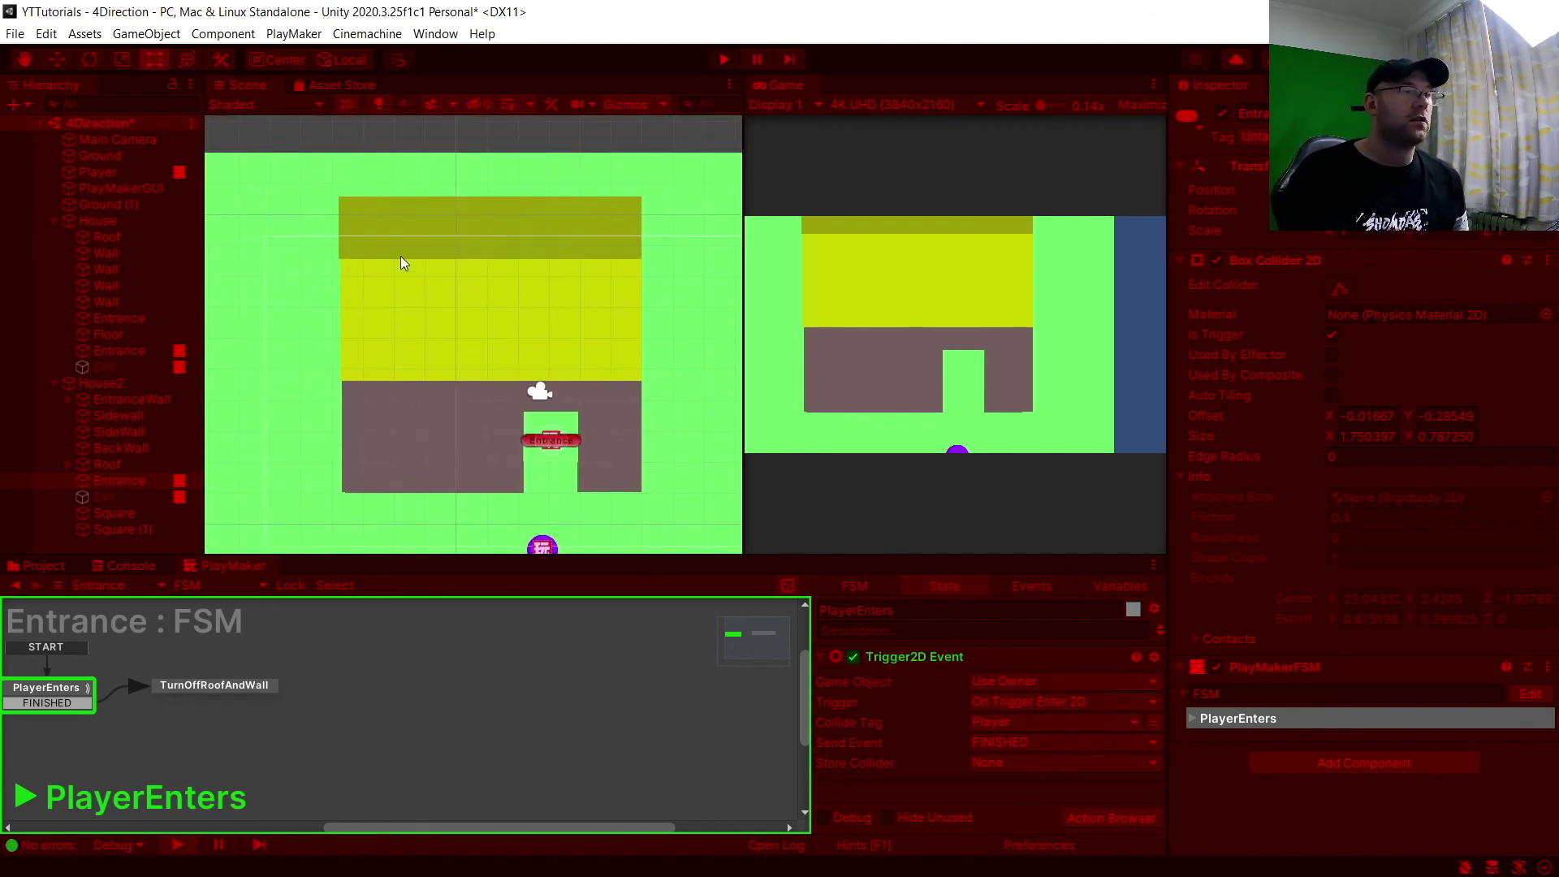
pyautogui.click(428, 221)
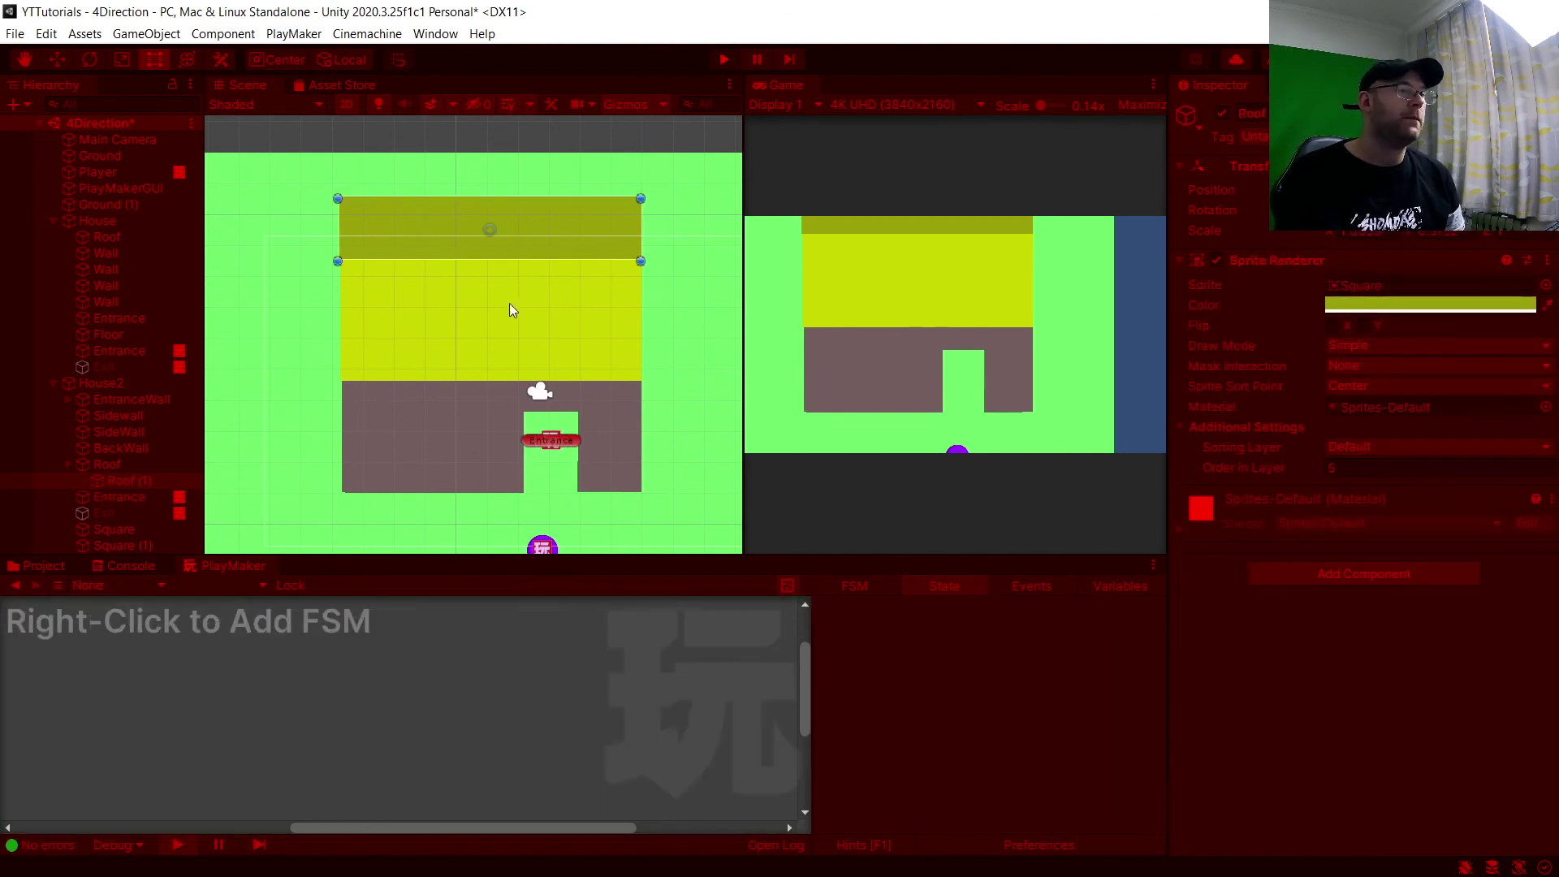
pyautogui.click(609, 445)
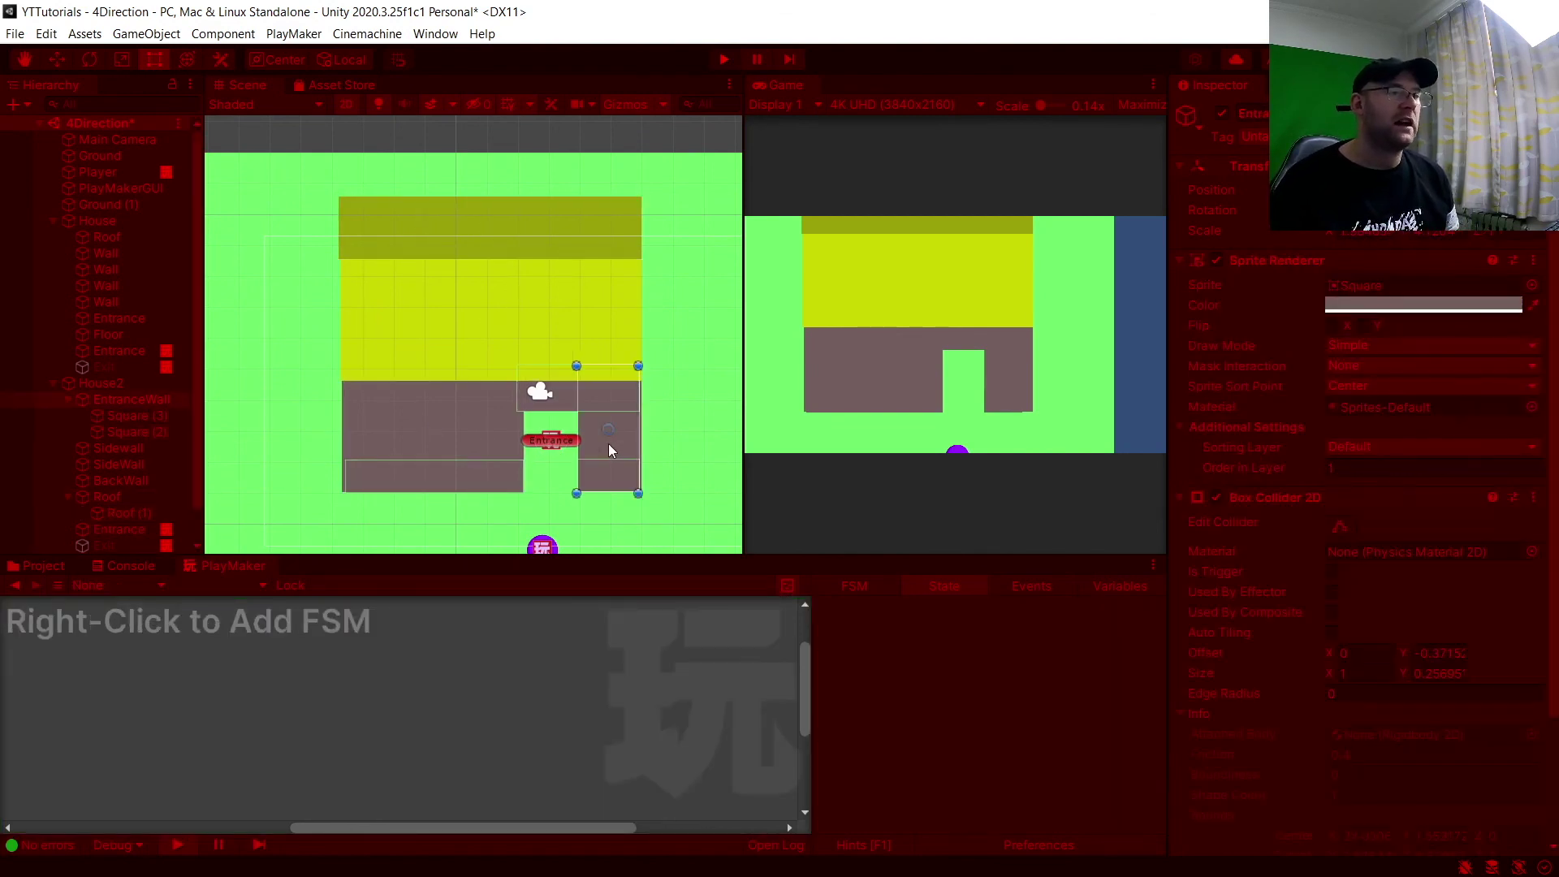